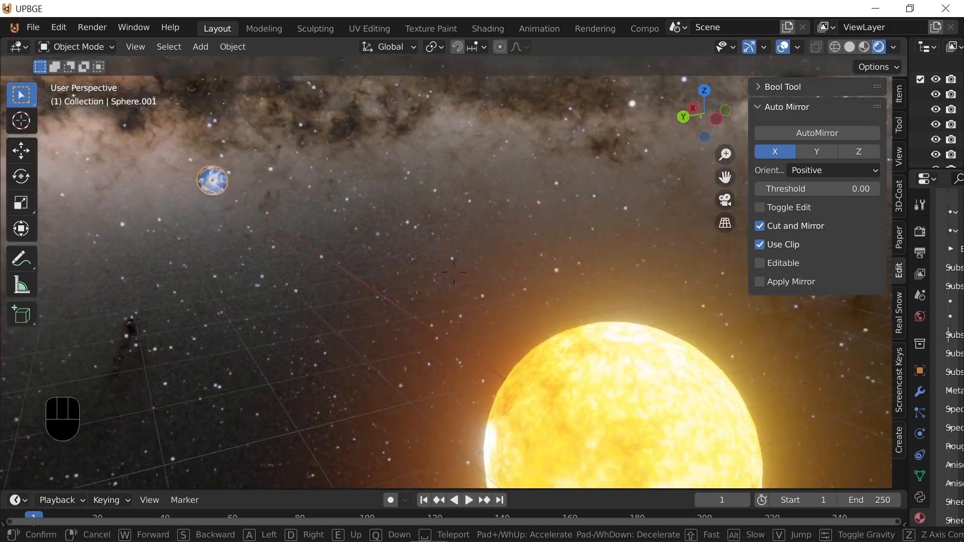
Fly through the space scene to examine the glowing sun and the textured Earth sphere up close
{"action": "key", "text": "d"}
{"action": "key", "text": "a"}
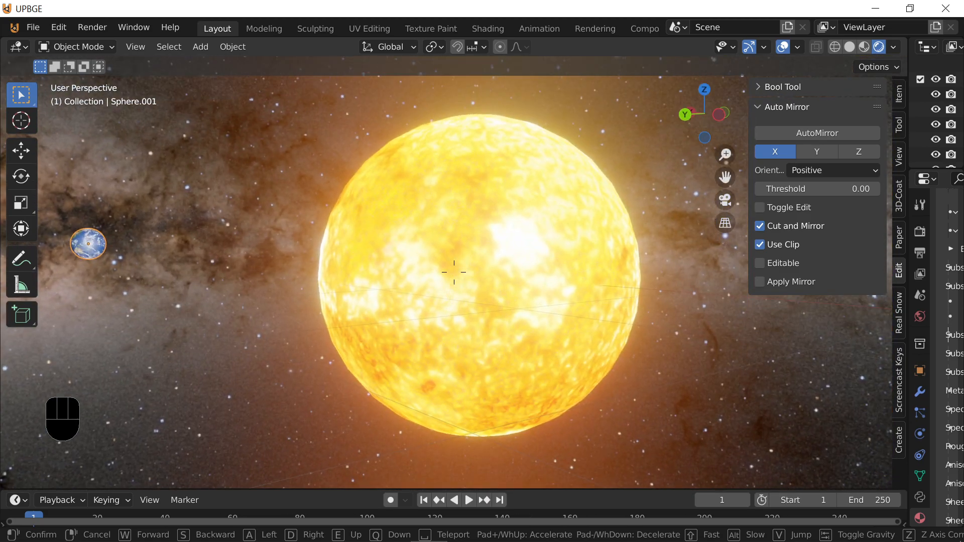
{"action": "left_click", "coordinate": [454, 272]}
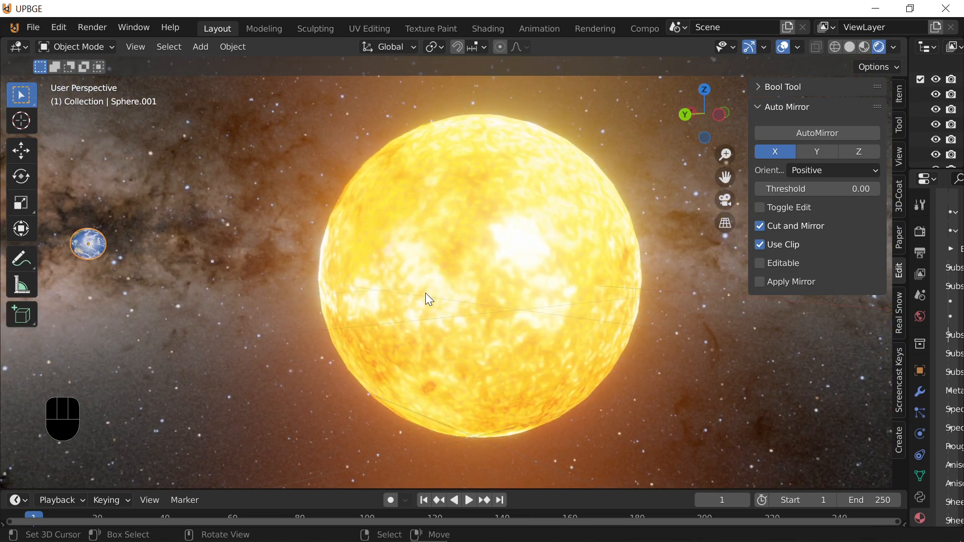
{"action": "key", "text": "shift+f"}
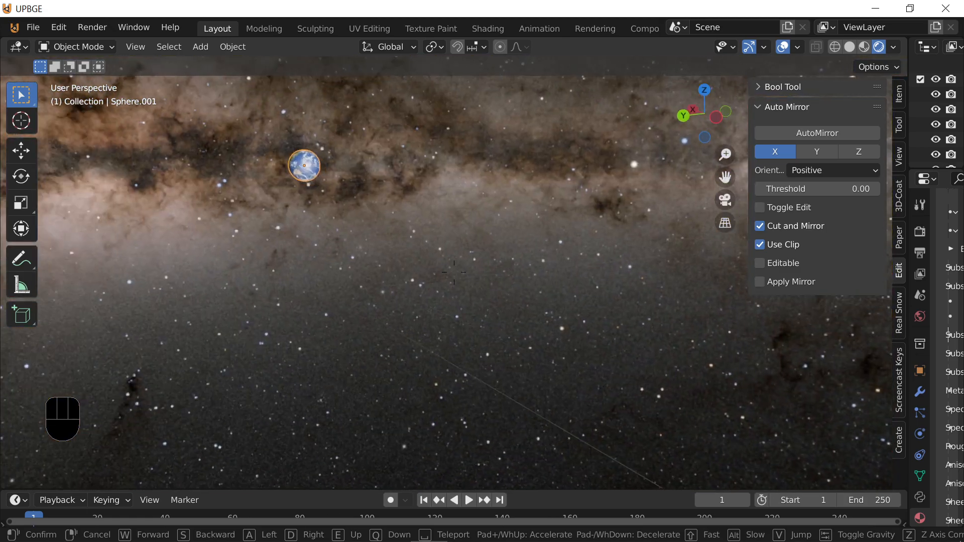
{"action": "key", "text": "shift+w"}
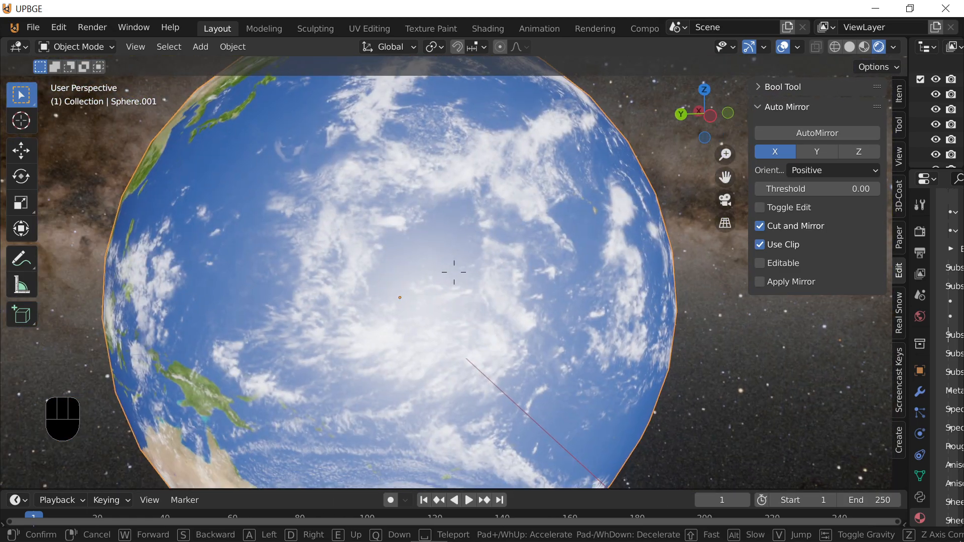
{"action": "left_click", "coordinate": [454, 273]}
{"action": "key", "text": "shift+f"}
{"action": "key", "text": "a"}
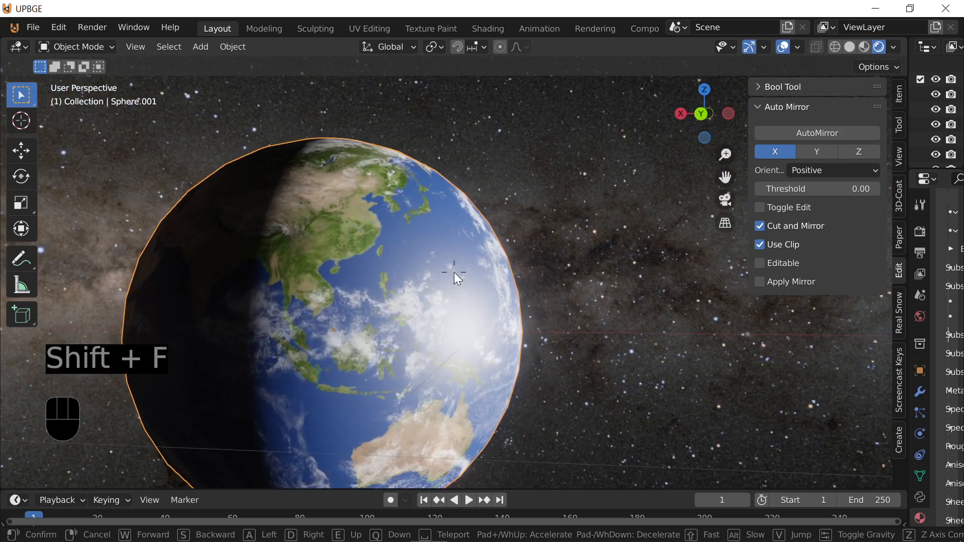
{"action": "left_click", "coordinate": [454, 272]}
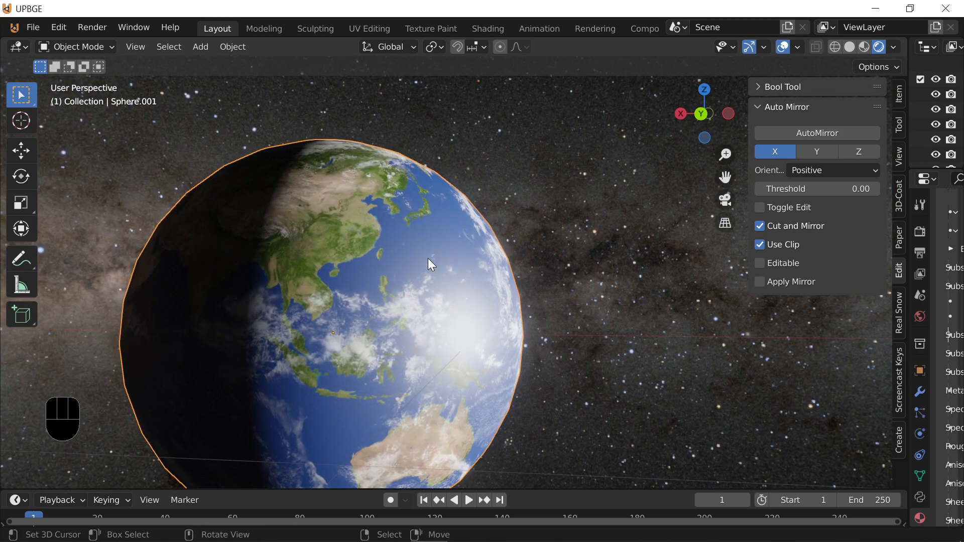
Try an enlarged duplicate of the Earth sphere, scaled up about 1.08 times, and delete the copy
{"action": "key", "text": "shift+d"}
{"action": "key", "text": "s"}
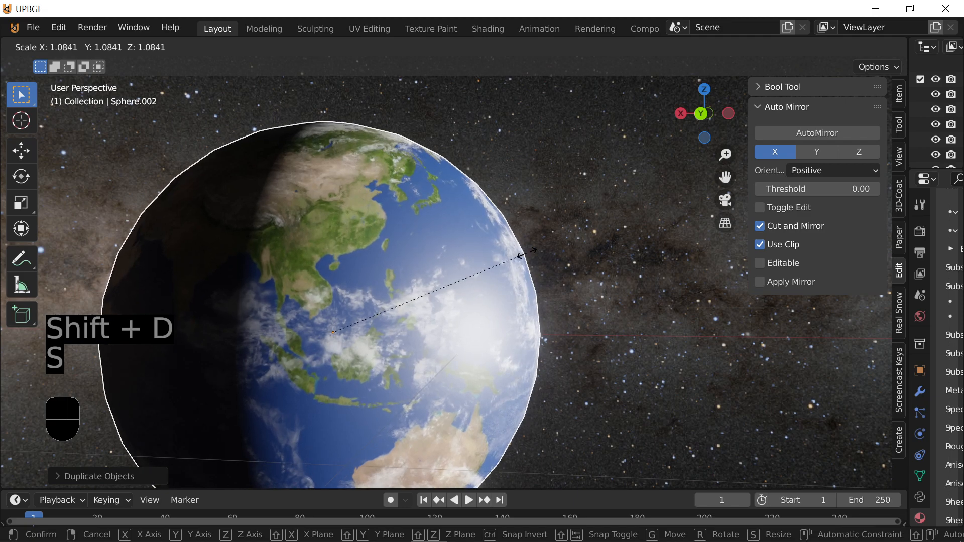
{"action": "left_click", "coordinate": [519, 253]}
{"action": "key", "text": "c"}
{"action": "key", "text": "x"}
{"action": "left_click", "coordinate": [514, 263]}
Fly past the rows of spaceships, the cyan glowing engine, the Earth and the sun to examine the whole scene
{"action": "key", "text": "shift+f"}
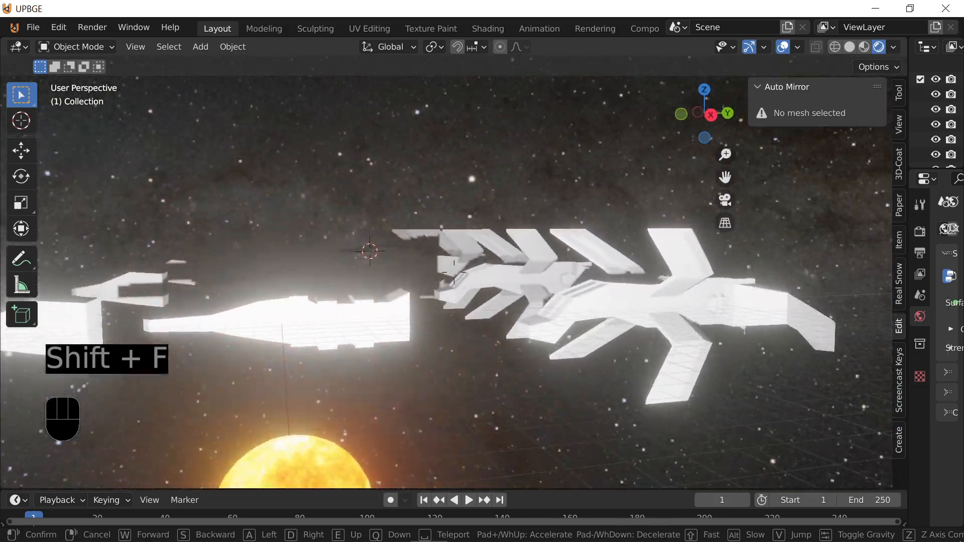
{"action": "key", "text": "shift"}
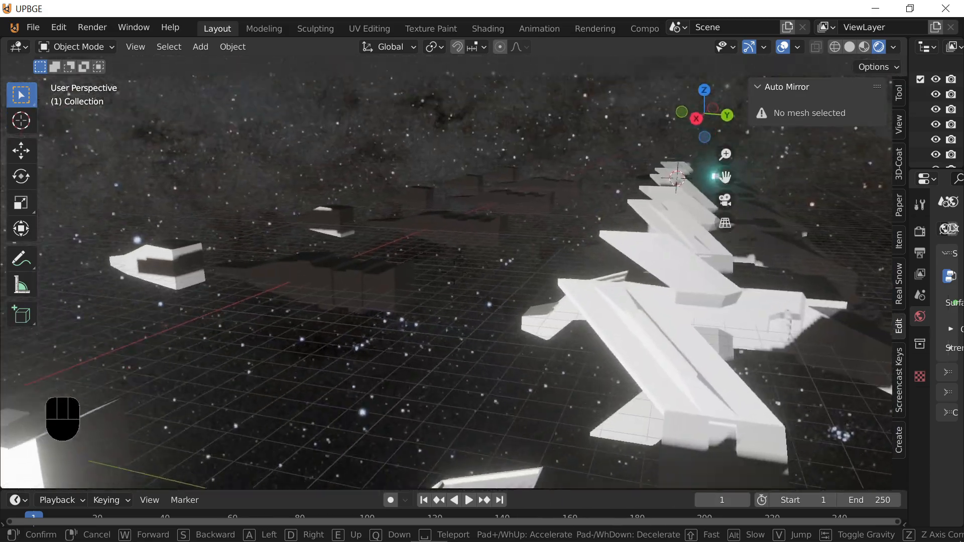
{"action": "key", "text": "shift"}
{"action": "key", "text": "w"}
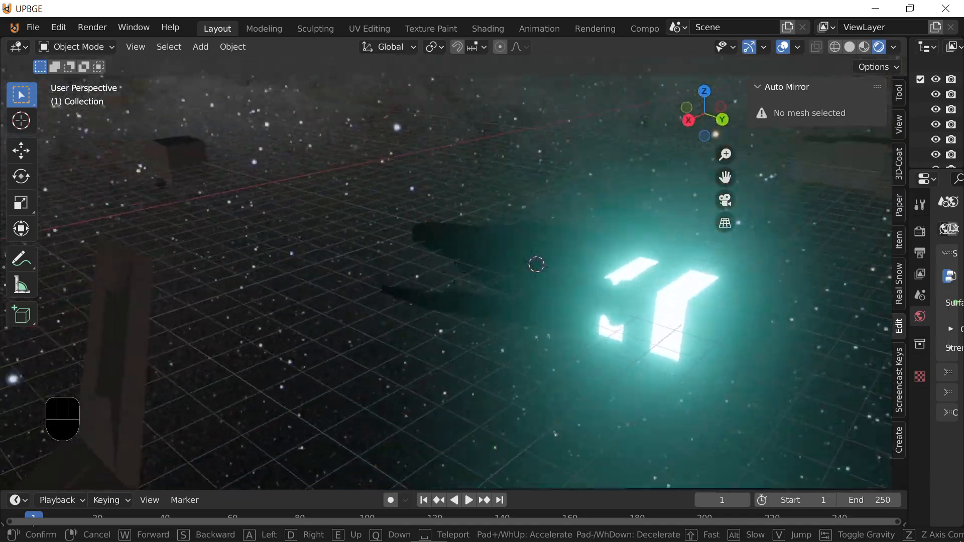
{"action": "key", "text": "shift"}
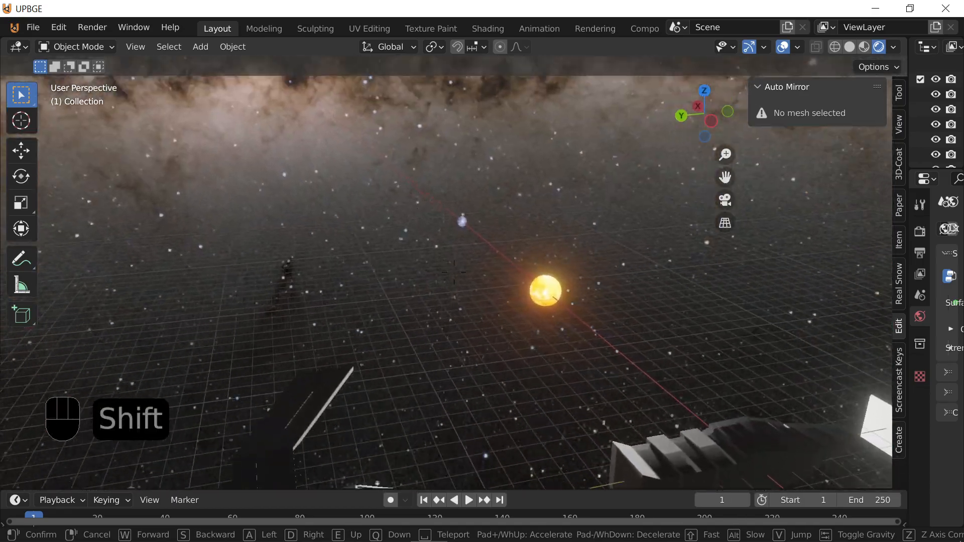
{"action": "key", "text": "w"}
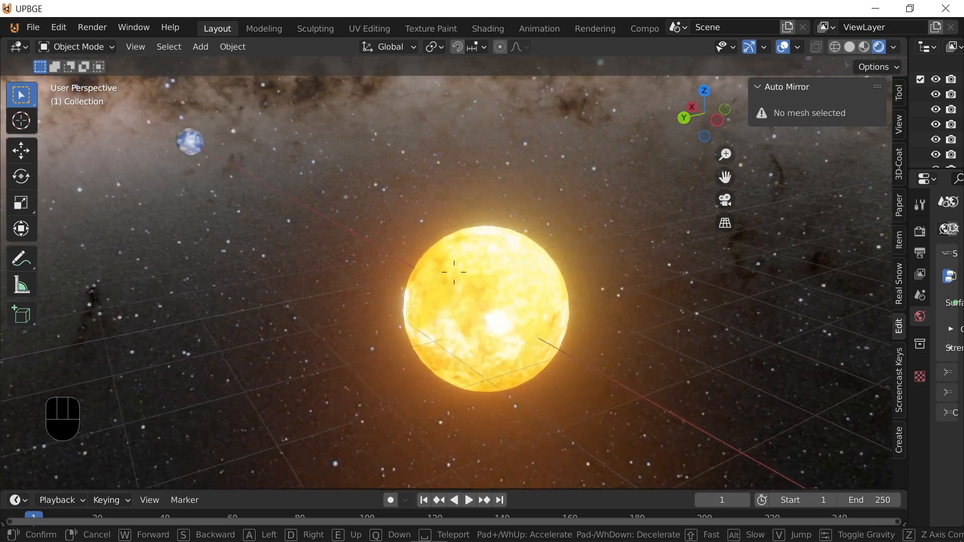
{"action": "key", "text": "w"}
{"action": "key", "text": "shift"}
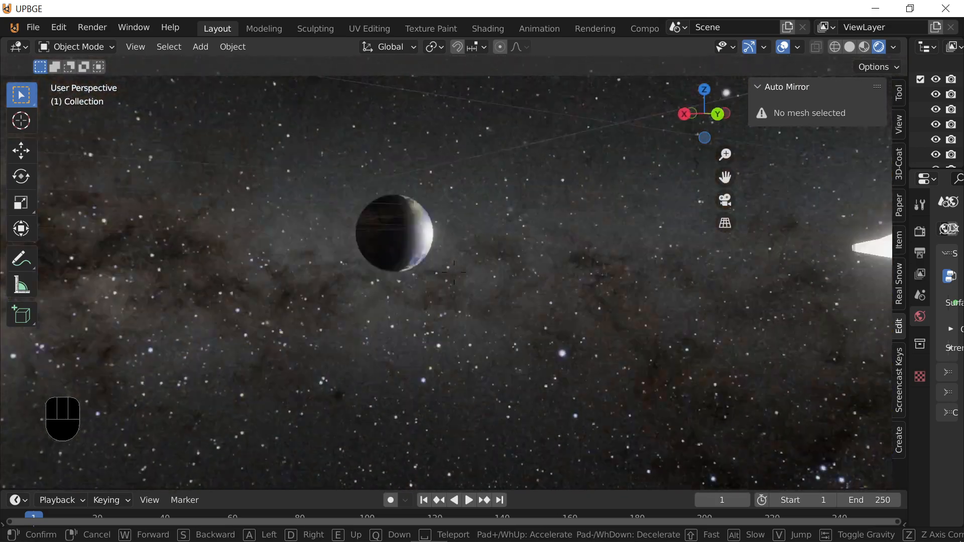
{"action": "key", "text": "w"}
{"action": "key", "text": "e"}
{"action": "key", "text": "w"}
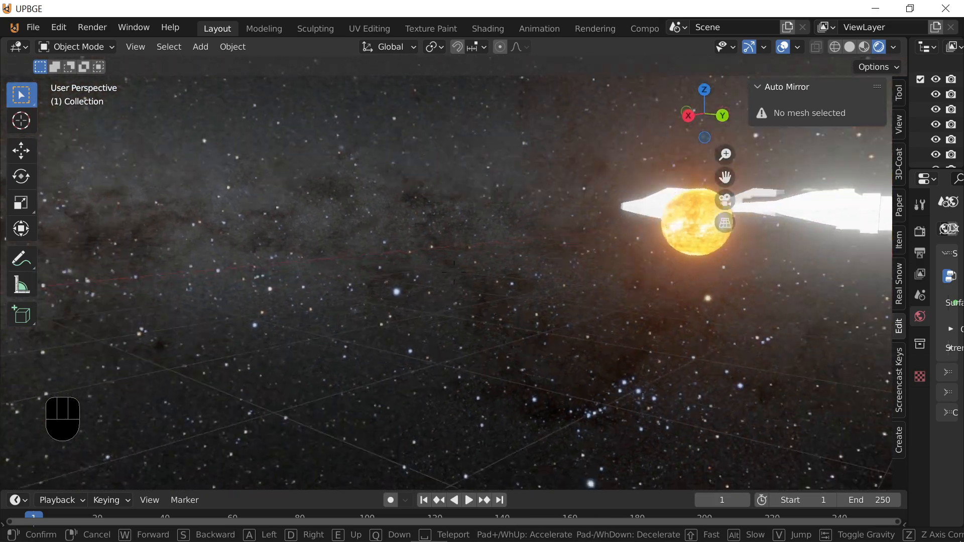
{"action": "key", "text": "w"}
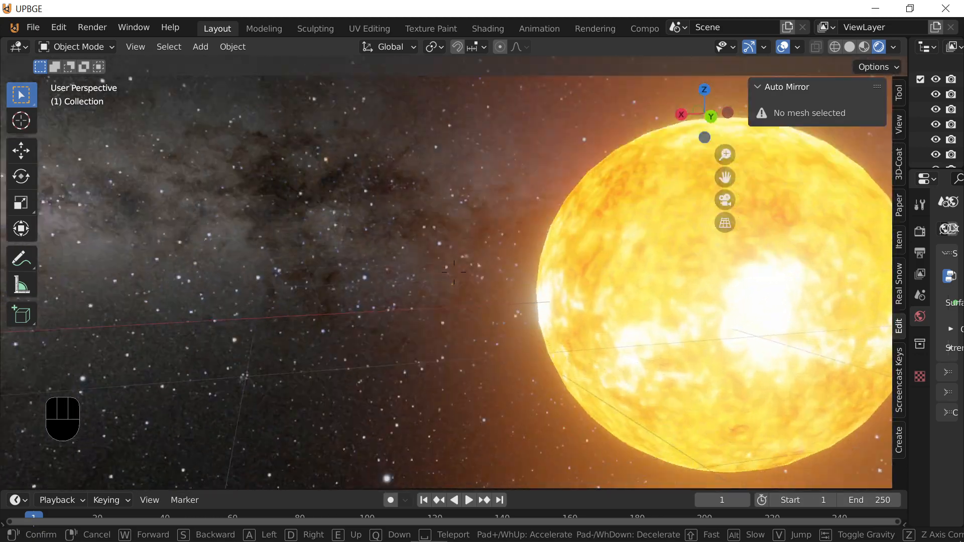
{"action": "left_click", "coordinate": [454, 272]}
Try to move the sun sphere aside in the scene
{"action": "left_click", "coordinate": [452, 273]}
{"action": "key", "text": "g"}
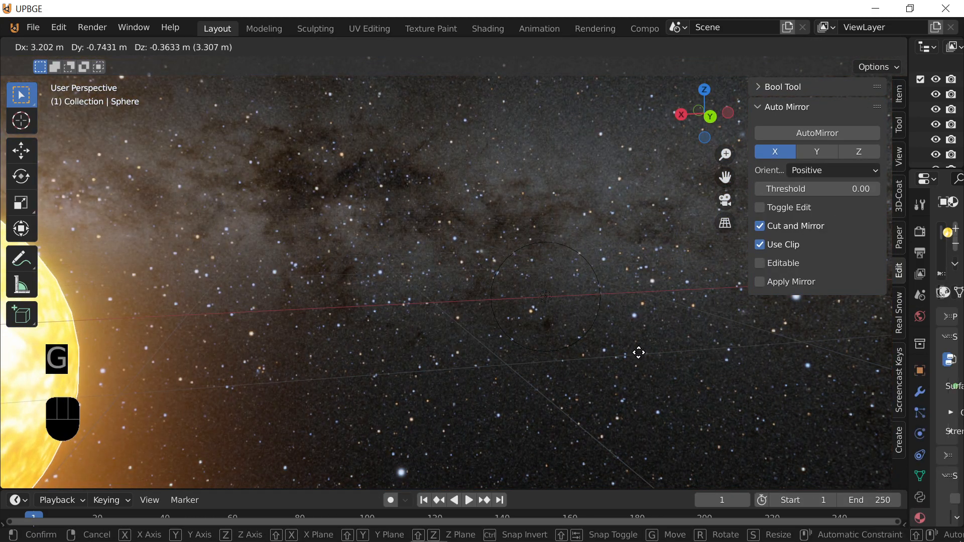
{"action": "right_click", "coordinate": [687, 354]}
Select the point light inside the sun and try to move it
{"action": "key", "text": "shift+f"}
{"action": "key", "text": "w"}
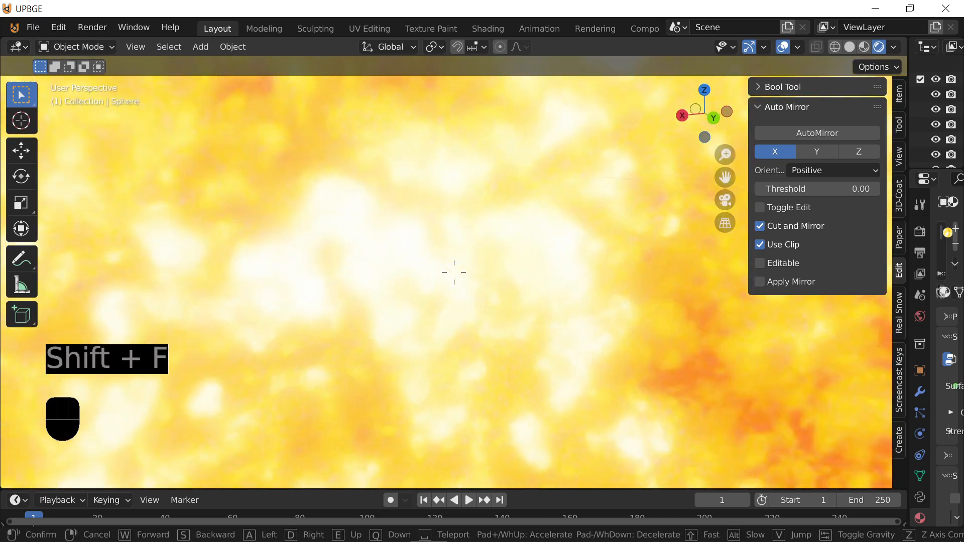
{"action": "key", "text": "s"}
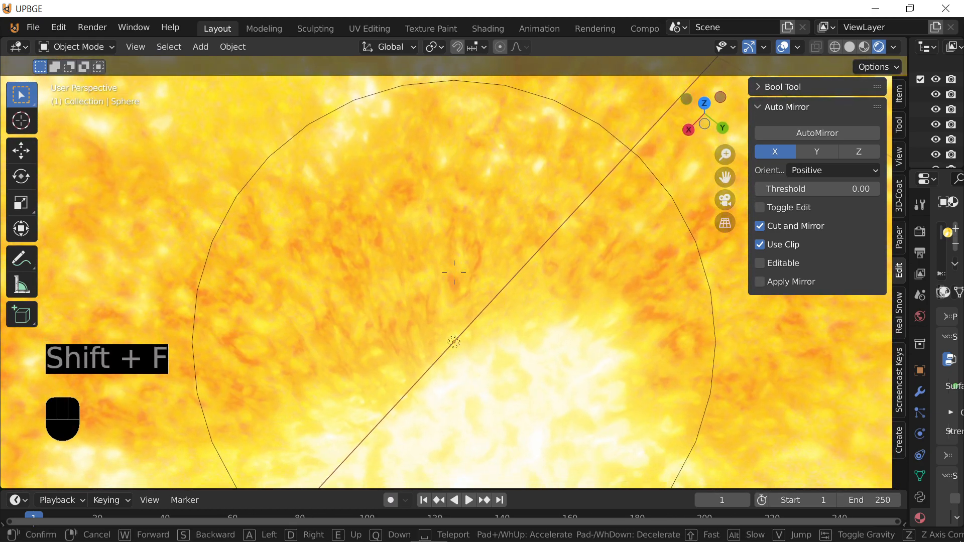
{"action": "left_click", "coordinate": [454, 272]}
{"action": "right_click", "coordinate": [448, 345]}
{"action": "key", "text": "g"}
{"action": "right_click", "coordinate": [337, 331]}
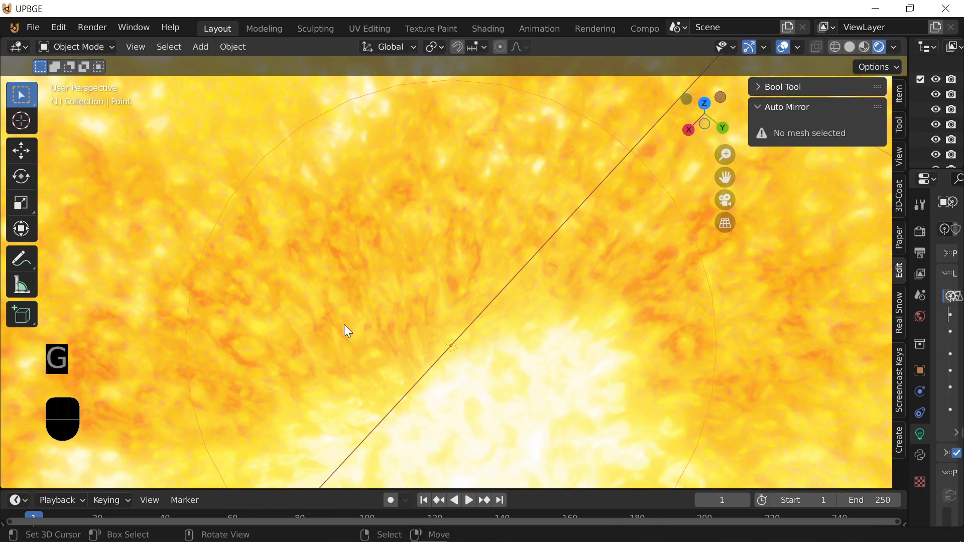
Try to move the sun's point light along the global X axis toward the Earth
{"action": "key", "text": "shift+f"}
{"action": "key", "text": "s"}
{"action": "key", "text": "shift+s"}
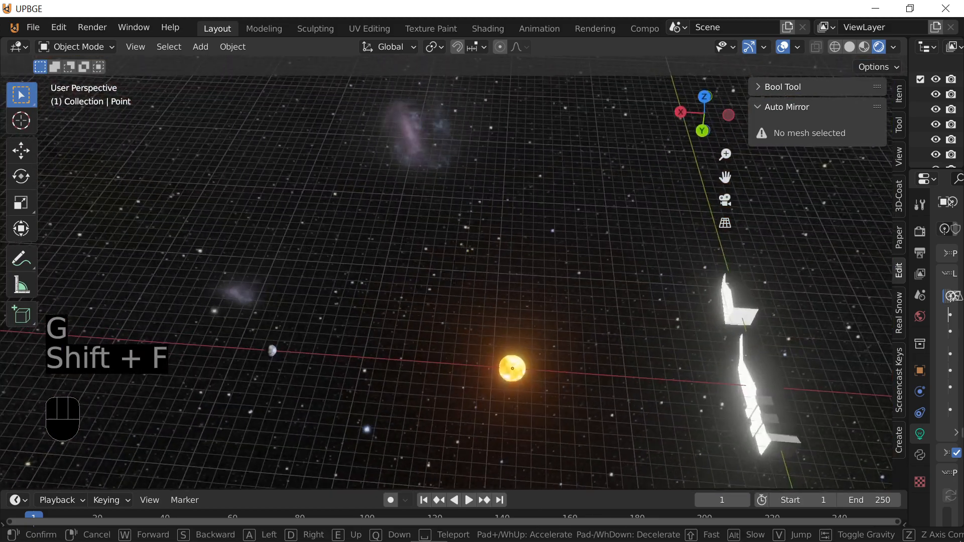
{"action": "left_click", "coordinate": [454, 272]}
{"action": "key", "text": "g"}
{"action": "key", "text": "x"}
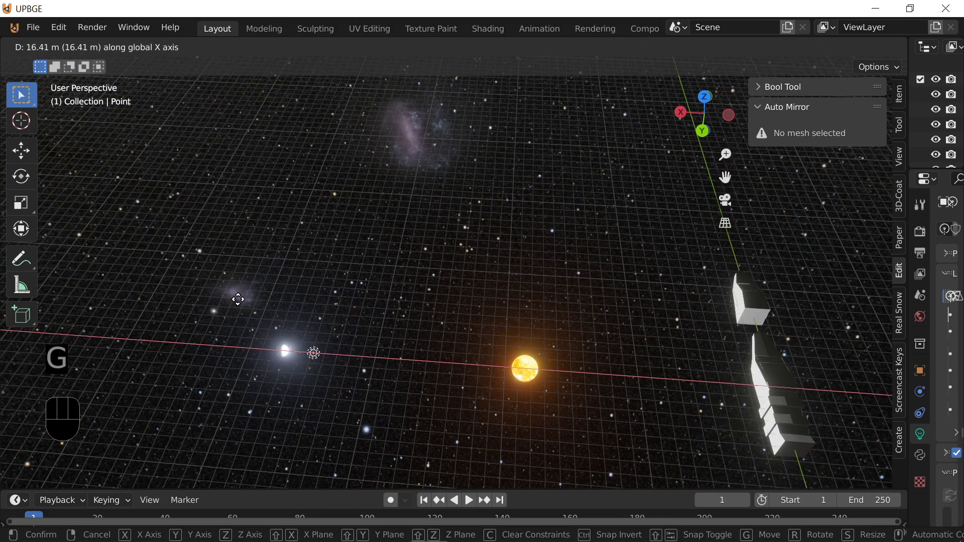
{"action": "right_click", "coordinate": [634, 359]}
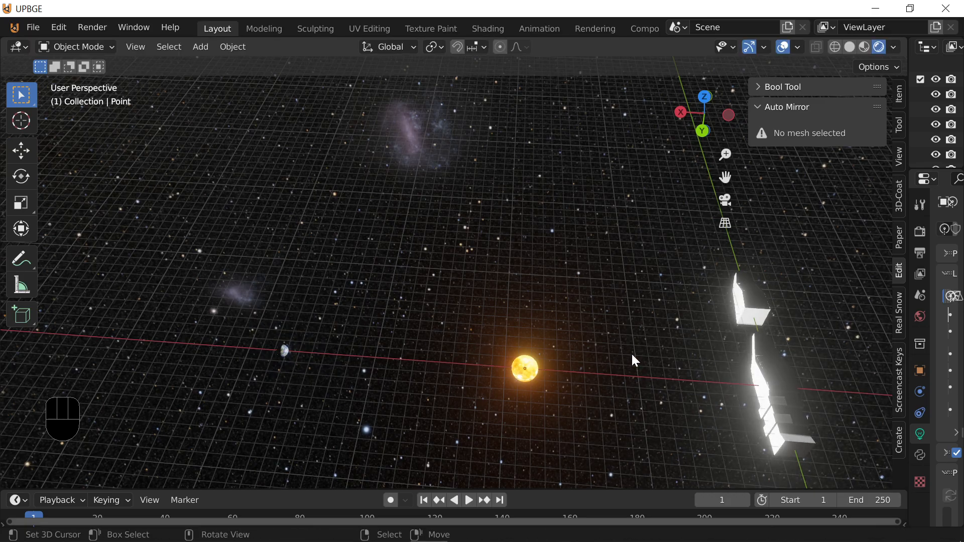
{"action": "key", "text": "shift+f"}
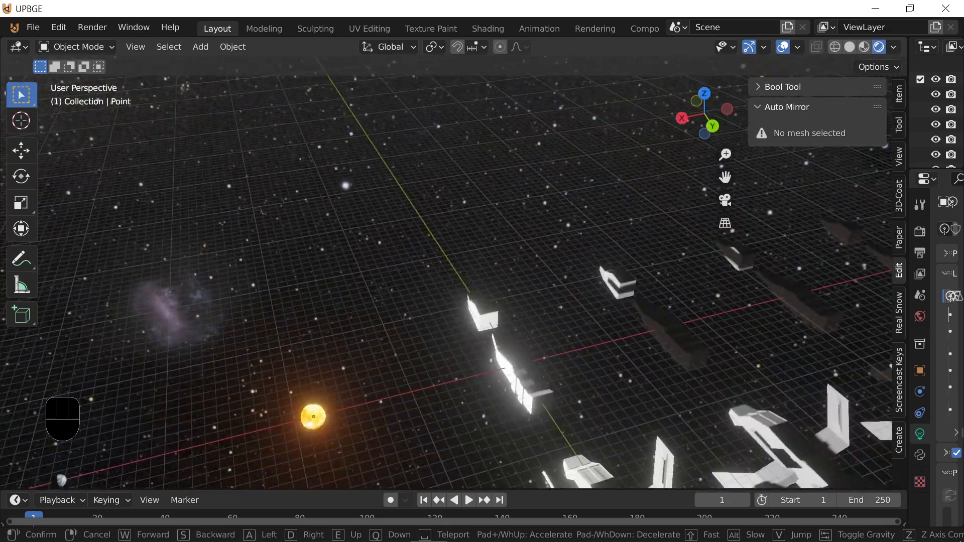
{"action": "left_click", "coordinate": [453, 271]}
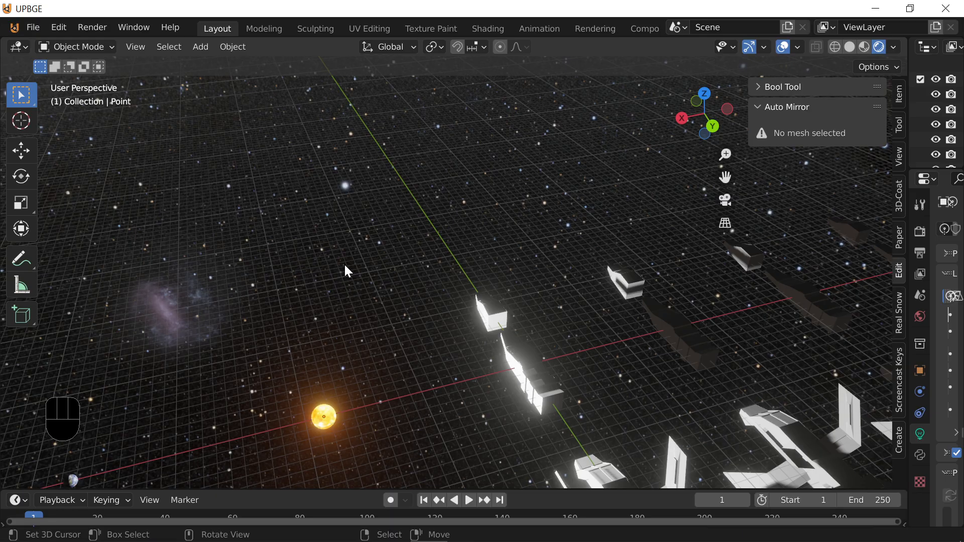
{"action": "key", "text": "shift+f"}
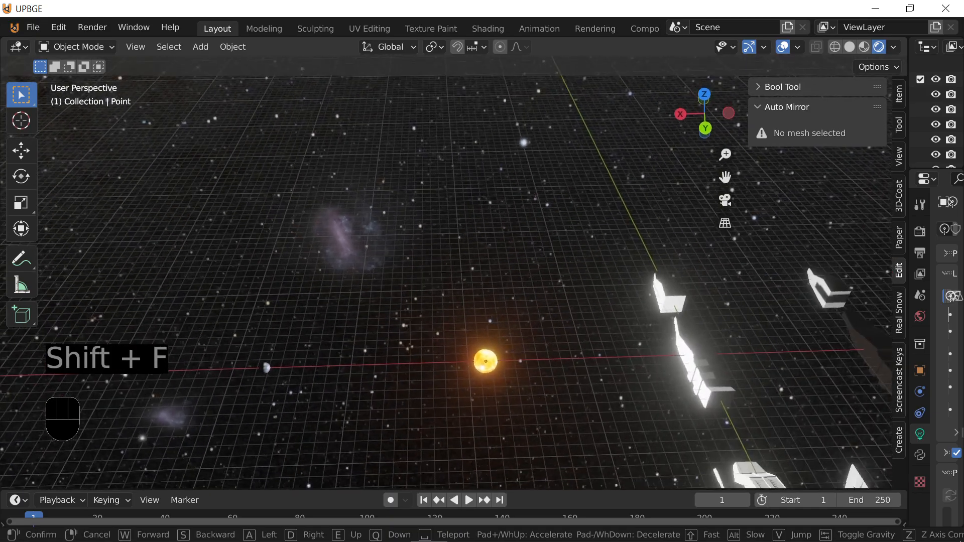
{"action": "key", "text": "a"}
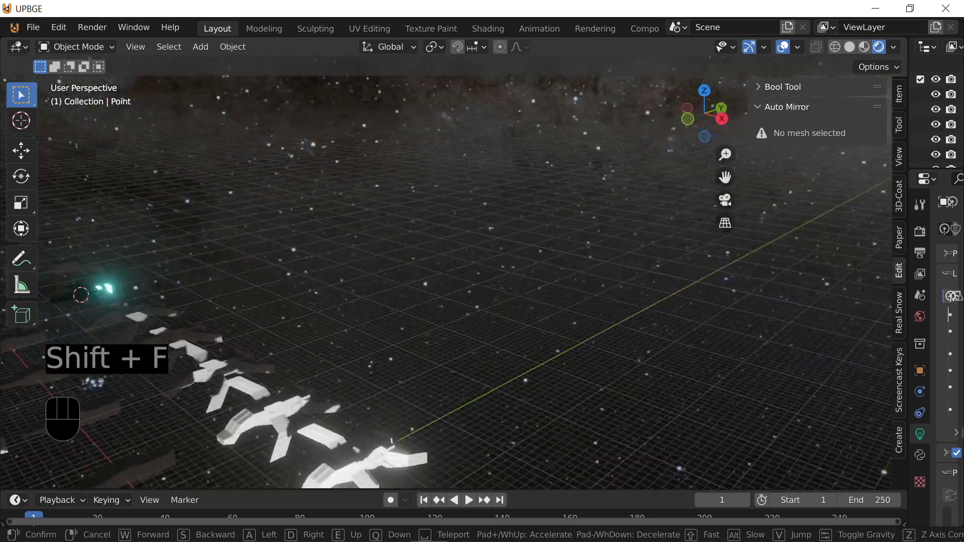
{"action": "left_click", "coordinate": [1, 55]}
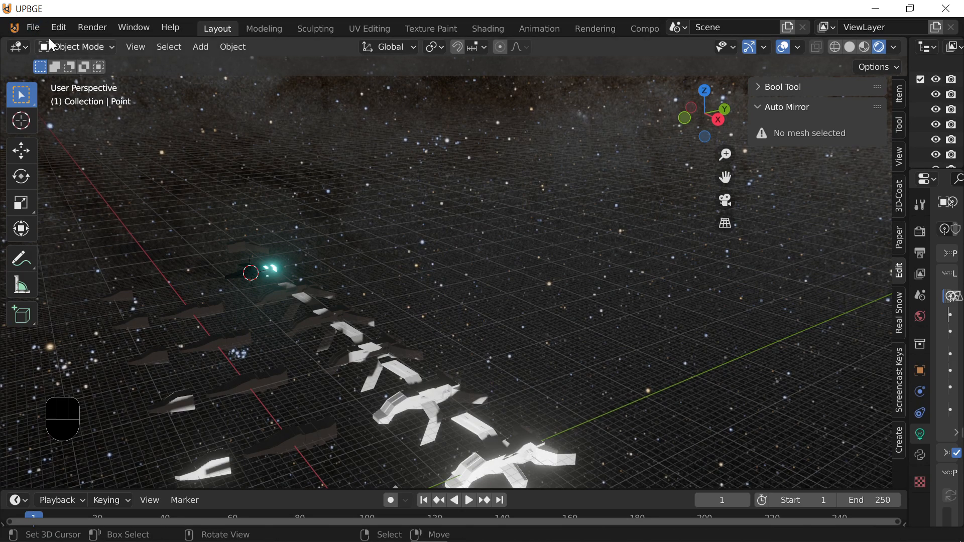
{"action": "left_click", "coordinate": [35, 33]}
{"action": "mouse_move", "coordinate": [61, 44]}
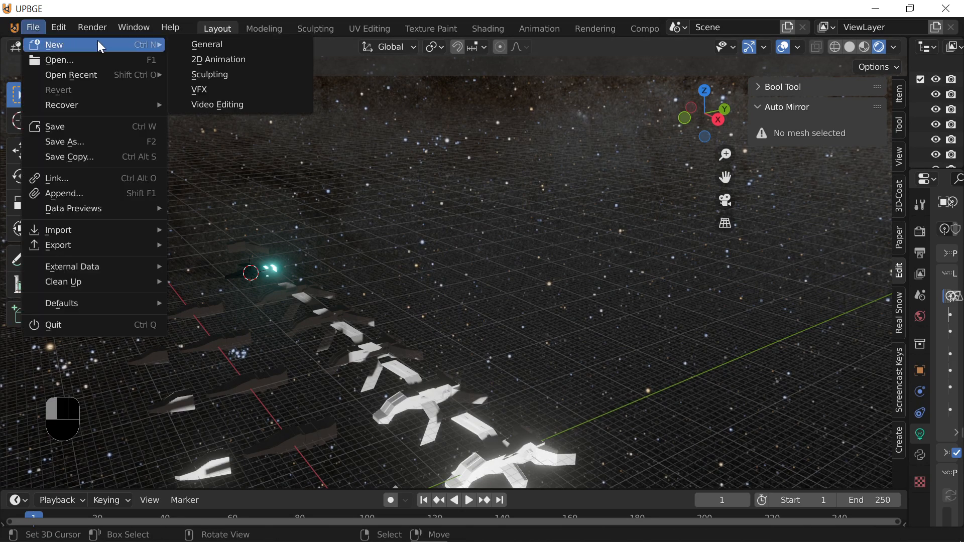
{"action": "left_click", "coordinate": [290, 60]}
{"action": "left_click", "coordinate": [735, 203]}
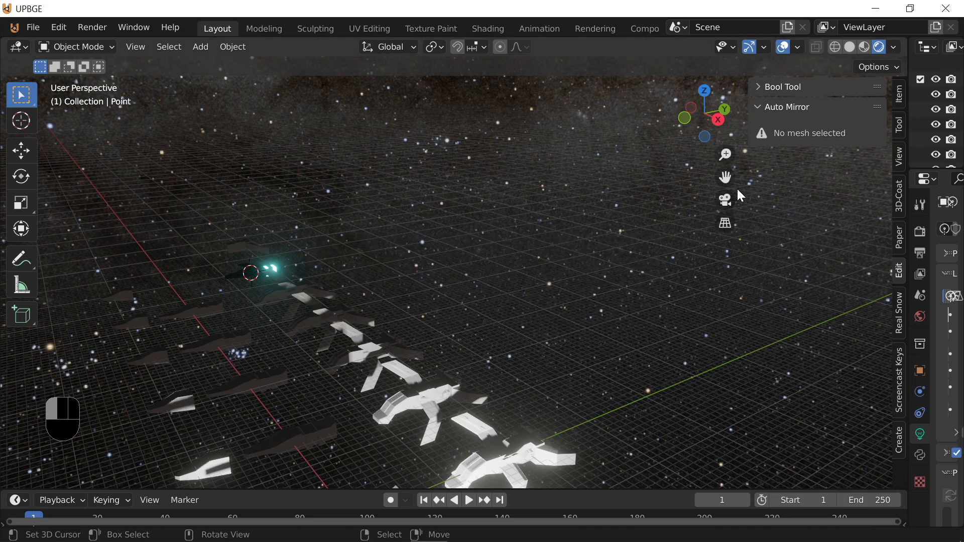
Start a new General file and discard the unsaved changes to the current scene
{"action": "left_click", "coordinate": [38, 27]}
{"action": "mouse_move", "coordinate": [59, 50]}
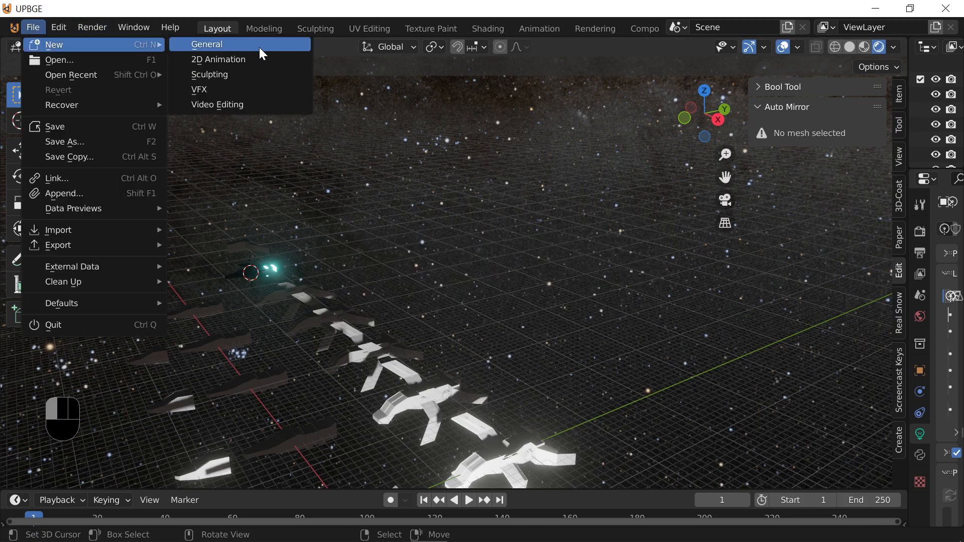
{"action": "left_click", "coordinate": [260, 46]}
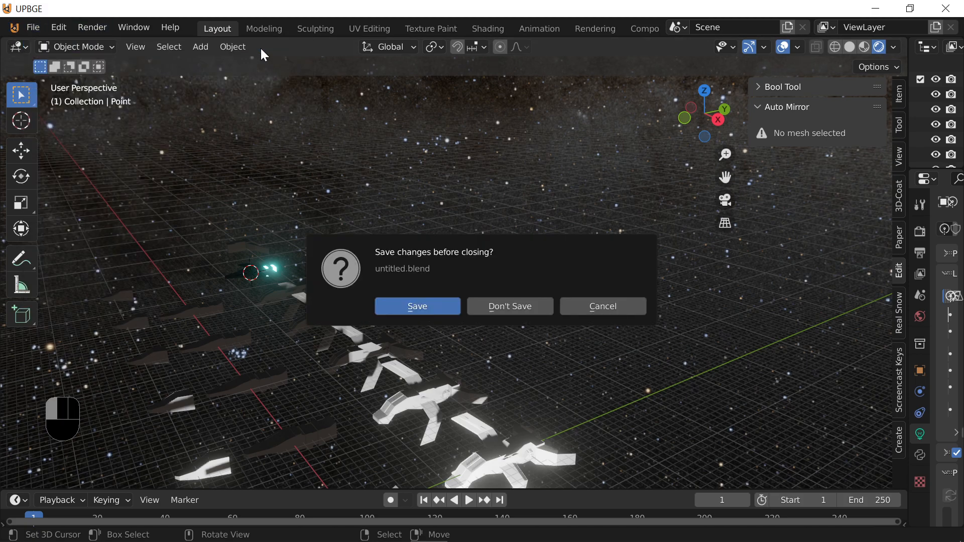
{"action": "left_click", "coordinate": [523, 305]}
Delete all default objects from the new scene: the camera, the cube and the light
{"action": "key", "text": "shift+grave"}
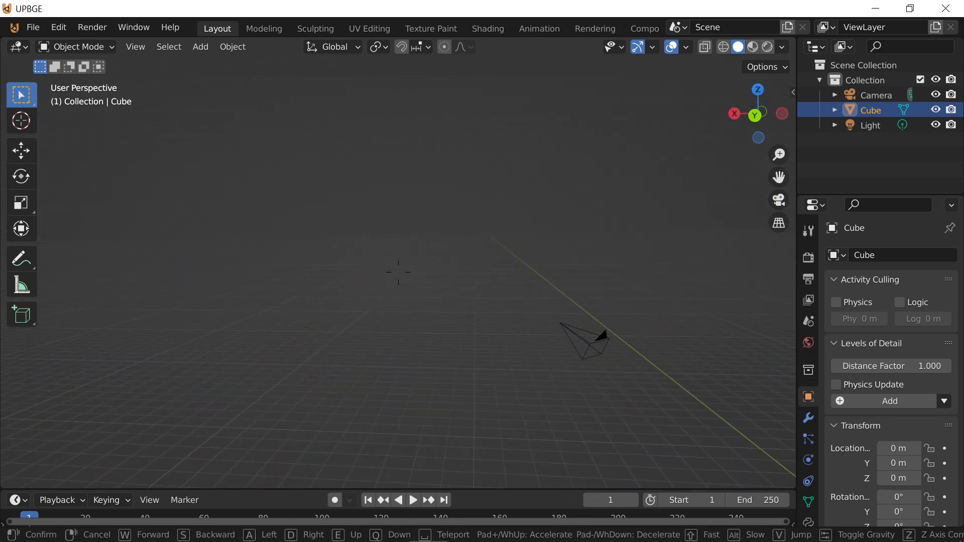
{"action": "left_click", "coordinate": [398, 272]}
{"action": "key", "text": "alt+a"}
{"action": "key", "text": "a"}
{"action": "key", "text": "x"}
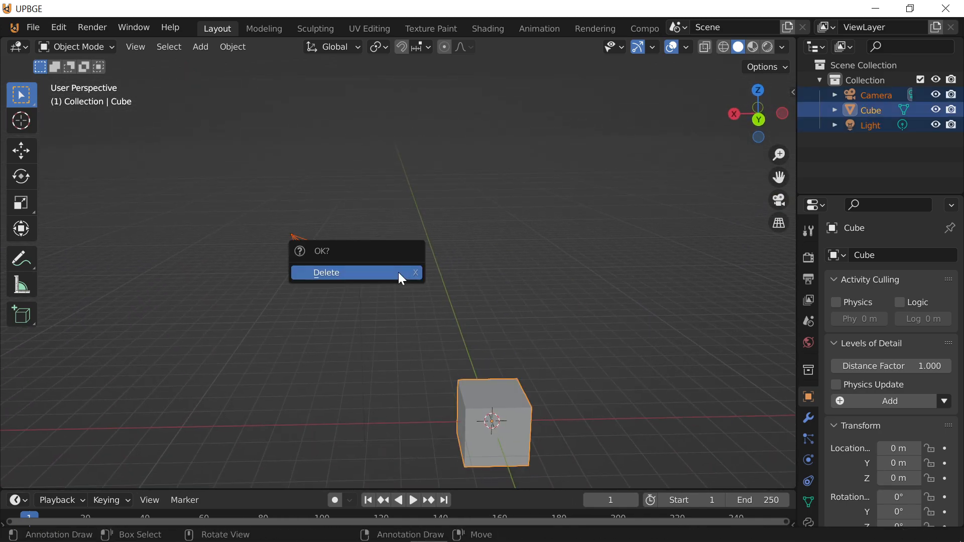
{"action": "left_click", "coordinate": [398, 272]}
Add a point light at the origin of the empty scene
{"action": "key", "text": "shift+a"}
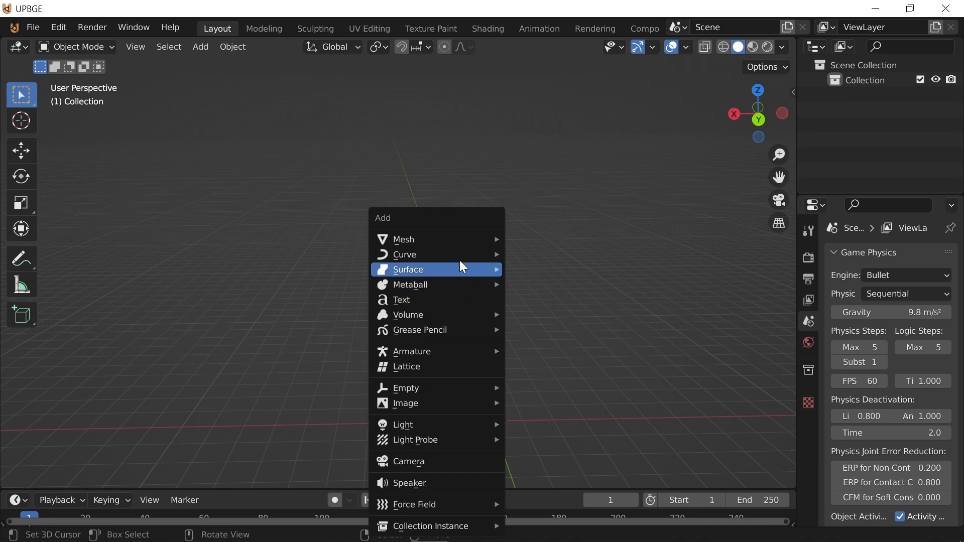
{"action": "mouse_move", "coordinate": [453, 401]}
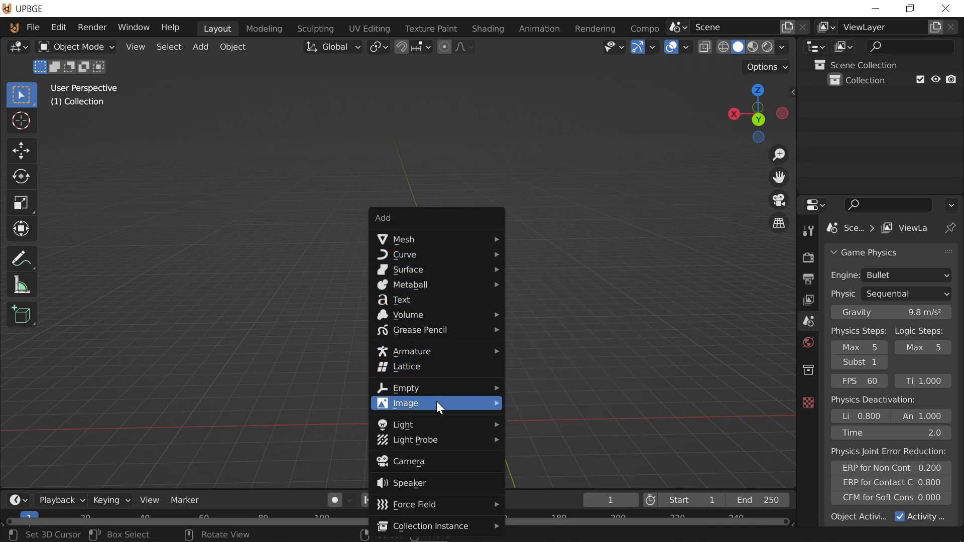
{"action": "mouse_move", "coordinate": [437, 426]}
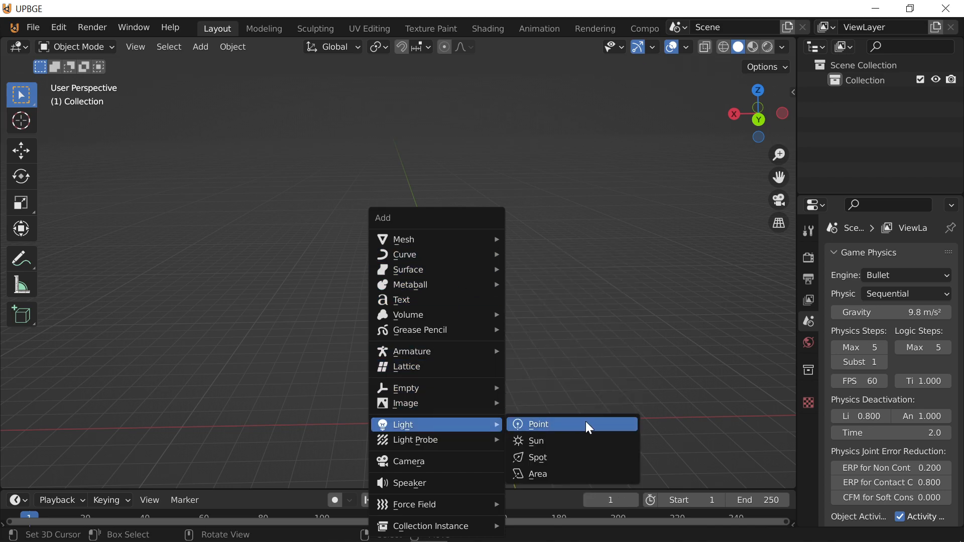
{"action": "left_click", "coordinate": [586, 424]}
{"action": "key", "text": "g"}
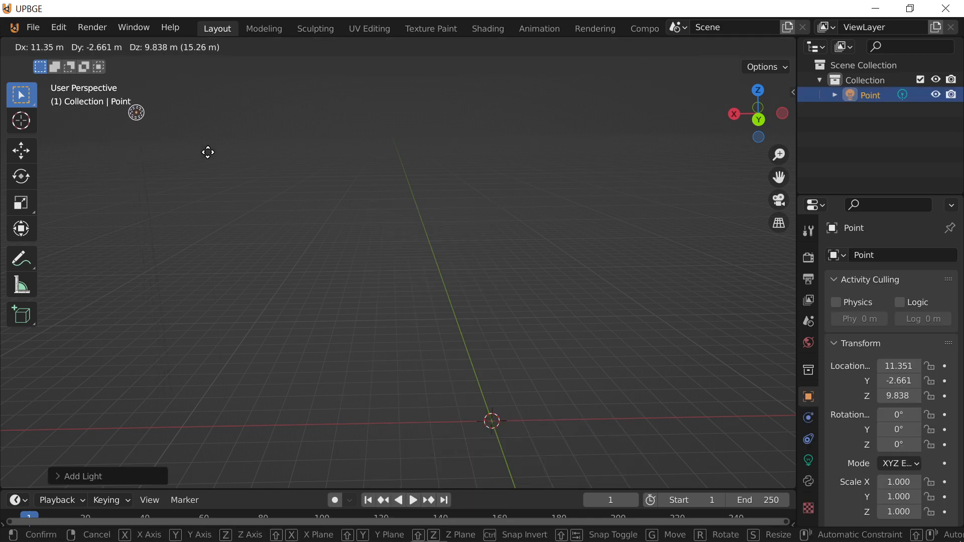
{"action": "key", "text": "Escape"}
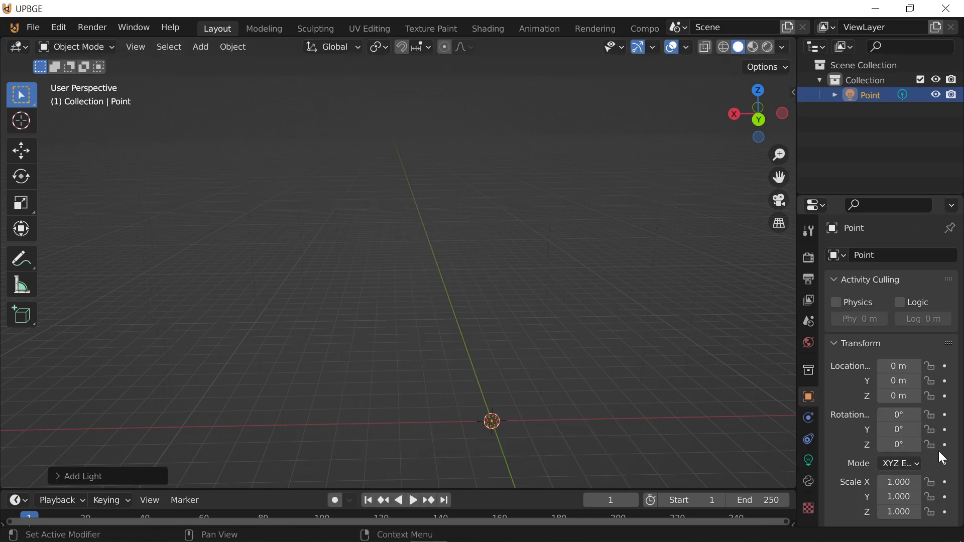
Enable contact shadows in the point light's shadow settings
{"action": "left_click", "coordinate": [809, 460]}
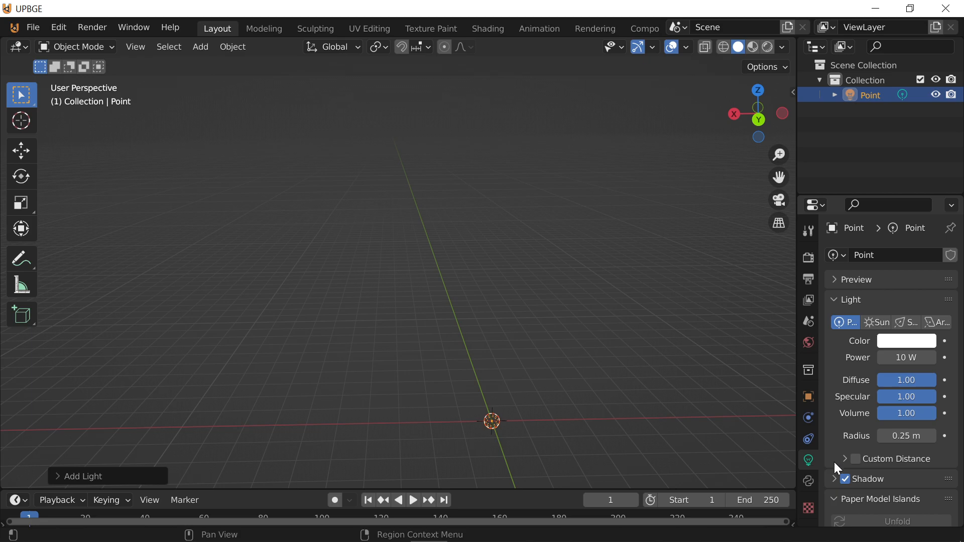
{"action": "scroll", "coordinate": [897, 465], "scroll_direction": "down", "scroll_amount": 3}
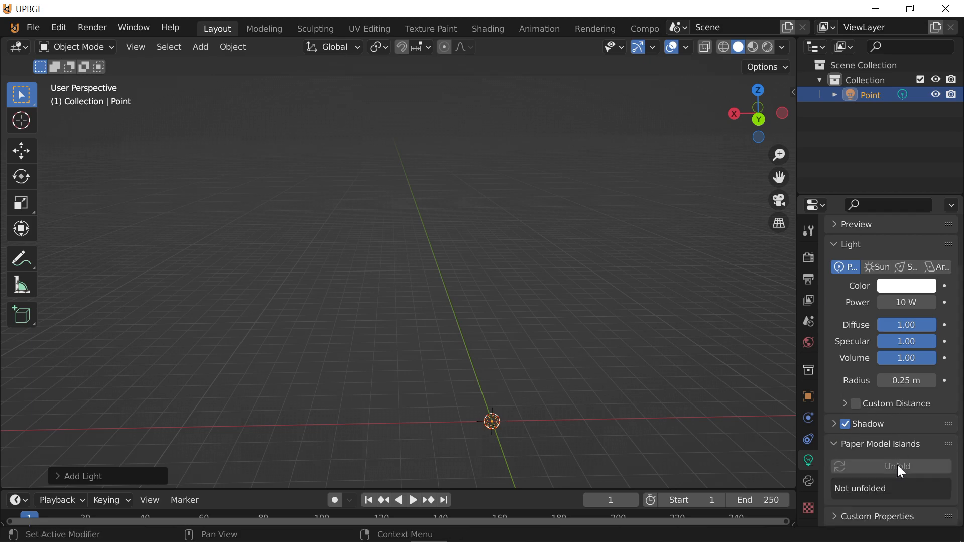
{"action": "left_click", "coordinate": [833, 424]}
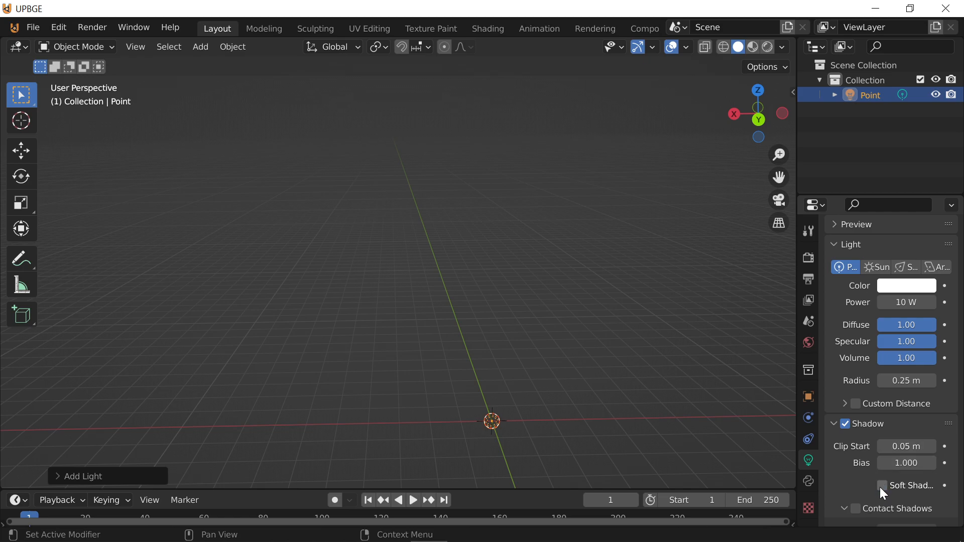
{"action": "scroll", "coordinate": [897, 493], "scroll_direction": "down", "scroll_amount": 2}
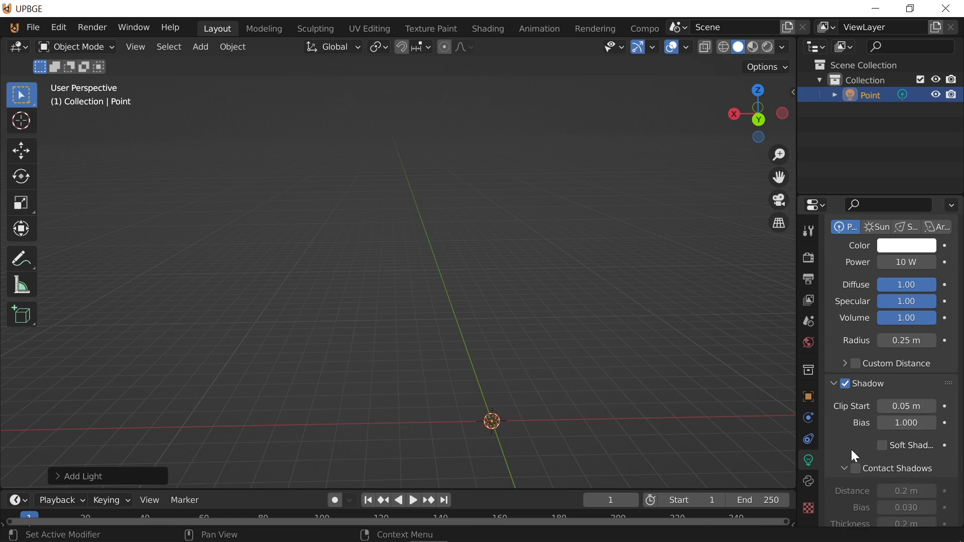
{"action": "left_click", "coordinate": [856, 469]}
{"action": "key", "text": "g"}
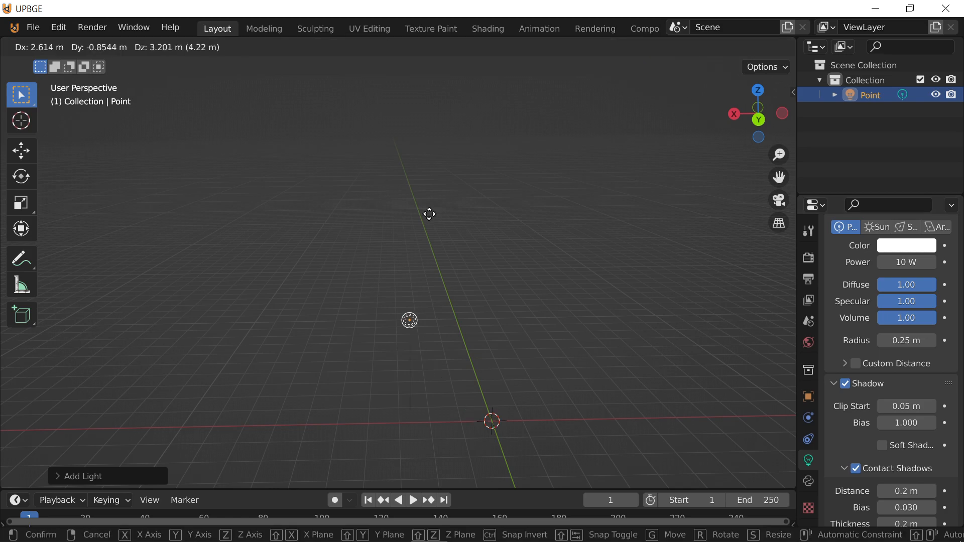
{"action": "right_click", "coordinate": [383, 382]}
Set the point light's power to 100000 W
{"action": "scroll", "coordinate": [866, 419], "scroll_direction": "up", "scroll_amount": 5}
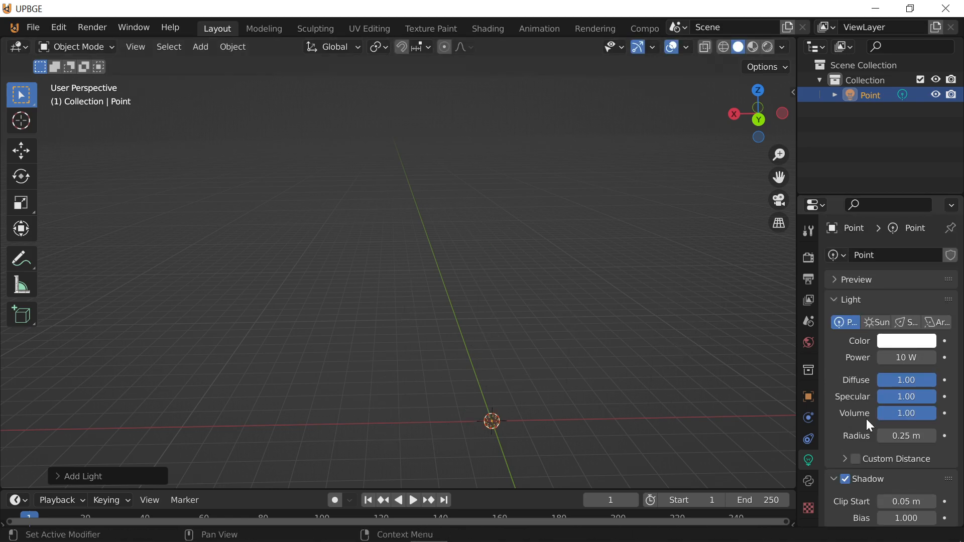
{"action": "left_click_drag", "start_coordinate": [918, 357], "coordinate": [919, 358]}
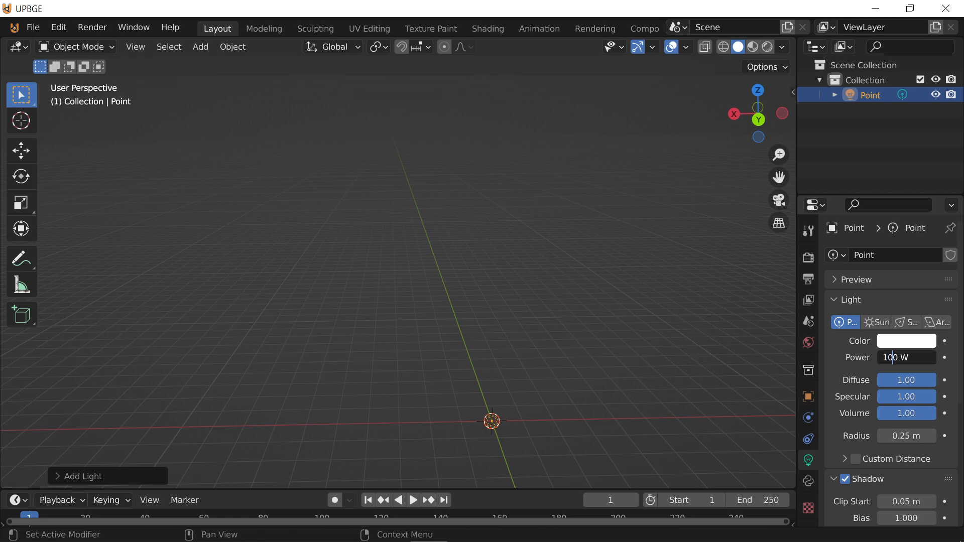
{"action": "key", "text": "Return"}
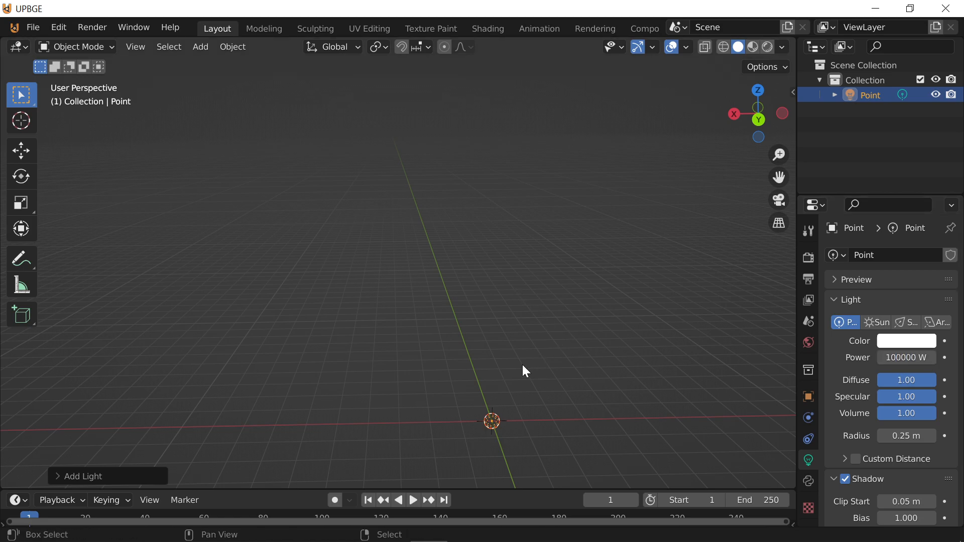
Add a UV sphere at the origin, around the point light
{"action": "key", "text": "shift+a"}
{"action": "mouse_move", "coordinate": [537, 187]}
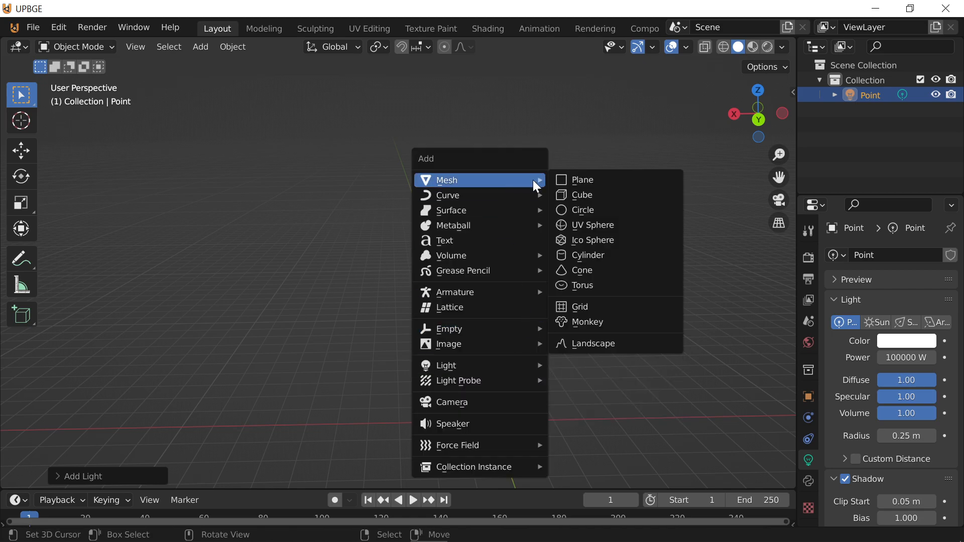
{"action": "left_click", "coordinate": [633, 225]}
{"action": "key", "text": "g"}
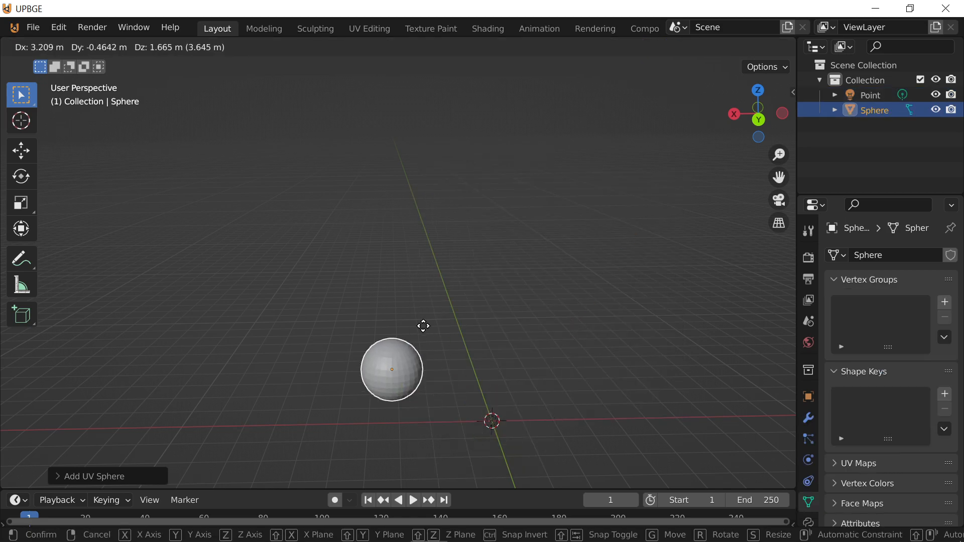
{"action": "key", "text": "Escape"}
Create a new material on the UV sphere and name it "sun"
{"action": "key", "text": "shift+grave"}
{"action": "key", "text": "w"}
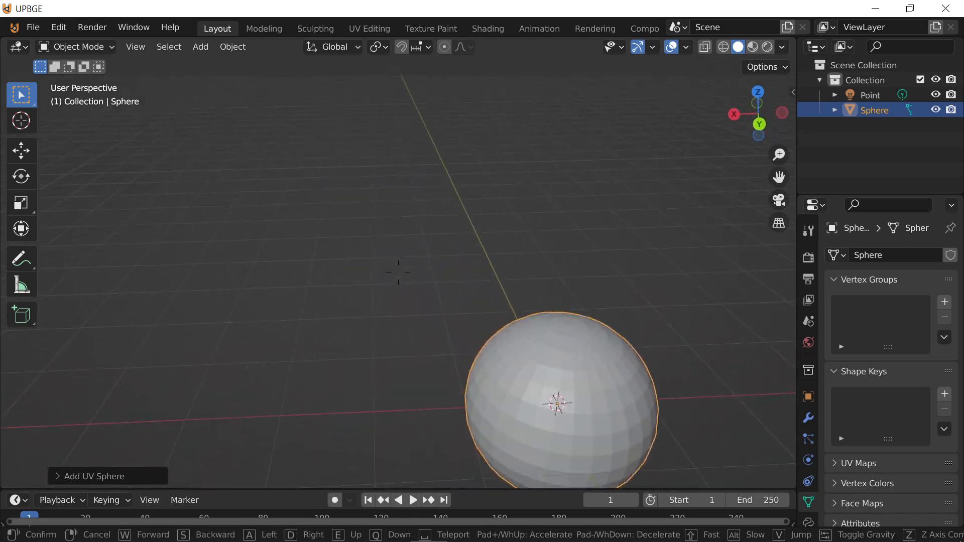
{"action": "key", "text": "s"}
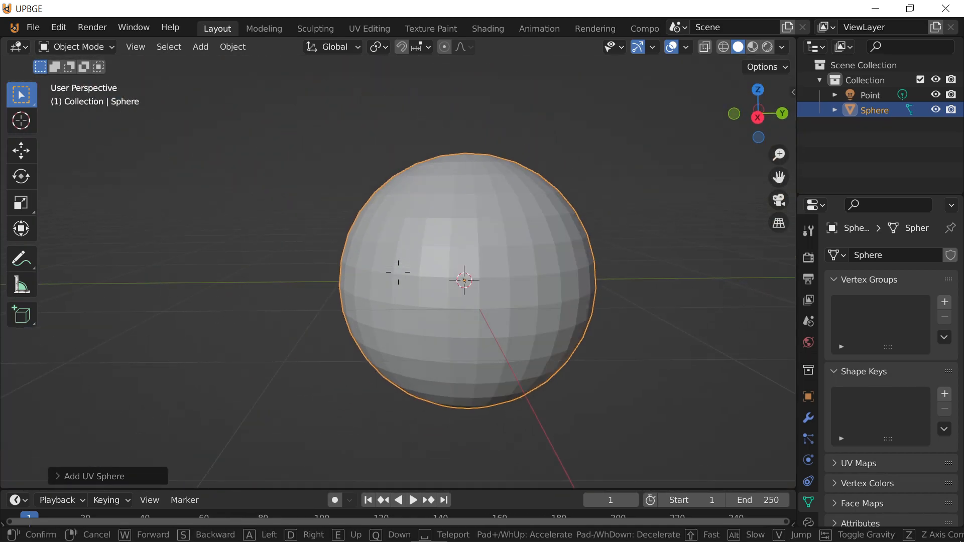
{"action": "left_click", "coordinate": [398, 274]}
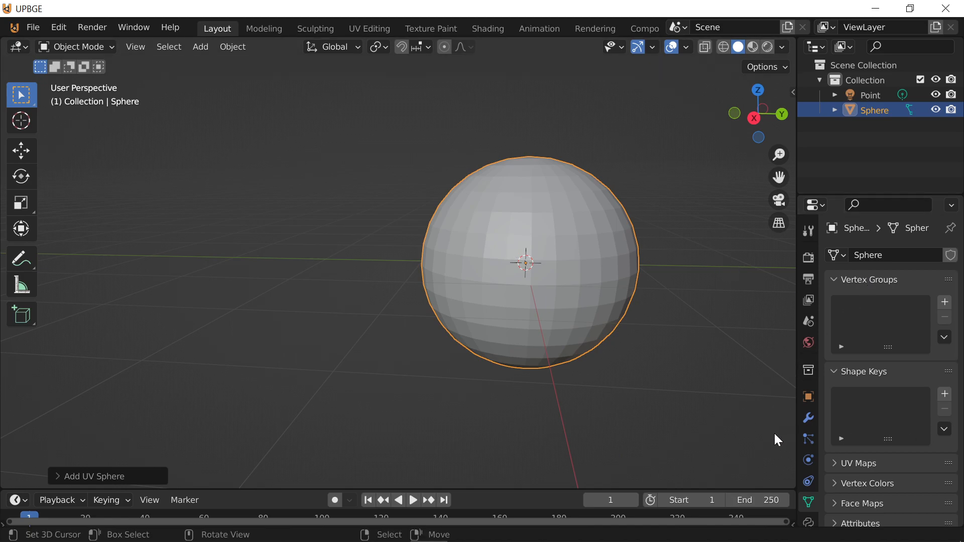
{"action": "scroll", "coordinate": [814, 415], "scroll_direction": "down", "scroll_amount": 3}
{"action": "left_click", "coordinate": [808, 478]}
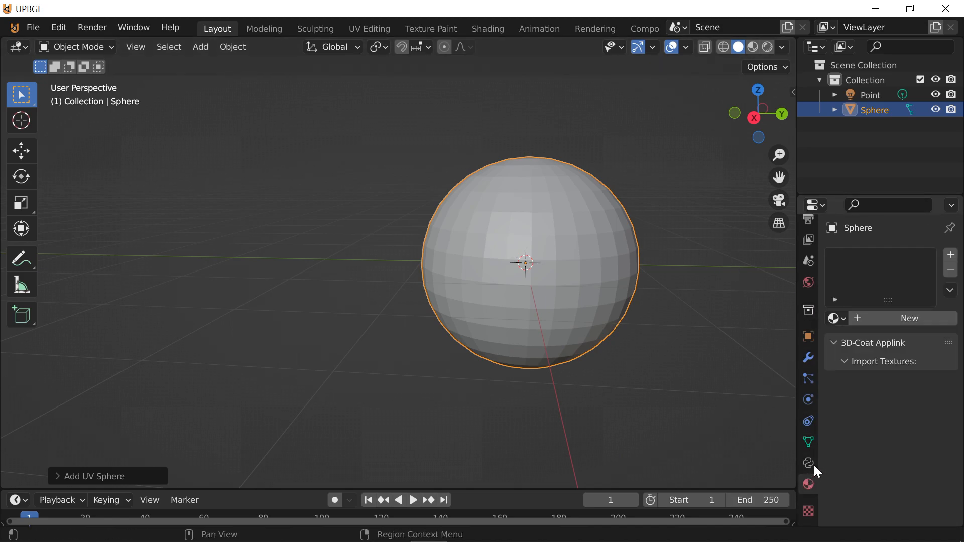
{"action": "left_click", "coordinate": [893, 318]}
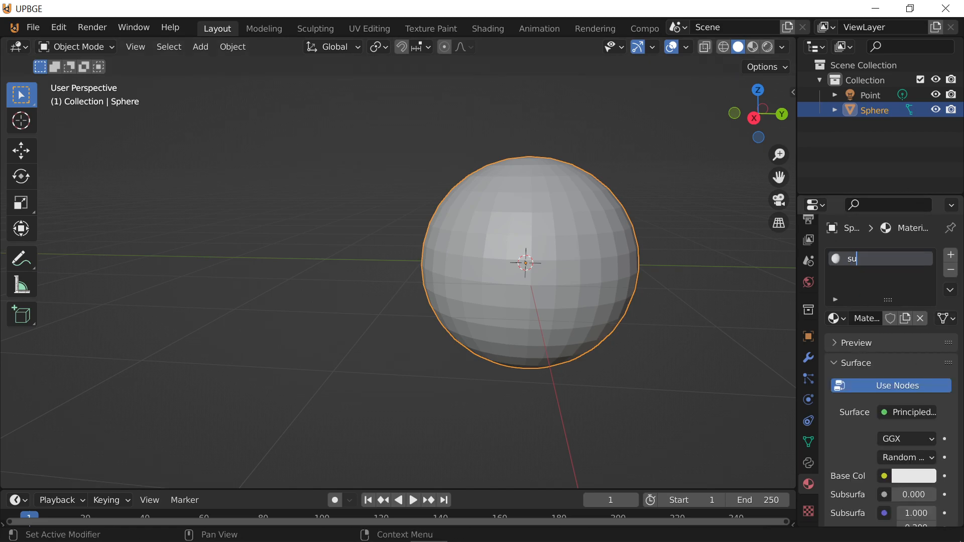
{"action": "key", "text": "Return"}
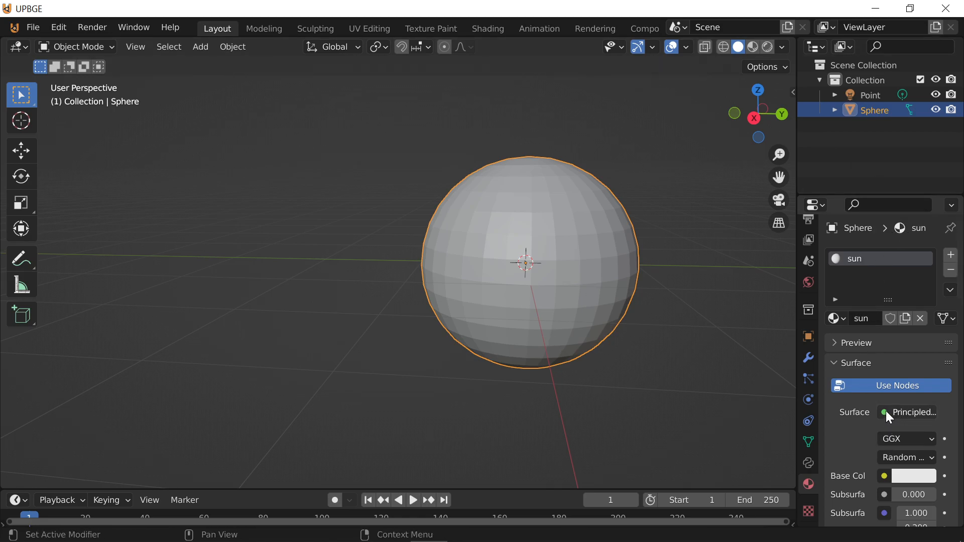
Change the sun material's surface shader to Emission
{"action": "left_click", "coordinate": [883, 386]}
{"action": "left_click", "coordinate": [884, 387]}
{"action": "scroll", "coordinate": [864, 397], "scroll_direction": "down", "scroll_amount": 3}
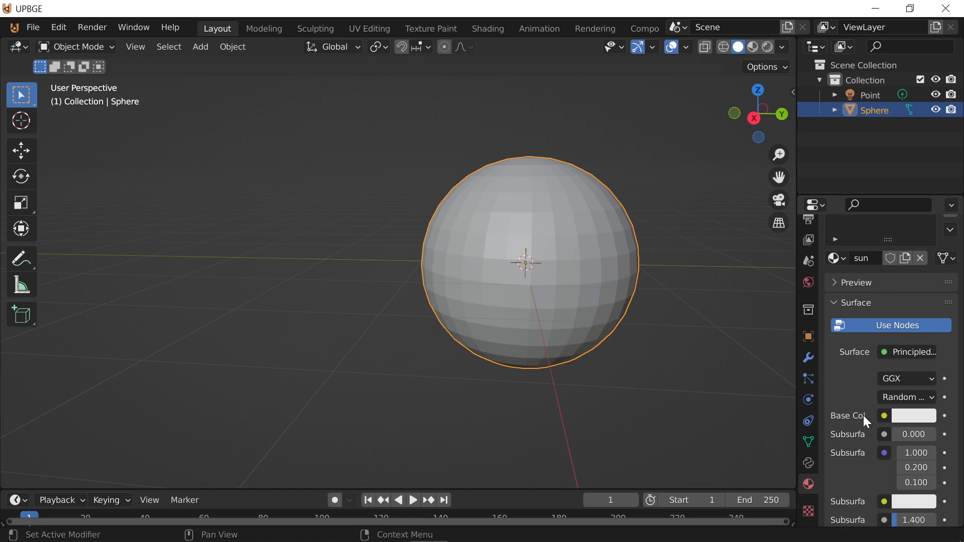
{"action": "scroll", "coordinate": [868, 466], "scroll_direction": "up", "scroll_amount": 3}
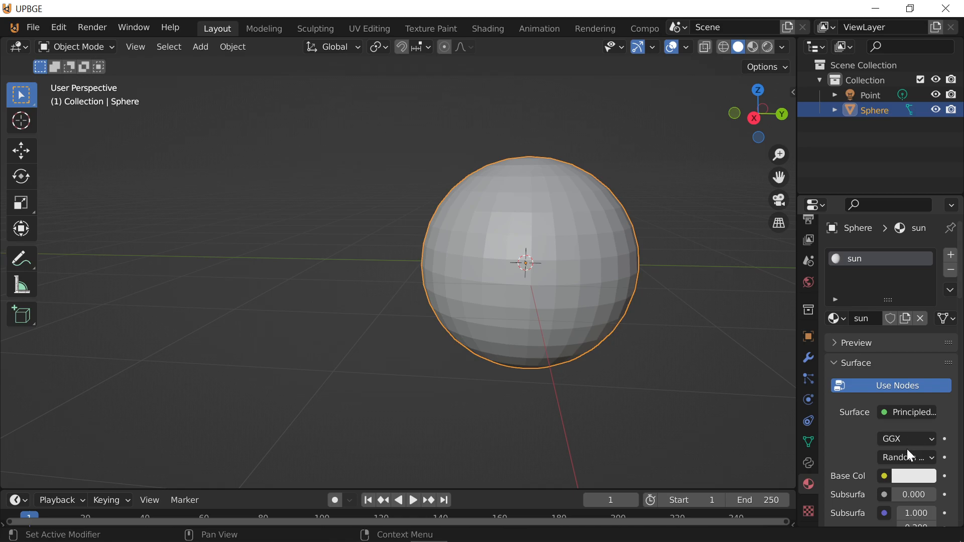
{"action": "left_click", "coordinate": [909, 412]}
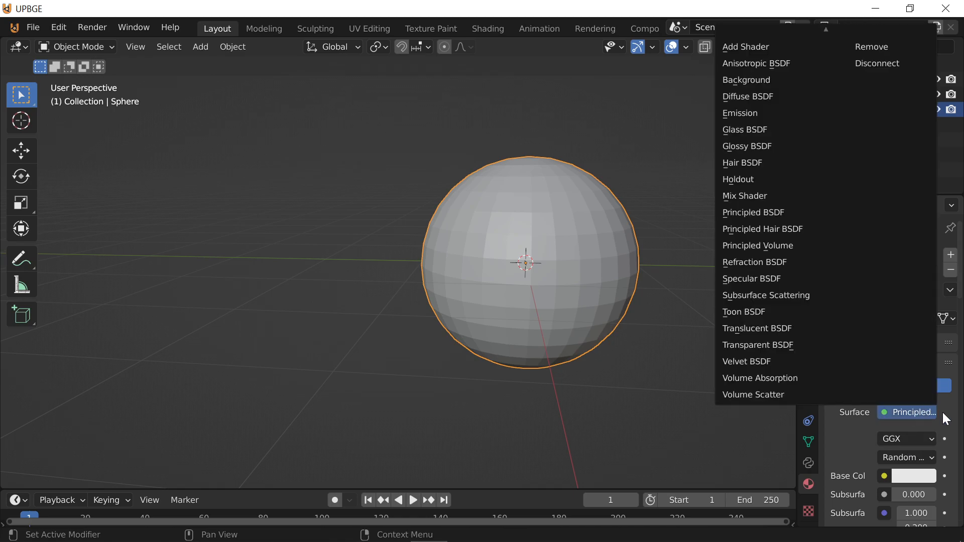
{"action": "left_click", "coordinate": [914, 412]}
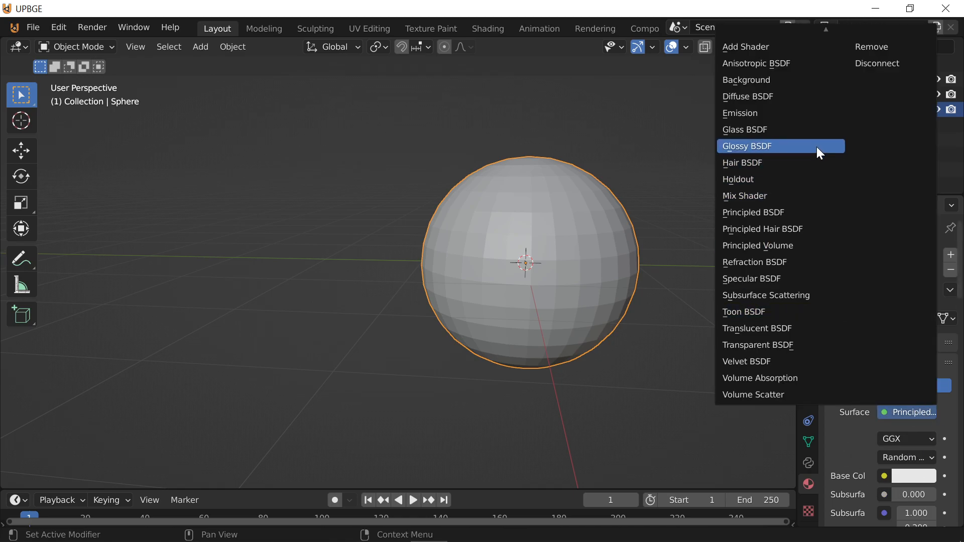
{"action": "left_click", "coordinate": [799, 113]}
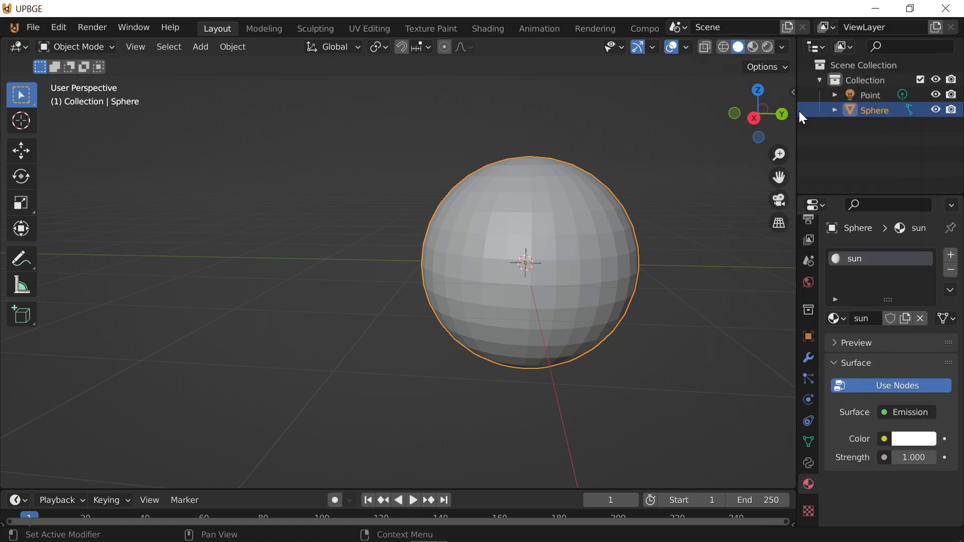
Use an Image Texture as the sun material's emission color and display the viewport in rendered shading
{"action": "left_click", "coordinate": [884, 438]}
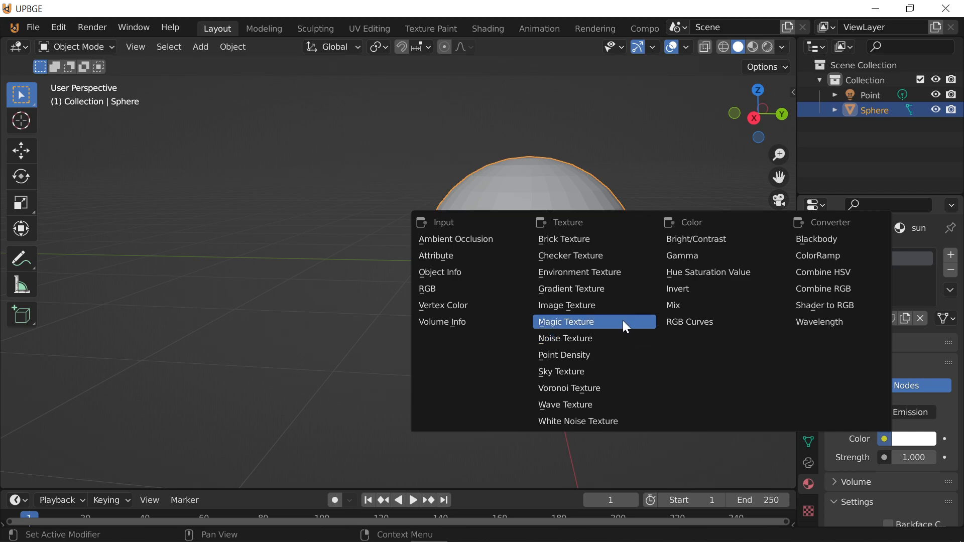
{"action": "left_click", "coordinate": [619, 306]}
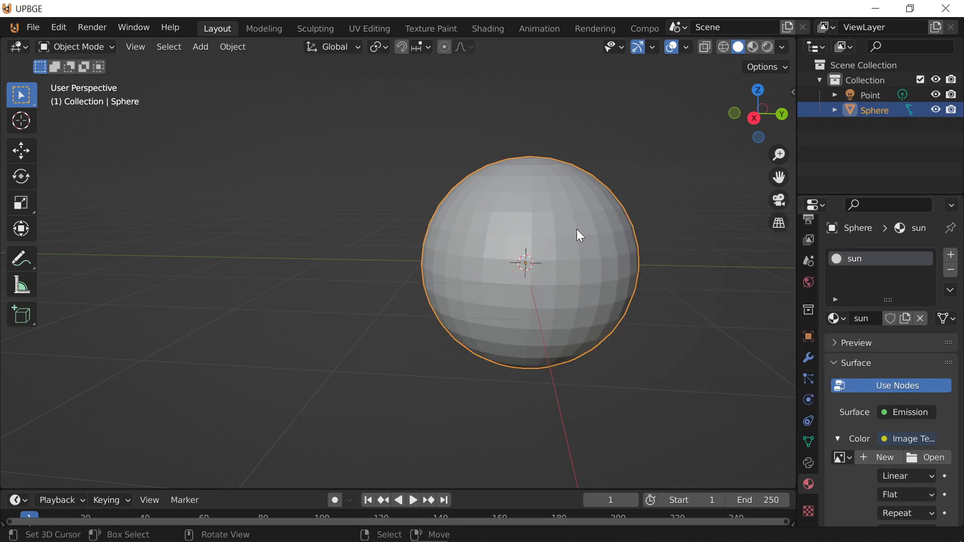
{"action": "left_click", "coordinate": [767, 47]}
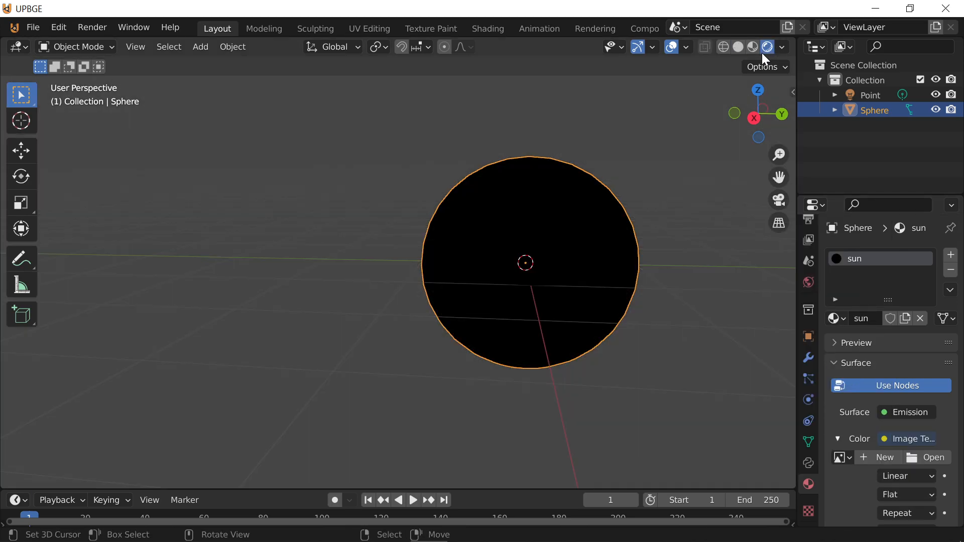
Duplicate the sun sphere and move the copy along the global Y axis, well clear of the original
{"action": "key", "text": "shift+grave"}
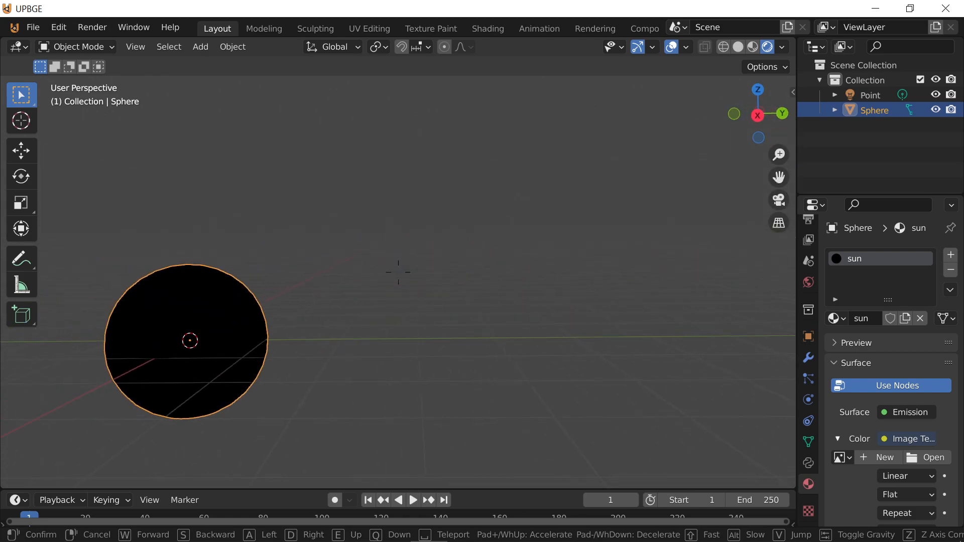
{"action": "left_click", "coordinate": [401, 280]}
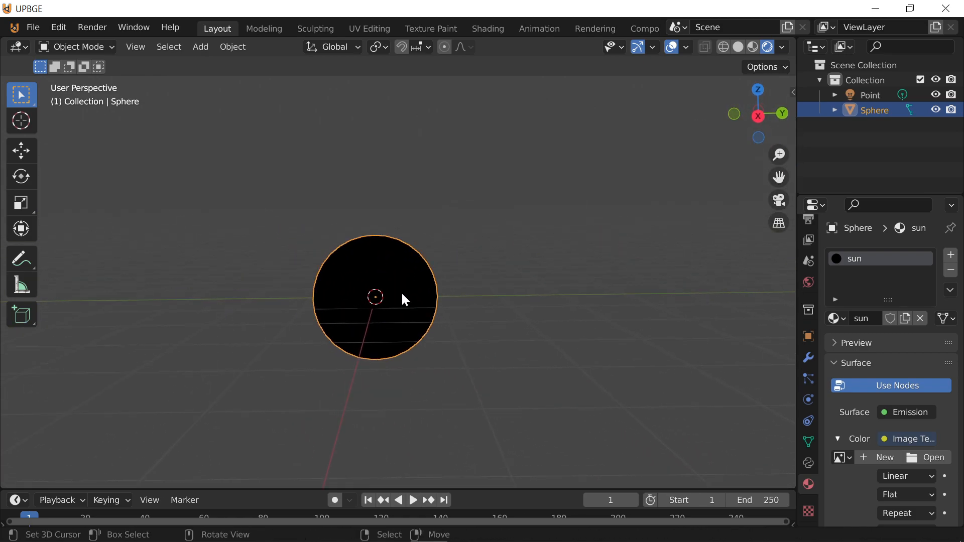
{"action": "key", "text": "shift+d"}
{"action": "right_click", "coordinate": [394, 392]}
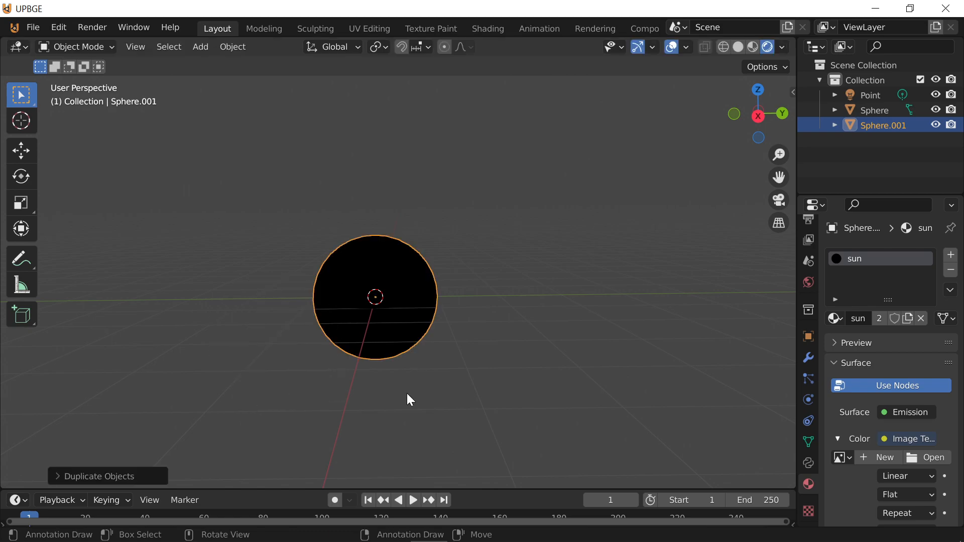
{"action": "key", "text": "g"}
{"action": "key", "text": "y"}
{"action": "left_click", "coordinate": [624, 426]}
Scale the duplicated sphere down uniformly to about 0.35 of its size
{"action": "key", "text": "shift+grave"}
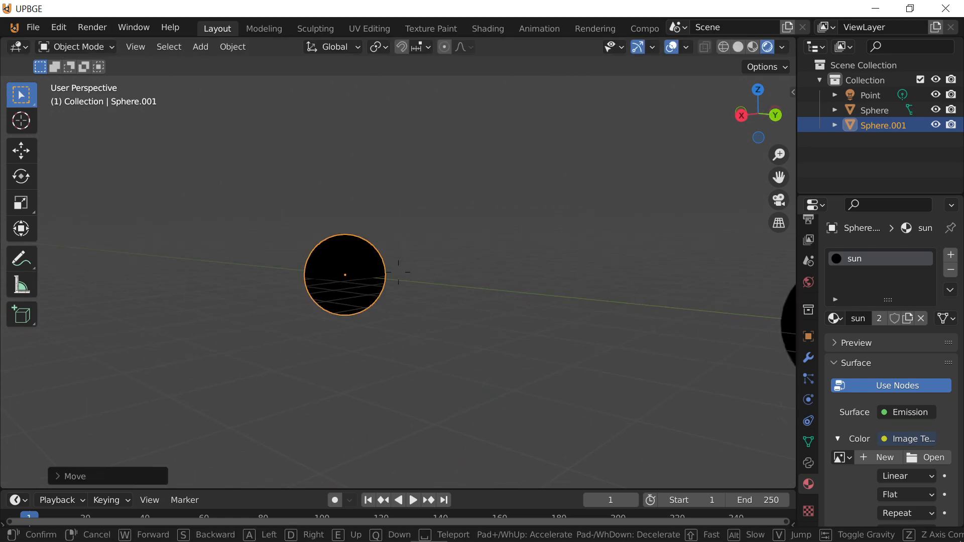
{"action": "left_click", "coordinate": [398, 271]}
{"action": "key", "text": "s"}
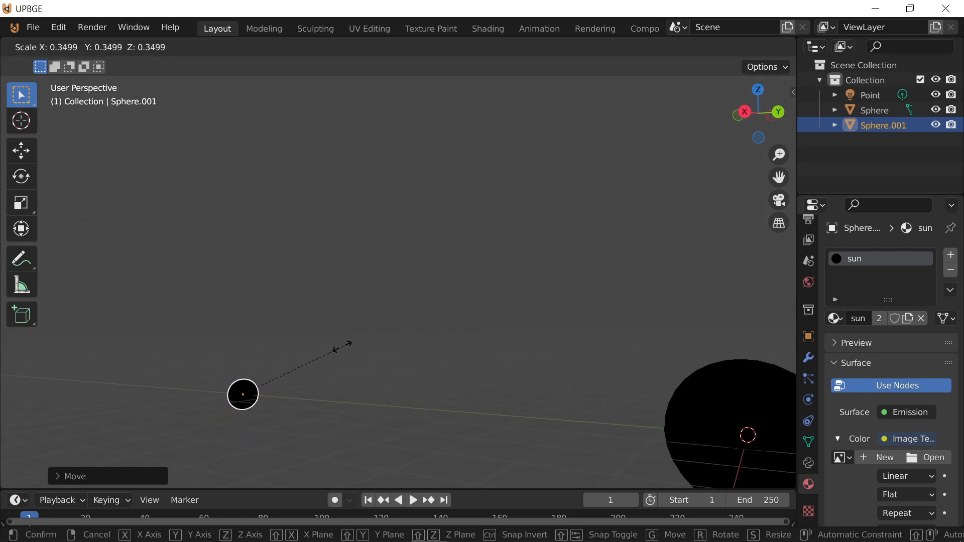
{"action": "left_click", "coordinate": [345, 350]}
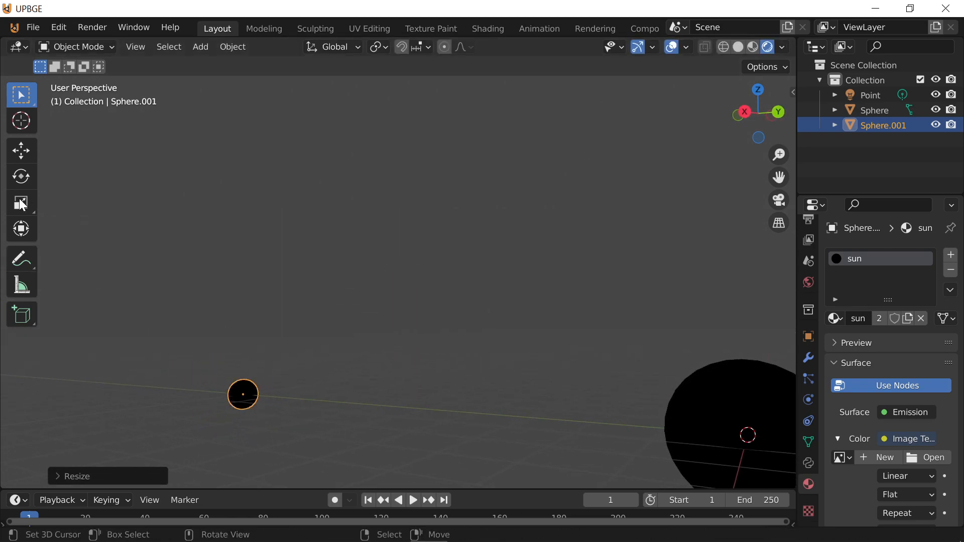
Make the small sphere's material a separate copy from the sun's and change its surface shader to Principled BSDF
{"action": "left_click", "coordinate": [908, 319]}
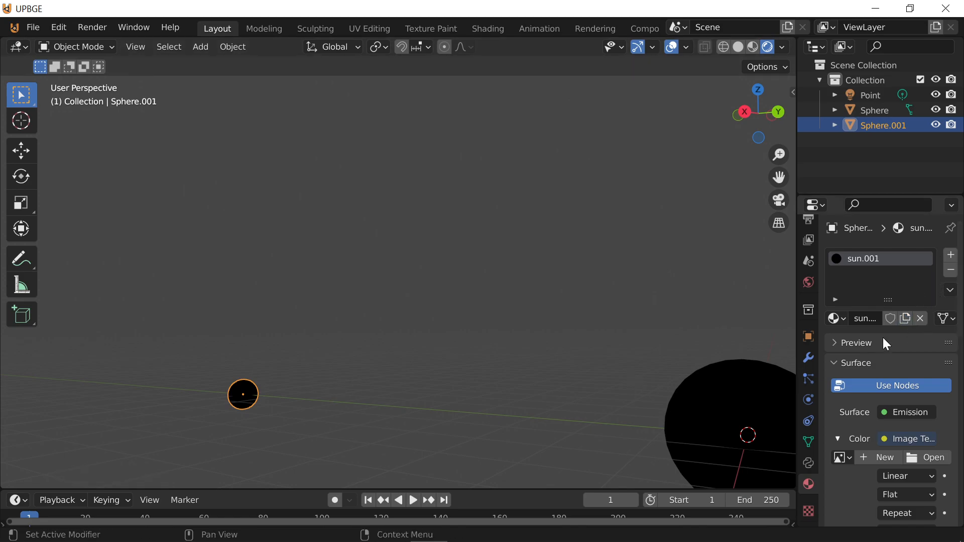
{"action": "left_click", "coordinate": [902, 414]}
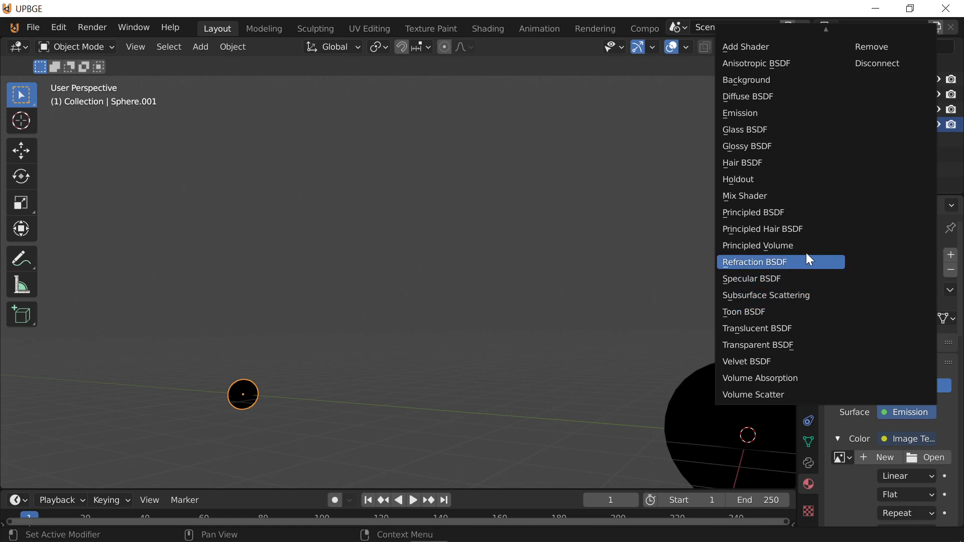
{"action": "left_click", "coordinate": [806, 220]}
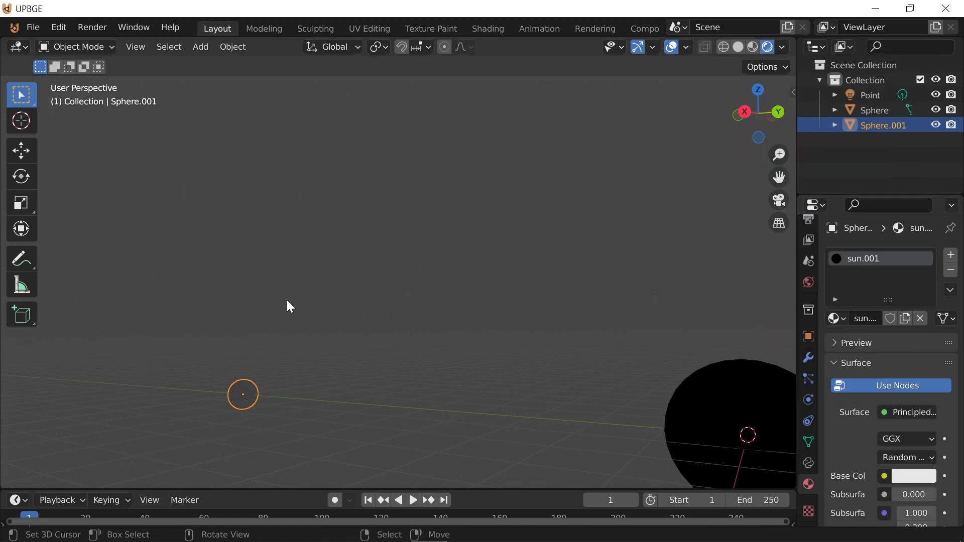
Use an Image Texture as the base color of the small sphere's material
{"action": "key", "text": "shift+grave"}
{"action": "left_click", "coordinate": [398, 272]}
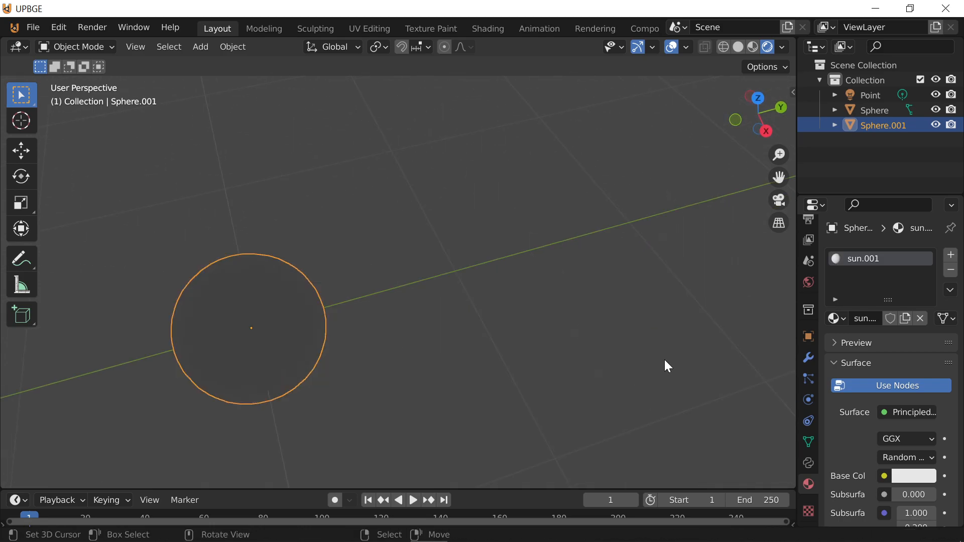
{"action": "left_click", "coordinate": [888, 476]}
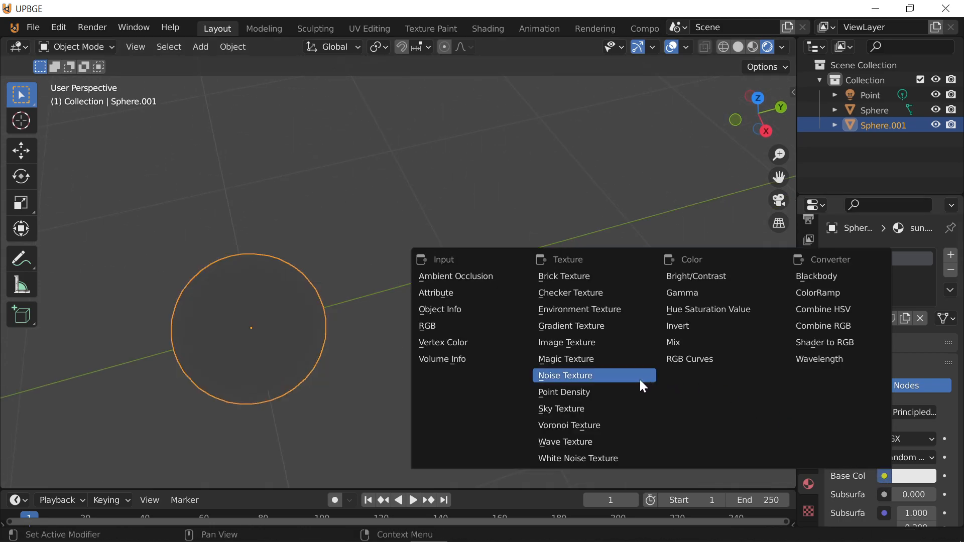
{"action": "left_click", "coordinate": [589, 343]}
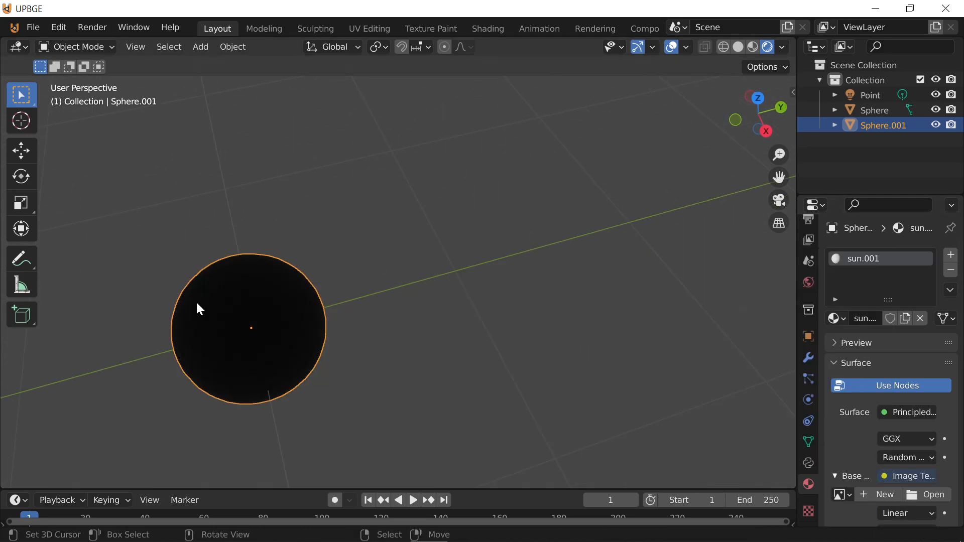
Load 2k_earth_daymap.jpg from the Downloads folder into the small sphere's base color texture
{"action": "left_click", "coordinate": [929, 495]}
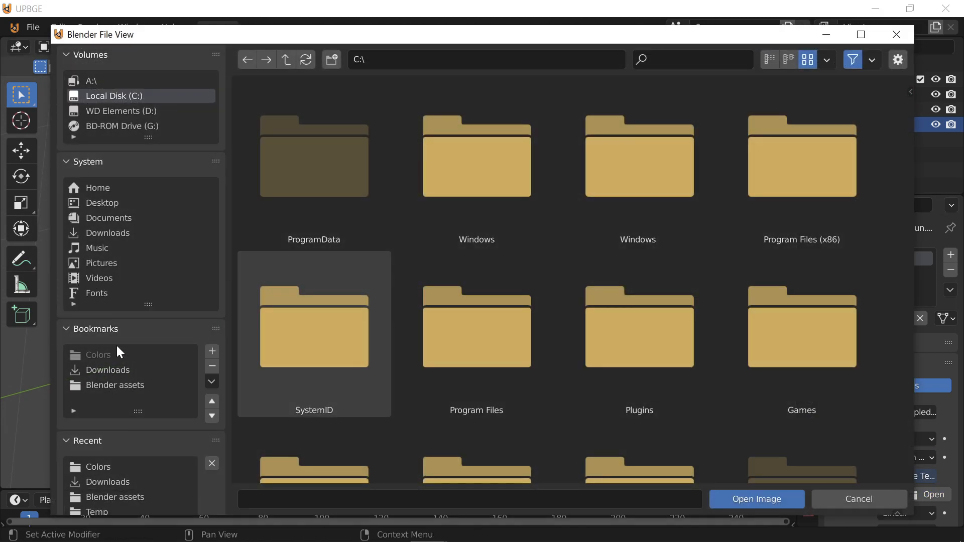
{"action": "left_click", "coordinate": [107, 482]}
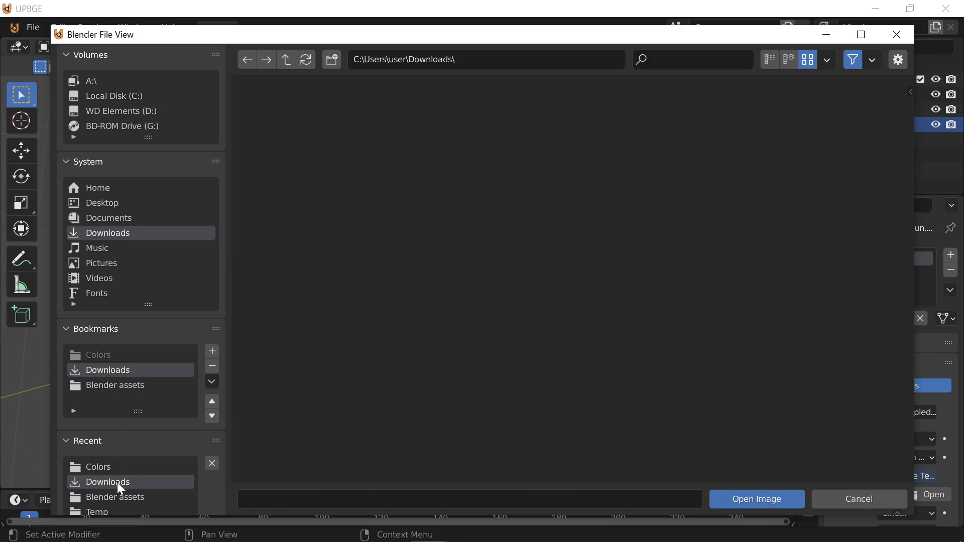
{"action": "scroll", "coordinate": [663, 351], "scroll_direction": "up", "scroll_amount": 5}
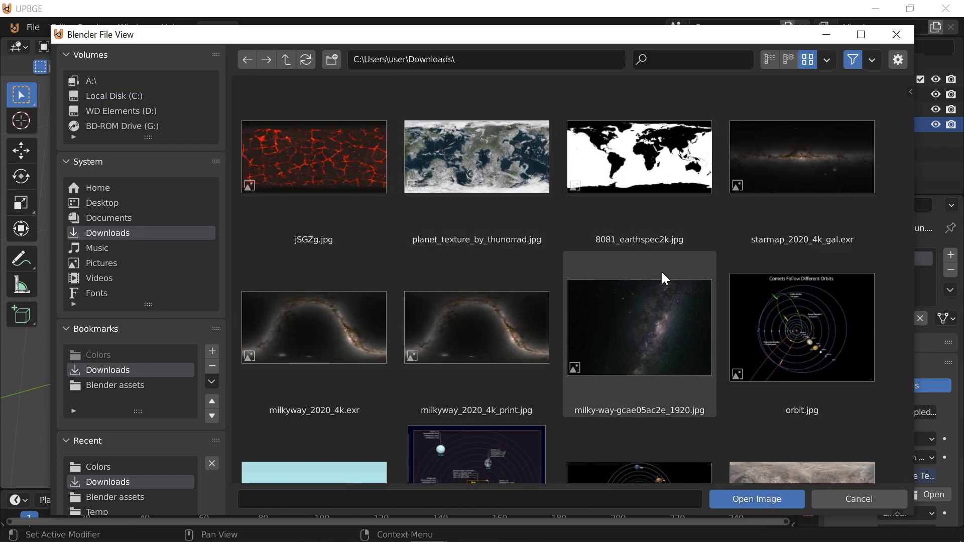
{"action": "scroll", "coordinate": [660, 276], "scroll_direction": "down", "scroll_amount": 5}
{"action": "scroll", "coordinate": [646, 326], "scroll_direction": "up", "scroll_amount": 5}
{"action": "scroll", "coordinate": [598, 339], "scroll_direction": "down", "scroll_amount": 10}
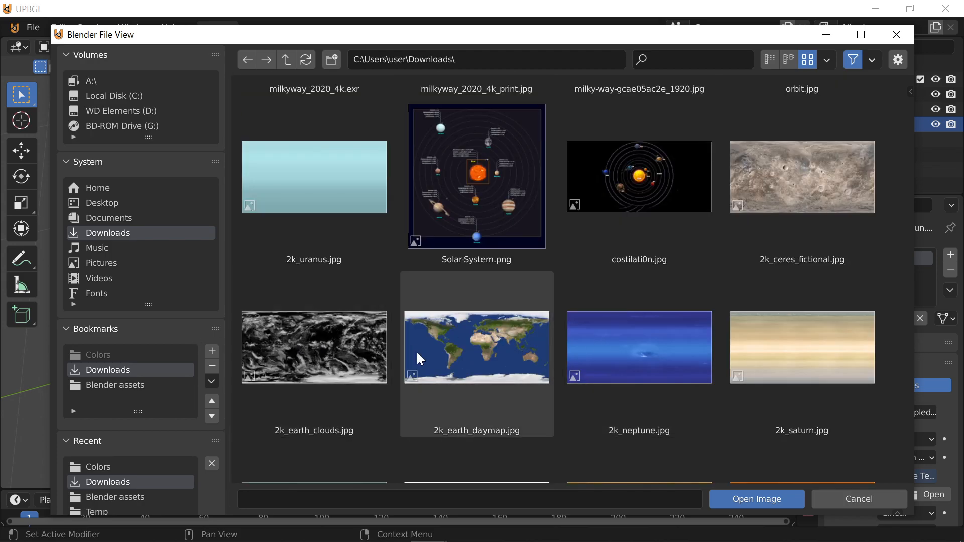
{"action": "double_click", "coordinate": [489, 351]}
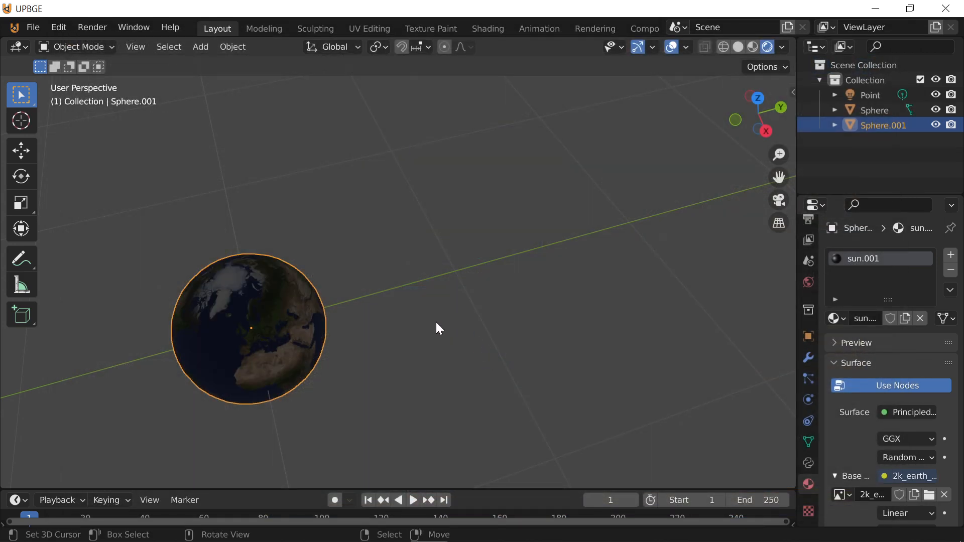
Examine the Earth texture on the small sphere up close and from another side
{"action": "key", "text": "shift+grave"}
{"action": "key", "text": "w"}
{"action": "key", "text": "s"}
{"action": "key", "text": "w"}
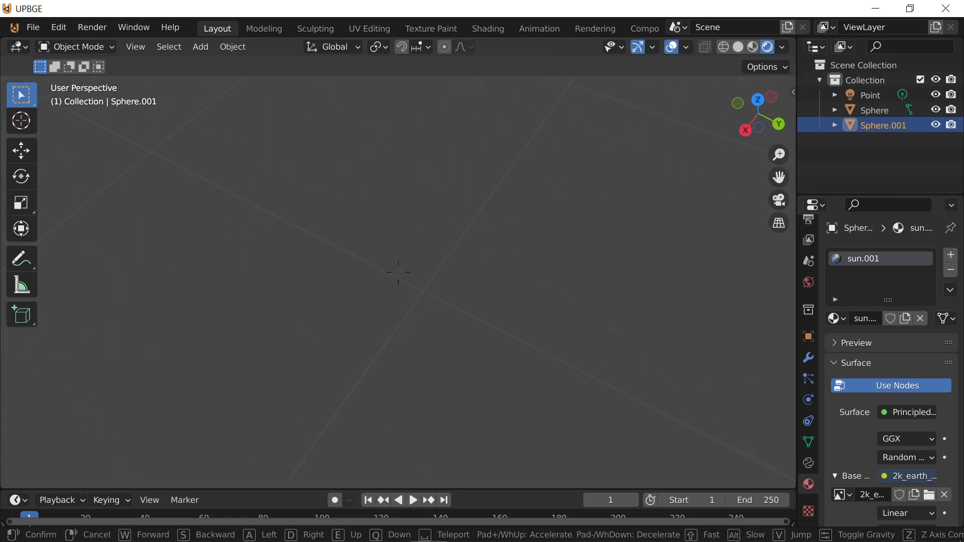
{"action": "key", "text": "w"}
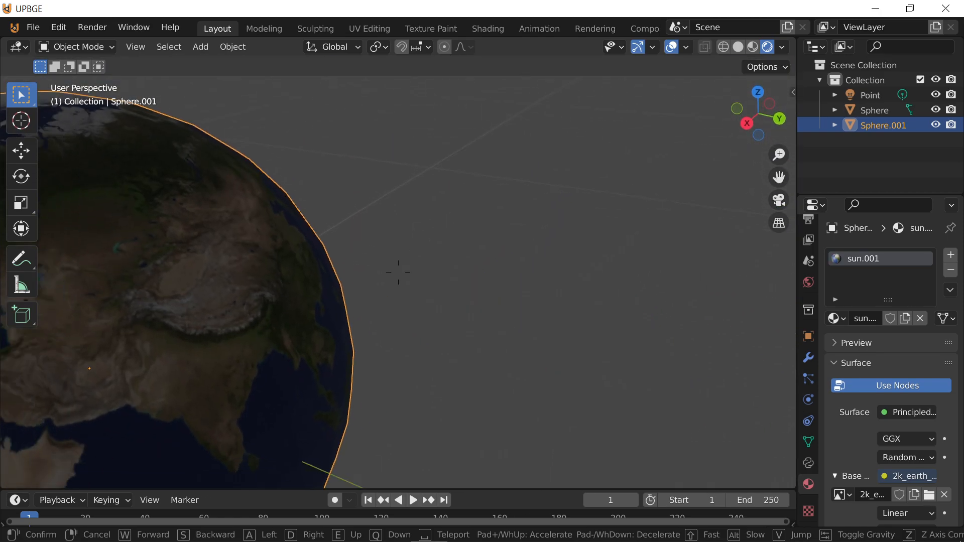
{"action": "key", "text": "s"}
{"action": "left_click", "coordinate": [398, 272]}
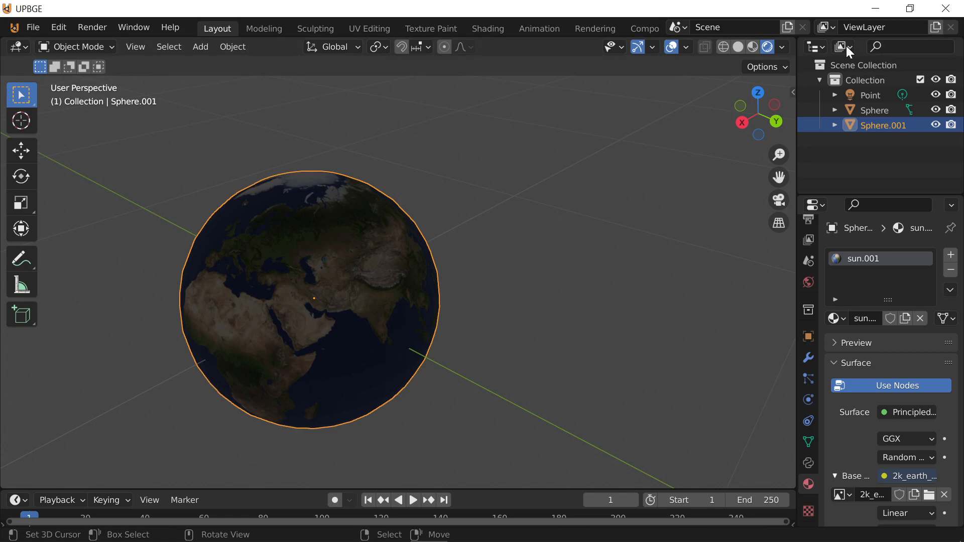
Split the 3D viewport horizontally and change the timeline area to the Shader Editor
{"action": "mouse_move", "coordinate": [792, 488]}
{"action": "left_mouse_down"}
{"action": "mouse_move", "coordinate": [603, 405]}
{"action": "mouse_move", "coordinate": [351, 333]}
{"action": "mouse_move", "coordinate": [150, 306]}
{"action": "left_mouse_up"}
{"action": "left_click", "coordinate": [25, 502]}
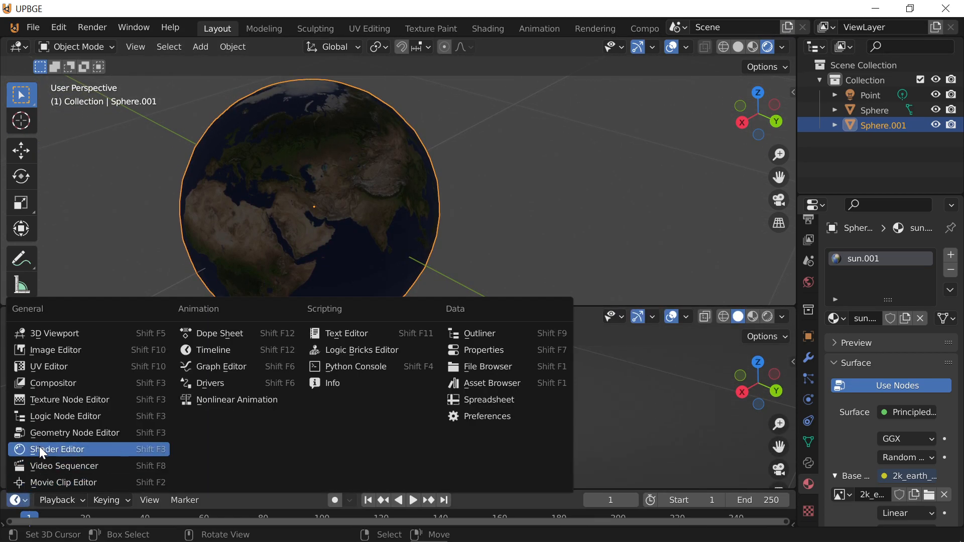
{"action": "left_click", "coordinate": [68, 449]}
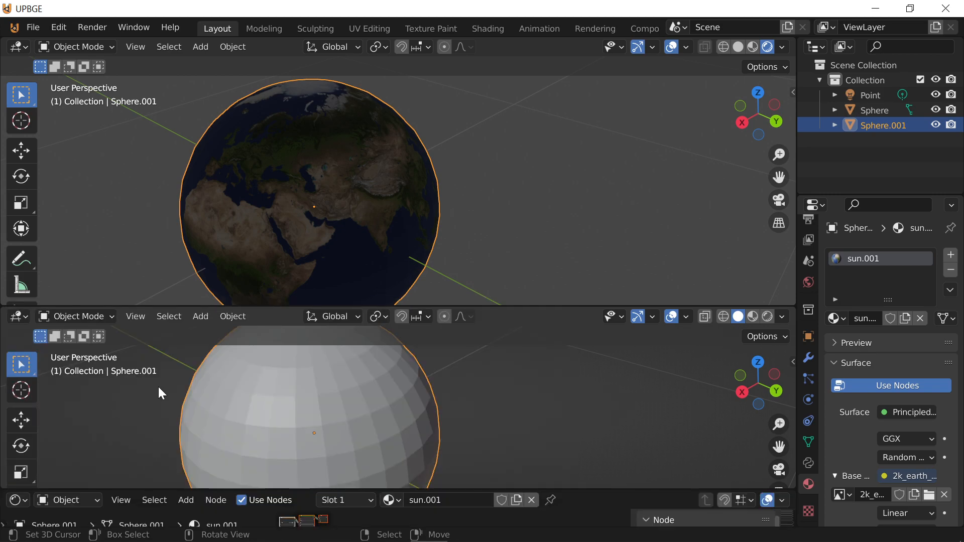
{"action": "scroll", "coordinate": [155, 447], "scroll_direction": "down", "scroll_amount": 8}
{"action": "scroll", "coordinate": [154, 447], "scroll_direction": "up", "scroll_amount": 8}
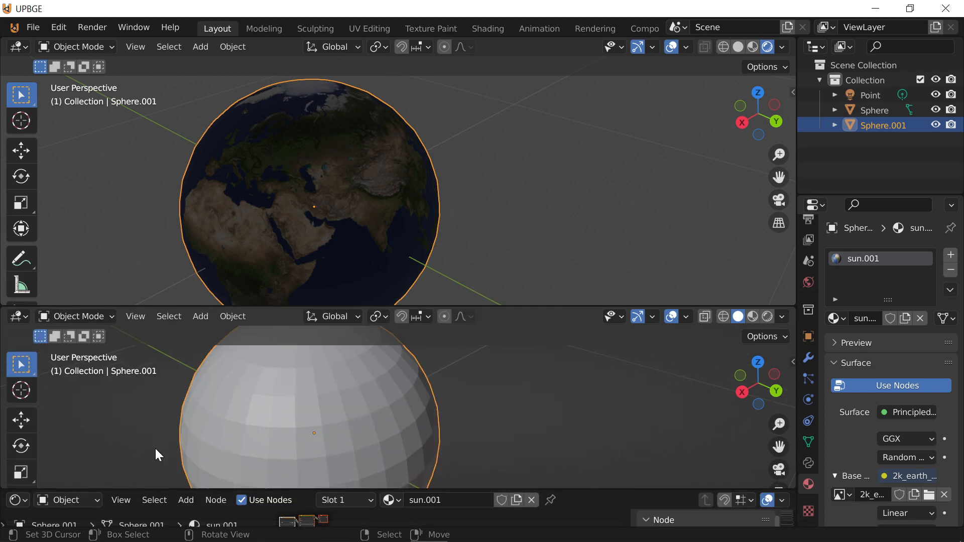
{"action": "left_click", "coordinate": [18, 500]}
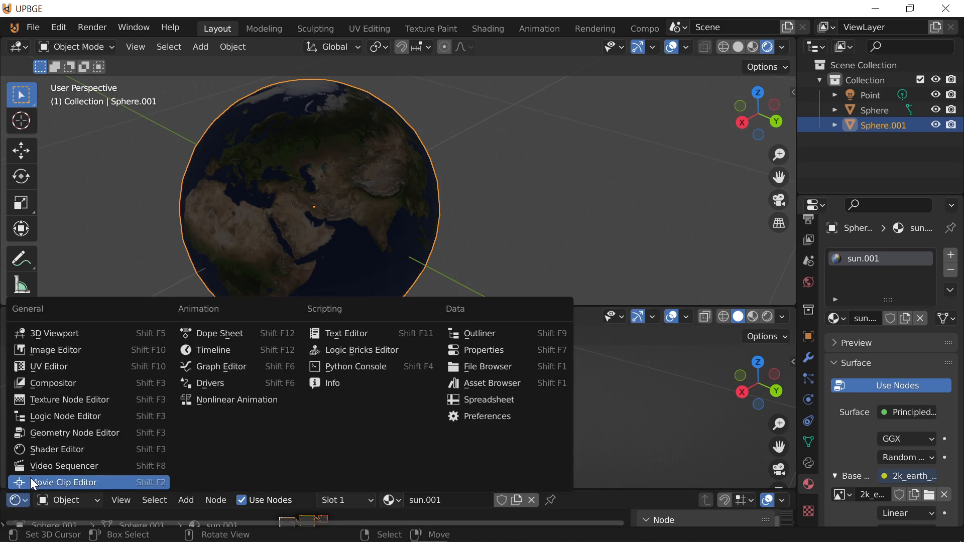
{"action": "left_click", "coordinate": [89, 449]}
{"action": "scroll", "coordinate": [263, 448], "scroll_direction": "down", "scroll_amount": 8}
{"action": "scroll", "coordinate": [262, 448], "scroll_direction": "up", "scroll_amount": 8}
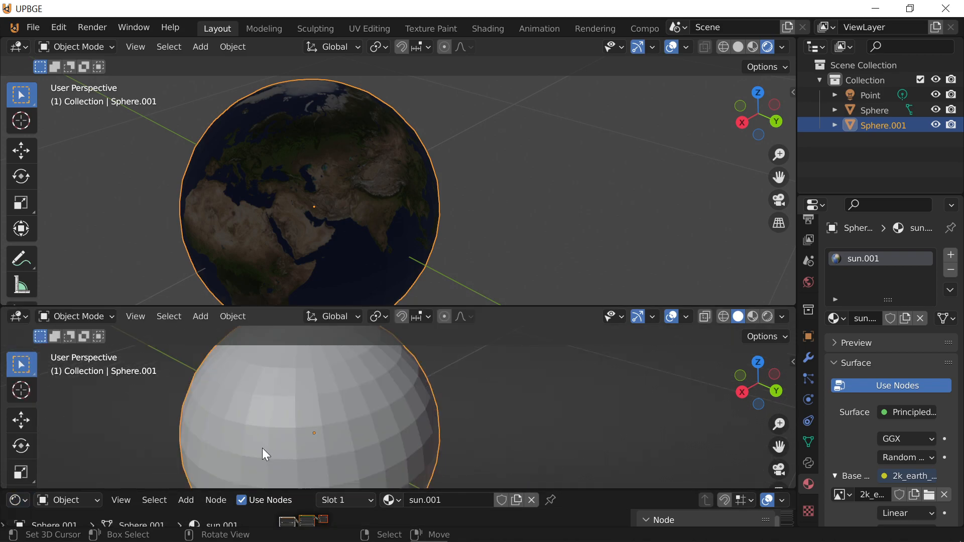
{"action": "left_click", "coordinate": [186, 500]}
Switch the second 3D viewport to the Shader Editor and join the two shader editor areas into one
{"action": "left_click", "coordinate": [19, 315]}
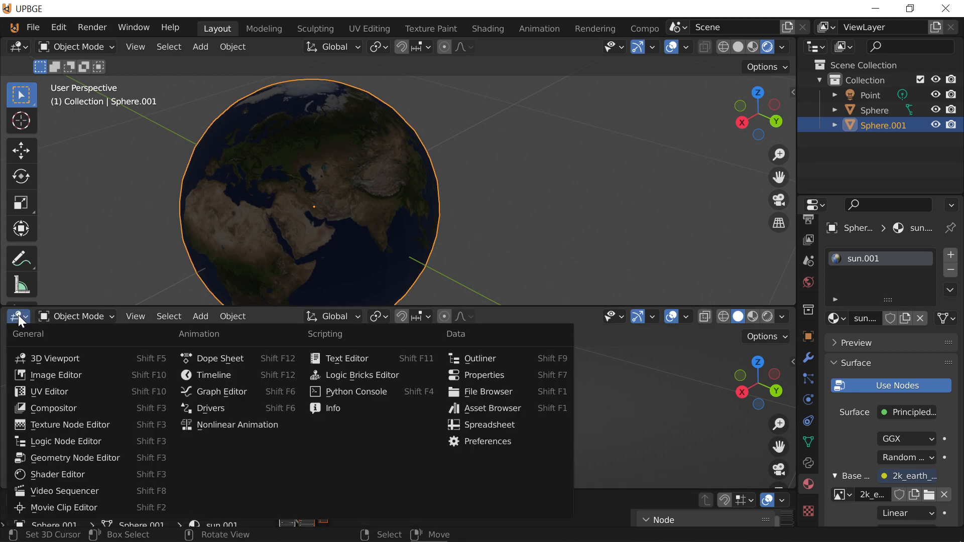
{"action": "left_click", "coordinate": [57, 468]}
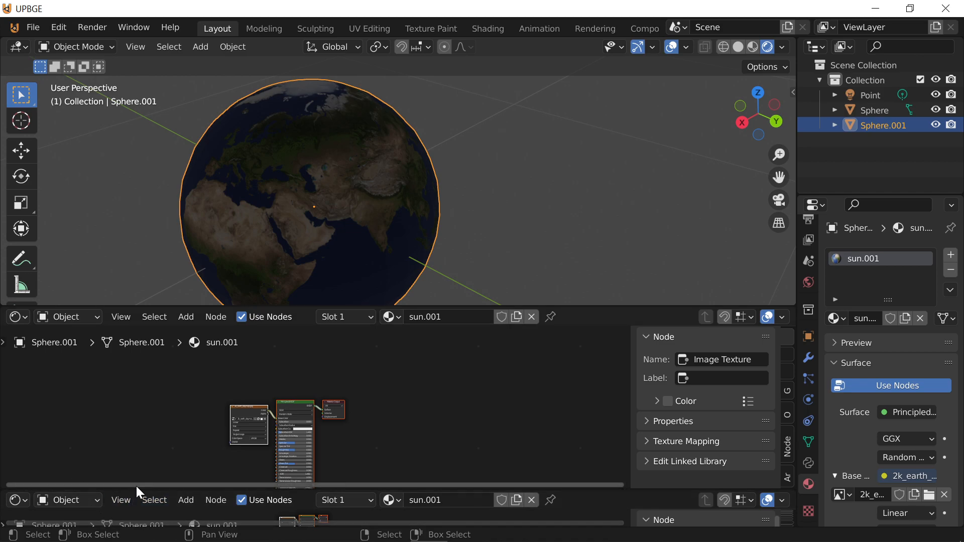
{"action": "left_click_drag", "start_coordinate": [140, 491], "coordinate": [156, 385]}
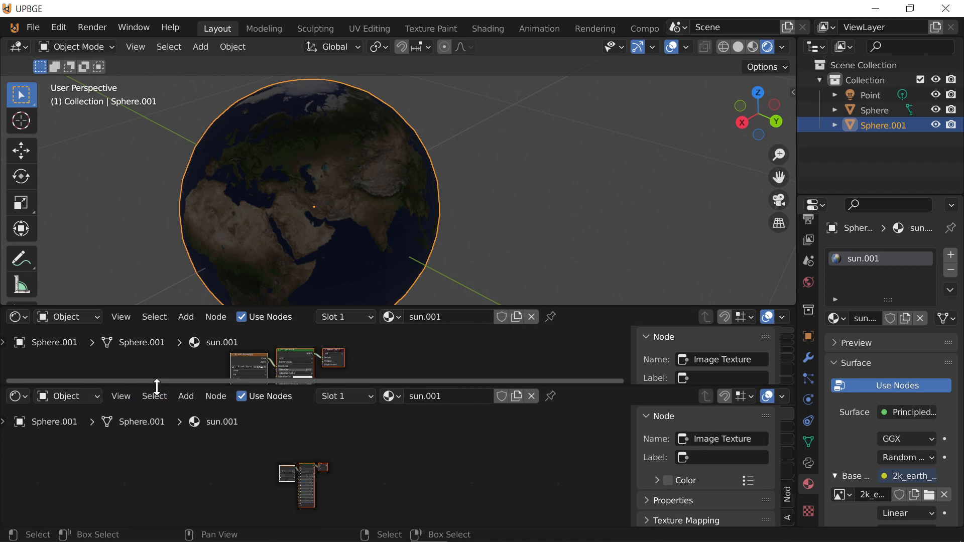
{"action": "right_click", "coordinate": [167, 386]}
{"action": "left_click", "coordinate": [173, 401]}
{"action": "right_click", "coordinate": [151, 385]}
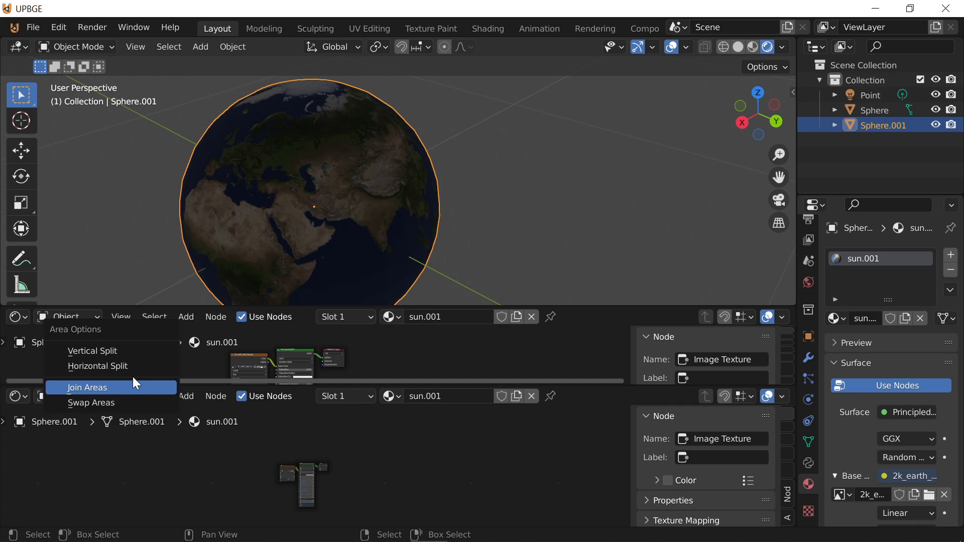
{"action": "left_click", "coordinate": [134, 387]}
{"action": "left_click", "coordinate": [143, 433]}
Move the 2k_earth_daymap.jpg texture node farther from the Principled BSDF node, leaving a wide gap between them
{"action": "scroll", "coordinate": [265, 407], "scroll_direction": "up", "scroll_amount": 4}
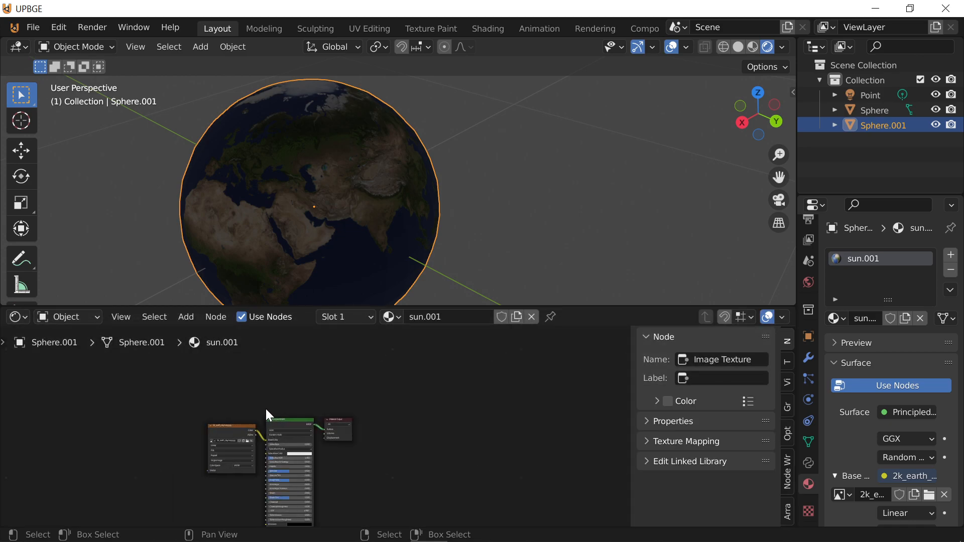
{"action": "middle_click_drag", "start_coordinate": [264, 444], "coordinate": [438, 405]}
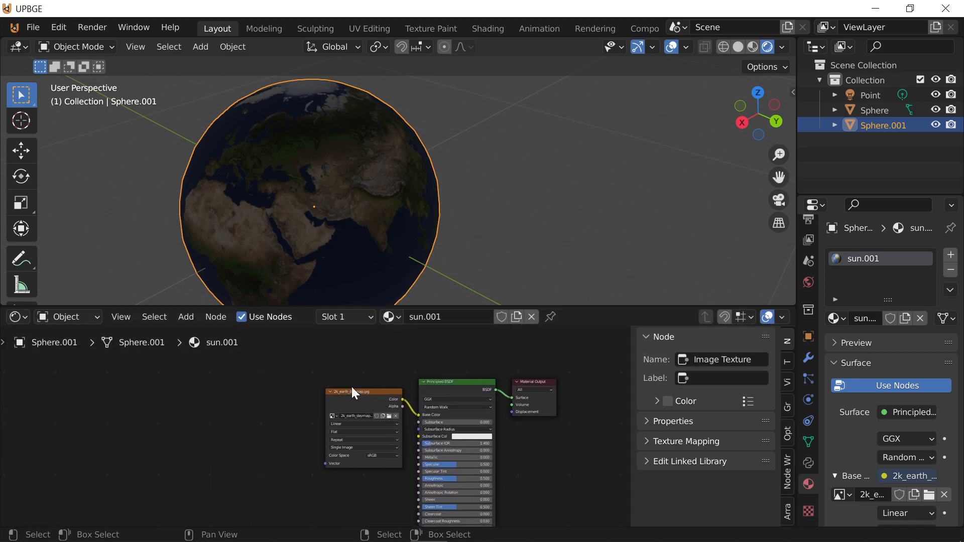
{"action": "left_click", "coordinate": [356, 404]}
{"action": "key", "text": "g"}
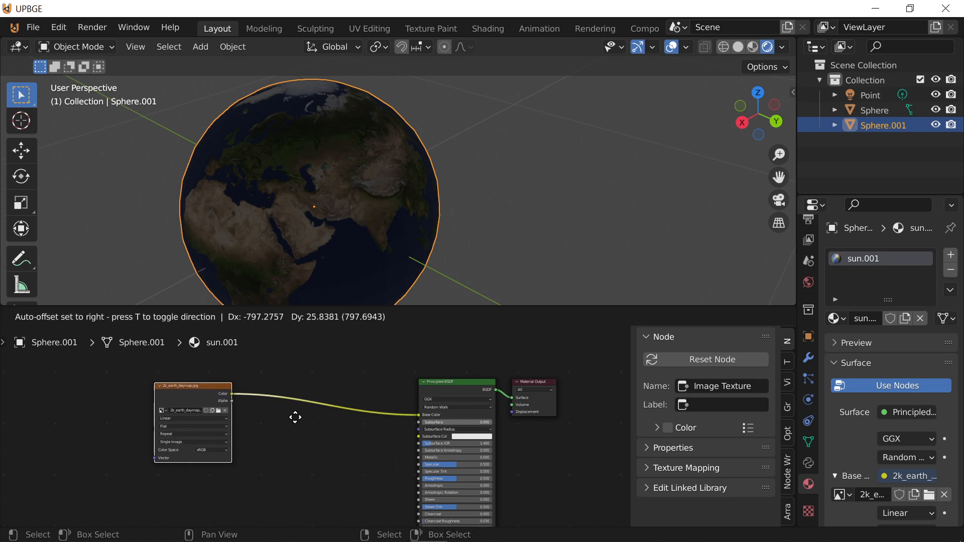
{"action": "right_click", "coordinate": [295, 399]}
{"action": "left_click_drag", "start_coordinate": [400, 396], "coordinate": [241, 390]}
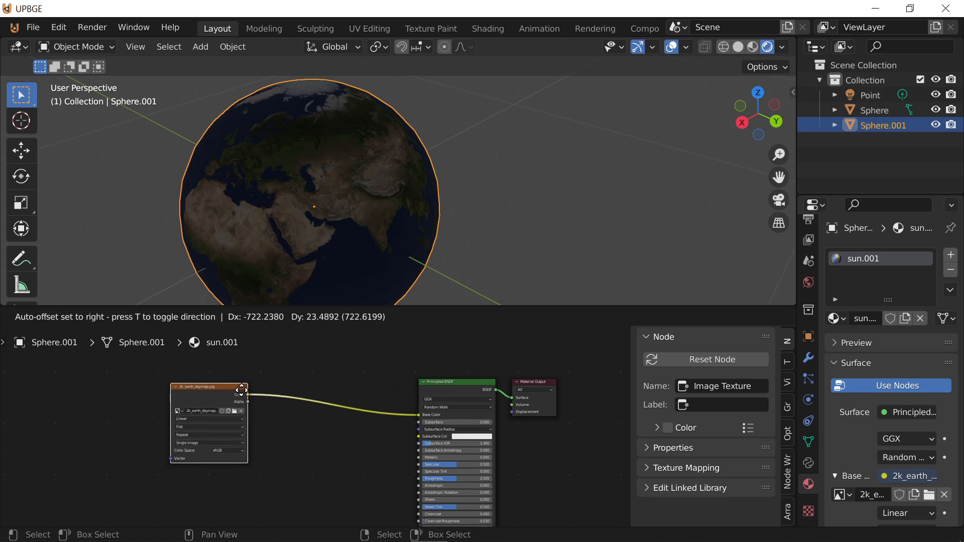
Add a MixRGB node on the link between the Earth day map texture and the Principled BSDF base color
{"action": "key", "text": "shift+a"}
{"action": "mouse_move", "coordinate": [293, 434]}
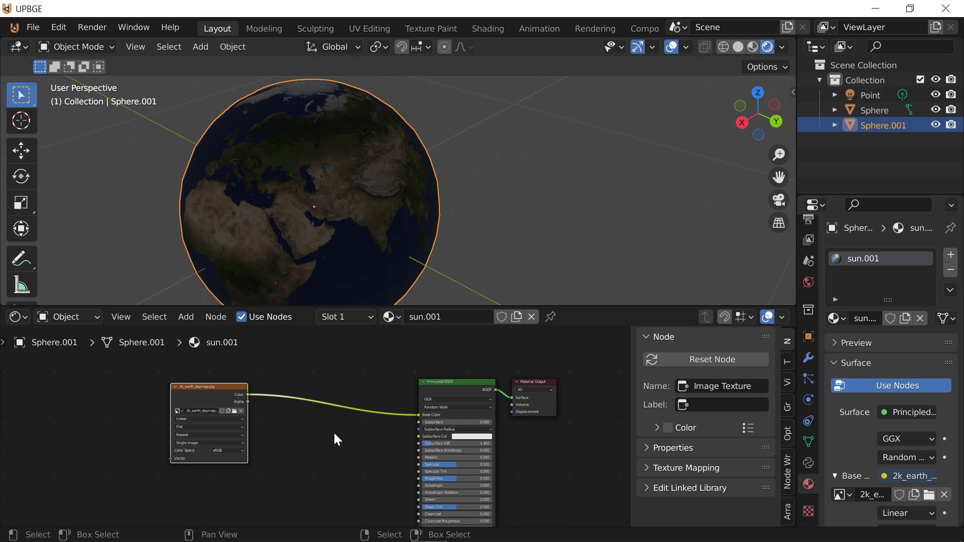
{"action": "key", "text": "F3"}
{"action": "type", "text": "m"}
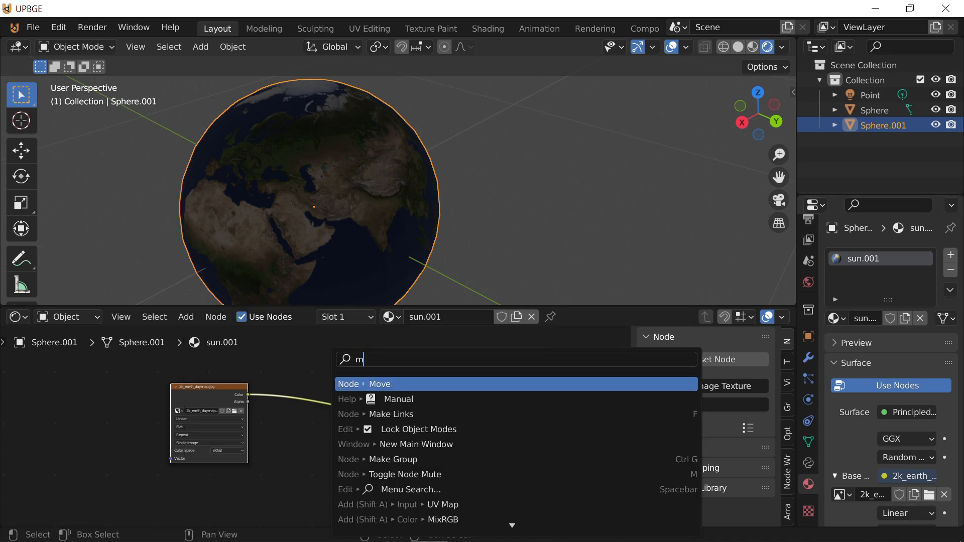
{"action": "type", "text": "ix"}
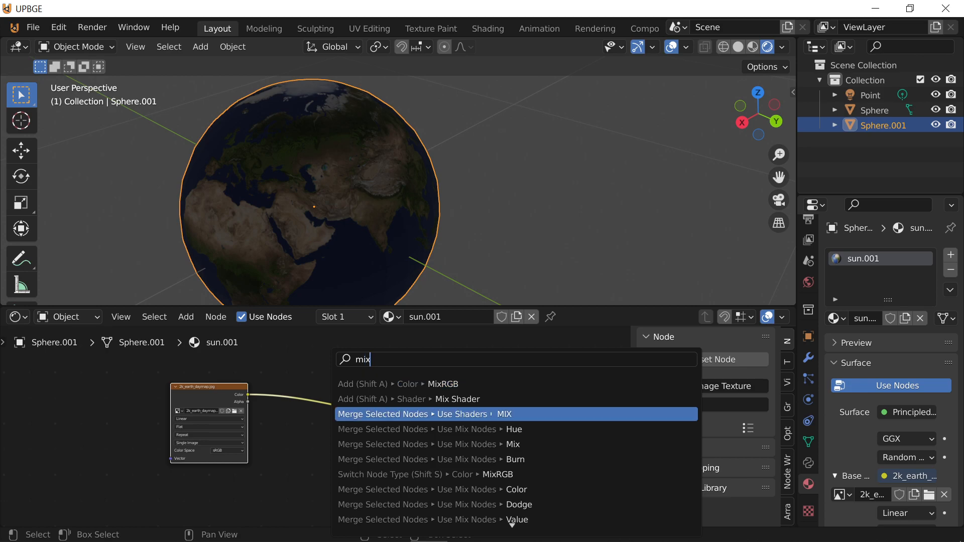
{"action": "left_click", "coordinate": [513, 384]}
{"action": "left_click", "coordinate": [299, 383]}
Shift the Earth day map node up and away from the Mix node and place a new Image Texture node beneath it
{"action": "left_click_drag", "start_coordinate": [209, 394], "coordinate": [171, 384]}
{"action": "key", "text": "shift+a"}
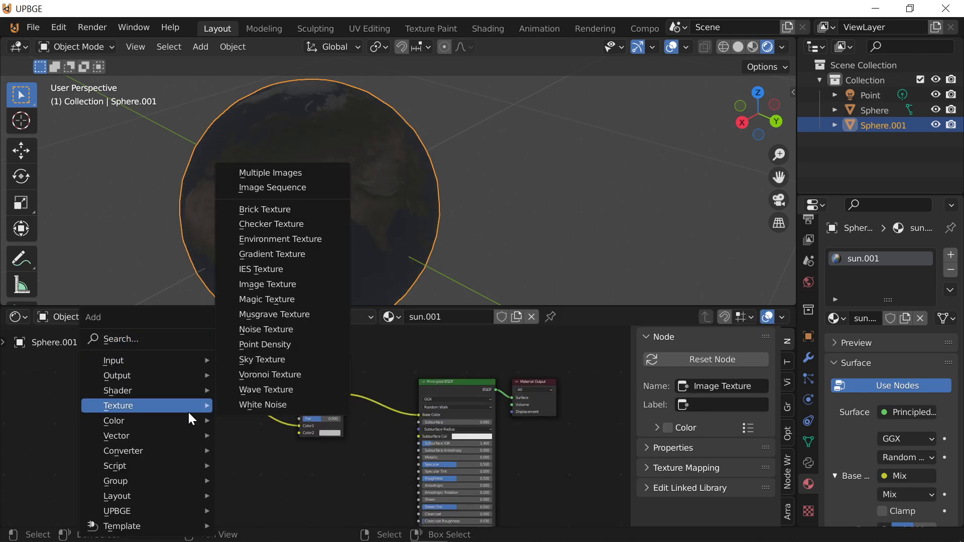
{"action": "mouse_move", "coordinate": [157, 402]}
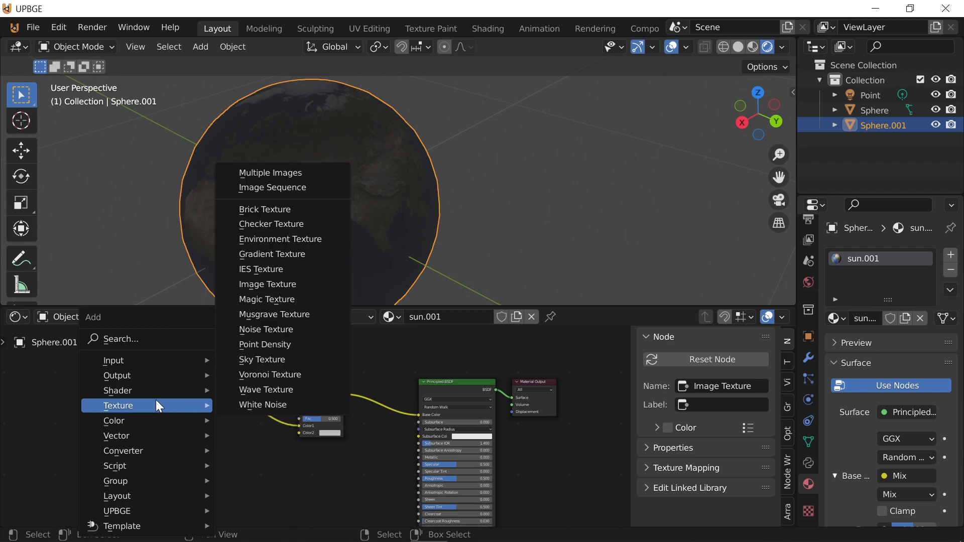
{"action": "left_click", "coordinate": [282, 287]}
{"action": "left_click", "coordinate": [110, 442]}
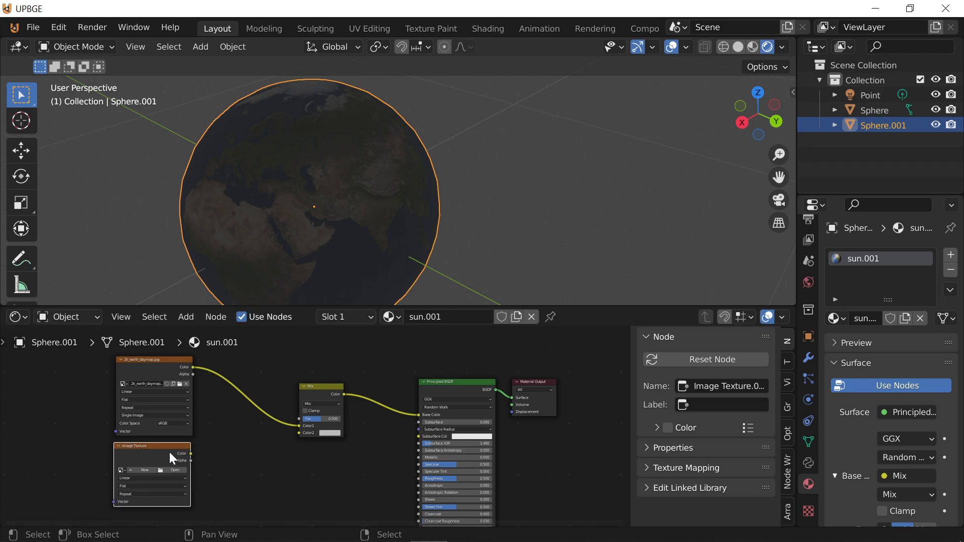
Load 2k_earth_clouds.jpg into the new Image Texture node and connect its Color output to the Mix node's Color2 input
{"action": "middle_click_drag", "start_coordinate": [173, 452], "coordinate": [217, 374]}
{"action": "scroll", "coordinate": [216, 374], "scroll_direction": "up", "scroll_amount": 3}
{"action": "left_click", "coordinate": [190, 386]}
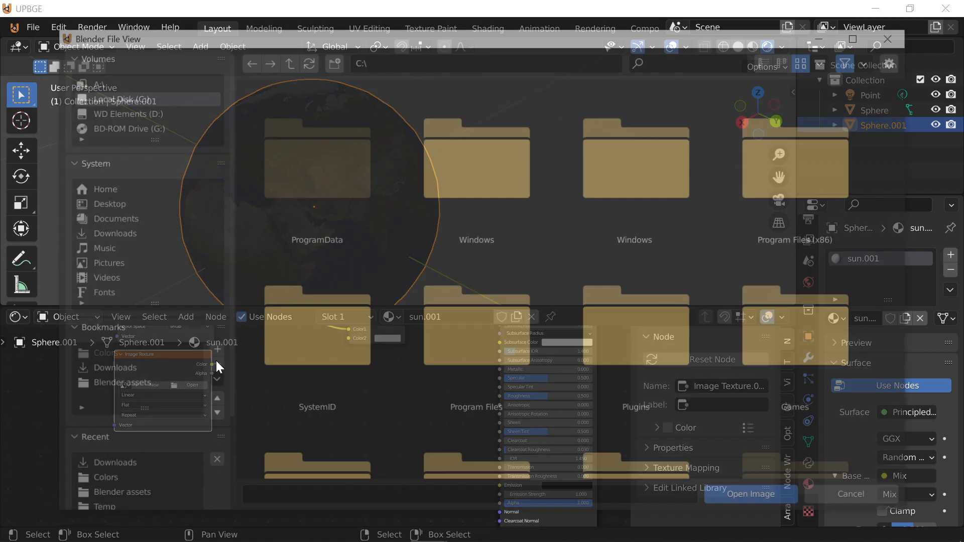
{"action": "left_click", "coordinate": [118, 466]}
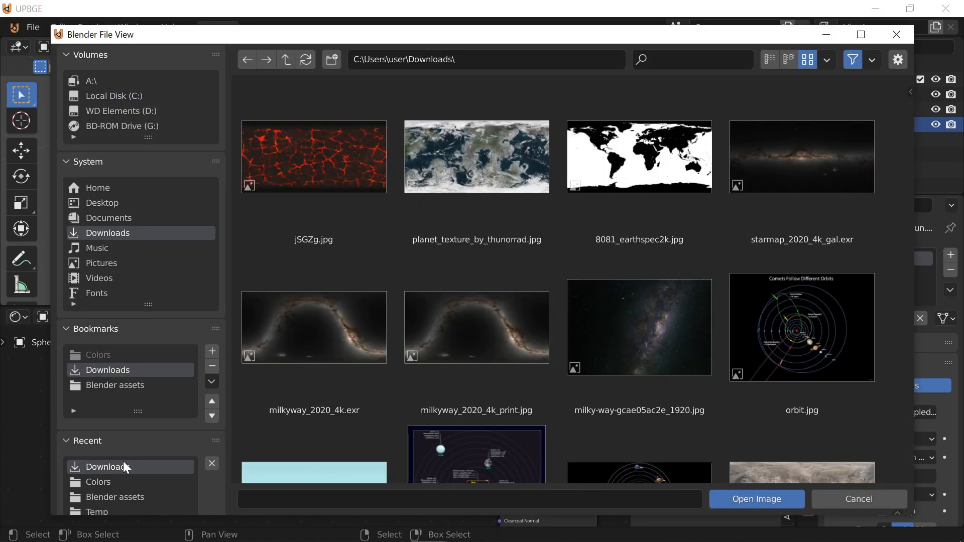
{"action": "scroll", "coordinate": [544, 422], "scroll_direction": "down", "scroll_amount": 5}
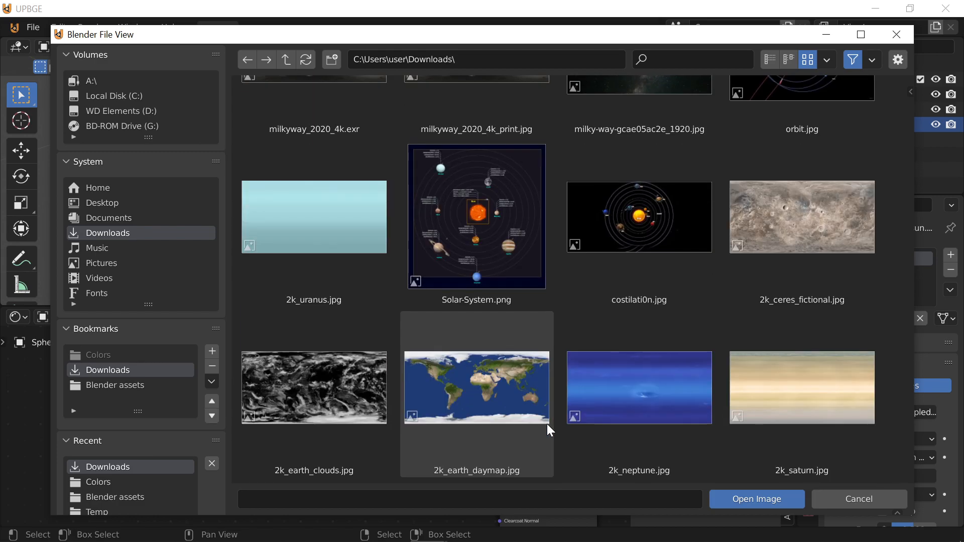
{"action": "double_click", "coordinate": [312, 377]}
{"action": "middle_click_drag", "start_coordinate": [197, 444], "coordinate": [199, 345]}
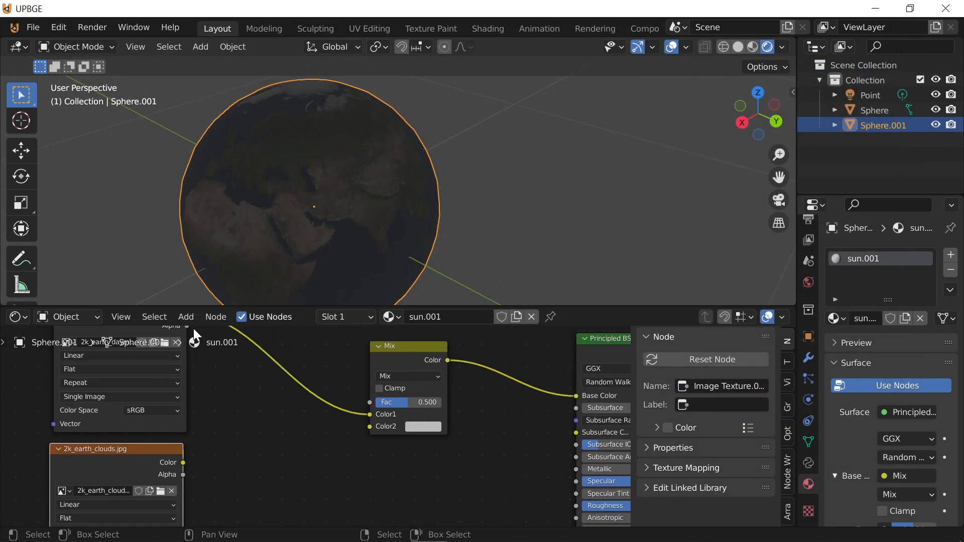
{"action": "left_click_drag", "start_coordinate": [184, 462], "coordinate": [369, 428]}
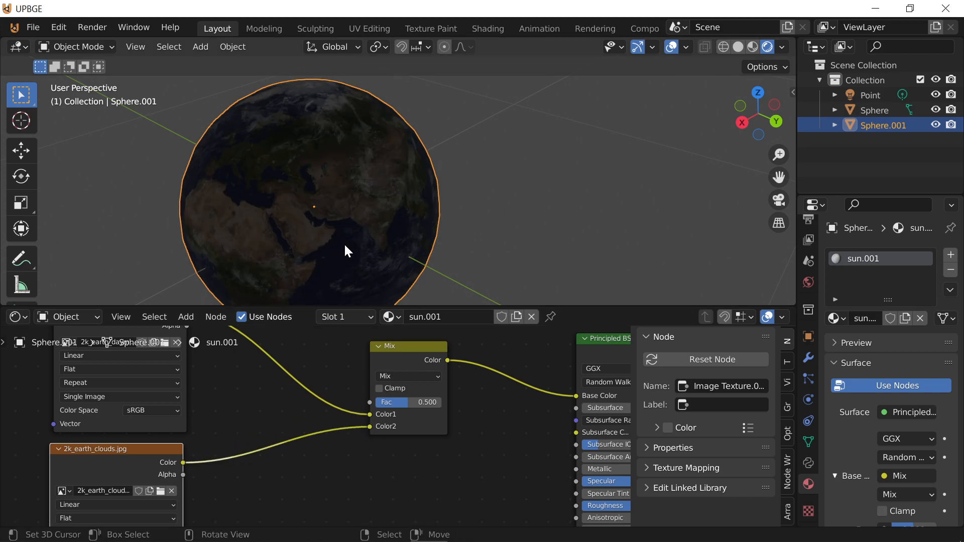
Add Mapping and Texture Coordinate nodes to the Earth clouds texture and feed the Mapping vector from the Generated output
{"action": "key", "text": "shift+grave"}
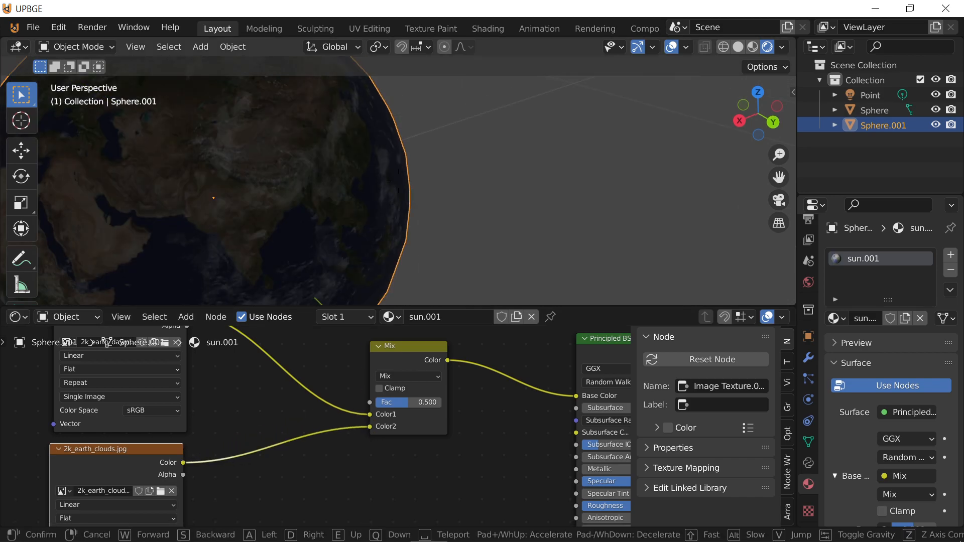
{"action": "key", "text": "s"}
{"action": "key", "text": "w"}
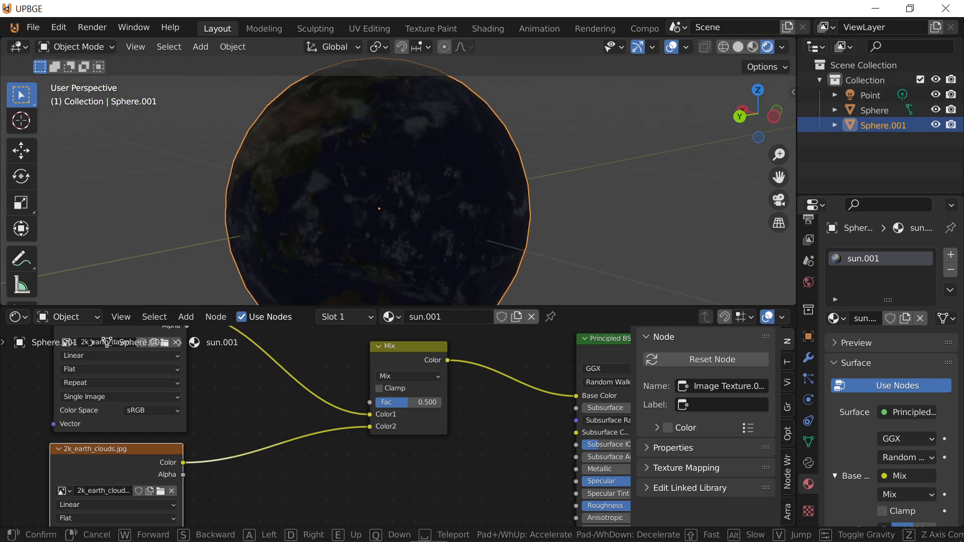
{"action": "key", "text": "Return"}
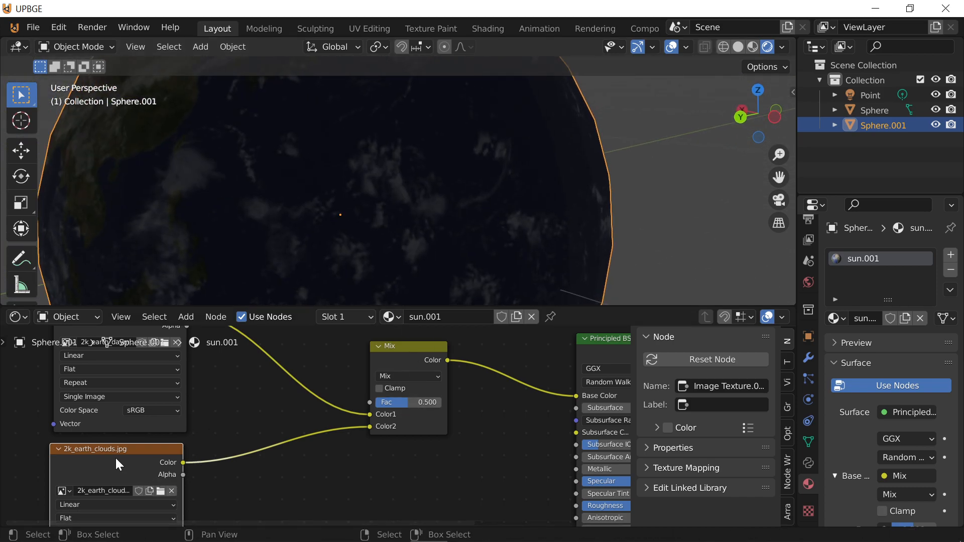
{"action": "key", "text": "ctrl+t"}
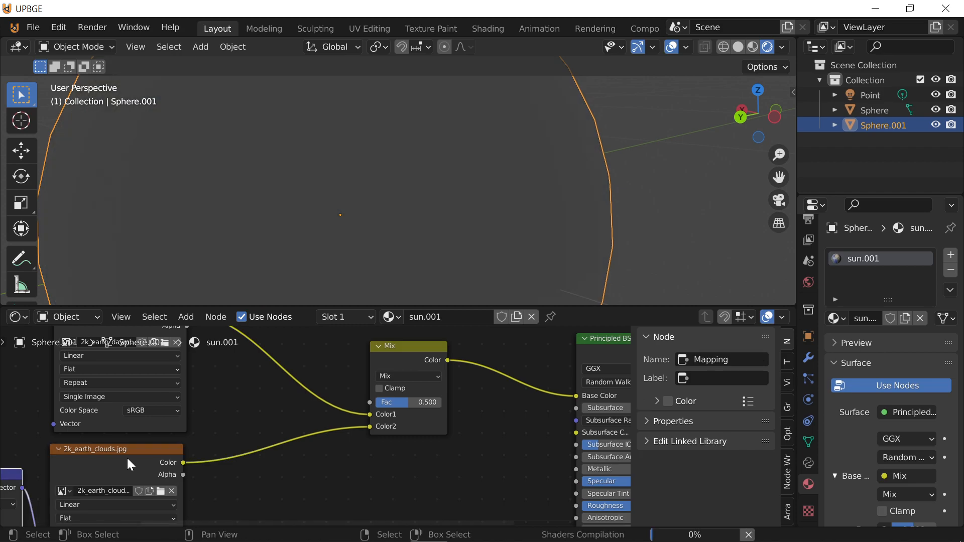
{"action": "middle_click_drag", "start_coordinate": [140, 522], "coordinate": [226, 462]}
{"action": "middle_click_drag", "start_coordinate": [138, 451], "coordinate": [283, 363]}
{"action": "left_click_drag", "start_coordinate": [230, 405], "coordinate": [270, 426]}
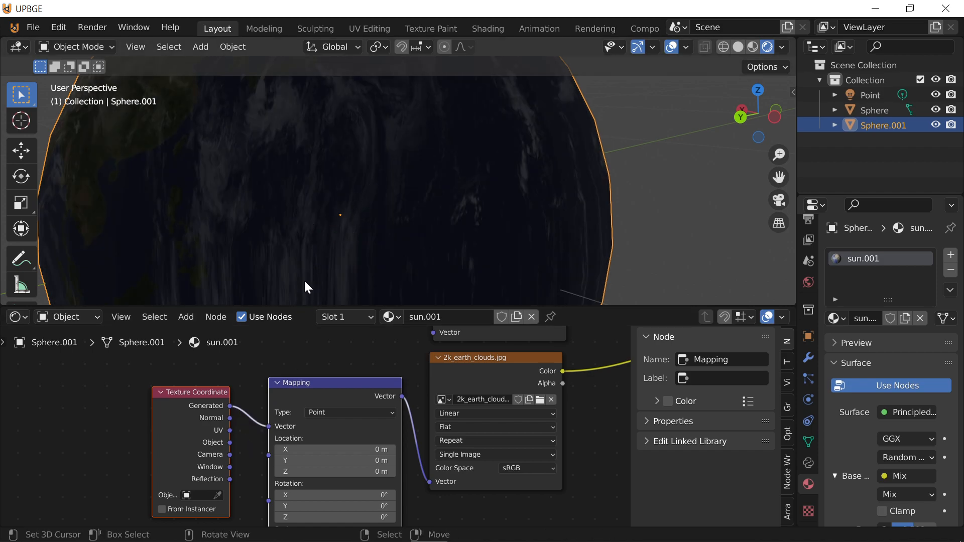
Set the Earth clouds texture's projection to Sphere
{"action": "scroll", "coordinate": [483, 427], "scroll_direction": "up", "scroll_amount": 1}
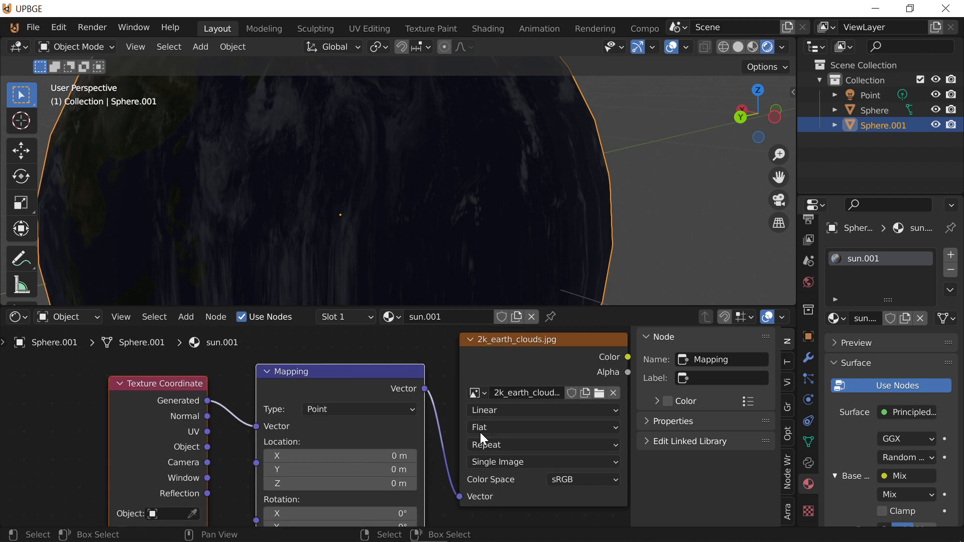
{"action": "left_click", "coordinate": [483, 428]}
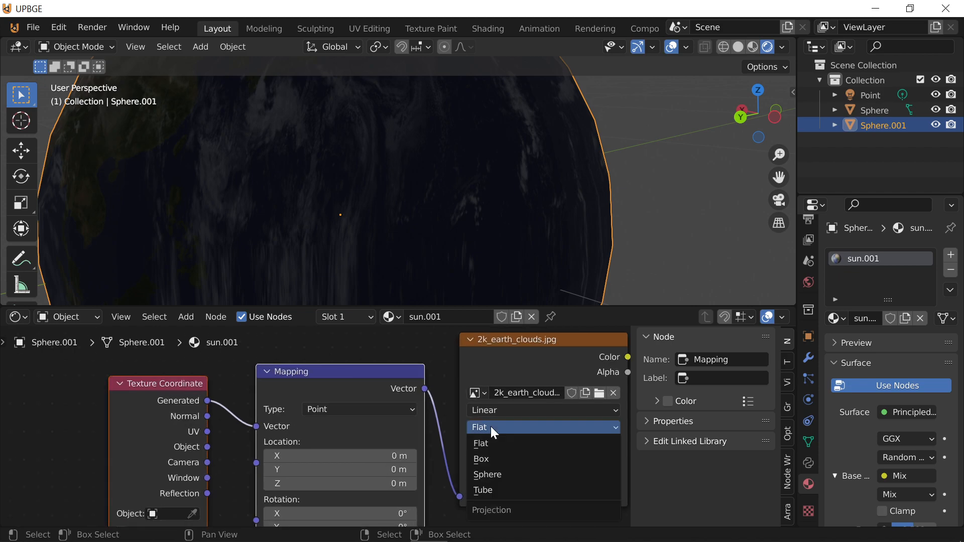
{"action": "left_click", "coordinate": [528, 477]}
Select the black sun sphere and load 2k_sun.jpg from Downloads as its emission color texture
{"action": "key", "text": "shift+grave"}
{"action": "key", "text": "w"}
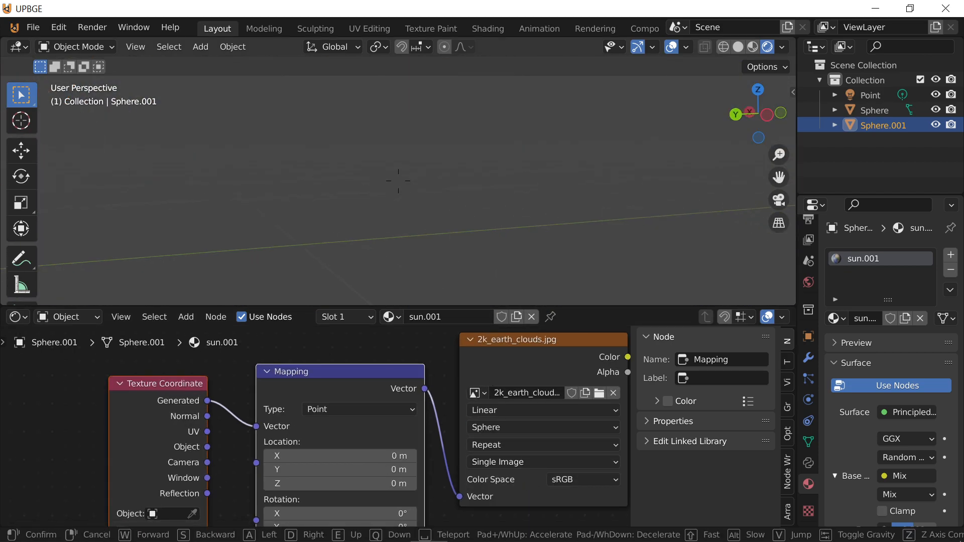
{"action": "key", "text": "d"}
{"action": "key", "text": "d"}
{"action": "key", "text": "a"}
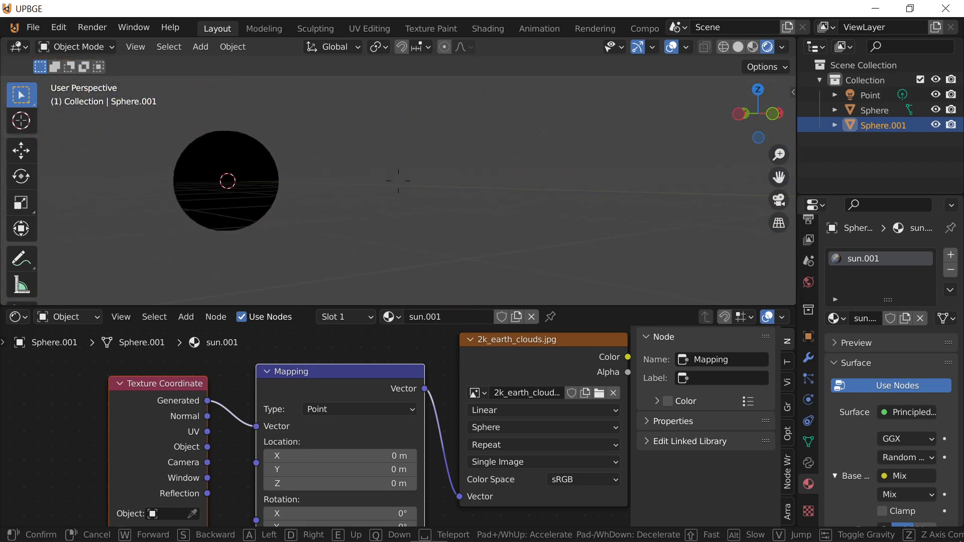
{"action": "left_click", "coordinate": [390, 179]}
{"action": "left_click", "coordinate": [394, 177]}
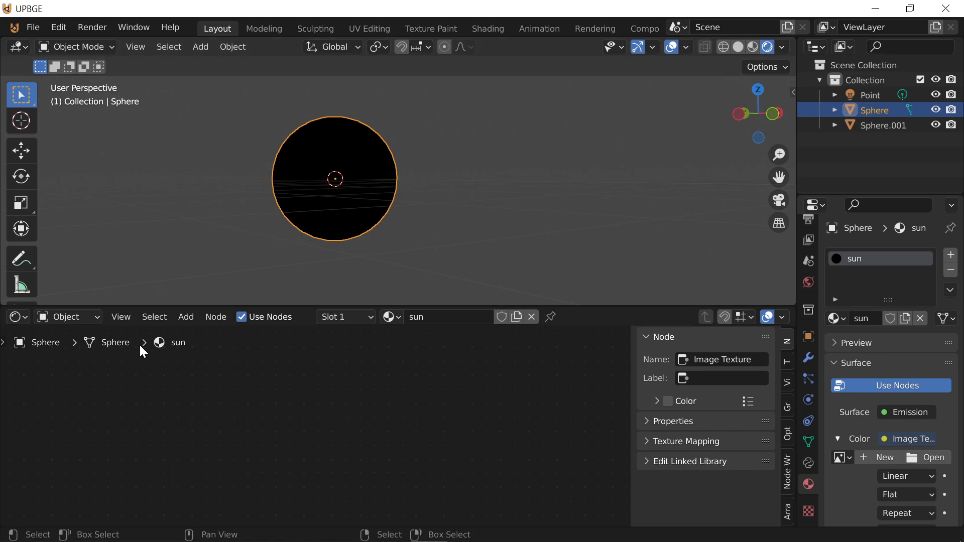
{"action": "left_click", "coordinate": [922, 460]}
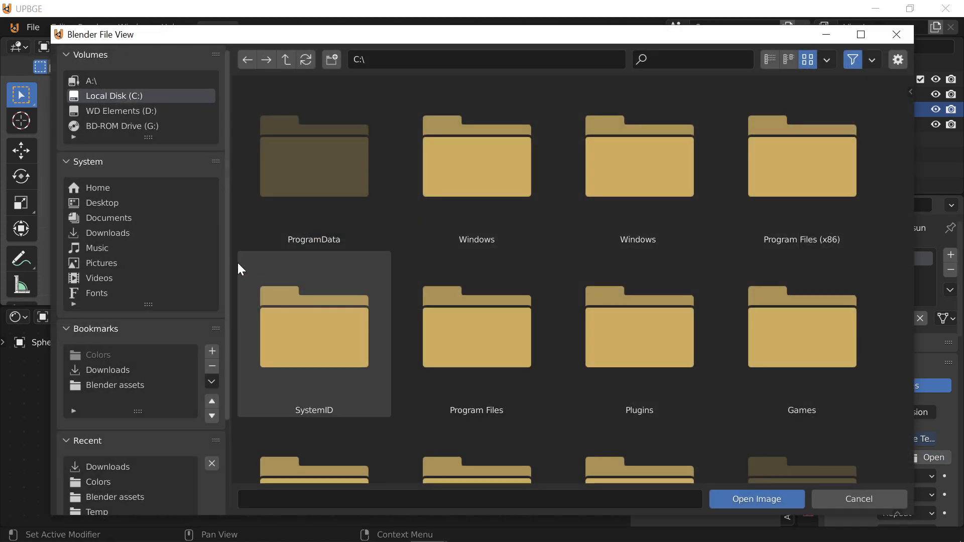
{"action": "left_click", "coordinate": [126, 467]}
{"action": "scroll", "coordinate": [798, 423], "scroll_direction": "down", "scroll_amount": 5}
{"action": "scroll", "coordinate": [794, 417], "scroll_direction": "down", "scroll_amount": 5}
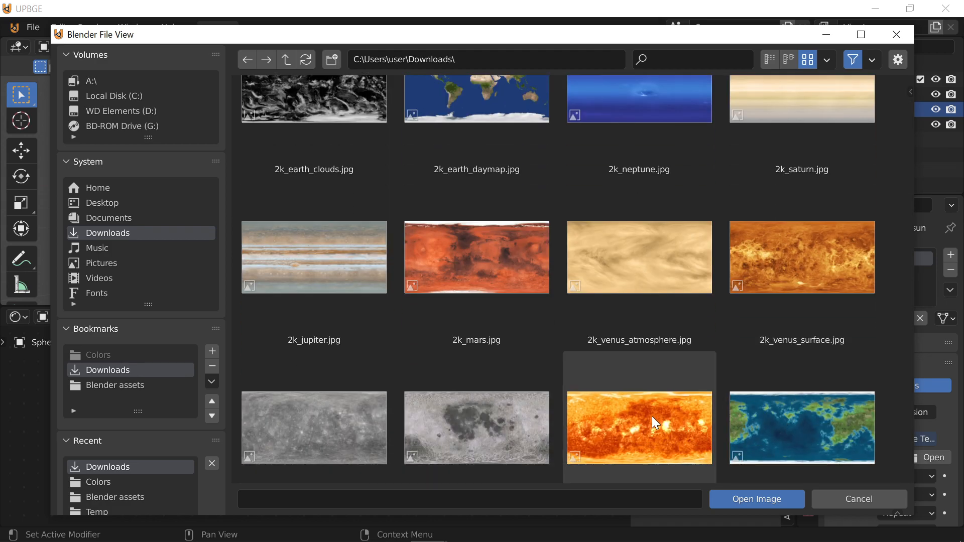
{"action": "left_click", "coordinate": [670, 415]}
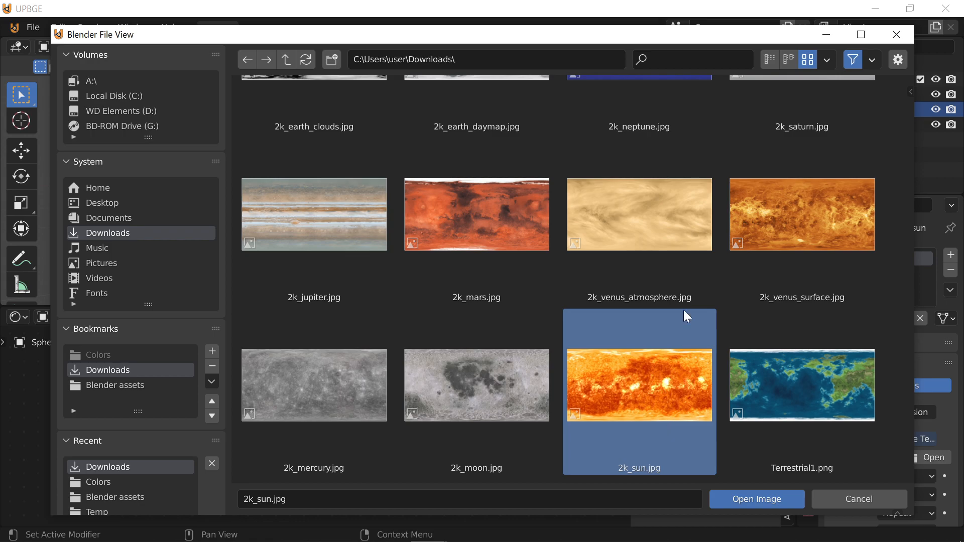
{"action": "left_click", "coordinate": [751, 496]}
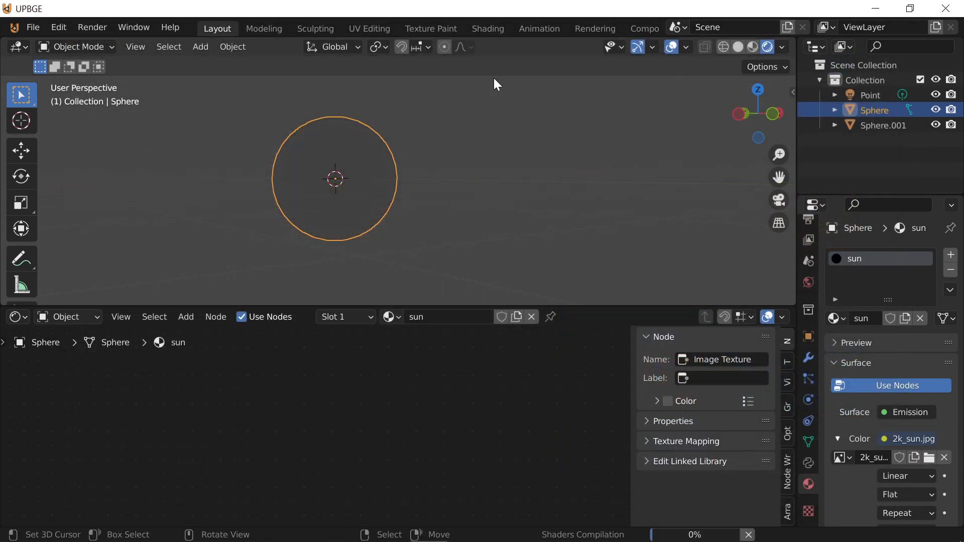
Set the sun material's shadow mode to None
{"action": "scroll", "coordinate": [253, 185], "scroll_direction": "up", "scroll_amount": 3}
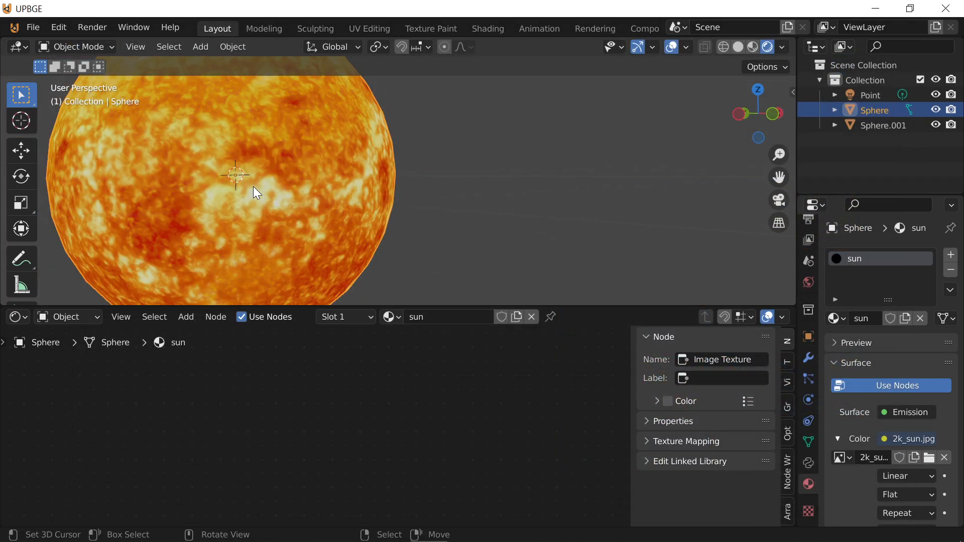
{"action": "key", "text": "shift+grave"}
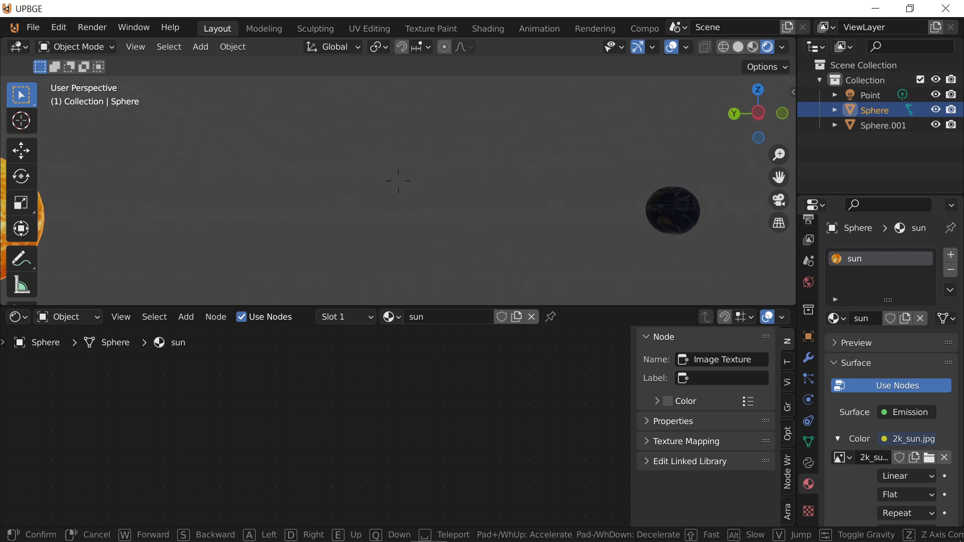
{"action": "left_click", "coordinate": [399, 181]}
{"action": "key", "text": "shift+grave"}
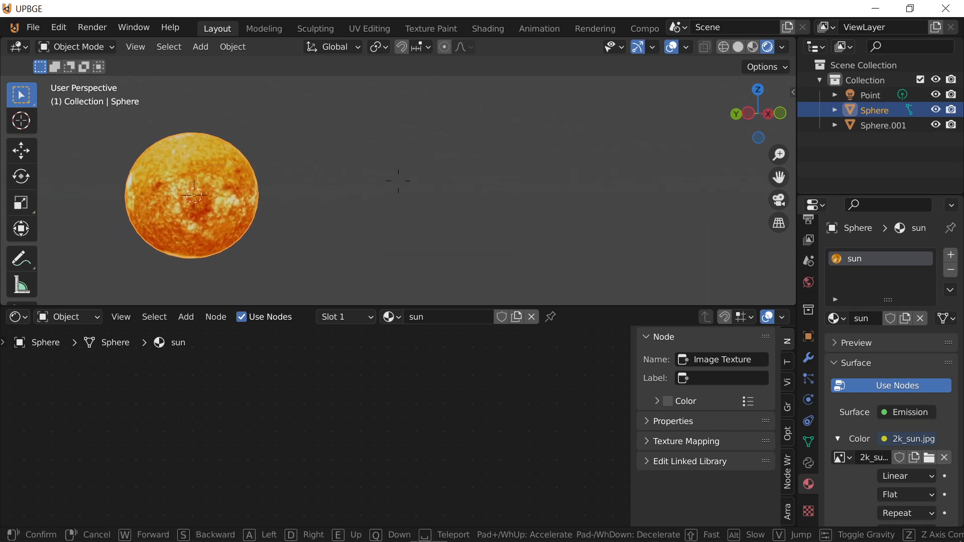
{"action": "left_click", "coordinate": [407, 179]}
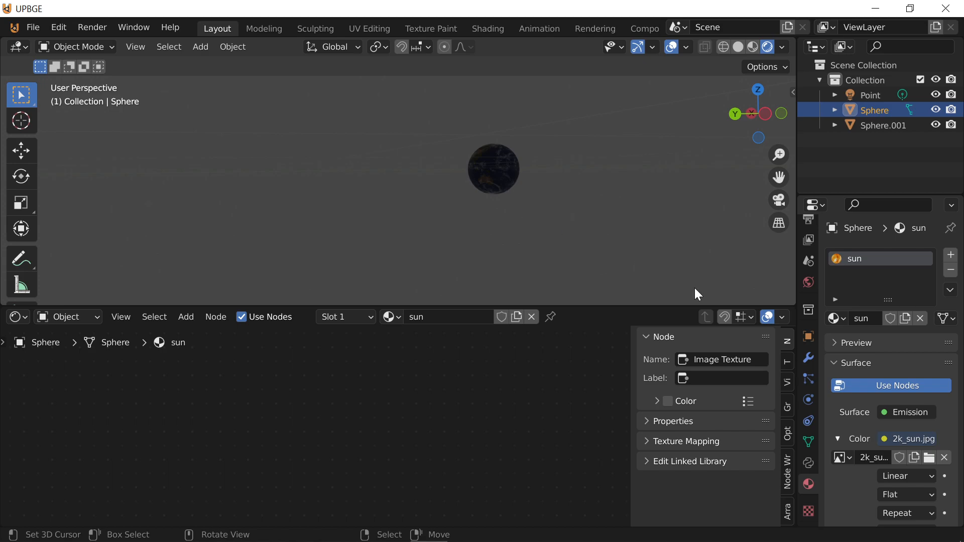
{"action": "scroll", "coordinate": [873, 483], "scroll_direction": "down", "scroll_amount": 10}
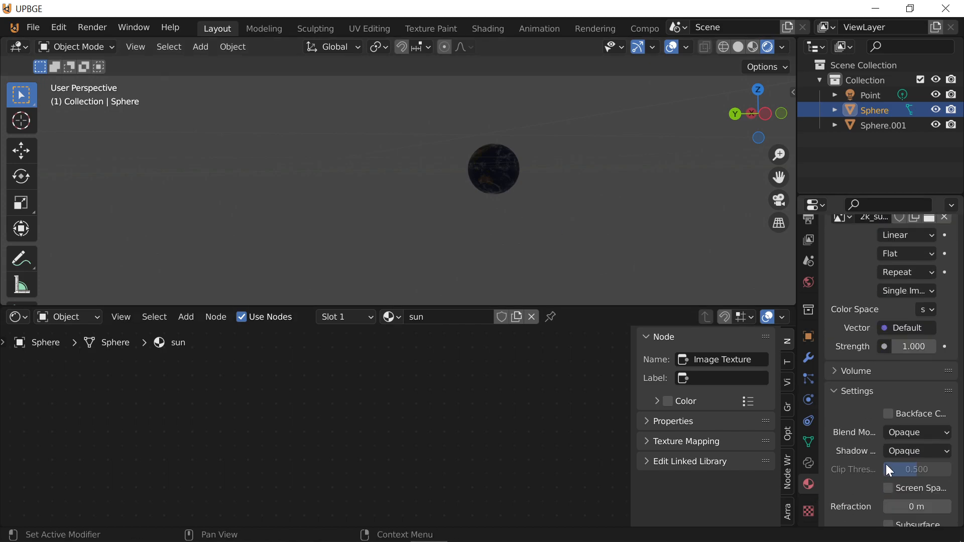
{"action": "left_click", "coordinate": [919, 451]}
{"action": "left_click", "coordinate": [868, 434]}
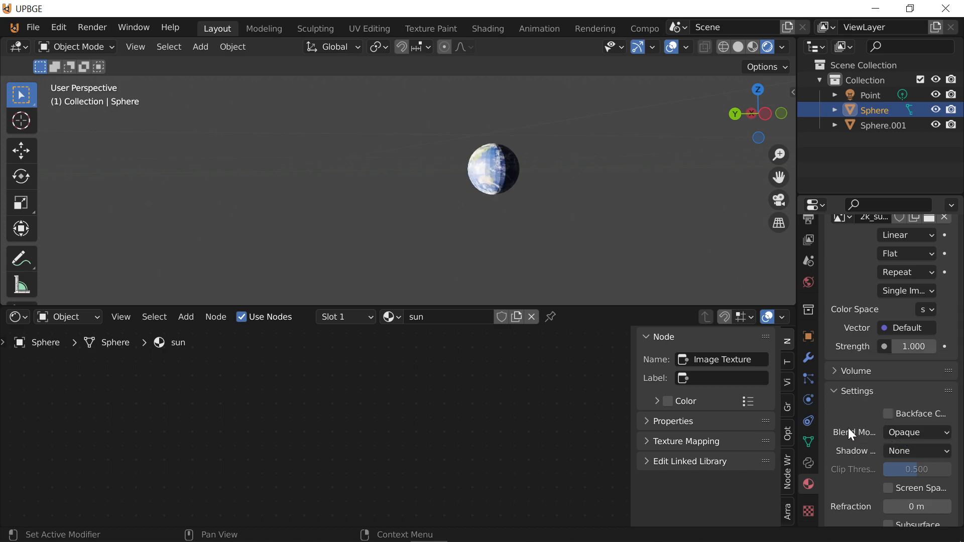
Apply Shade Smooth to the Earth sphere
{"action": "key", "text": "shift+grave"}
{"action": "key", "text": "w"}
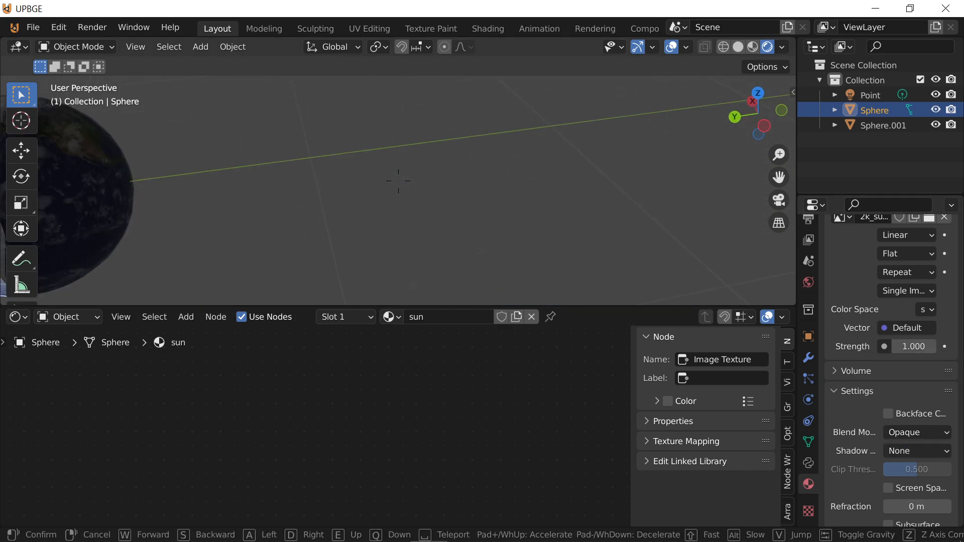
{"action": "left_click", "coordinate": [399, 182]}
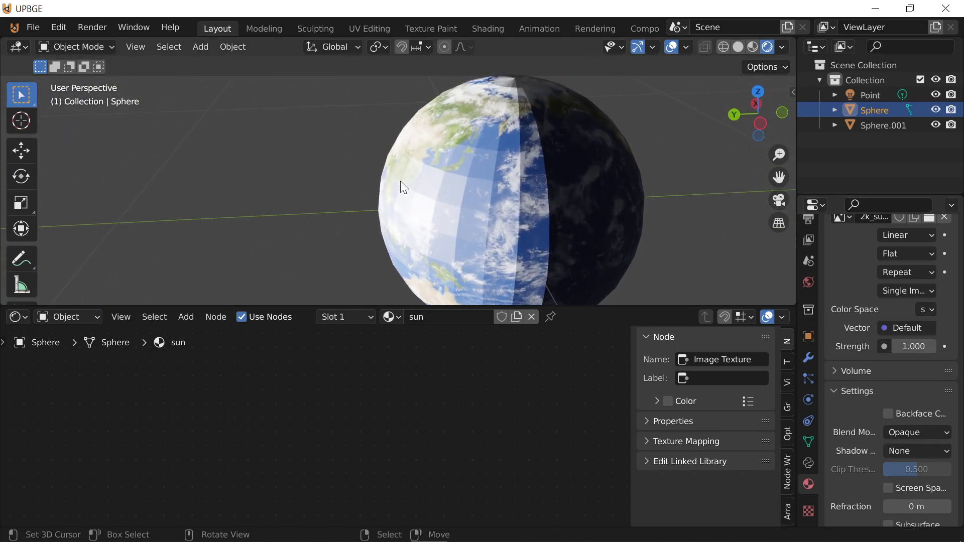
{"action": "left_click", "coordinate": [547, 178]}
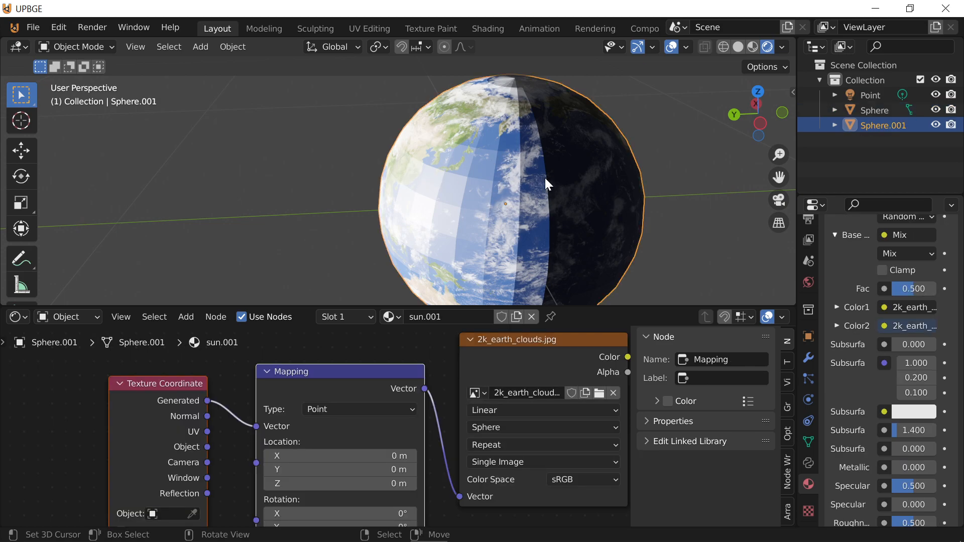
{"action": "key", "text": "F3"}
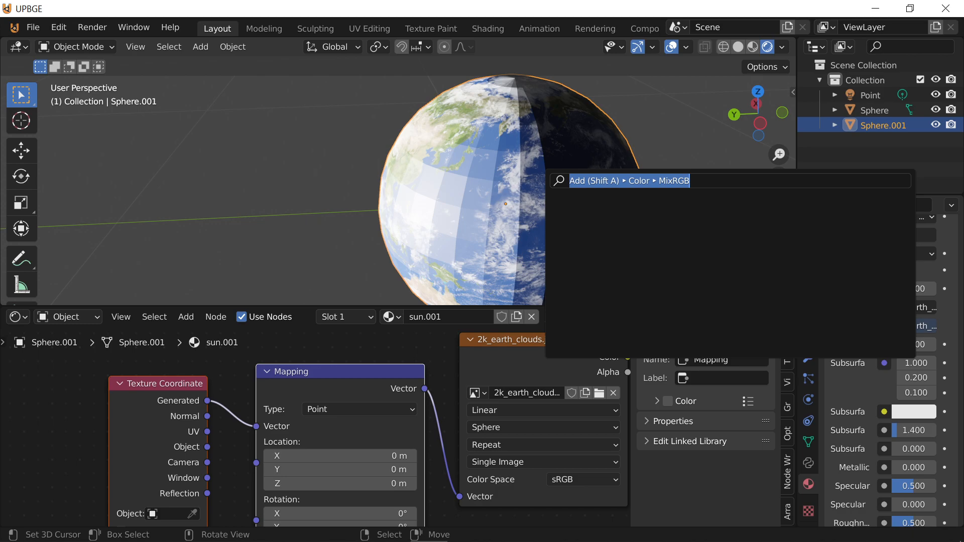
{"action": "type", "text": "sh"}
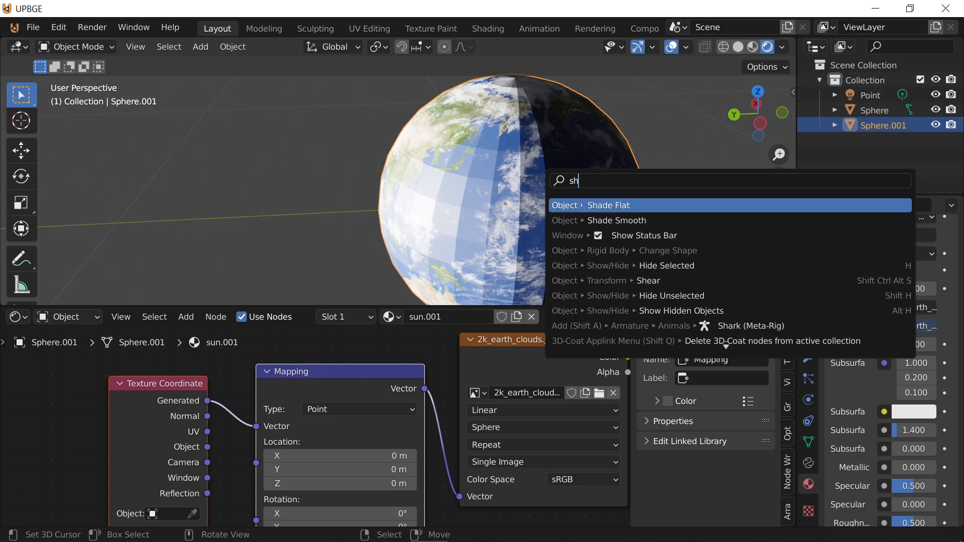
{"action": "type", "text": "a"}
{"action": "key", "text": "Down"}
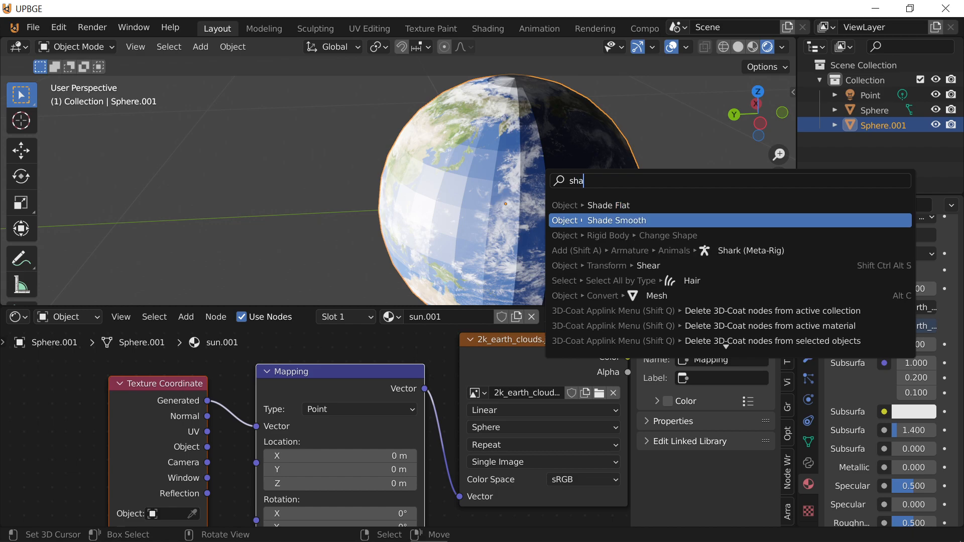
{"action": "key", "text": "Return"}
Apply Shade Smooth to the sun sphere
{"action": "middle_click_drag", "start_coordinate": [650, 216], "coordinate": [396, 147]}
{"action": "left_click", "coordinate": [398, 144]}
{"action": "key", "text": "F3"}
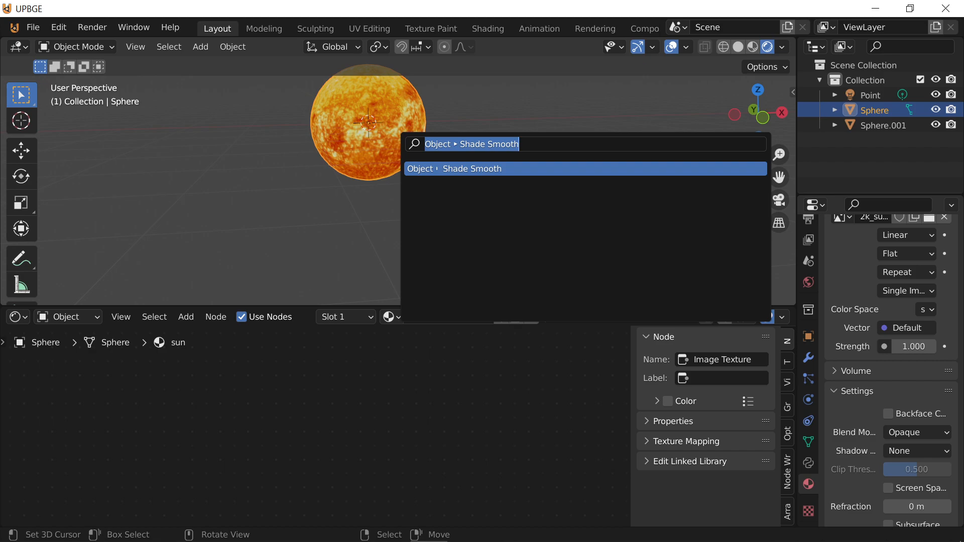
{"action": "key", "text": "Return"}
{"action": "middle_click_drag", "start_coordinate": [376, 182], "coordinate": [392, 176]}
{"action": "key", "text": "shift+grave"}
{"action": "key", "text": "w"}
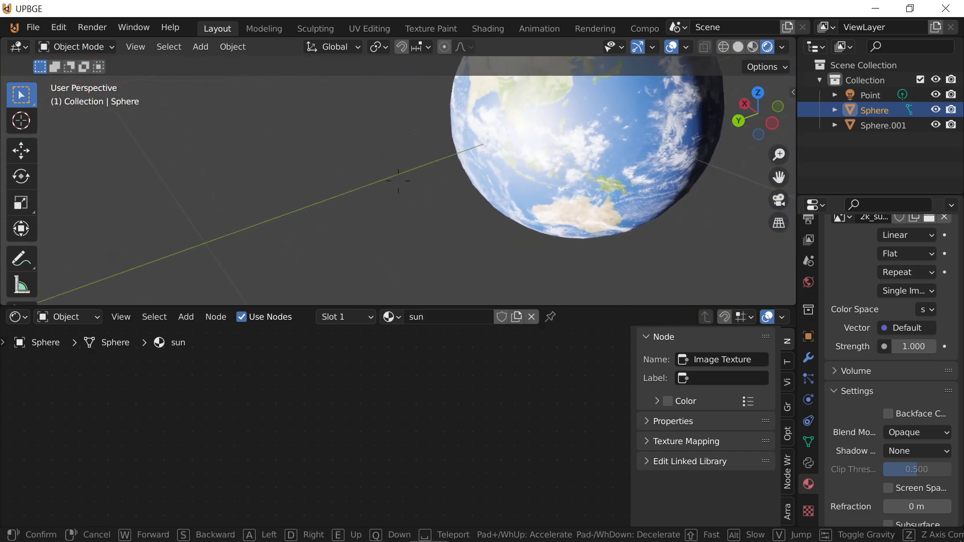
{"action": "key", "text": "s"}
{"action": "key", "text": "d"}
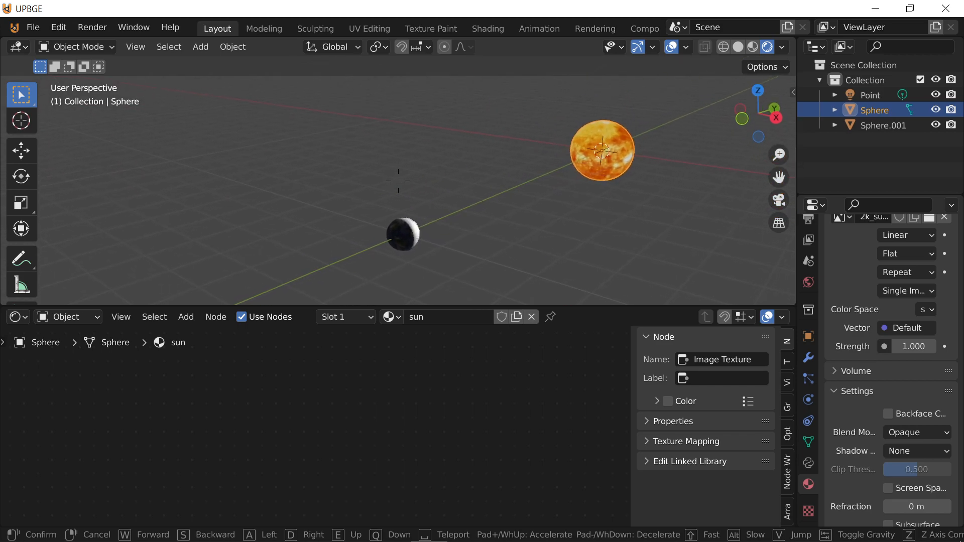
{"action": "left_click", "coordinate": [398, 181]}
{"action": "key", "text": "g"}
{"action": "key", "text": "x"}
{"action": "key", "text": "y"}
{"action": "right_click", "coordinate": [389, 213]}
Move the Earth sphere about -7.7 m along the global Y axis, away from the sun
{"action": "left_click", "coordinate": [353, 222]}
{"action": "key", "text": "g"}
{"action": "key", "text": "x"}
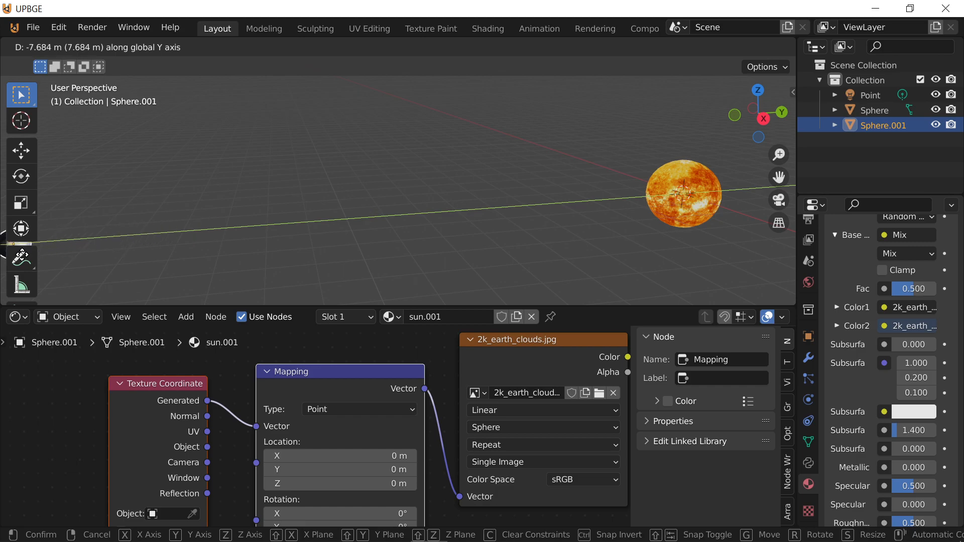
{"action": "left_click", "coordinate": [39, 256]}
Duplicate the Earth sphere in place and scale the copy up uniformly to about 1.02
{"action": "key", "text": "shift+grave"}
{"action": "key", "text": "w"}
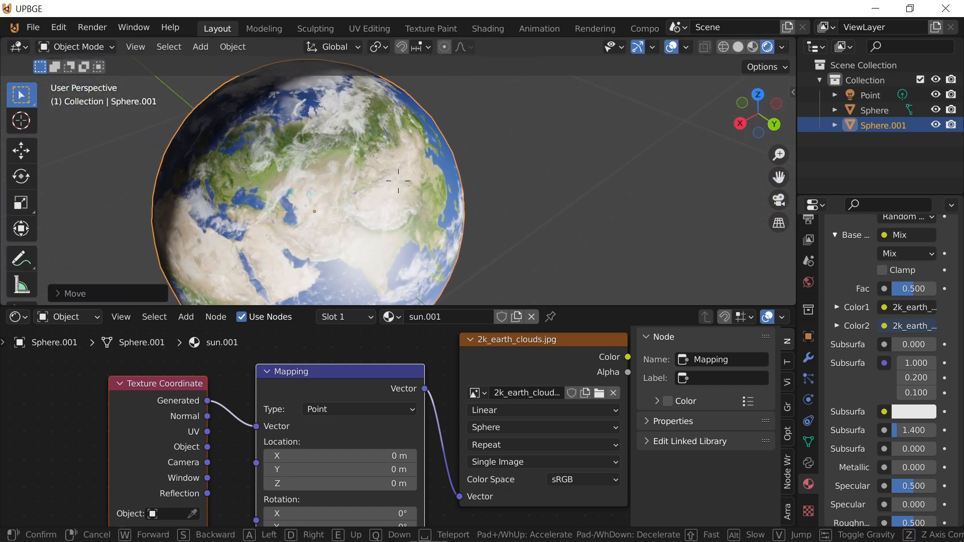
{"action": "left_click", "coordinate": [399, 182]}
{"action": "key", "text": "shift+grave"}
{"action": "key", "text": "w"}
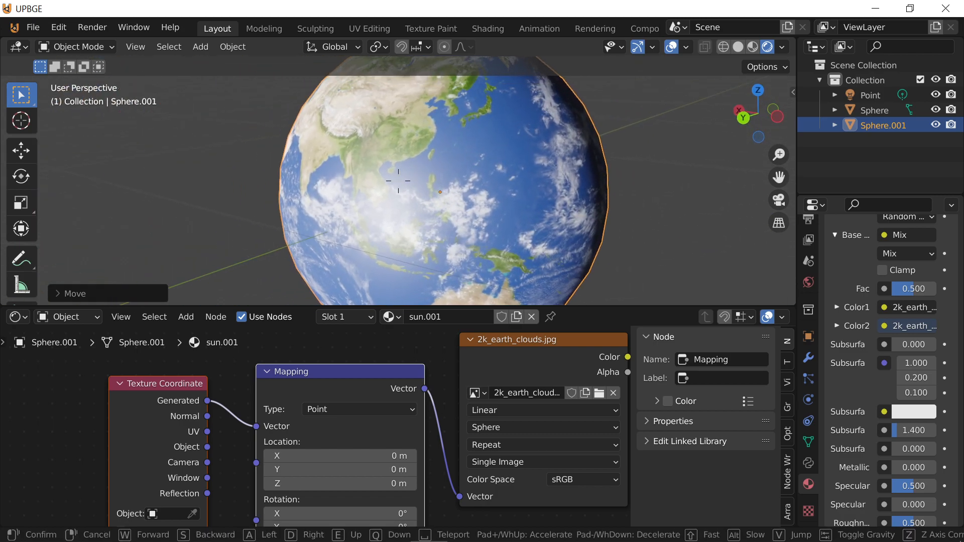
{"action": "left_click", "coordinate": [398, 180]}
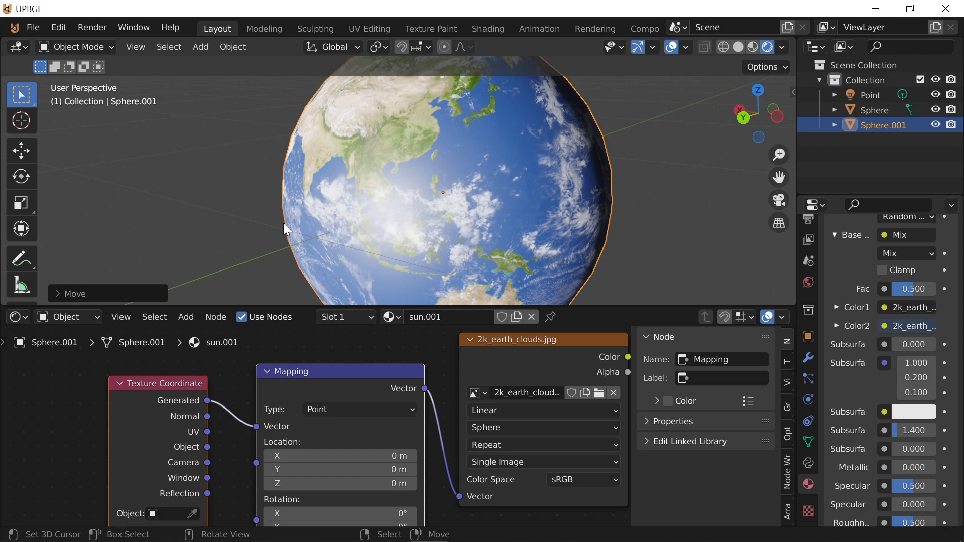
{"action": "key", "text": "shift+d"}
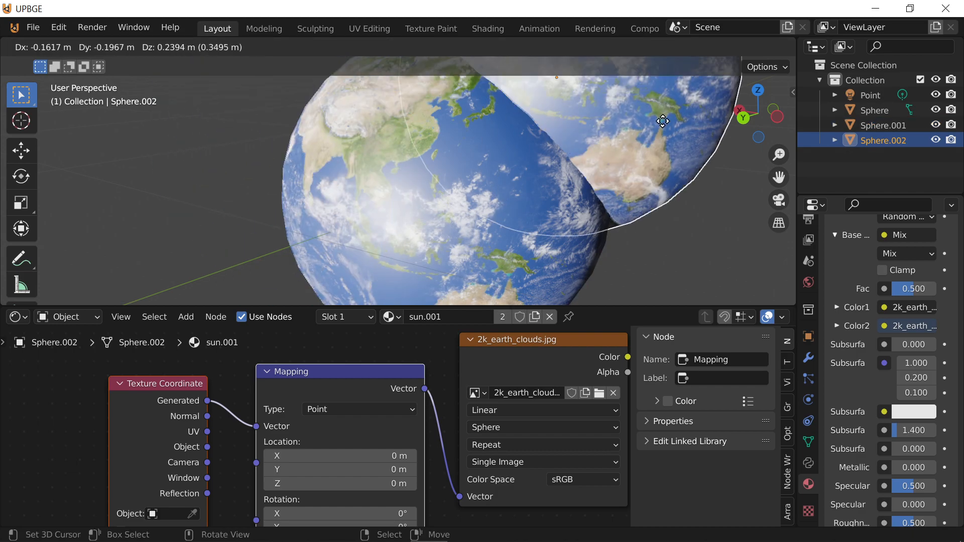
{"action": "right_click", "coordinate": [632, 176]}
{"action": "key", "text": "s"}
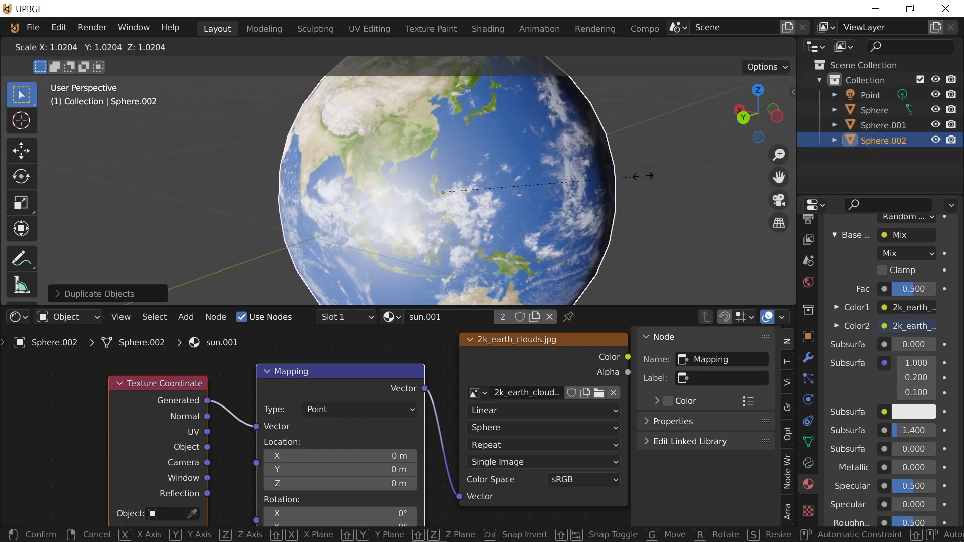
{"action": "left_click", "coordinate": [642, 176]}
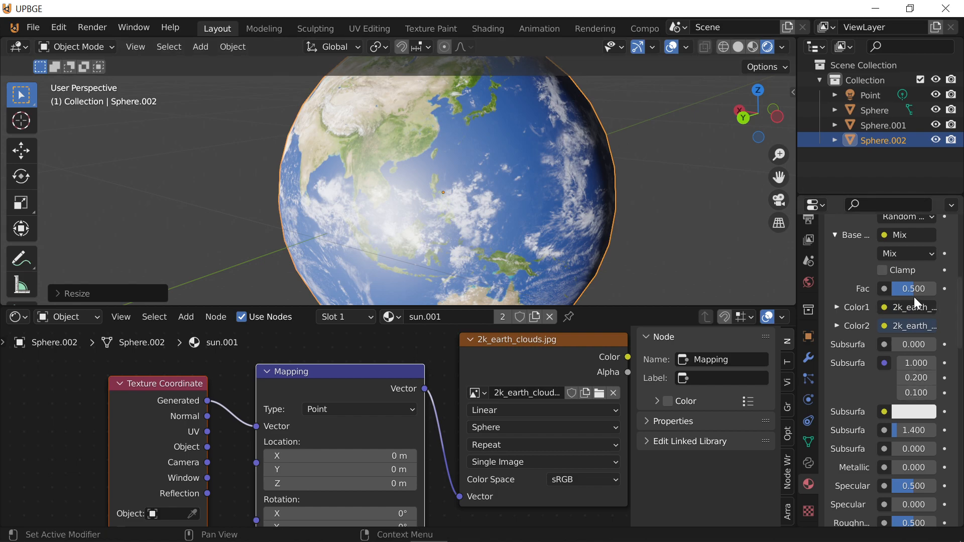
Give the duplicated outer sphere its own independent copy of the Earth material
{"action": "scroll", "coordinate": [915, 315], "scroll_direction": "up", "scroll_amount": 4}
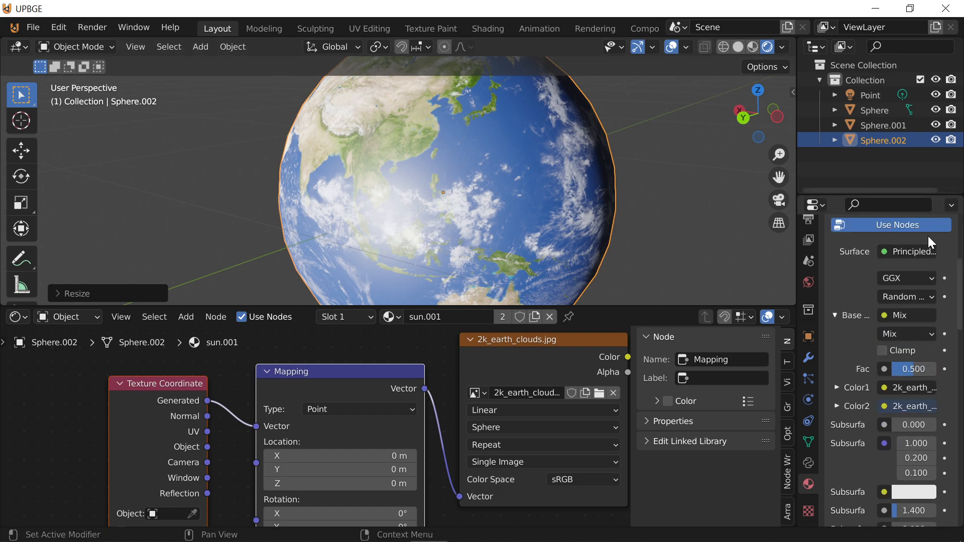
{"action": "scroll", "coordinate": [920, 245], "scroll_direction": "up", "scroll_amount": 4}
{"action": "scroll", "coordinate": [920, 246], "scroll_direction": "up", "scroll_amount": 3}
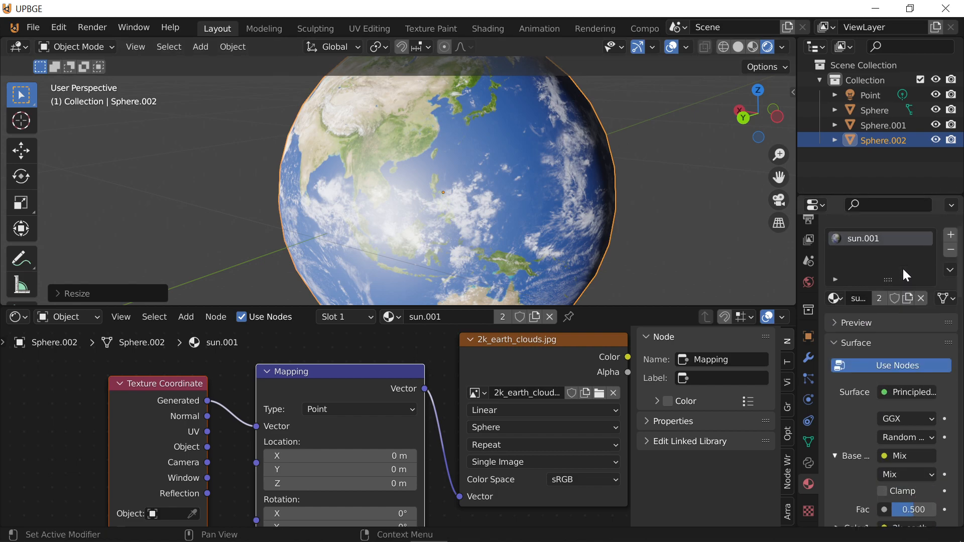
{"action": "left_click", "coordinate": [907, 299]}
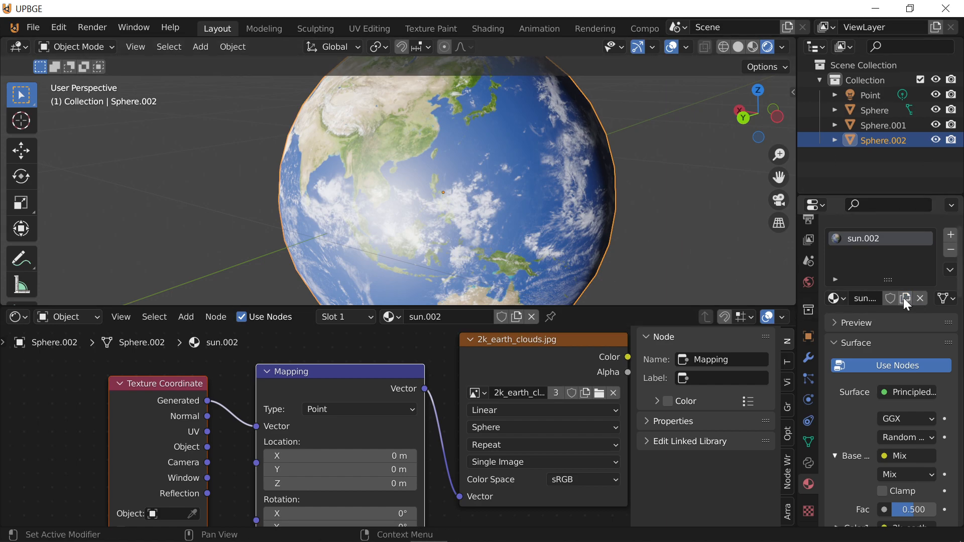
{"action": "scroll", "coordinate": [889, 479], "scroll_direction": "down", "scroll_amount": 4}
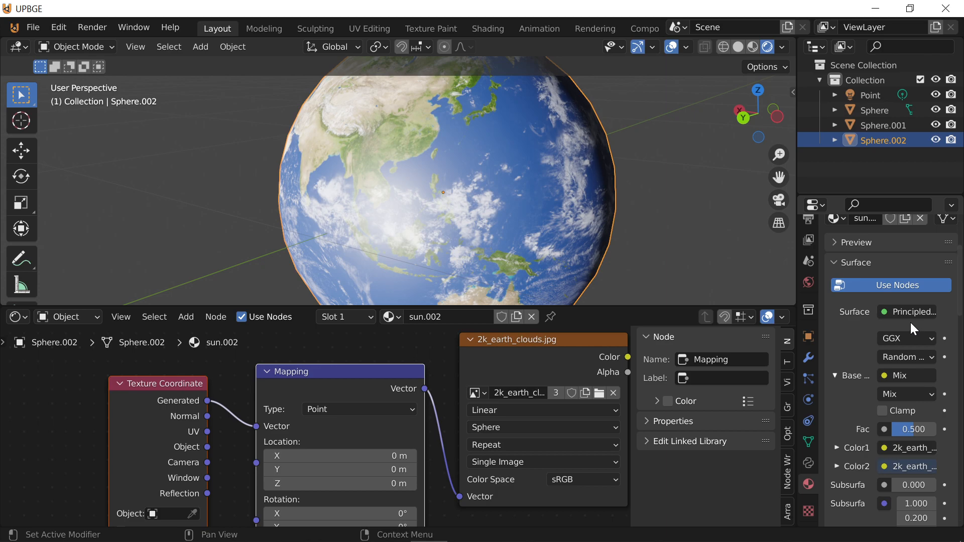
{"action": "scroll", "coordinate": [911, 323], "scroll_direction": "up", "scroll_amount": 3}
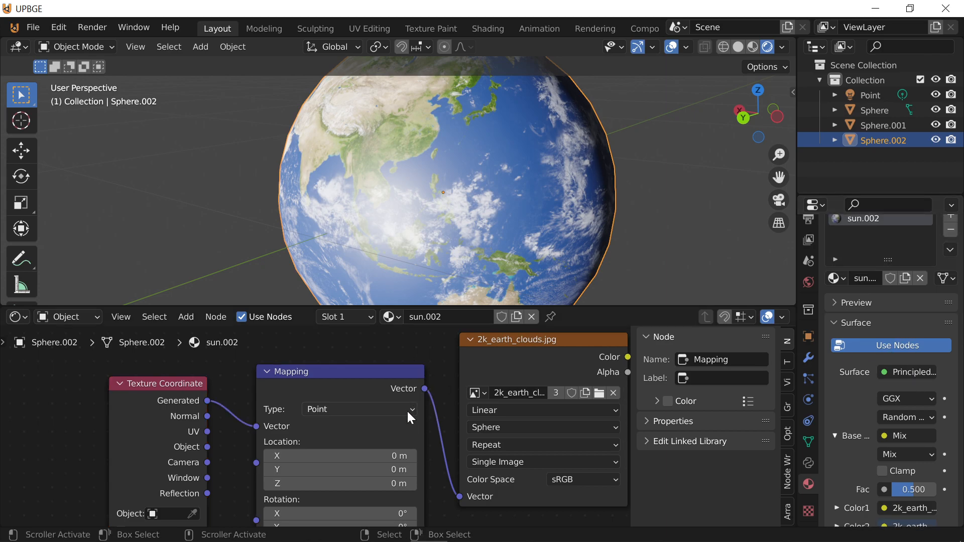
Delete both Image Texture nodes, the Mapping node and the Texture Coordinate node from the outer sphere's material
{"action": "scroll", "coordinate": [406, 409], "scroll_direction": "down", "scroll_amount": 5}
{"action": "left_click", "coordinate": [414, 381], "text": "shift"}
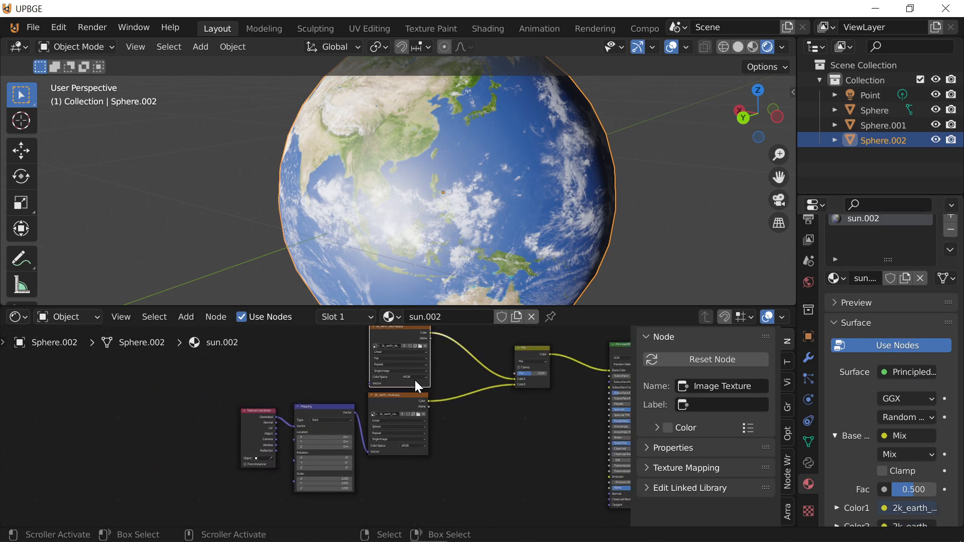
{"action": "left_click", "coordinate": [396, 408], "text": "shift"}
{"action": "left_click", "coordinate": [322, 427], "text": "shift"}
{"action": "left_click", "coordinate": [262, 431], "text": "shift"}
{"action": "key", "text": "x"}
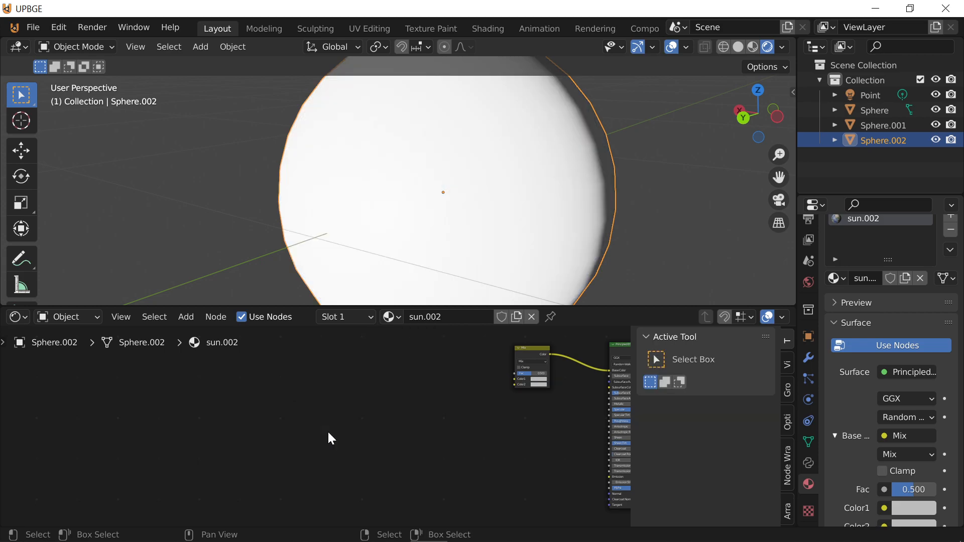
Set the outer sphere material's shadow mode to Alpha Hashed
{"action": "middle_click_drag", "start_coordinate": [409, 433], "coordinate": [329, 454]}
{"action": "scroll", "coordinate": [891, 466], "scroll_direction": "down", "scroll_amount": 15}
{"action": "scroll", "coordinate": [891, 466], "scroll_direction": "down", "scroll_amount": 10}
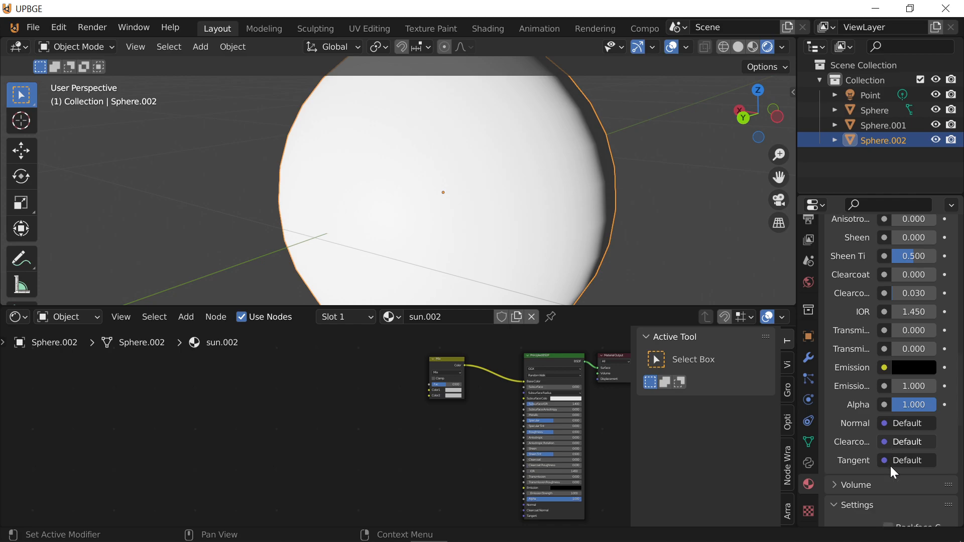
{"action": "left_click", "coordinate": [915, 422]}
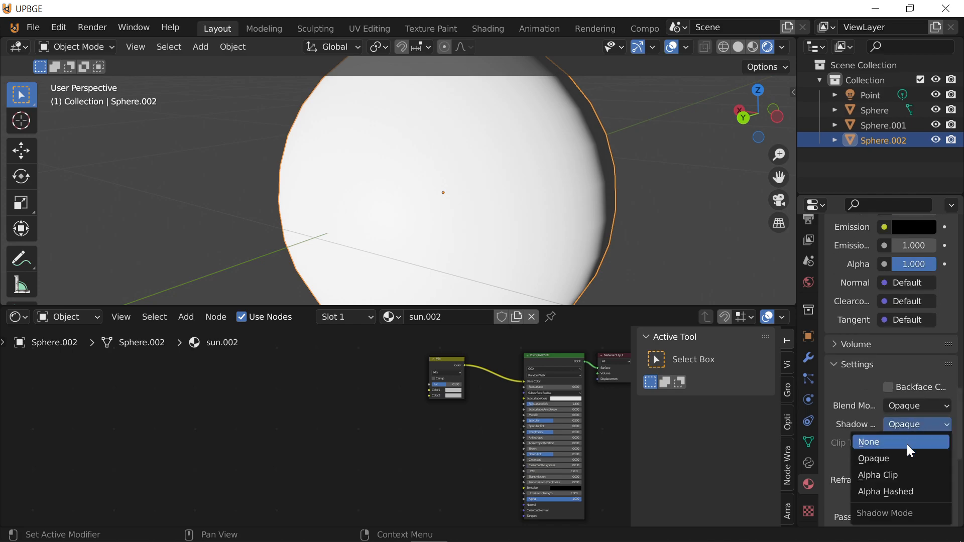
{"action": "left_click", "coordinate": [909, 491]}
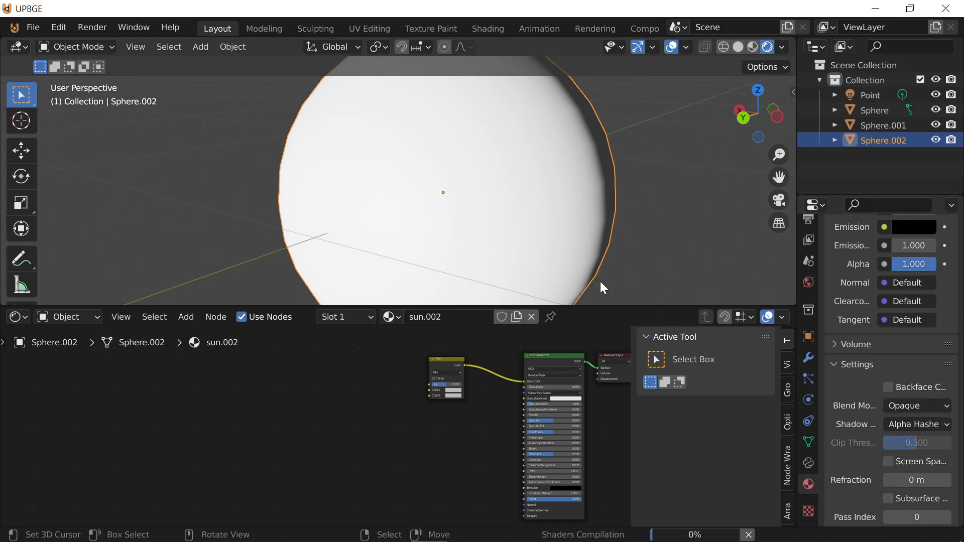
Lower the Principled BSDF's Alpha value to about 0.355
{"action": "middle_click_drag", "start_coordinate": [549, 466], "coordinate": [490, 364]}
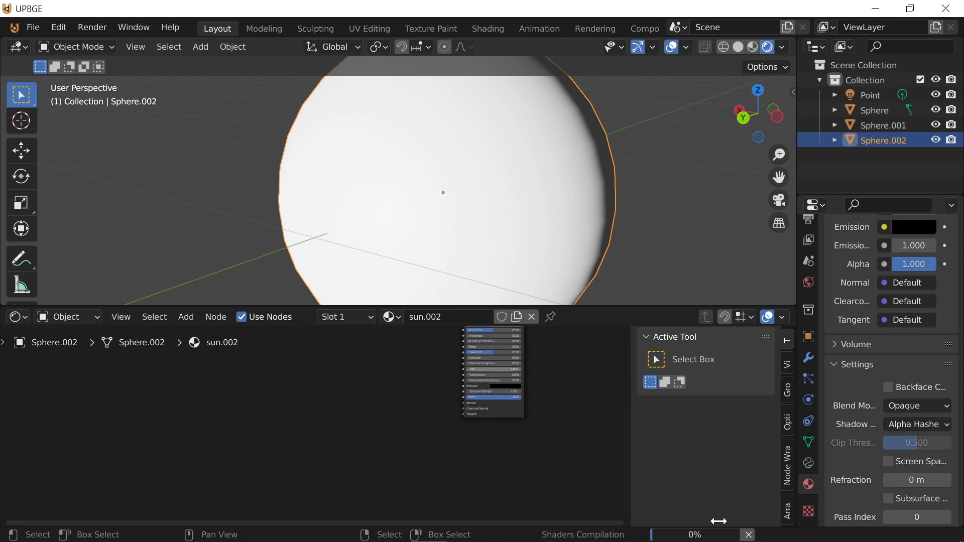
{"action": "scroll", "coordinate": [504, 432], "scroll_direction": "up", "scroll_amount": 8}
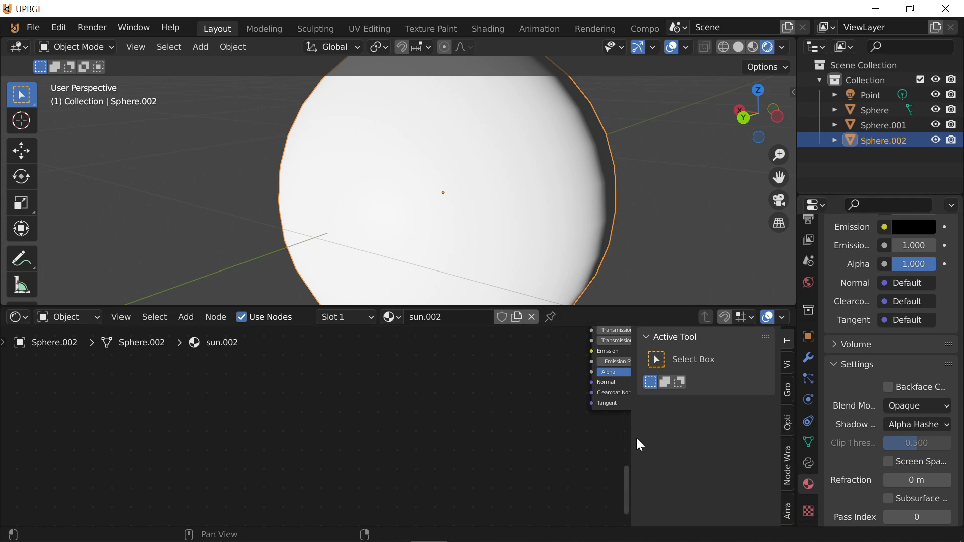
{"action": "scroll", "coordinate": [516, 452], "scroll_direction": "up", "scroll_amount": 2}
{"action": "scroll", "coordinate": [466, 461], "scroll_direction": "up", "scroll_amount": 2}
{"action": "middle_click_drag", "start_coordinate": [465, 468], "coordinate": [351, 517]}
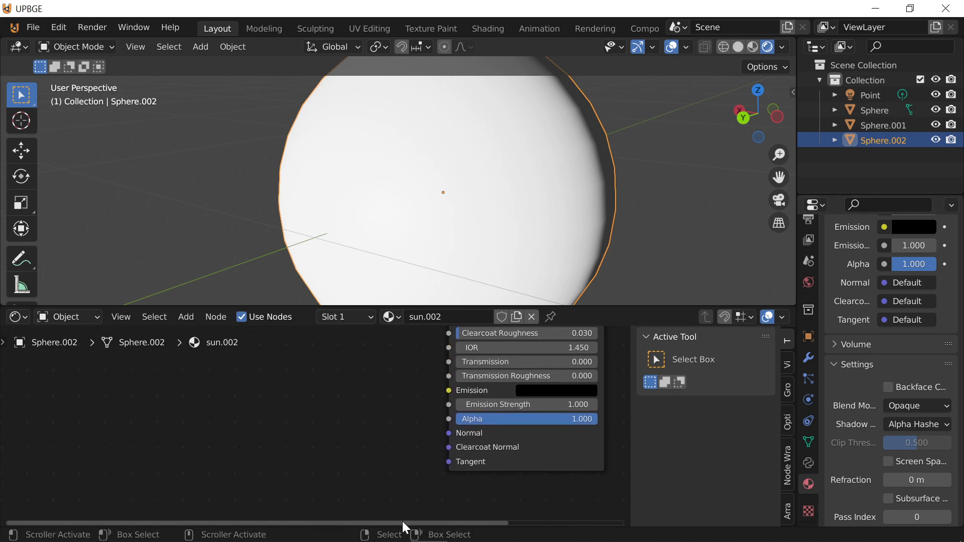
{"action": "scroll", "coordinate": [464, 493], "scroll_direction": "up", "scroll_amount": 3}
{"action": "middle_click_drag", "start_coordinate": [462, 494], "coordinate": [435, 333]}
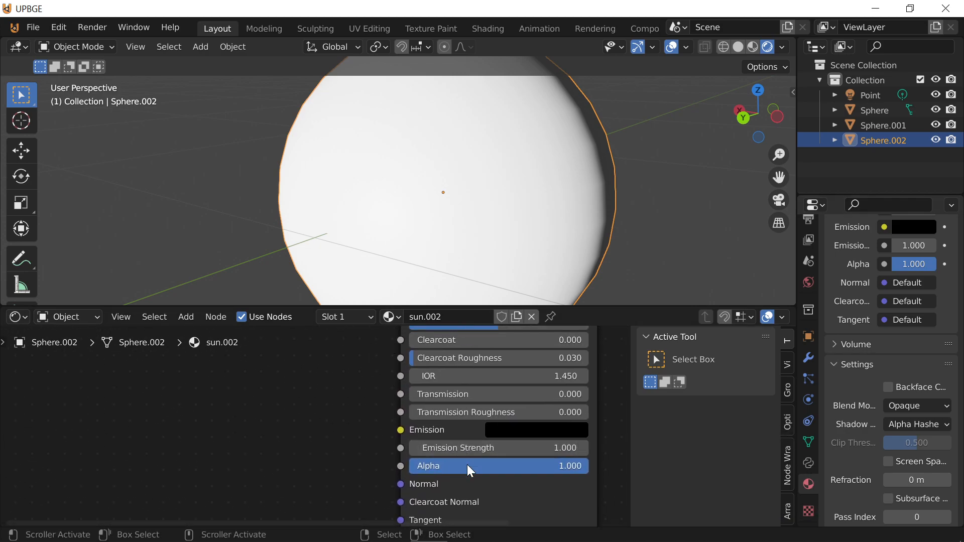
{"action": "left_click_drag", "start_coordinate": [469, 460], "coordinate": [448, 460]}
{"action": "left_click_drag", "start_coordinate": [568, 466], "coordinate": [473, 466]}
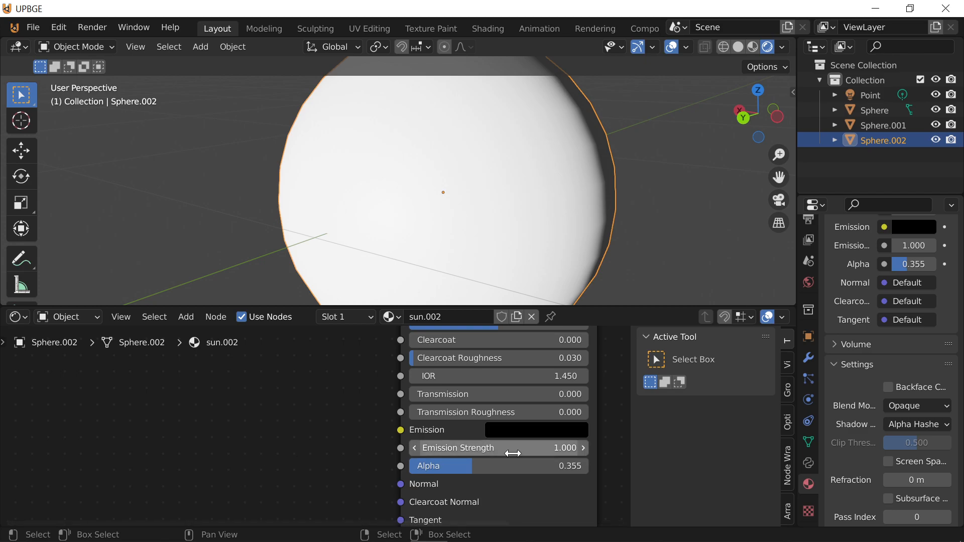
Delete the Mix node feeding the Principled BSDF's Base Color
{"action": "scroll", "coordinate": [510, 451], "scroll_direction": "down", "scroll_amount": 3}
{"action": "middle_click_drag", "start_coordinate": [365, 492], "coordinate": [401, 383]}
{"action": "scroll", "coordinate": [245, 465], "scroll_direction": "up", "scroll_amount": 3}
{"action": "left_click", "coordinate": [198, 390]}
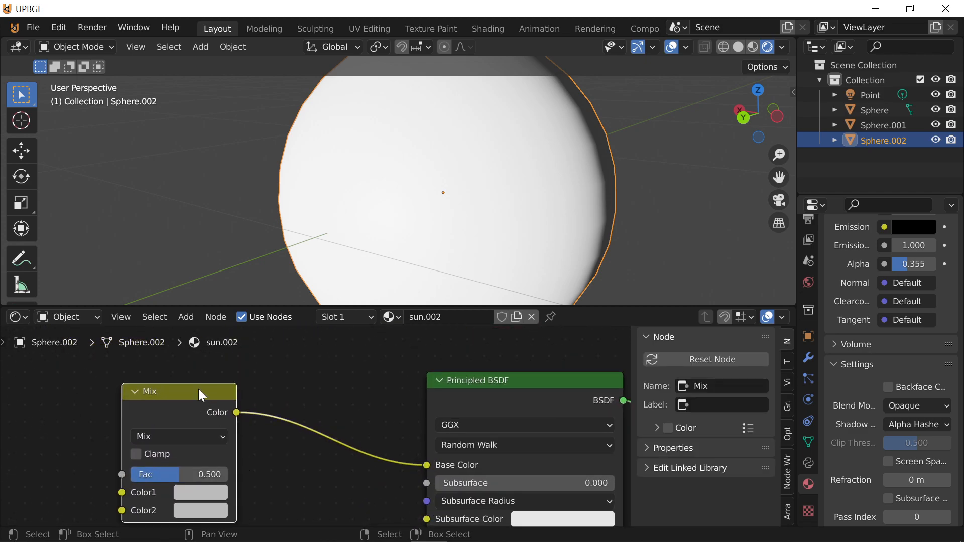
{"action": "key", "text": "x"}
Move the Principled BSDF node farther from the Material Output node to leave a wide gap between them
{"action": "scroll", "coordinate": [272, 409], "scroll_direction": "down", "scroll_amount": 4}
{"action": "scroll", "coordinate": [275, 427], "scroll_direction": "down", "scroll_amount": 2}
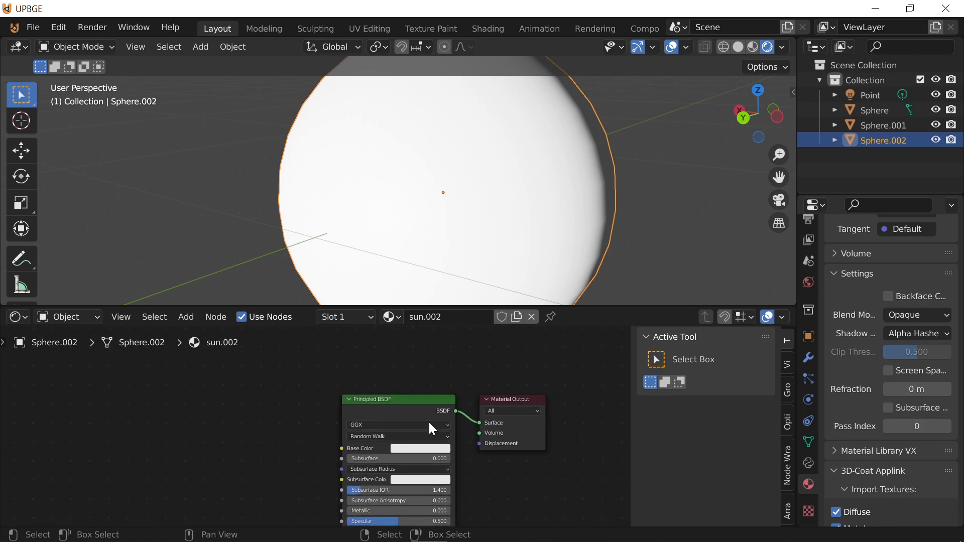
{"action": "left_click_drag", "start_coordinate": [416, 409], "coordinate": [224, 394]}
{"action": "scroll", "coordinate": [281, 426], "scroll_direction": "down", "scroll_amount": 4}
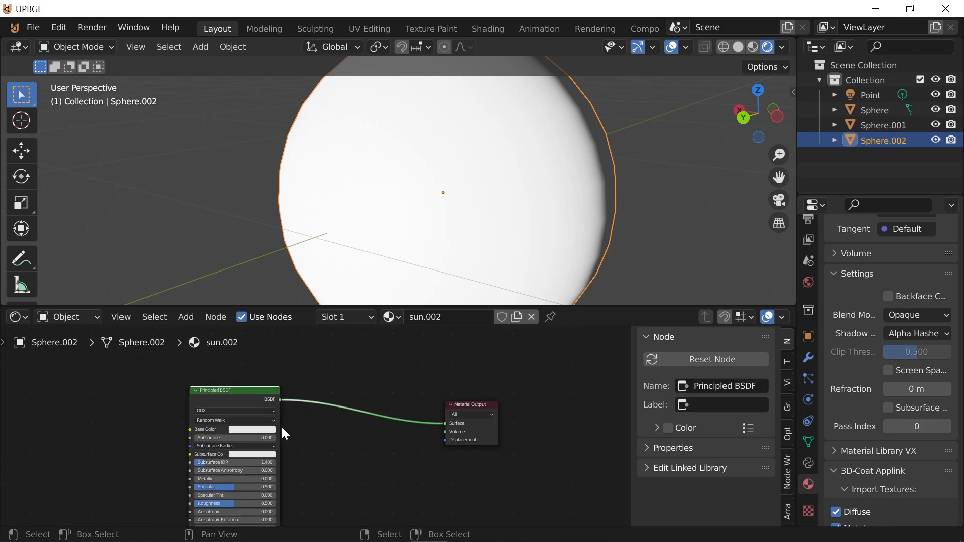
{"action": "middle_click_drag", "start_coordinate": [203, 483], "coordinate": [507, 428]}
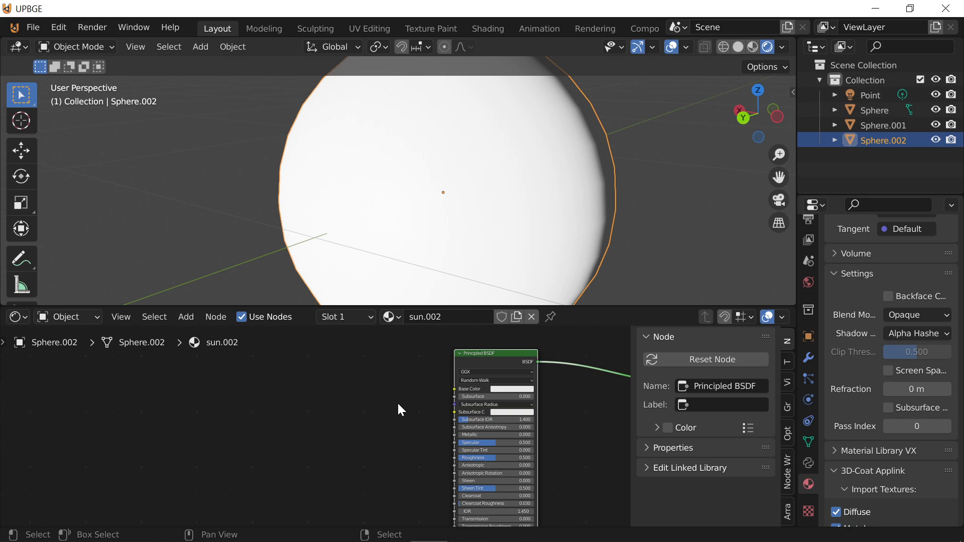
Add a Gradient Texture node beside the Principled BSDF, on its input side
{"action": "key", "text": "shift+a"}
{"action": "mouse_move", "coordinate": [398, 402]}
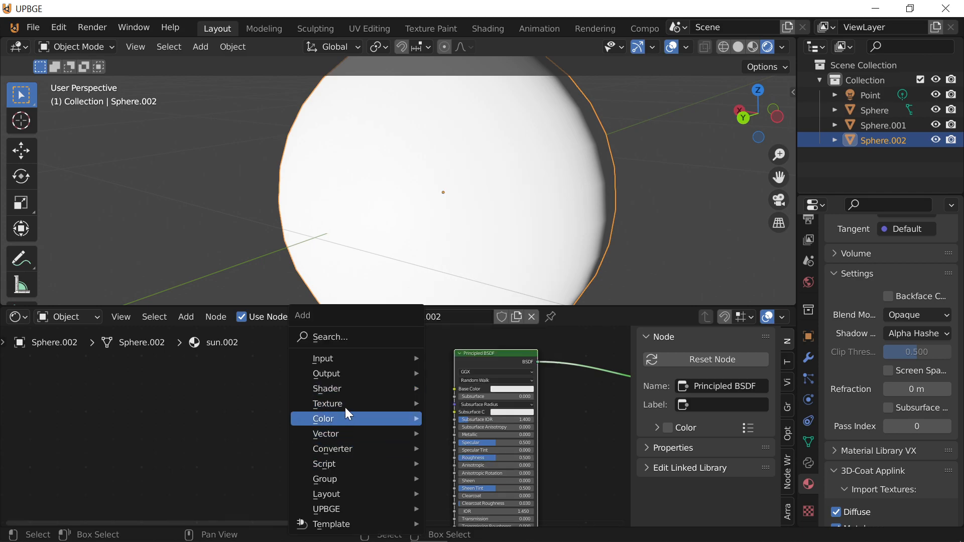
{"action": "mouse_move", "coordinate": [354, 376]}
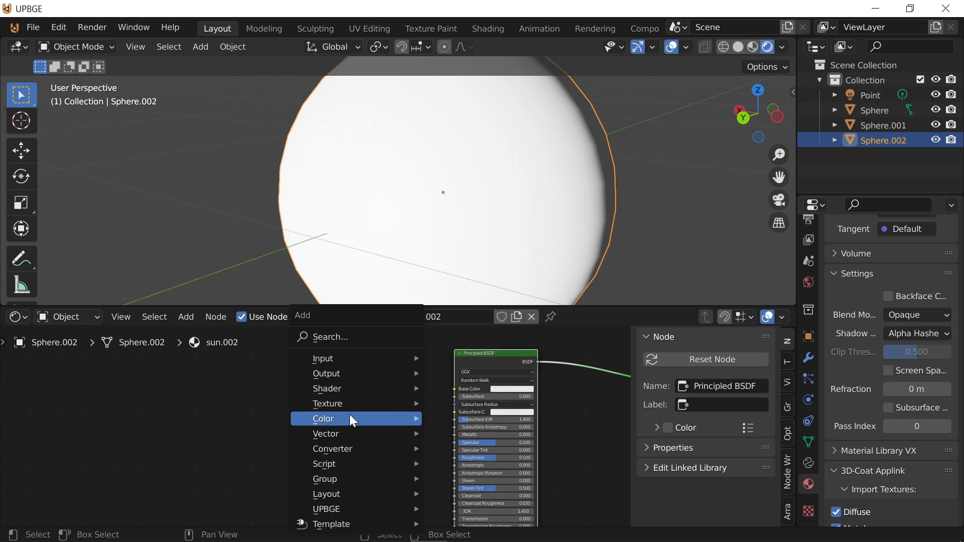
{"action": "mouse_move", "coordinate": [348, 424]}
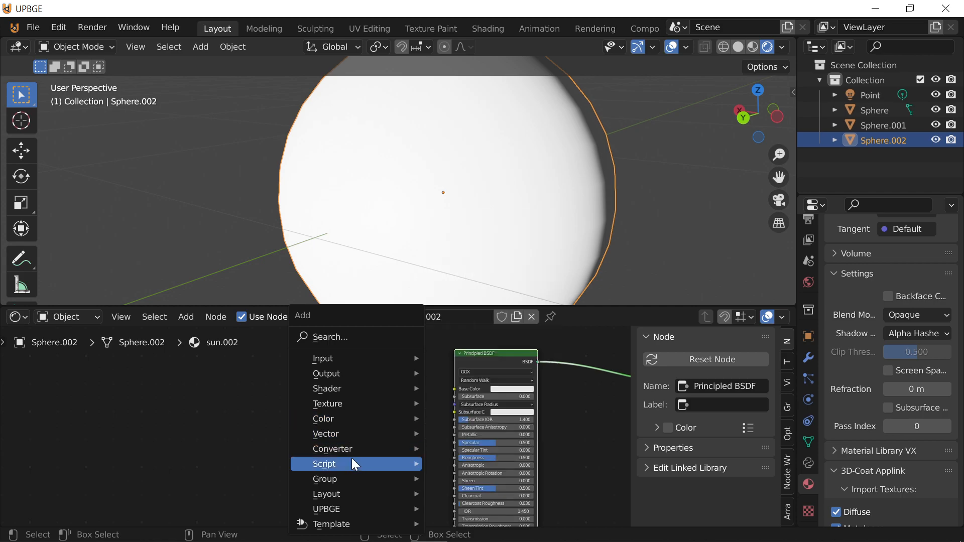
{"action": "mouse_move", "coordinate": [351, 406]}
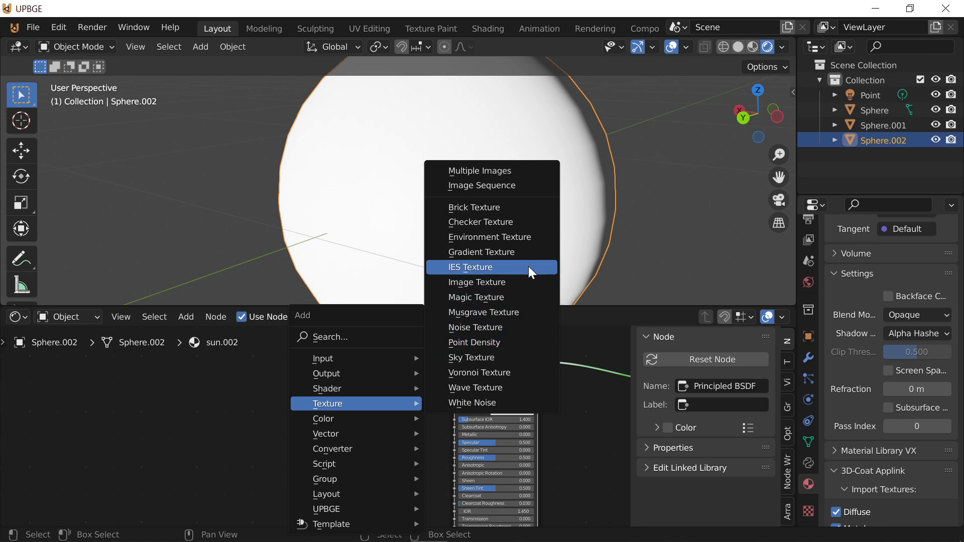
{"action": "left_click", "coordinate": [517, 252]}
{"action": "left_click", "coordinate": [185, 402]}
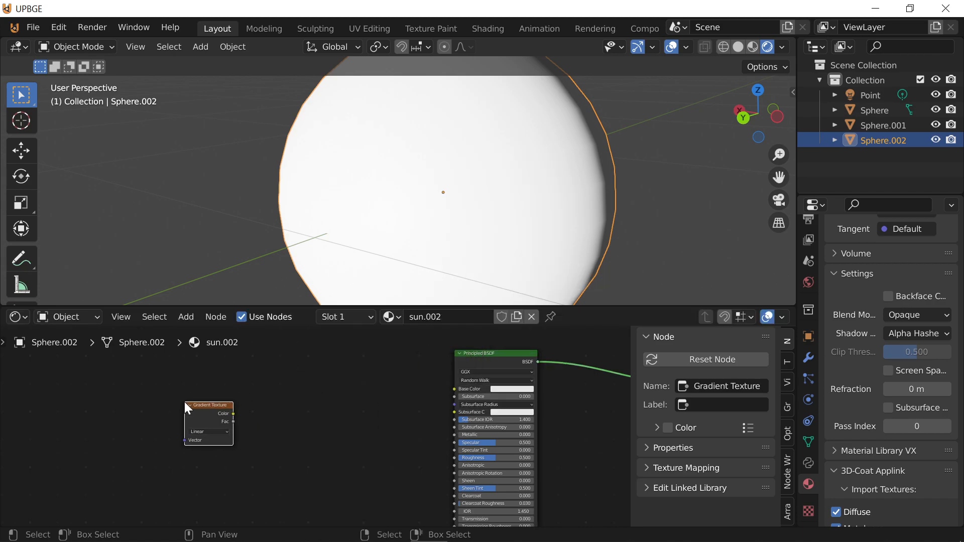
Connect the Gradient Texture's Color output to the Principled BSDF's Base Color input
{"action": "scroll", "coordinate": [196, 420], "scroll_direction": "up", "scroll_amount": 2}
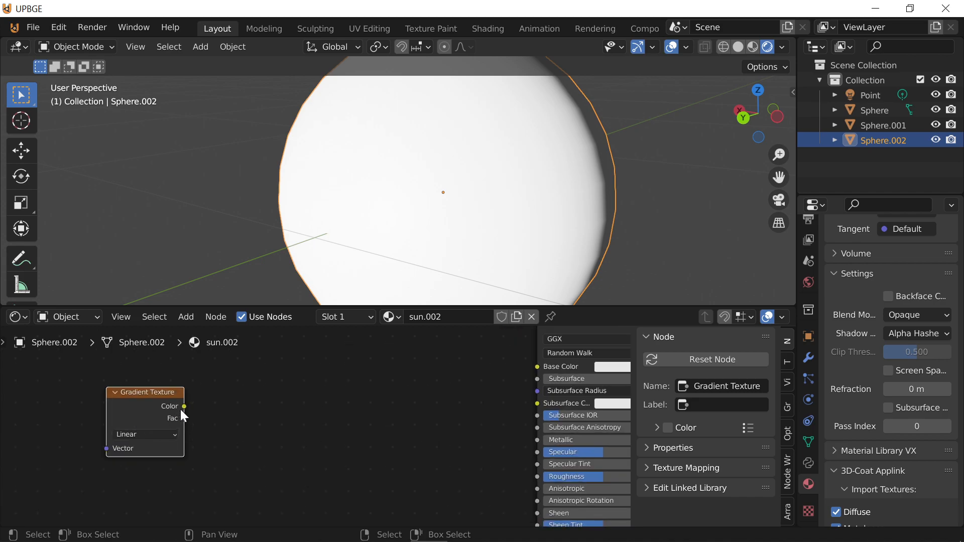
{"action": "scroll", "coordinate": [180, 407], "scroll_direction": "down", "scroll_amount": 1}
{"action": "scroll", "coordinate": [194, 411], "scroll_direction": "down", "scroll_amount": 1}
{"action": "mouse_move", "coordinate": [230, 413]}
{"action": "left_mouse_down"}
{"action": "mouse_move", "coordinate": [304, 363]}
{"action": "mouse_move", "coordinate": [490, 409]}
{"action": "mouse_move", "coordinate": [466, 402]}
{"action": "left_mouse_up"}
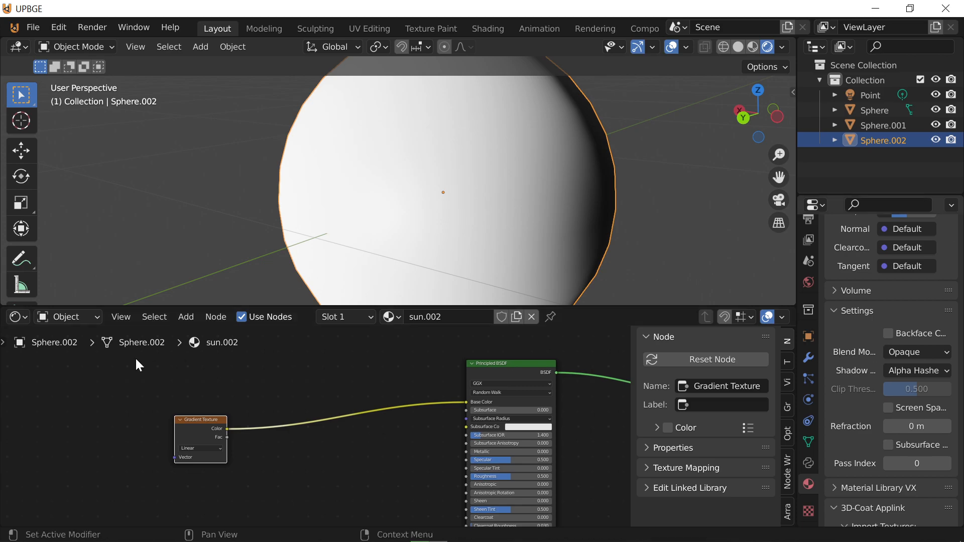
Add a Transparent BSDF node between the Principled BSDF and the Material Output
{"action": "scroll", "coordinate": [484, 445], "scroll_direction": "up", "scroll_amount": 5}
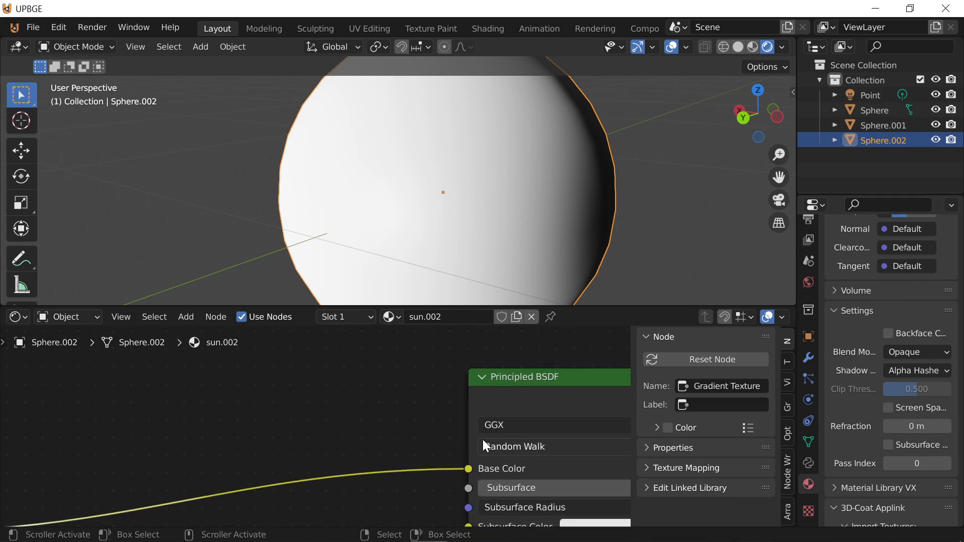
{"action": "left_click", "coordinate": [483, 379]}
{"action": "left_click", "coordinate": [483, 379]}
{"action": "middle_click_drag", "start_coordinate": [460, 475], "coordinate": [323, 500]}
{"action": "scroll", "coordinate": [464, 422], "scroll_direction": "down", "scroll_amount": 1}
{"action": "scroll", "coordinate": [466, 428], "scroll_direction": "down", "scroll_amount": 2}
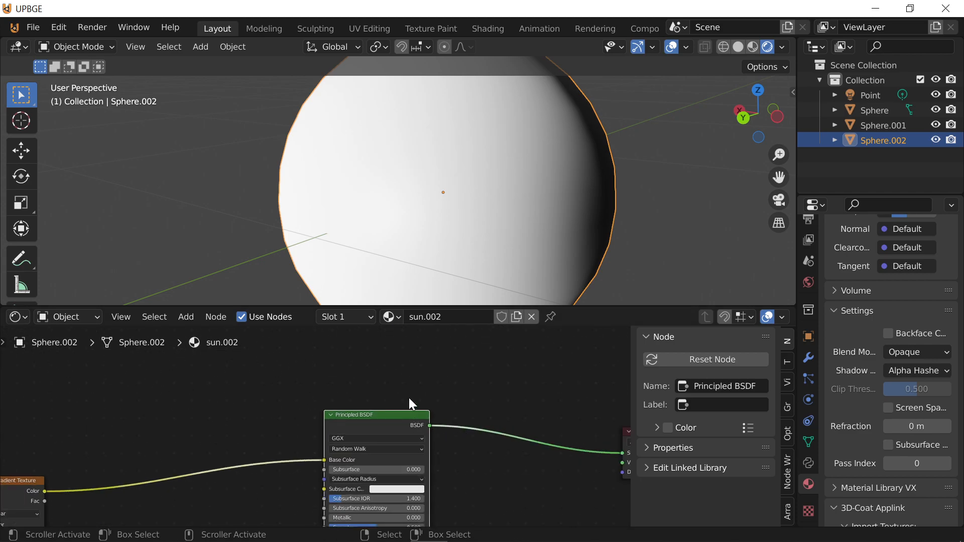
{"action": "key", "text": "F3"}
{"action": "type", "text": "tras"}
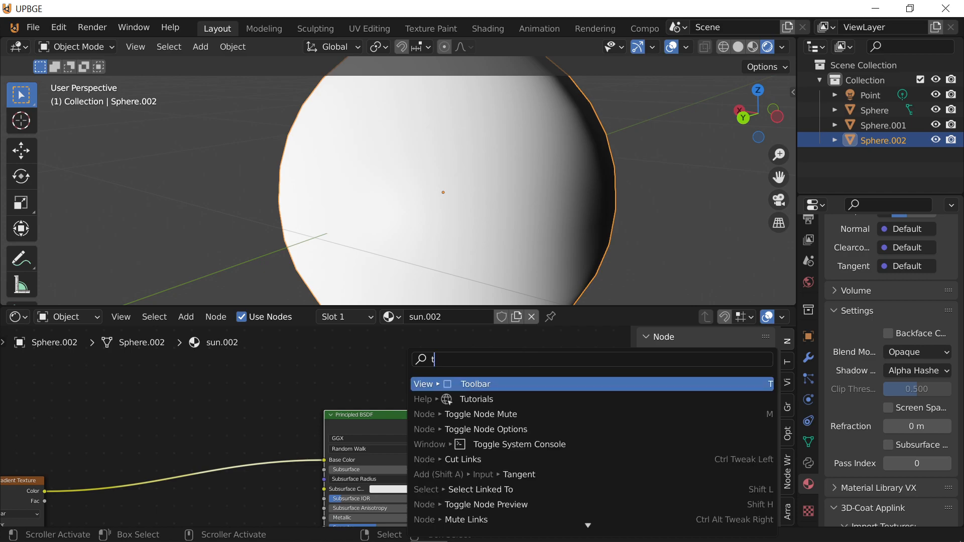
{"action": "key", "text": "Down"}
{"action": "key", "text": "Down"}
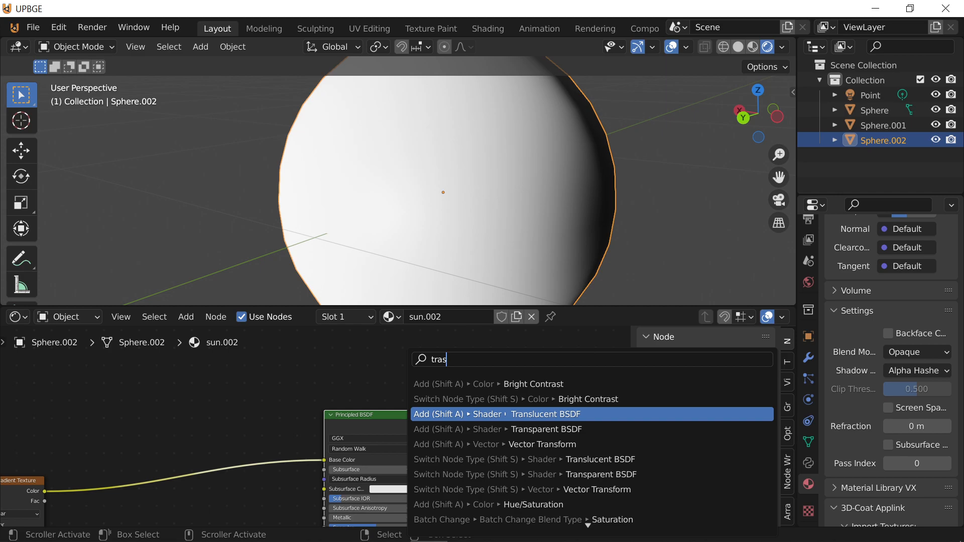
{"action": "key", "text": "Down"}
{"action": "key", "text": "Return"}
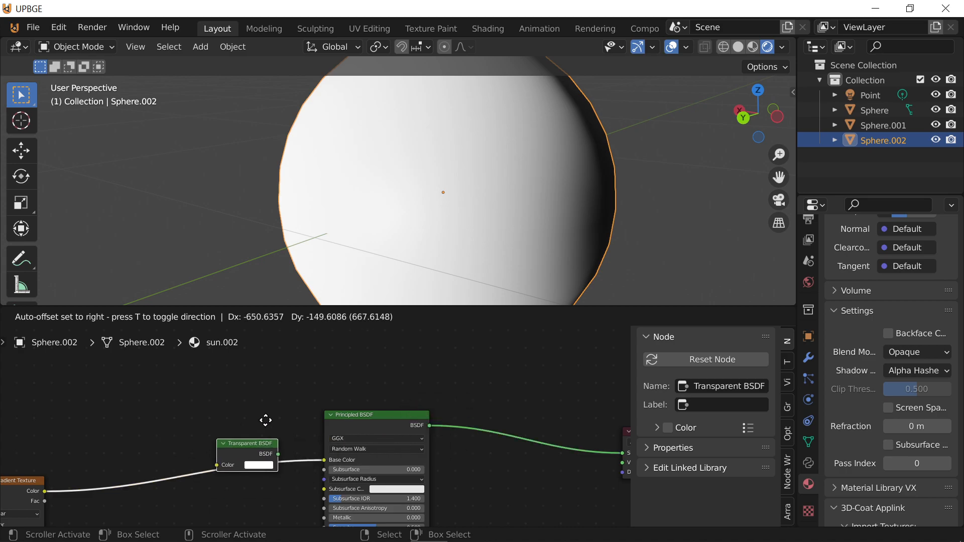
{"action": "left_click", "coordinate": [446, 442]}
Reroute the Gradient Texture's Color link to the Transparent BSDF's Color and connect its BSDF output to the Material Output's Surface
{"action": "left_click_drag", "start_coordinate": [324, 460], "coordinate": [447, 468]}
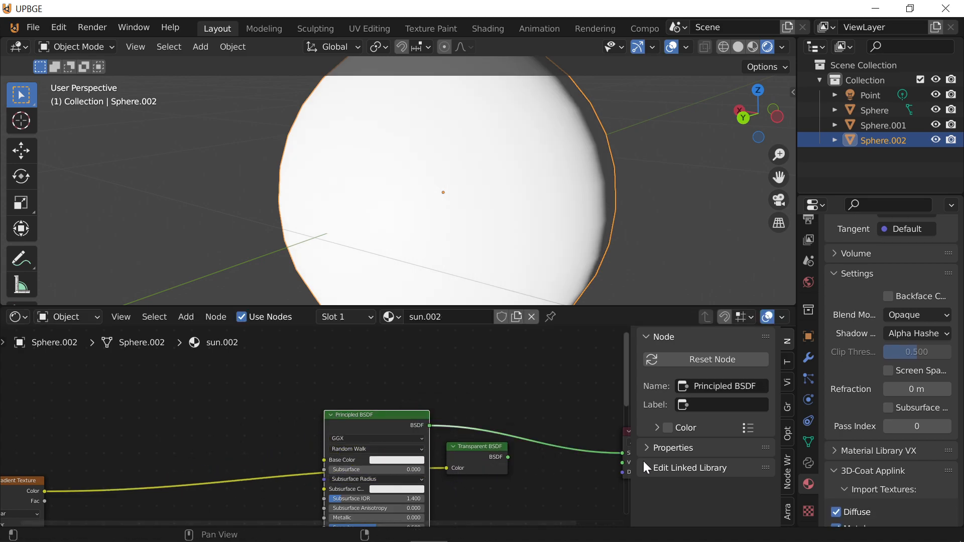
{"action": "middle_click_drag", "start_coordinate": [521, 455], "coordinate": [394, 474]}
{"action": "left_click_drag", "start_coordinate": [385, 475], "coordinate": [498, 472]}
Delete the Principled BSDF node
{"action": "left_click", "coordinate": [257, 440]}
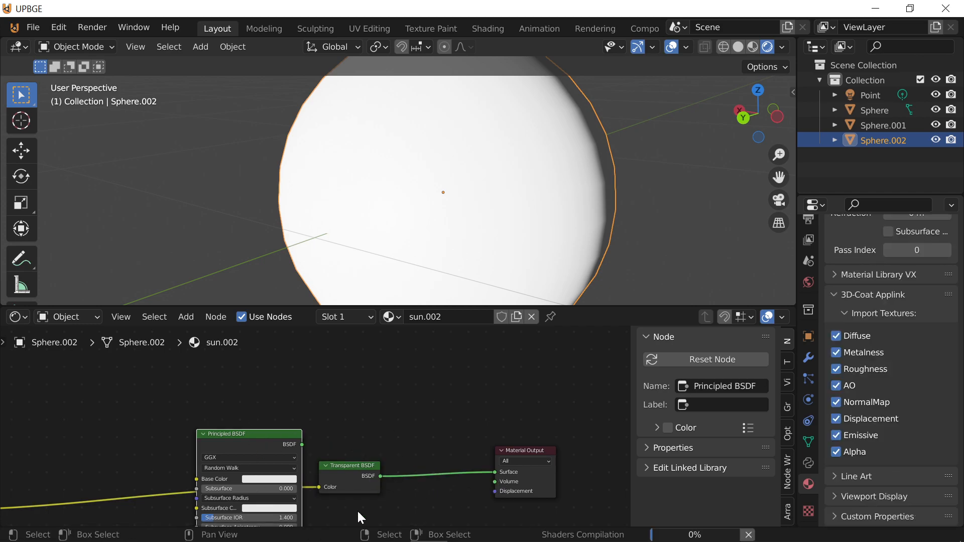
{"action": "key", "text": "x"}
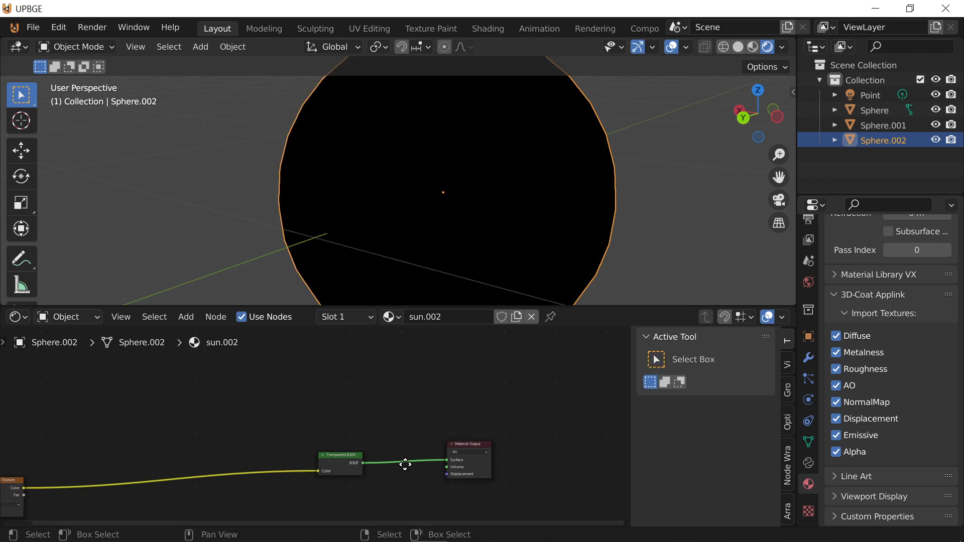
Insert a ColorRamp node on the link between the Gradient Texture and the Transparent BSDF
{"action": "key", "text": "Home"}
{"action": "scroll", "coordinate": [386, 459], "scroll_direction": "up", "scroll_amount": 10}
{"action": "middle_click_drag", "start_coordinate": [120, 470], "coordinate": [266, 388]}
{"action": "scroll", "coordinate": [265, 387], "scroll_direction": "up", "scroll_amount": 3}
{"action": "scroll", "coordinate": [266, 388], "scroll_direction": "down", "scroll_amount": 2}
{"action": "key", "text": "shift+a"}
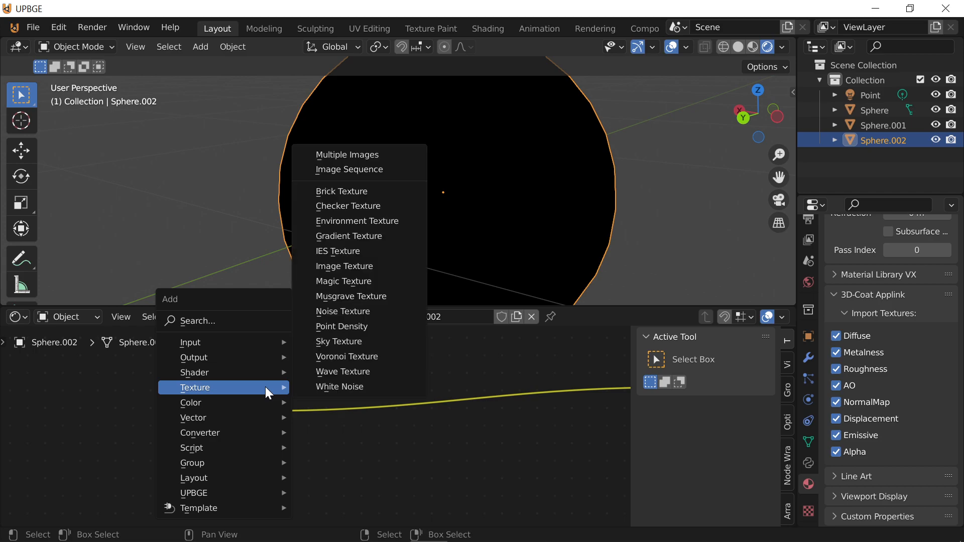
{"action": "key", "text": "Escape"}
{"action": "key", "text": "F3"}
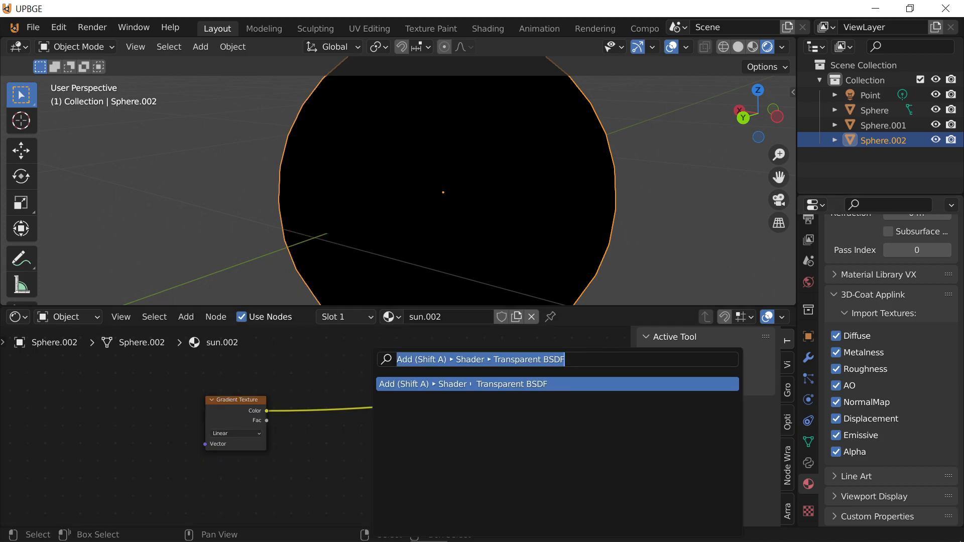
{"action": "type", "text": "ram"}
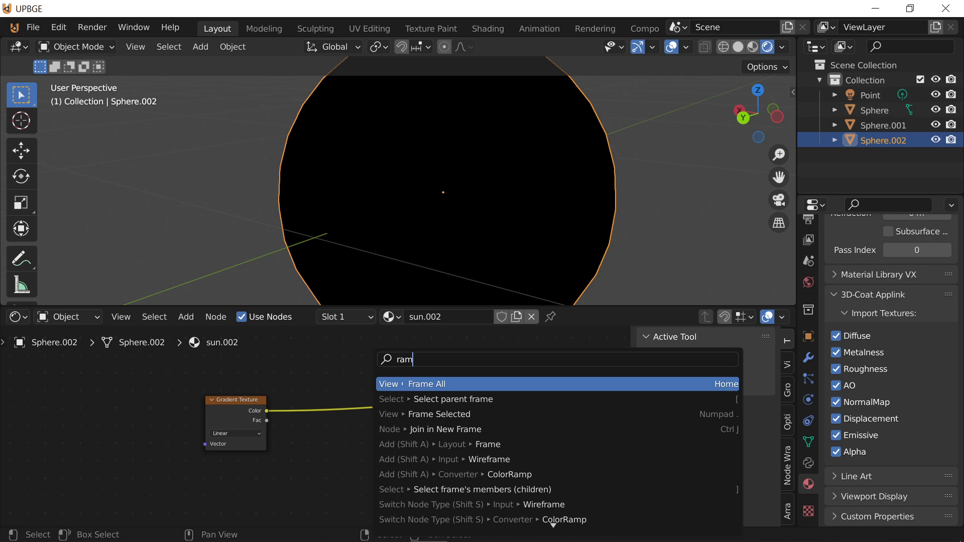
{"action": "type", "text": "p"}
{"action": "key", "text": "Return"}
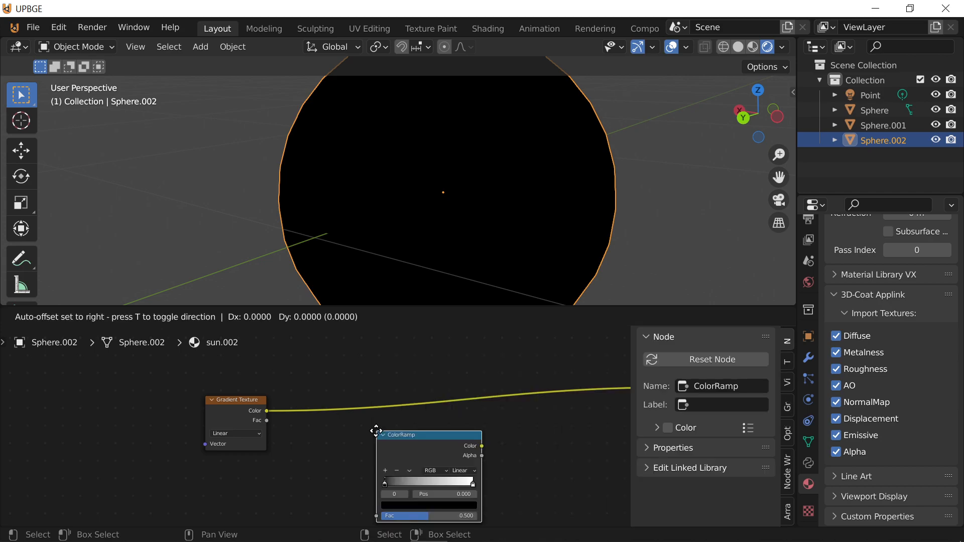
{"action": "left_click", "coordinate": [440, 352]}
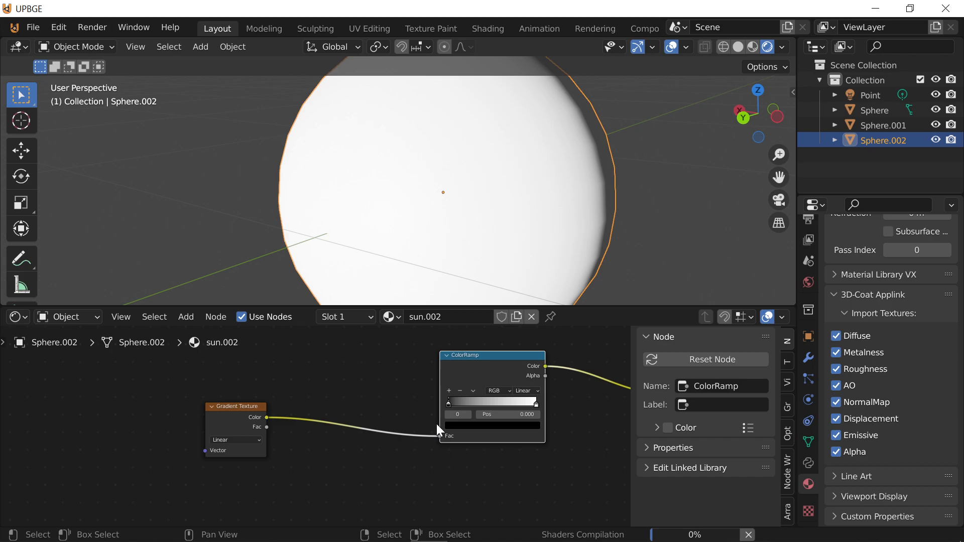
Connect the Gradient Texture's Fac output to the ColorRamp's Fac and reposition the ramp's stops, with the black stop at 0.655
{"action": "scroll", "coordinate": [427, 436], "scroll_direction": "up", "scroll_amount": 2}
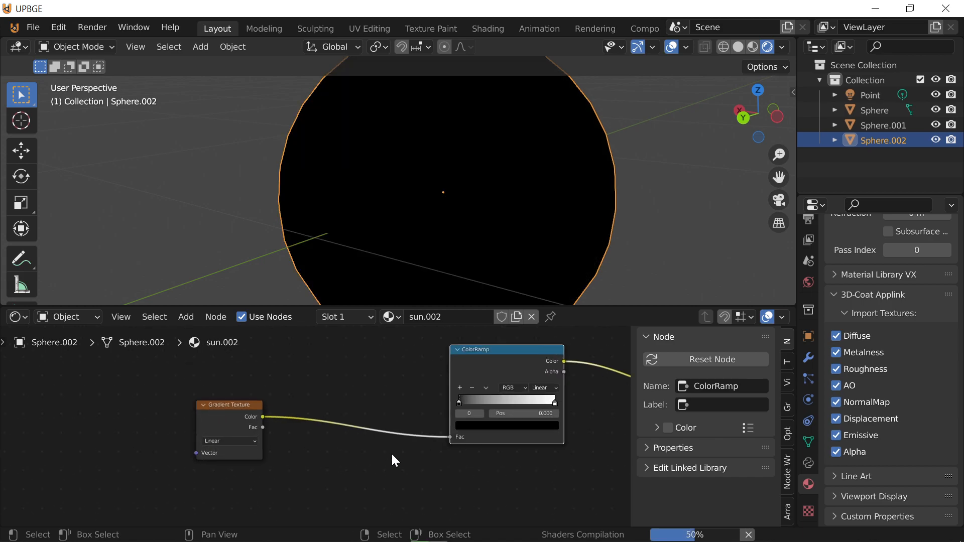
{"action": "left_click_drag", "start_coordinate": [262, 428], "coordinate": [450, 438]}
{"action": "middle_click_drag", "start_coordinate": [481, 446], "coordinate": [329, 454]}
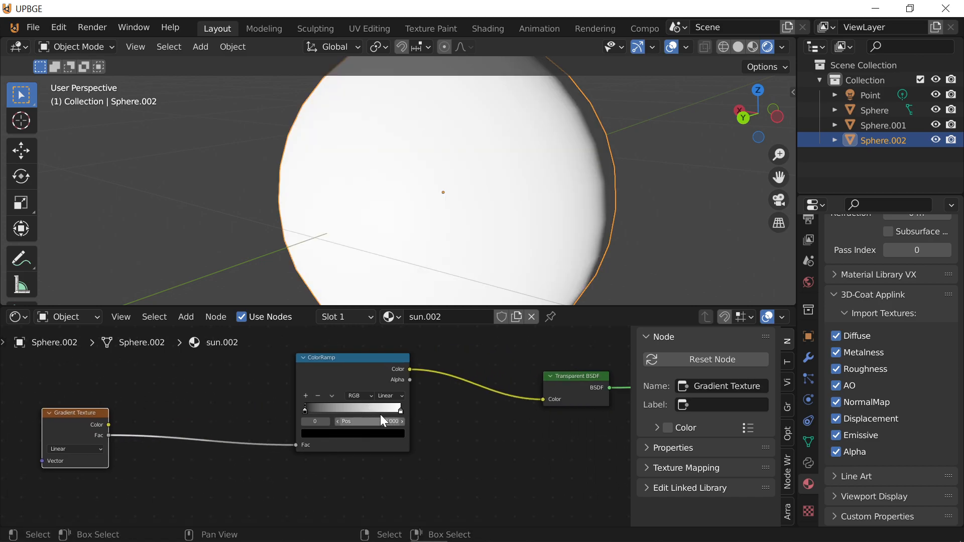
{"action": "left_click_drag", "start_coordinate": [398, 410], "coordinate": [372, 418]}
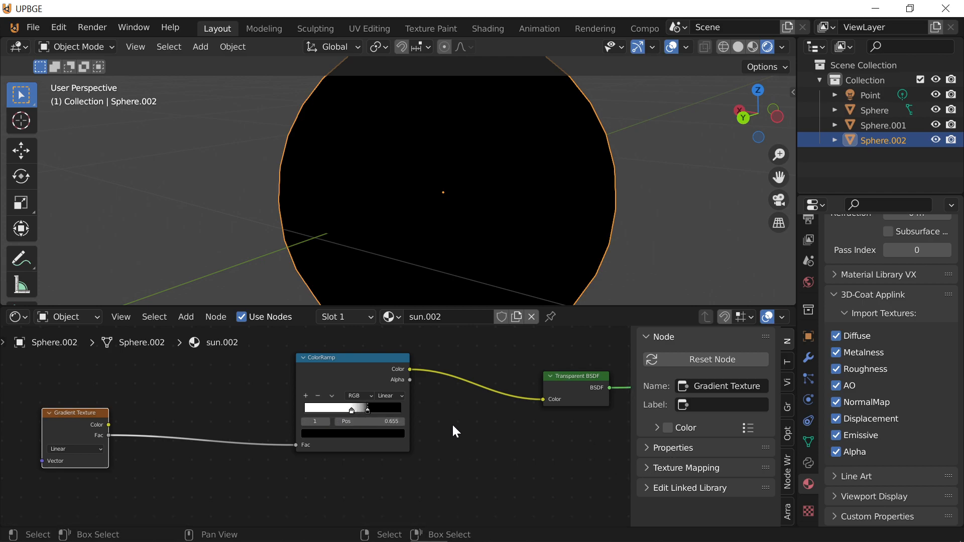
Try inserting the ColorRamp between the Transparent BSDF and the Material Output, and undo the rearrangement
{"action": "scroll", "coordinate": [452, 422], "scroll_direction": "down", "scroll_amount": 2}
{"action": "middle_click_drag", "start_coordinate": [452, 421], "coordinate": [347, 446]}
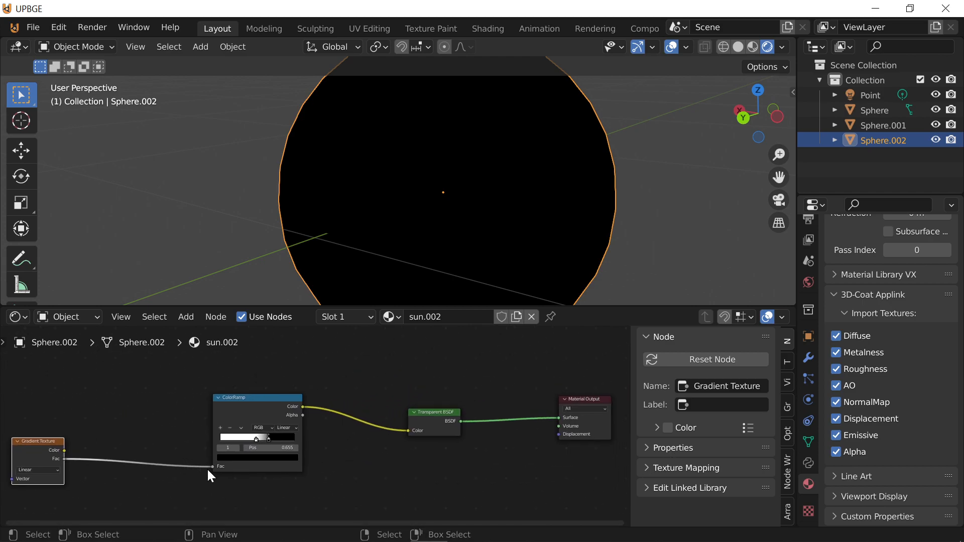
{"action": "left_click_drag", "start_coordinate": [213, 467], "coordinate": [408, 431]}
{"action": "left_click_drag", "start_coordinate": [300, 405], "coordinate": [534, 442]}
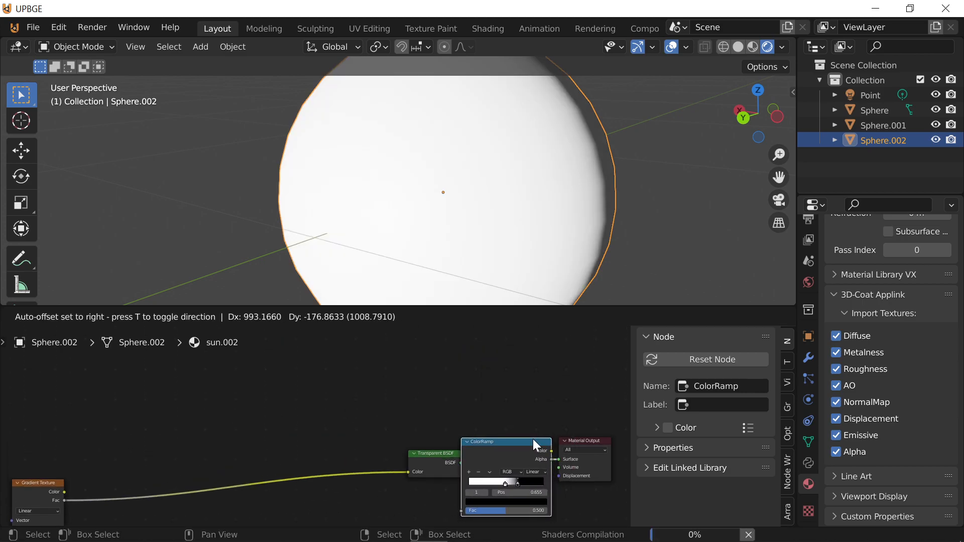
{"action": "left_click_drag", "start_coordinate": [508, 475], "coordinate": [507, 475]}
{"action": "middle_click_drag", "start_coordinate": [437, 450], "coordinate": [75, 424]}
{"action": "scroll", "coordinate": [341, 417], "scroll_direction": "up", "scroll_amount": 3}
{"action": "scroll", "coordinate": [344, 437], "scroll_direction": "up", "scroll_amount": 2}
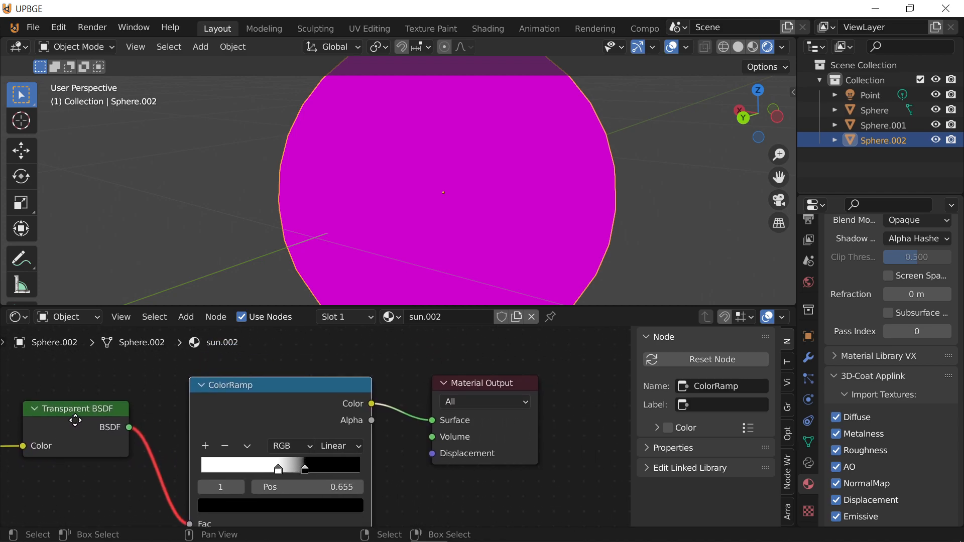
{"action": "scroll", "coordinate": [257, 442], "scroll_direction": "down", "scroll_amount": 4}
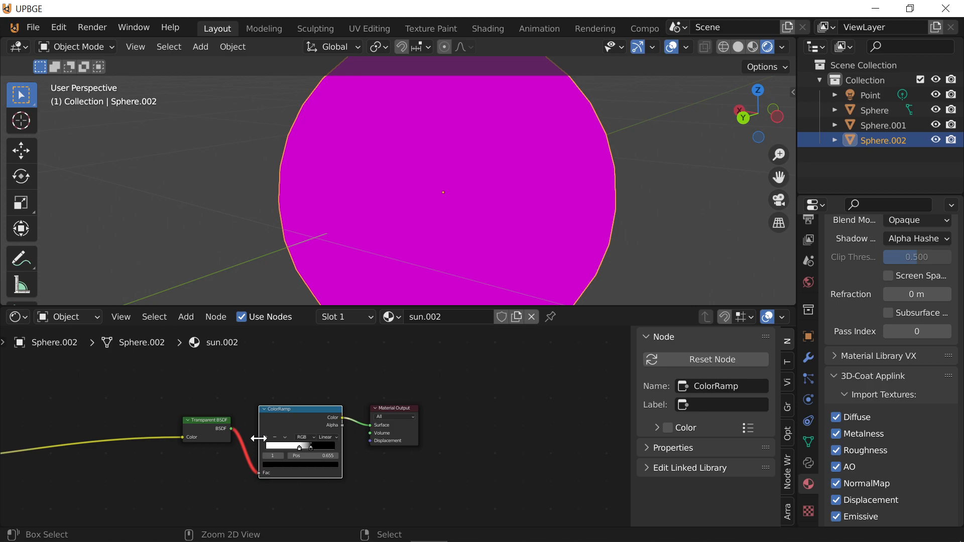
{"action": "key", "text": "ctrl+z"}
{"action": "scroll", "coordinate": [259, 438], "scroll_direction": "down", "scroll_amount": 5}
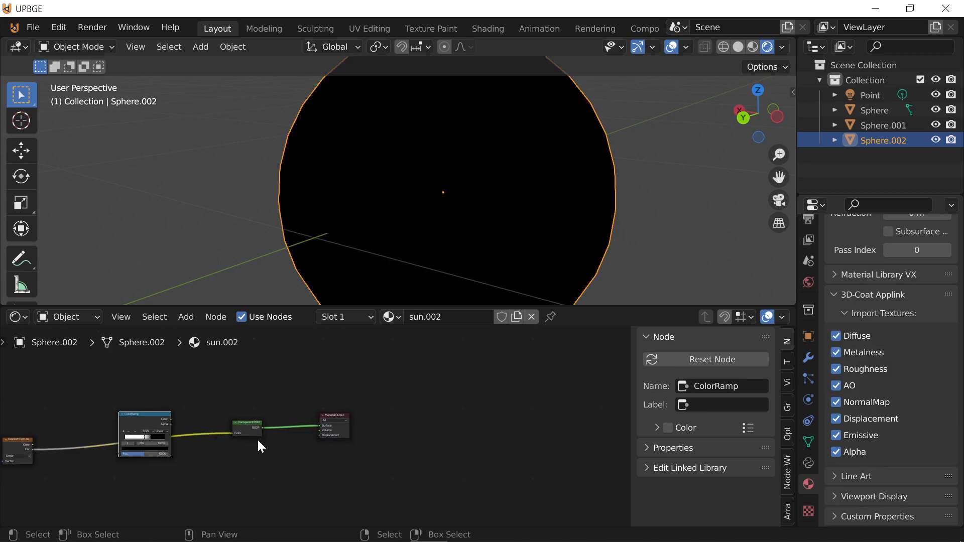
Connect the Gradient Texture's Color output to the ColorRamp's Fac input
{"action": "scroll", "coordinate": [121, 442], "scroll_direction": "up", "scroll_amount": 3}
{"action": "middle_click_drag", "start_coordinate": [120, 440], "coordinate": [400, 394]}
{"action": "left_click_drag", "start_coordinate": [334, 385], "coordinate": [340, 415]}
{"action": "scroll", "coordinate": [213, 430], "scroll_direction": "up", "scroll_amount": 5}
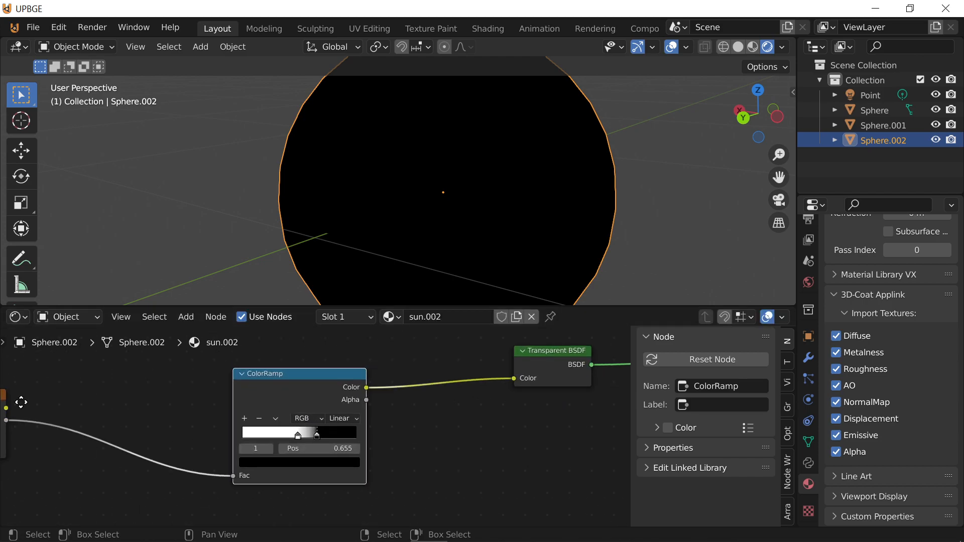
{"action": "middle_click_drag", "start_coordinate": [1, 403], "coordinate": [103, 402]}
{"action": "left_click_drag", "start_coordinate": [115, 407], "coordinate": [171, 417]}
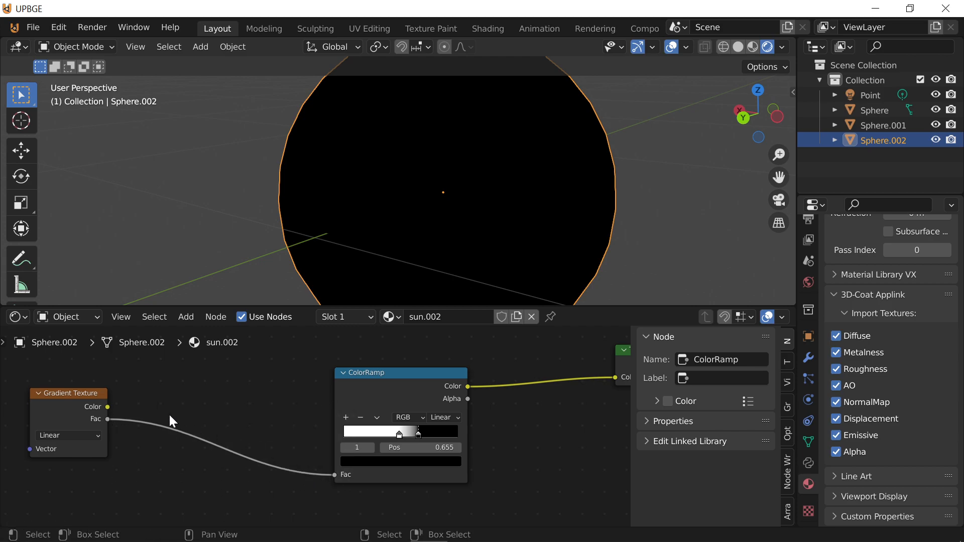
{"action": "left_click_drag", "start_coordinate": [108, 407], "coordinate": [335, 475]}
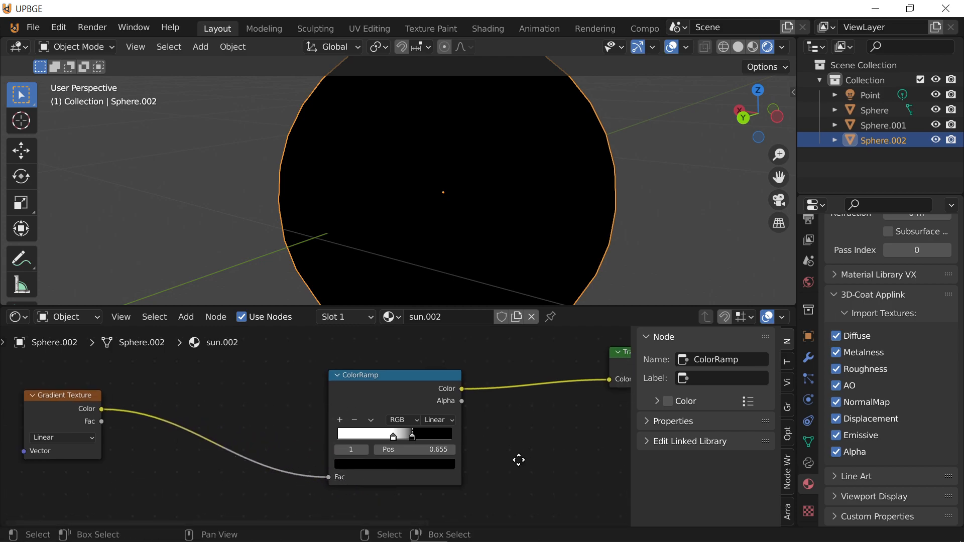
Spread the ColorRamp's stops apart, with the black stop at the far end and the white stop at 0.103
{"action": "middle_click_drag", "start_coordinate": [532, 459], "coordinate": [300, 496]}
{"action": "scroll", "coordinate": [435, 431], "scroll_direction": "up", "scroll_amount": 4}
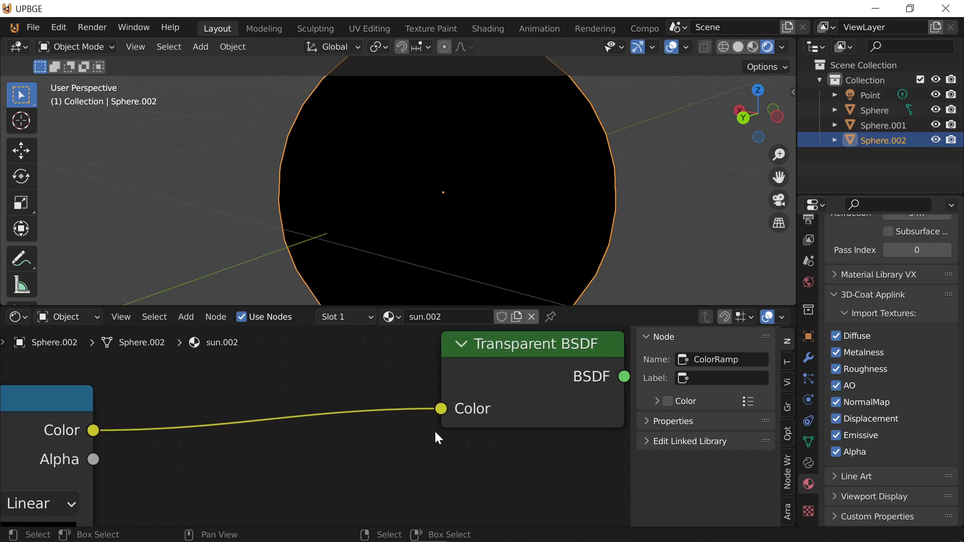
{"action": "scroll", "coordinate": [435, 431], "scroll_direction": "down", "scroll_amount": 2}
{"action": "left_click_drag", "start_coordinate": [119, 493], "coordinate": [238, 499]}
{"action": "left_click_drag", "start_coordinate": [94, 494], "coordinate": [32, 498]}
Connect the ColorRamp's Alpha output to the Transparent BSDF's Color and set the black stop to 0.642 and the white stop to 0.000
{"action": "left_click_drag", "start_coordinate": [186, 445], "coordinate": [381, 421]}
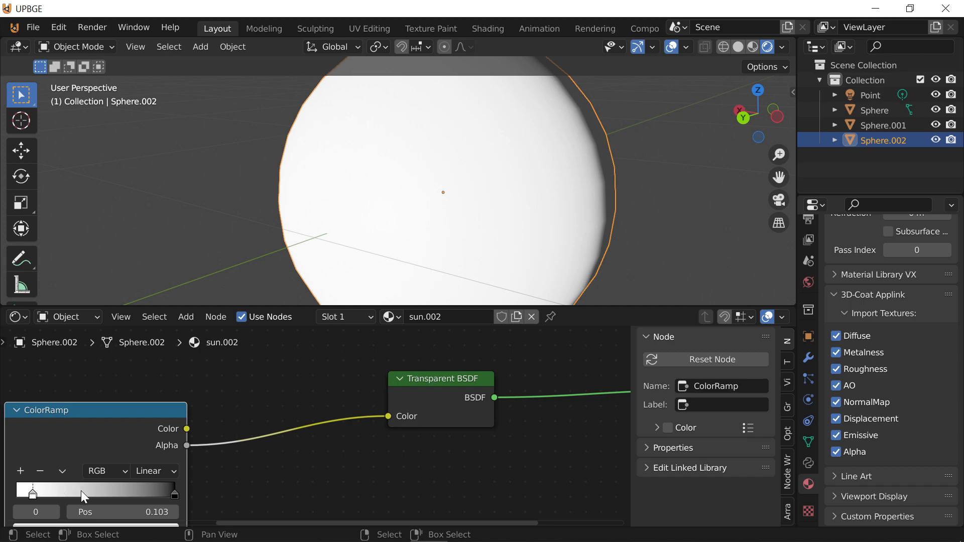
{"action": "left_click_drag", "start_coordinate": [176, 494], "coordinate": [116, 491]}
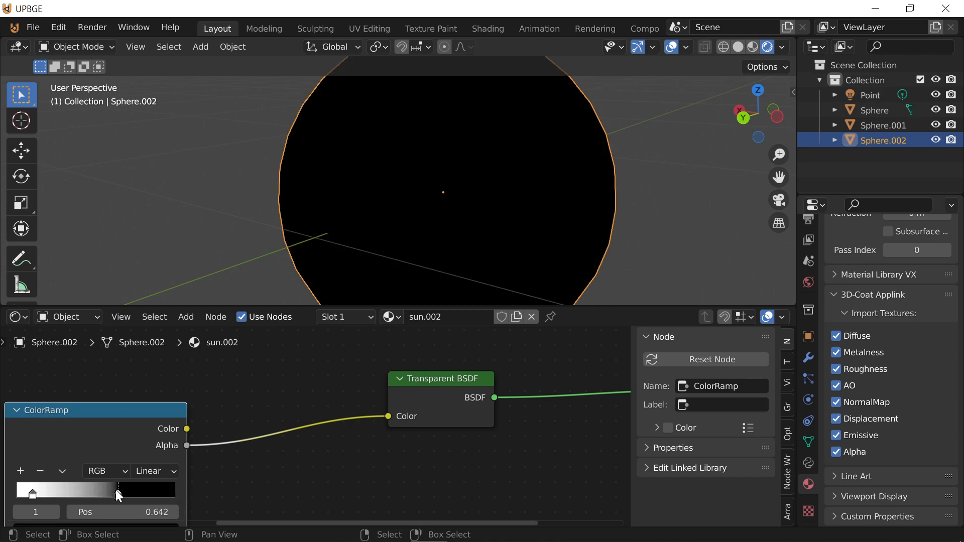
{"action": "left_click_drag", "start_coordinate": [32, 490], "coordinate": [5, 505]}
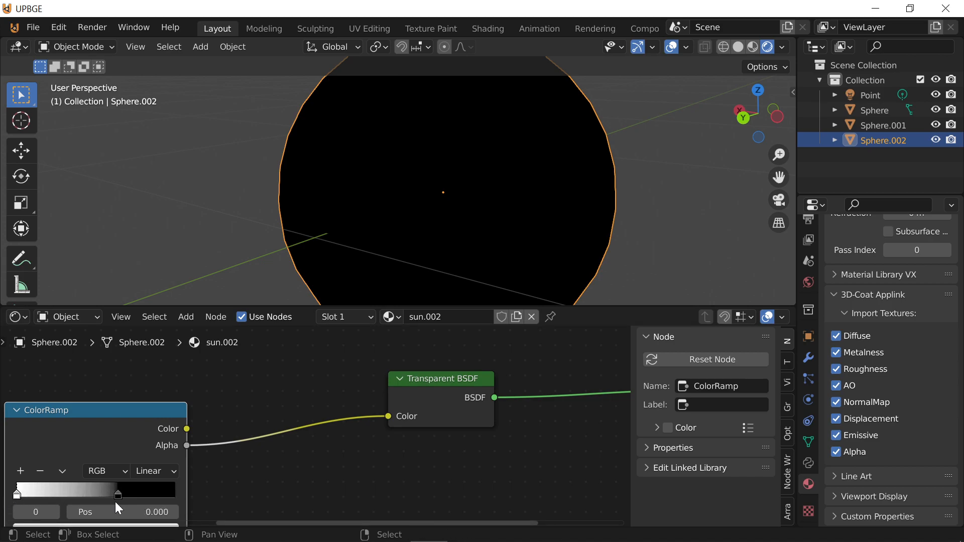
Delete the Gradient Texture node feeding the ColorRamp
{"action": "middle_click_drag", "start_coordinate": [115, 502], "coordinate": [193, 428]}
{"action": "scroll", "coordinate": [109, 464], "scroll_direction": "down", "scroll_amount": 4}
{"action": "middle_click_drag", "start_coordinate": [109, 464], "coordinate": [341, 460]}
{"action": "scroll", "coordinate": [343, 462], "scroll_direction": "up", "scroll_amount": 2}
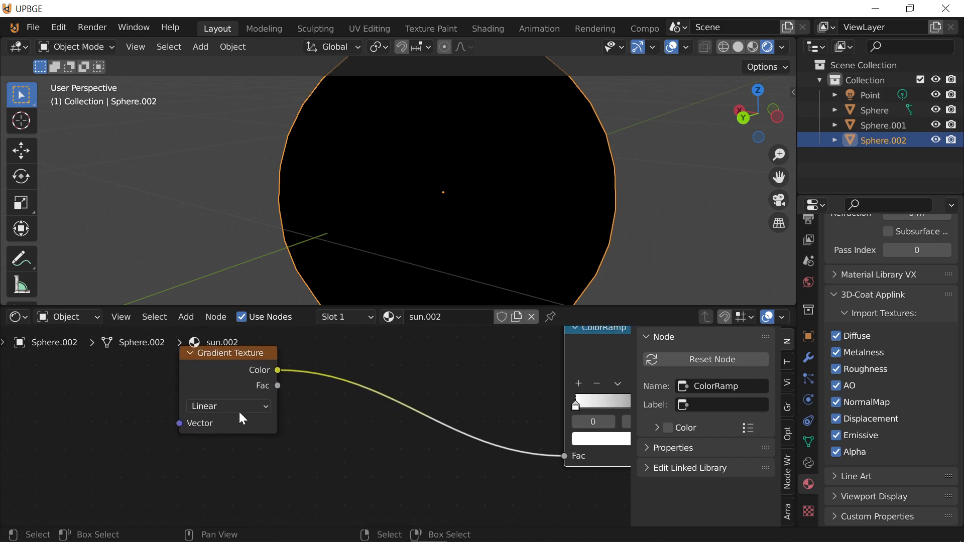
{"action": "scroll", "coordinate": [216, 424], "scroll_direction": "down", "scroll_amount": 3}
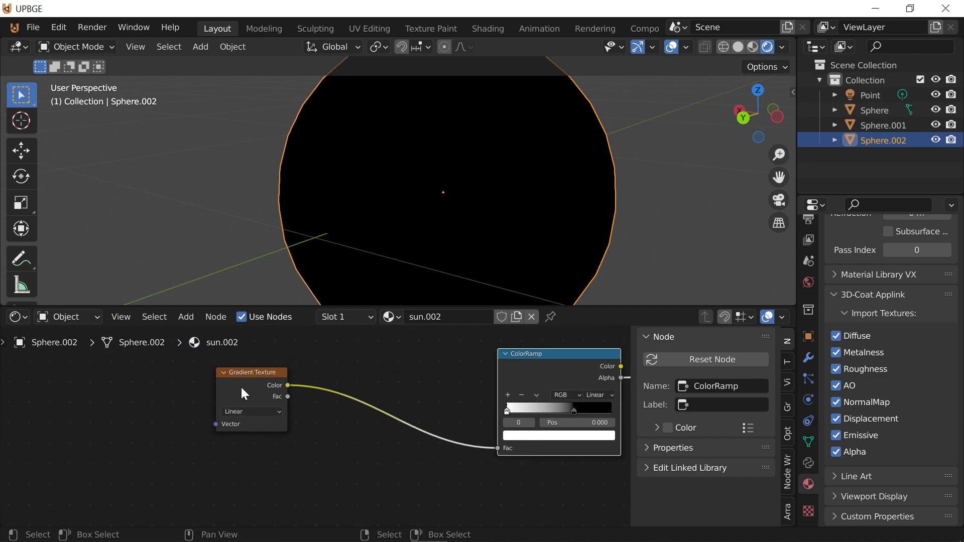
{"action": "left_click", "coordinate": [241, 385]}
{"action": "key", "text": "x"}
Reverse the ColorRamp's stops, placing black near the start and white about a third of the way along
{"action": "middle_click_drag", "start_coordinate": [275, 404], "coordinate": [615, 474]}
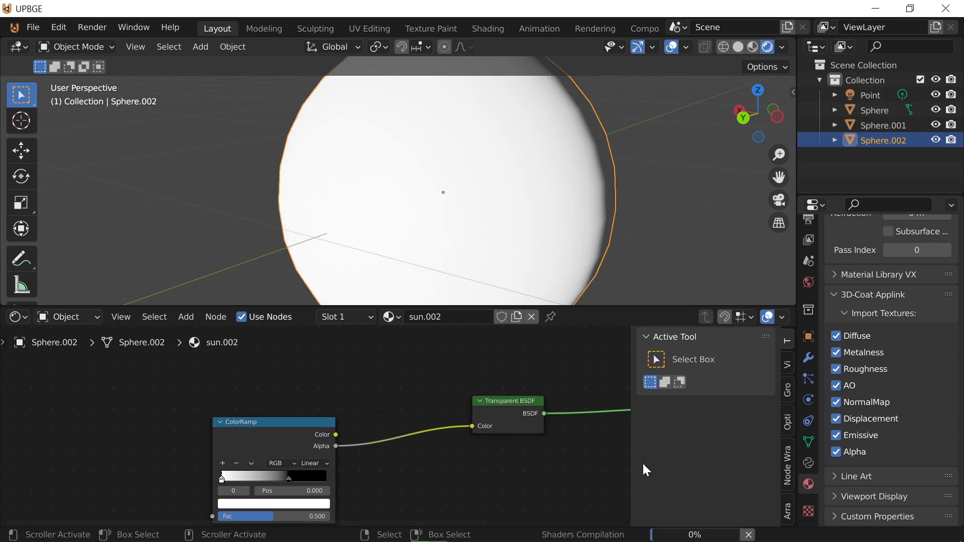
{"action": "scroll", "coordinate": [607, 461], "scroll_direction": "up", "scroll_amount": 1}
{"action": "scroll", "coordinate": [492, 448], "scroll_direction": "up", "scroll_amount": 1}
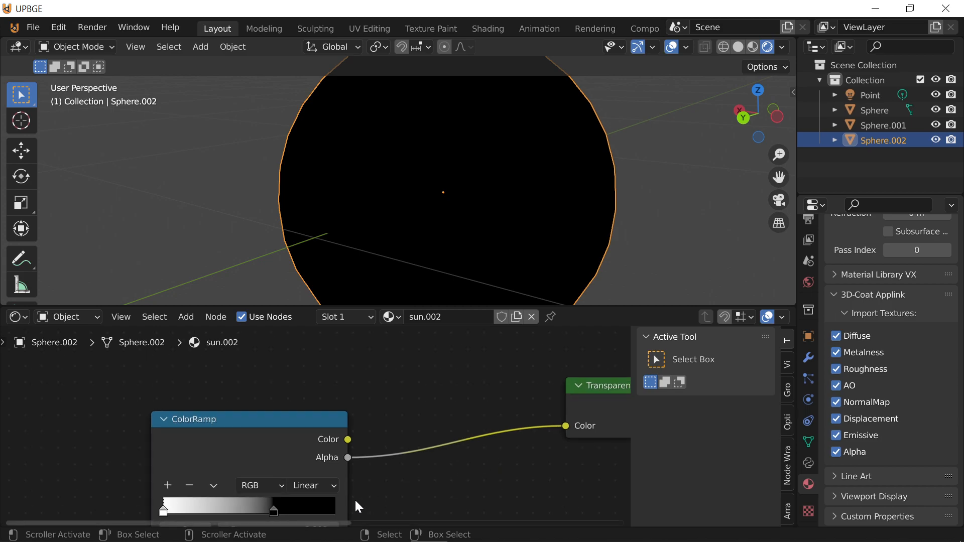
{"action": "left_click_drag", "start_coordinate": [294, 504], "coordinate": [357, 508]}
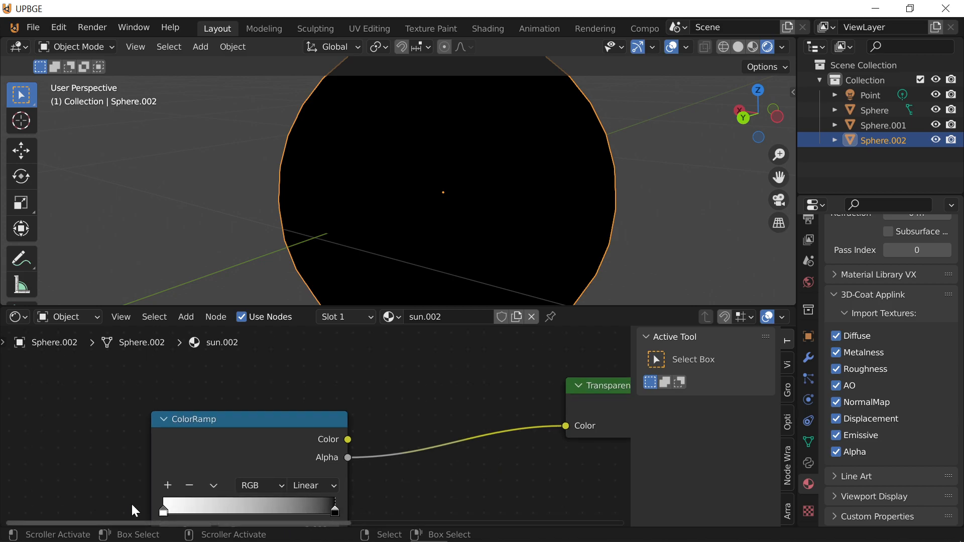
{"action": "mouse_move", "coordinate": [172, 509]}
{"action": "left_mouse_down"}
{"action": "mouse_move", "coordinate": [337, 516]}
{"action": "mouse_move", "coordinate": [182, 507]}
{"action": "left_mouse_up"}
{"action": "left_click", "coordinate": [334, 509]}
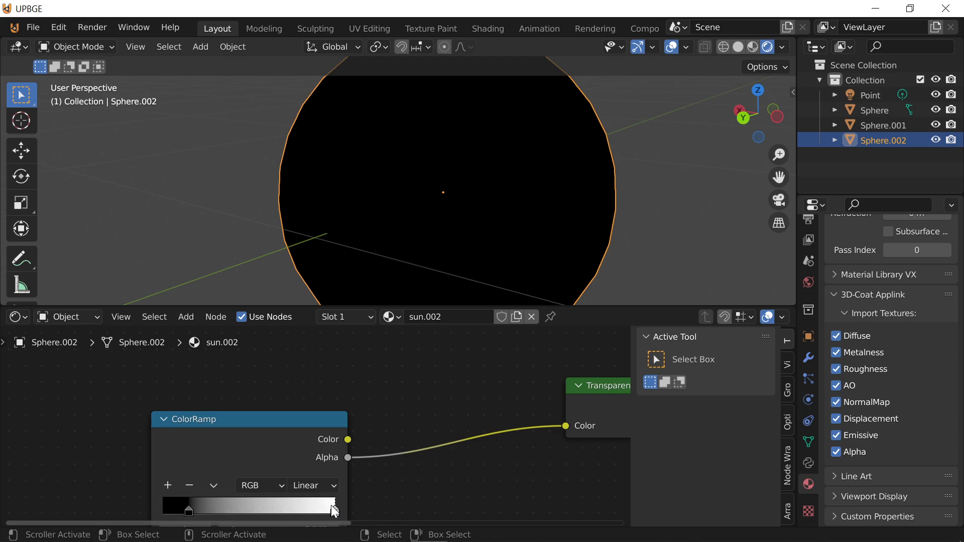
{"action": "left_click_drag", "start_coordinate": [334, 510], "coordinate": [220, 509]}
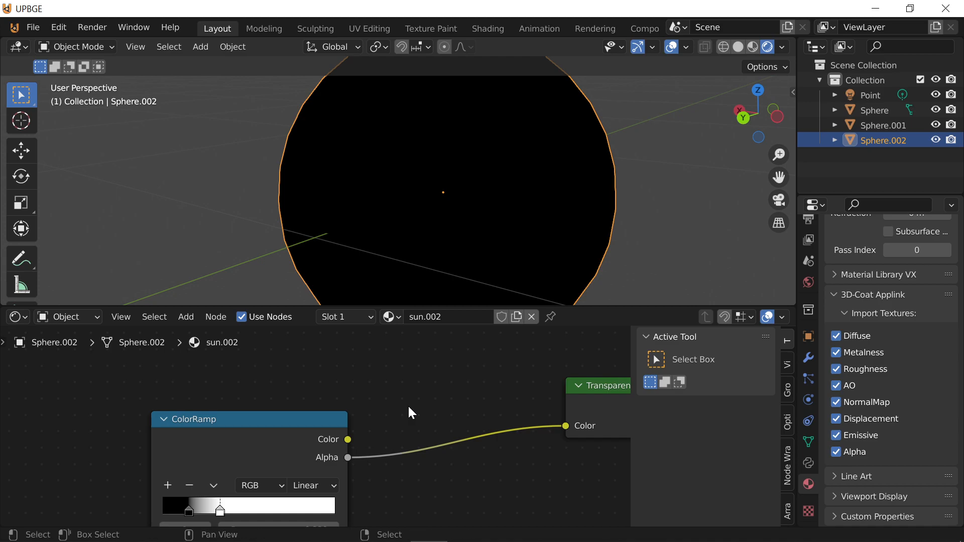
Move the Transparent BSDF's link from the Material Output's Surface input to its Volume input
{"action": "scroll", "coordinate": [427, 452], "scroll_direction": "down", "scroll_amount": 4}
{"action": "middle_click_drag", "start_coordinate": [426, 460], "coordinate": [214, 474]}
{"action": "scroll", "coordinate": [172, 481], "scroll_direction": "up", "scroll_amount": 4}
{"action": "middle_click_drag", "start_coordinate": [225, 440], "coordinate": [324, 427]}
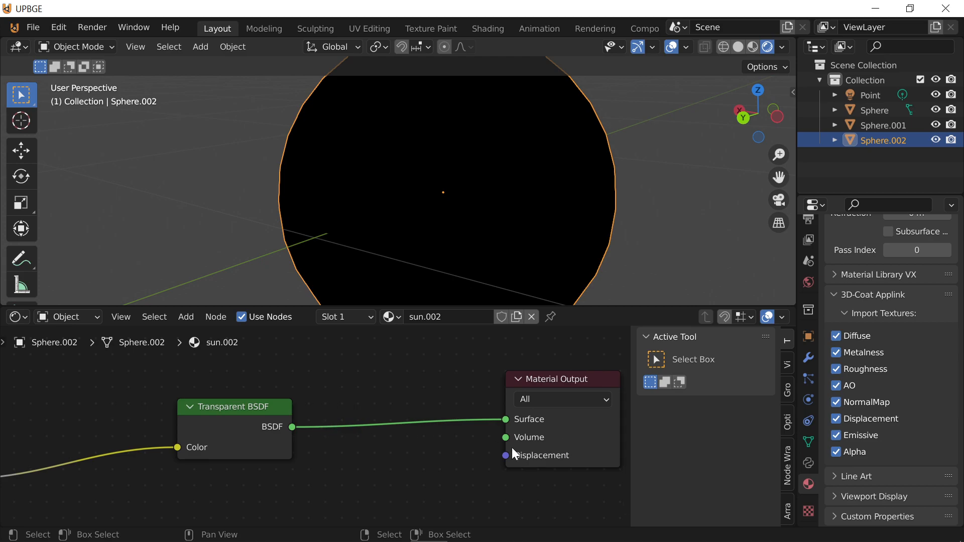
{"action": "left_click_drag", "start_coordinate": [507, 421], "coordinate": [508, 439]}
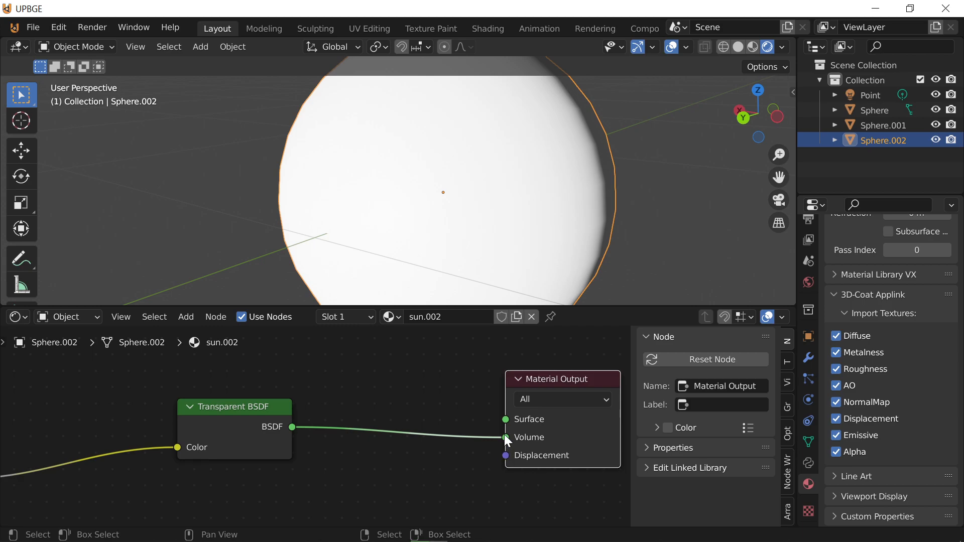
{"action": "left_click_drag", "start_coordinate": [507, 438], "coordinate": [440, 377]}
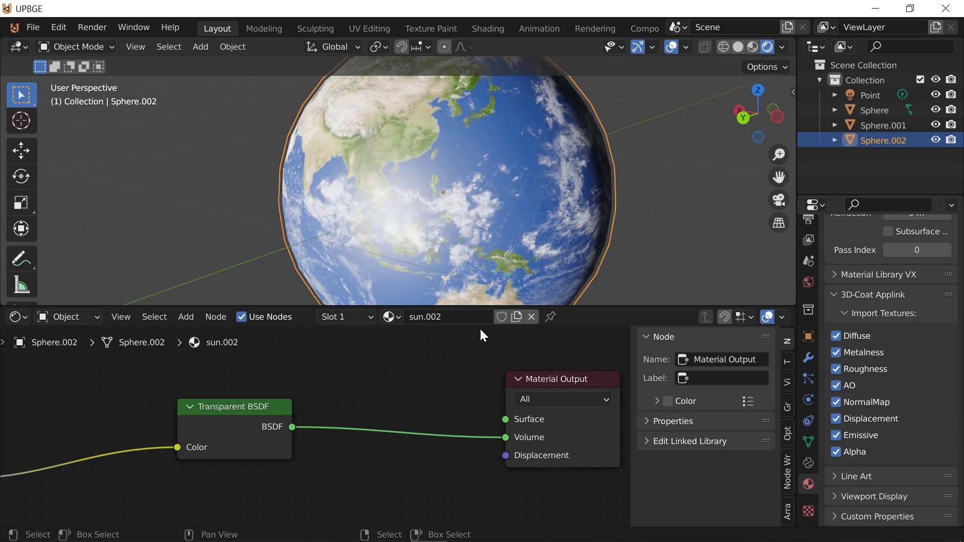
Reverse the ColorRamp's stops, placing white at 0.000 and black about halfway along the ramp
{"action": "key", "text": "s"}
{"action": "left_click", "coordinate": [549, 209]}
{"action": "middle_click_drag", "start_coordinate": [290, 478], "coordinate": [607, 456]}
{"action": "left_click_drag", "start_coordinate": [147, 510], "coordinate": [219, 509]}
{"action": "left_click_drag", "start_coordinate": [119, 505], "coordinate": [93, 512]}
{"action": "key", "text": "shift+grave"}
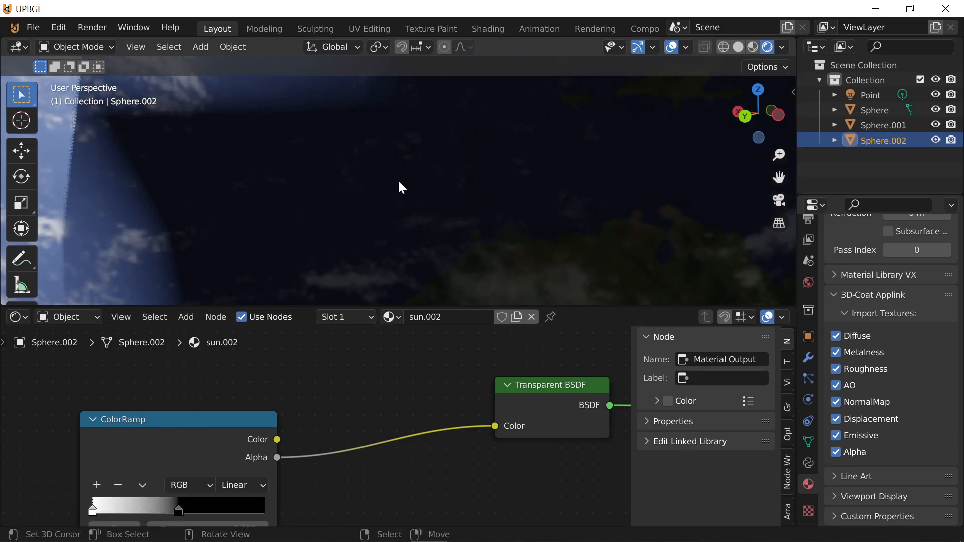
{"action": "key", "text": "Escape"}
{"action": "key", "text": "s"}
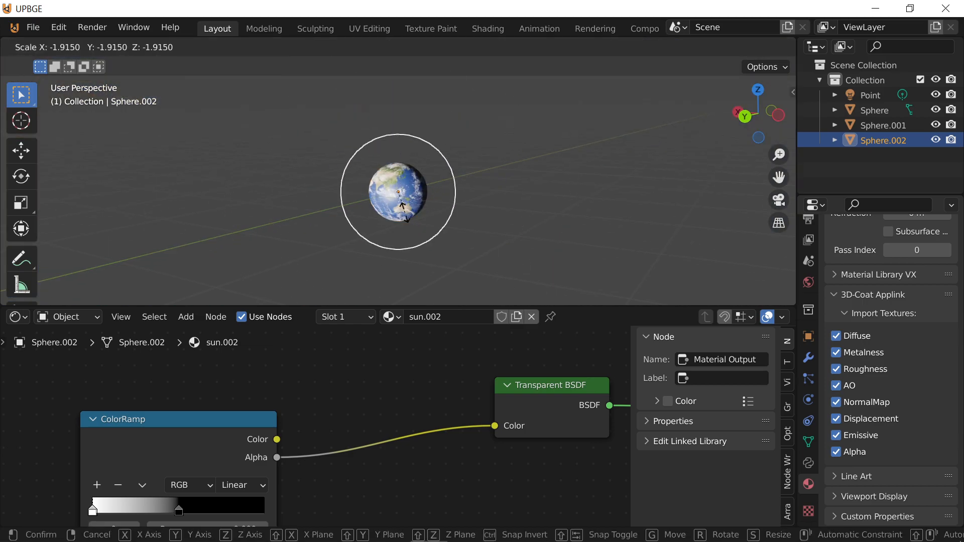
{"action": "right_click", "coordinate": [405, 213]}
{"action": "scroll", "coordinate": [271, 419], "scroll_direction": "up", "scroll_amount": 2}
{"action": "scroll", "coordinate": [268, 421], "scroll_direction": "down", "scroll_amount": 4}
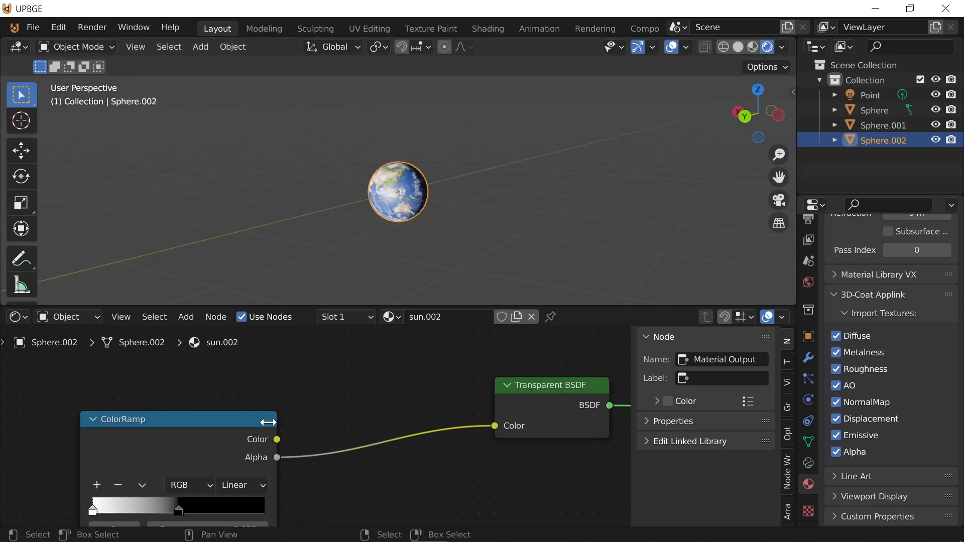
Connect the ColorRamp's Color output to the Transparent BSDF's Color, and set the black stop to 1.000 and the white stop to 0.755
{"action": "left_click_drag", "start_coordinate": [284, 438], "coordinate": [471, 425]}
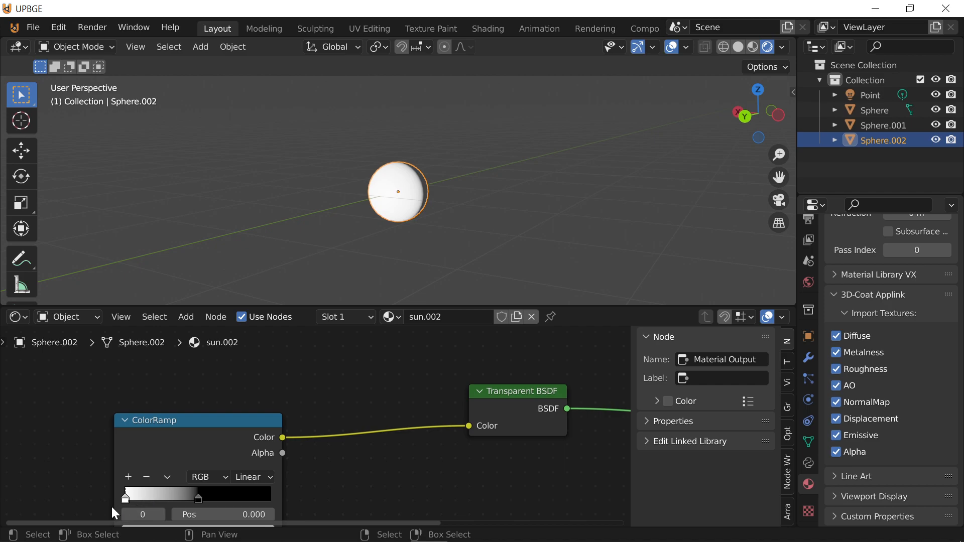
{"action": "left_click_drag", "start_coordinate": [125, 498], "coordinate": [148, 497]}
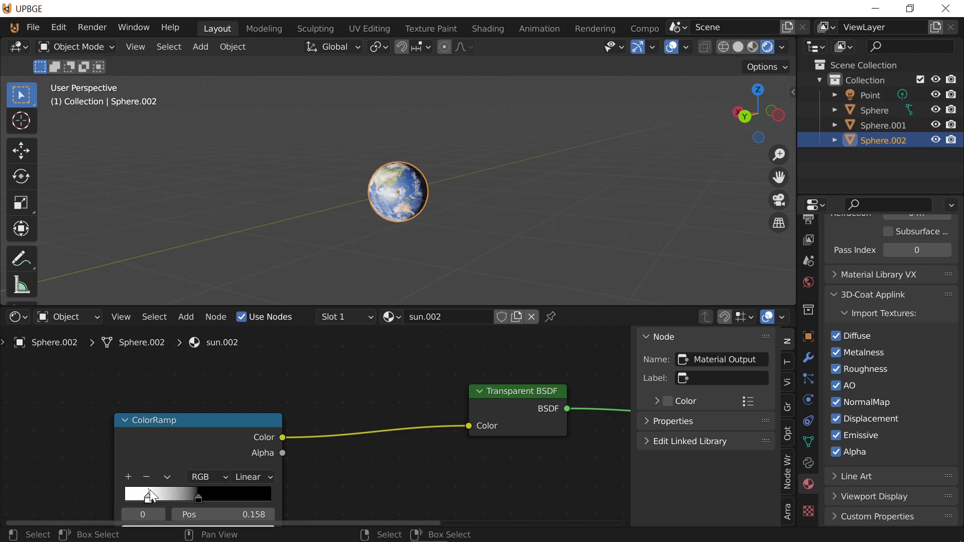
{"action": "key", "text": "shift+grave"}
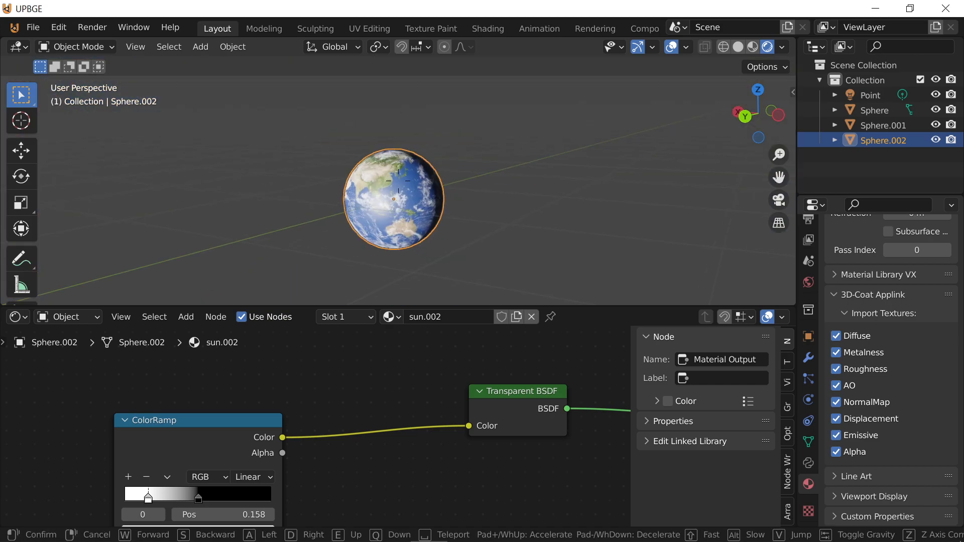
{"action": "key", "text": "w"}
{"action": "left_click", "coordinate": [547, 166]}
{"action": "key", "text": "s"}
{"action": "right_click", "coordinate": [556, 166]}
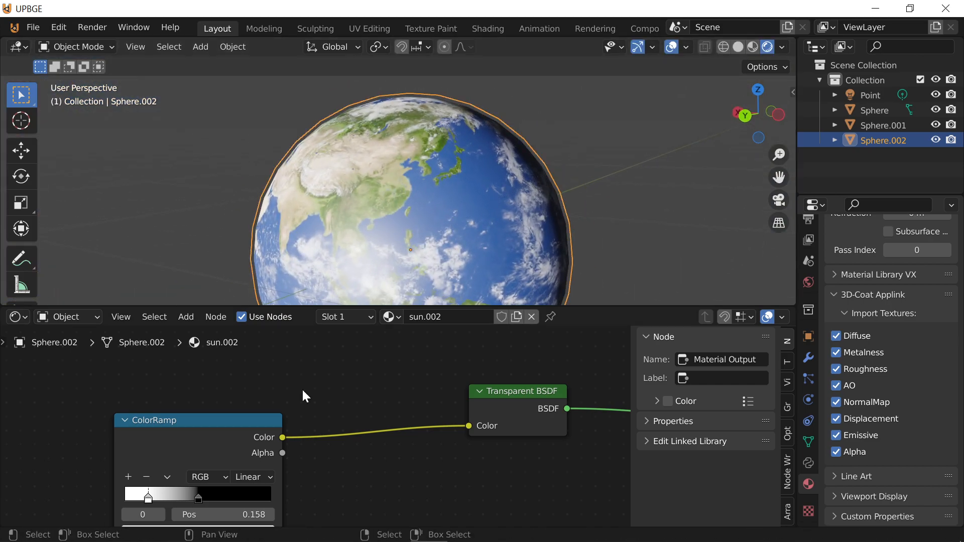
{"action": "left_click_drag", "start_coordinate": [199, 499], "coordinate": [286, 477]}
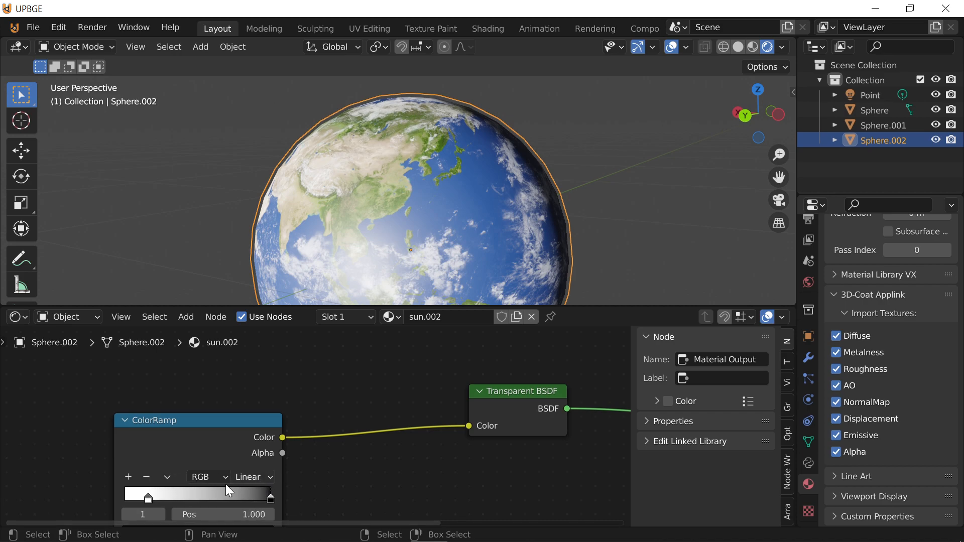
{"action": "left_click_drag", "start_coordinate": [147, 500], "coordinate": [213, 510]}
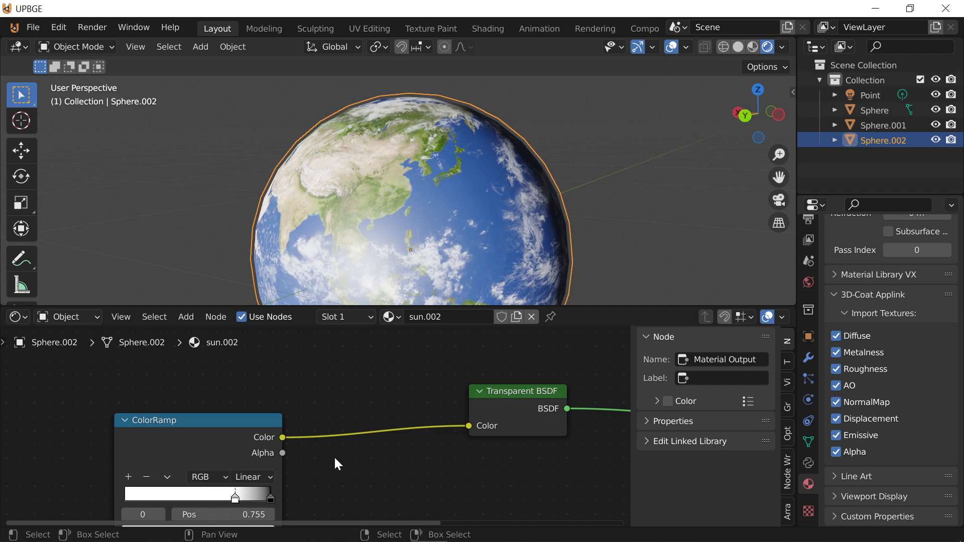
Insert a Mix Shader on the link between the Transparent BSDF and the Material Output's Volume input
{"action": "middle_click_drag", "start_coordinate": [454, 453], "coordinate": [299, 475]}
{"action": "scroll", "coordinate": [303, 478], "scroll_direction": "down", "scroll_amount": 5}
{"action": "middle_click_drag", "start_coordinate": [356, 453], "coordinate": [237, 459]}
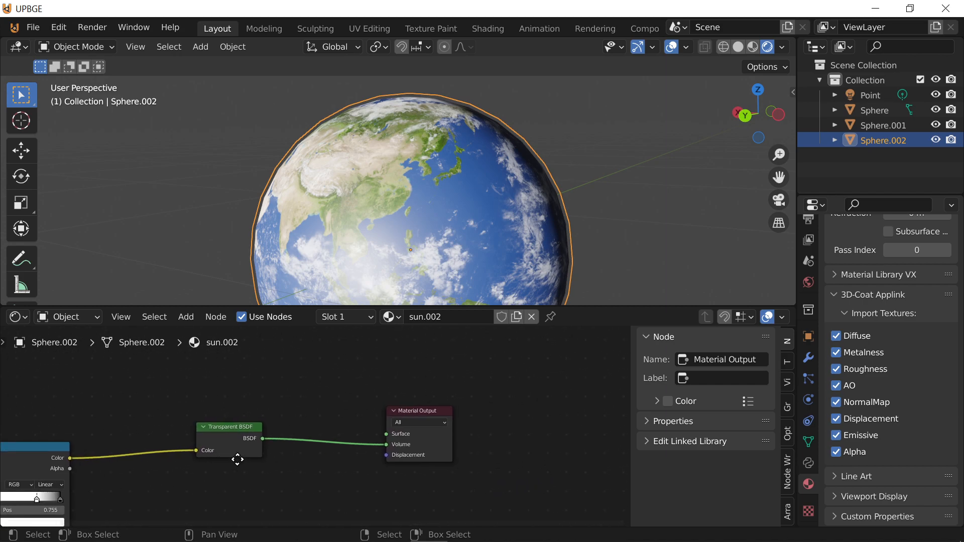
{"action": "left_click_drag", "start_coordinate": [423, 418], "coordinate": [525, 416]}
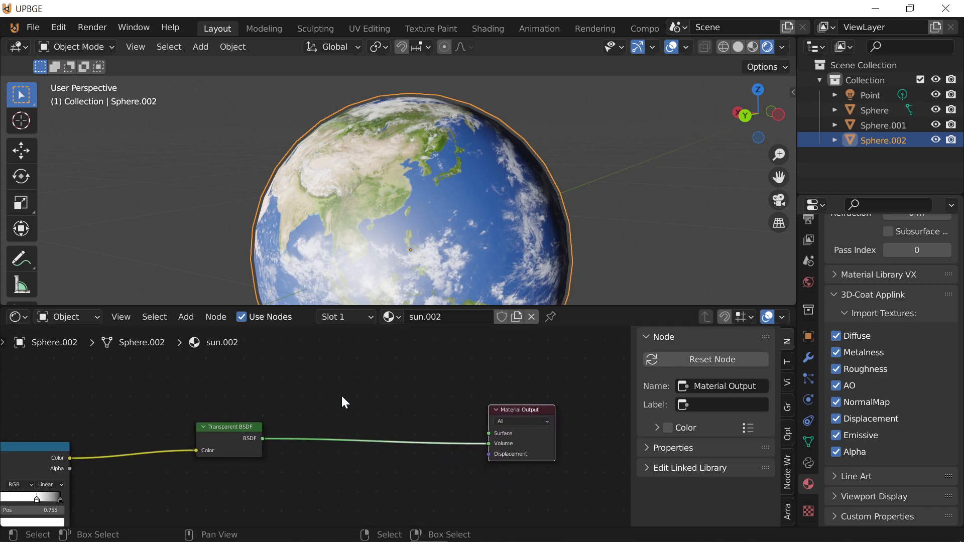
{"action": "key", "text": "F3"}
{"action": "type", "text": "mix"}
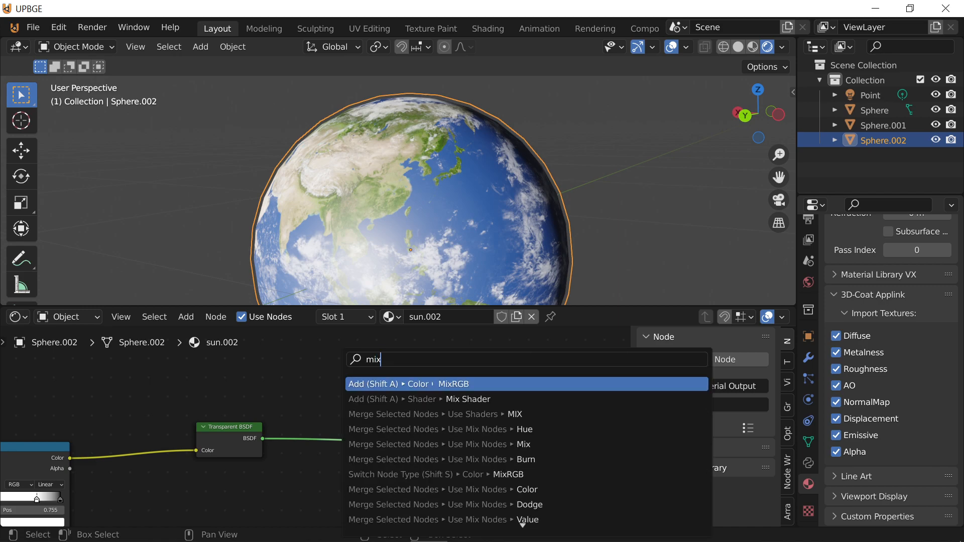
{"action": "key", "text": "Down"}
{"action": "key", "text": "Return"}
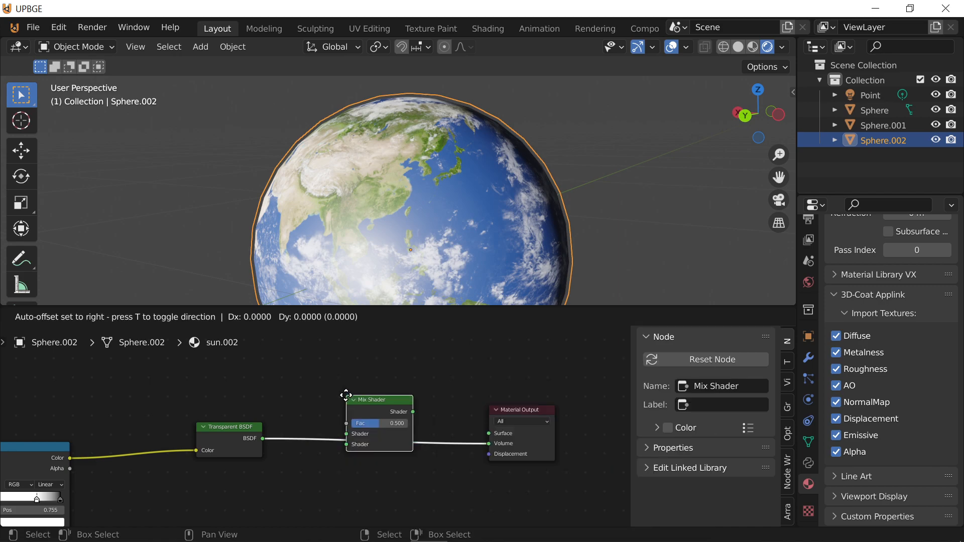
{"action": "left_click", "coordinate": [411, 426]}
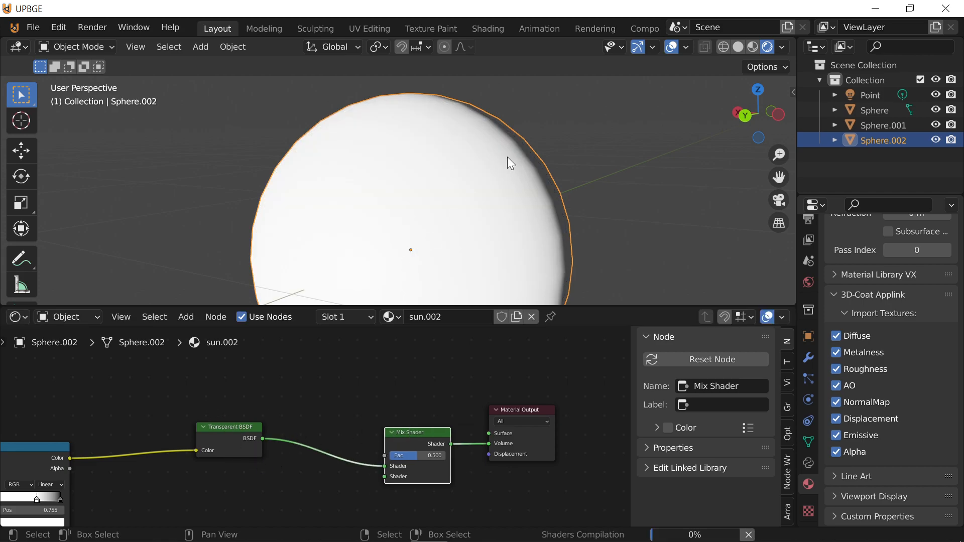
Add a Principled BSDF node below the Transparent BSDF and connect it to the Mix Shader's second Shader input
{"action": "middle_click_drag", "start_coordinate": [226, 455], "coordinate": [357, 326]}
{"action": "middle_click_drag", "start_coordinate": [75, 372], "coordinate": [176, 482]}
{"action": "left_click_drag", "start_coordinate": [232, 426], "coordinate": [185, 360]}
{"action": "left_click_drag", "start_coordinate": [444, 406], "coordinate": [389, 361]}
{"action": "middle_click_drag", "start_coordinate": [409, 418], "coordinate": [365, 405]}
{"action": "key", "text": "F3"}
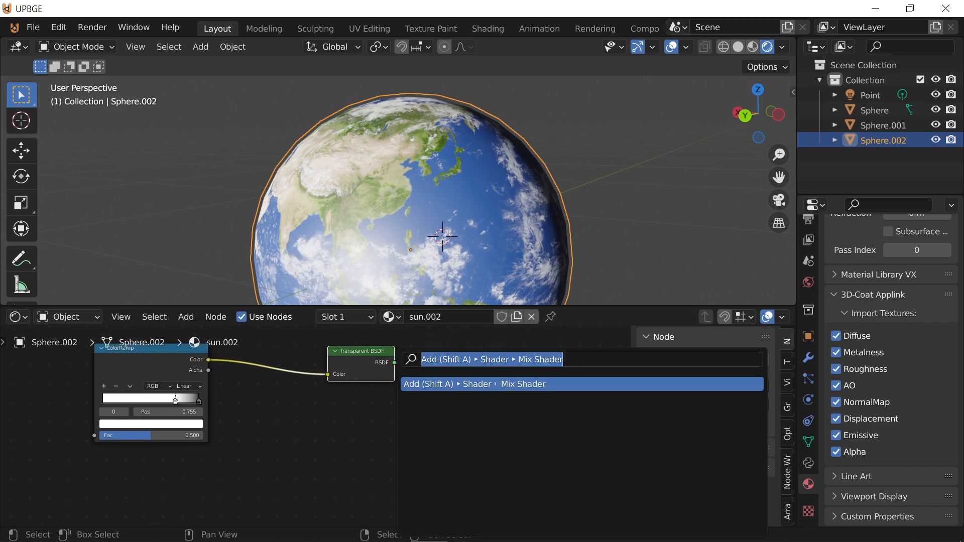
{"action": "type", "text": "pri"}
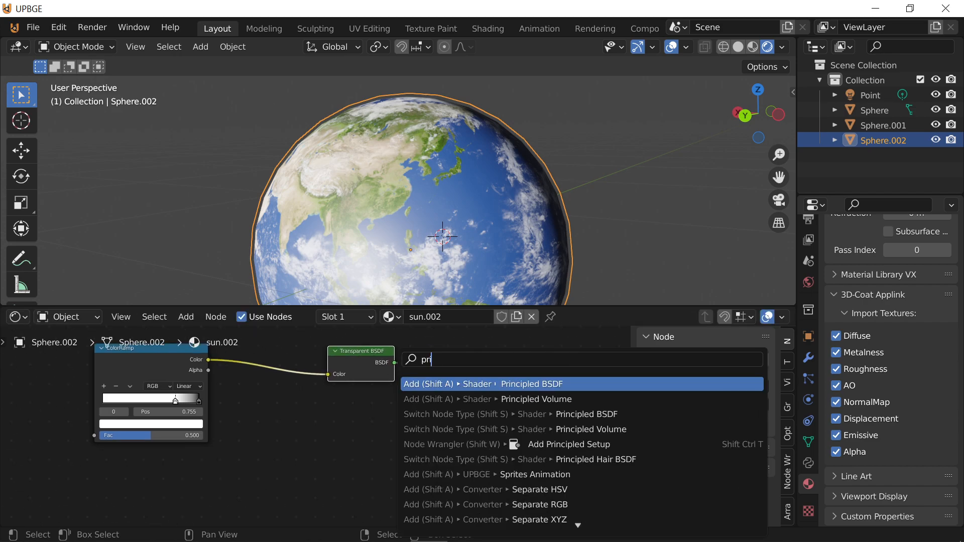
{"action": "key", "text": "Return"}
{"action": "left_click", "coordinate": [394, 441]}
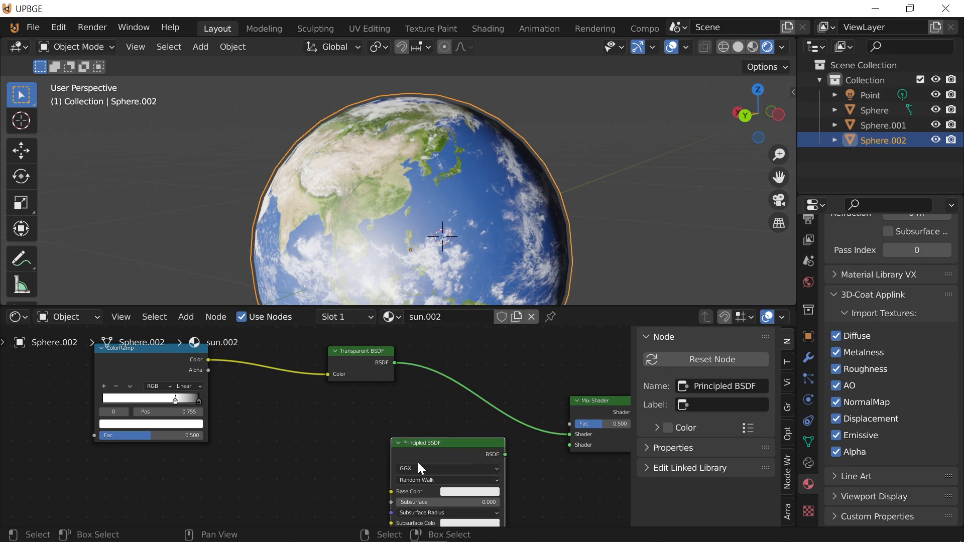
{"action": "left_click_drag", "start_coordinate": [506, 454], "coordinate": [572, 447]}
{"action": "left_click", "coordinate": [508, 457]}
{"action": "left_click_drag", "start_coordinate": [503, 454], "coordinate": [571, 445]}
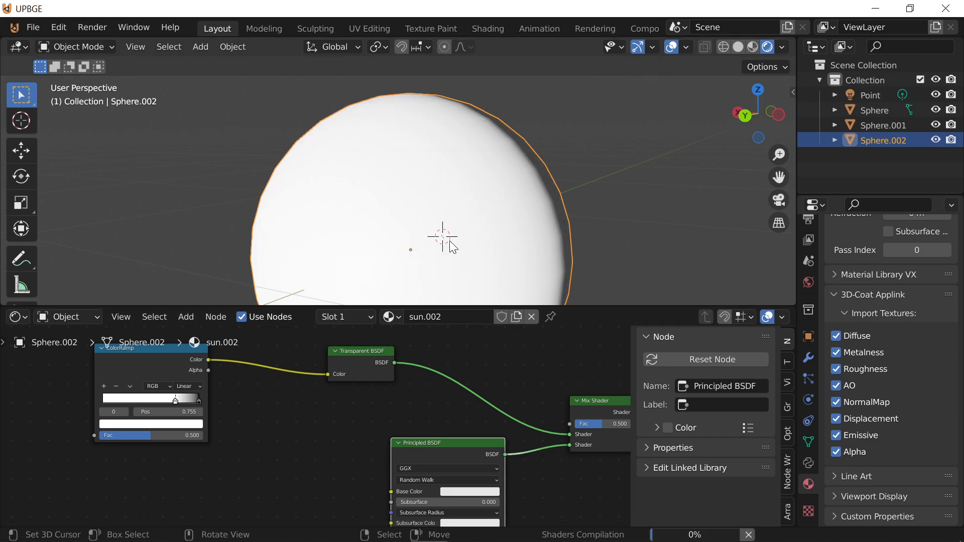
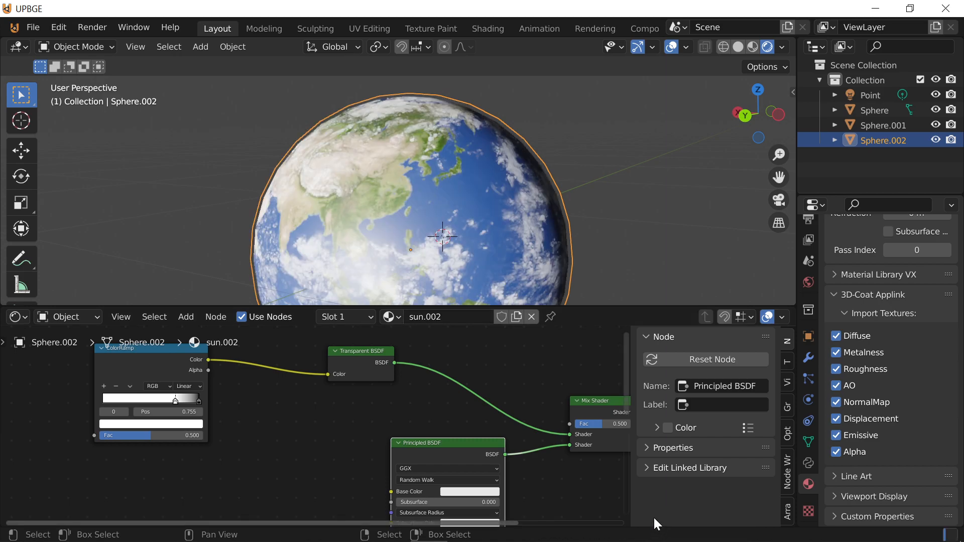
Move the Material Output farther from the Mix Shader and place a duplicate of the Mix Shader below the original
{"action": "key", "text": "s"}
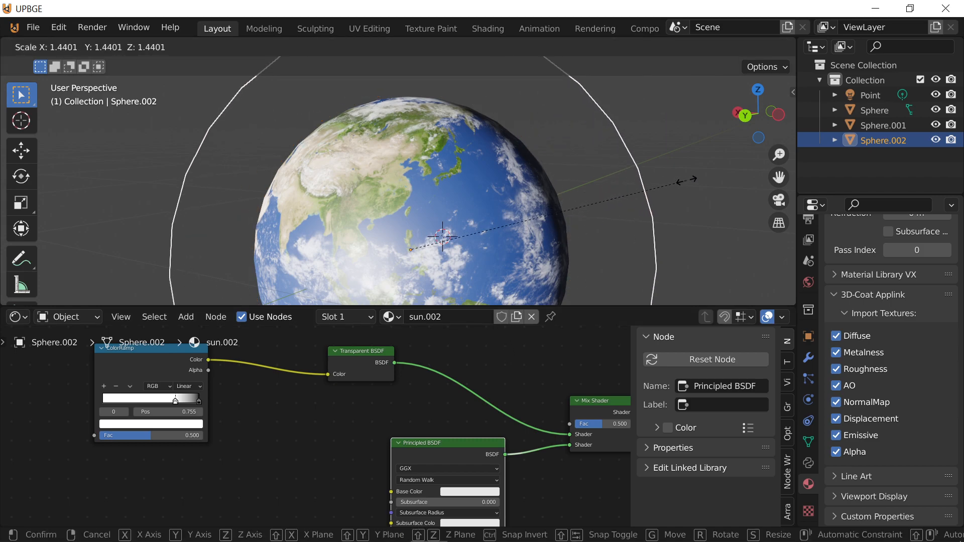
{"action": "right_click", "coordinate": [545, 329]}
{"action": "middle_click_drag", "start_coordinate": [495, 447], "coordinate": [86, 447]}
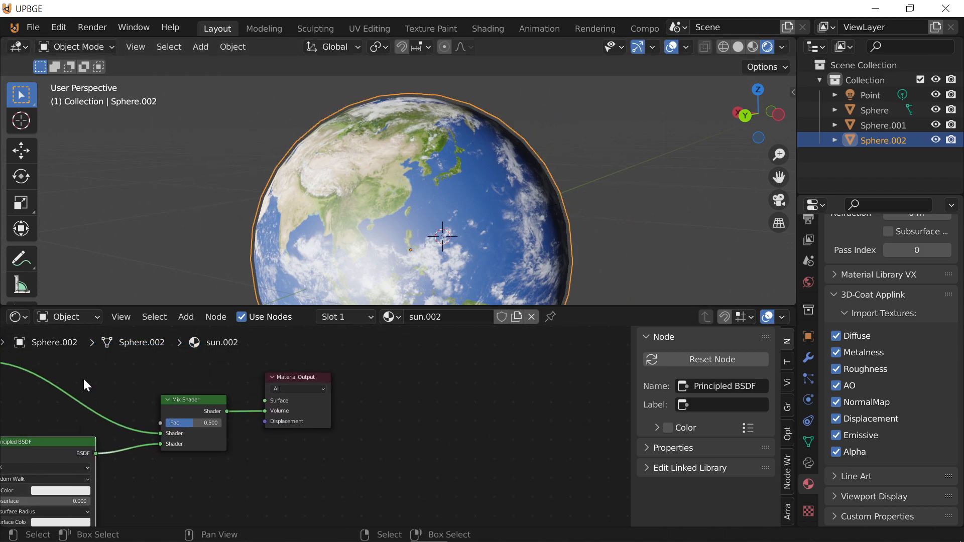
{"action": "left_click_drag", "start_coordinate": [306, 377], "coordinate": [404, 378]}
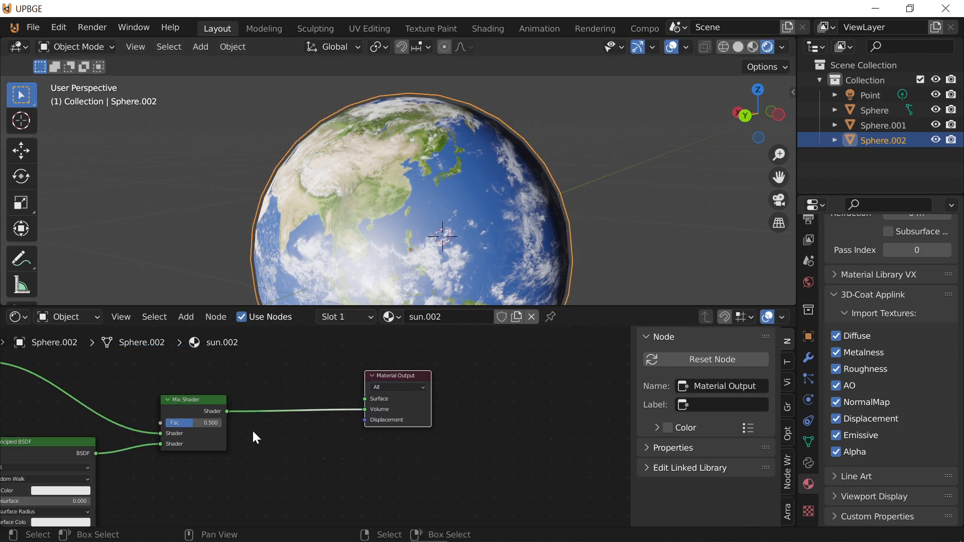
{"action": "scroll", "coordinate": [152, 439], "scroll_direction": "up", "scroll_amount": 1}
{"action": "left_click", "coordinate": [167, 391]}
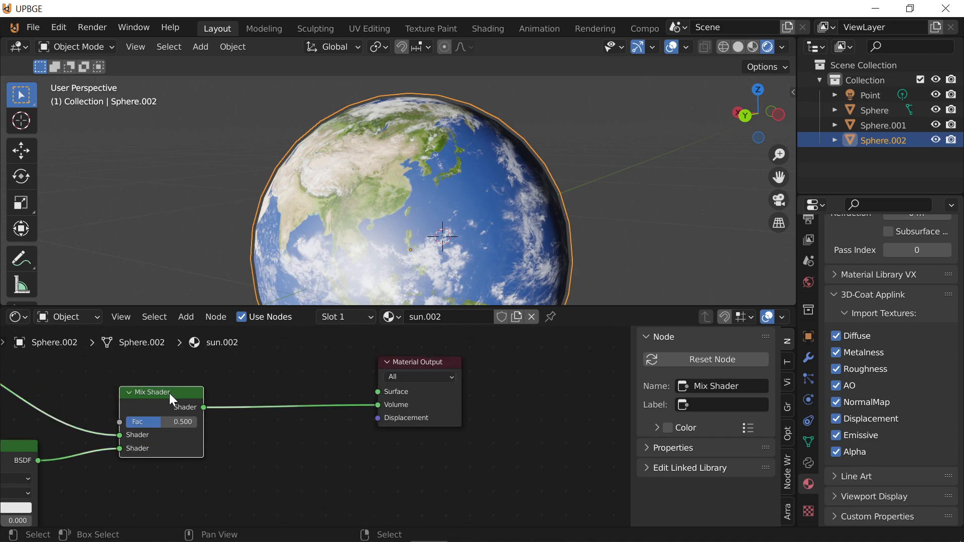
{"action": "key", "text": "shift+d"}
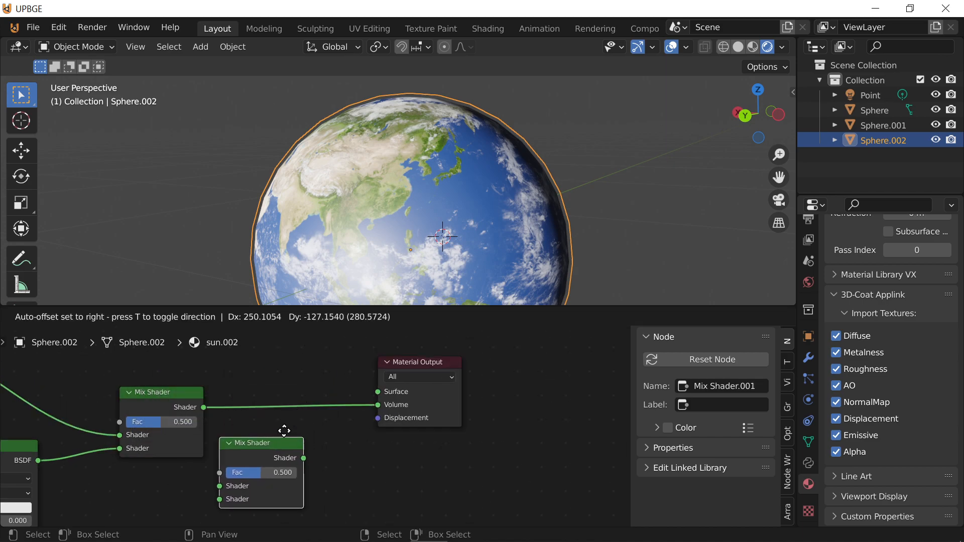
{"action": "left_click", "coordinate": [281, 439]}
Reroute the Principled BSDF from the original Mix Shader to the duplicate's first Shader input
{"action": "left_click_drag", "start_coordinate": [116, 447], "coordinate": [217, 502]}
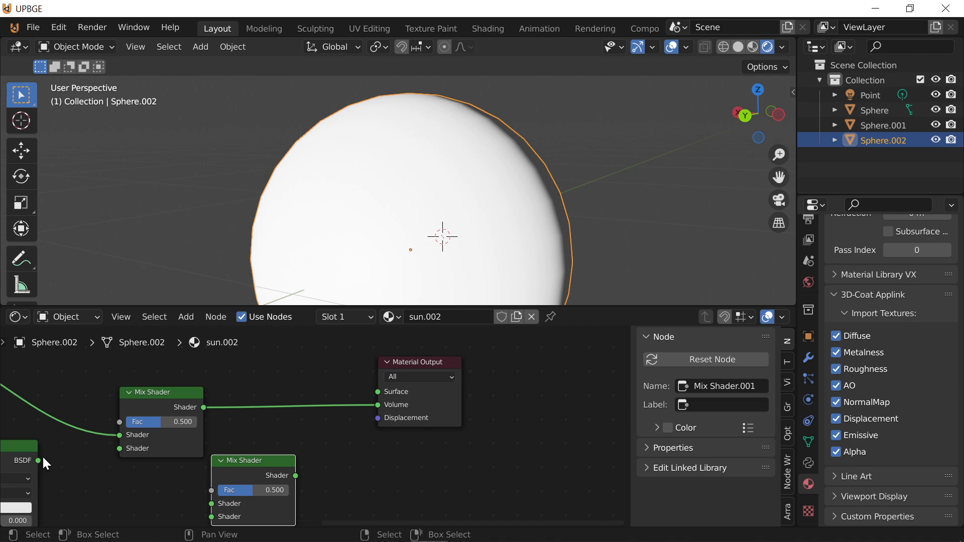
{"action": "left_click_drag", "start_coordinate": [39, 459], "coordinate": [213, 402]}
{"action": "middle_click_drag", "start_coordinate": [239, 388], "coordinate": [169, 468]}
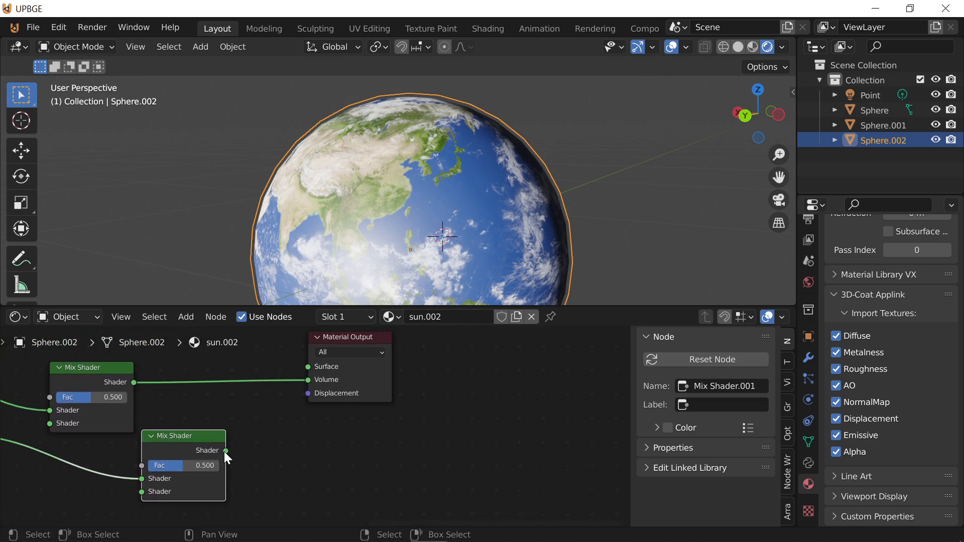
Link the Principled BSDF directly to the Material Output's Surface input and delete the duplicate Mix Shader
{"action": "left_click_drag", "start_coordinate": [142, 479], "coordinate": [308, 367]}
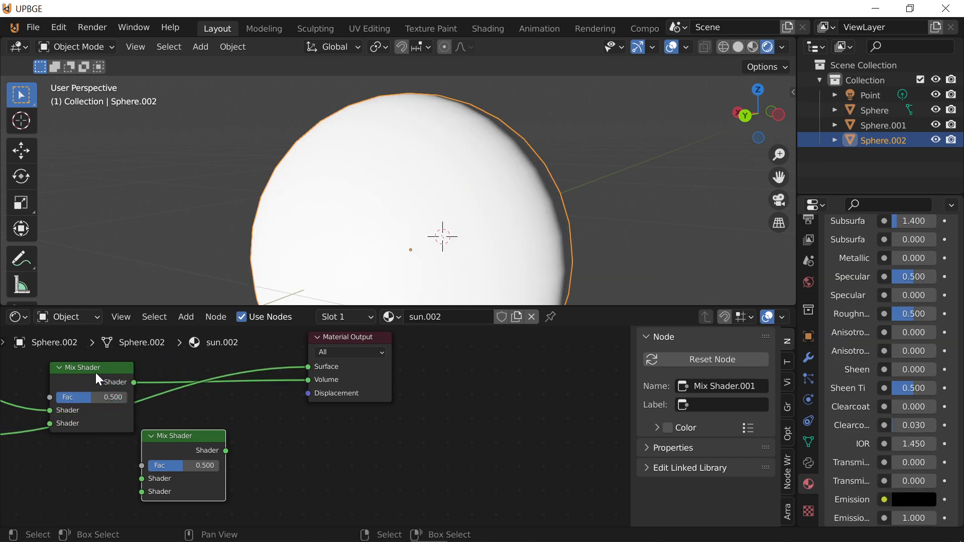
{"action": "middle_click_drag", "start_coordinate": [115, 373], "coordinate": [222, 374]}
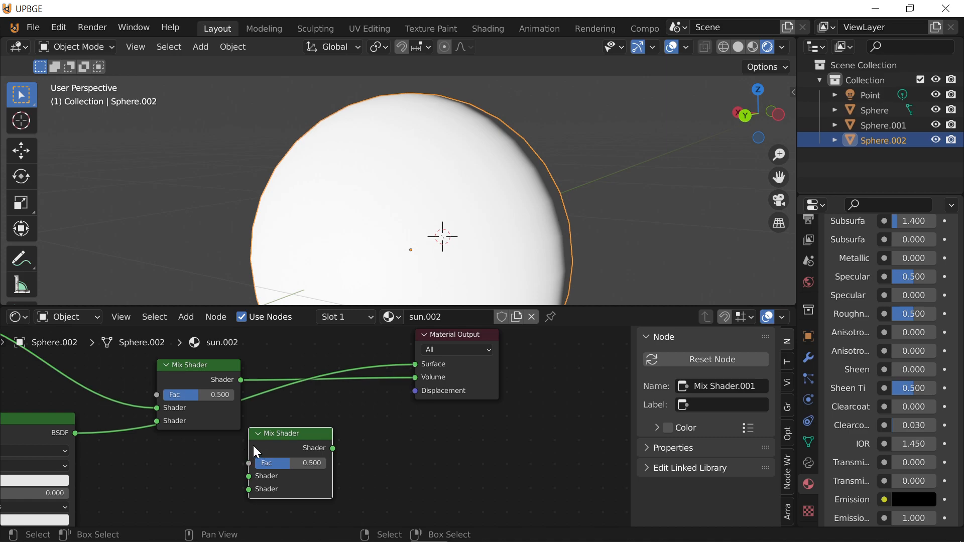
{"action": "key", "text": "x"}
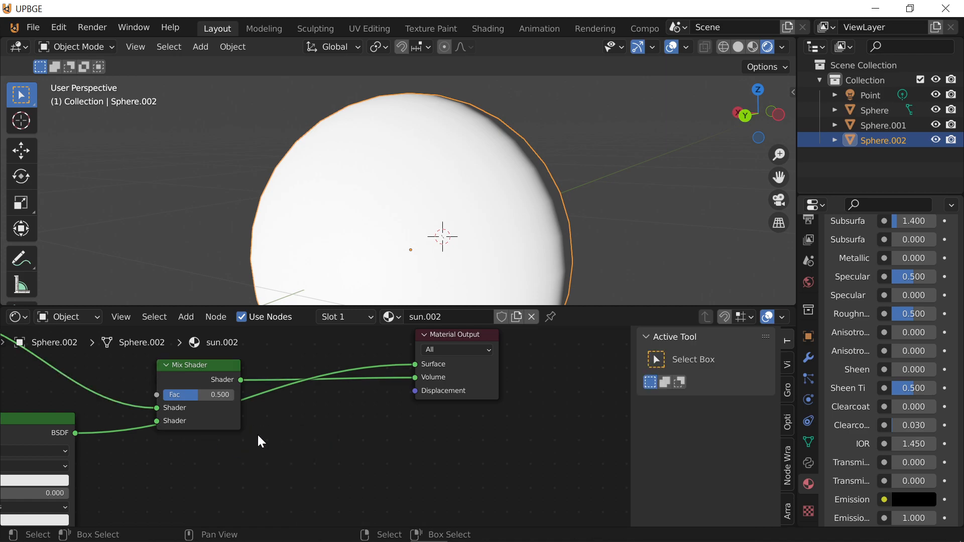
Bypass the Mix Shader by linking the Transparent BSDF to the Material Output's Surface and the Principled BSDF to its Volume
{"action": "left_click_drag", "start_coordinate": [158, 407], "coordinate": [421, 367]}
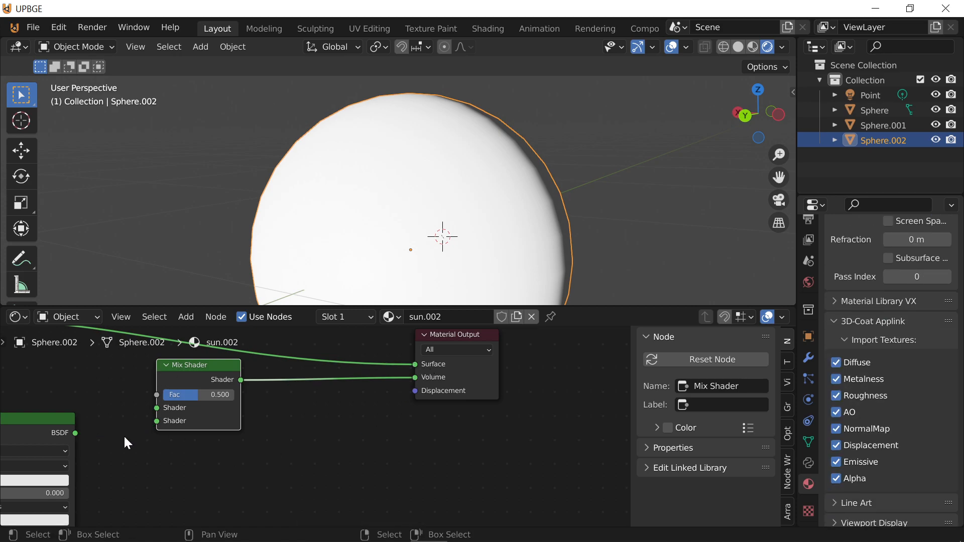
{"action": "mouse_move", "coordinate": [83, 435]}
{"action": "left_mouse_down"}
{"action": "mouse_move", "coordinate": [413, 408]}
{"action": "mouse_move", "coordinate": [430, 369]}
{"action": "mouse_move", "coordinate": [397, 403]}
{"action": "mouse_move", "coordinate": [404, 376]}
{"action": "mouse_move", "coordinate": [419, 380]}
{"action": "left_mouse_up"}
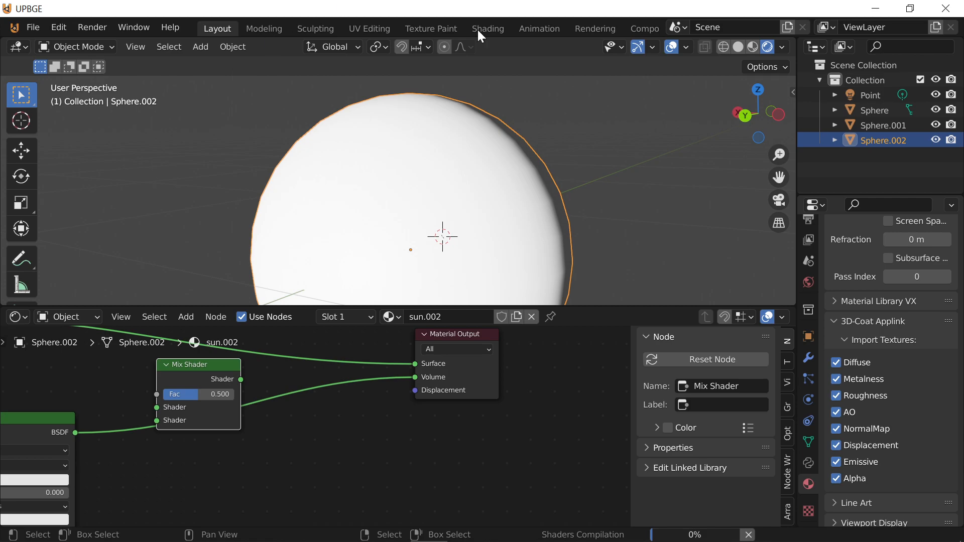
Set the Principled BSDF's Base Color to full white with V at 1.000
{"action": "scroll", "coordinate": [314, 451], "scroll_direction": "up", "scroll_amount": 3}
{"action": "scroll", "coordinate": [313, 451], "scroll_direction": "down", "scroll_amount": 3}
{"action": "middle_click_drag", "start_coordinate": [203, 436], "coordinate": [448, 389]}
{"action": "scroll", "coordinate": [309, 433], "scroll_direction": "up", "scroll_amount": 1}
{"action": "left_click", "coordinate": [256, 434]}
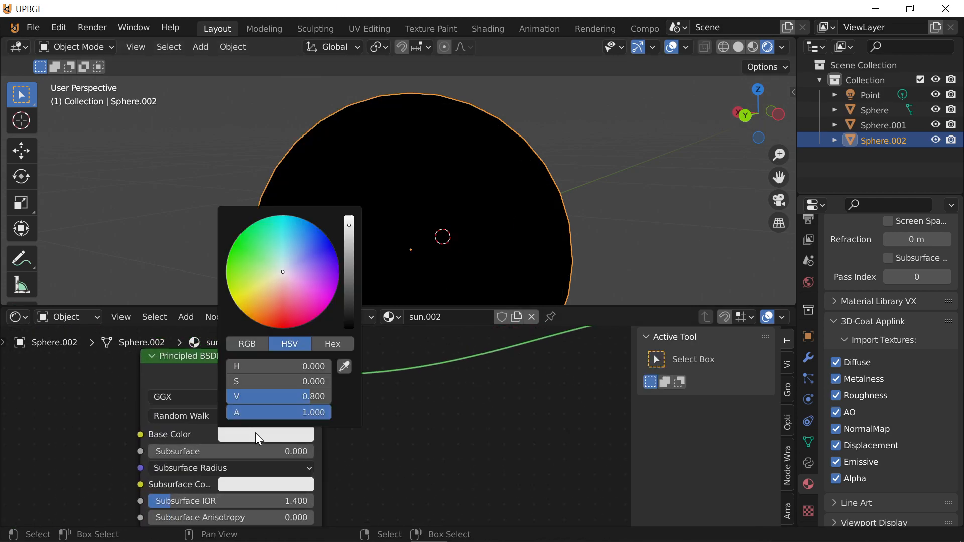
{"action": "left_click_drag", "start_coordinate": [347, 267], "coordinate": [354, 215]}
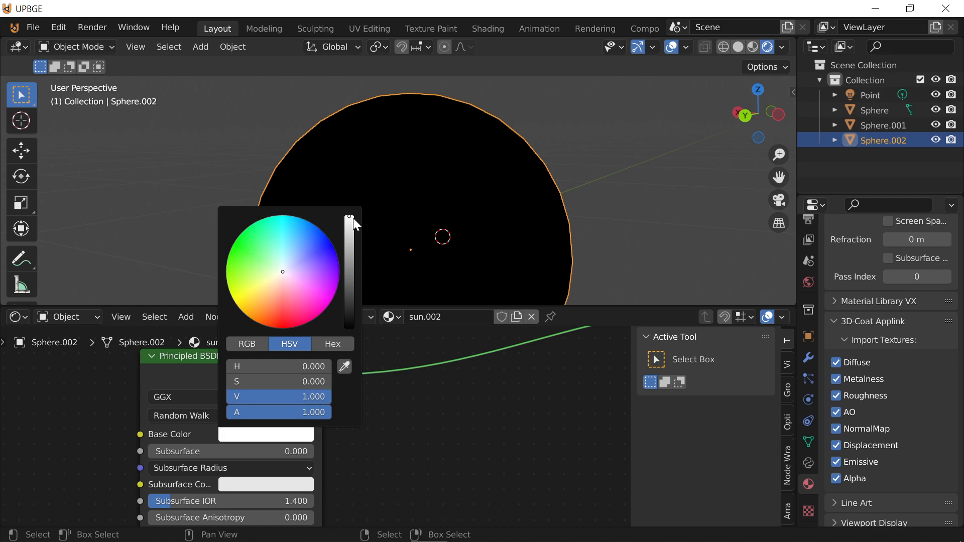
Lower the Principled BSDF's Alpha to 0.000 and try scaling down the outer sphere
{"action": "middle_click_drag", "start_coordinate": [243, 508], "coordinate": [315, 358]}
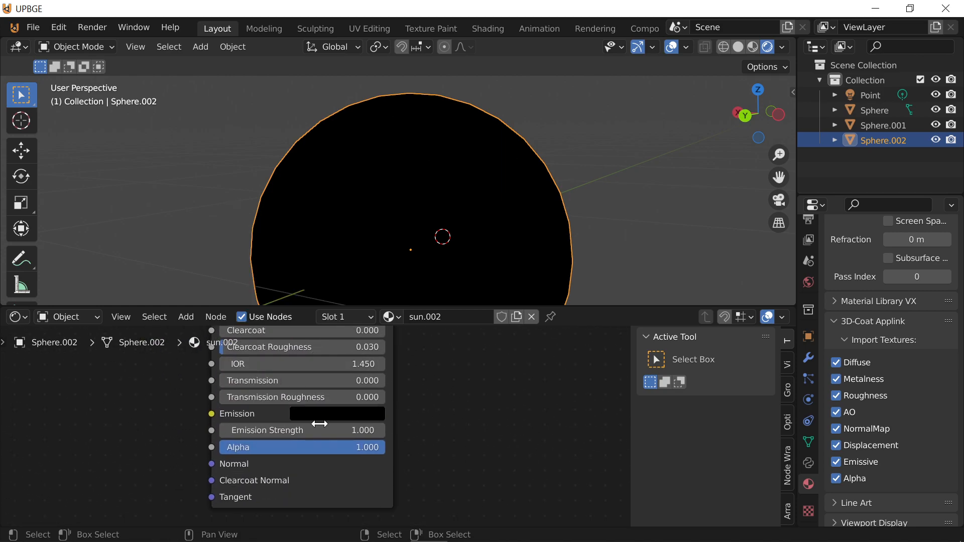
{"action": "left_click_drag", "start_coordinate": [301, 447], "coordinate": [337, 259]}
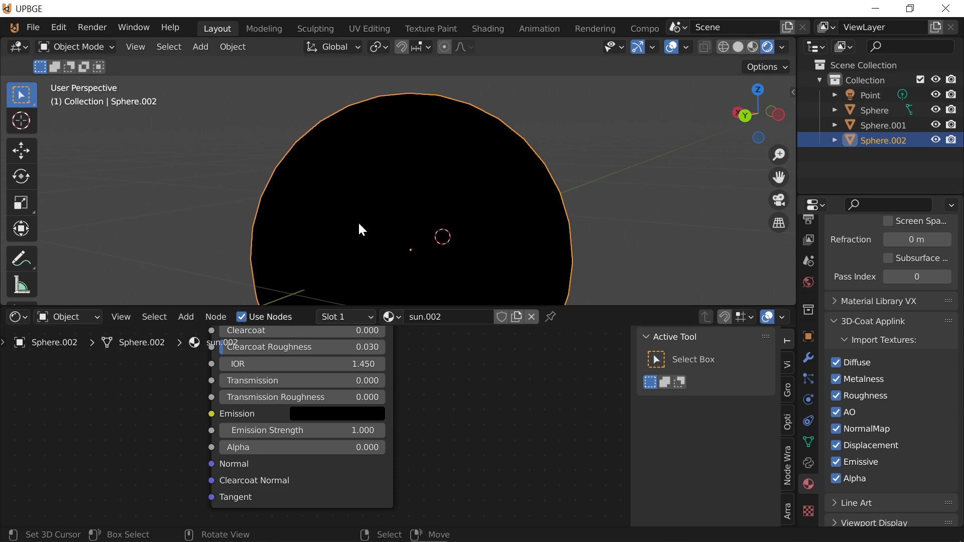
{"action": "key", "text": "s"}
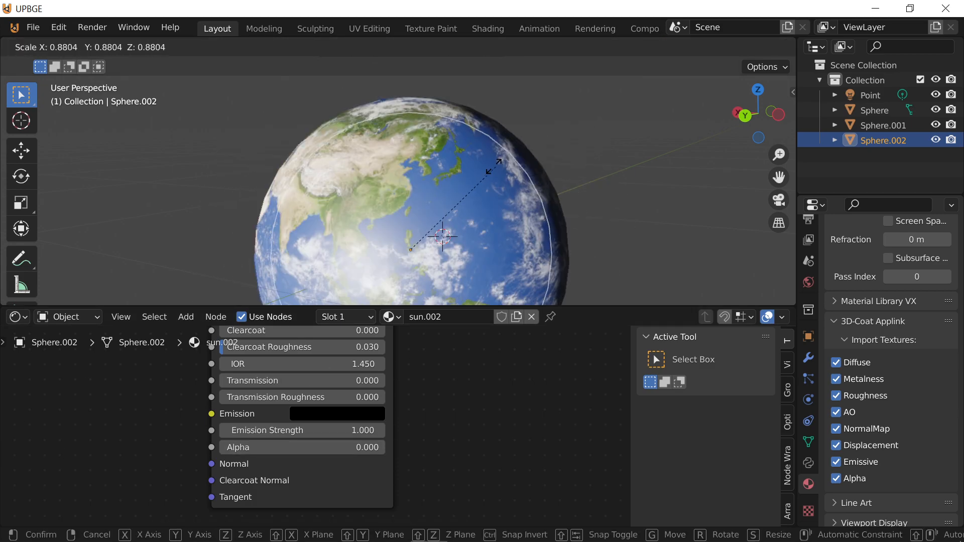
{"action": "right_click", "coordinate": [493, 172]}
Move the ColorRamp's black stop to position 1.000
{"action": "scroll", "coordinate": [403, 437], "scroll_direction": "down", "scroll_amount": 8}
{"action": "middle_click_drag", "start_coordinate": [404, 438], "coordinate": [493, 507]}
{"action": "scroll", "coordinate": [134, 454], "scroll_direction": "up", "scroll_amount": 4}
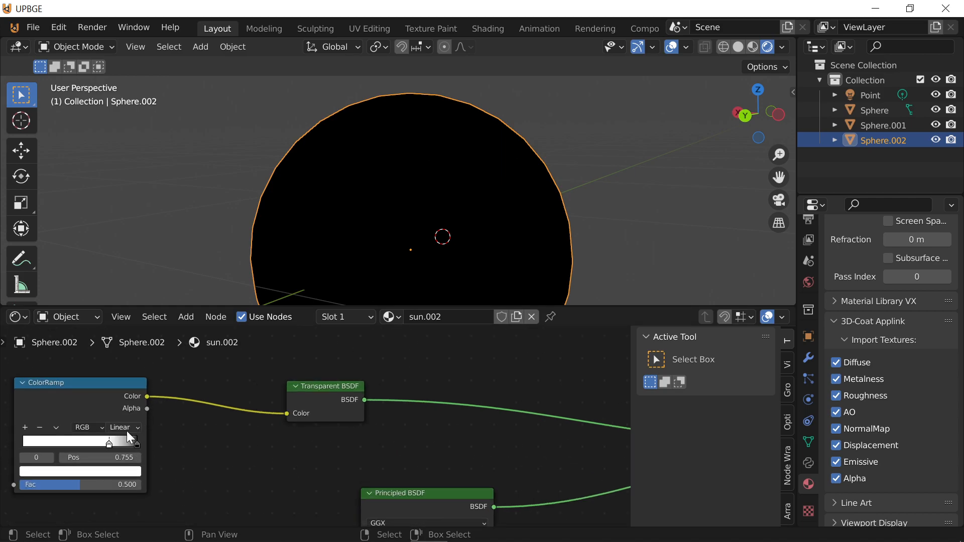
{"action": "left_click_drag", "start_coordinate": [135, 444], "coordinate": [229, 451]}
Swap the Material Output links, connecting the Principled BSDF to Surface and the Transparent BSDF to Volume
{"action": "middle_click_drag", "start_coordinate": [465, 420], "coordinate": [137, 401]}
{"action": "scroll", "coordinate": [499, 473], "scroll_direction": "down", "scroll_amount": 9}
{"action": "middle_click_drag", "start_coordinate": [455, 467], "coordinate": [133, 422]}
{"action": "scroll", "coordinate": [301, 414], "scroll_direction": "up", "scroll_amount": 6}
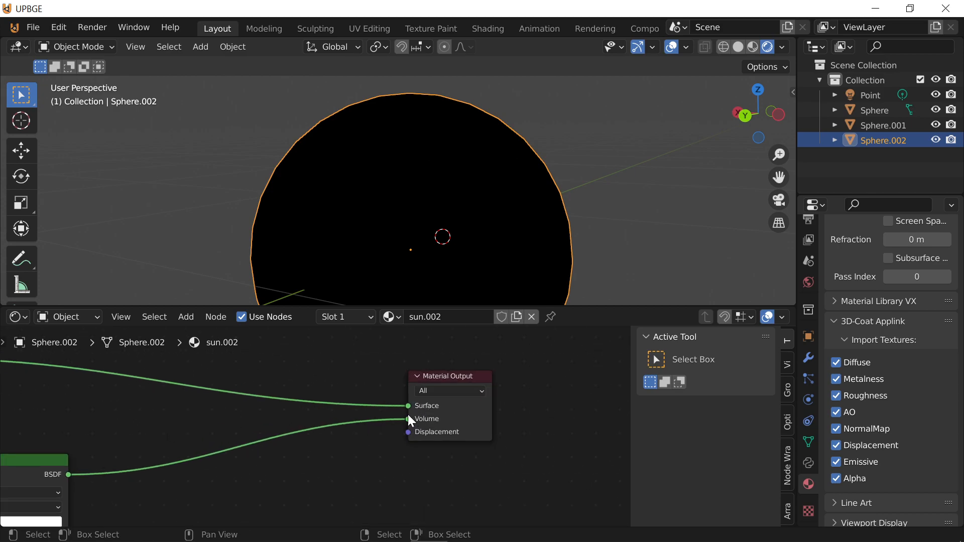
{"action": "left_click_drag", "start_coordinate": [405, 420], "coordinate": [406, 406]}
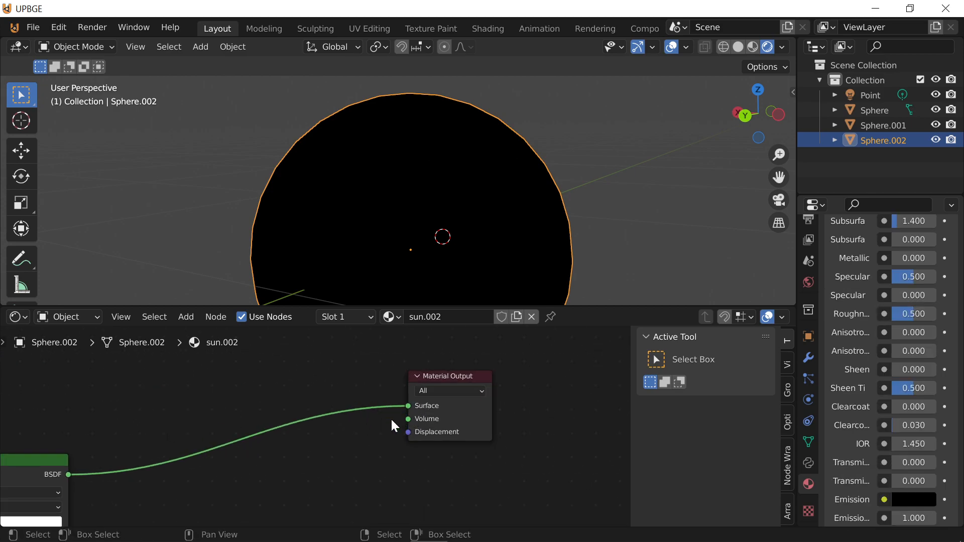
{"action": "scroll", "coordinate": [381, 416], "scroll_direction": "down", "scroll_amount": 4}
{"action": "middle_click_drag", "start_coordinate": [276, 442], "coordinate": [284, 489]}
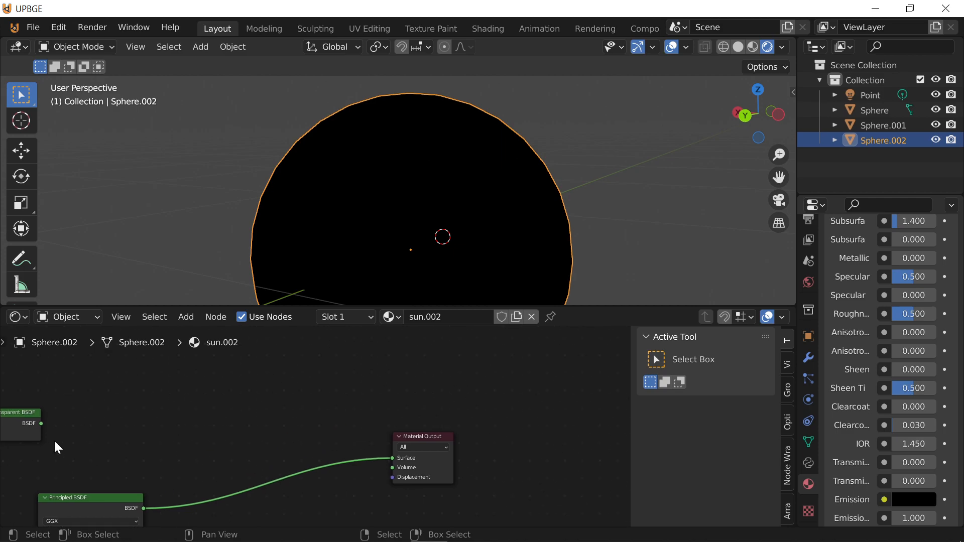
{"action": "left_click_drag", "start_coordinate": [42, 423], "coordinate": [393, 470]}
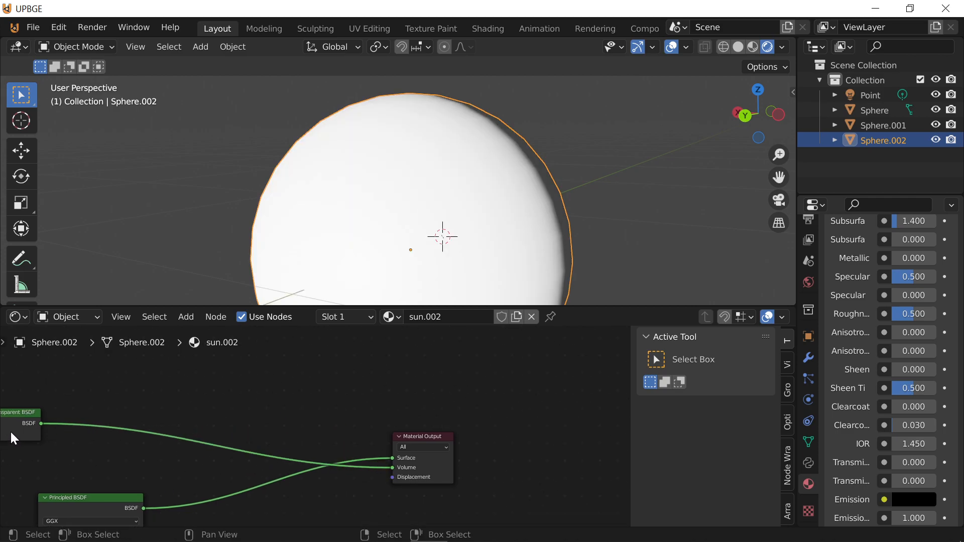
Readjust the brightness of the Principled BSDF's Base Color, ending at V 1.000
{"action": "scroll", "coordinate": [276, 456], "scroll_direction": "up", "scroll_amount": 1}
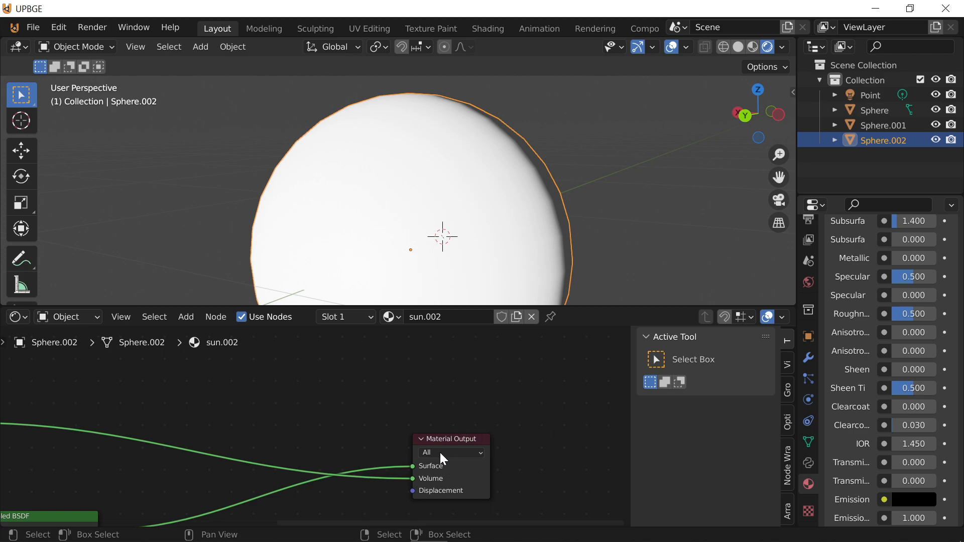
{"action": "scroll", "coordinate": [440, 454], "scroll_direction": "up", "scroll_amount": 1}
{"action": "middle_click_drag", "start_coordinate": [466, 417], "coordinate": [563, 335]}
{"action": "scroll", "coordinate": [308, 438], "scroll_direction": "down", "scroll_amount": 4}
{"action": "middle_click_drag", "start_coordinate": [119, 479], "coordinate": [261, 435]}
{"action": "left_click", "coordinate": [308, 446]}
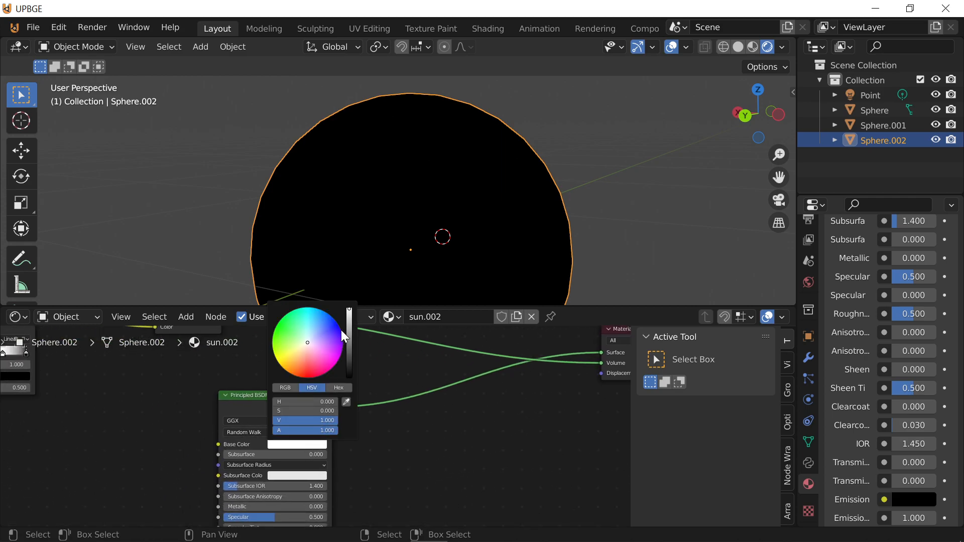
{"action": "left_click_drag", "start_coordinate": [351, 334], "coordinate": [349, 308]}
Examine the node links from the ColorRamp through the Transparent and Principled BSDFs to the Material Output
{"action": "middle_click_drag", "start_coordinate": [462, 465], "coordinate": [24, 469]}
{"action": "scroll", "coordinate": [337, 481], "scroll_direction": "down", "scroll_amount": 1}
{"action": "scroll", "coordinate": [163, 389], "scroll_direction": "up", "scroll_amount": 3}
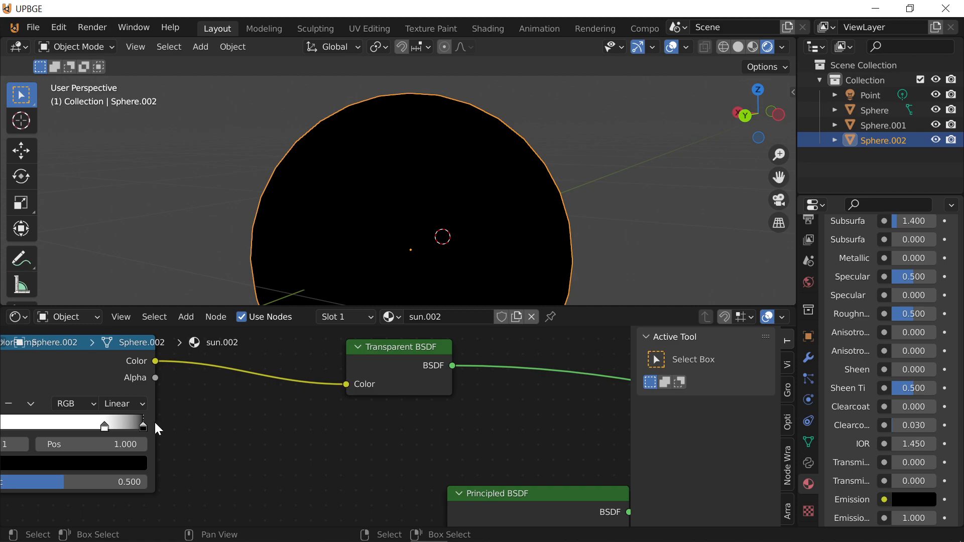
{"action": "middle_click_drag", "start_coordinate": [325, 389], "coordinate": [298, 401]}
{"action": "middle_click_drag", "start_coordinate": [629, 417], "coordinate": [318, 437]}
{"action": "scroll", "coordinate": [402, 433], "scroll_direction": "down", "scroll_amount": 3}
{"action": "scroll", "coordinate": [402, 435], "scroll_direction": "down", "scroll_amount": 1}
{"action": "middle_click_drag", "start_coordinate": [403, 434], "coordinate": [198, 452]}
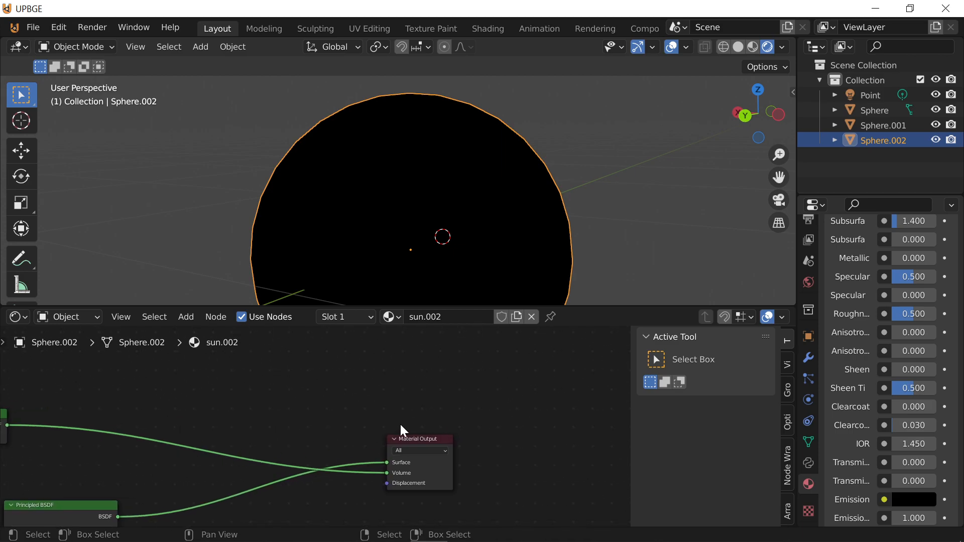
Delete the outer sphere surrounding the Earth
{"action": "key", "text": "x"}
{"action": "left_click", "coordinate": [509, 188]}
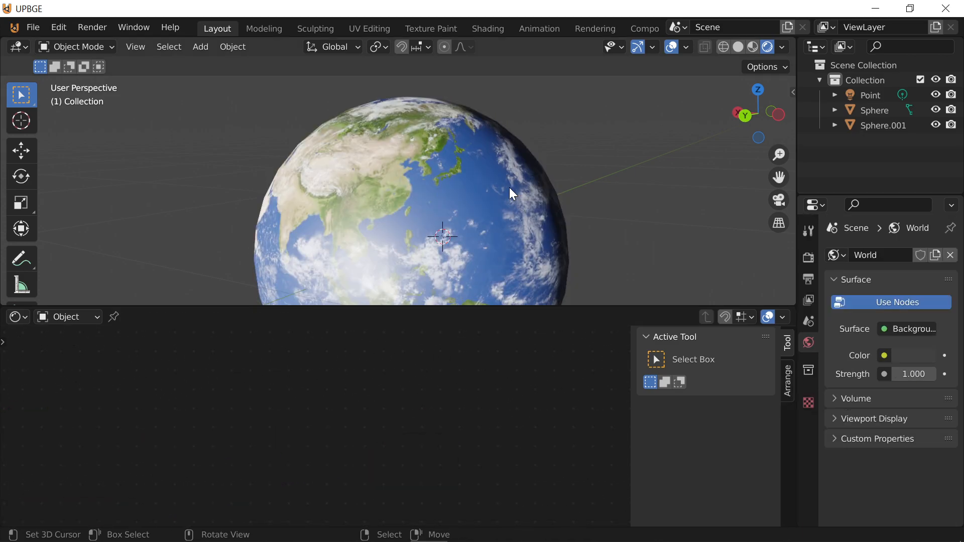
Select the sun, the Earth and the point light and move them together along the Y axis
{"action": "scroll", "coordinate": [509, 187], "scroll_direction": "up", "scroll_amount": 5}
{"action": "middle_click_drag", "start_coordinate": [510, 187], "coordinate": [474, 184]}
{"action": "key", "text": "shift+grave"}
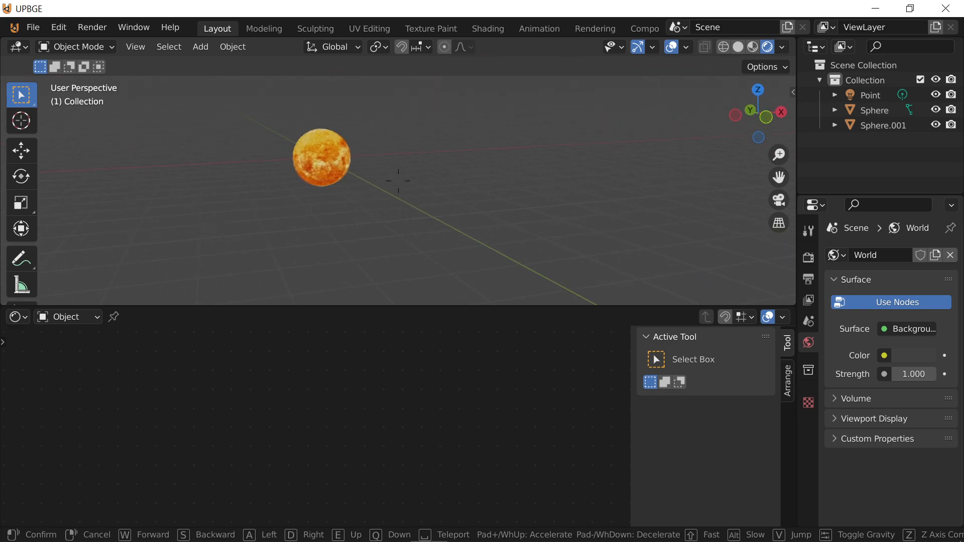
{"action": "key", "text": "s"}
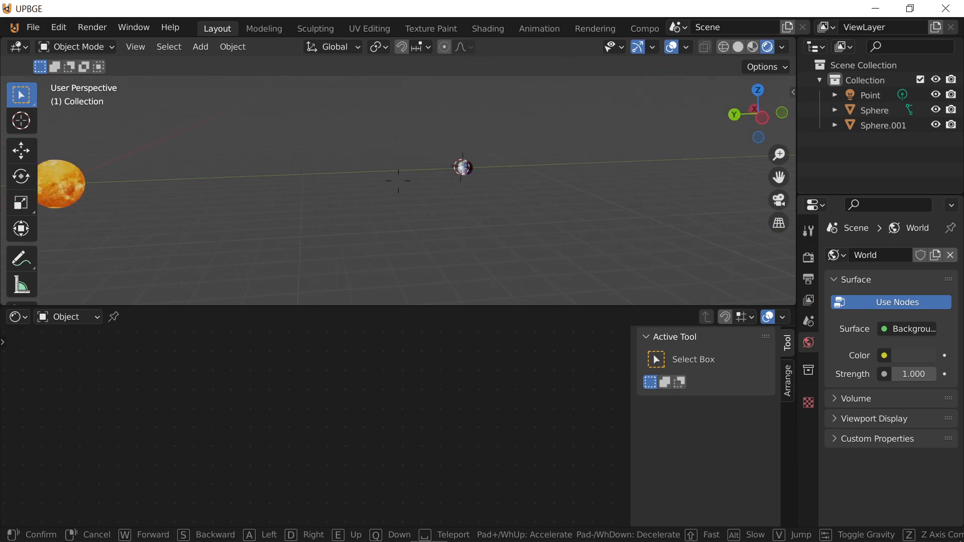
{"action": "key", "text": "a"}
{"action": "left_click", "coordinate": [398, 180]}
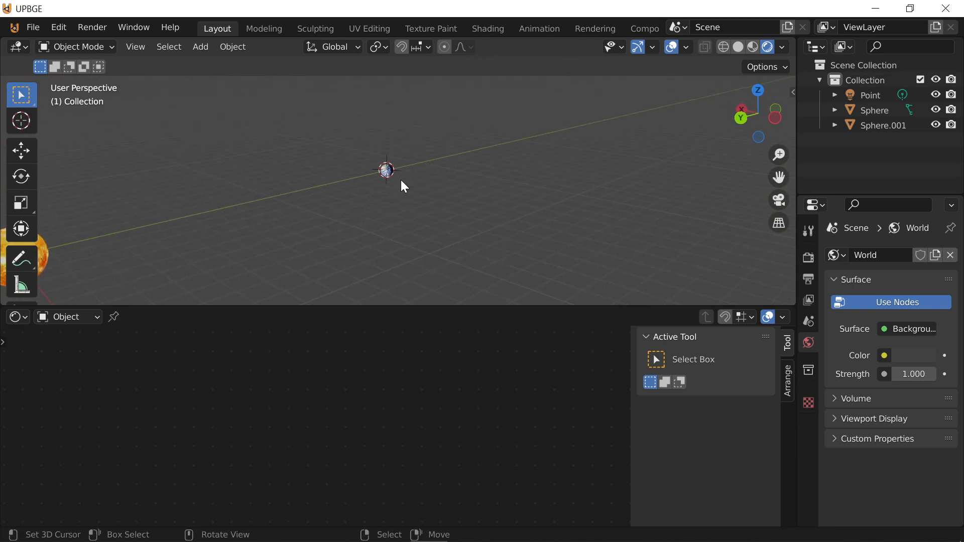
{"action": "left_click", "coordinate": [388, 171]}
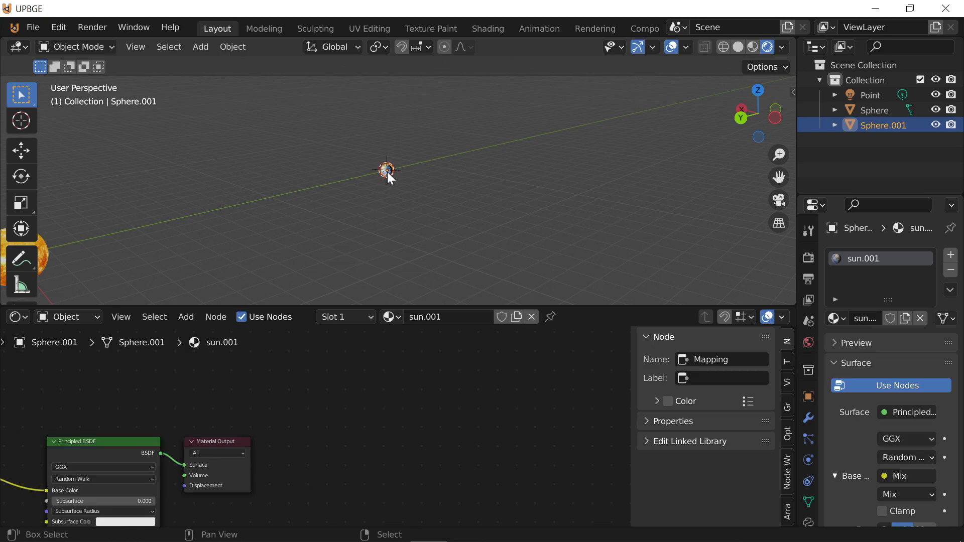
{"action": "key", "text": "shift+grave"}
{"action": "left_click", "coordinate": [398, 181]}
{"action": "key", "text": "a"}
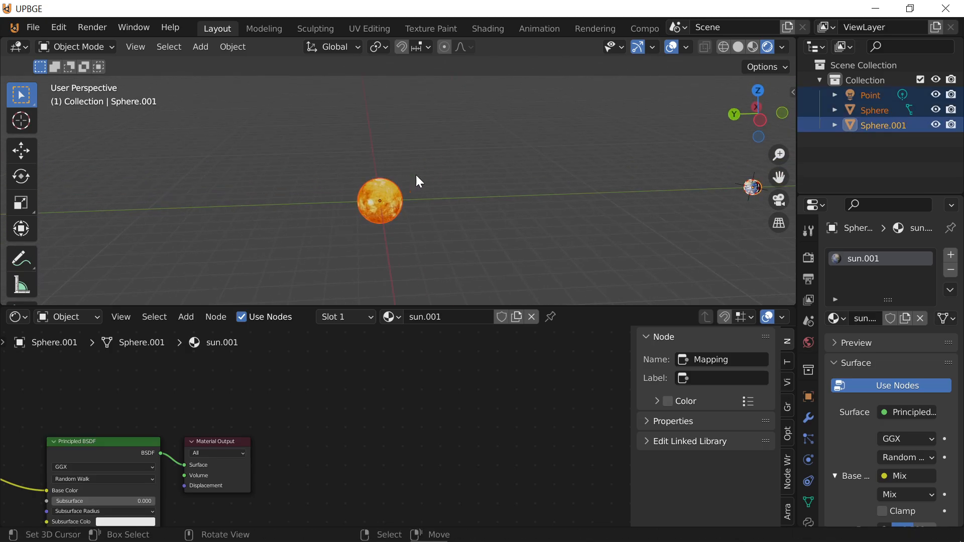
{"action": "key", "text": "g"}
{"action": "key", "text": "y"}
{"action": "left_click", "coordinate": [522, 231]}
Move the selected sun, Earth and point light along the X axis, away from the world origin
{"action": "key", "text": "shift+grave"}
{"action": "left_click", "coordinate": [398, 181]}
{"action": "key", "text": "g"}
{"action": "key", "text": "x"}
{"action": "left_click", "coordinate": [490, 99]}
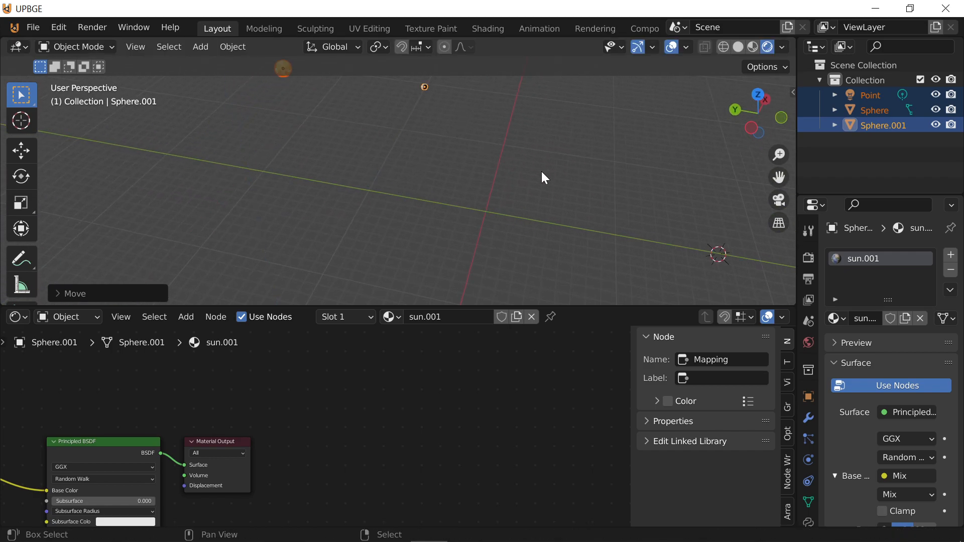
Reset the 3D cursor to the world origin
{"action": "key", "text": "shift+c"}
{"action": "middle_click_drag", "start_coordinate": [568, 275], "coordinate": [514, 273]}
{"action": "key", "text": "shift+grave"}
{"action": "key", "text": "w"}
{"action": "left_click", "coordinate": [398, 181]}
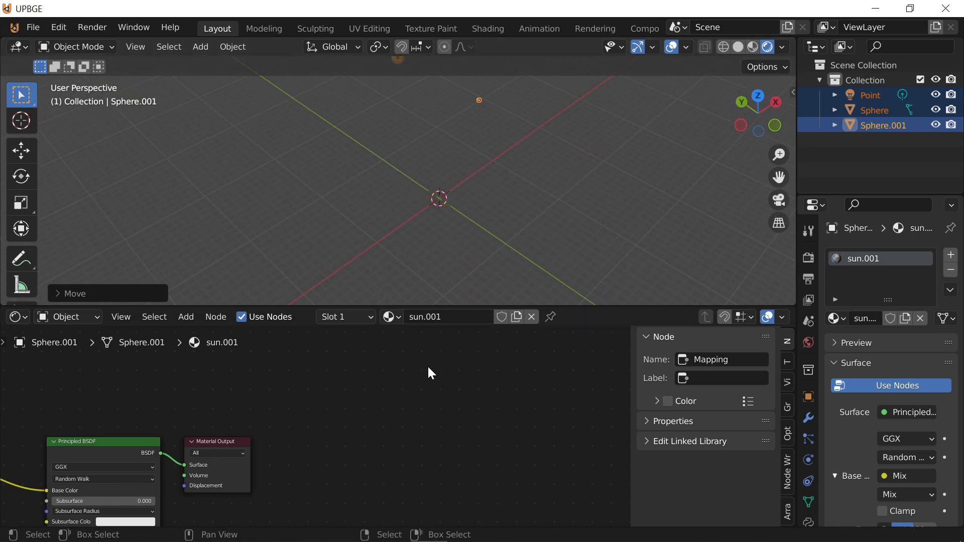
Enlarge the 3D viewport over the shader editor and add a cube mesh at the 3D cursor
{"action": "left_click_drag", "start_coordinate": [458, 303], "coordinate": [455, 486]}
{"action": "key", "text": "shift+grave"}
{"action": "left_click", "coordinate": [399, 272]}
{"action": "key", "text": "shift+a"}
{"action": "mouse_move", "coordinate": [400, 240]}
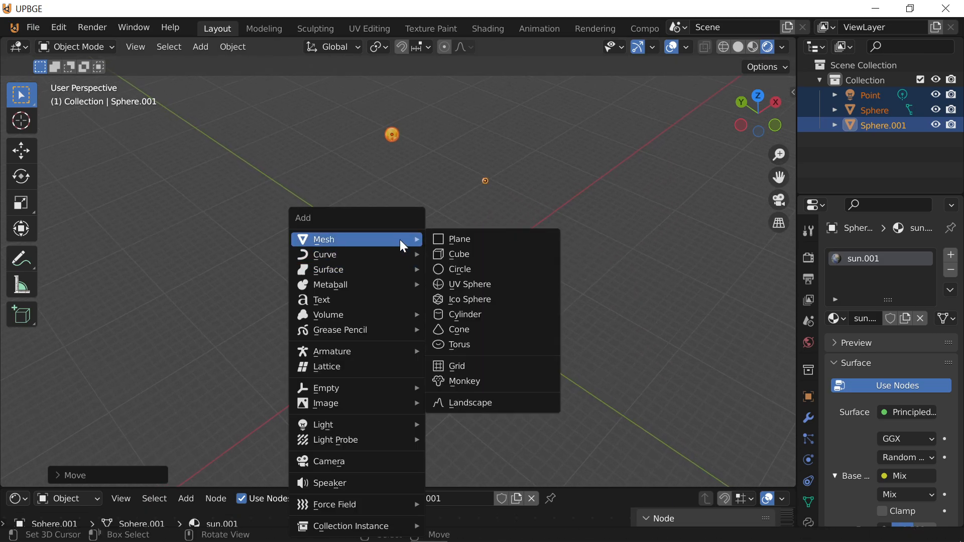
{"action": "left_click", "coordinate": [472, 253]}
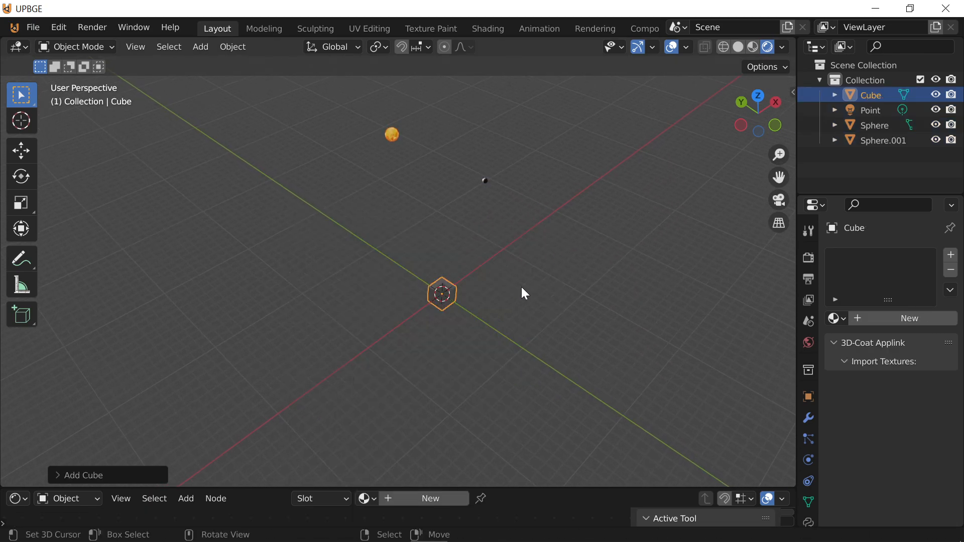
Turn on Screencast Keys in the viewport's side panel and expand the Auto Mirror settings
{"action": "left_click", "coordinate": [798, 90]}
{"action": "left_click_drag", "start_coordinate": [793, 95], "coordinate": [657, 124]}
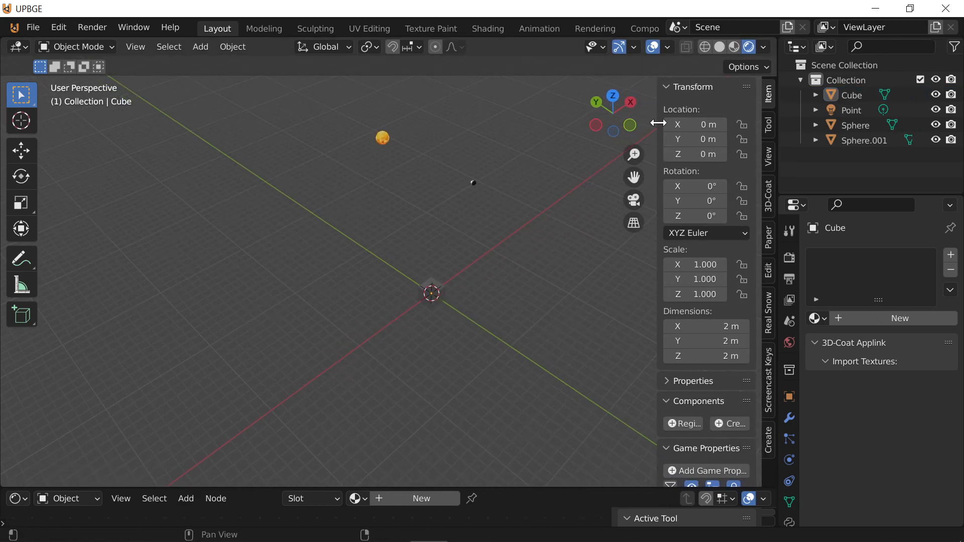
{"action": "left_click", "coordinate": [773, 387]}
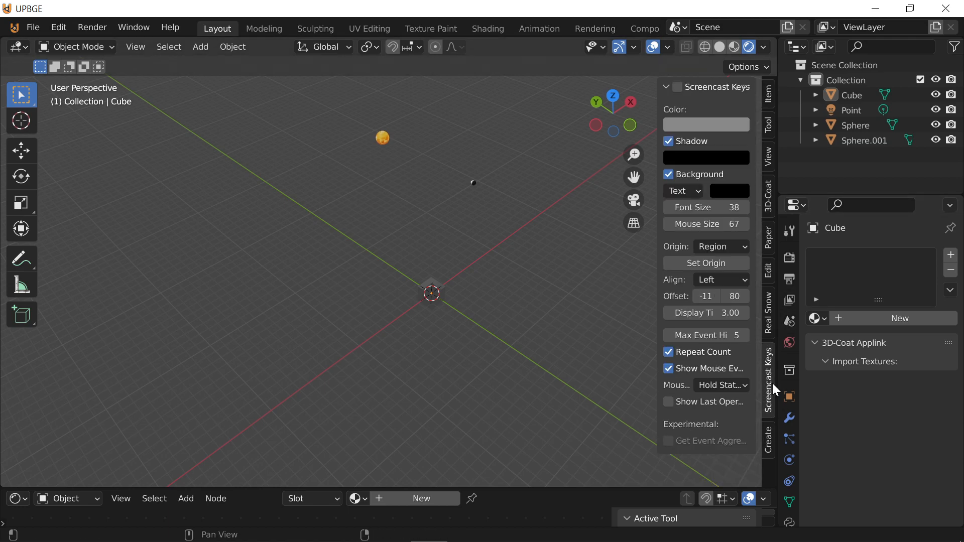
{"action": "left_click", "coordinate": [770, 263]}
{"action": "left_click", "coordinate": [672, 87]}
{"action": "left_click", "coordinate": [666, 84]}
{"action": "left_click", "coordinate": [668, 106]}
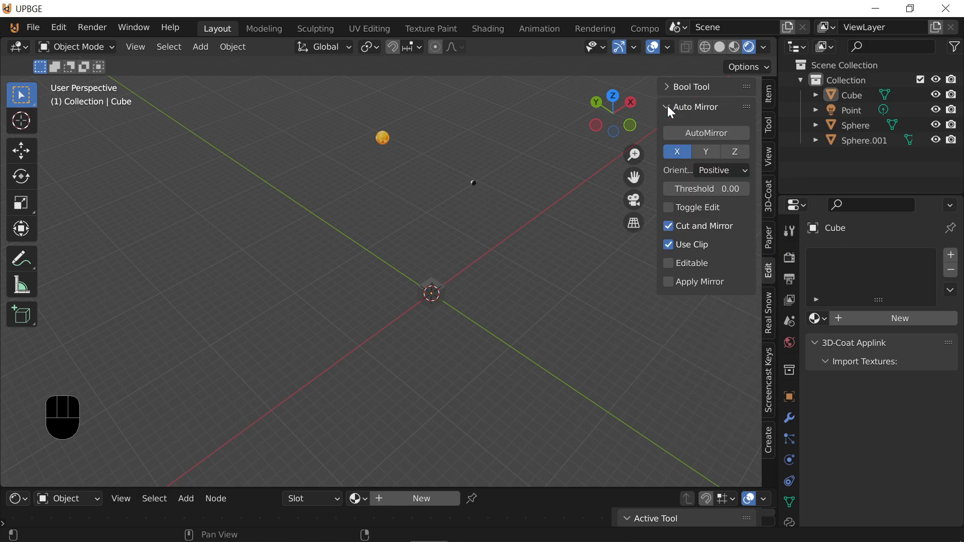
Switch the viewport out of rendered shading and run AutoMirror on the cube along the X axis
{"action": "key", "text": "shift+f"}
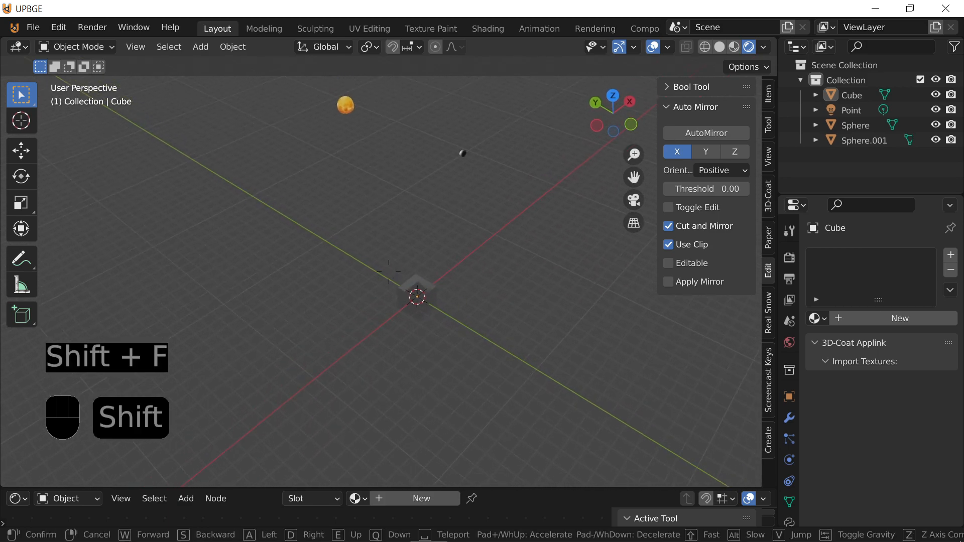
{"action": "key", "text": "shift+w"}
{"action": "left_click", "coordinate": [389, 272]}
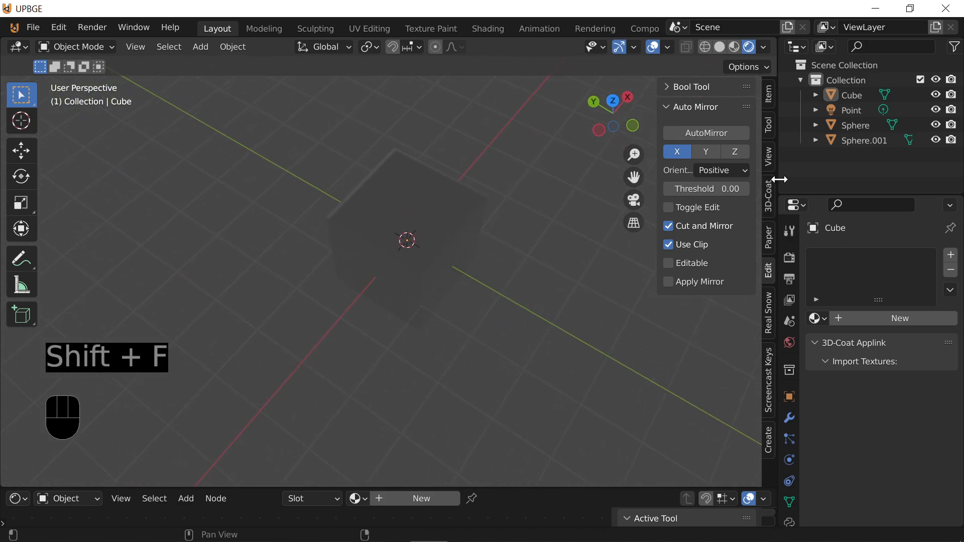
{"action": "key", "text": "z"}
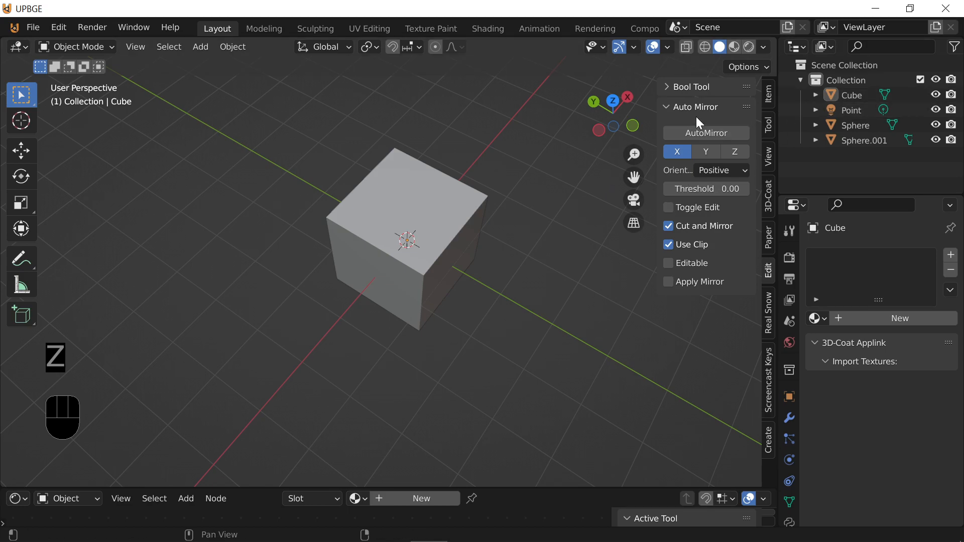
{"action": "key", "text": "z"}
{"action": "key", "text": "z"}
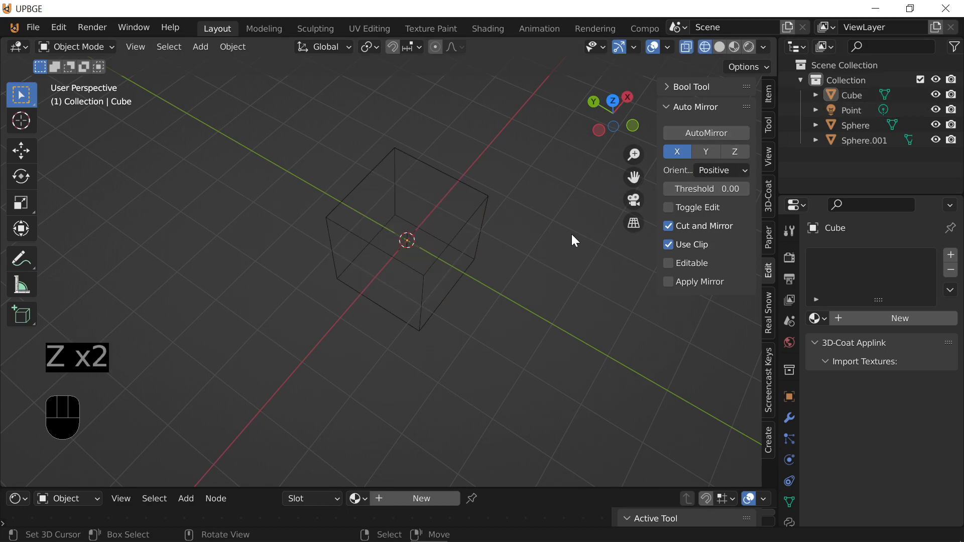
{"action": "left_click", "coordinate": [706, 131]}
In Edit Mode, select the mirrored cube's end face facing positive Y and move it outward along the global Y axis
{"action": "key", "text": "Tab"}
{"action": "middle_click_drag", "start_coordinate": [419, 216], "coordinate": [414, 232]}
{"action": "key", "text": "shift+f"}
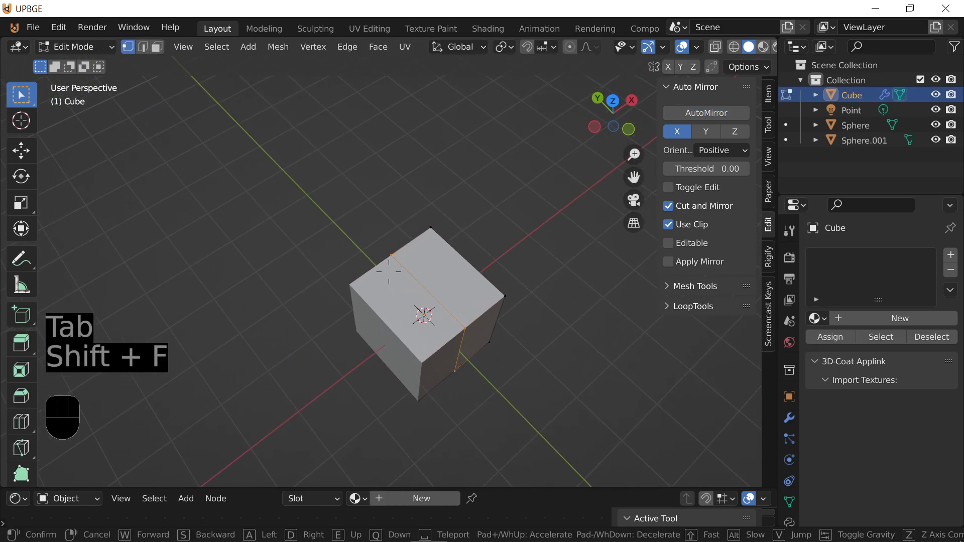
{"action": "key", "text": "a"}
{"action": "left_click", "coordinate": [513, 223]}
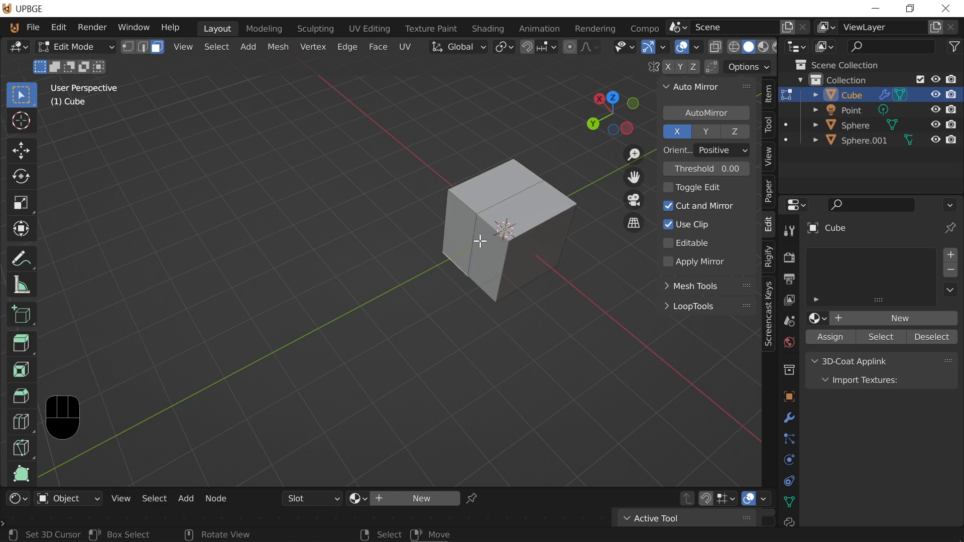
{"action": "left_click", "coordinate": [464, 240]}
{"action": "key", "text": "g"}
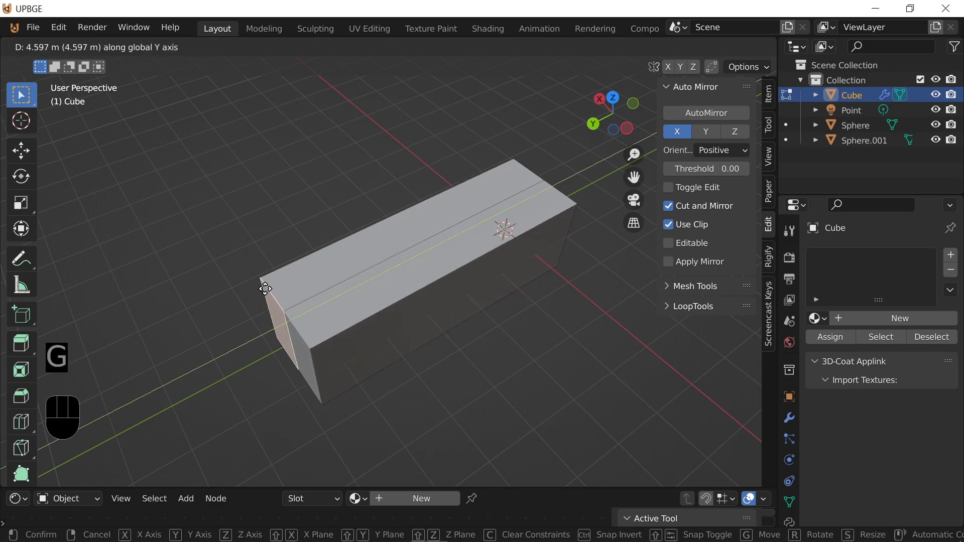
{"action": "left_click", "coordinate": [310, 272]}
Scale the selected end face down along the Z axis to taper the elongated block
{"action": "key", "text": "s"}
{"action": "key", "text": "z"}
{"action": "left_click", "coordinate": [346, 301]}
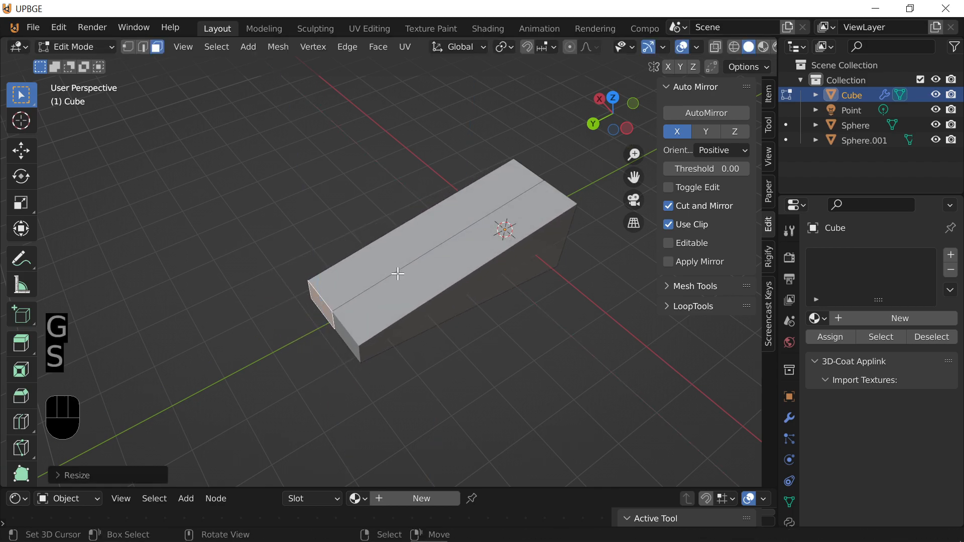
{"action": "key", "text": "ctrl+r"}
{"action": "left_click", "coordinate": [402, 268]}
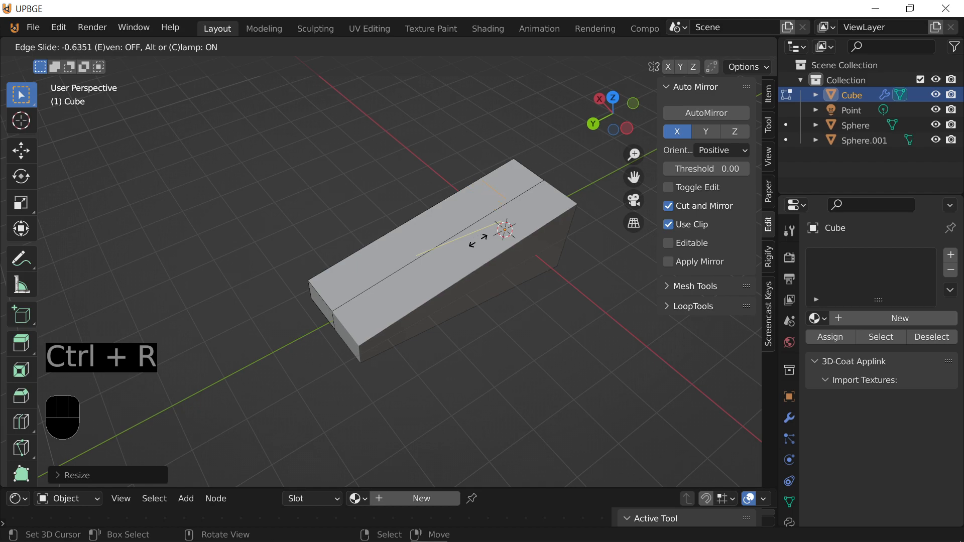
{"action": "left_click", "coordinate": [451, 249]}
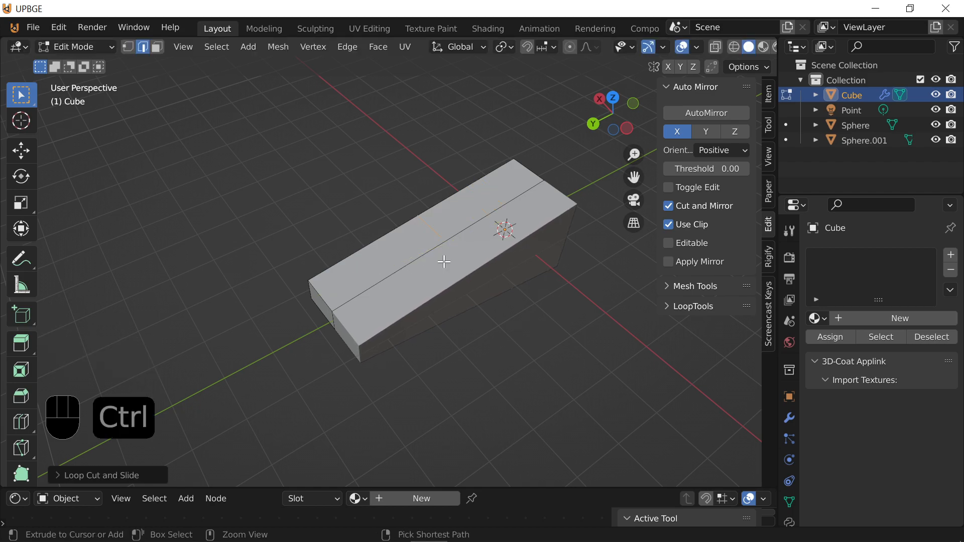
{"action": "key", "text": "ctrl+z"}
Add a loop cut across the elongated block, slid from the middle toward its taller end
{"action": "key", "text": "ctrl+r"}
{"action": "left_click", "coordinate": [438, 220]}
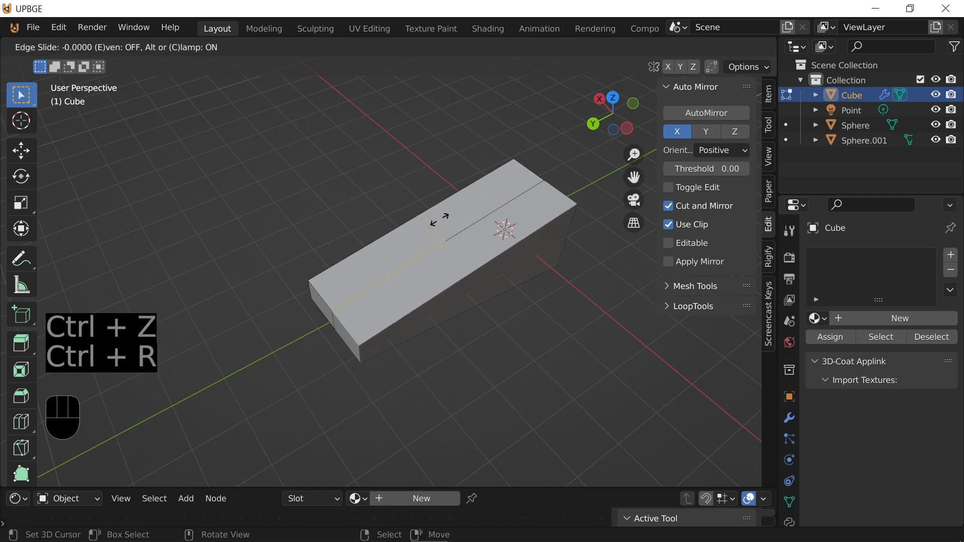
{"action": "left_click", "coordinate": [469, 206]}
Add a second loop cut across the block, slid close to the first one on the side of the tapered end
{"action": "key", "text": "shift+f"}
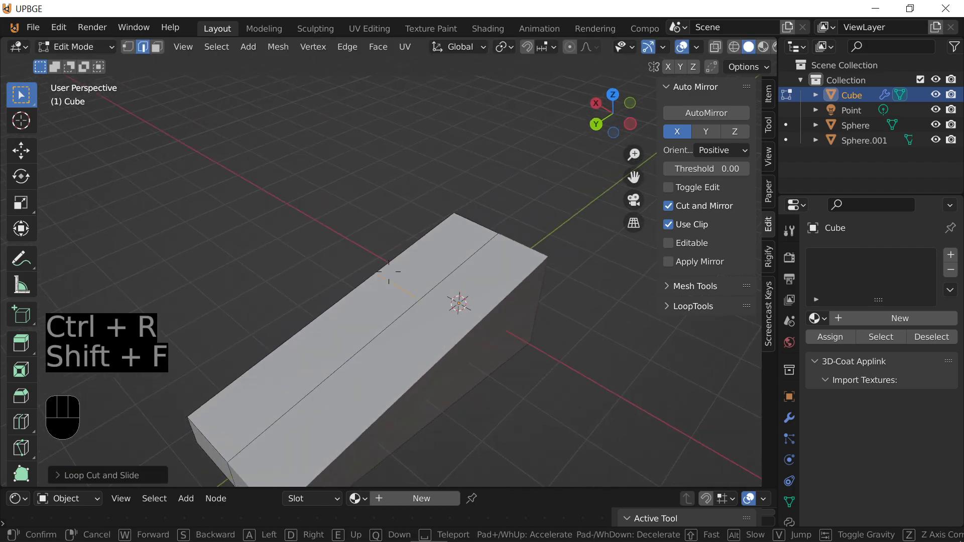
{"action": "key", "text": "a"}
{"action": "key", "text": "w"}
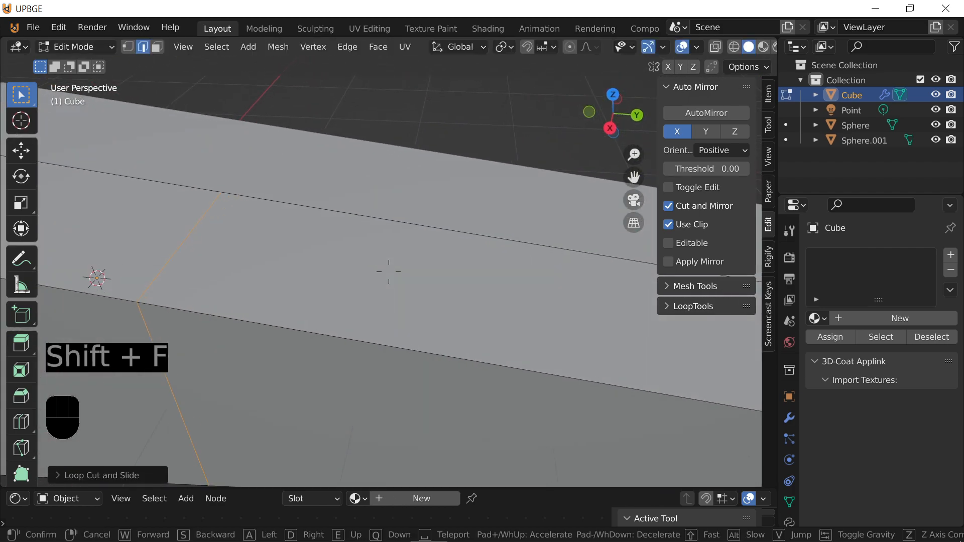
{"action": "key", "text": "s"}
{"action": "left_click", "coordinate": [389, 272]}
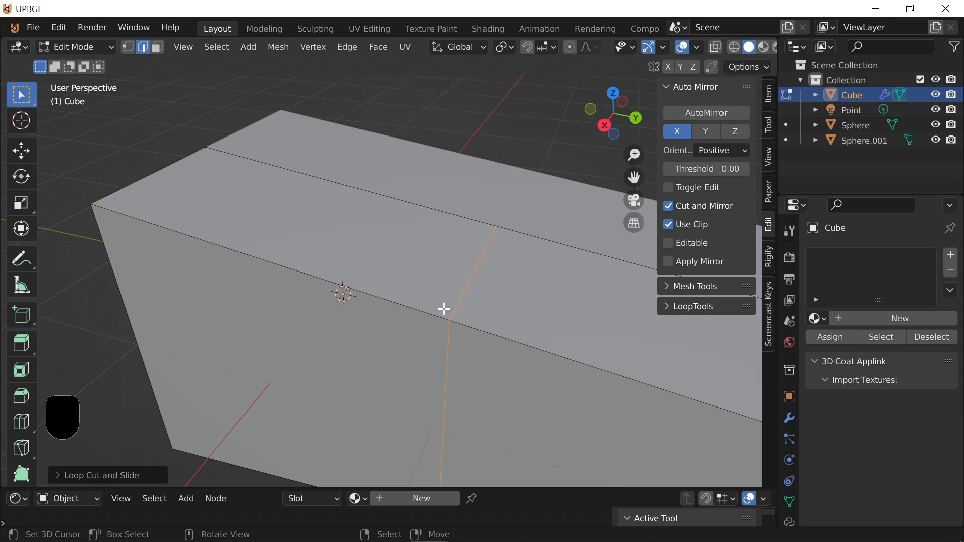
{"action": "key", "text": "shift+f"}
{"action": "left_click", "coordinate": [383, 271]}
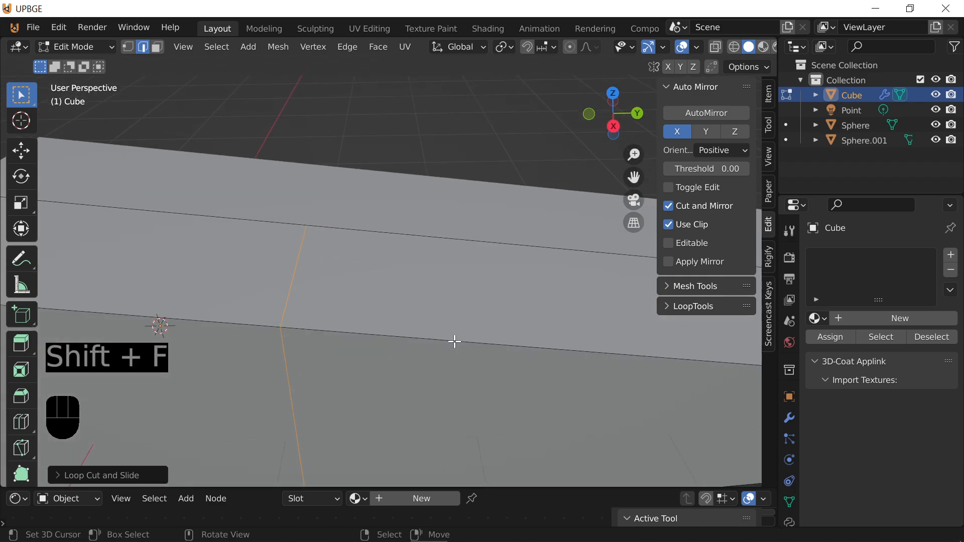
{"action": "key", "text": "ctrl+r"}
{"action": "left_click", "coordinate": [465, 344]}
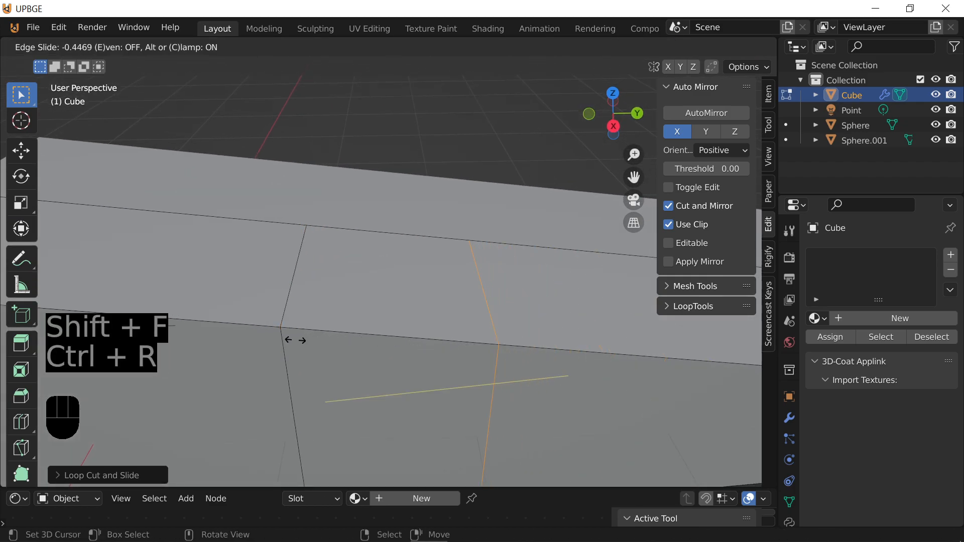
{"action": "left_click", "coordinate": [251, 332]}
Select the top edge of the first loop cut and raise it along the global Z axis to form a sloped cabin front
{"action": "left_click", "coordinate": [288, 284]}
{"action": "key", "text": "g"}
{"action": "key", "text": "z"}
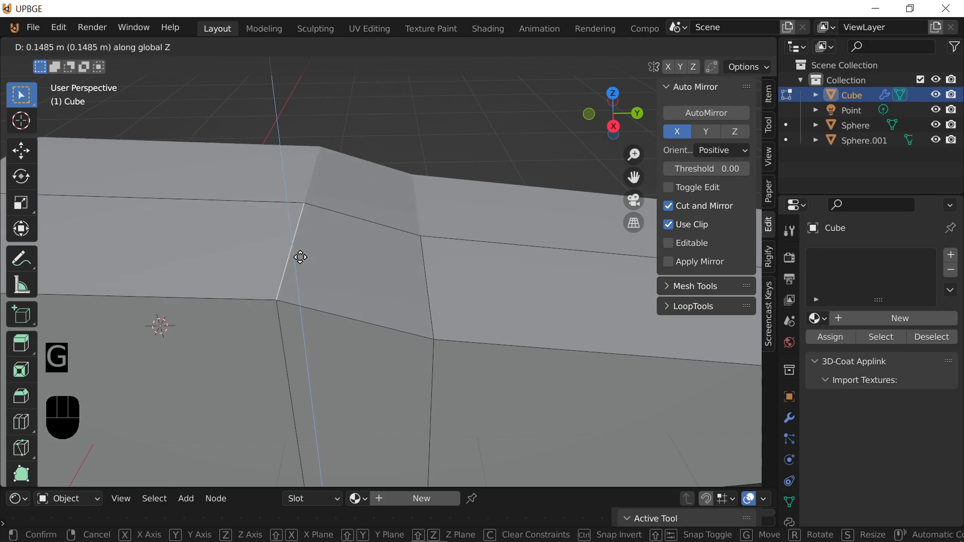
{"action": "left_click", "coordinate": [309, 201]}
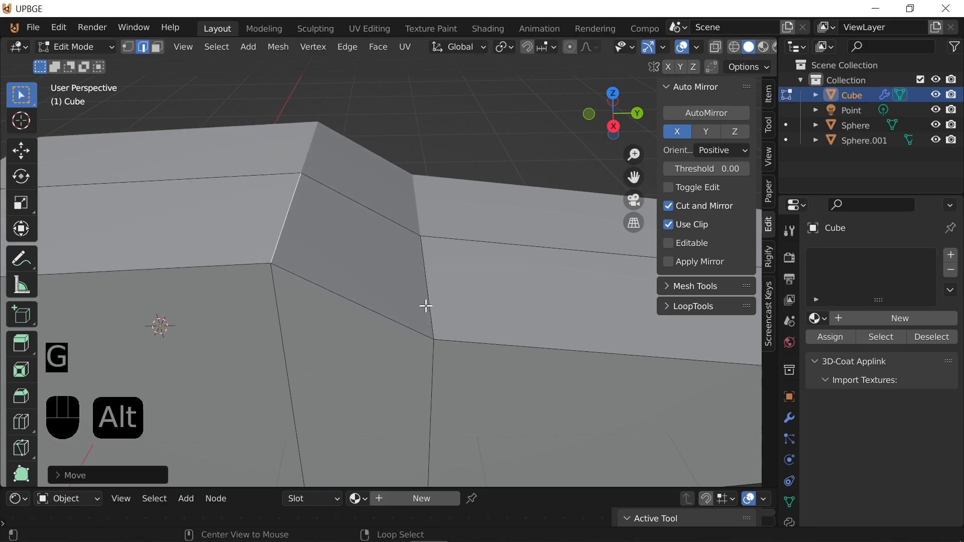
Select the second loop cut's edge loop and slide it toward the tapered end to lengthen the slope
{"action": "key", "text": "shift+f"}
{"action": "key", "text": "a"}
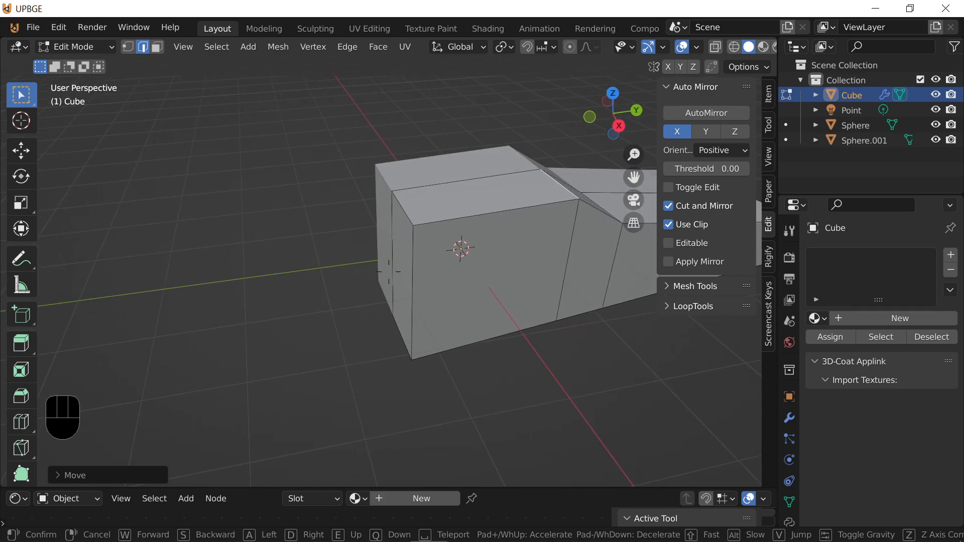
{"action": "key", "text": "d"}
{"action": "key", "text": "w"}
{"action": "left_click", "coordinate": [384, 269]}
{"action": "key", "text": "g"}
{"action": "key", "text": "g"}
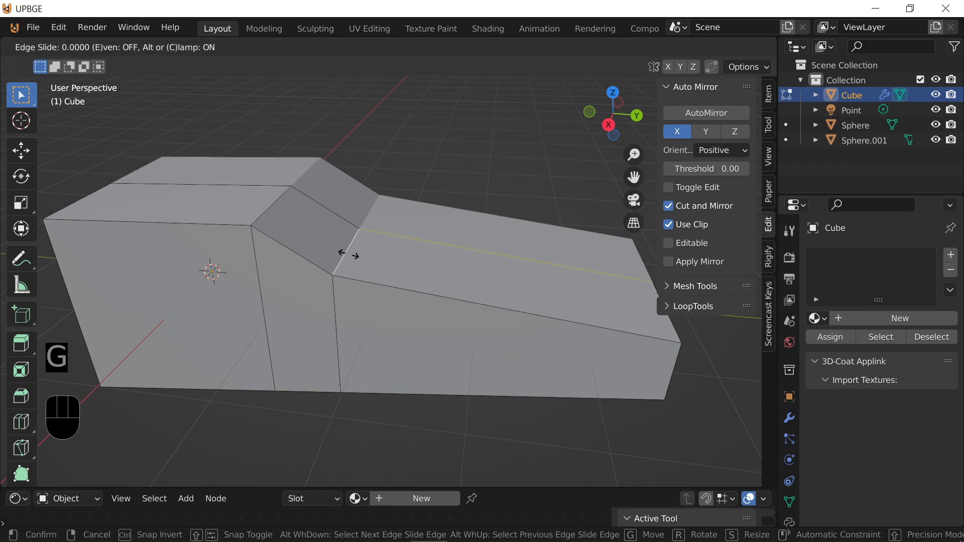
{"action": "scroll", "coordinate": [334, 285], "scroll_direction": "down", "scroll_amount": 1, "text": "alt"}
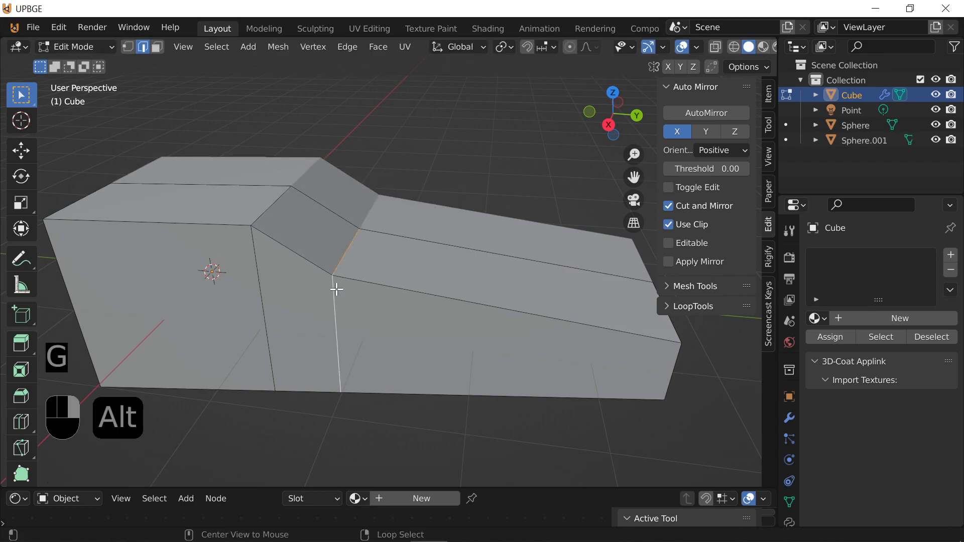
{"action": "left_click", "coordinate": [390, 304]}
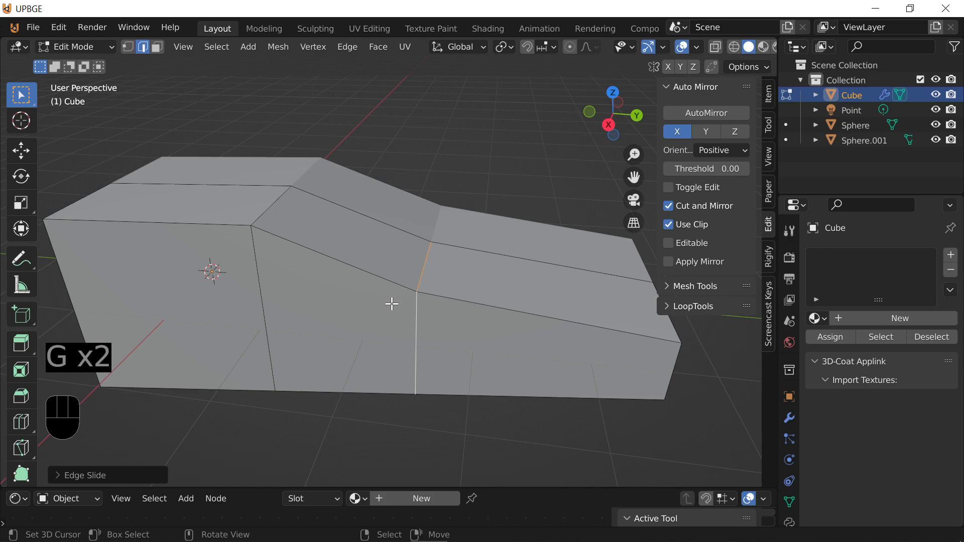
Slide the outer vertical edge of the tapered end back along the body to angle both sides of the nose
{"action": "key", "text": "shift+f"}
{"action": "left_click", "coordinate": [348, 232]}
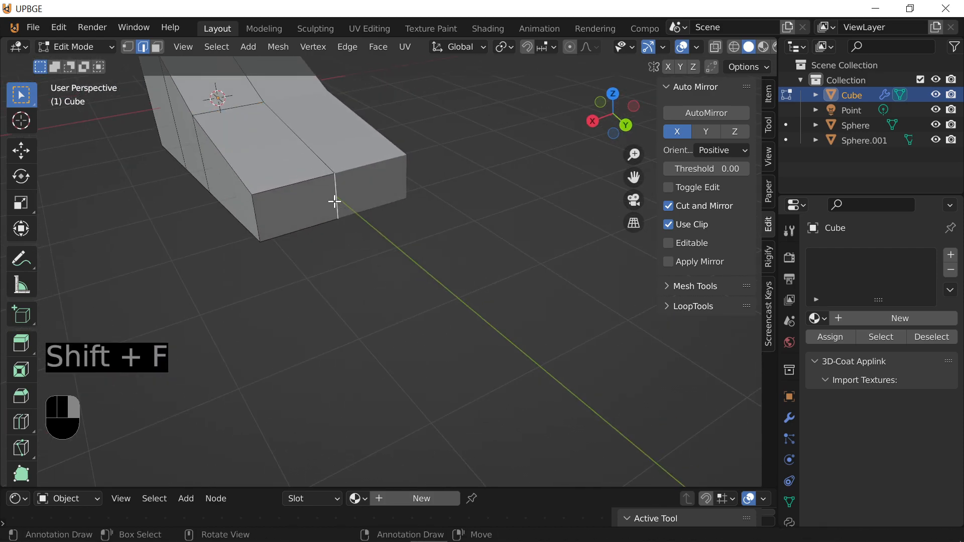
{"action": "key", "text": "g"}
{"action": "key", "text": "g"}
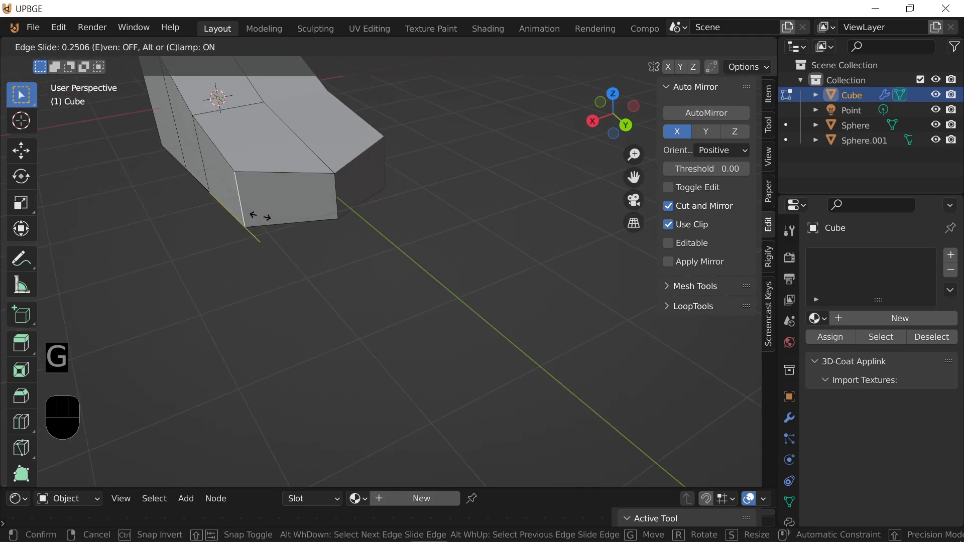
{"action": "left_click", "coordinate": [259, 215]}
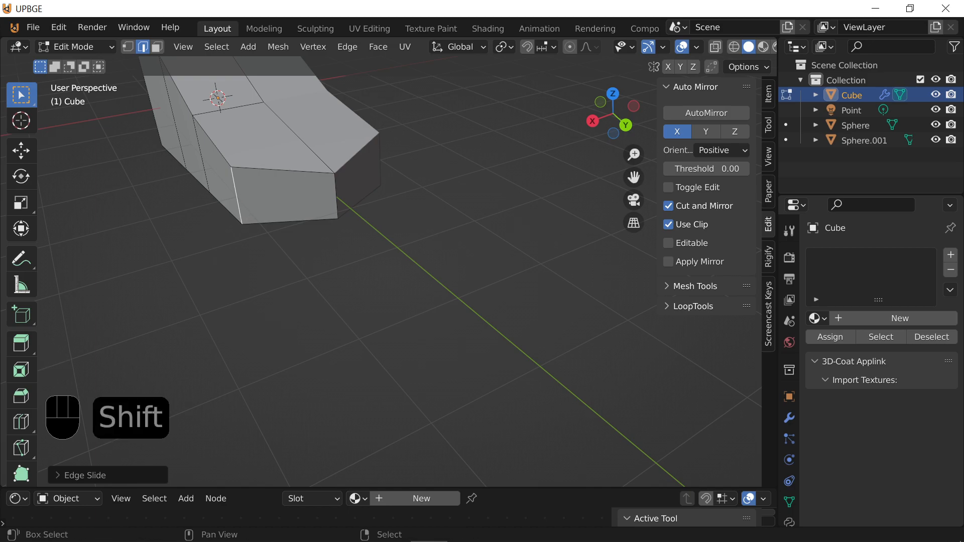
Add a centred loop cut across the sloped section between the cabin roof and the nose
{"action": "key", "text": "shift+f"}
{"action": "key", "text": "w"}
{"action": "key", "text": "s"}
{"action": "left_click", "coordinate": [356, 126]}
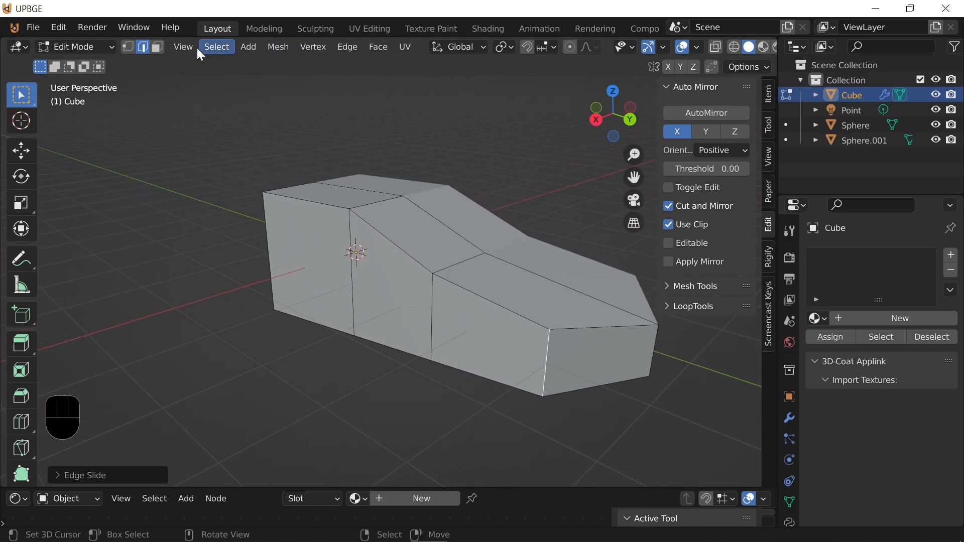
{"action": "left_click", "coordinate": [411, 234]}
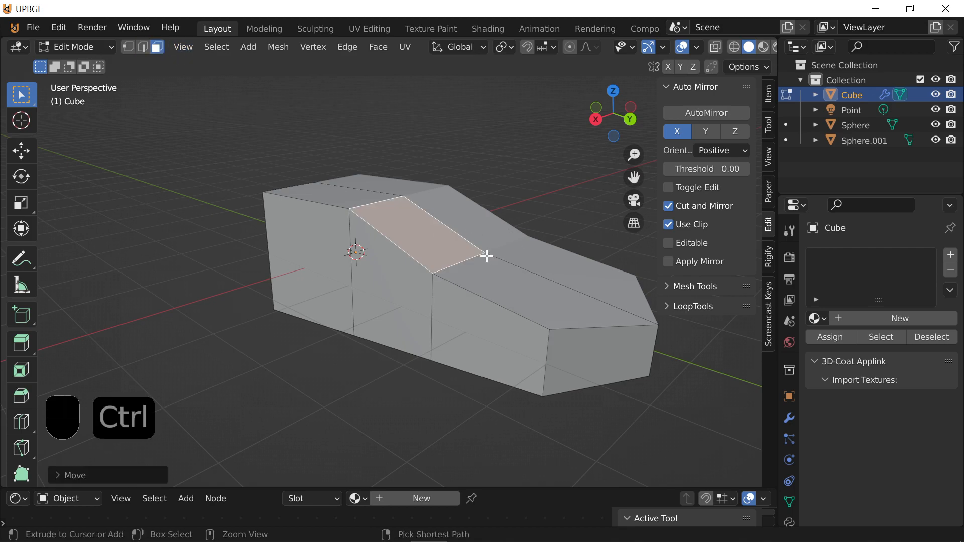
{"action": "key", "text": "ctrl+r"}
{"action": "left_click", "coordinate": [420, 233]}
{"action": "right_click", "coordinate": [420, 238]}
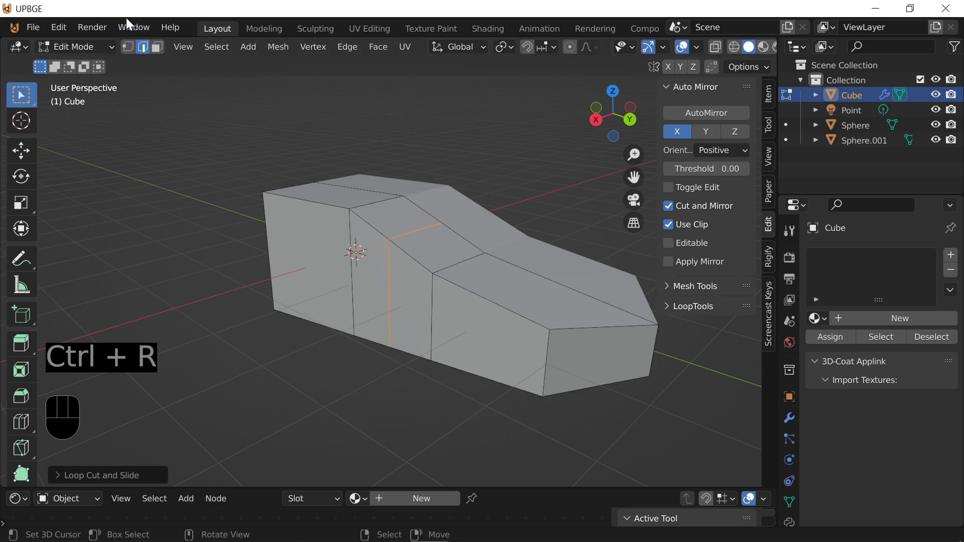
Inset the two sloped faces individually by about 0.03 m and extrude them inward about 0.03 m as recessed windows
{"action": "left_click", "coordinate": [401, 220]}
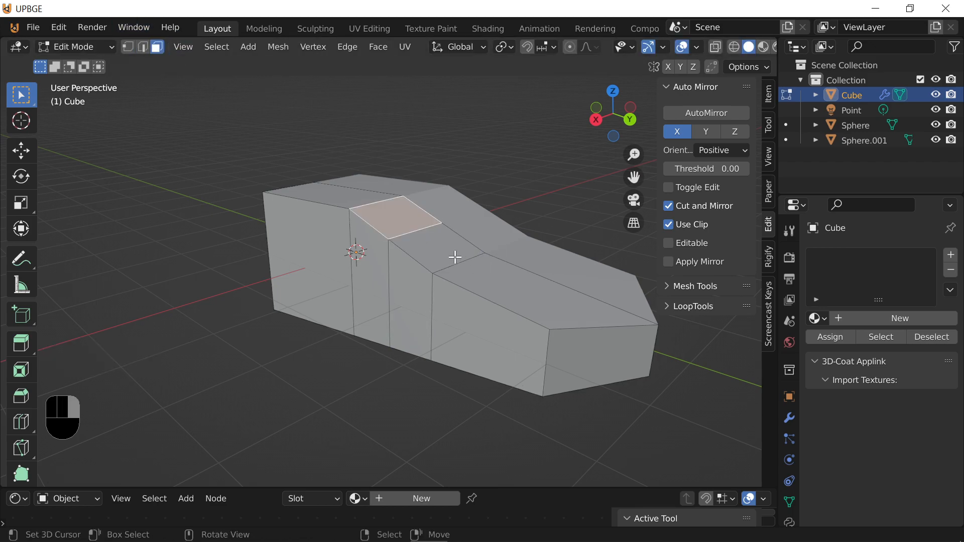
{"action": "left_click", "coordinate": [446, 253], "text": "shift"}
{"action": "key", "text": "i"}
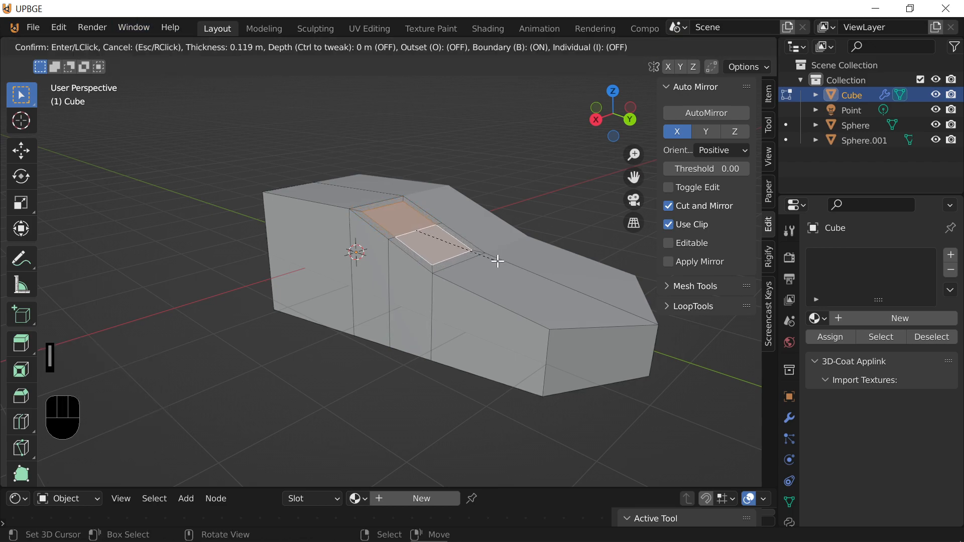
{"action": "key", "text": "i"}
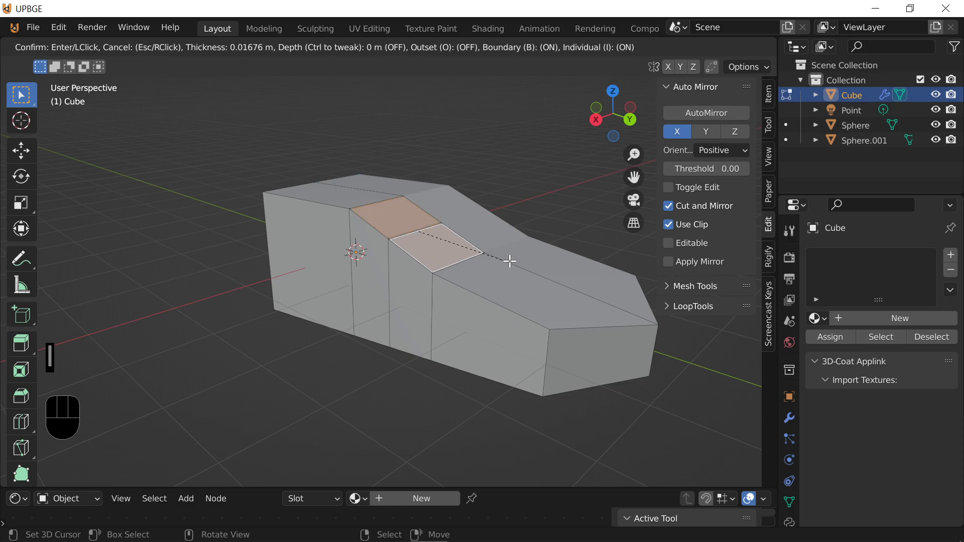
{"action": "key", "text": "shift"}
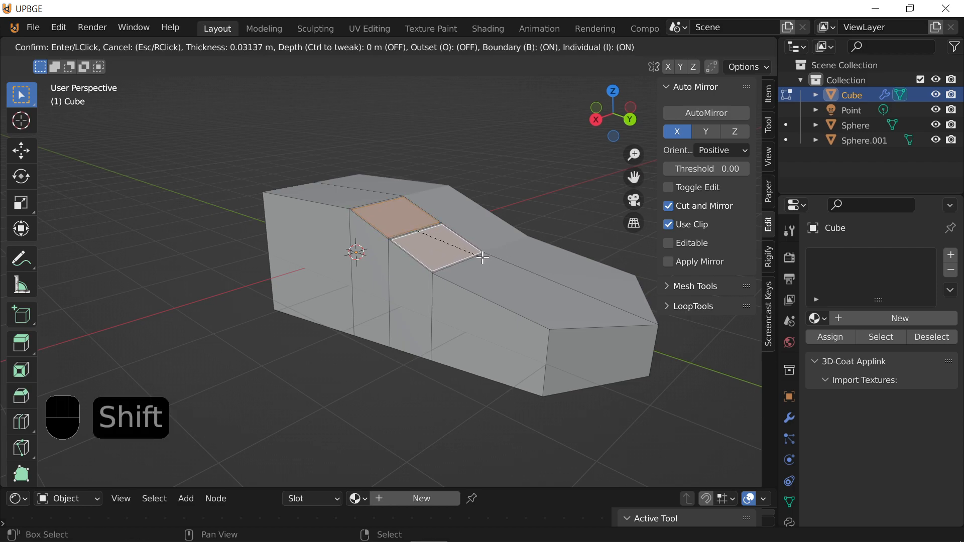
{"action": "left_click", "coordinate": [483, 258]}
{"action": "key", "text": "e"}
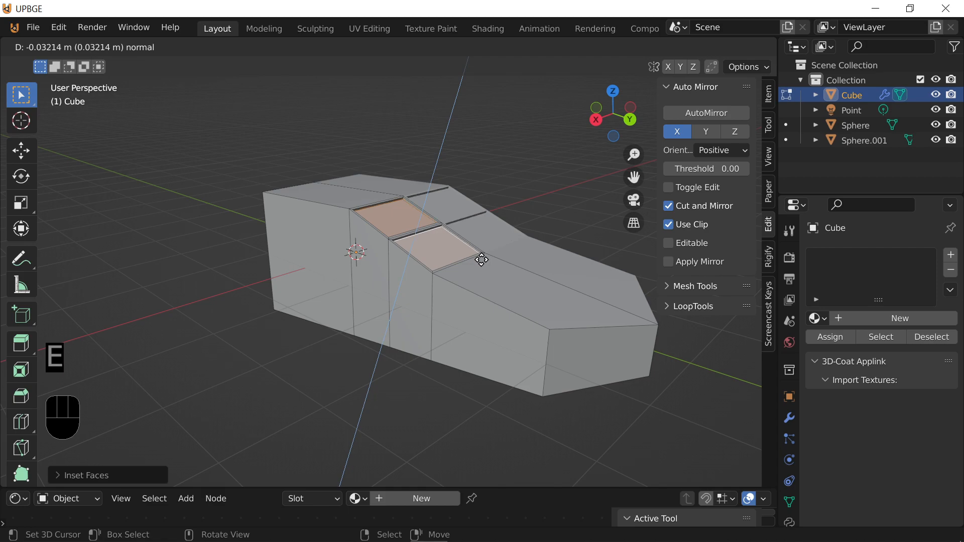
{"action": "left_click", "coordinate": [481, 261]}
Inspect the body and its recessed windows from several sides, in Edit Mode and in Object Mode
{"action": "key", "text": "shift+f"}
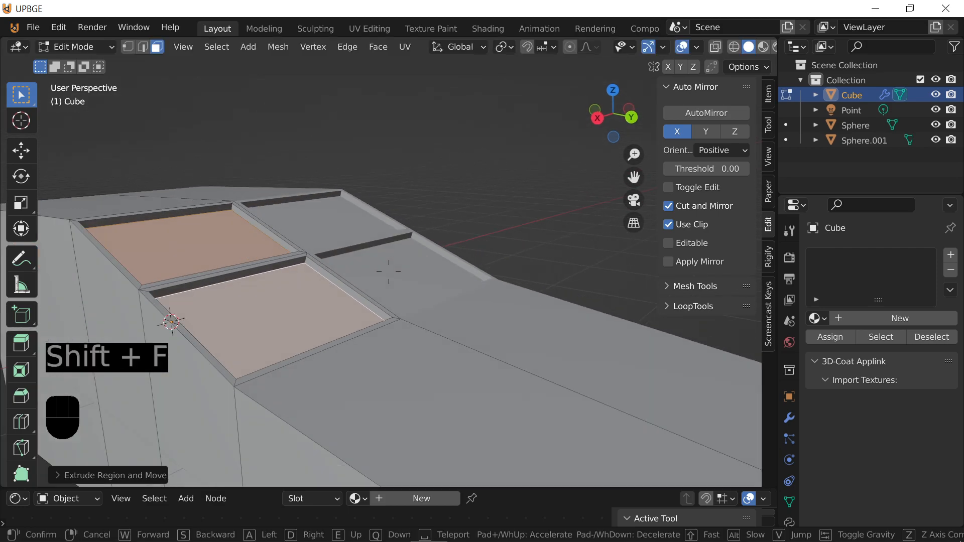
{"action": "key", "text": "d"}
{"action": "key", "text": "a"}
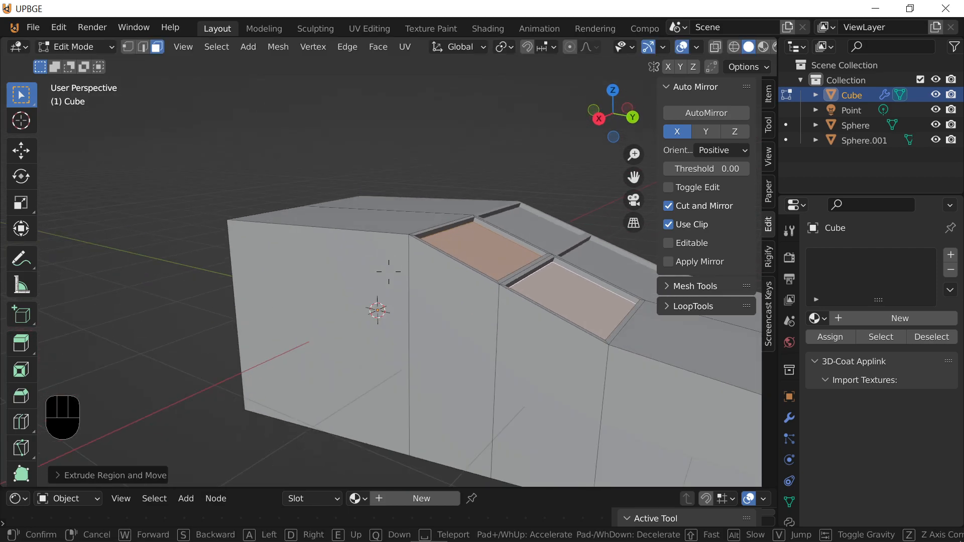
{"action": "key", "text": "s"}
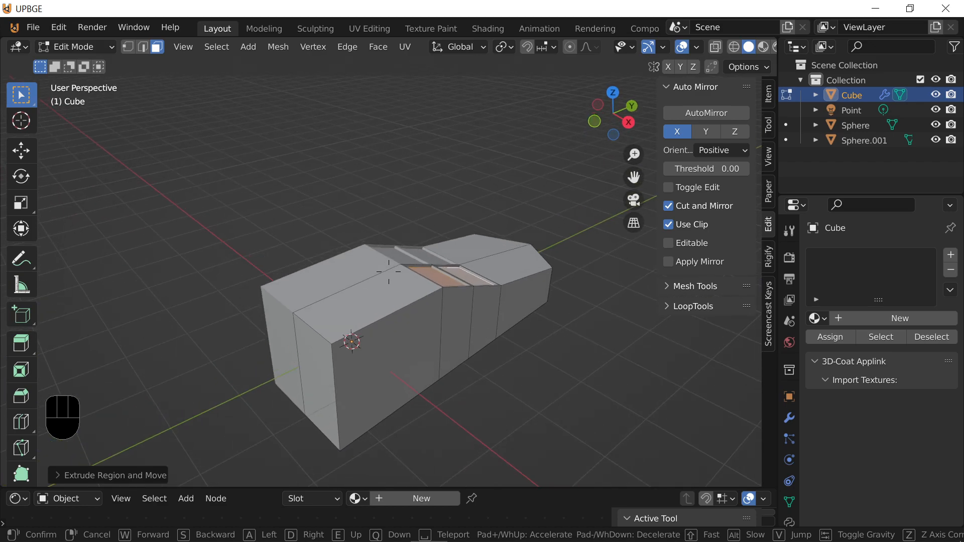
{"action": "key", "text": "d"}
{"action": "key", "text": "d"}
{"action": "left_click", "coordinate": [388, 271]}
{"action": "key", "text": "Tab"}
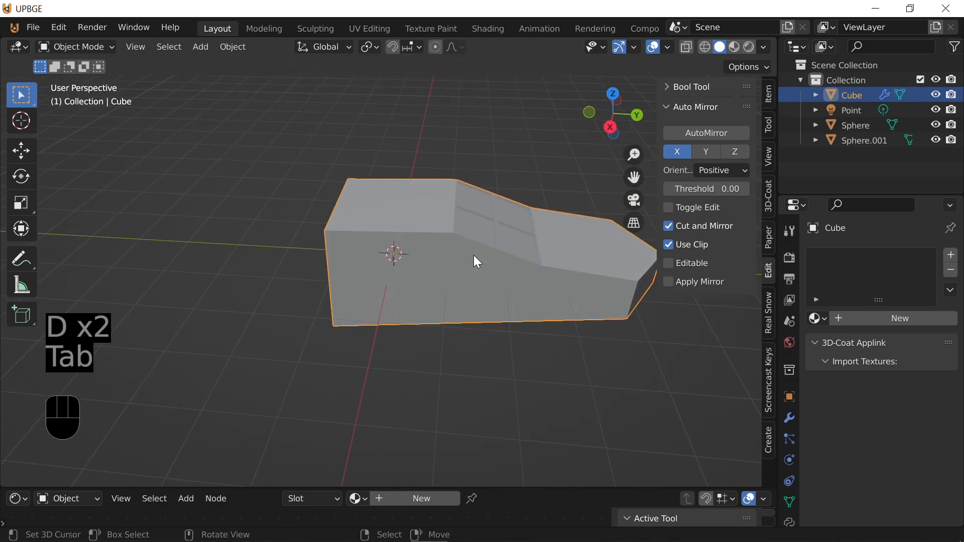
{"action": "key", "text": "shift+f"}
{"action": "left_click", "coordinate": [389, 273]}
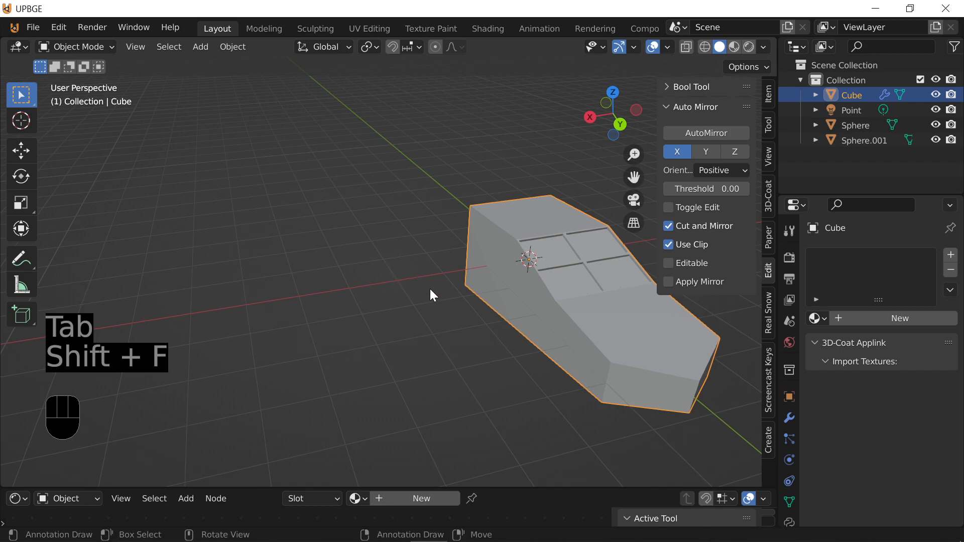
{"action": "key", "text": "shift+f"}
{"action": "left_click", "coordinate": [389, 272]}
{"action": "key", "text": "Tab"}
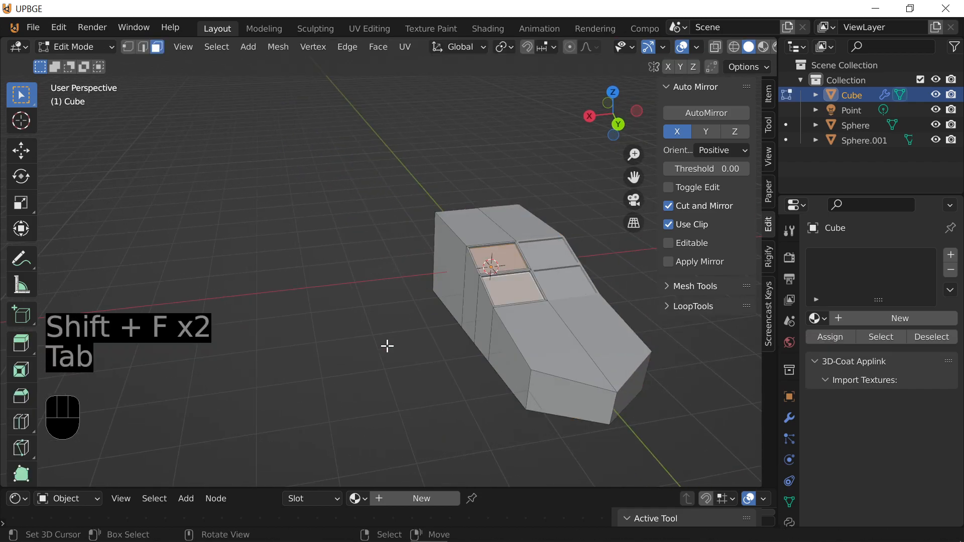
Duplicate the body's flat rear end face and move the copy away behind the body along the global Y axis
{"action": "key", "text": "shift+f"}
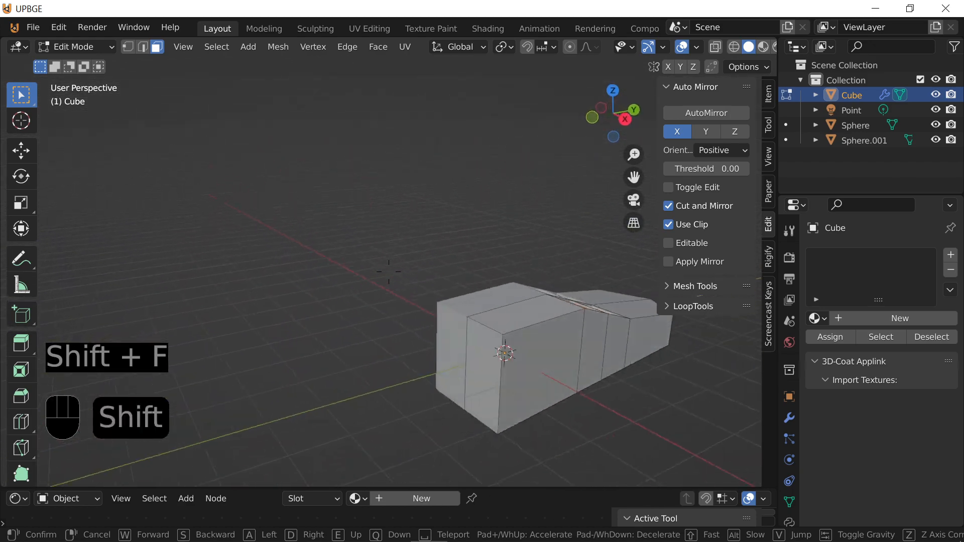
{"action": "left_click", "coordinate": [387, 275]}
{"action": "left_click", "coordinate": [416, 334]}
{"action": "key", "text": "shift+d"}
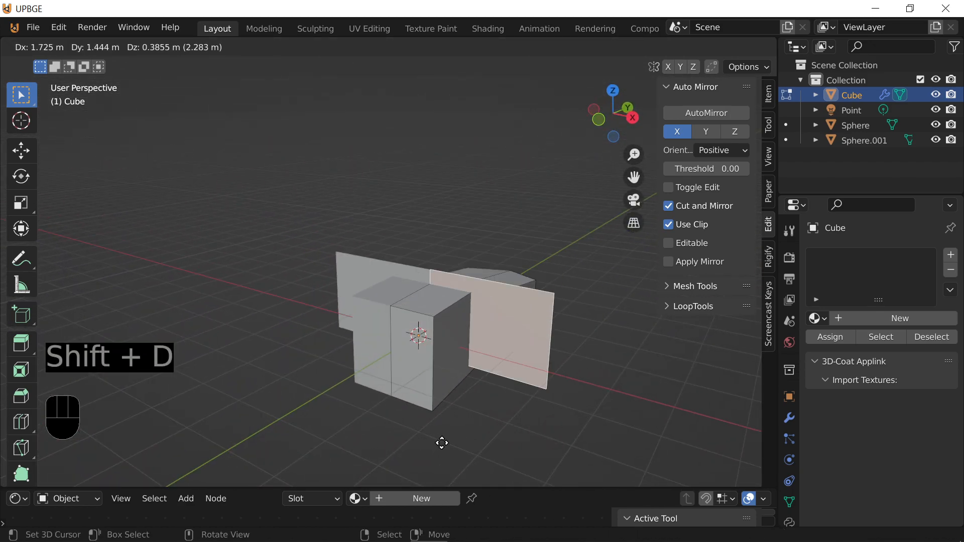
{"action": "right_click", "coordinate": [390, 381]}
{"action": "key", "text": "g"}
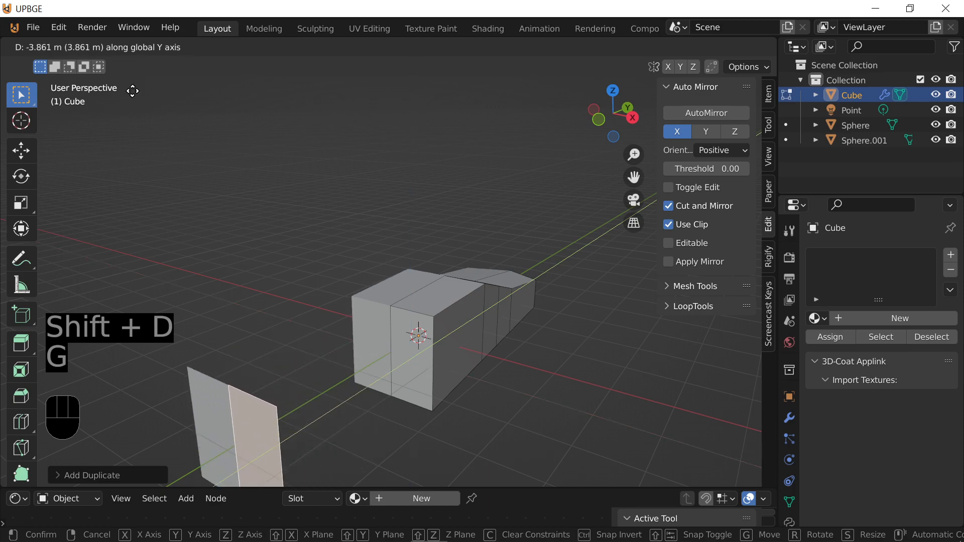
{"action": "left_click", "coordinate": [609, 224]}
{"action": "key", "text": "shift+f"}
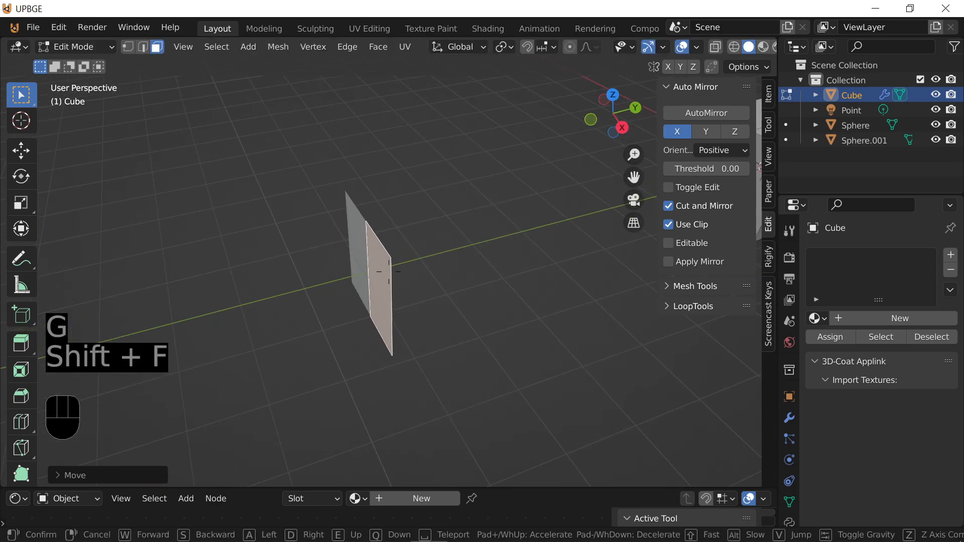
Separate the duplicated rear face from the body into its own object
{"action": "left_click", "coordinate": [389, 271]}
{"action": "key", "text": "p"}
{"action": "left_click", "coordinate": [390, 271]}
Examine the separated panel and the body from above and from several sides
{"action": "key", "text": "g"}
{"action": "middle_click_drag", "start_coordinate": [430, 278], "coordinate": [331, 303]}
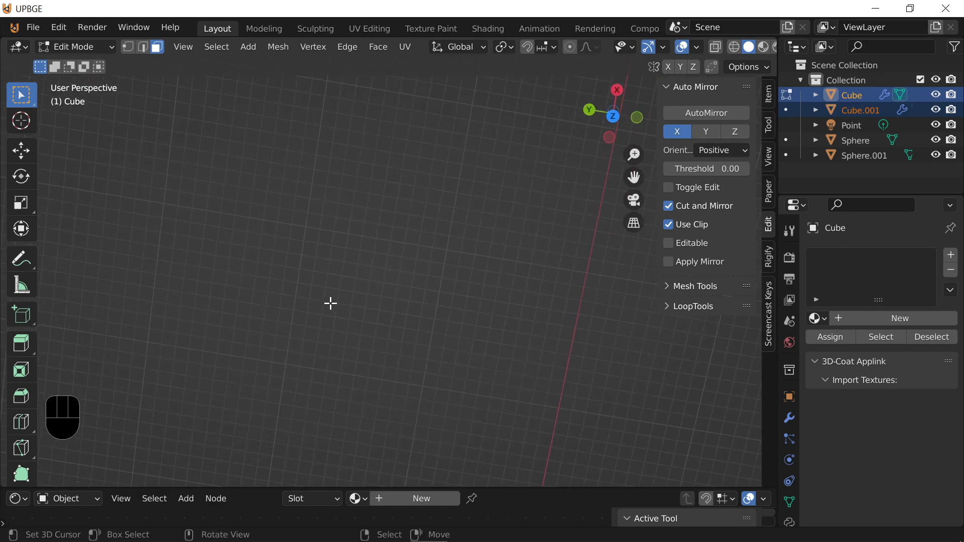
{"action": "key", "text": "KP_Decimal"}
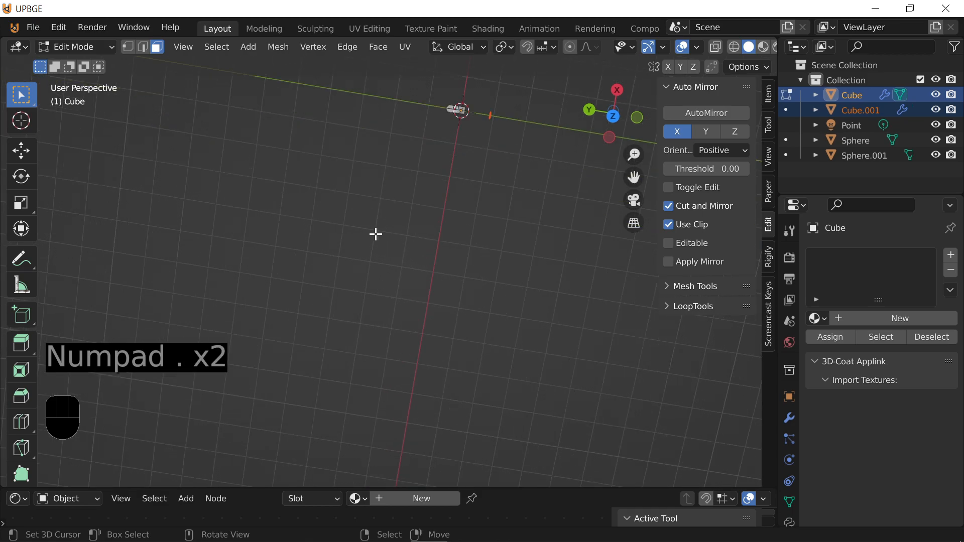
{"action": "middle_click_drag", "start_coordinate": [404, 212], "coordinate": [272, 287], "text": "shift"}
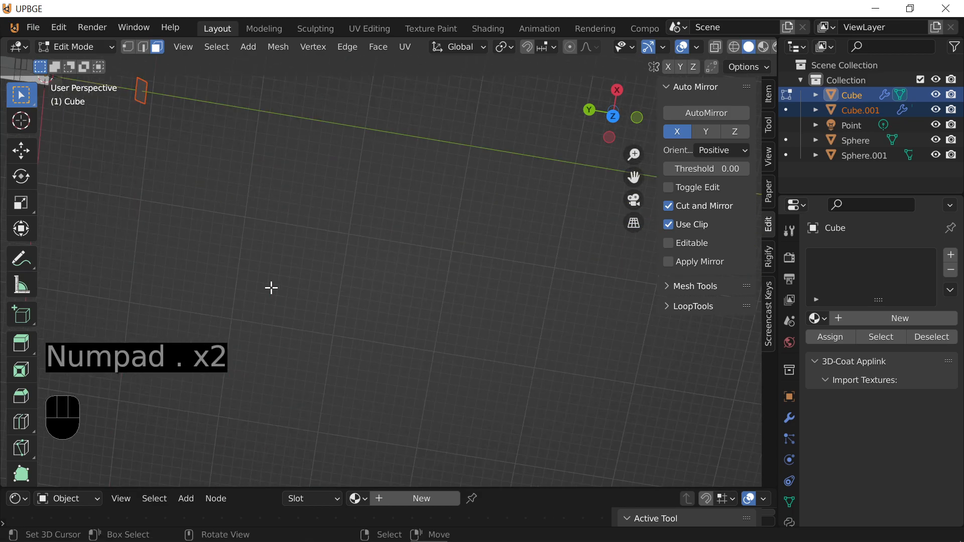
{"action": "key", "text": "shift+f"}
{"action": "key", "text": "shift+w"}
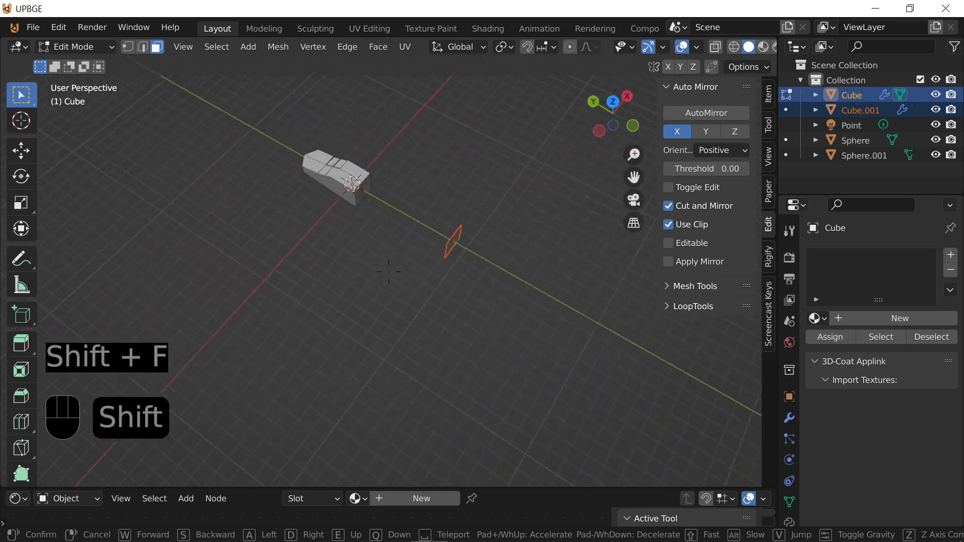
{"action": "key", "text": "w"}
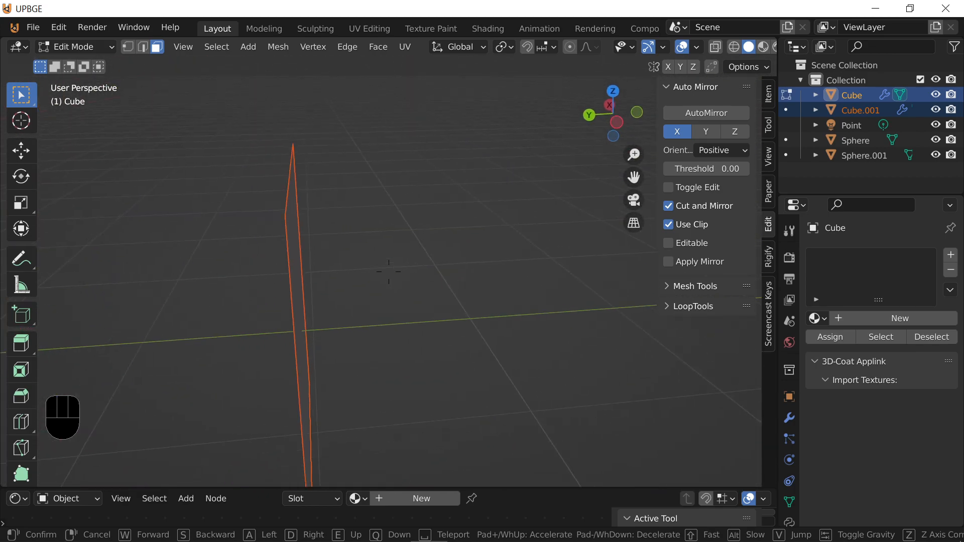
{"action": "key", "text": "s"}
{"action": "left_click", "coordinate": [392, 299]}
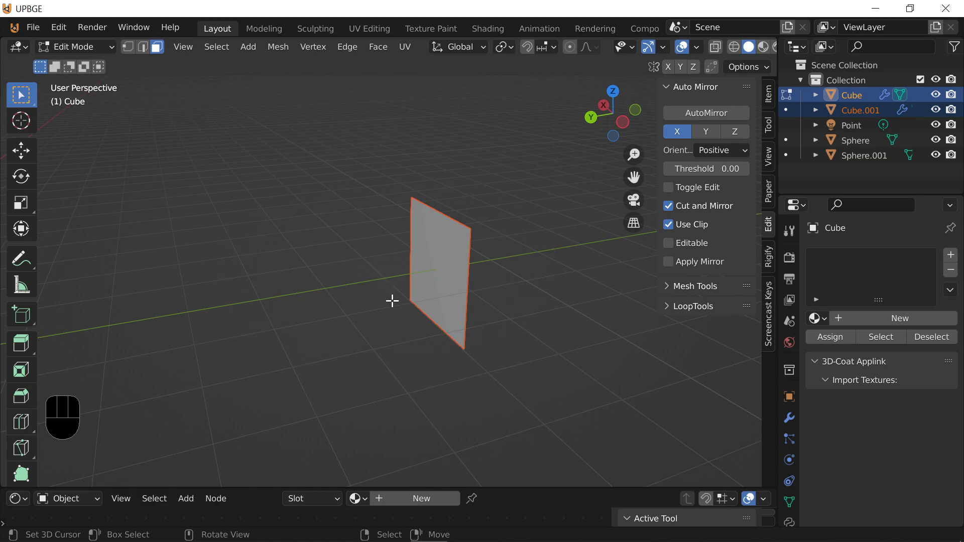
{"action": "middle_click_drag", "start_coordinate": [392, 299], "coordinate": [295, 224]}
{"action": "key", "text": "g"}
{"action": "key", "text": "shift+f"}
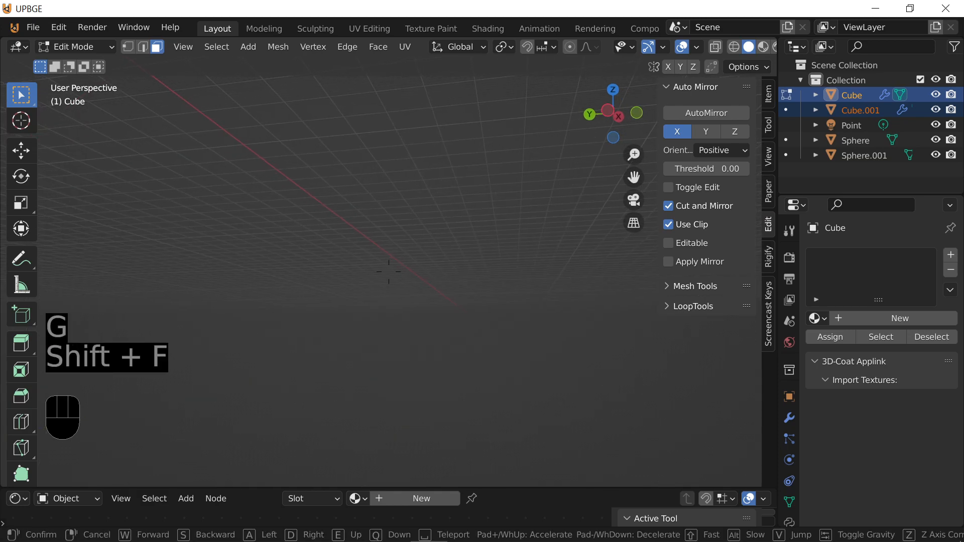
{"action": "left_click", "coordinate": [388, 272]}
{"action": "key", "text": "shift+f"}
{"action": "key", "text": "shift+c"}
{"action": "key", "text": "shift+f"}
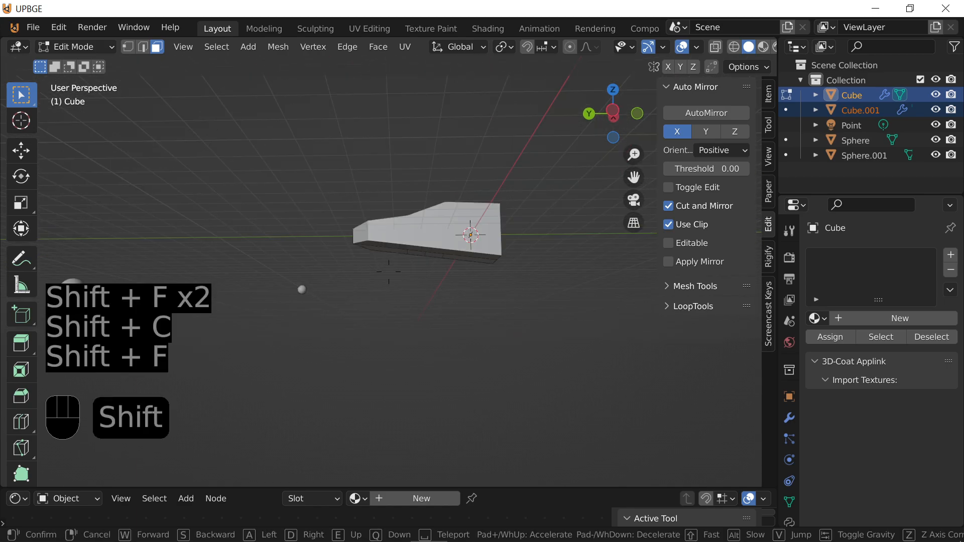
{"action": "left_click", "coordinate": [389, 272]}
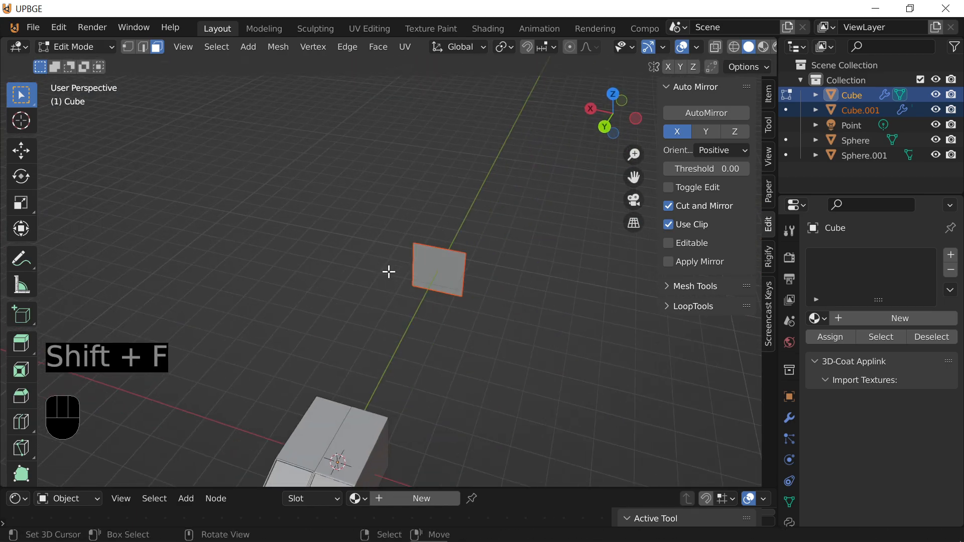
{"action": "key", "text": "g"}
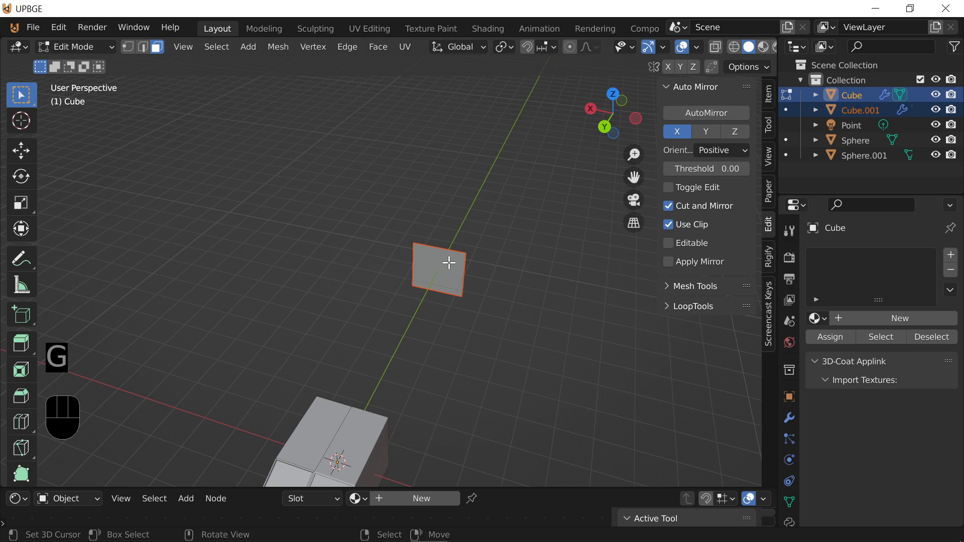
Move the separated panel sideways in Object Mode so that it sits off to one side of the body
{"action": "key", "text": "Tab"}
{"action": "left_click", "coordinate": [465, 269]}
{"action": "key", "text": "g"}
{"action": "key", "text": "g"}
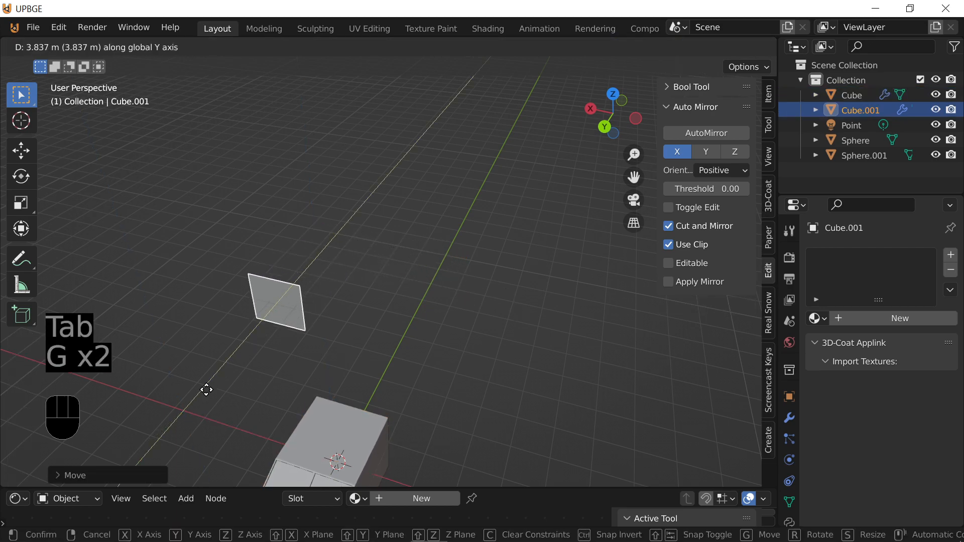
{"action": "left_click", "coordinate": [318, 342]}
Move the panel's face about 10.35 m along global Y in Edit Mode and extrude it backward into a box beside the body
{"action": "key", "text": "Tab"}
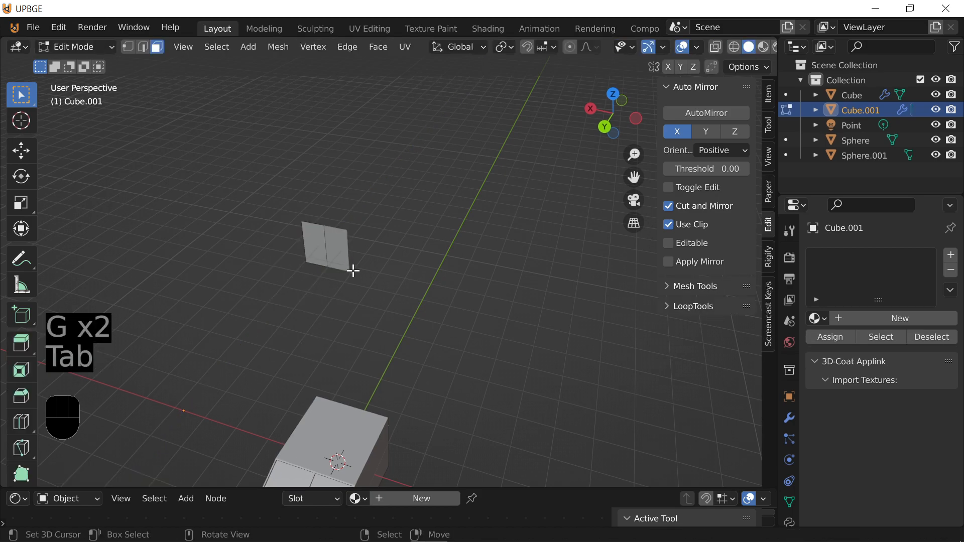
{"action": "key", "text": "g"}
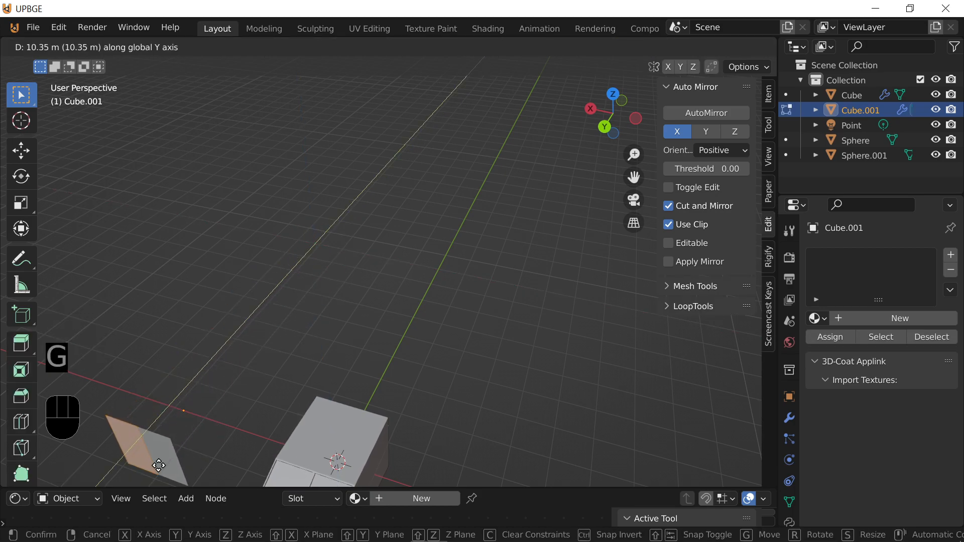
{"action": "left_click", "coordinate": [157, 466]}
{"action": "key", "text": "e"}
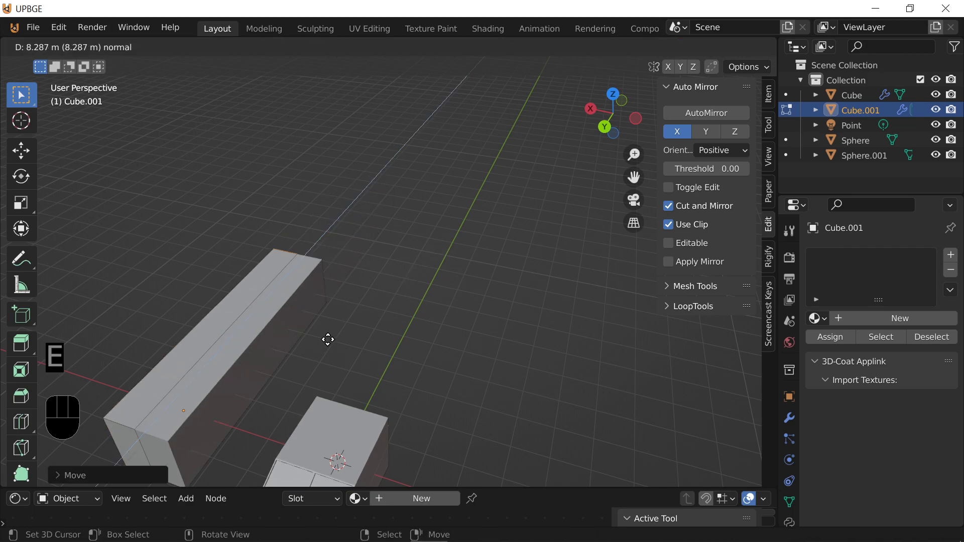
{"action": "left_click", "coordinate": [212, 438]}
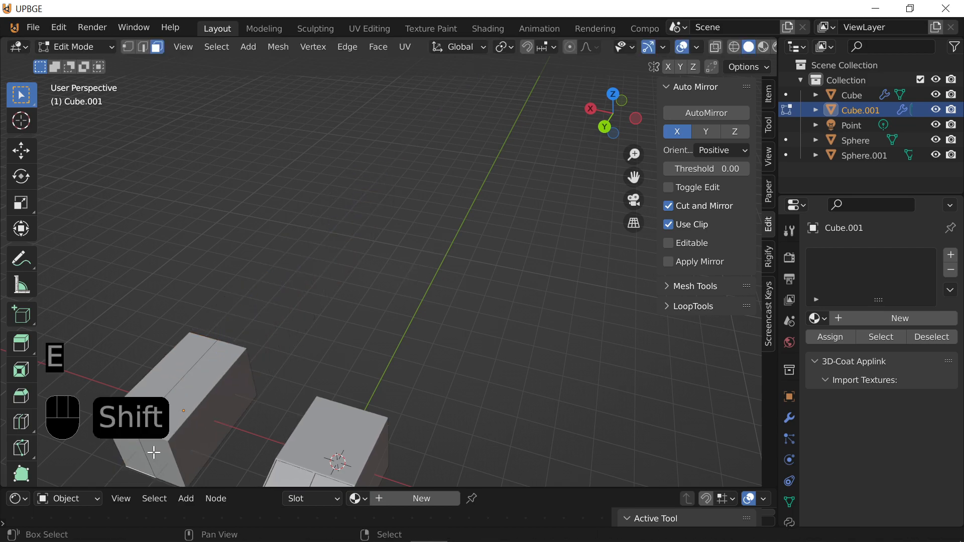
Extrude the new box's front end face a short way forward and scale it down into a taper
{"action": "key", "text": "shift+f"}
{"action": "left_click", "coordinate": [391, 270]}
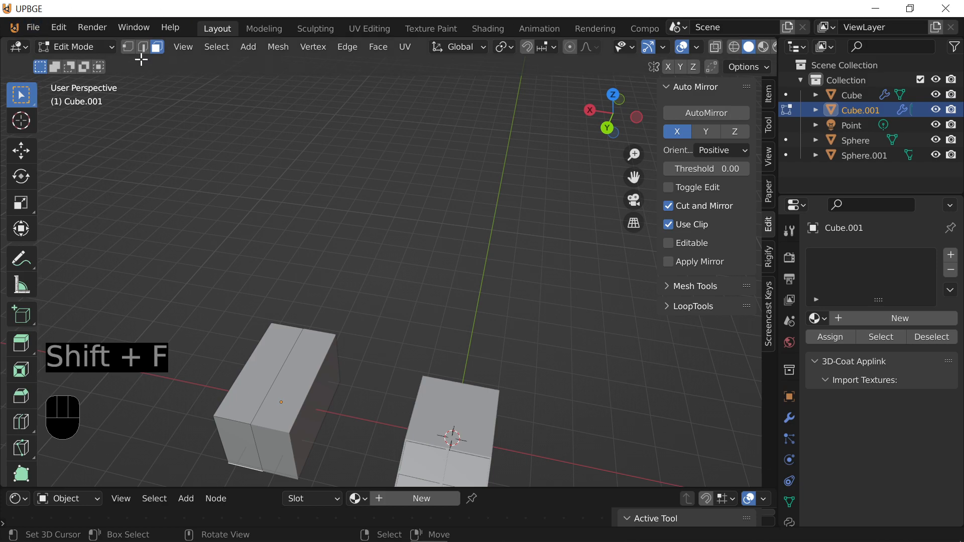
{"action": "left_click", "coordinate": [171, 44]}
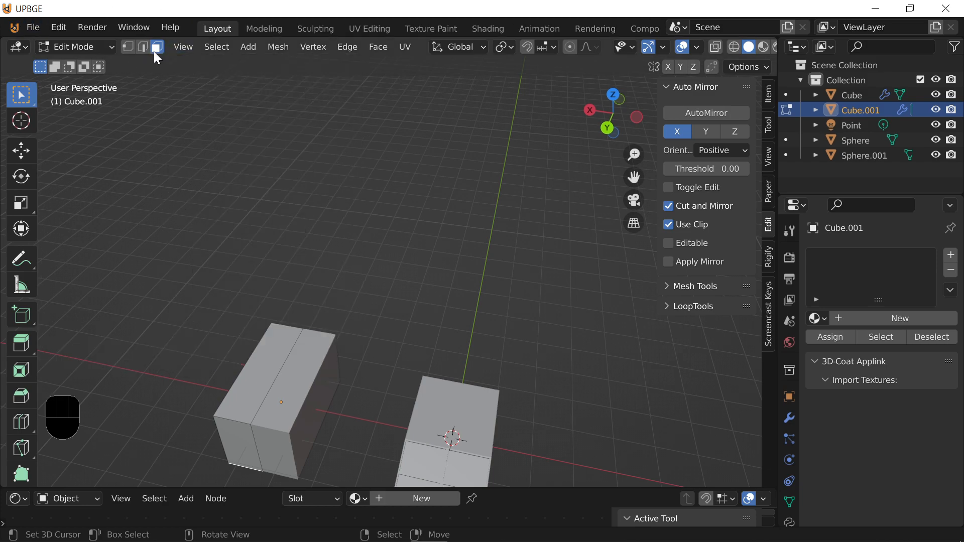
{"action": "key", "text": "e"}
{"action": "left_click", "coordinate": [281, 414]}
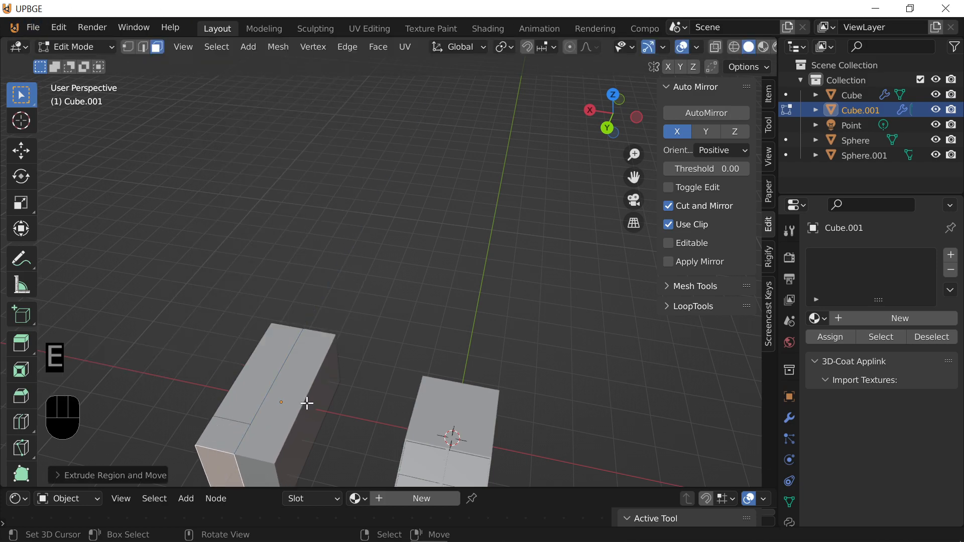
{"action": "key", "text": "s"}
{"action": "left_click", "coordinate": [338, 376]}
Extrude the tapered front face forward twice more, scaling down the end face after each extrusion
{"action": "key", "text": "shift+f"}
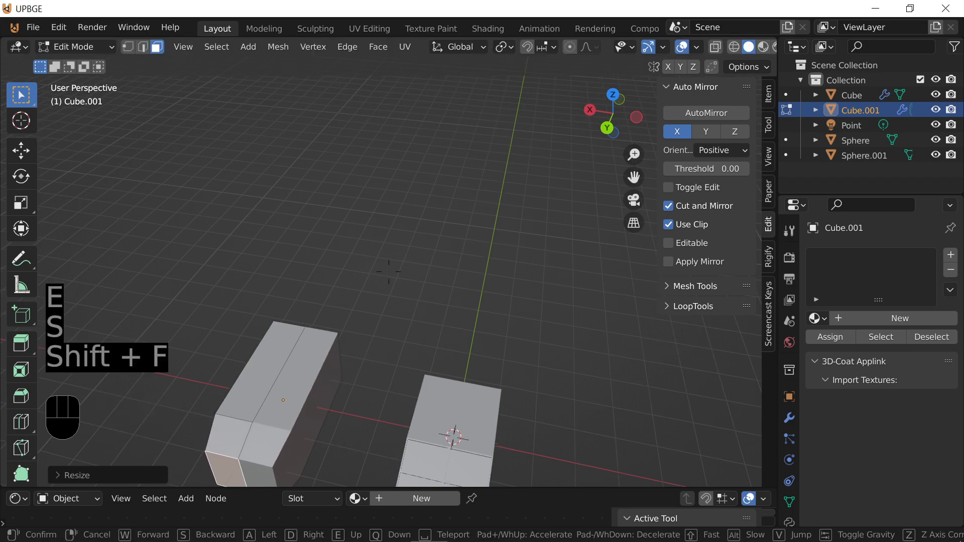
{"action": "left_click", "coordinate": [389, 271]}
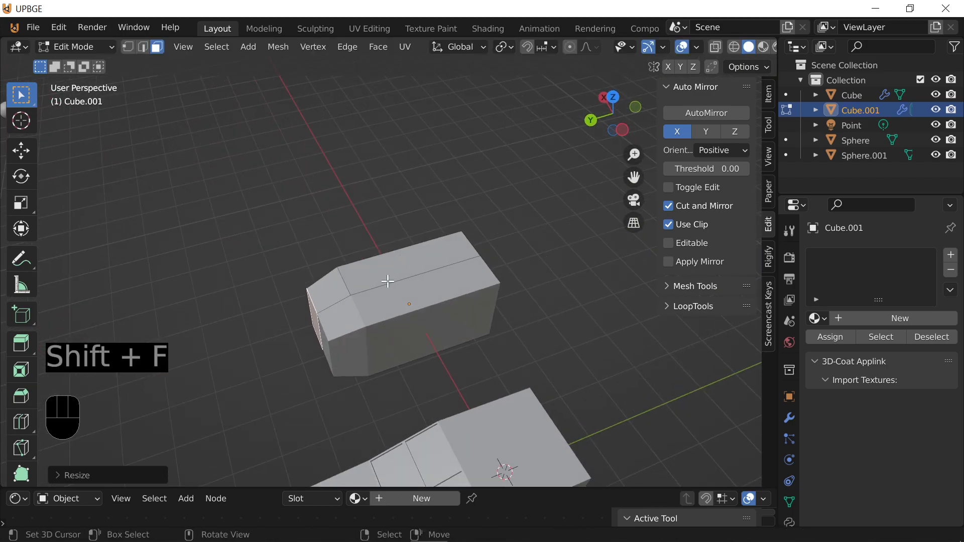
{"action": "key", "text": "e"}
{"action": "left_click", "coordinate": [334, 308]}
{"action": "key", "text": "s"}
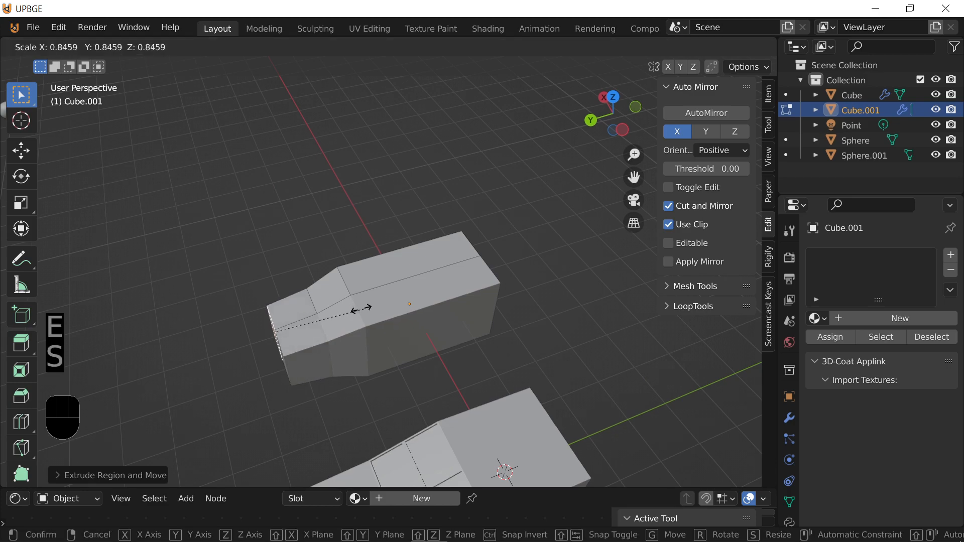
{"action": "left_click", "coordinate": [336, 312]}
{"action": "key", "text": "e"}
{"action": "left_click", "coordinate": [228, 343]}
{"action": "key", "text": "s"}
{"action": "left_click", "coordinate": [269, 348]}
Extrude the narrowed end face forward as a long section and scale its tip down
{"action": "key", "text": "e"}
{"action": "left_click", "coordinate": [36, 379]}
{"action": "key", "text": "s"}
{"action": "left_click", "coordinate": [126, 371]}
Pull the long section's tip back along global Y, then undo everything back to before that section was extruded
{"action": "key", "text": "shift+f"}
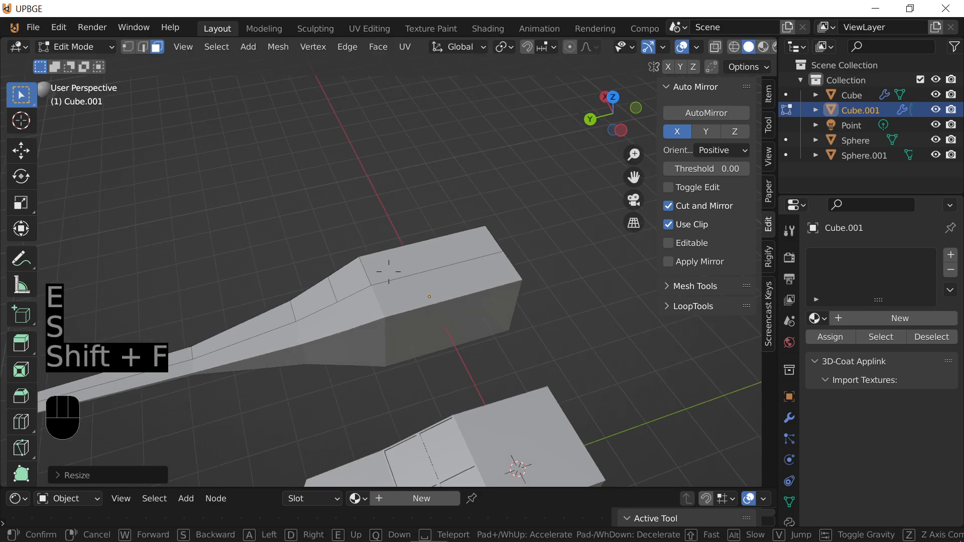
{"action": "left_click", "coordinate": [458, 269]}
{"action": "key", "text": "g"}
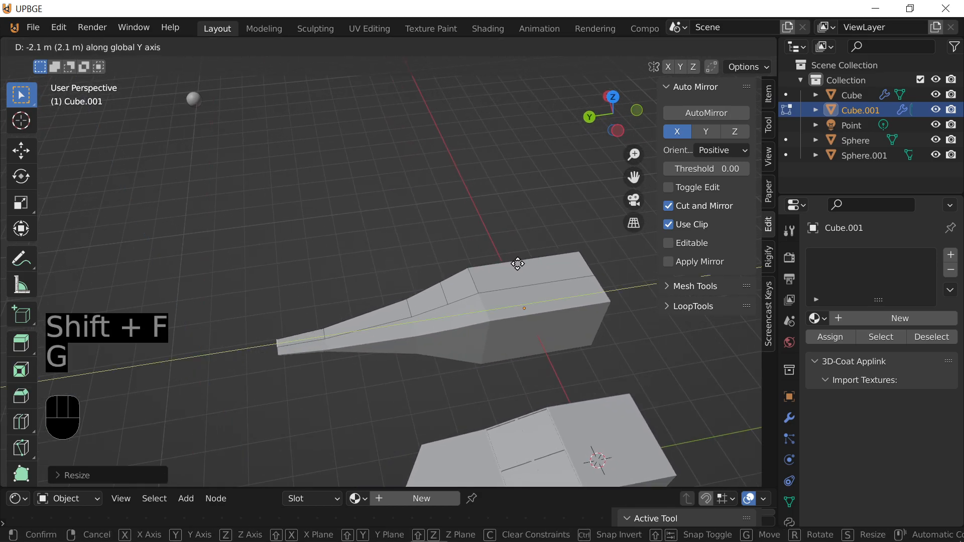
{"action": "left_click", "coordinate": [520, 263]}
{"action": "key", "text": "s"}
{"action": "key", "text": "z"}
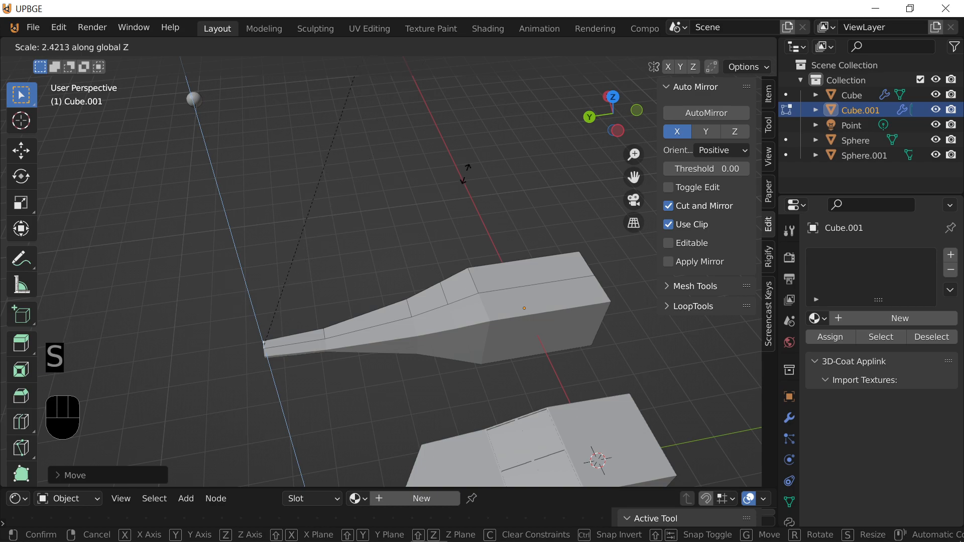
{"action": "right_click", "coordinate": [465, 202]}
{"action": "key", "text": "ctrl+z"}
{"action": "key", "text": "ctrl+z"}
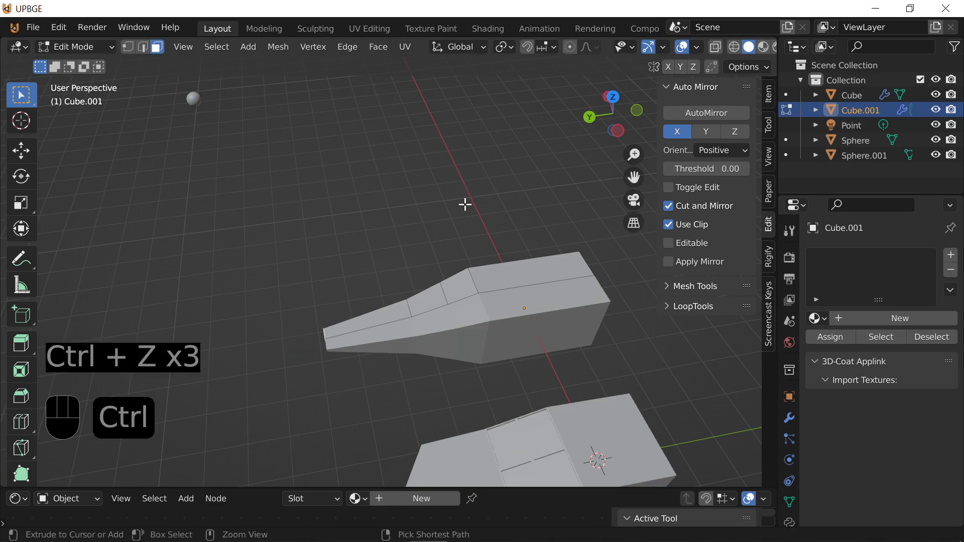
Scale the narrowed end face along global Z and extrude it forward into a long boom with a smaller tip
{"action": "key", "text": "s"}
{"action": "key", "text": "z"}
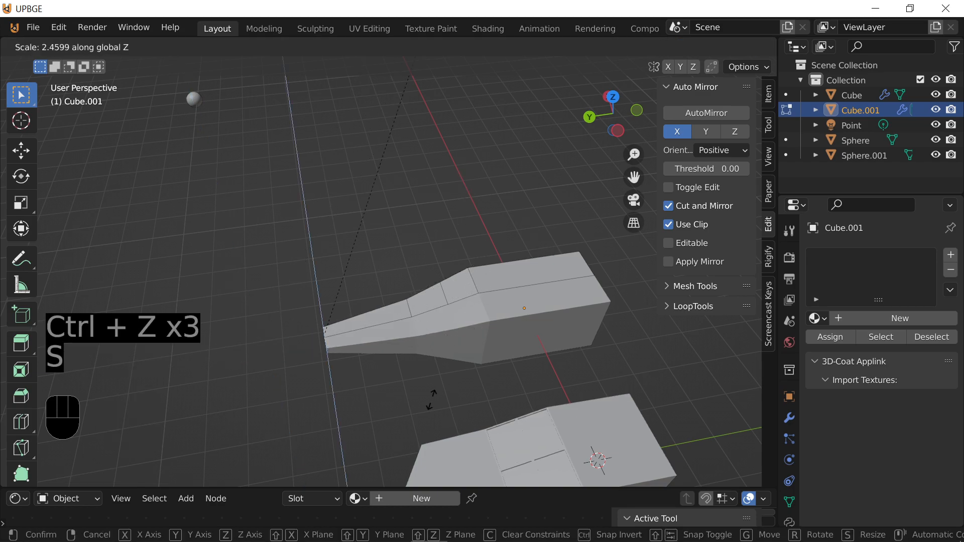
{"action": "left_click", "coordinate": [448, 179]}
{"action": "key", "text": "e"}
{"action": "left_click", "coordinate": [276, 376]}
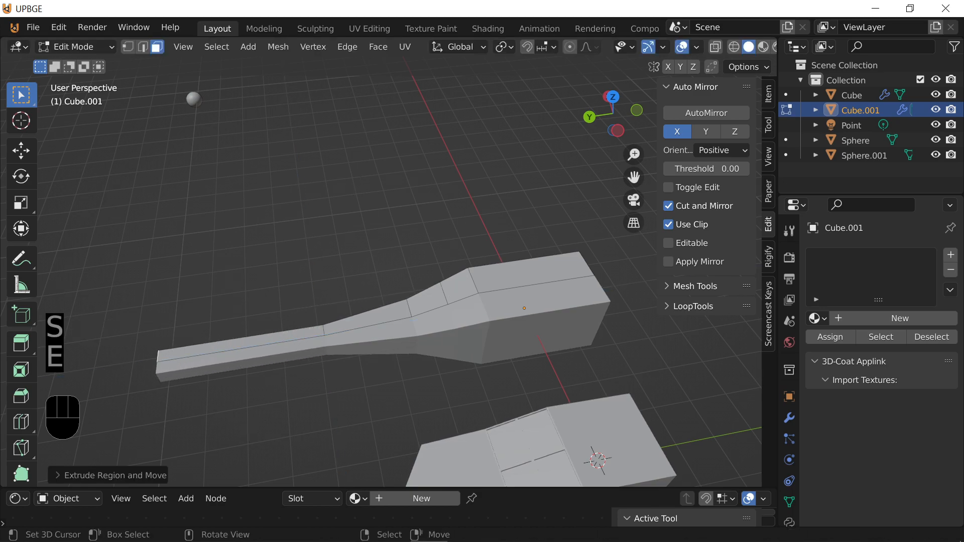
{"action": "key", "text": "s"}
{"action": "key", "text": "y"}
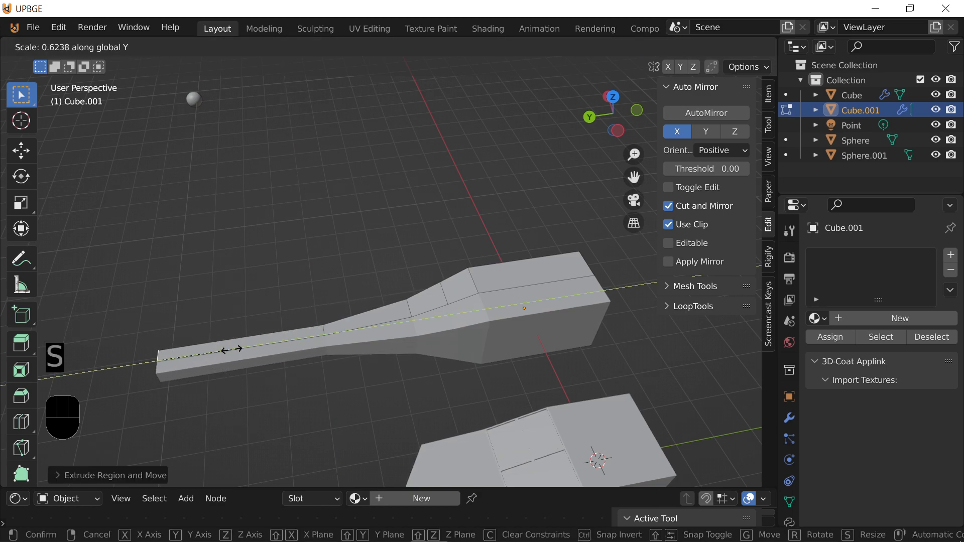
{"action": "left_click", "coordinate": [171, 350]}
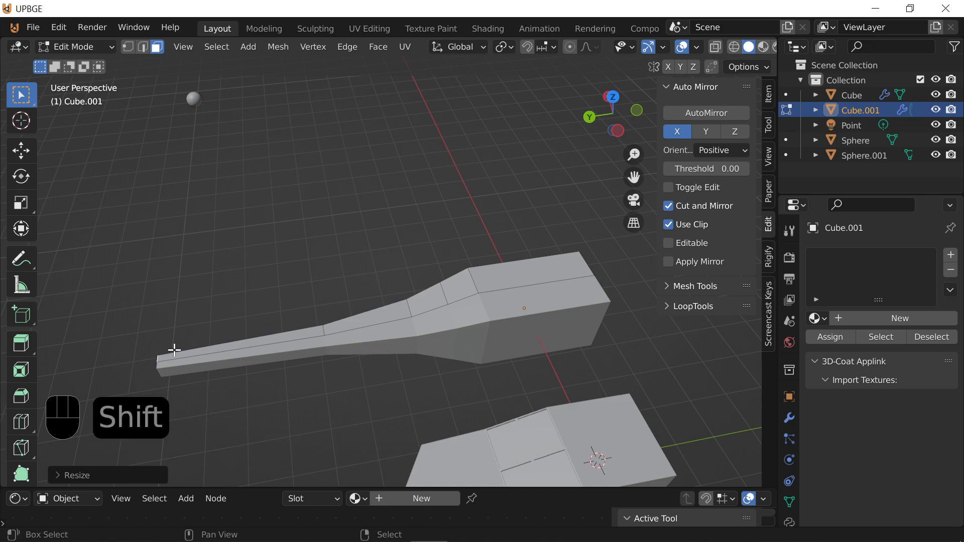
Inset the two adjoining faces on top of the new body, just in front of its flat roof, as one region
{"action": "key", "text": "shift+f"}
{"action": "key", "text": "shift+a"}
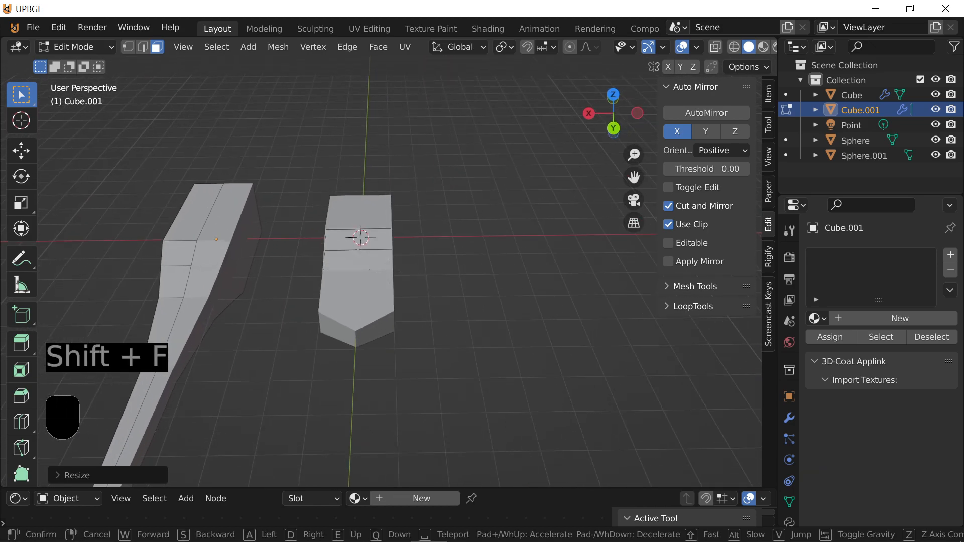
{"action": "key", "text": "w"}
{"action": "left_click", "coordinate": [387, 271]}
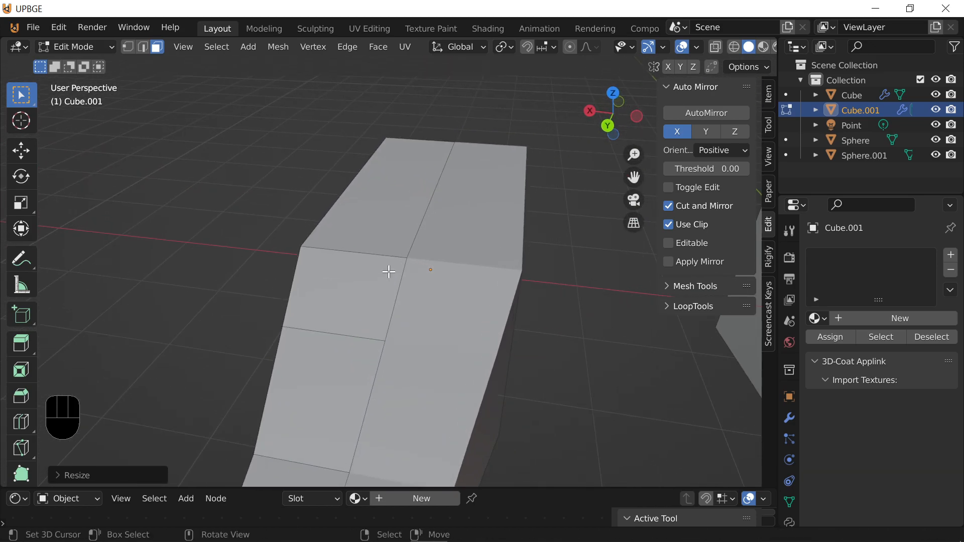
{"action": "left_click", "coordinate": [377, 263], "text": "shift"}
{"action": "left_click", "coordinate": [336, 374], "text": "shift"}
{"action": "key", "text": "i"}
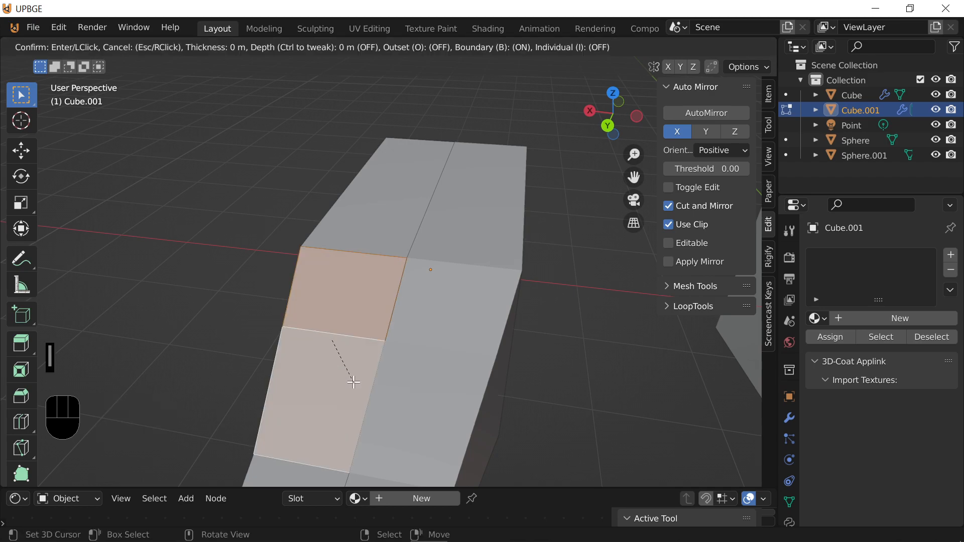
{"action": "left_click", "coordinate": [350, 324]}
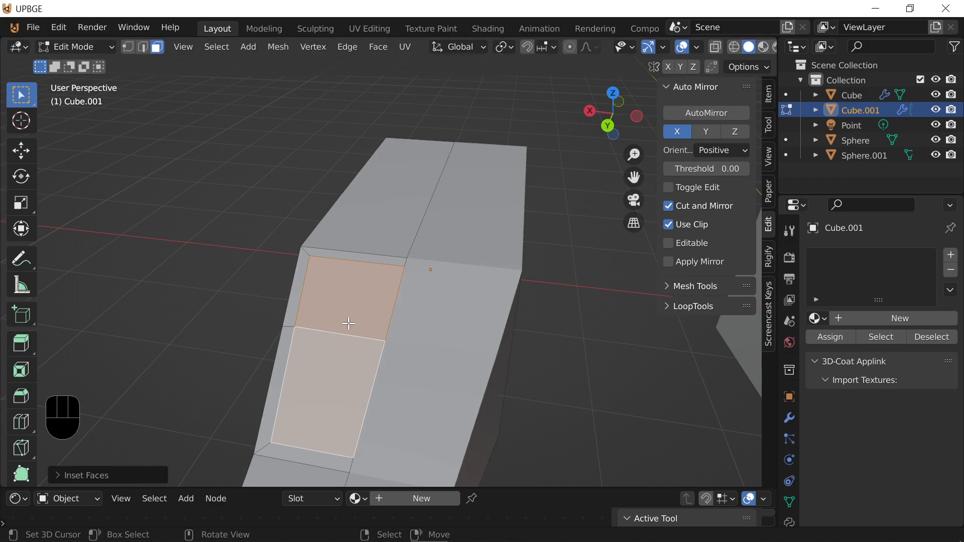
Extrude the inset faces inward as a recessed window and return to Object Mode to check it
{"action": "key", "text": "e"}
{"action": "left_click", "coordinate": [468, 317]}
{"action": "key", "text": "Tab"}
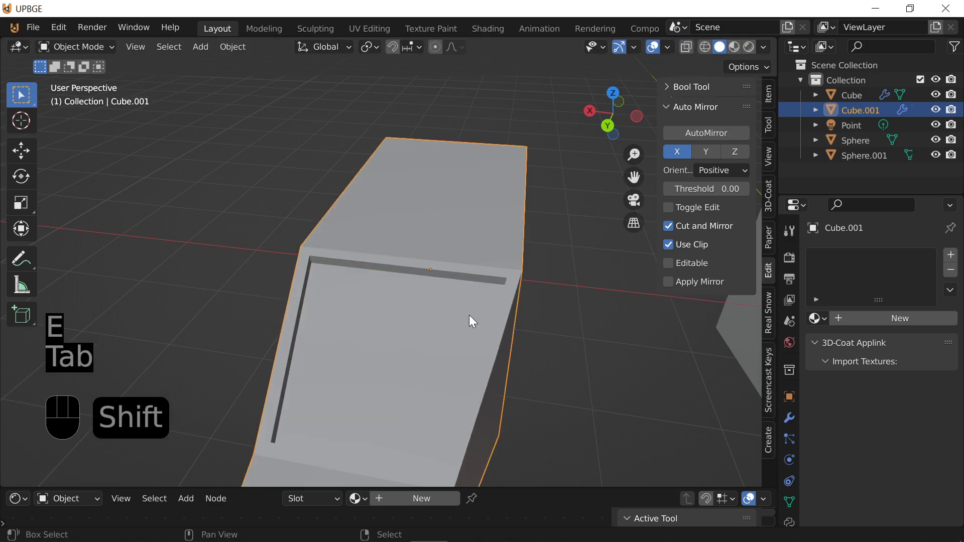
{"action": "key", "text": "shift+f"}
{"action": "left_click", "coordinate": [389, 271]}
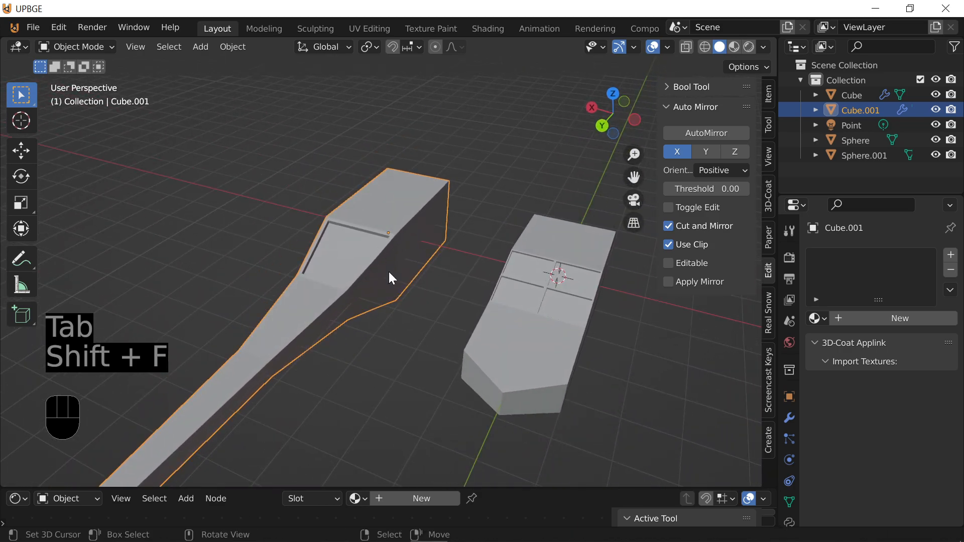
Extrude the large side face of the boom-tailed body outward and scale the new end face to about 0.76
{"action": "key", "text": "Tab"}
{"action": "key", "text": "shift+f"}
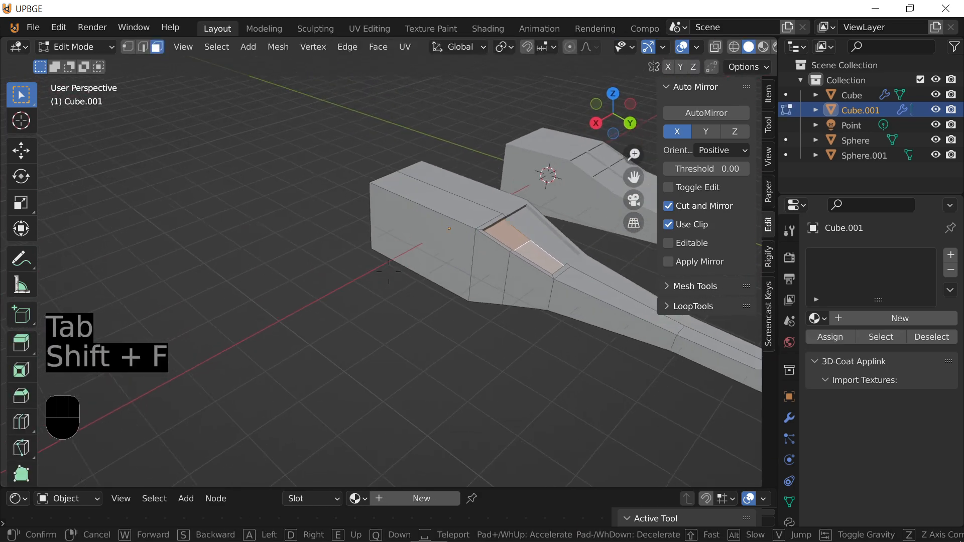
{"action": "left_click", "coordinate": [389, 272]}
{"action": "left_click", "coordinate": [234, 261]}
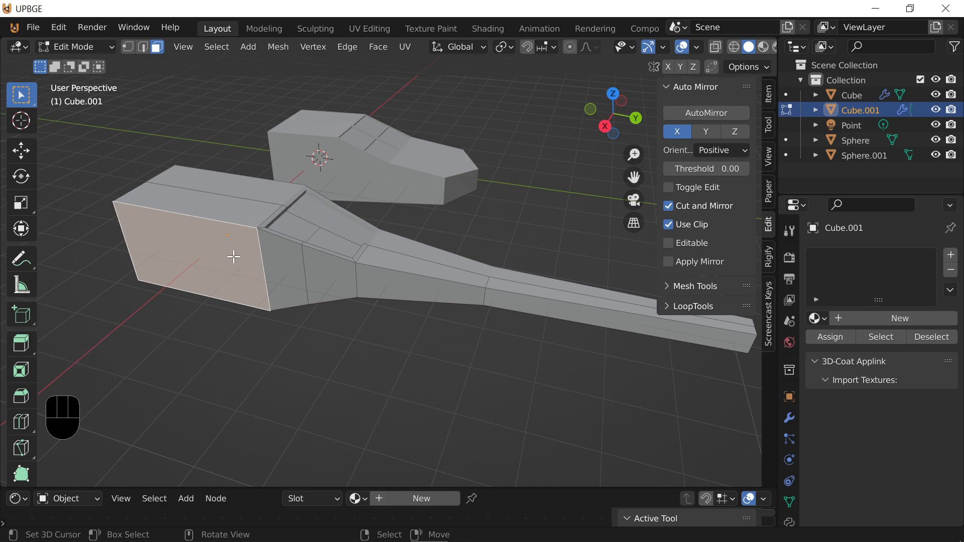
{"action": "key", "text": "shift+f"}
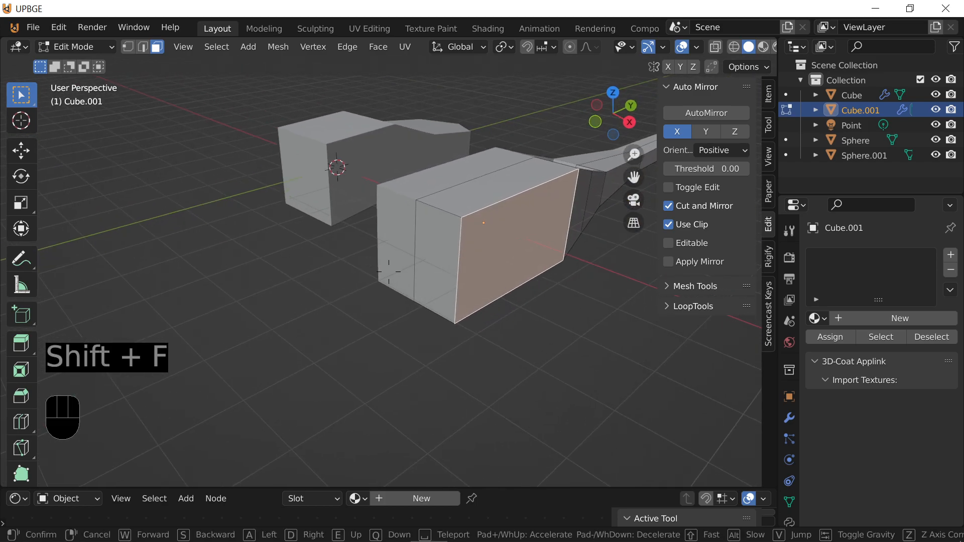
{"action": "key", "text": "w"}
{"action": "left_click", "coordinate": [391, 272]}
{"action": "right_click", "coordinate": [423, 257]}
{"action": "right_click", "coordinate": [496, 251]}
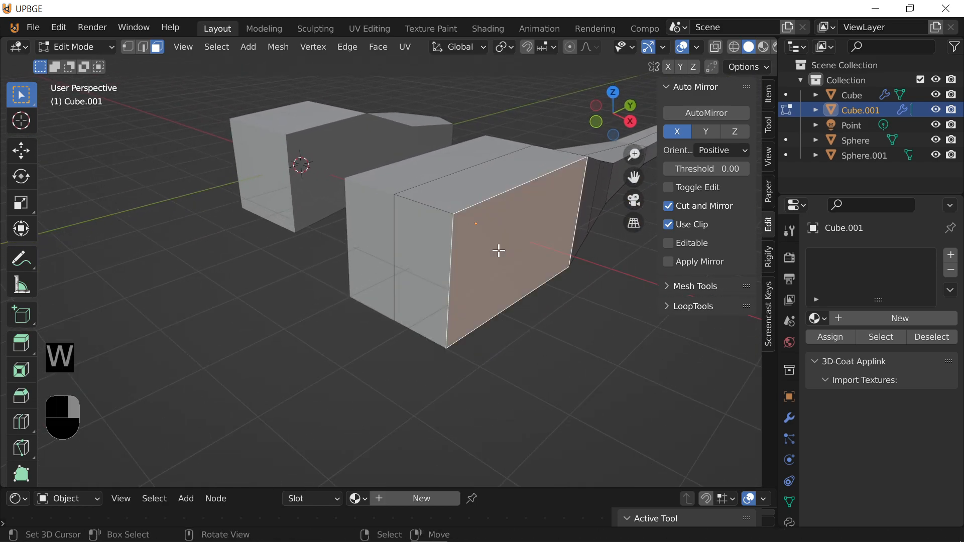
{"action": "key", "text": "g"}
{"action": "right_click", "coordinate": [494, 276]}
{"action": "key", "text": "e"}
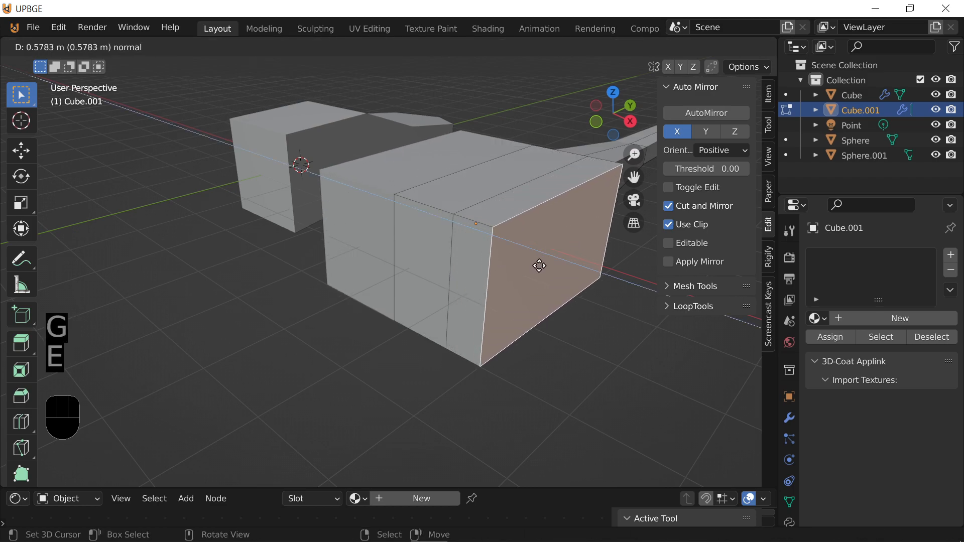
{"action": "left_click", "coordinate": [538, 281]}
{"action": "key", "text": "s"}
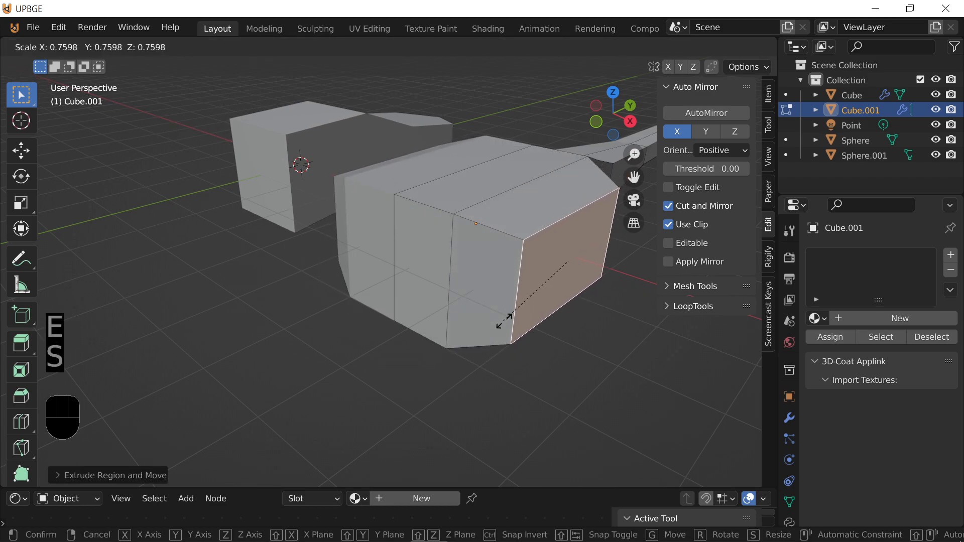
{"action": "left_click", "coordinate": [512, 319]}
Extrude the shrunken side face outward again as a short second section and scale its end face down slightly
{"action": "key", "text": "e"}
{"action": "left_click", "coordinate": [578, 353]}
{"action": "key", "text": "s"}
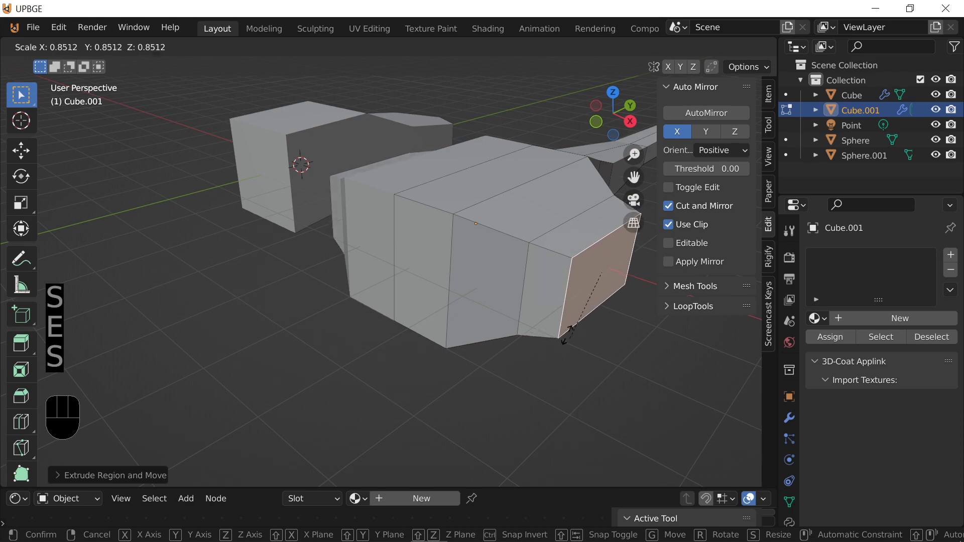
{"action": "left_click", "coordinate": [554, 318]}
Duplicate the side section's outer end face in place and scale the copy along Z into a thin strip
{"action": "key", "text": "shift+f"}
{"action": "key", "text": "d"}
{"action": "key", "text": "d"}
{"action": "left_click", "coordinate": [388, 271]}
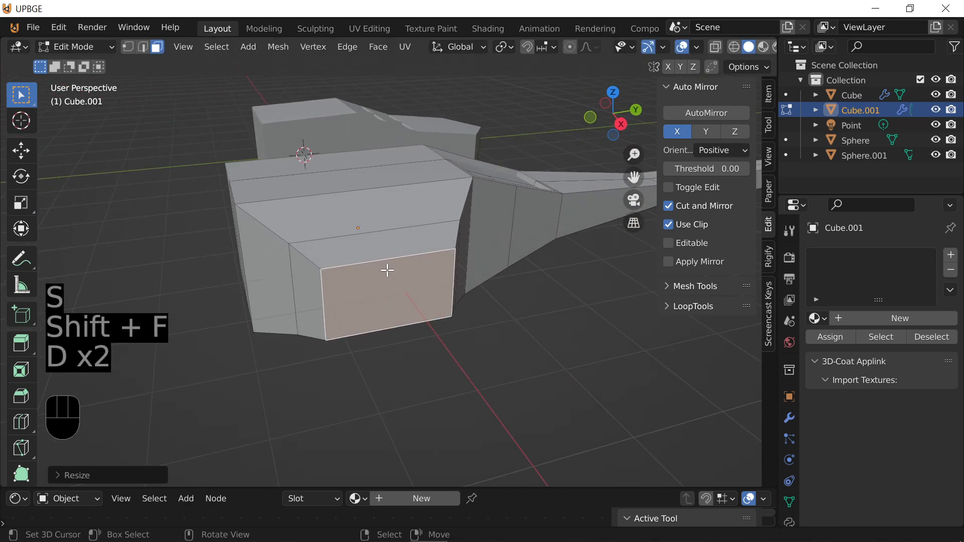
{"action": "key", "text": "shift+d"}
{"action": "right_click", "coordinate": [461, 318]}
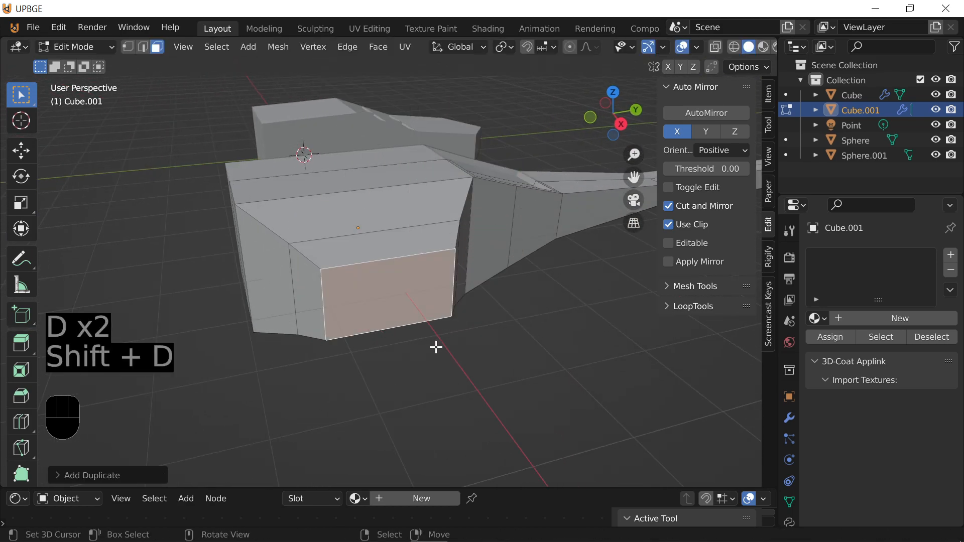
{"action": "key", "text": "s"}
{"action": "key", "text": "z"}
{"action": "left_click", "coordinate": [404, 307]}
Extrude the thin strip outward into a flat wing and move its tip face toward the tail boom and slightly down
{"action": "key", "text": "e"}
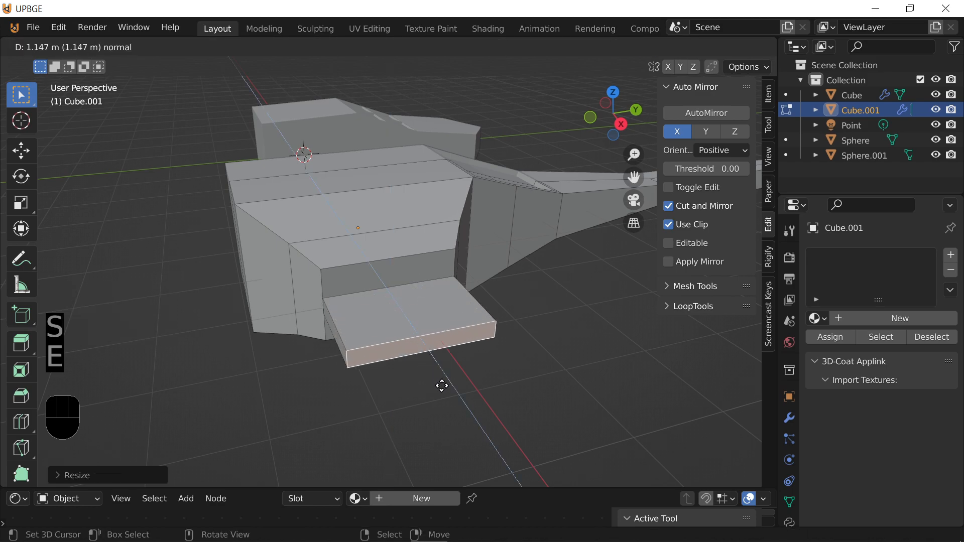
{"action": "left_click", "coordinate": [469, 433]}
{"action": "key", "text": "shift+f"}
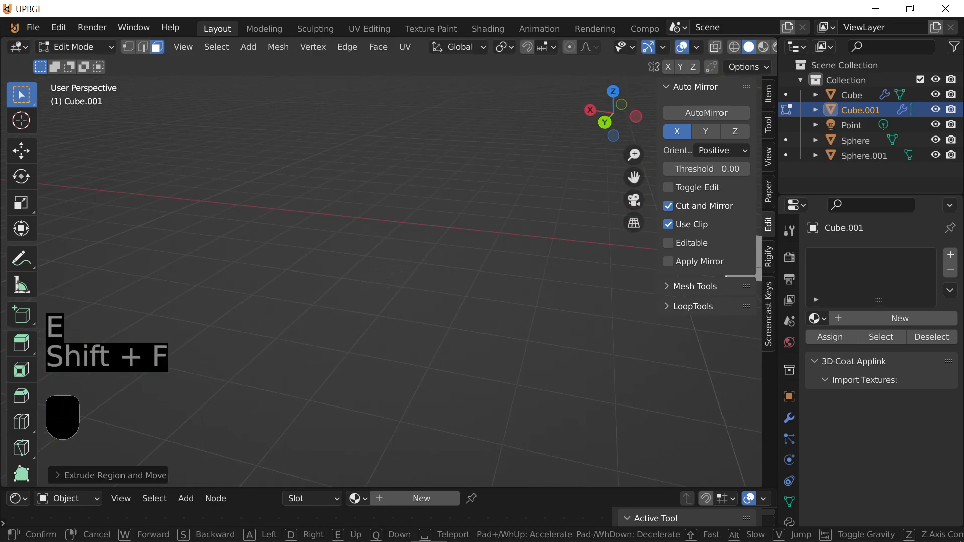
{"action": "left_click", "coordinate": [390, 271]}
{"action": "key", "text": "g"}
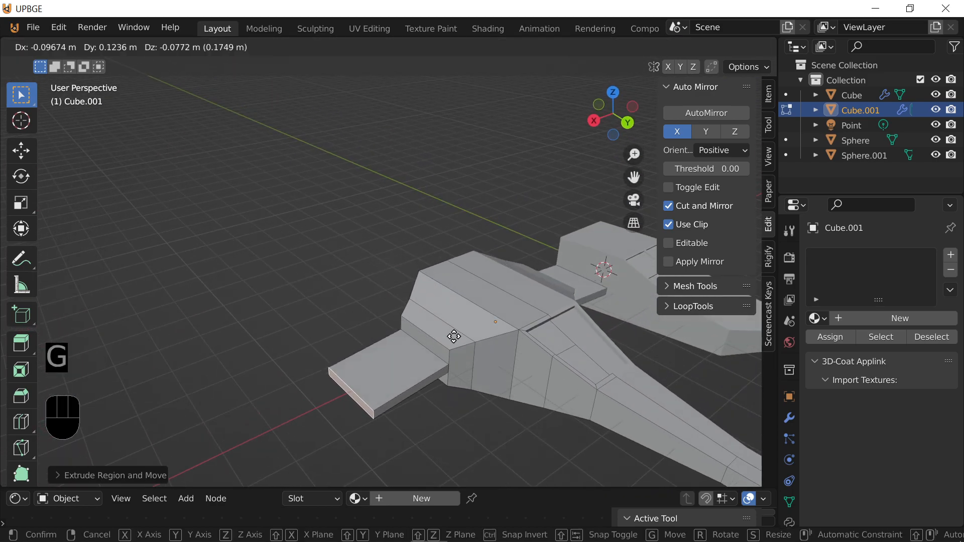
{"action": "left_click", "coordinate": [520, 375]}
Rotate the wing's tip face about global Z, scale it down, and return to Object Mode to check the body
{"action": "key", "text": "r"}
{"action": "key", "text": "z"}
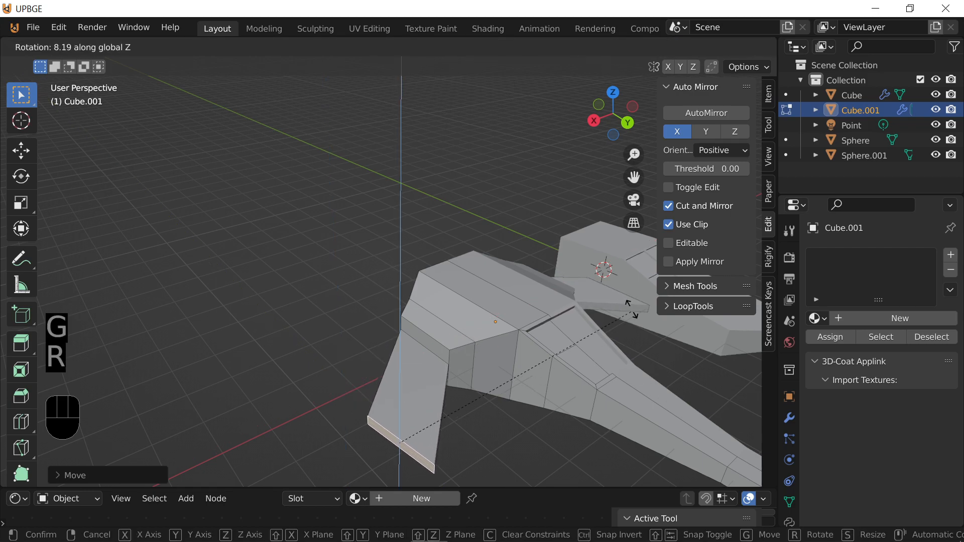
{"action": "left_click", "coordinate": [509, 239]}
{"action": "key", "text": "s"}
{"action": "left_click", "coordinate": [442, 392]}
{"action": "key", "text": "shift+f"}
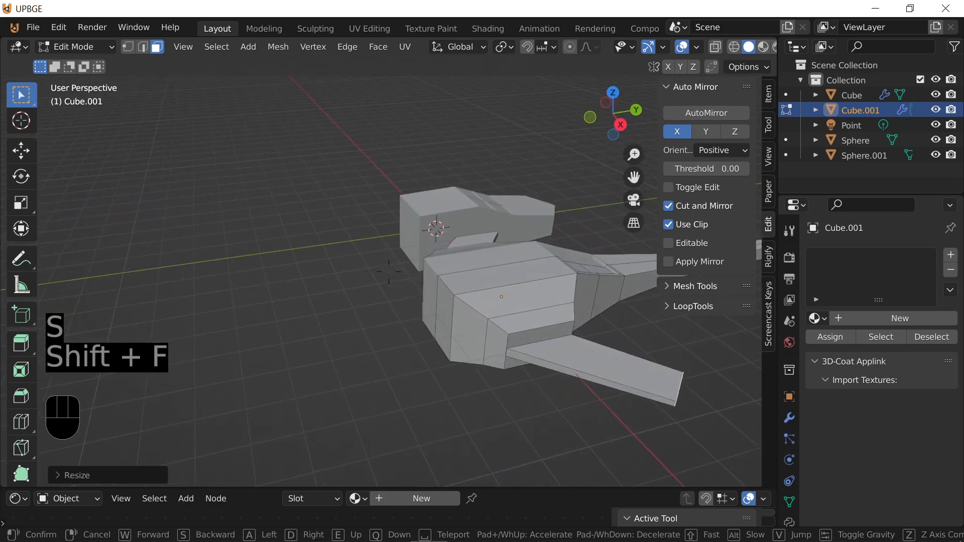
{"action": "left_click", "coordinate": [345, 278]}
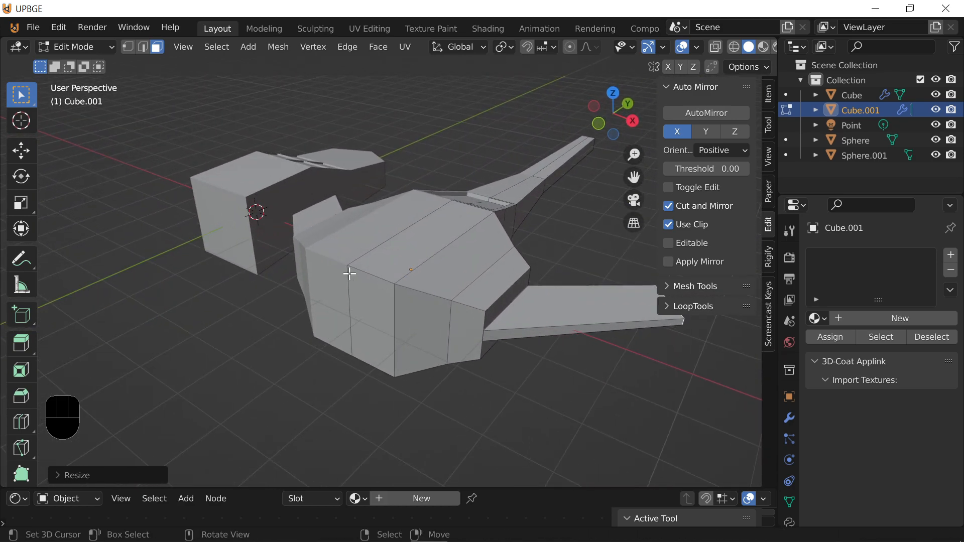
{"action": "key", "text": "shift+f"}
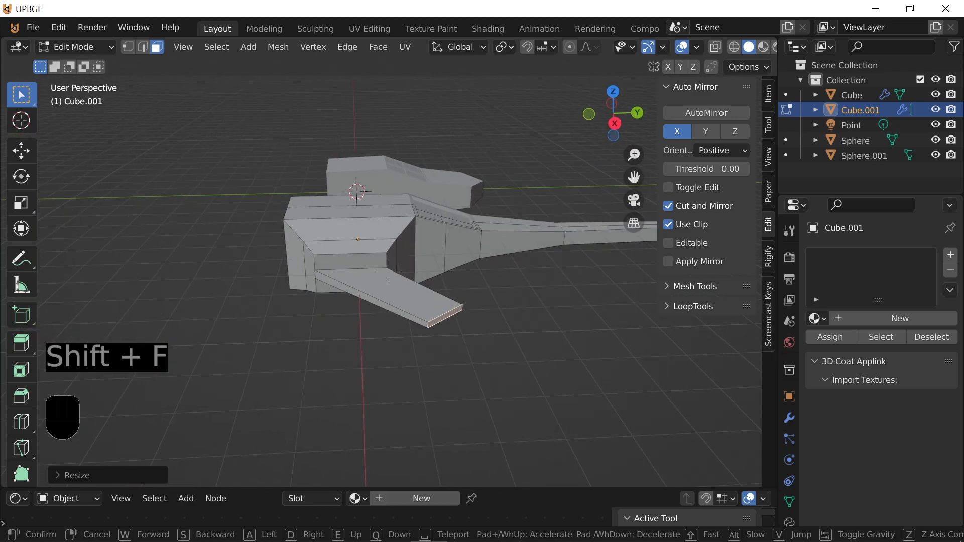
{"action": "key", "text": "Tab"}
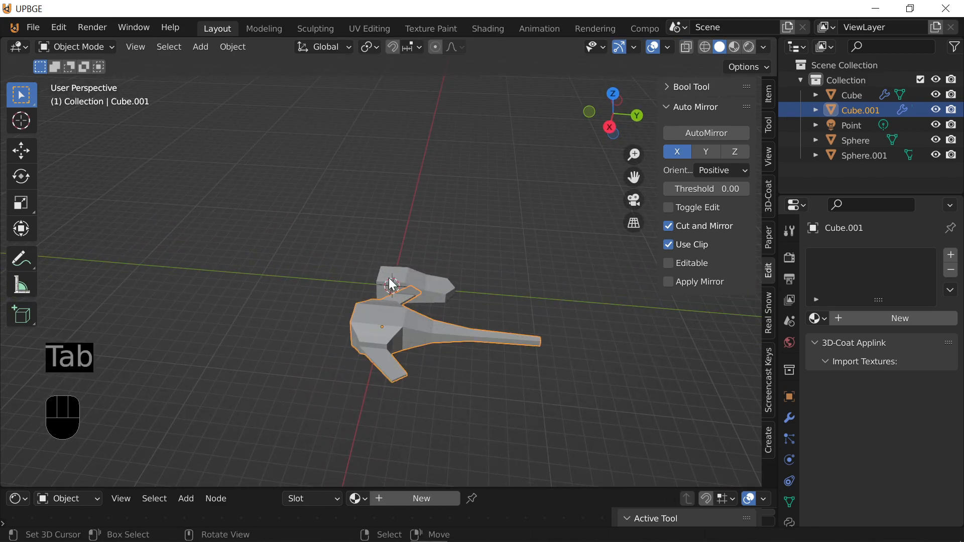
{"action": "left_click", "coordinate": [389, 272]}
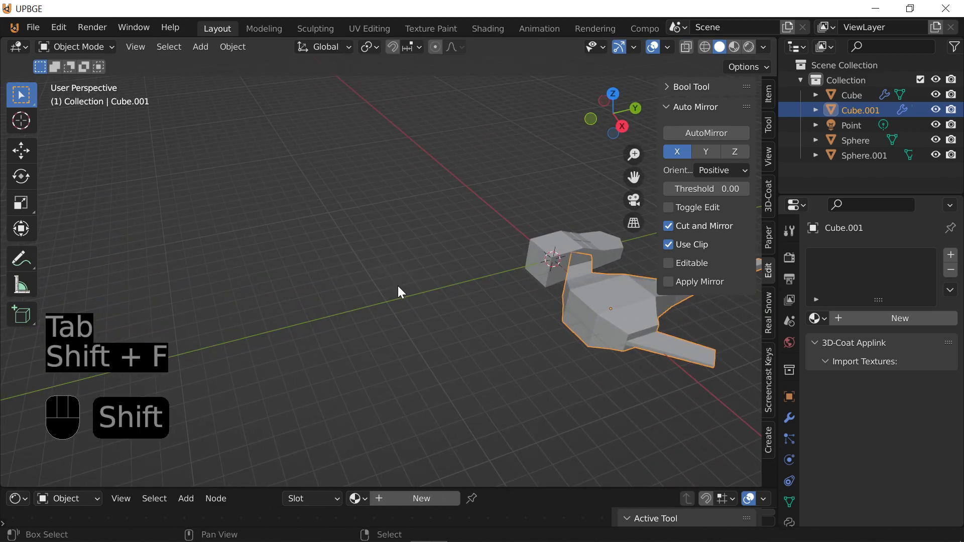
Add a new mesh cube and move it along global Y behind the blunt rear of the first vehicle body
{"action": "key", "text": "shift+a"}
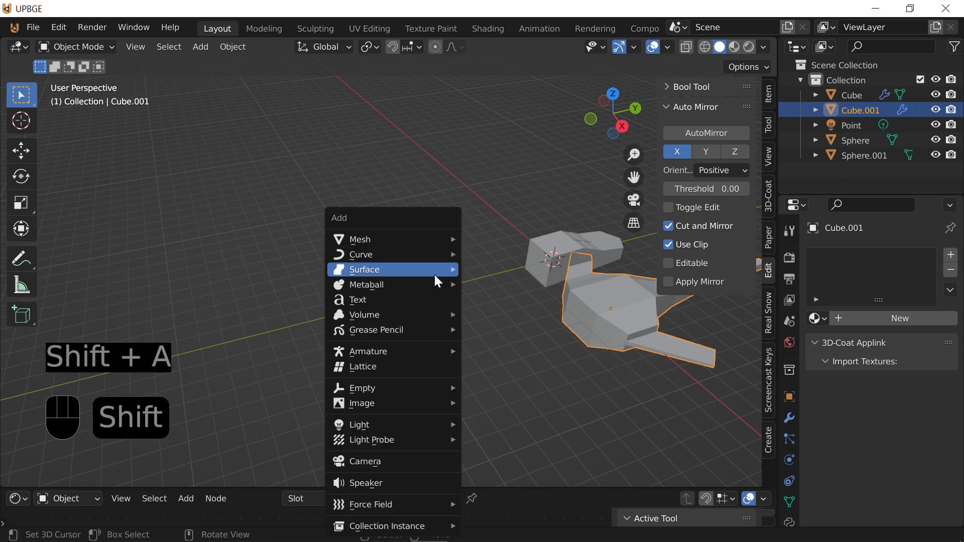
{"action": "mouse_move", "coordinate": [423, 236]}
{"action": "left_click", "coordinate": [554, 254]}
{"action": "key", "text": "g"}
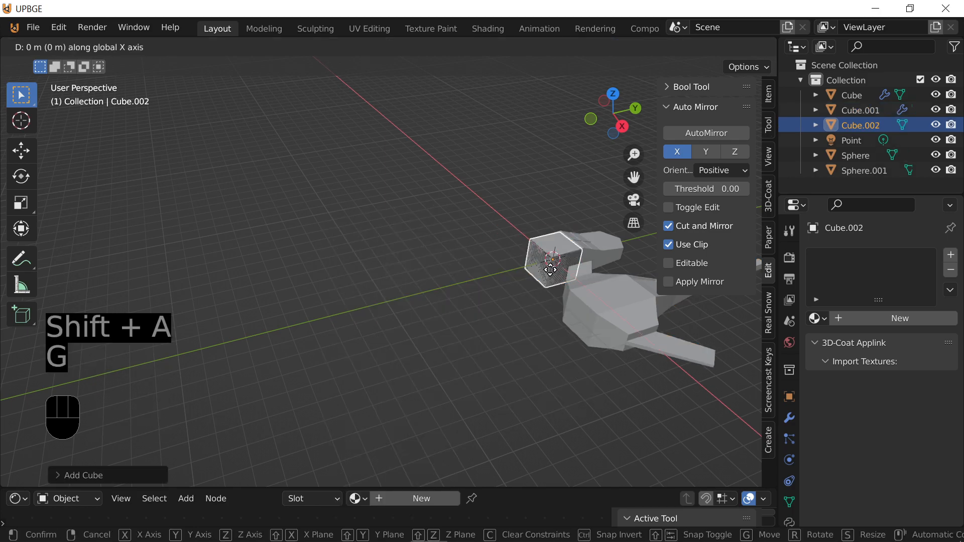
{"action": "left_click", "coordinate": [525, 273]}
Nudge the new cube about 0.11 m along global Y against the rear of the first body
{"action": "key", "text": "shift+f"}
{"action": "key", "text": "w"}
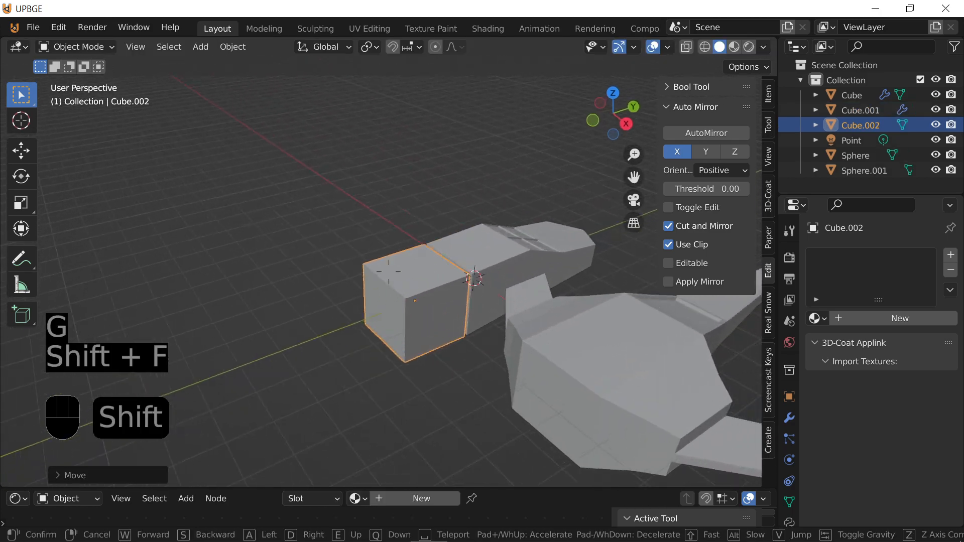
{"action": "key", "text": "d"}
{"action": "left_click", "coordinate": [388, 273]}
{"action": "key", "text": "g"}
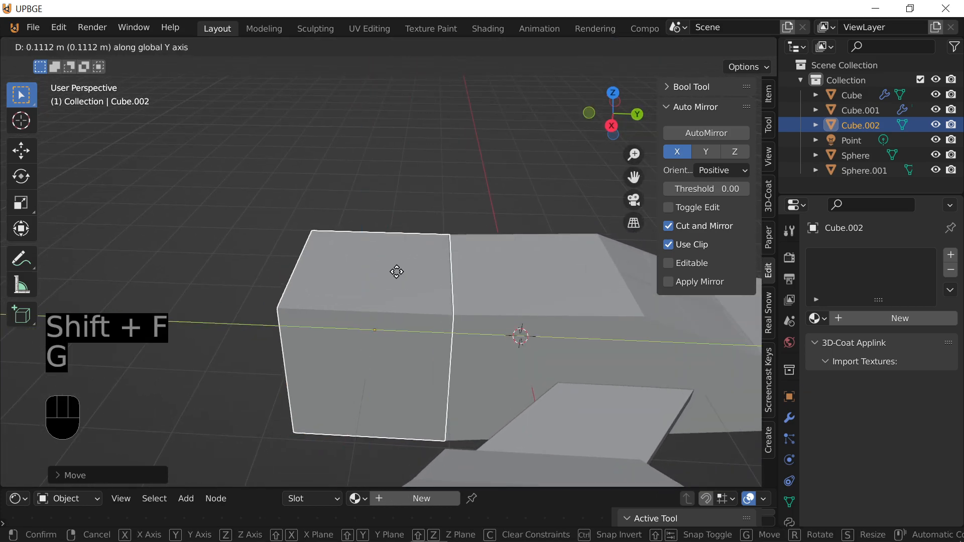
{"action": "left_click", "coordinate": [397, 271]}
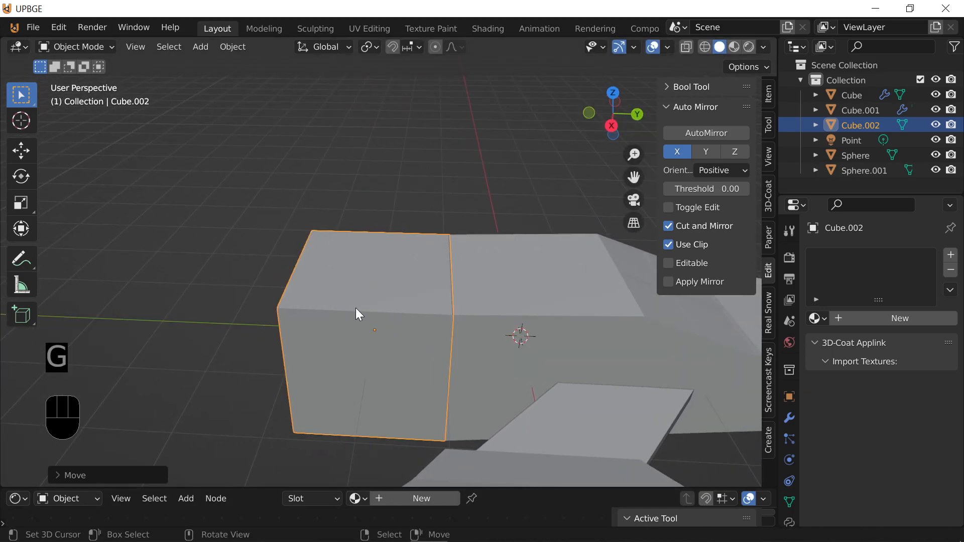
Enter Edit Mode on the new cube behind the first body
{"action": "key", "text": "Tab"}
{"action": "key", "text": "shift+f"}
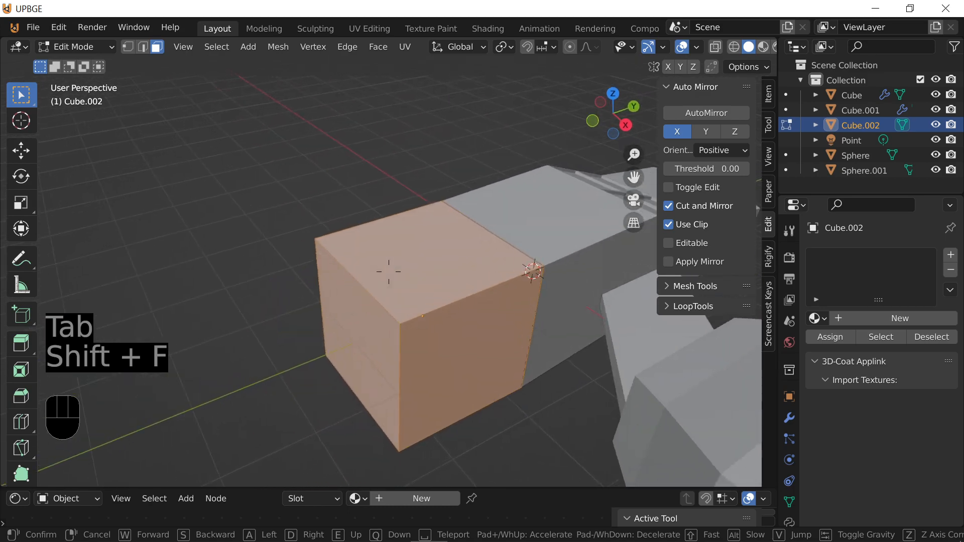
Move the free end face of the Cube.002 box outward along Y to lengthen the box
{"action": "left_click", "coordinate": [389, 271]}
{"action": "right_click", "coordinate": [335, 291]}
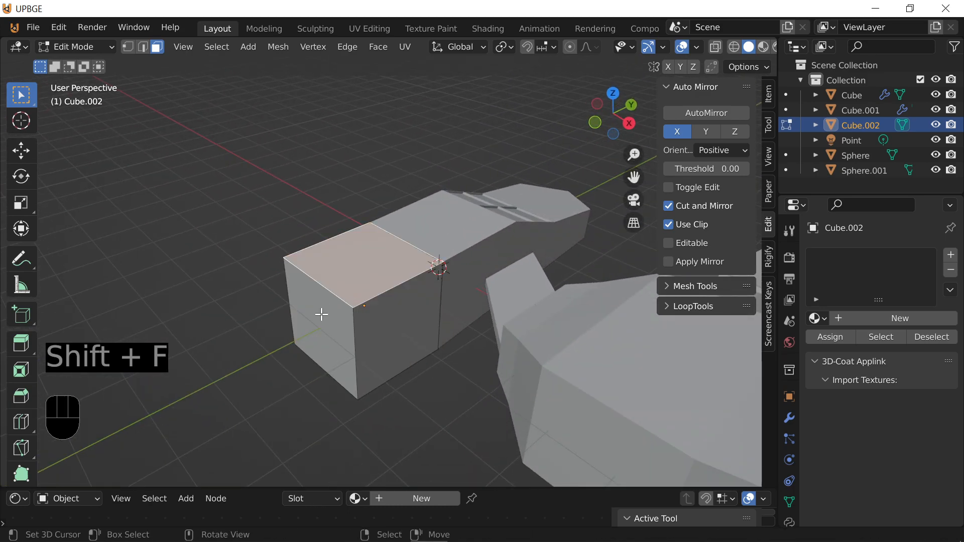
{"action": "right_click", "coordinate": [324, 312]}
{"action": "key", "text": "g"}
{"action": "key", "text": "y"}
{"action": "left_click", "coordinate": [166, 387]}
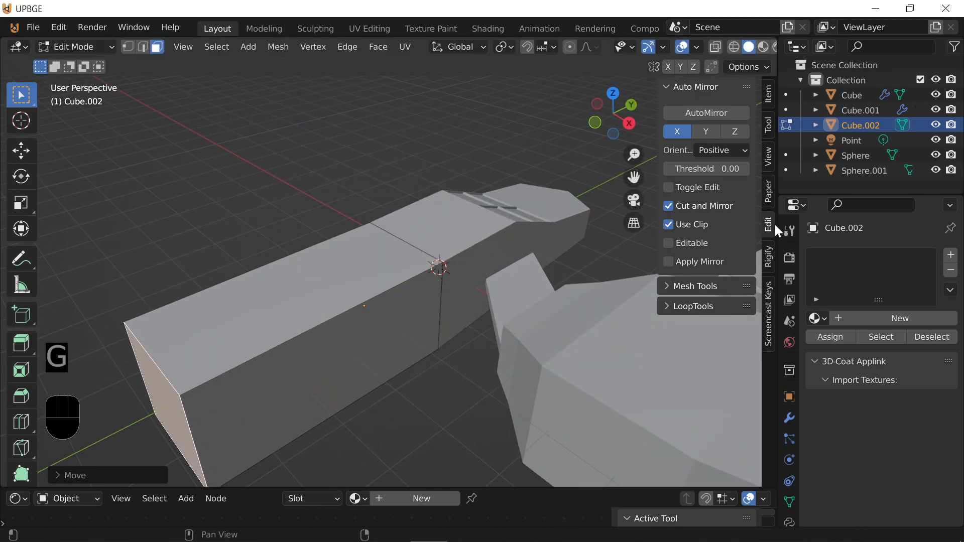
{"action": "left_click", "coordinate": [704, 115]}
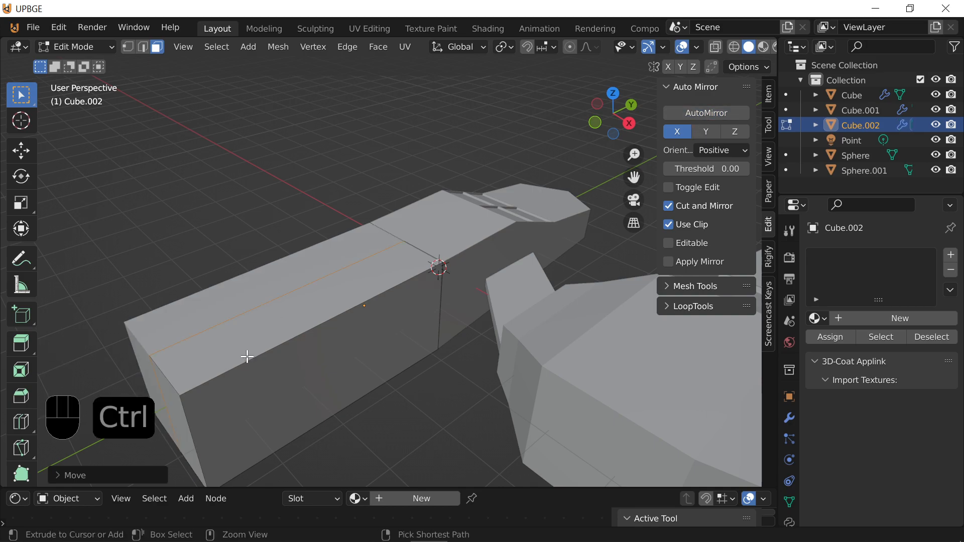
{"action": "key", "text": "ctrl+r"}
{"action": "left_click", "coordinate": [301, 342]}
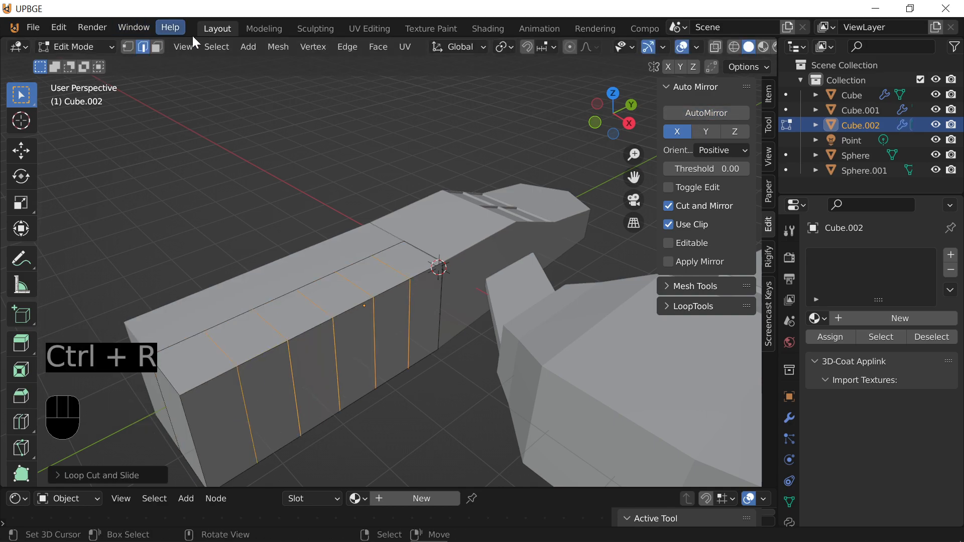
{"action": "left_click", "coordinate": [235, 361], "text": "alt"}
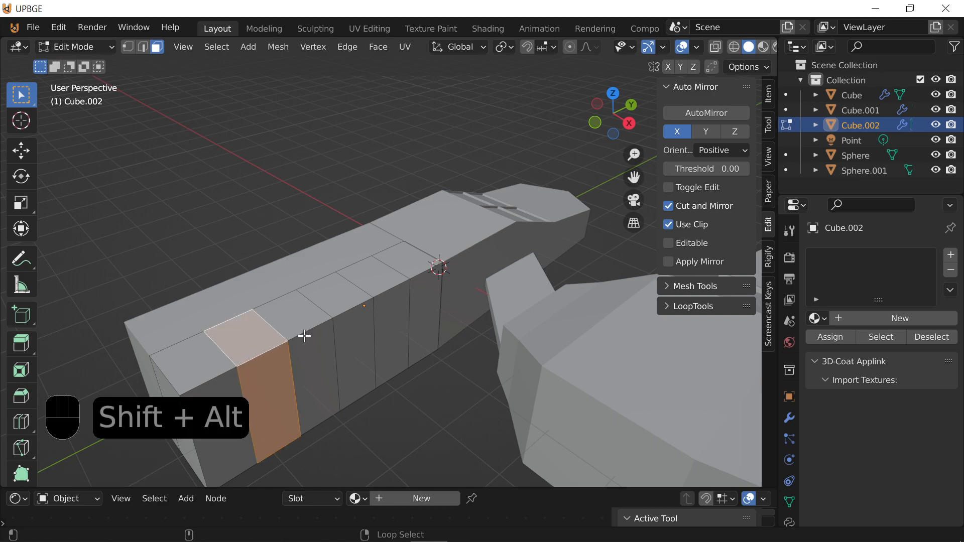
{"action": "left_click", "coordinate": [369, 307], "text": "alt+shift"}
{"action": "left_click", "coordinate": [419, 266], "text": "alt+shift"}
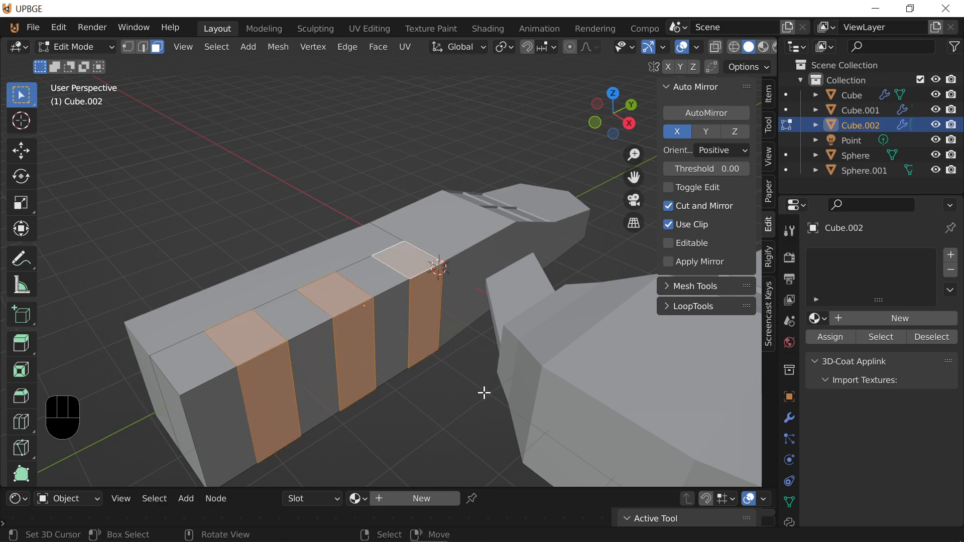
{"action": "key", "text": "ctrl+z"}
{"action": "key", "text": "ctrl+z"}
{"action": "key", "text": "ctrl+z"}
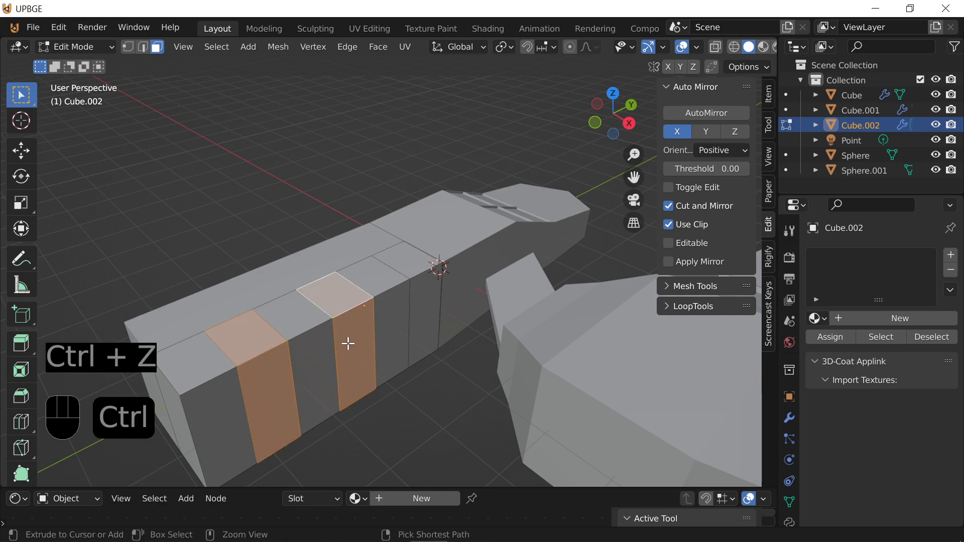
{"action": "key", "text": "ctrl+z"}
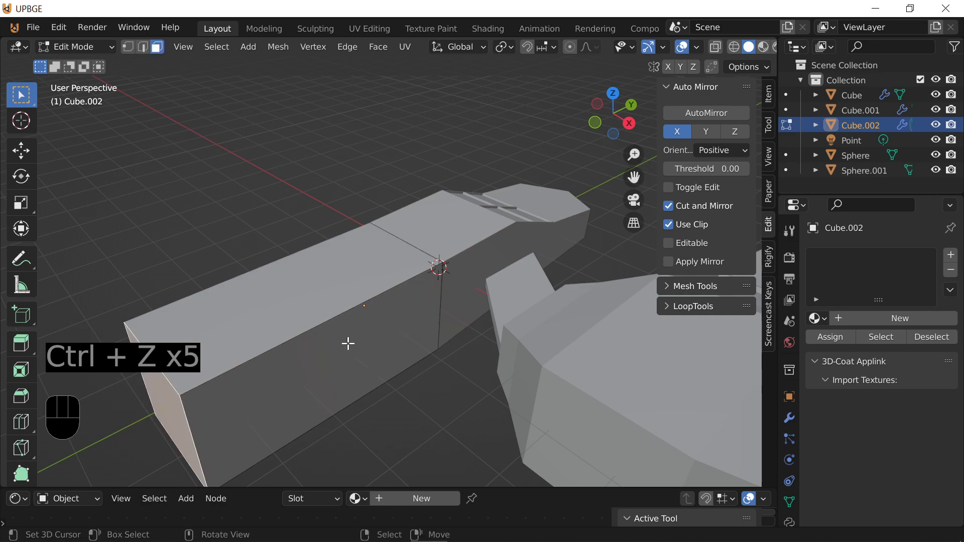
Add seven evenly spaced crosswise loop cuts along the length of the box
{"action": "key", "text": "ctrl+r"}
{"action": "scroll", "coordinate": [354, 296], "scroll_direction": "up", "scroll_amount": 3}
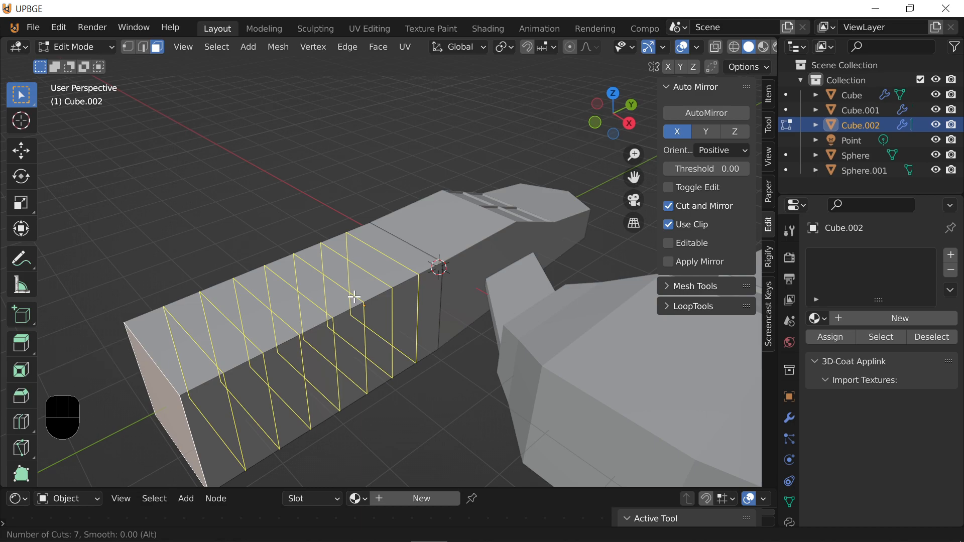
{"action": "left_click", "coordinate": [354, 296]}
{"action": "right_click", "coordinate": [332, 354]}
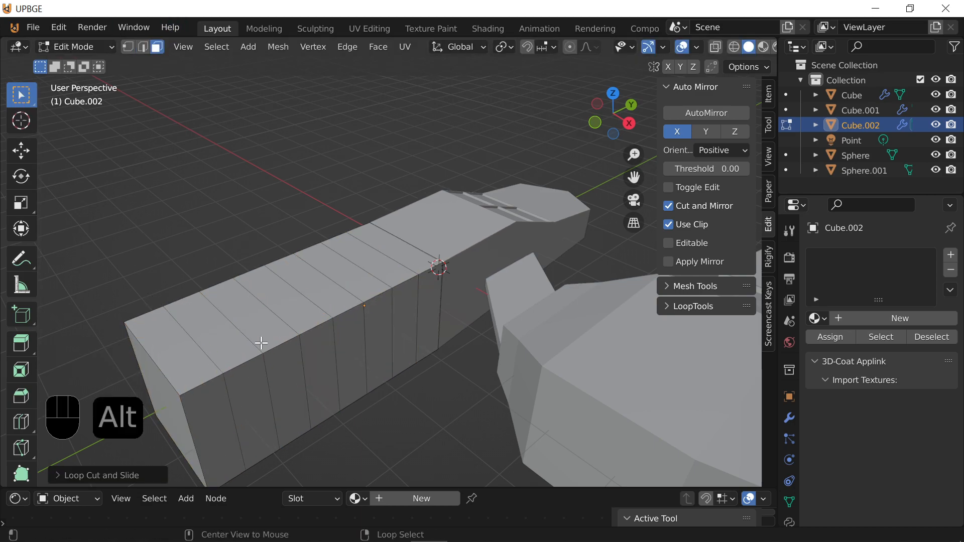
{"action": "left_click", "coordinate": [275, 351], "text": "alt"}
{"action": "left_click", "coordinate": [347, 303], "text": "alt+shift"}
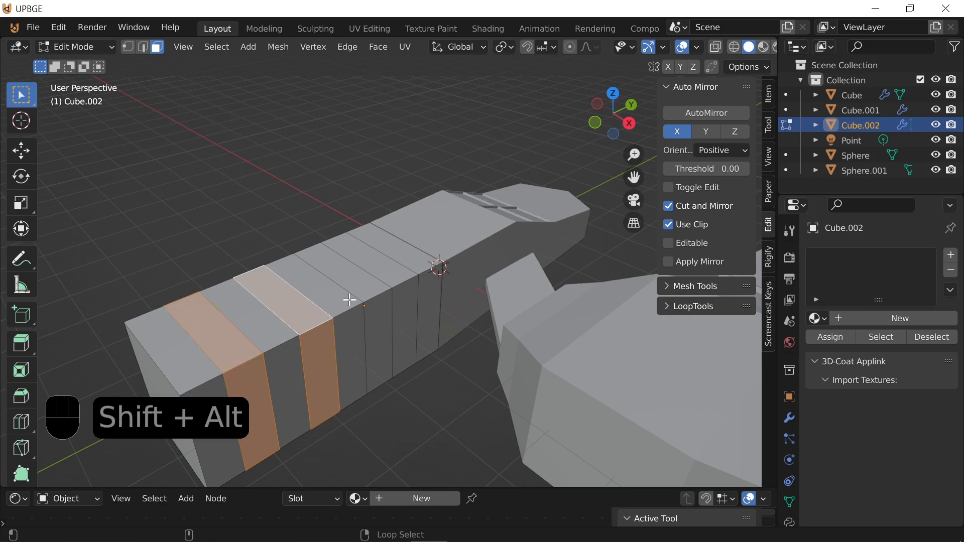
{"action": "left_click", "coordinate": [387, 297], "text": "alt+shift"}
{"action": "left_click", "coordinate": [425, 274], "text": "alt+shift"}
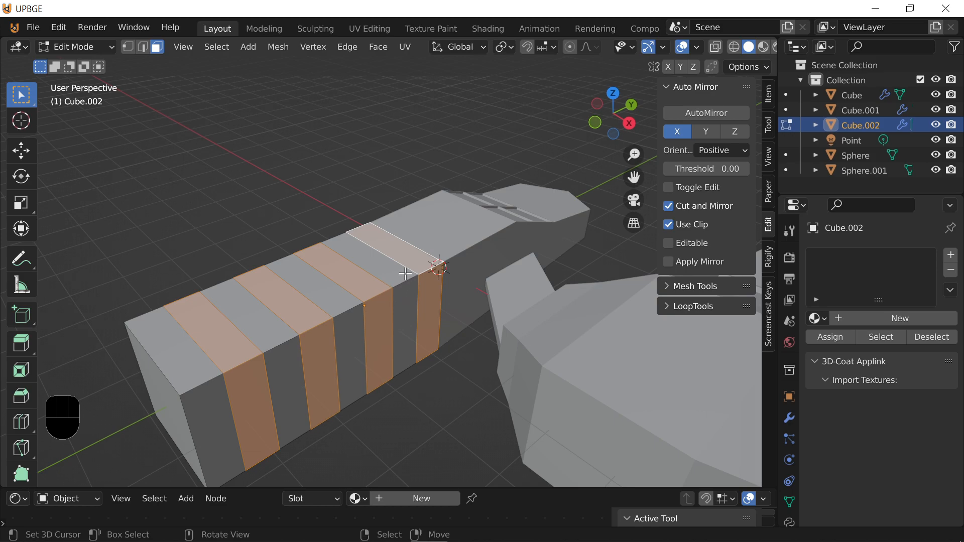
{"action": "left_click", "coordinate": [405, 274]}
{"action": "left_click", "coordinate": [376, 296], "text": "shift"}
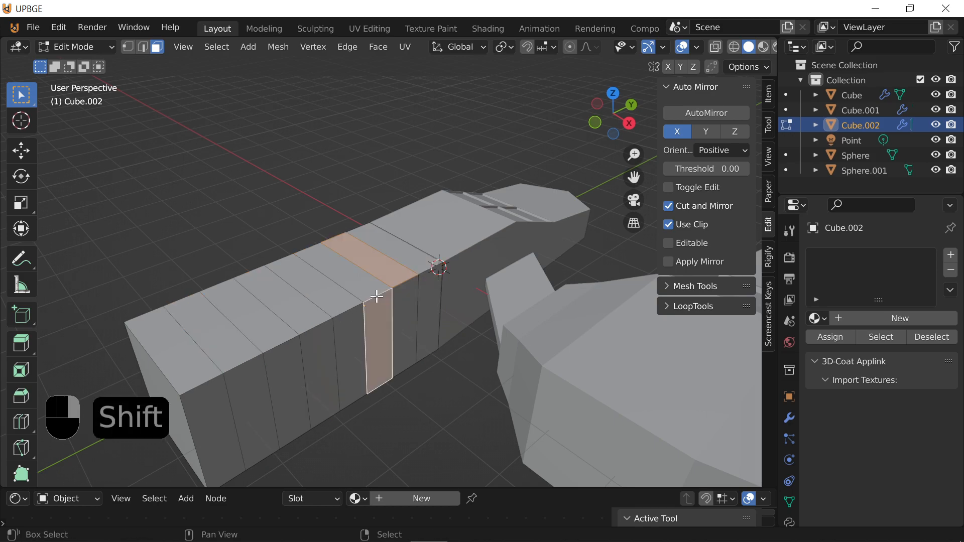
Select three alternating face loops around the box, leaving the two segments at its free end unselected
{"action": "left_click", "coordinate": [401, 277]}
{"action": "left_click", "coordinate": [344, 312], "text": "alt+shift"}
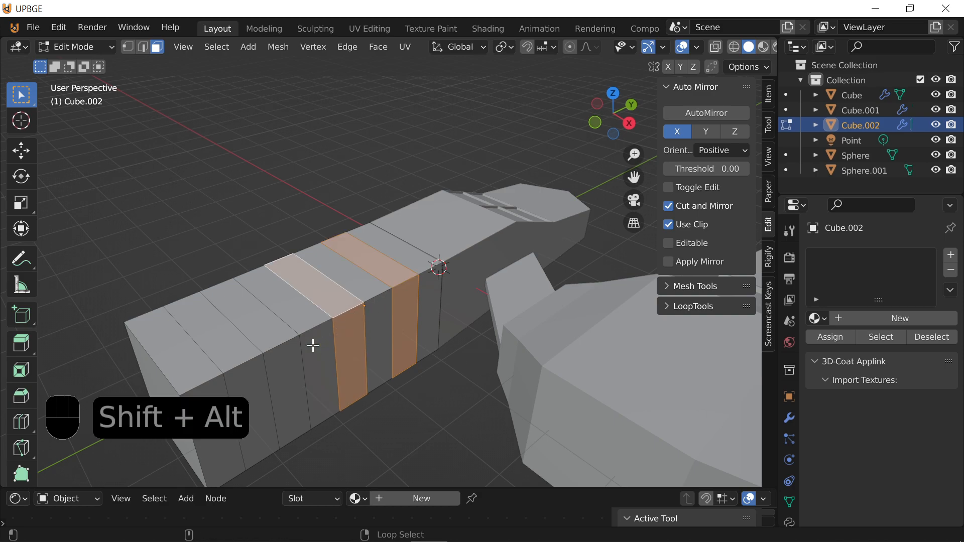
{"action": "left_click", "coordinate": [264, 348], "text": "alt+shift"}
{"action": "key", "text": "i"}
{"action": "key", "text": "Escape"}
{"action": "key", "text": "s"}
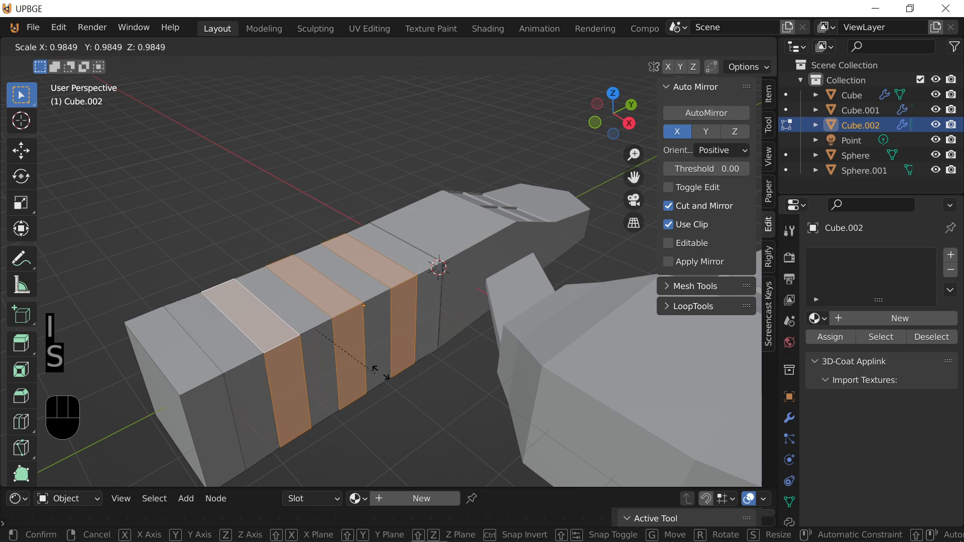
{"action": "key", "text": "Escape"}
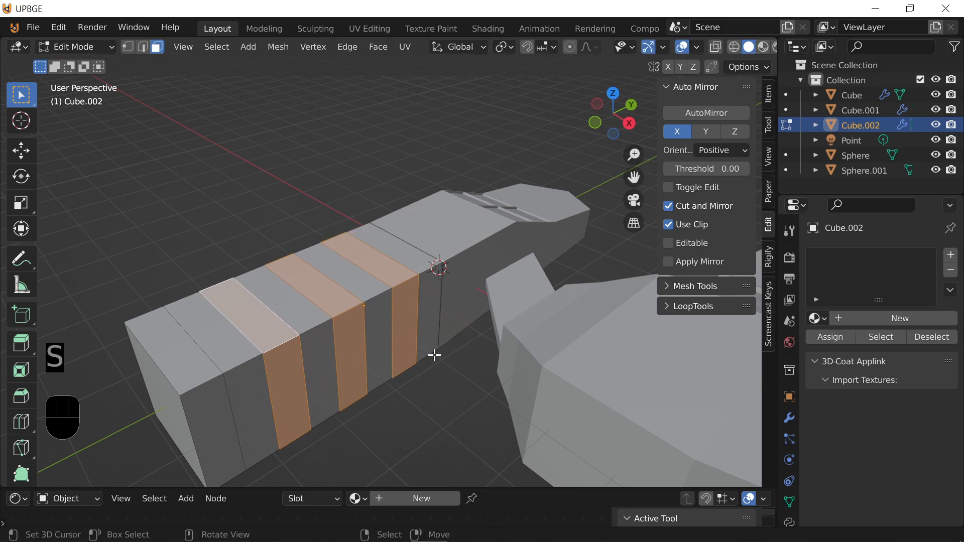
Extrude the three selected face loops inward along their normals to form grooves between the ribs
{"action": "key", "text": "alt+e"}
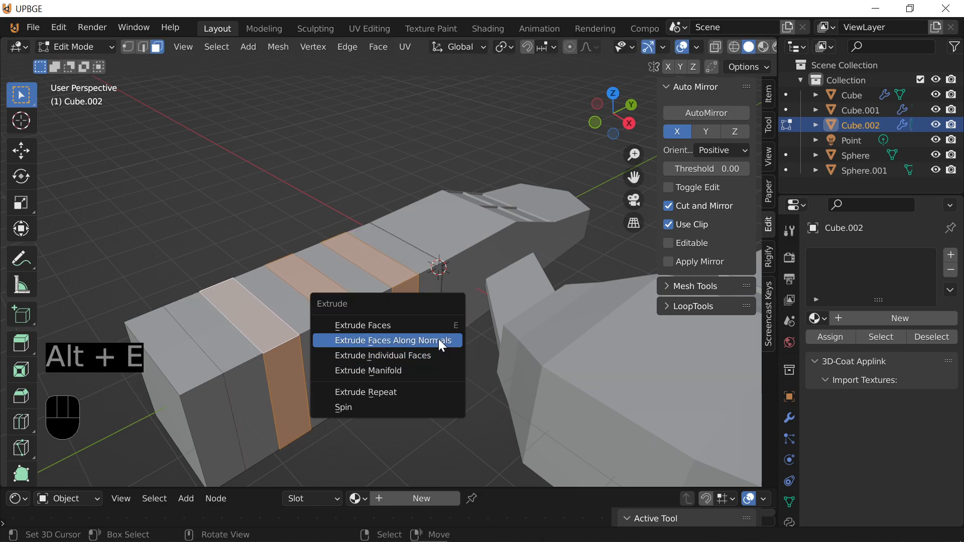
{"action": "left_click", "coordinate": [438, 340]}
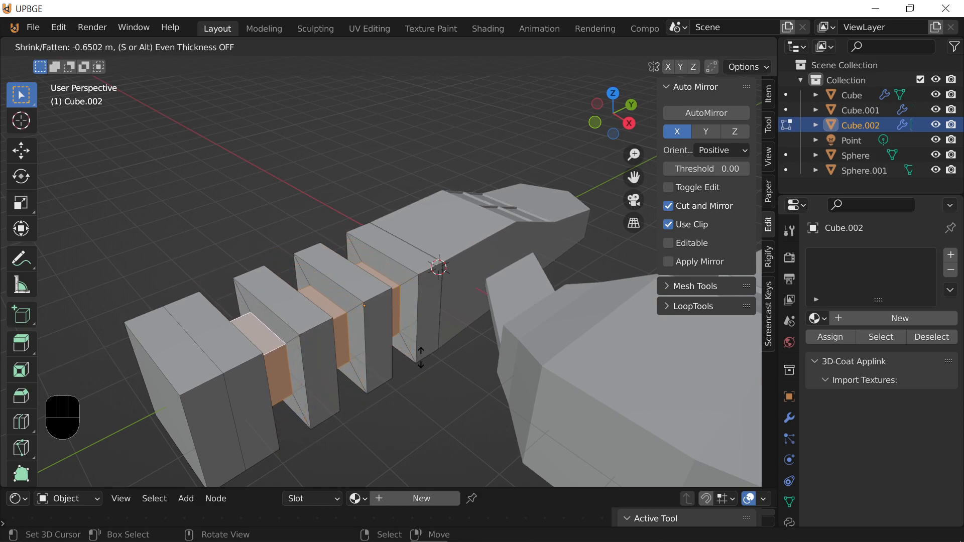
{"action": "left_click", "coordinate": [427, 349]}
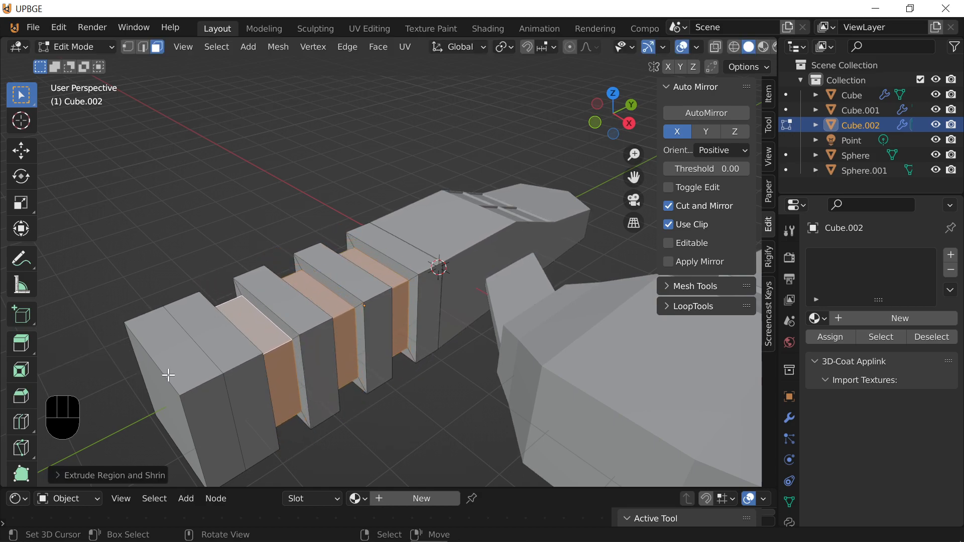
Extrude the outermost segment's face loop and end face inward along their normals, and scale the resulting cap down
{"action": "left_click", "coordinate": [199, 384], "text": "alt"}
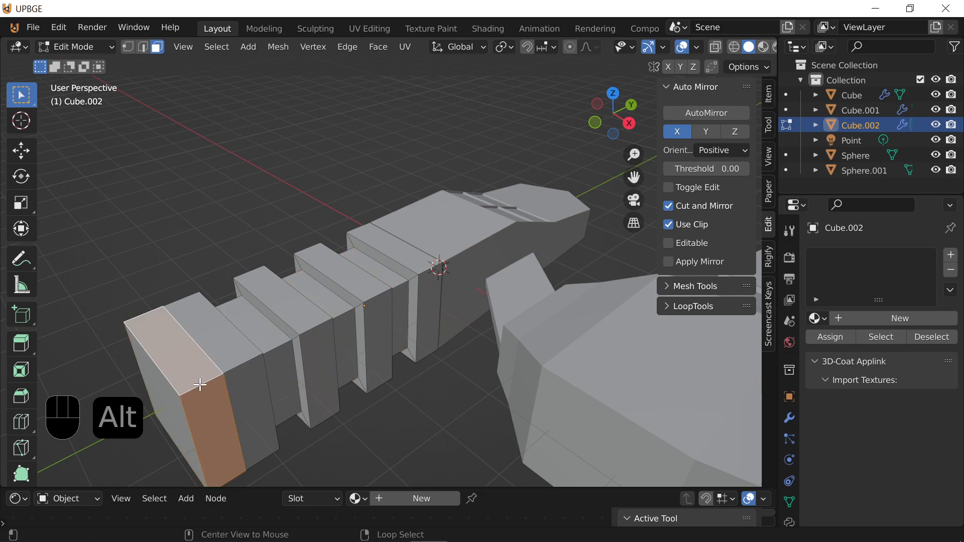
{"action": "left_click", "coordinate": [172, 404], "text": "shift"}
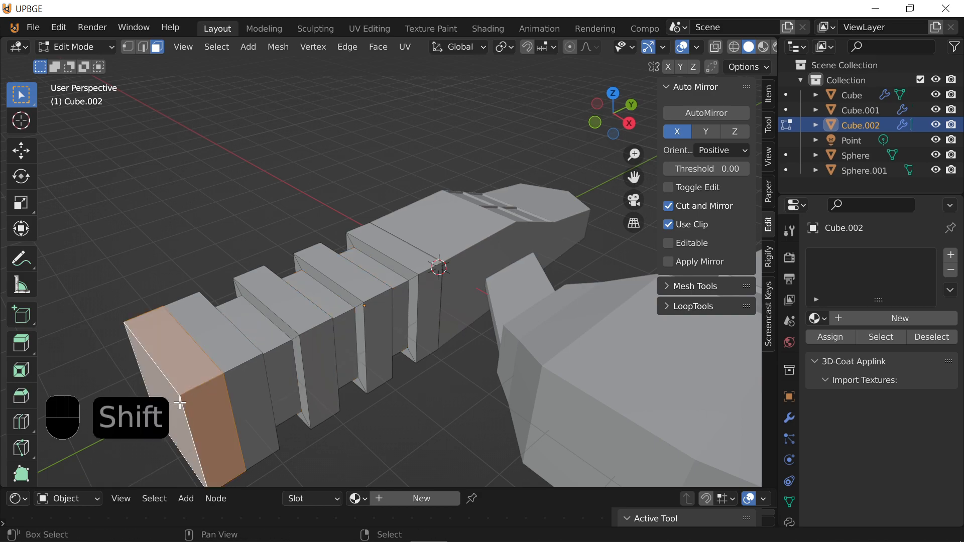
{"action": "key", "text": "alt+e"}
{"action": "left_click", "coordinate": [290, 396]}
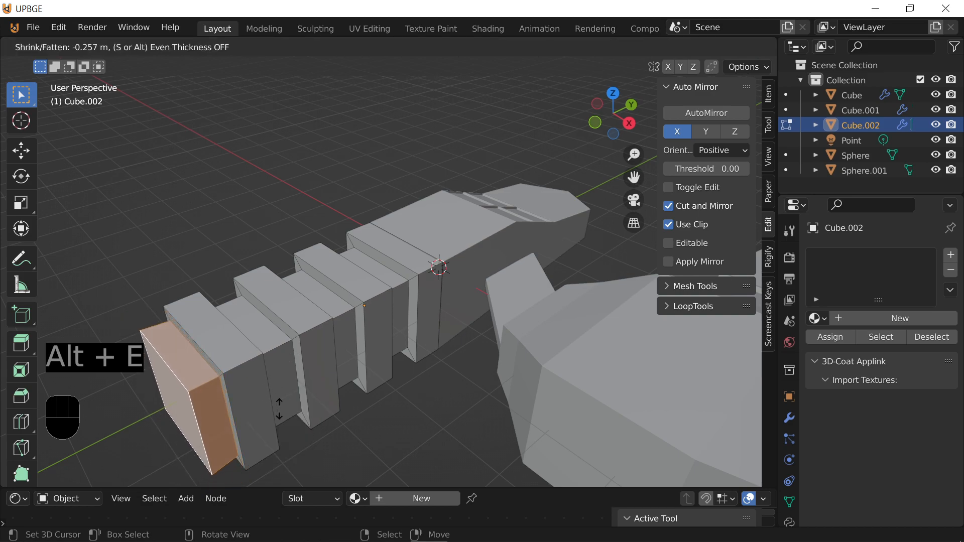
{"action": "left_click", "coordinate": [279, 414]}
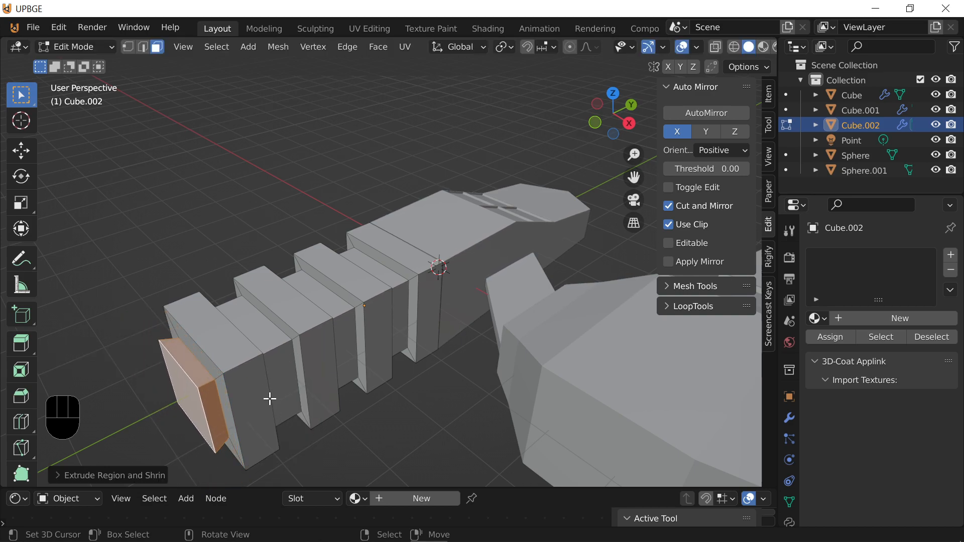
{"action": "key", "text": "s"}
{"action": "left_click", "coordinate": [241, 414]}
{"action": "key", "text": "e"}
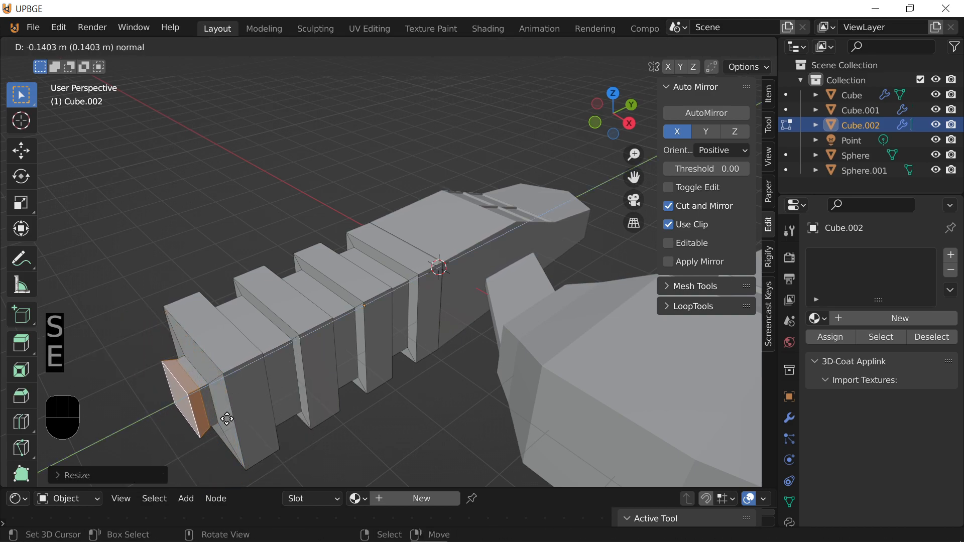
{"action": "left_click", "coordinate": [199, 441]}
{"action": "key", "text": "ctrl+z"}
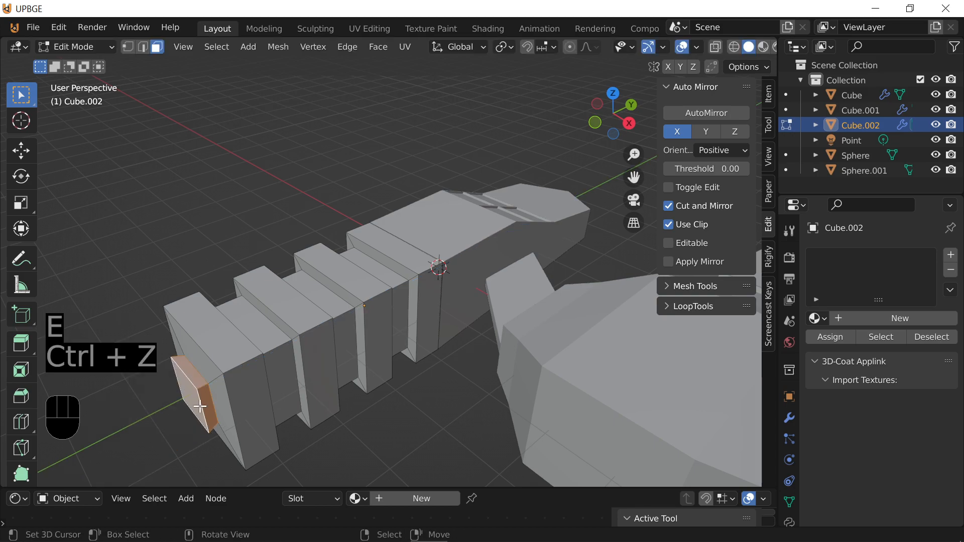
Extrude the small end cap outward along the box's length to form a longer stub
{"action": "key", "text": "e"}
{"action": "left_click", "coordinate": [113, 446]}
Add two lengthwise loop cuts along the ribbed piece, one through its top faces and one through its side faces
{"action": "key", "text": "shift+f"}
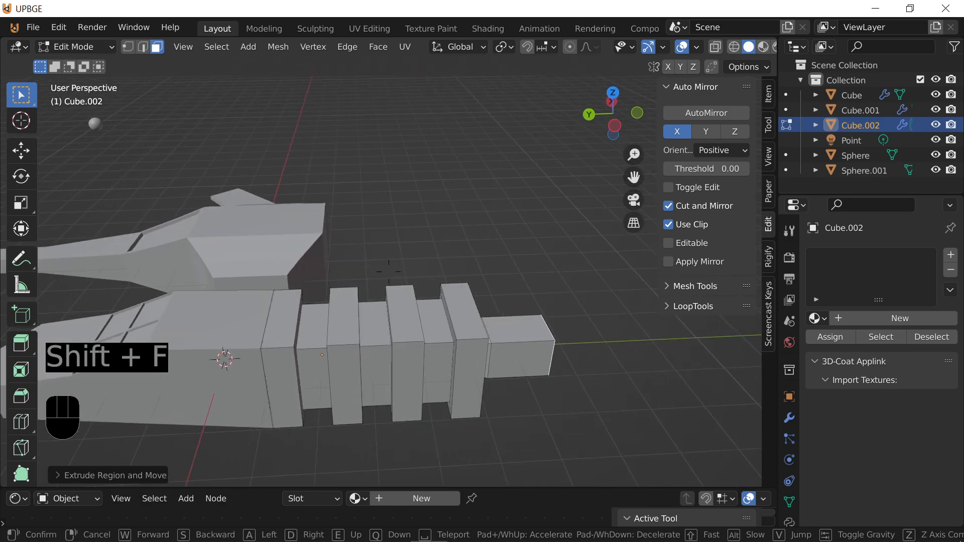
{"action": "left_click", "coordinate": [389, 271]}
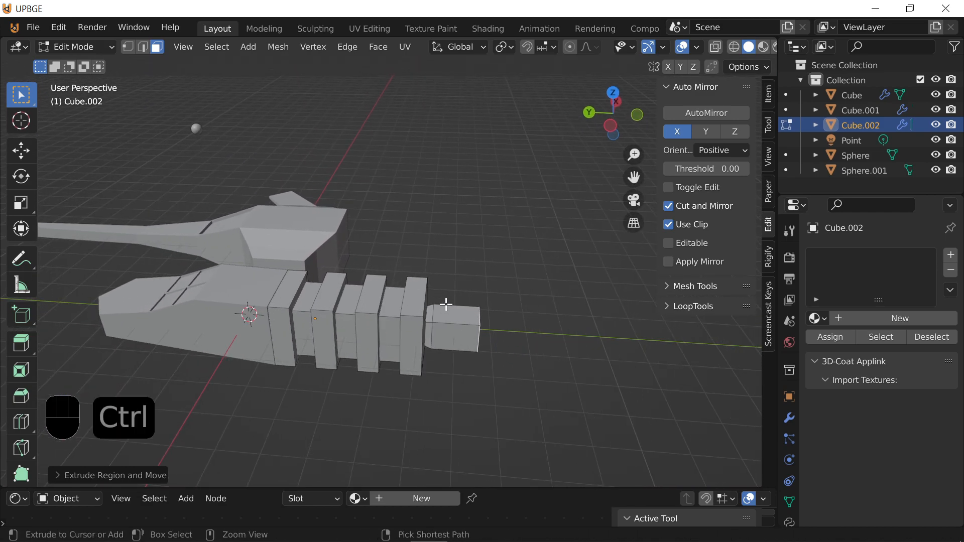
{"action": "key", "text": "ctrl+r"}
{"action": "left_click", "coordinate": [410, 302]}
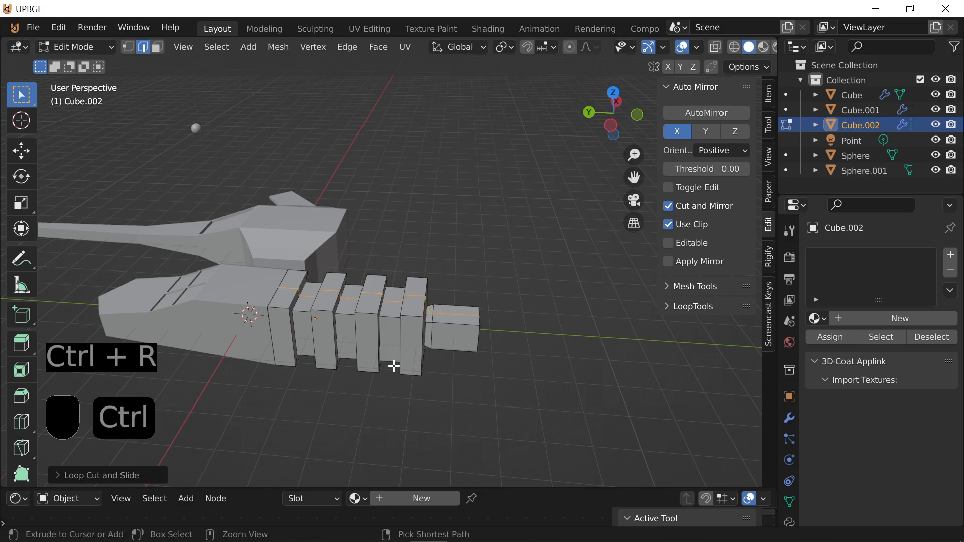
{"action": "key", "text": "ctrl+r"}
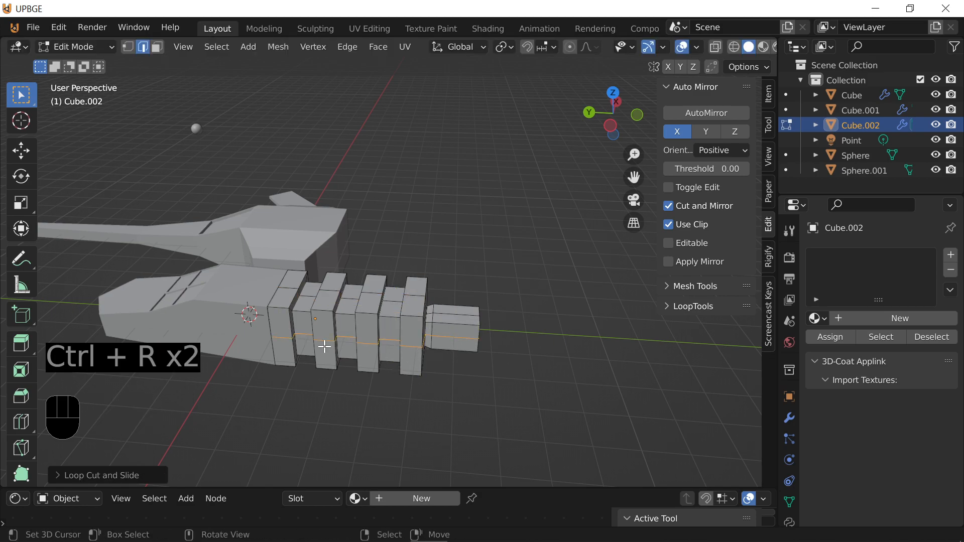
Select the lengthwise centre edges on all four sides of the ribbed piece and scale them outward in every axis except Y
{"action": "right_click", "coordinate": [310, 335]}
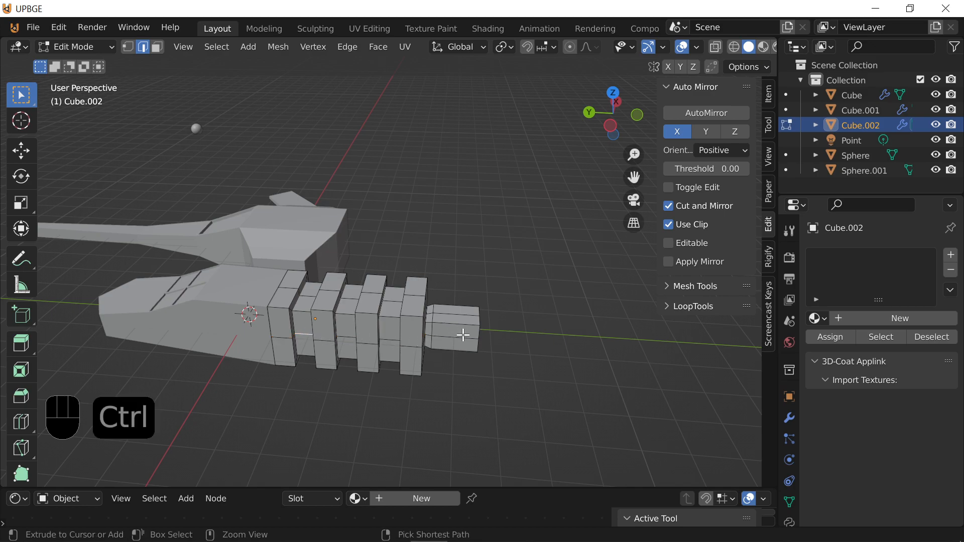
{"action": "key", "text": "shift+f"}
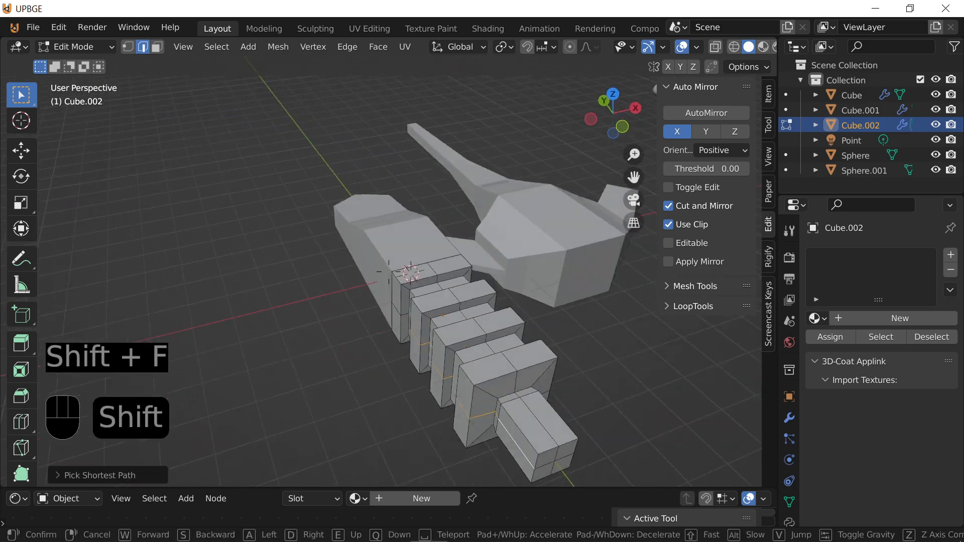
{"action": "key", "text": "w"}
{"action": "left_click", "coordinate": [467, 296]}
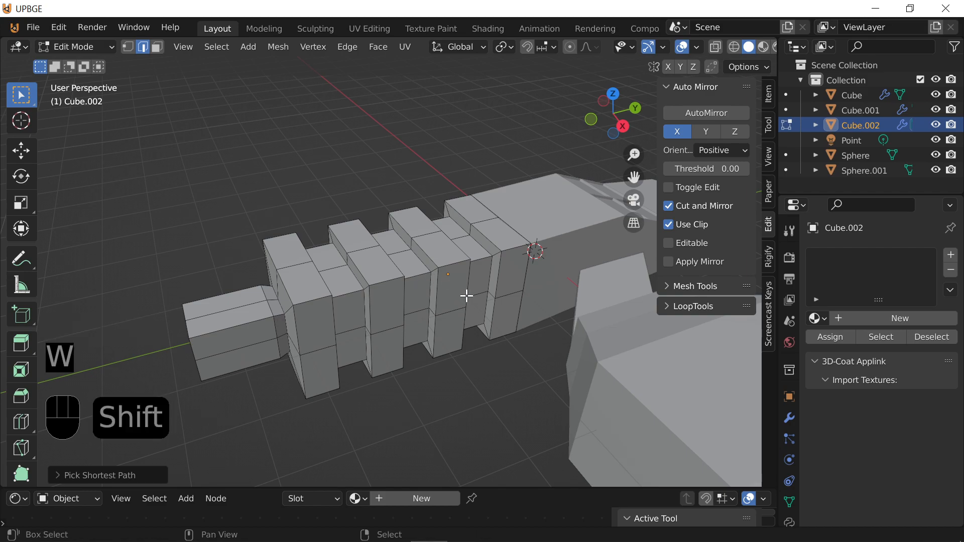
{"action": "left_click", "coordinate": [239, 347], "text": "ctrl"}
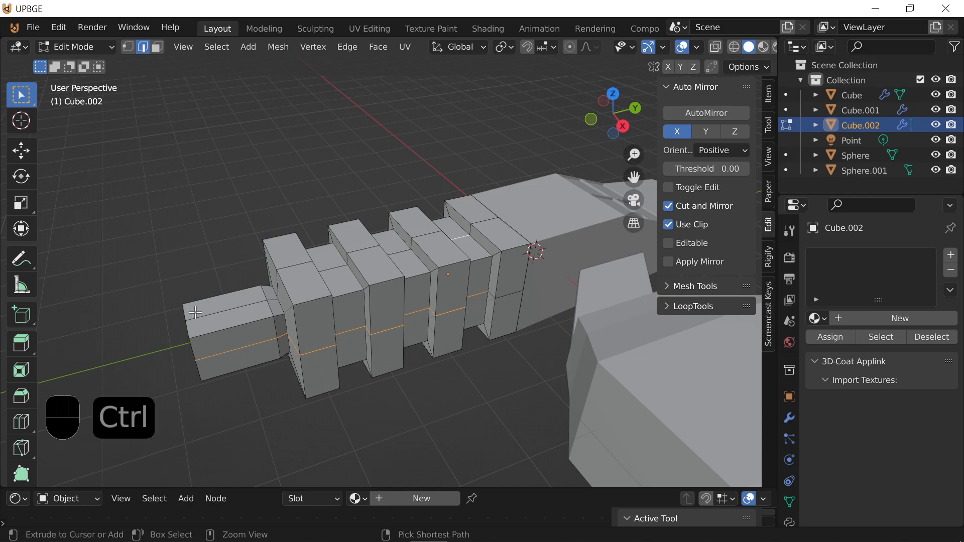
{"action": "key", "text": "shift+f"}
{"action": "key", "text": "q"}
{"action": "left_click", "coordinate": [388, 329]}
{"action": "left_click", "coordinate": [362, 318], "text": "shift"}
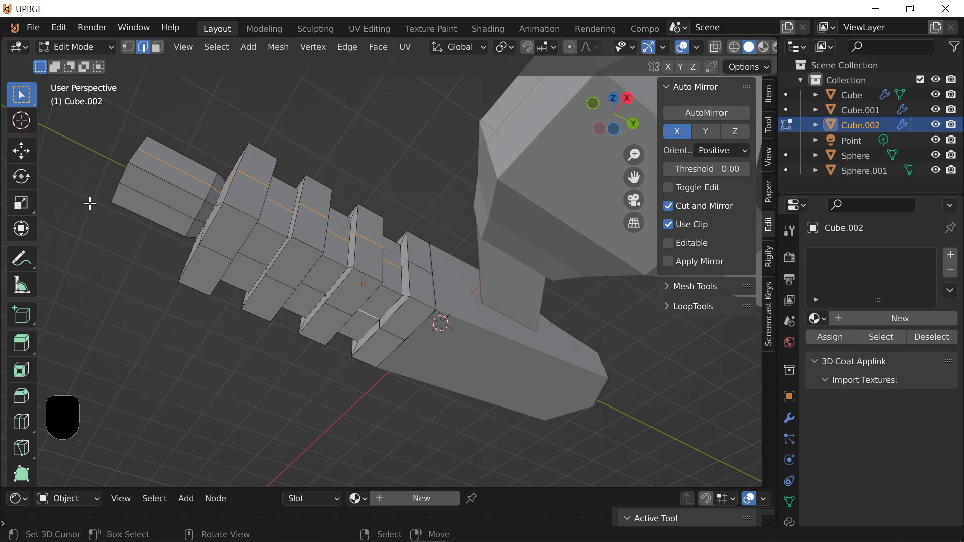
{"action": "key", "text": "s"}
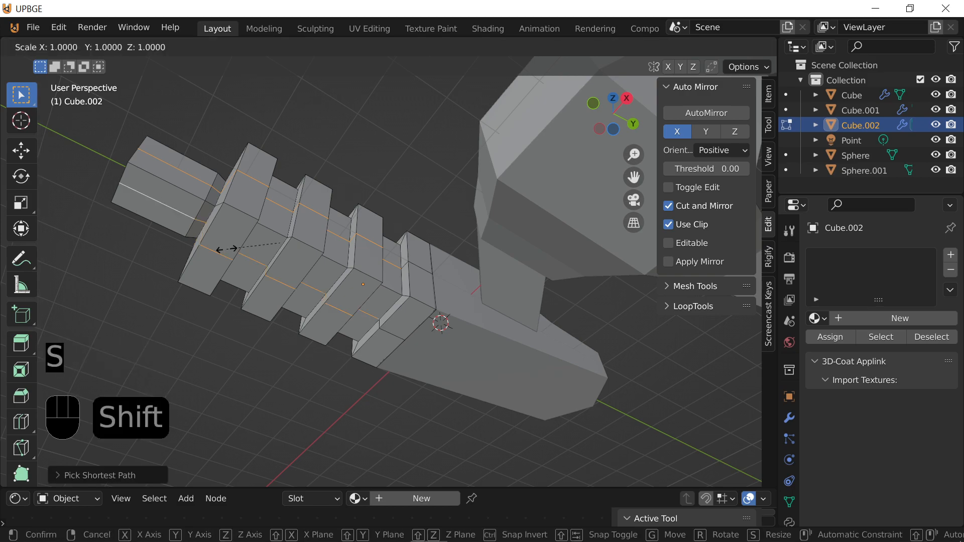
{"action": "key", "text": "shift+y"}
{"action": "left_click", "coordinate": [215, 227]}
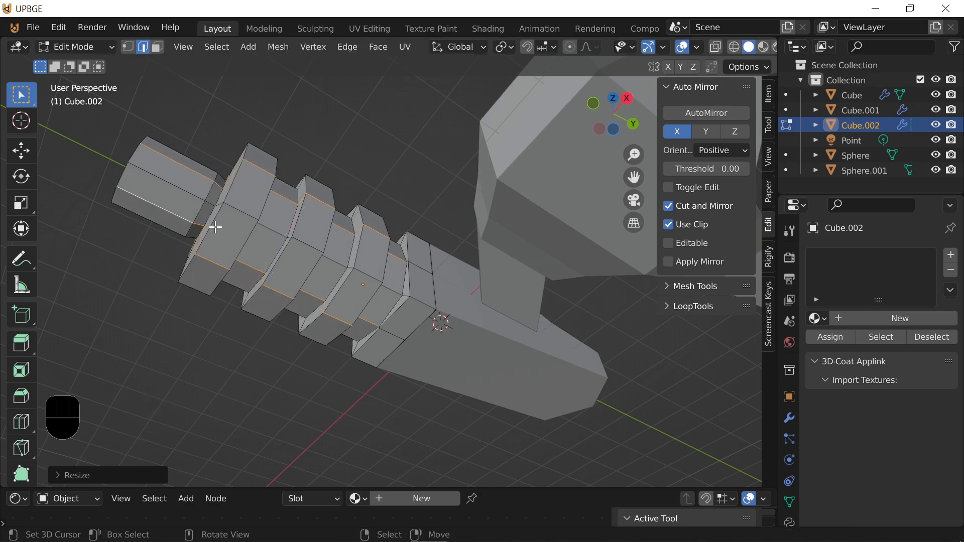
{"action": "key", "text": "shift+f"}
{"action": "left_click", "coordinate": [389, 271]}
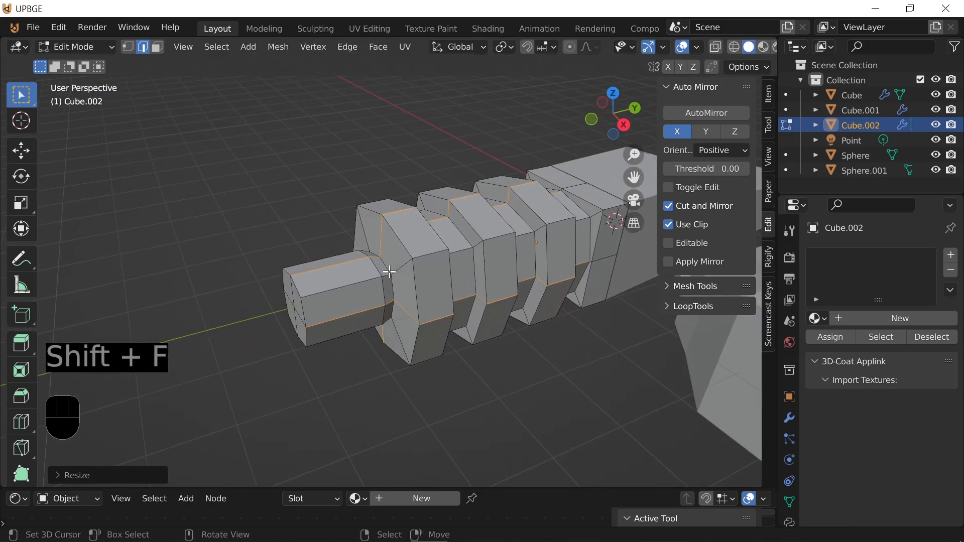
Select the face loops around the three raised ribs and extrude them outward as individual faces
{"action": "key", "text": "Tab"}
{"action": "key", "text": "shift+f"}
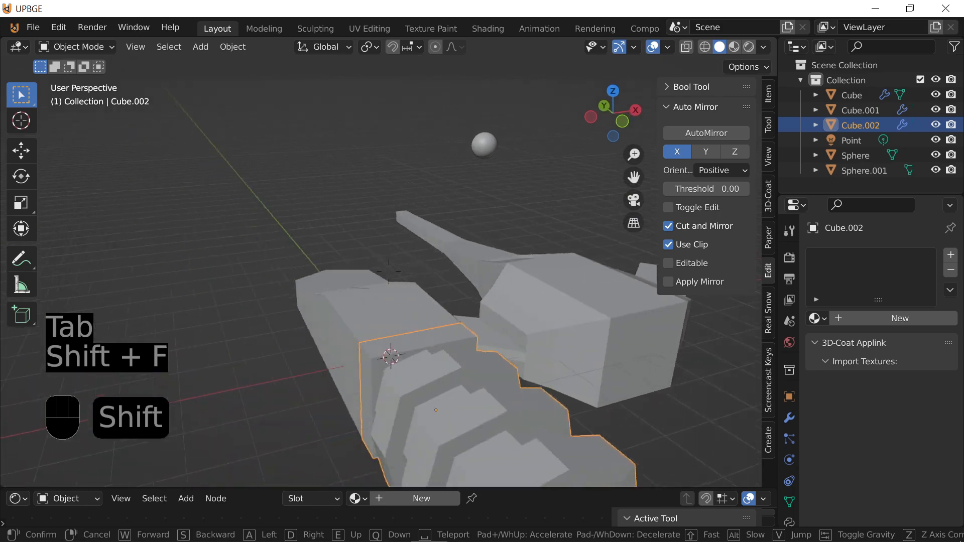
{"action": "left_click", "coordinate": [388, 274]}
{"action": "key", "text": "Tab"}
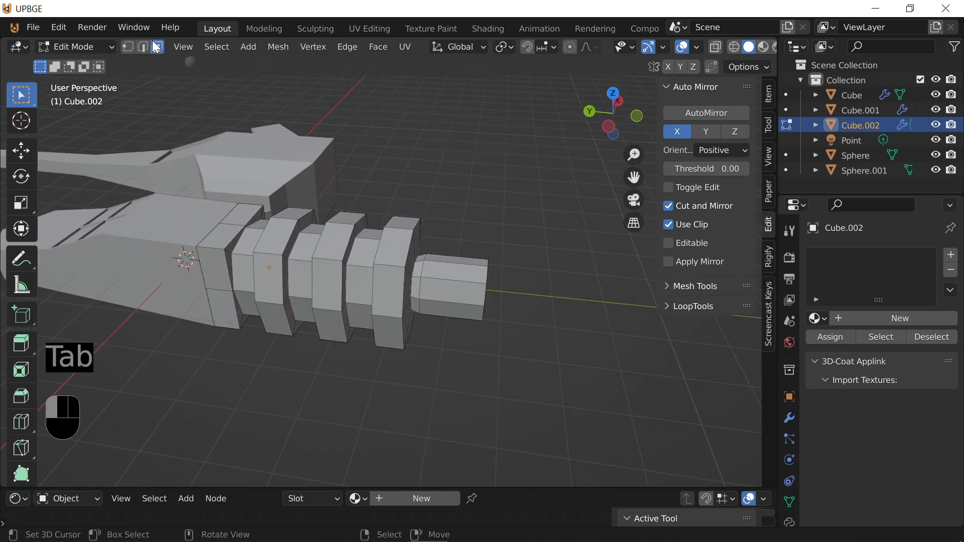
{"action": "left_click", "coordinate": [394, 241], "text": "alt"}
{"action": "left_click", "coordinate": [326, 259], "text": "alt+shift"}
{"action": "left_click", "coordinate": [287, 253], "text": "alt+shift"}
{"action": "key", "text": "ctrl+z"}
{"action": "left_click", "coordinate": [275, 256], "text": "alt+shift"}
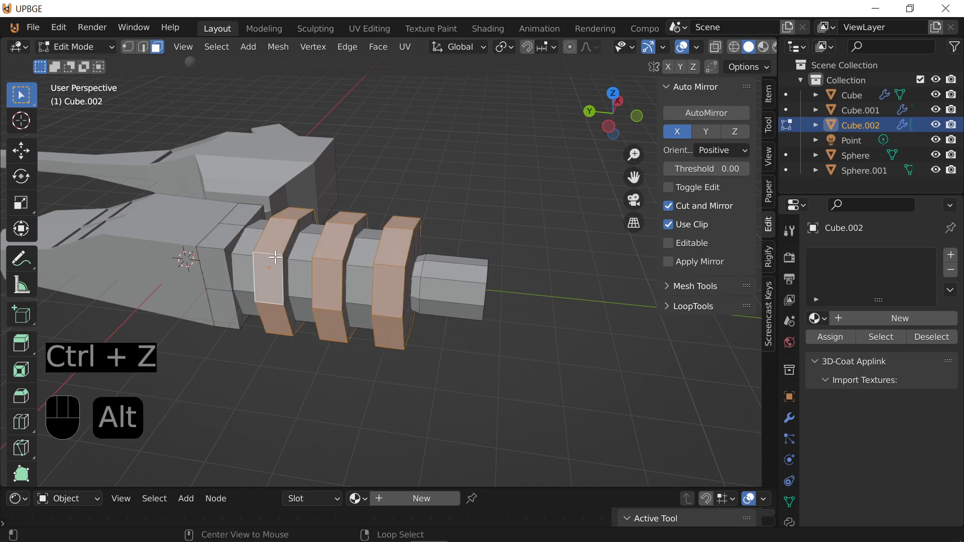
{"action": "key", "text": "alt+e"}
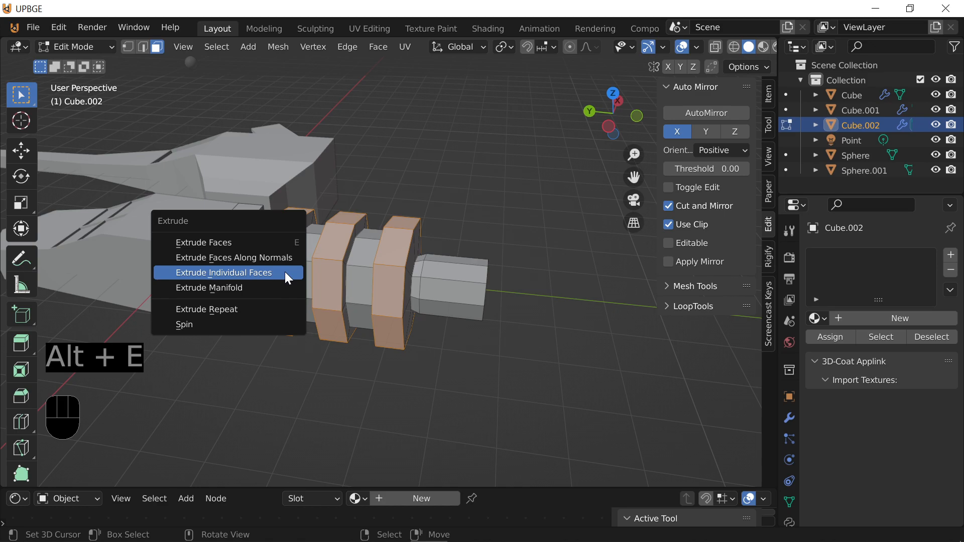
{"action": "left_click", "coordinate": [285, 272]}
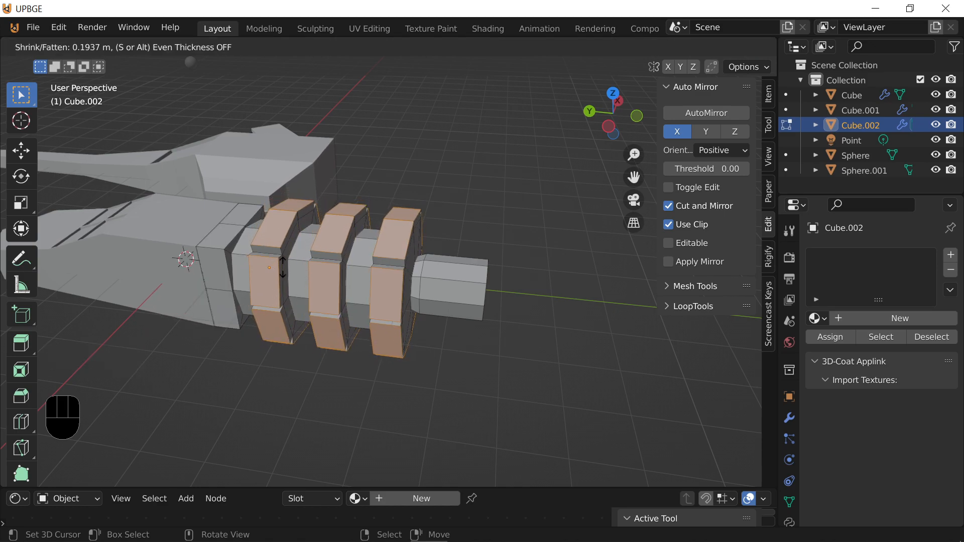
{"action": "left_click", "coordinate": [285, 259]}
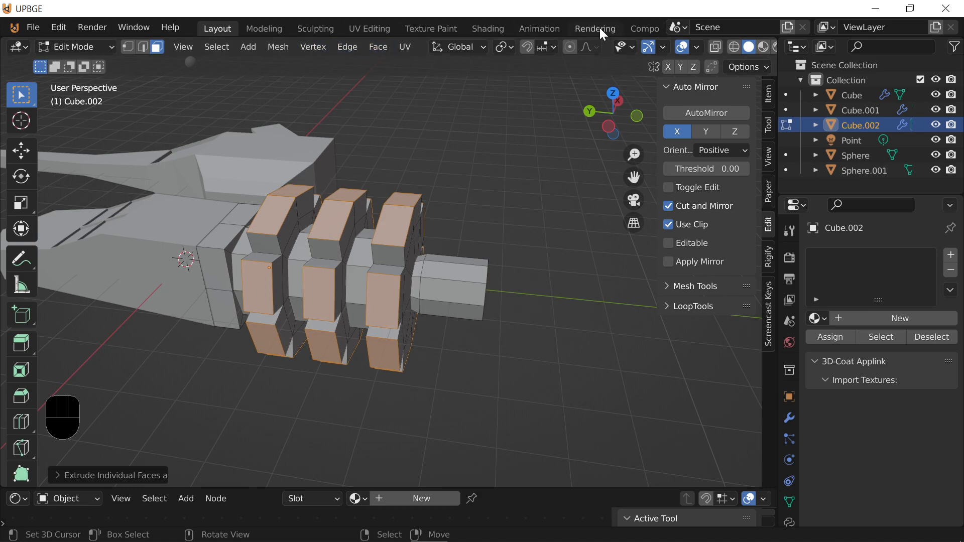
Set the transform pivot to Individual Origins and scale the extruded rib faces down to less than half size
{"action": "left_click", "coordinate": [504, 47]}
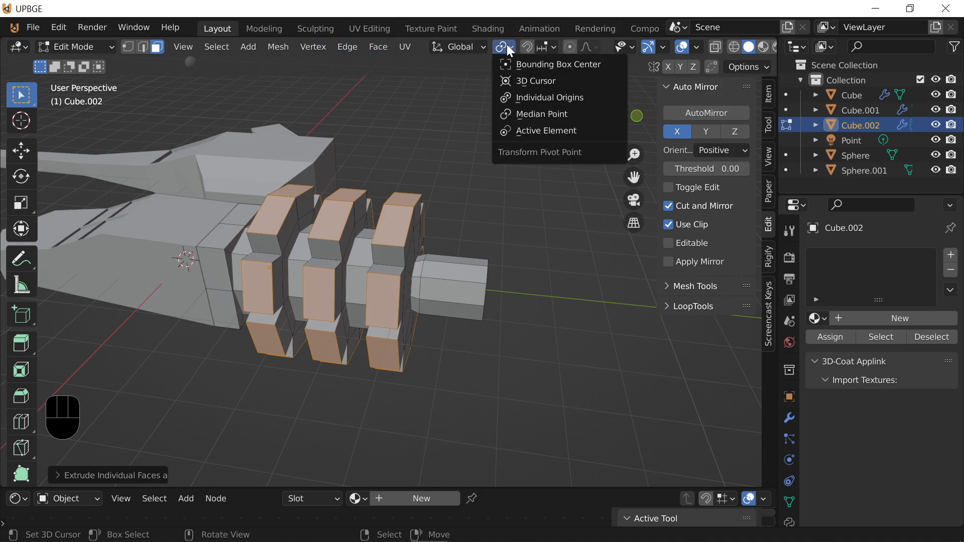
{"action": "left_click", "coordinate": [556, 98]}
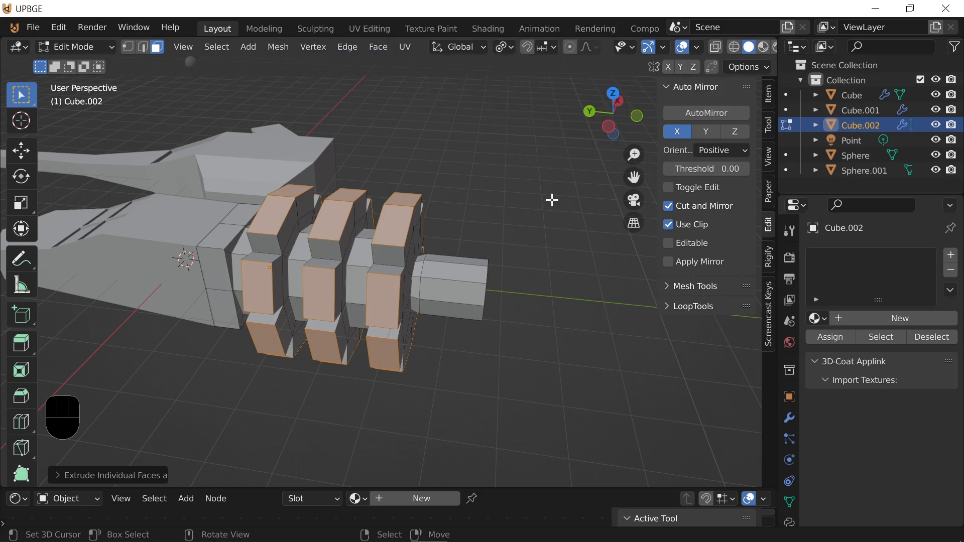
{"action": "key", "text": "s"}
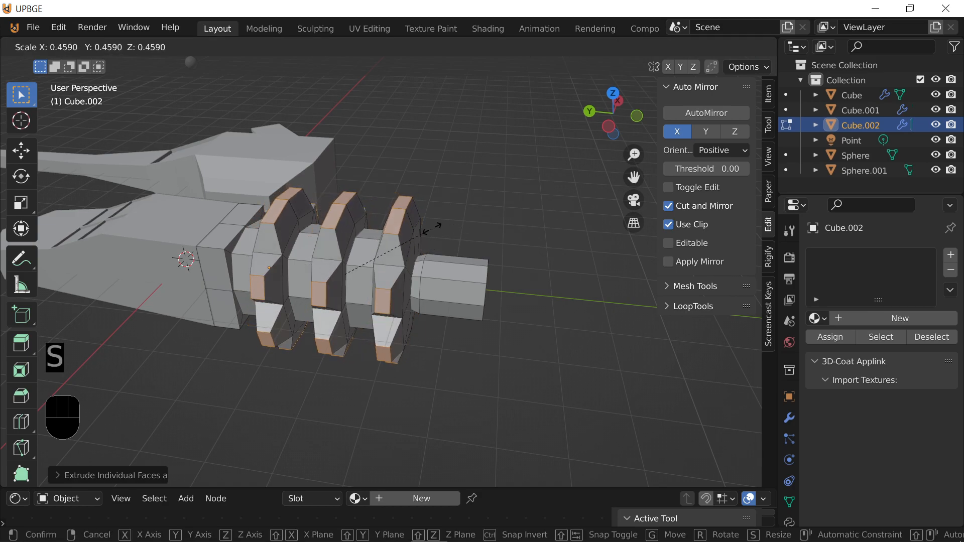
{"action": "left_click", "coordinate": [429, 238]}
{"action": "key", "text": "shift+f"}
{"action": "key", "text": "d"}
{"action": "left_click", "coordinate": [386, 276]}
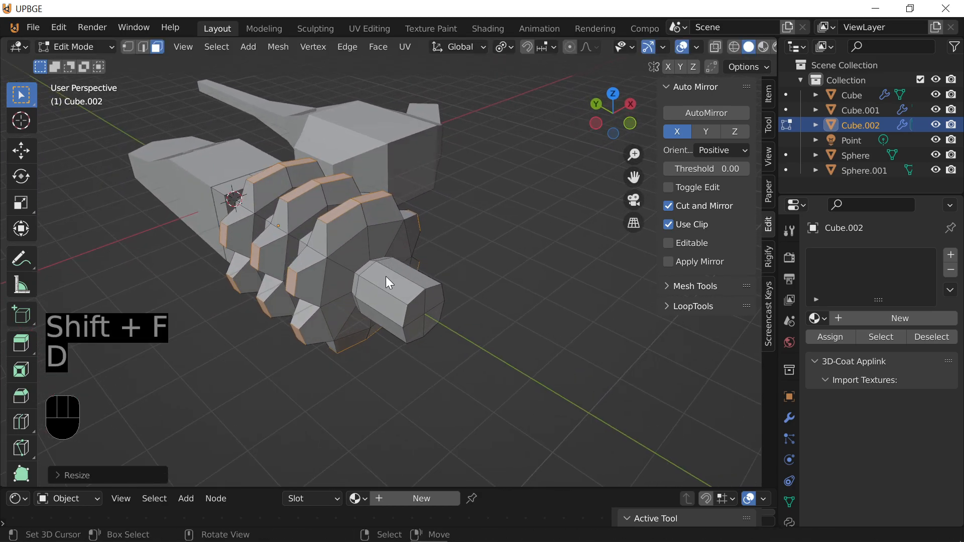
Inspect the ribbed handle in Object Mode from several sides, together with the neighbouring parts
{"action": "key", "text": "Tab"}
{"action": "key", "text": "shift+f"}
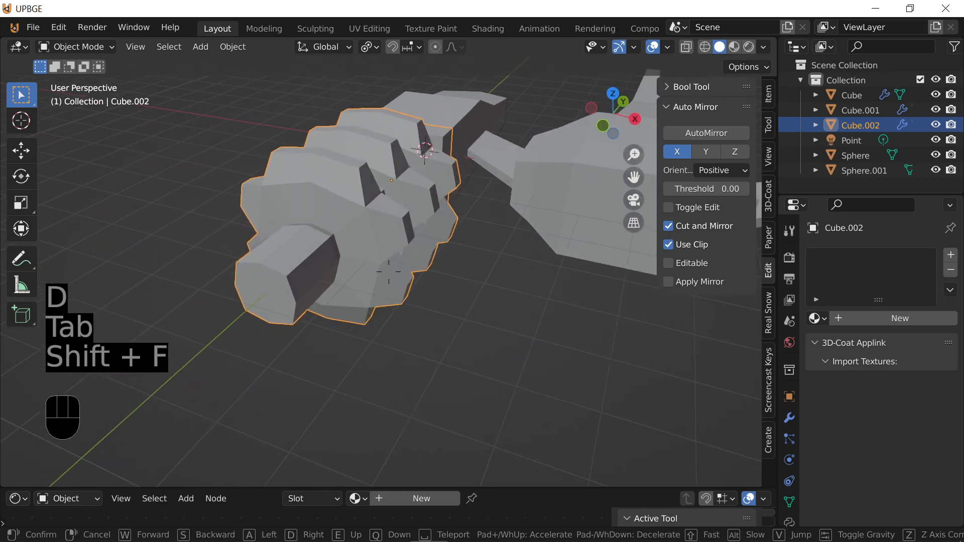
{"action": "key", "text": "d"}
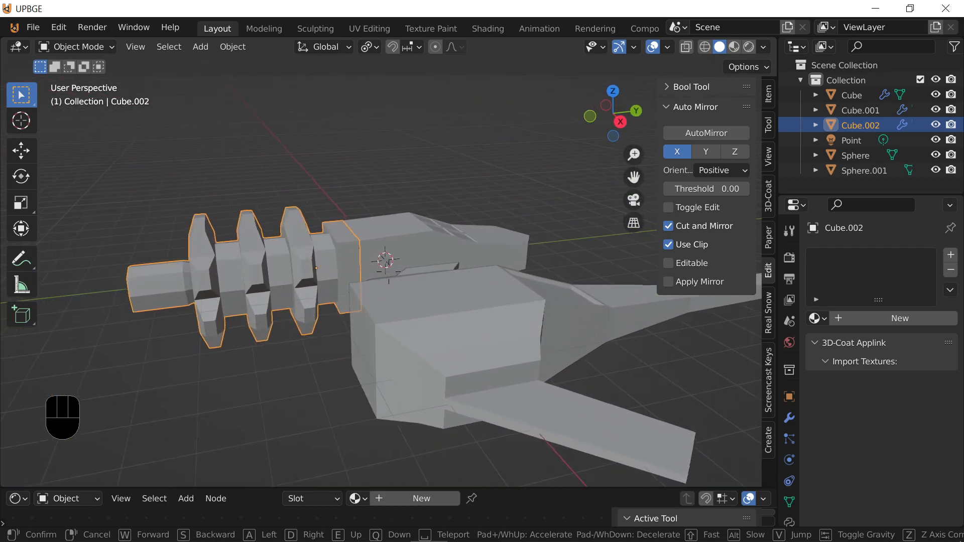
{"action": "key", "text": "a"}
{"action": "key", "text": "w"}
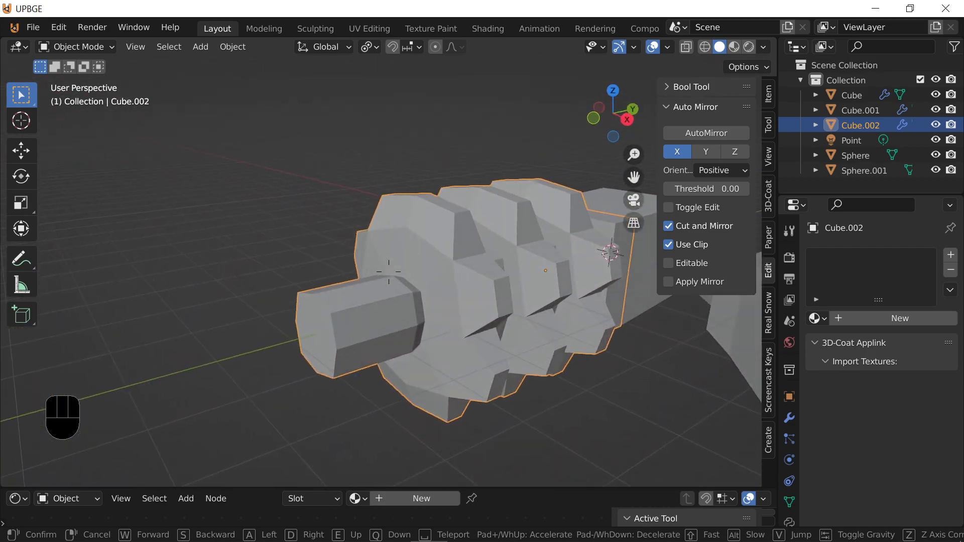
{"action": "key", "text": "d"}
{"action": "key", "text": "shift+e"}
{"action": "key", "text": "s"}
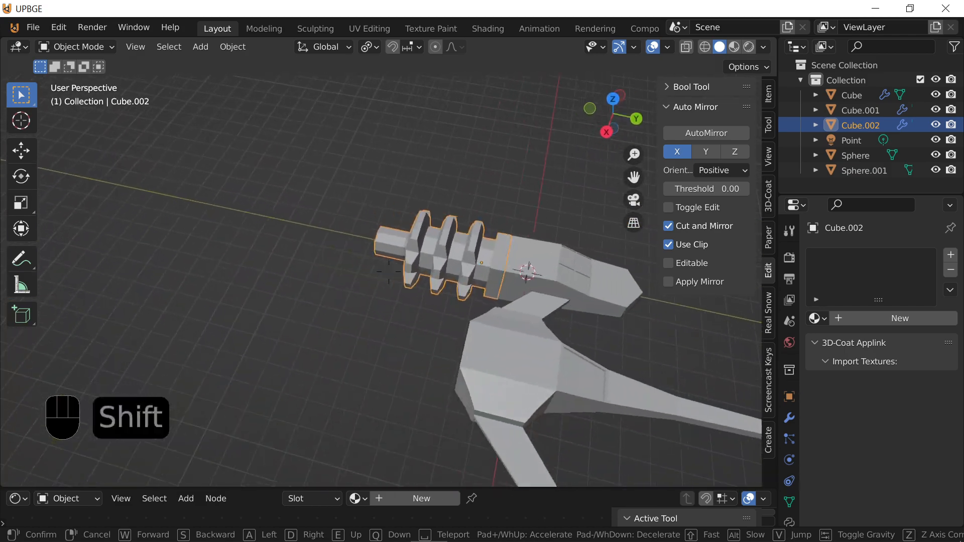
{"action": "left_click", "coordinate": [162, 168]}
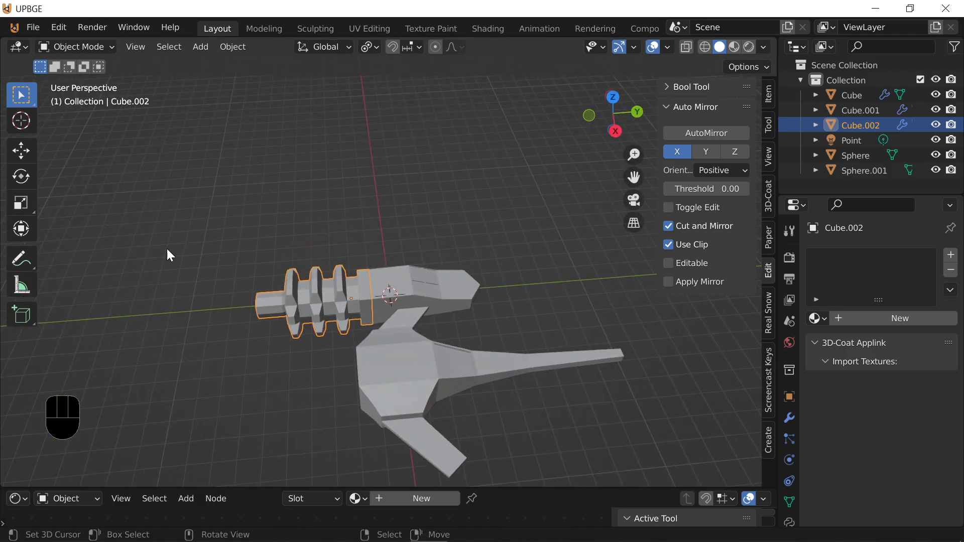
Select the ribbed handle, the pointed block in front of it and the winged body together, with the winged body active
{"action": "key", "text": "g"}
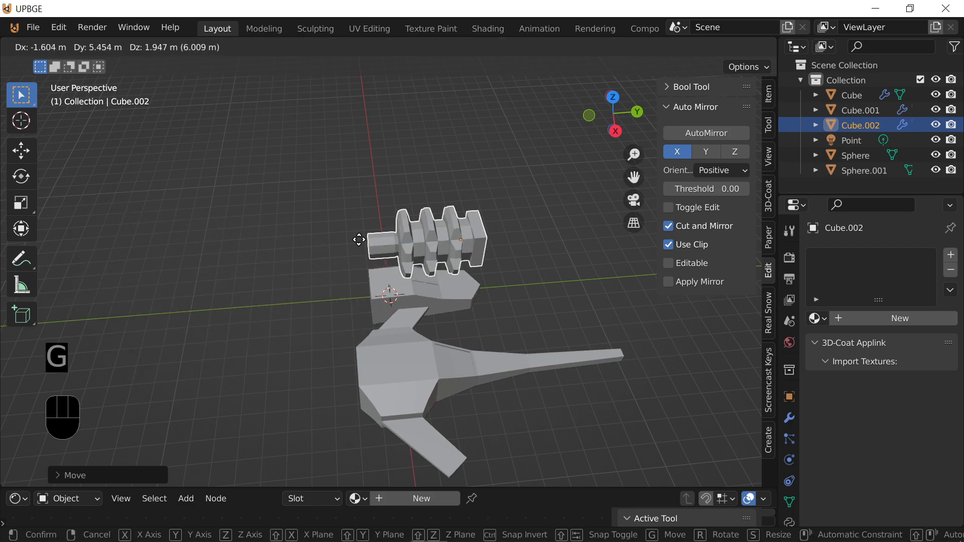
{"action": "left_click", "coordinate": [441, 266]}
{"action": "left_click", "coordinate": [441, 267], "text": "shift"}
{"action": "left_click", "coordinate": [471, 373], "text": "shift"}
{"action": "key", "text": "shift+f"}
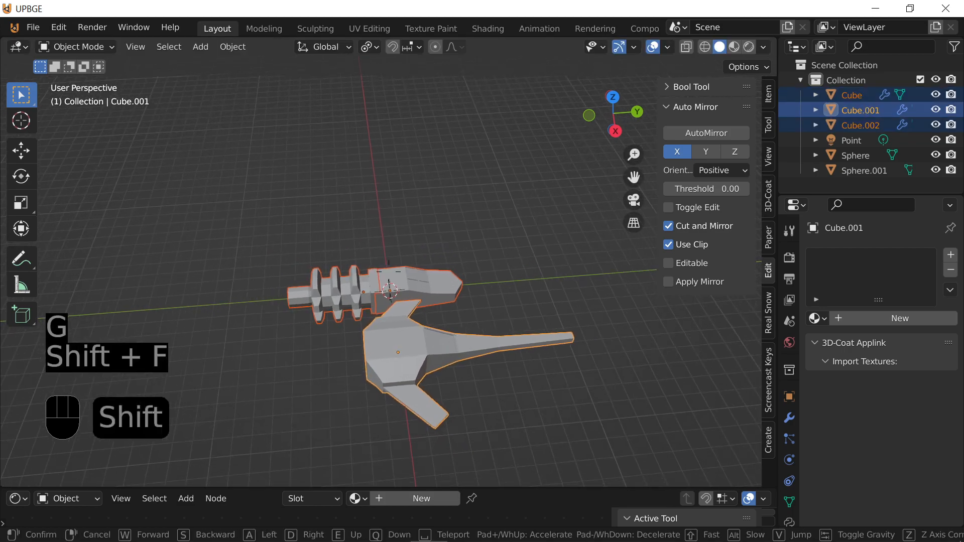
{"action": "left_click", "coordinate": [389, 272]}
{"action": "key", "text": "shift+d"}
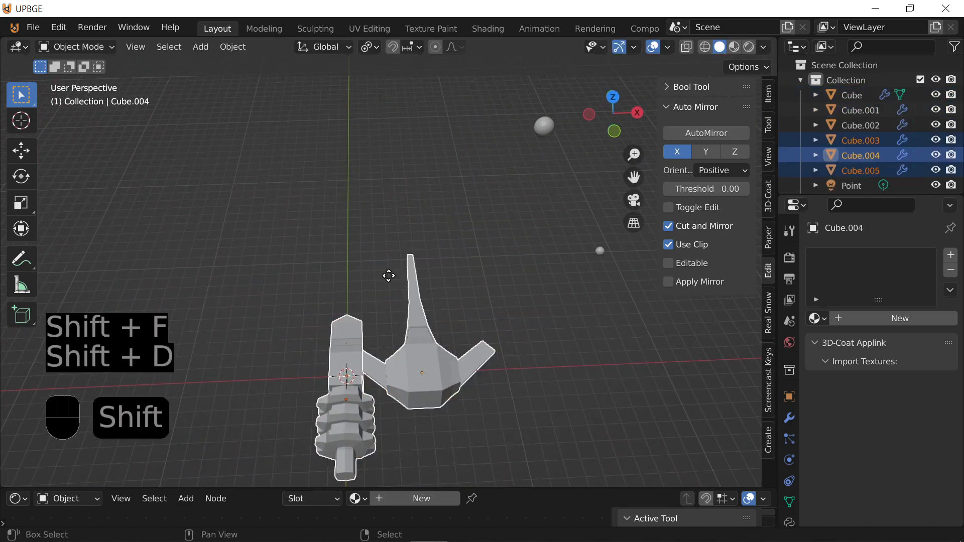
{"action": "key", "text": "x"}
{"action": "right_click", "coordinate": [397, 296]}
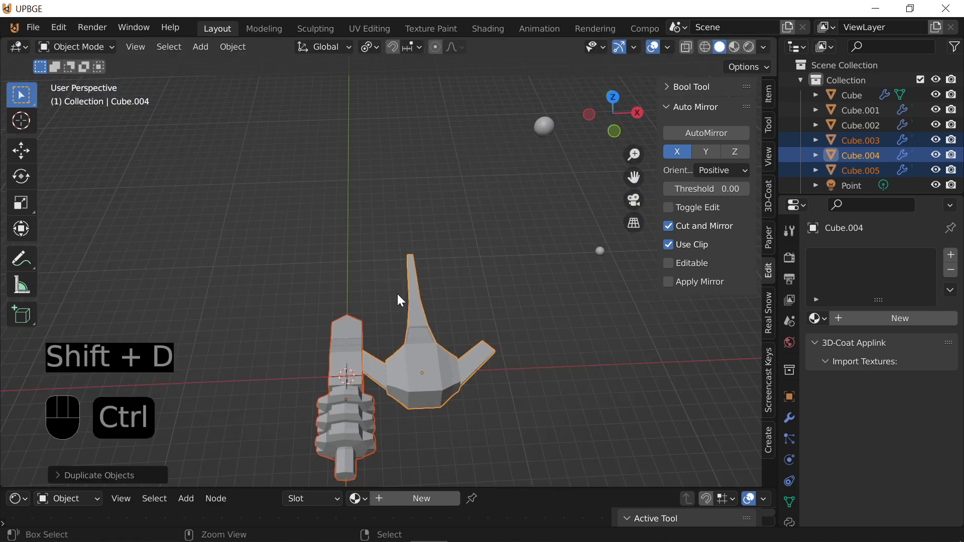
{"action": "key", "text": "ctrl+z"}
Duplicate the three selected parts along the X axis beside the originals, and repeat the duplication three more times
{"action": "key", "text": "shift+d"}
{"action": "key", "text": "x"}
{"action": "left_click", "coordinate": [189, 272]}
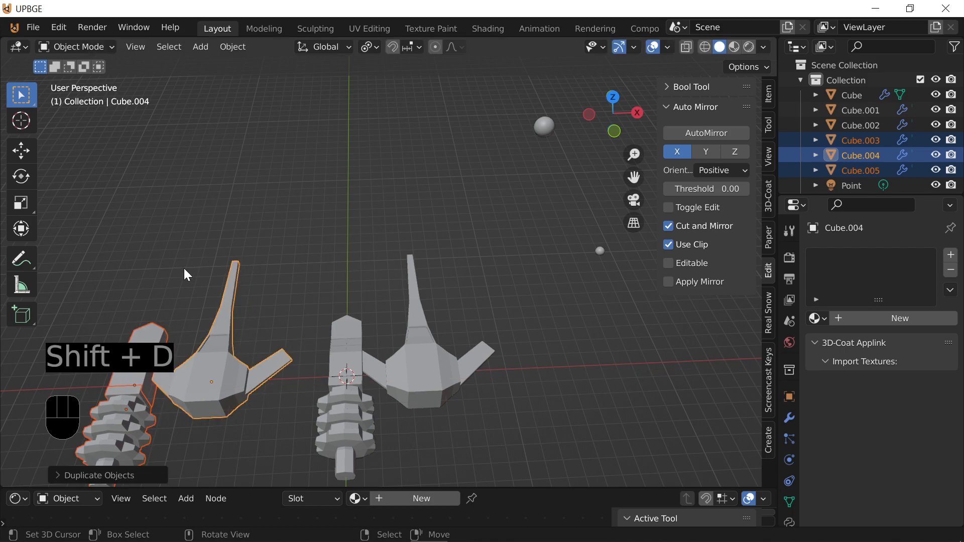
{"action": "scroll", "coordinate": [180, 273], "scroll_direction": "down", "scroll_amount": 2}
{"action": "key", "text": "shift+r"}
{"action": "key", "text": "shift+r"}
{"action": "key", "text": "shift+r"}
{"action": "scroll", "coordinate": [180, 273], "scroll_direction": "down", "scroll_amount": 3}
In the outermost copied set, move the ribbed handle away from the pointed block to behind the winged body
{"action": "middle_click_drag", "start_coordinate": [181, 281], "coordinate": [414, 286], "text": "shift"}
{"action": "left_click", "coordinate": [320, 312]}
{"action": "scroll", "coordinate": [300, 324], "scroll_direction": "up", "scroll_amount": 3}
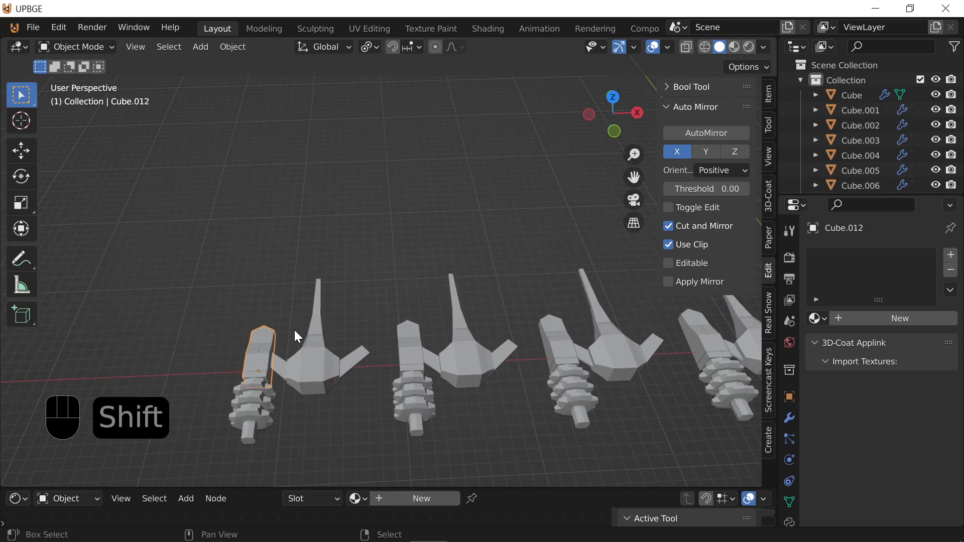
{"action": "key", "text": "g"}
{"action": "left_click", "coordinate": [322, 402]}
Slide the moved ribbed handle along the global Y axis to line it up with the back of the winged body
{"action": "key", "text": "shift+f"}
{"action": "key", "text": "w"}
{"action": "key", "text": "d"}
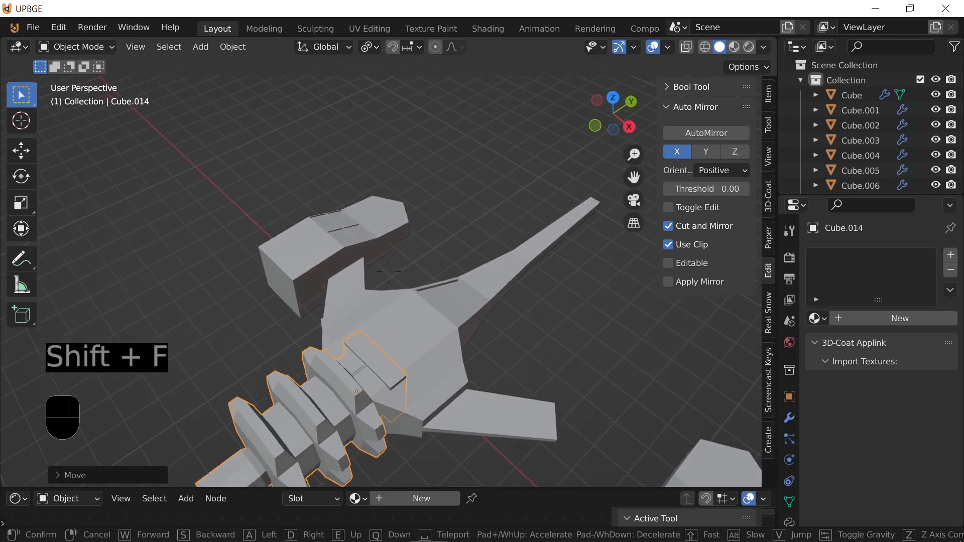
{"action": "left_click", "coordinate": [376, 276]}
{"action": "key", "text": "g"}
{"action": "middle_click_drag", "start_coordinate": [372, 277], "coordinate": [361, 280]}
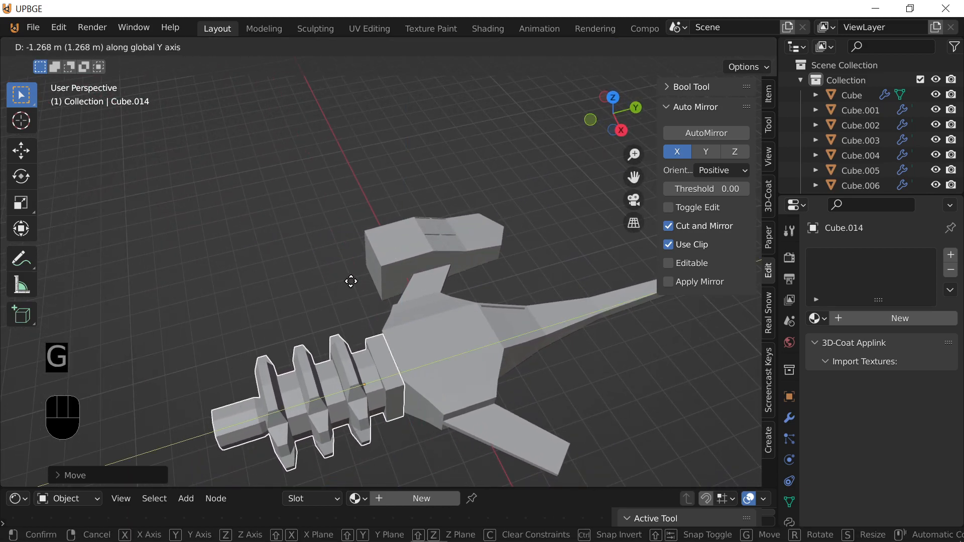
{"action": "left_click", "coordinate": [332, 322]}
{"action": "key", "text": "shift+f"}
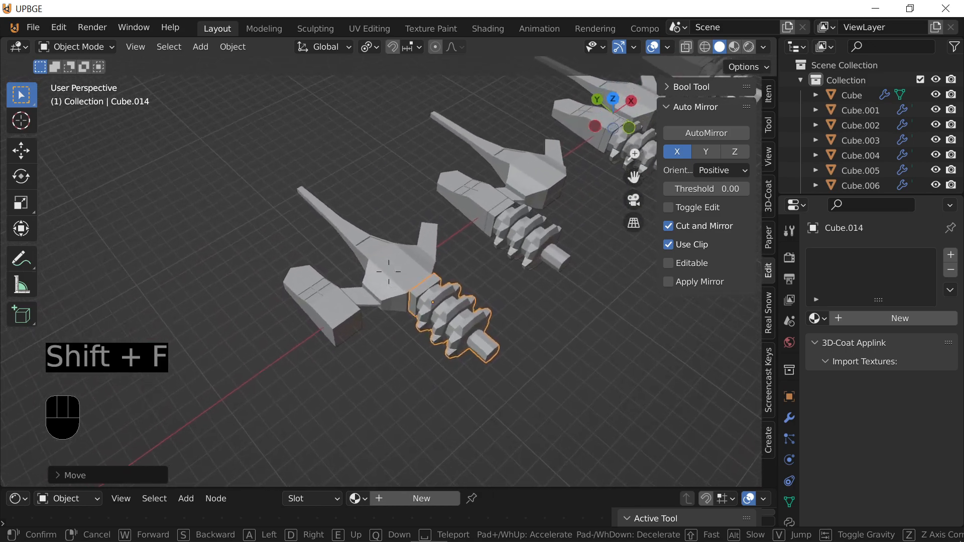
{"action": "left_click", "coordinate": [399, 317]}
{"action": "key", "text": "Tab"}
{"action": "key", "text": "shift+f"}
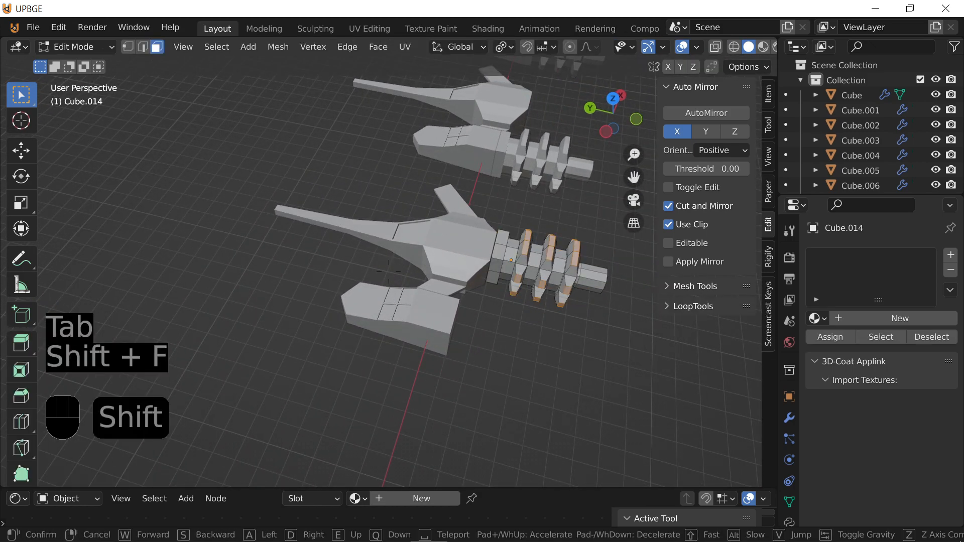
{"action": "left_click", "coordinate": [390, 271]}
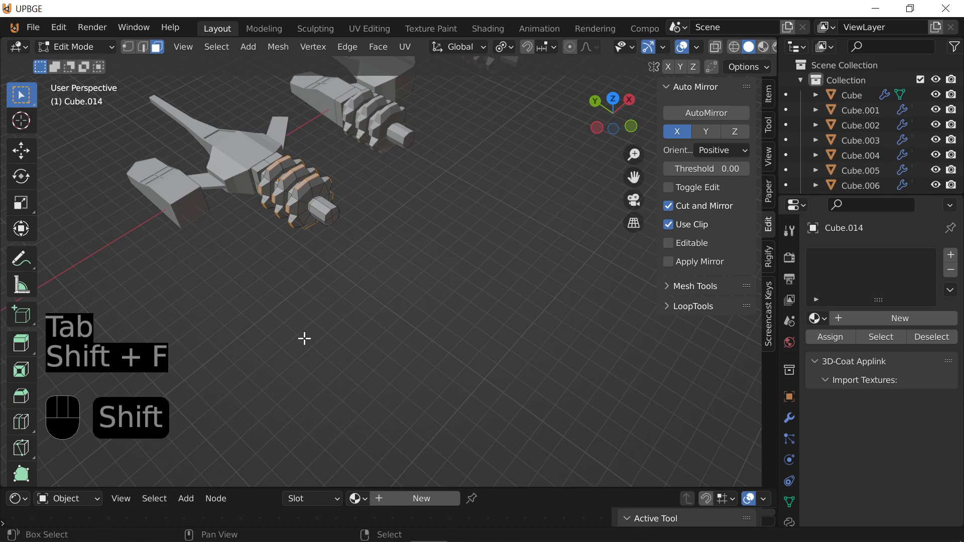
{"action": "key", "text": "Tab"}
Add a cube mesh and clear its location so that it sits at the world origin
{"action": "key", "text": "shift+a"}
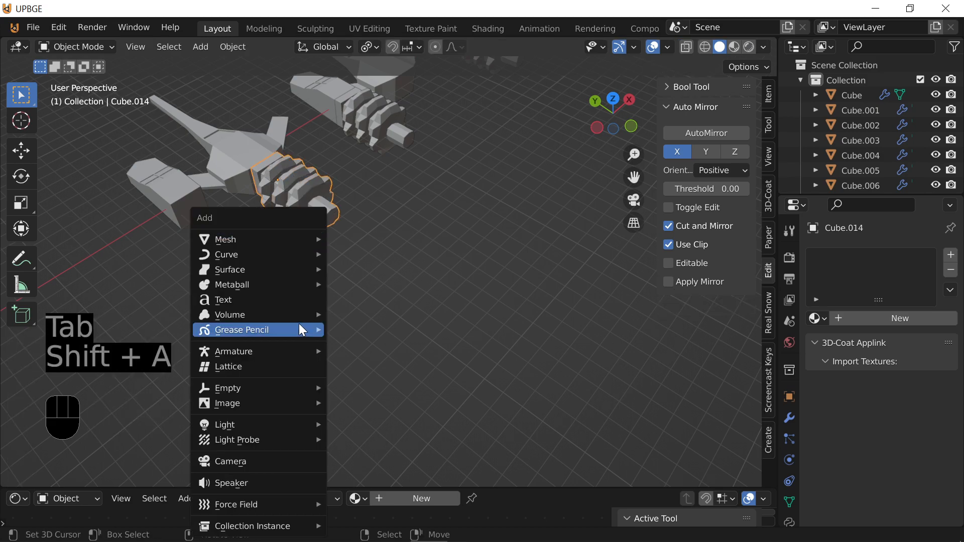
{"action": "mouse_move", "coordinate": [269, 240]}
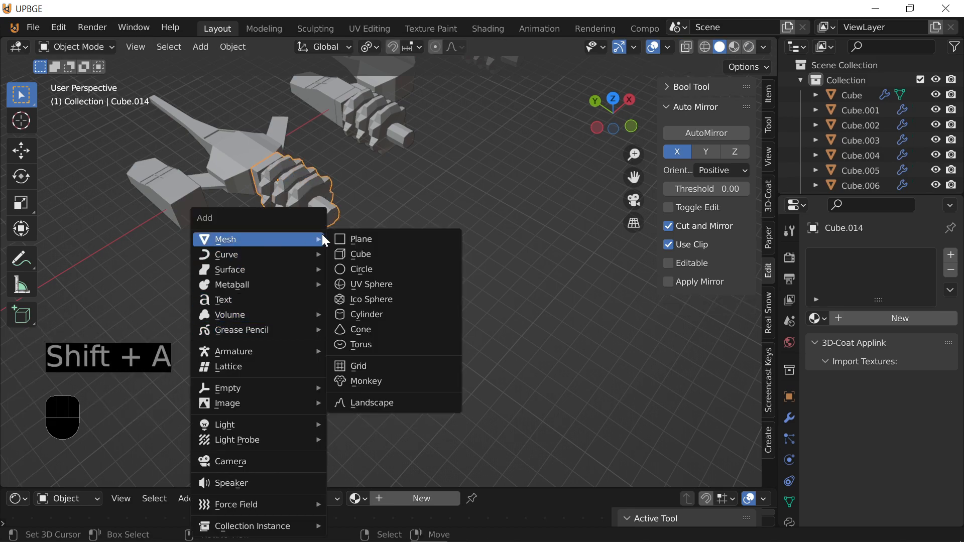
{"action": "left_click", "coordinate": [372, 255]}
{"action": "key", "text": "shift+f"}
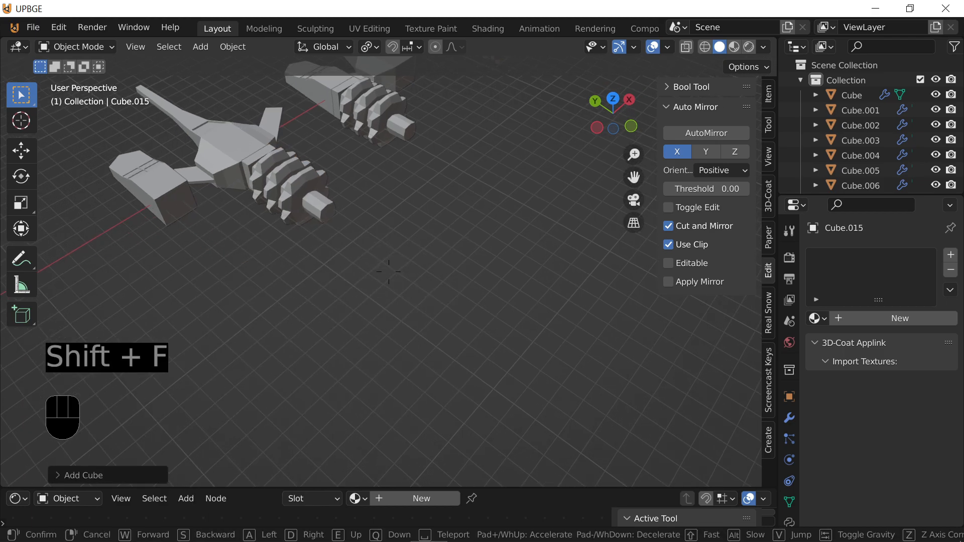
{"action": "left_click", "coordinate": [378, 278]}
{"action": "key", "text": "alt+g"}
Apply AutoMirror on the X axis to the new cube, with positive orientation, Cut and Mirror and Use Clip enabled
{"action": "key", "text": "shift+f"}
{"action": "key", "text": "w"}
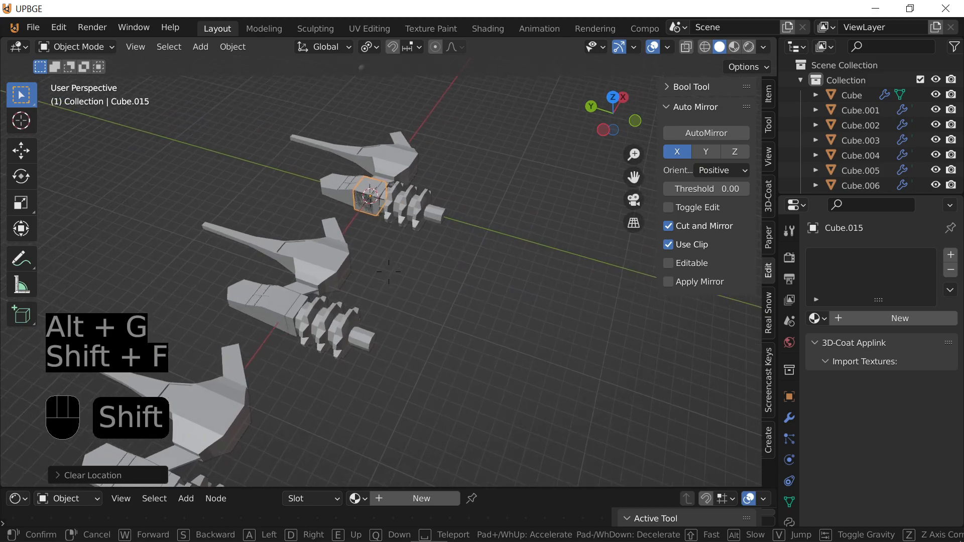
{"action": "left_click", "coordinate": [389, 272]}
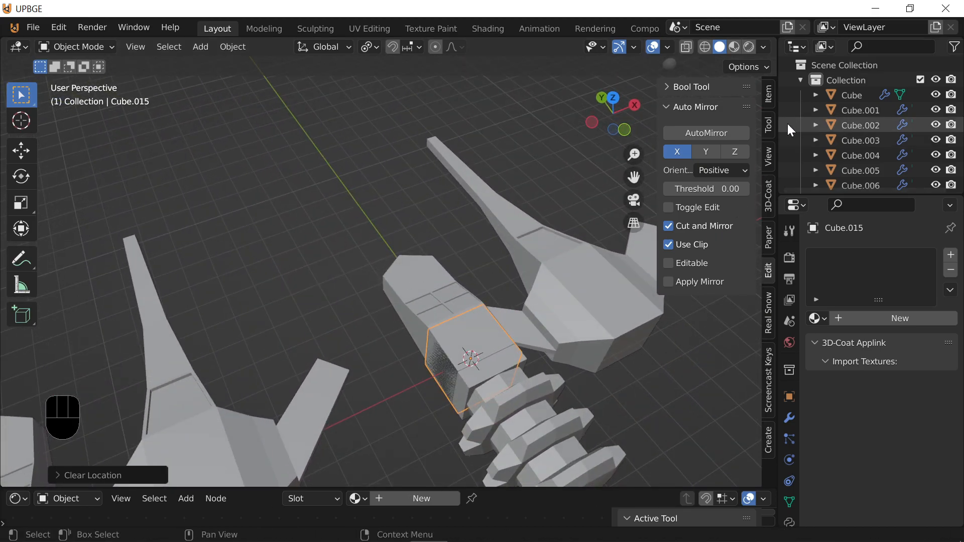
{"action": "left_click", "coordinate": [719, 132]}
{"action": "key", "text": "Tab"}
{"action": "key", "text": "Tab"}
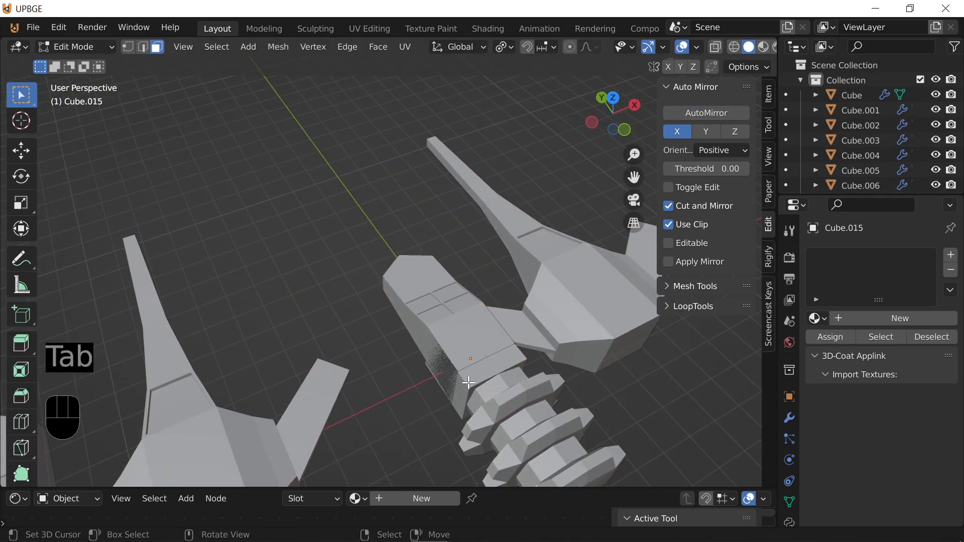
Move the mirrored cube along the global Y axis into the open space beyond the first ribbed handle's end
{"action": "key", "text": "g"}
{"action": "key", "text": "y"}
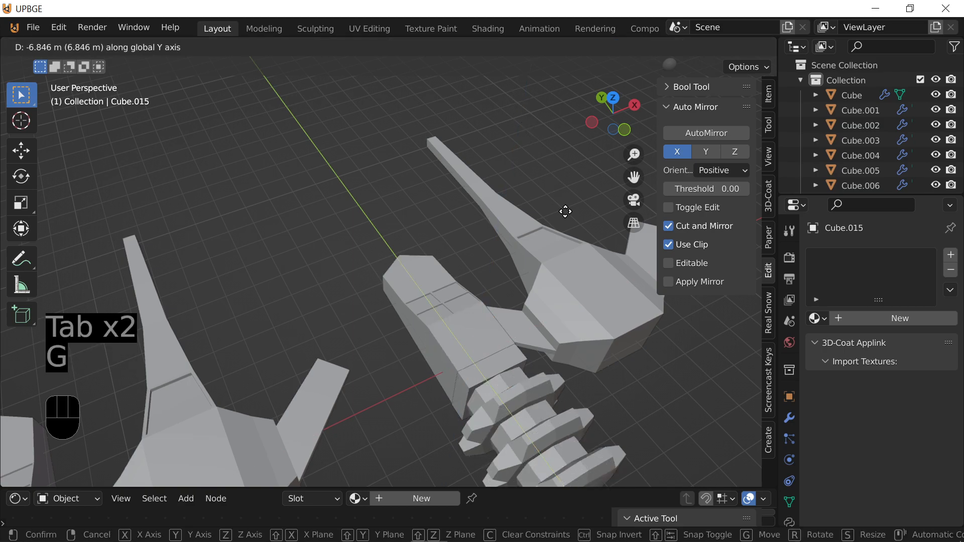
{"action": "left_click", "coordinate": [657, 358]}
{"action": "key", "text": "shift+f"}
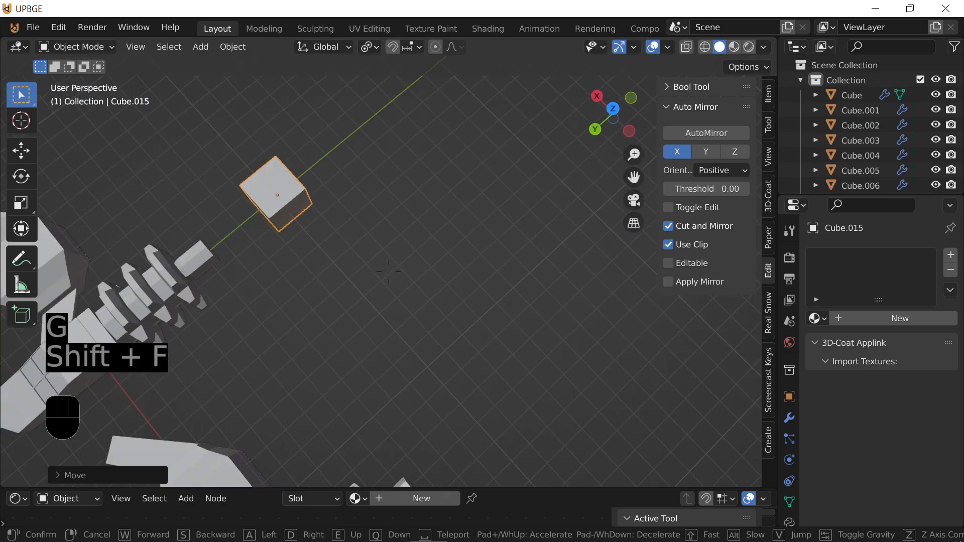
{"action": "left_click", "coordinate": [389, 271]}
{"action": "key", "text": "g"}
{"action": "key", "text": "y"}
{"action": "left_click", "coordinate": [619, 337]}
Select the cube's whole mesh and stretch it along the global Y axis into a long bar
{"action": "key", "text": "Tab"}
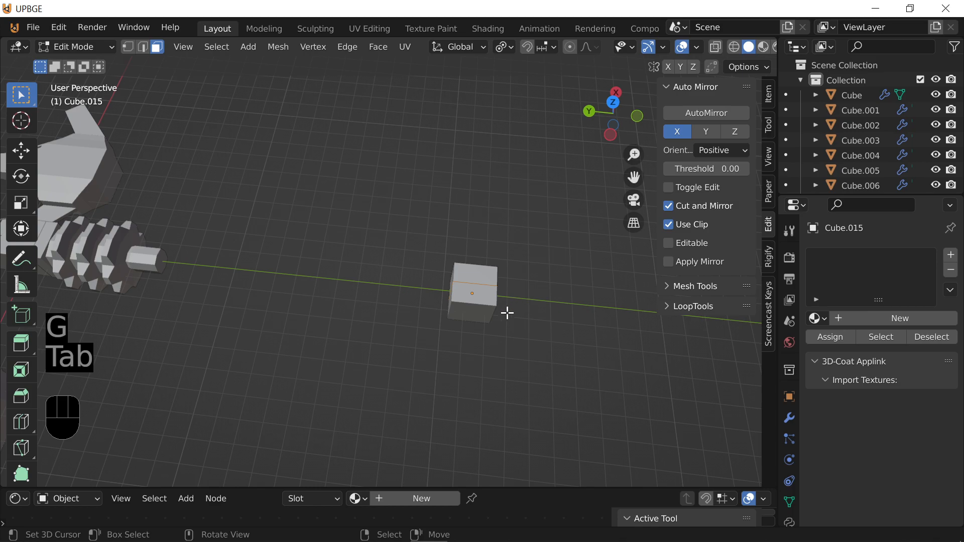
{"action": "key", "text": "a"}
{"action": "key", "text": "s"}
{"action": "key", "text": "y"}
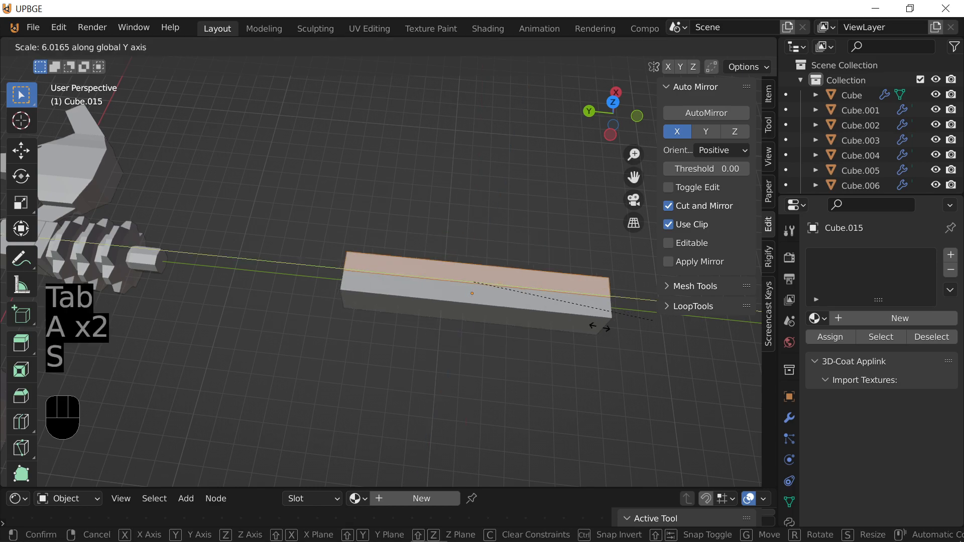
{"action": "left_click", "coordinate": [495, 359]}
Add one centred loop cut at mid-height running lengthwise along the bar's side and across its ends
{"action": "key", "text": "ctrl+r"}
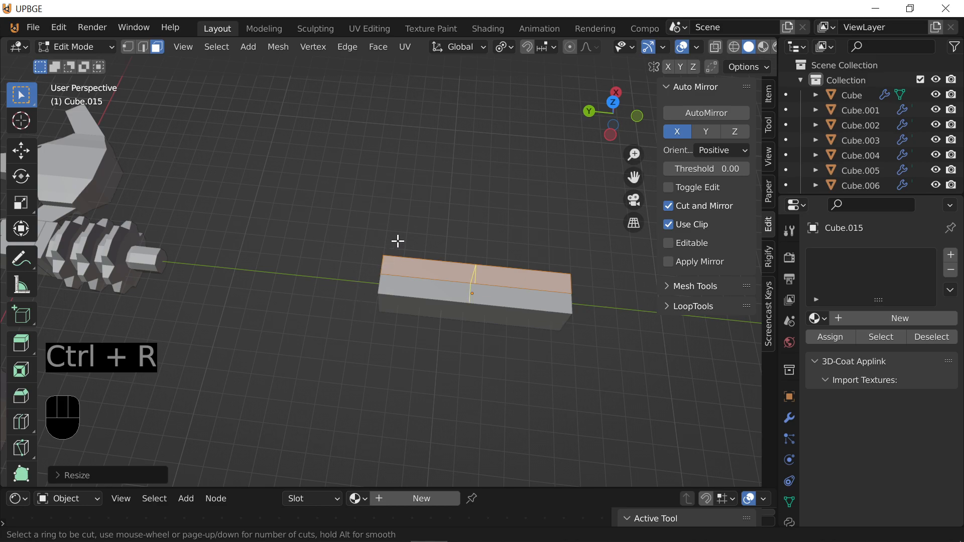
{"action": "key", "text": "shift+f"}
{"action": "left_click", "coordinate": [353, 282]}
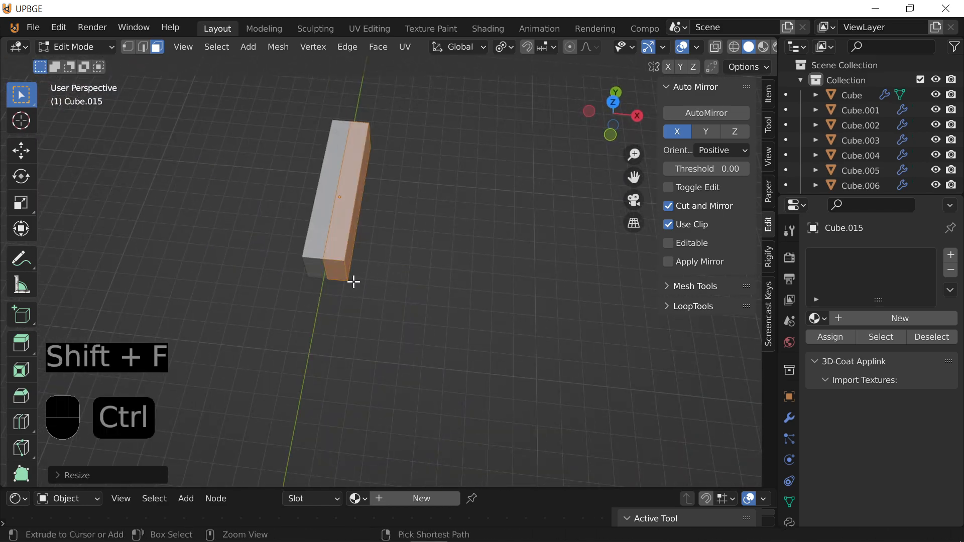
{"action": "key", "text": "ctrl+r"}
{"action": "left_click", "coordinate": [346, 270]}
{"action": "right_click", "coordinate": [345, 270]}
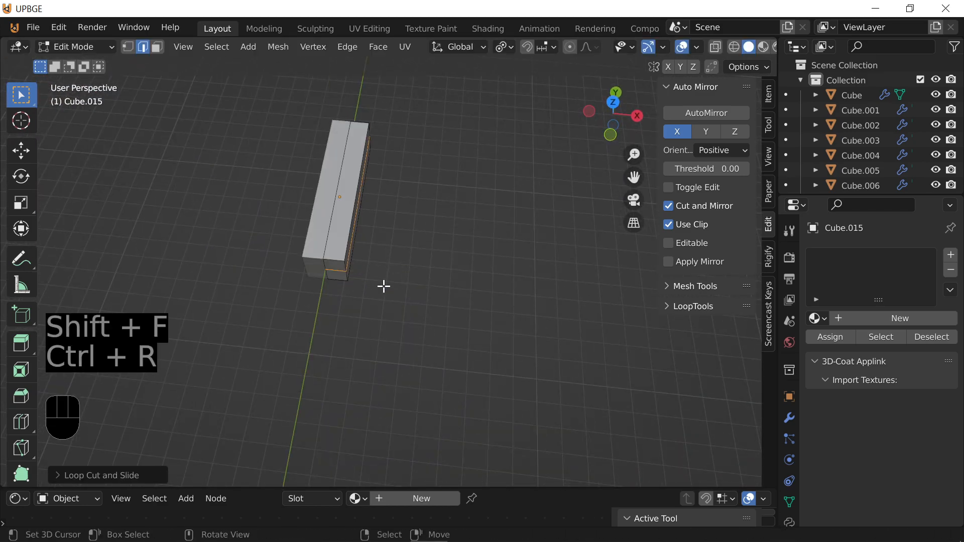
Select the bar's mirror-line edge loop too and scale both loops outward with Y locked, giving an octagonal profile
{"action": "right_click", "coordinate": [333, 247], "text": "alt+shift"}
{"action": "key", "text": "s"}
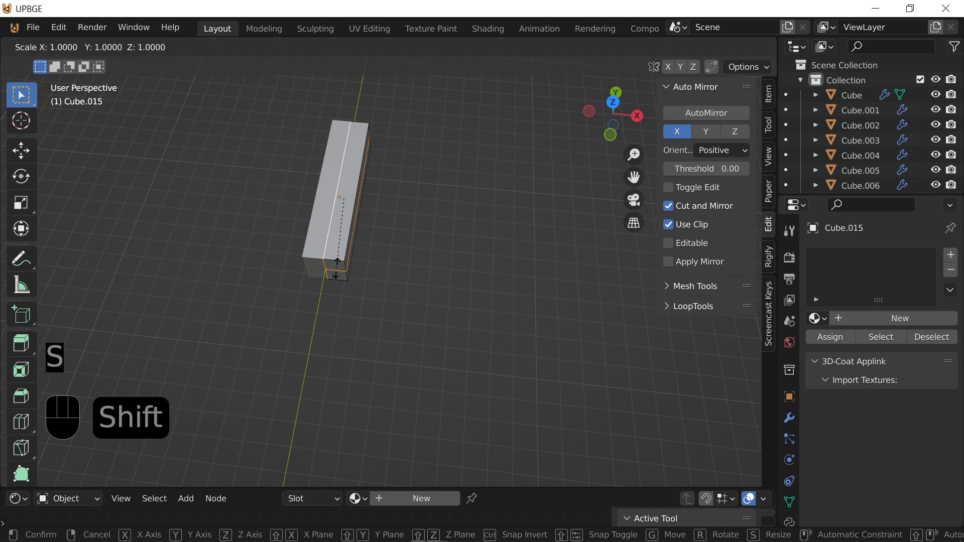
{"action": "key", "text": "shift+y"}
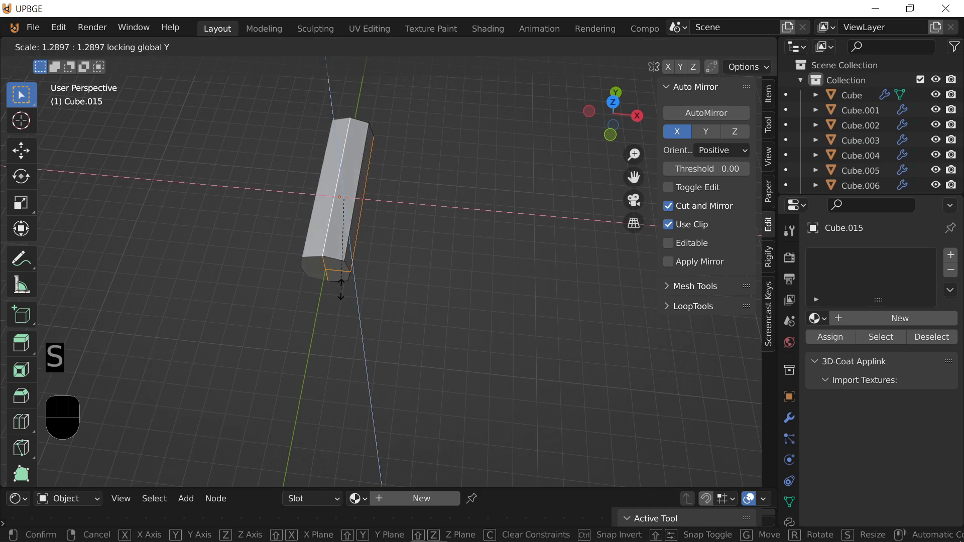
{"action": "left_click", "coordinate": [344, 300]}
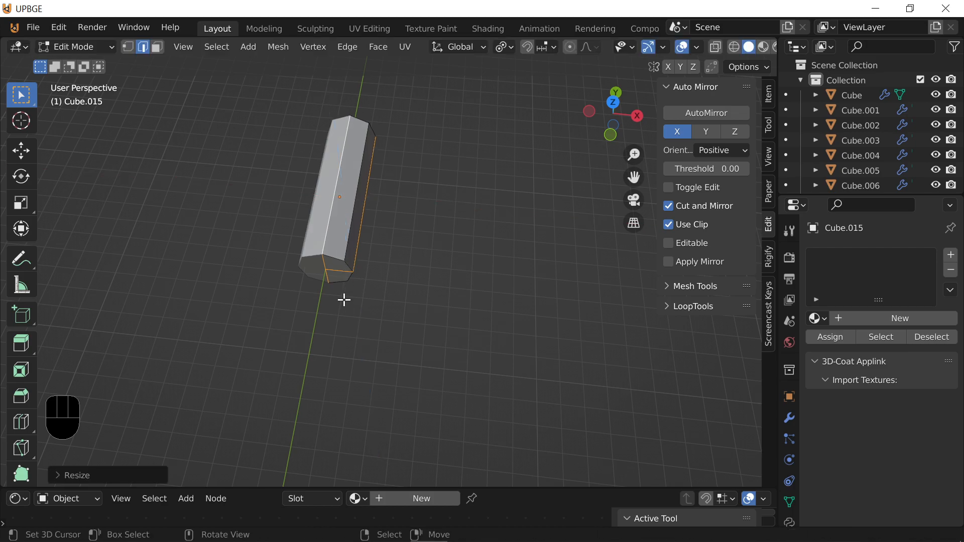
Extrude the near end faces of the octagonal bar and scale them up to about 1.23 for a flared lip
{"action": "key", "text": "shift+f"}
{"action": "left_click", "coordinate": [389, 271]}
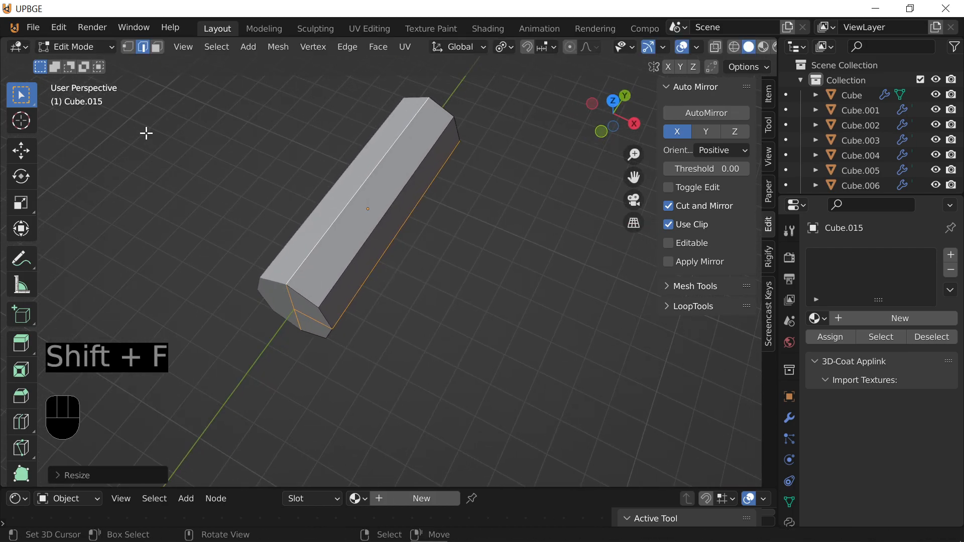
{"action": "left_click", "coordinate": [307, 313]}
{"action": "key", "text": "e"}
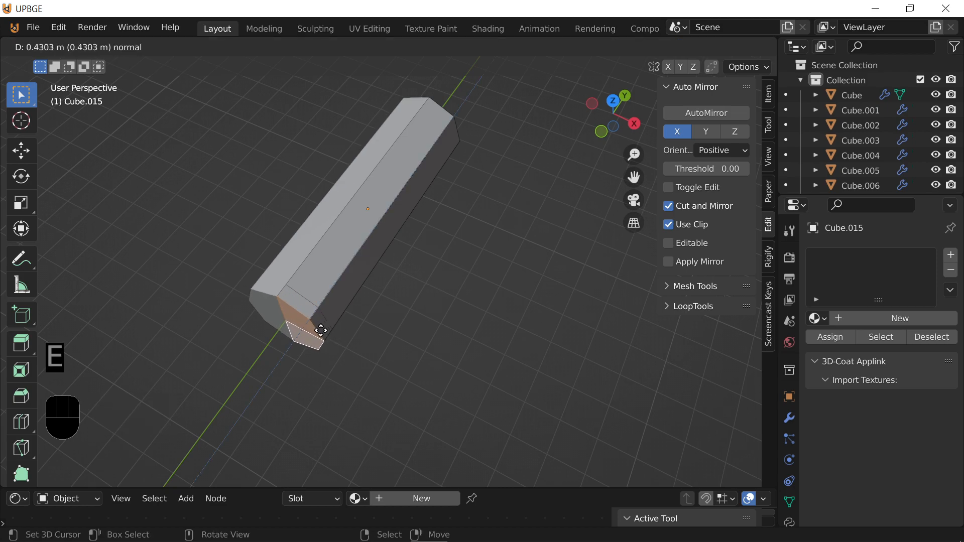
{"action": "left_click", "coordinate": [328, 330]}
{"action": "key", "text": "s"}
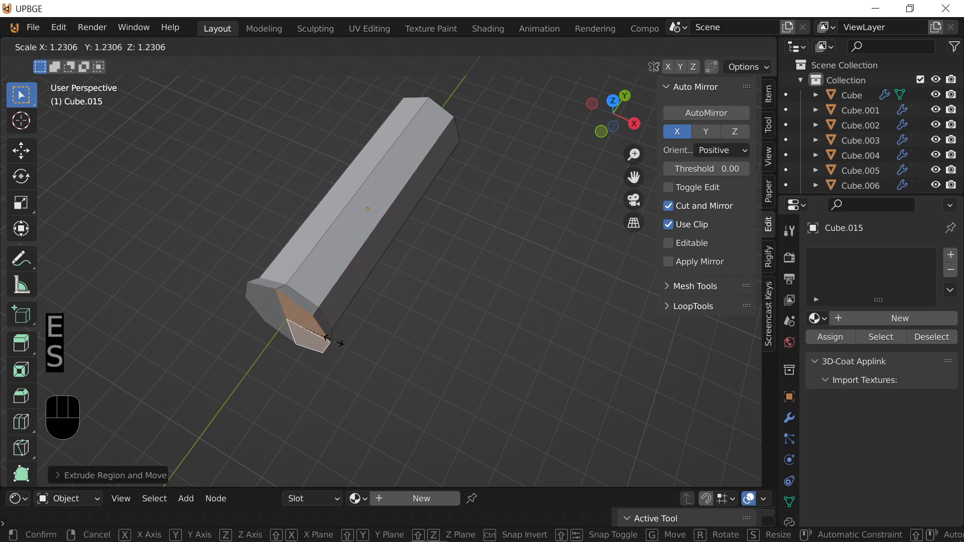
{"action": "left_click", "coordinate": [331, 339]}
Extrude the flared end faces straight outward in two sections, the second about 0.49 m, to form a thick collar
{"action": "key", "text": "e"}
{"action": "left_click", "coordinate": [317, 365]}
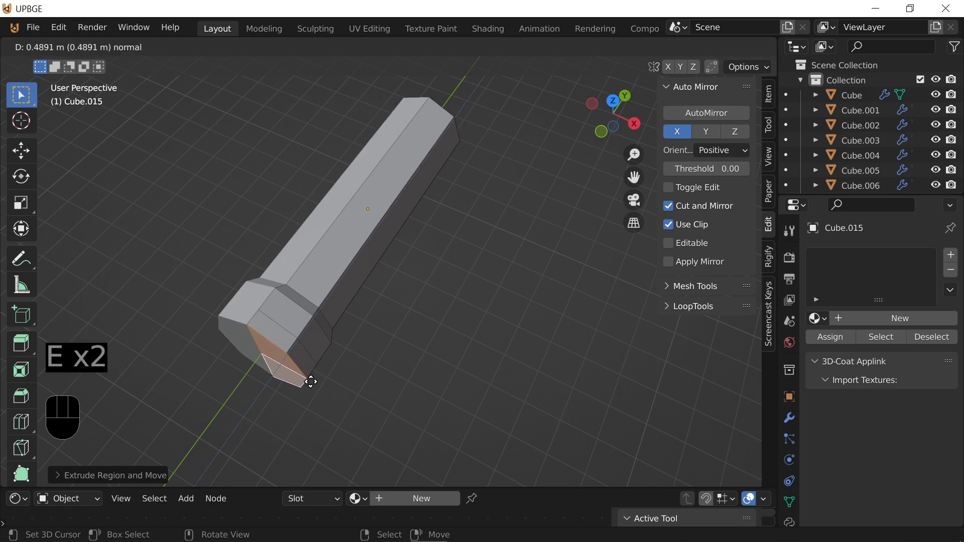
{"action": "left_click", "coordinate": [312, 381]}
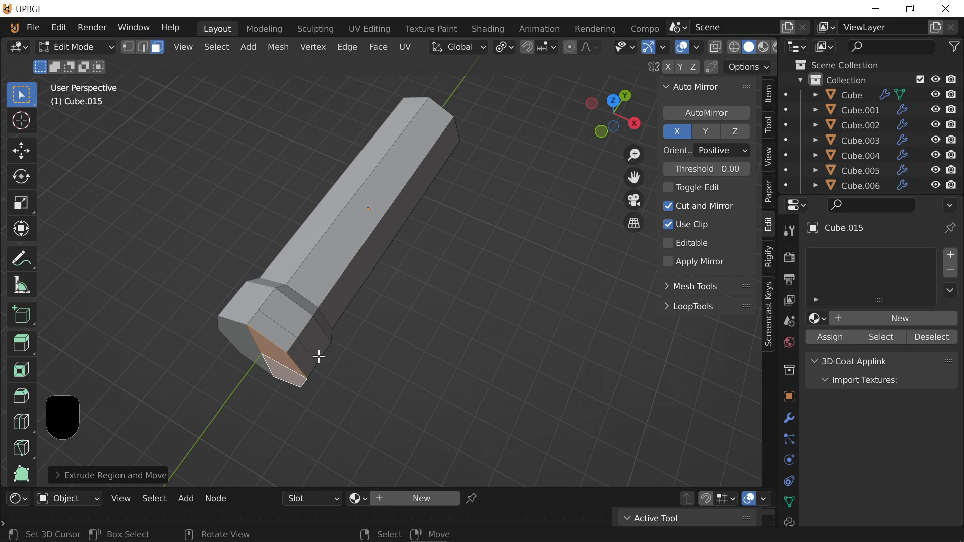
Inset the collar's end faces by about 0.35 m and extrude them inward to hollow out the opening
{"action": "key", "text": "i"}
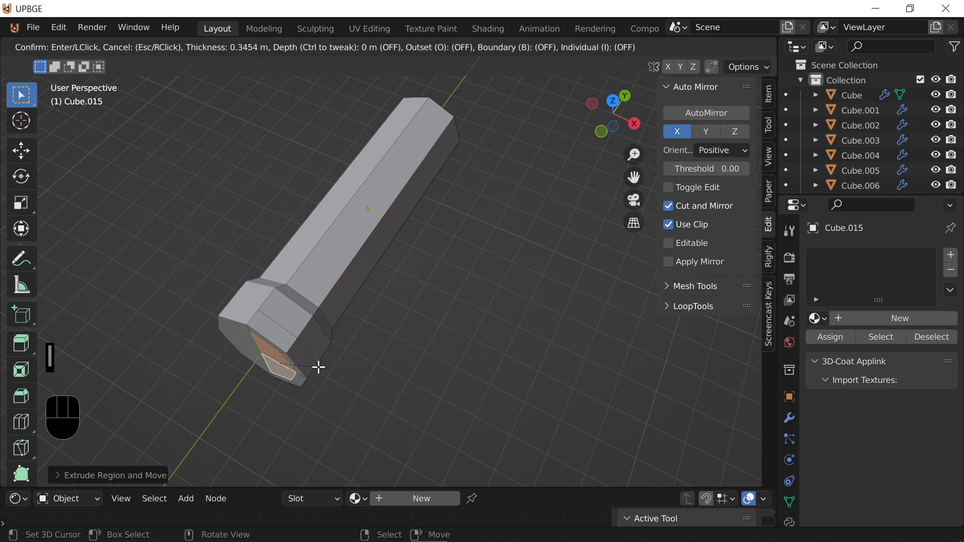
{"action": "left_click", "coordinate": [318, 371]}
{"action": "key", "text": "e"}
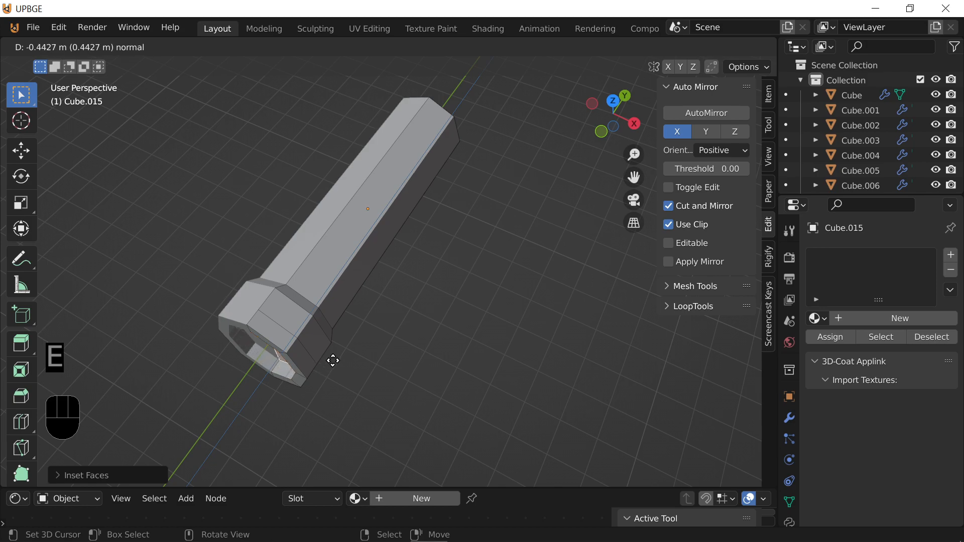
{"action": "left_click", "coordinate": [349, 353]}
Extrude the two end faces opposite the collar outward and scale them down to taper the bar's tip
{"action": "key", "text": "shift+f"}
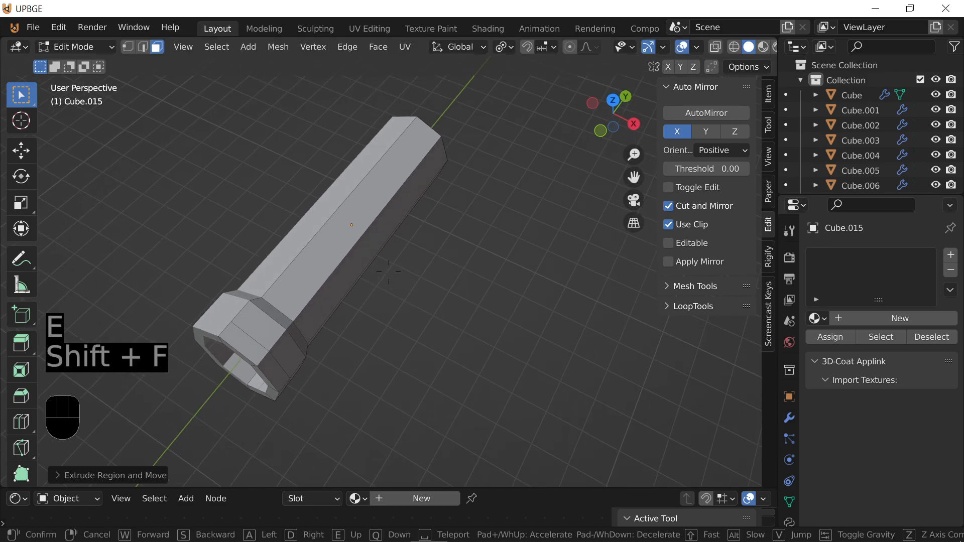
{"action": "key", "text": "w"}
{"action": "key", "text": "d"}
{"action": "left_click", "coordinate": [389, 272]}
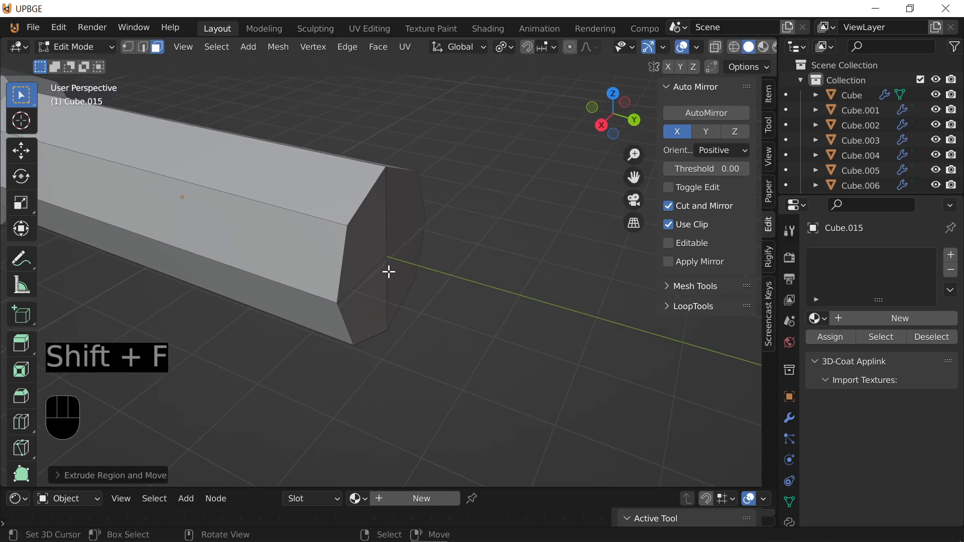
{"action": "left_click", "coordinate": [360, 256], "text": "shift"}
{"action": "left_click", "coordinate": [374, 301], "text": "shift"}
{"action": "key", "text": "e"}
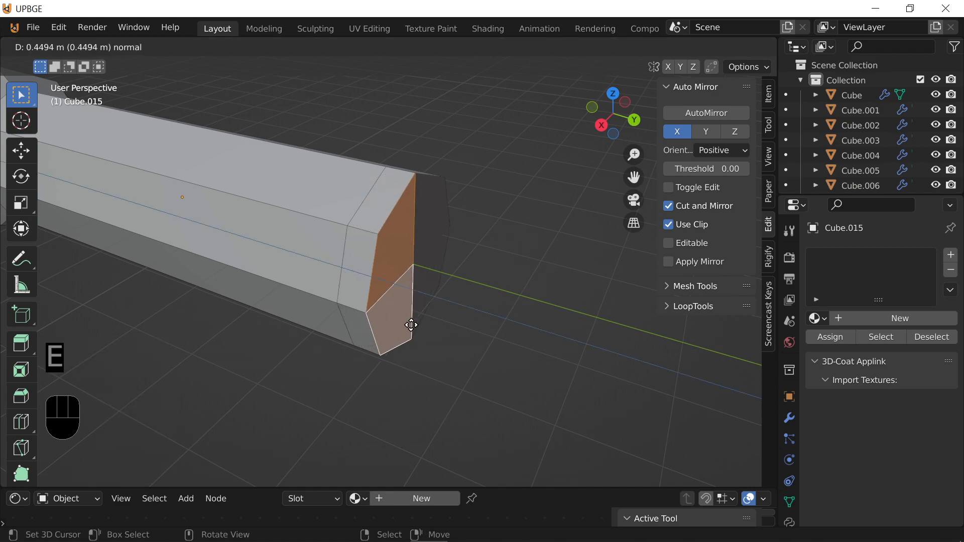
{"action": "left_click", "coordinate": [441, 338]}
{"action": "key", "text": "s"}
{"action": "left_click", "coordinate": [464, 342]}
Add five evenly spaced loop cuts around the bar's shaft between the collar and the tapered tip
{"action": "key", "text": "shift+f"}
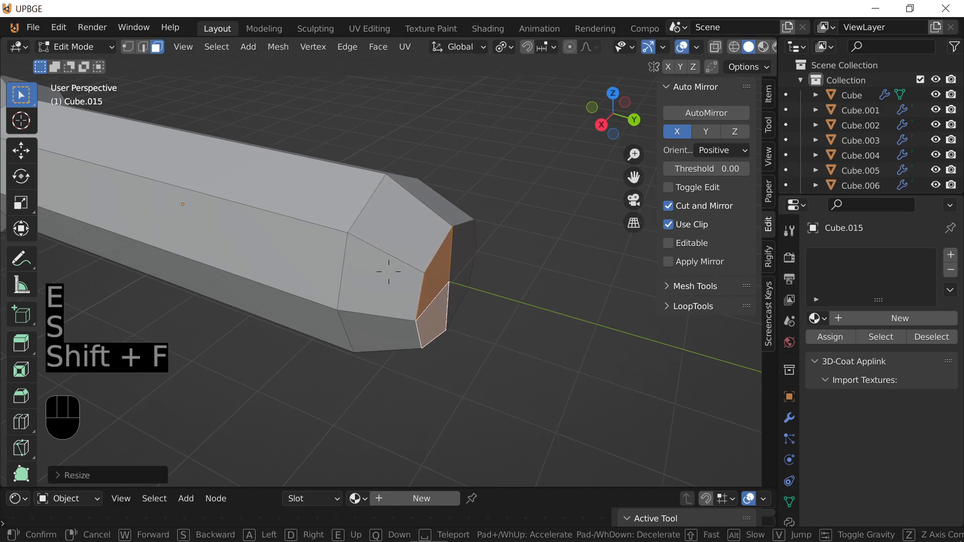
{"action": "left_click", "coordinate": [430, 215]}
{"action": "key", "text": "ctrl+r"}
{"action": "scroll", "coordinate": [432, 215], "scroll_direction": "up", "scroll_amount": 4}
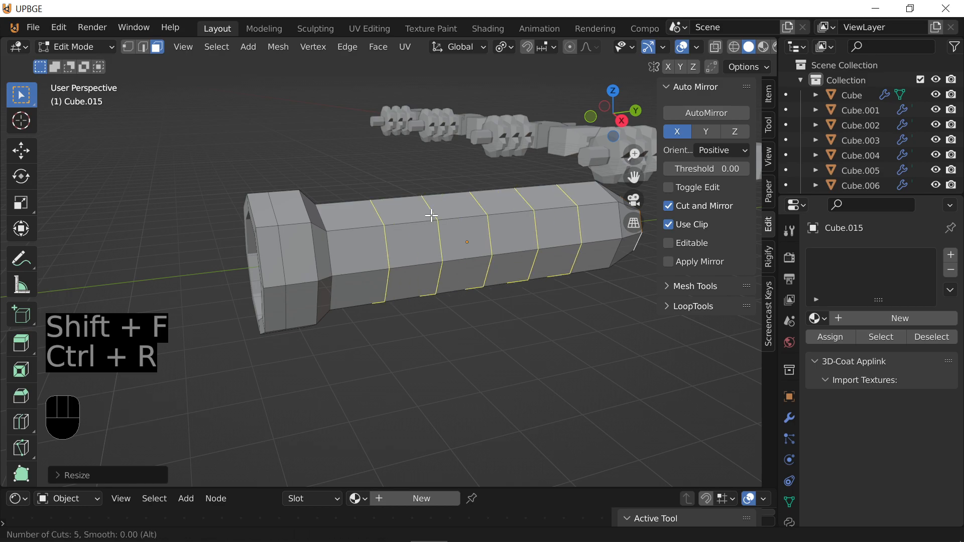
{"action": "left_click", "coordinate": [432, 215]}
{"action": "right_click", "coordinate": [429, 213]}
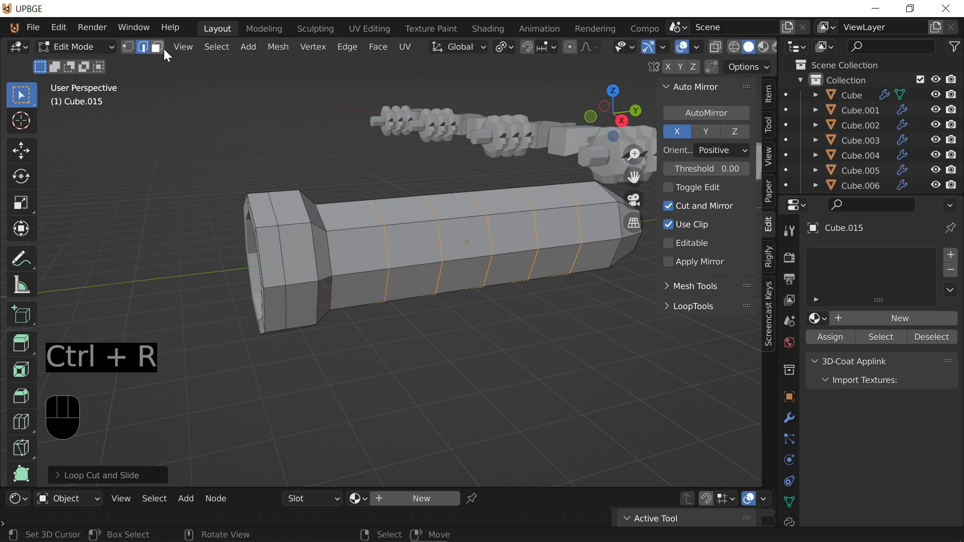
Duplicate two separated face bands around the handle's shaft in place and extrude them outward along their normals to form raised rings
{"action": "left_click", "coordinate": [158, 48]}
{"action": "left_click", "coordinate": [413, 217], "text": "alt+shift"}
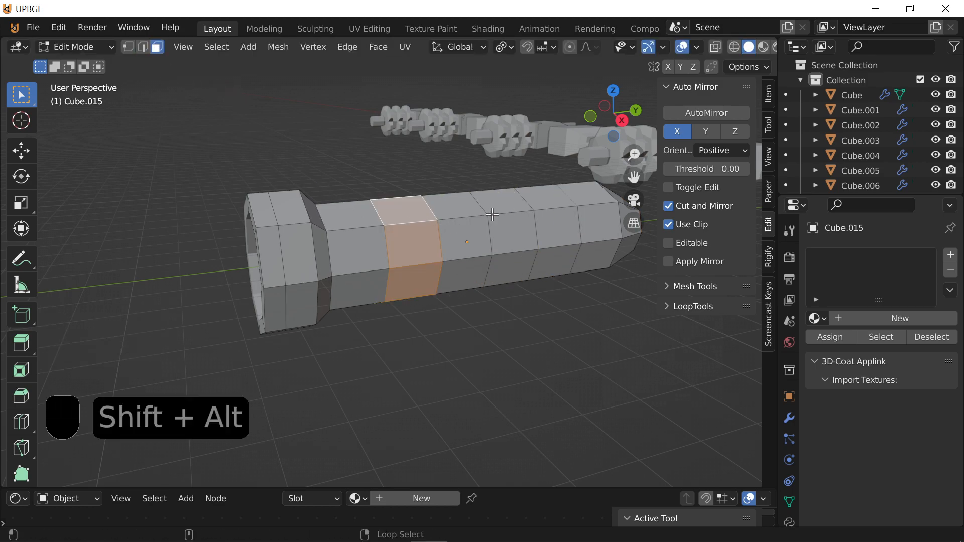
{"action": "left_click", "coordinate": [525, 211], "text": "alt+shift"}
{"action": "key", "text": "shift+d"}
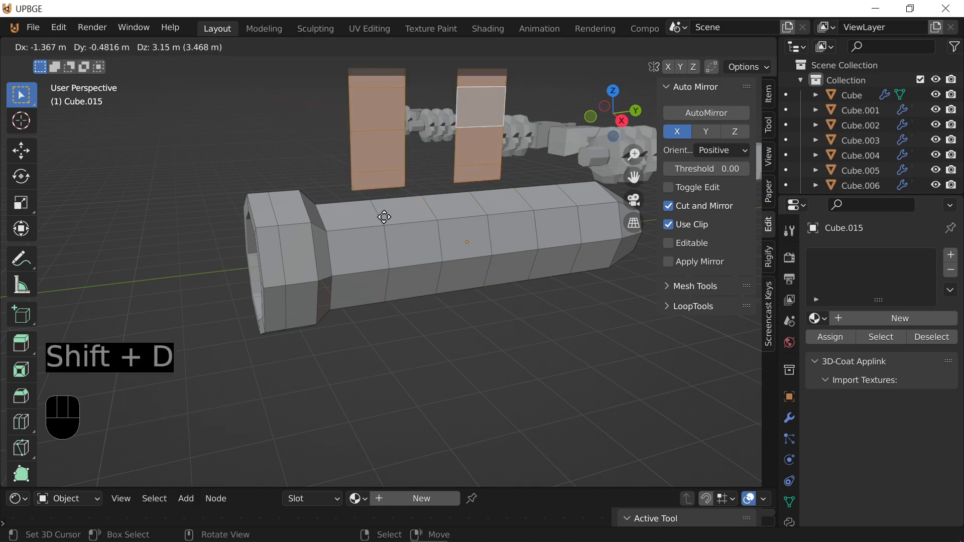
{"action": "right_click", "coordinate": [408, 199]}
{"action": "key", "text": "s"}
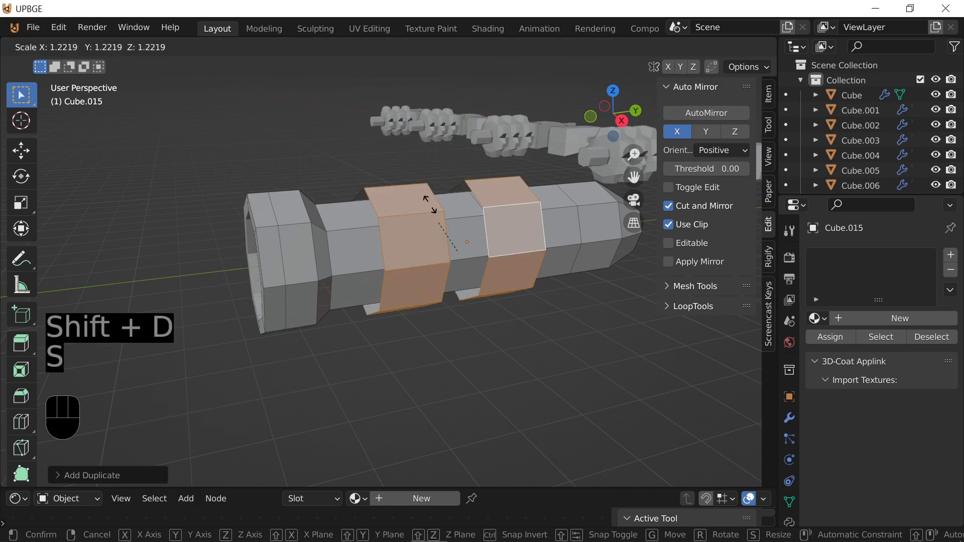
{"action": "right_click", "coordinate": [432, 234]}
{"action": "key", "text": "alt+e"}
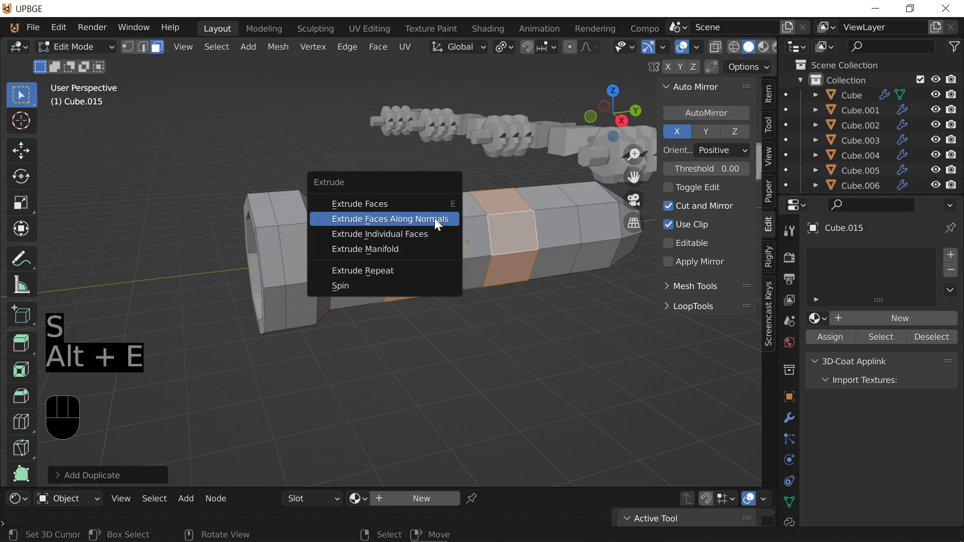
{"action": "left_click", "coordinate": [435, 218]}
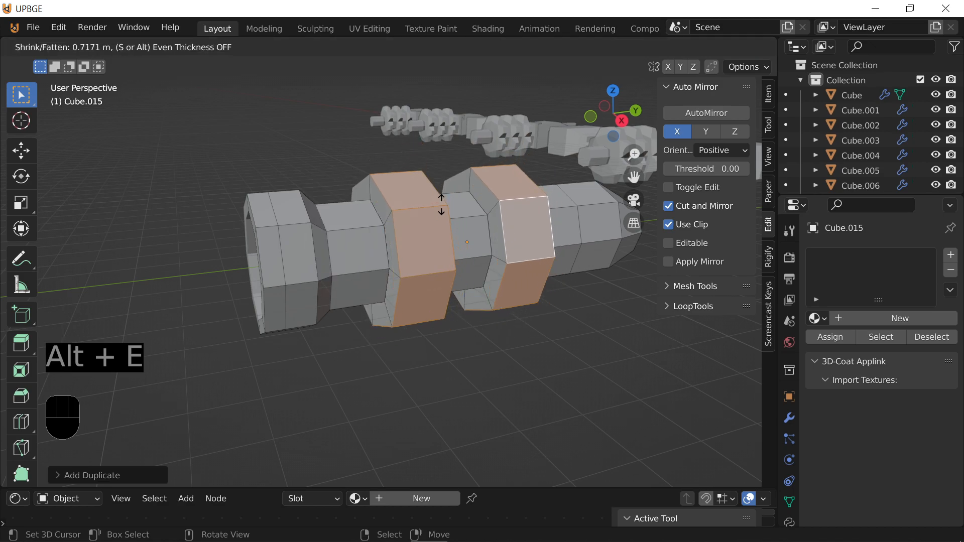
{"action": "left_click", "coordinate": [439, 210]}
Extrude the two rings' outer faces individually outward and scale them down to form tapered teeth
{"action": "key", "text": "alt+e"}
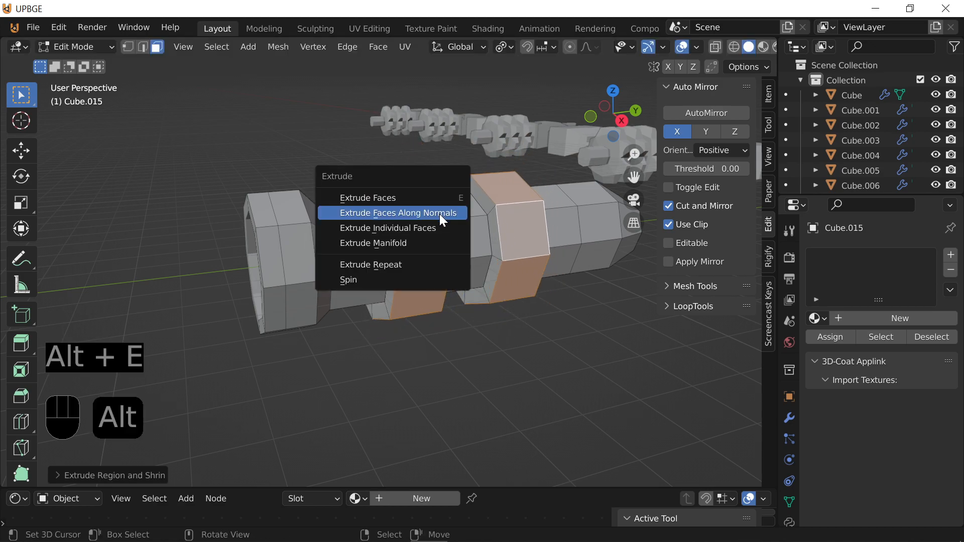
{"action": "left_click", "coordinate": [435, 226]}
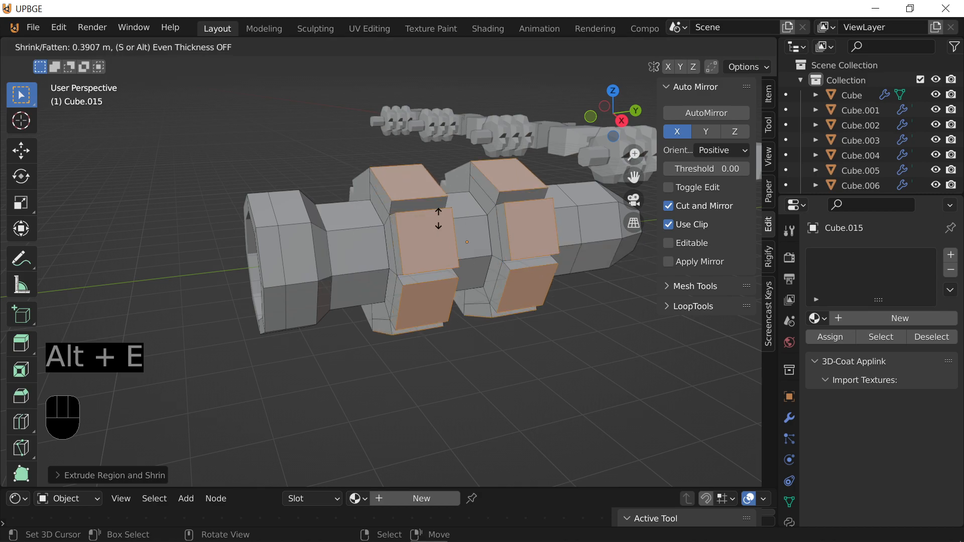
{"action": "left_click", "coordinate": [440, 213]}
{"action": "key", "text": "s"}
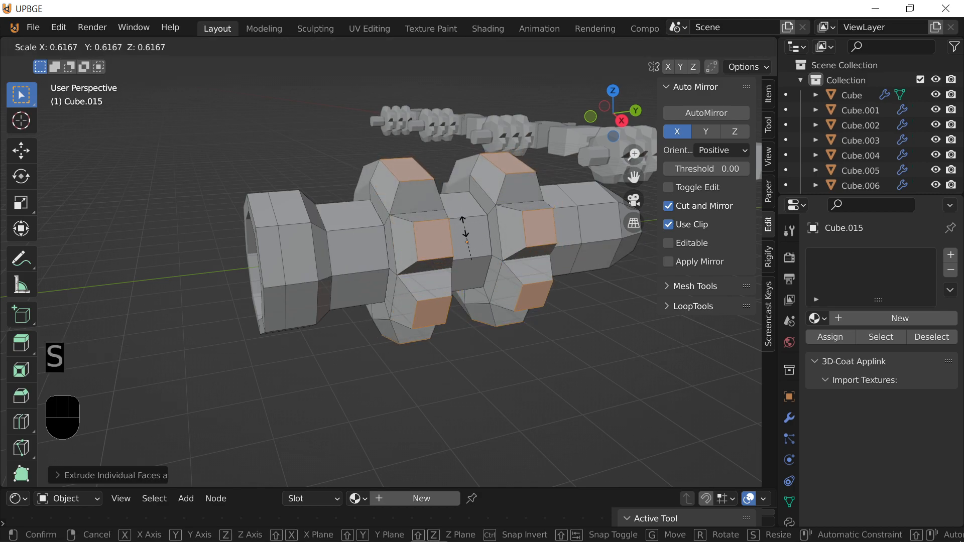
{"action": "left_click", "coordinate": [465, 237]}
Extrude the face loop around the collar's open end outward as individual faces, then scale the extruded faces
{"action": "key", "text": "shift+f"}
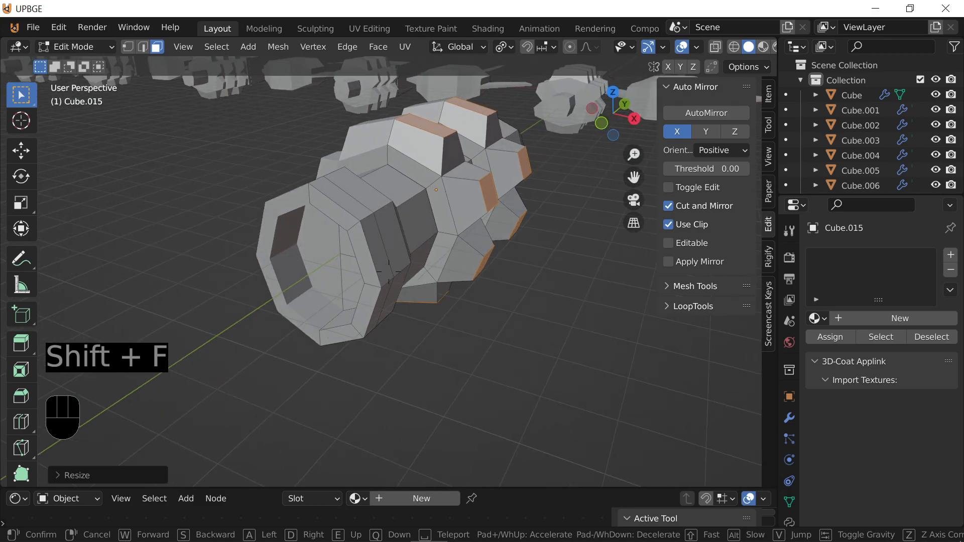
{"action": "key", "text": "d"}
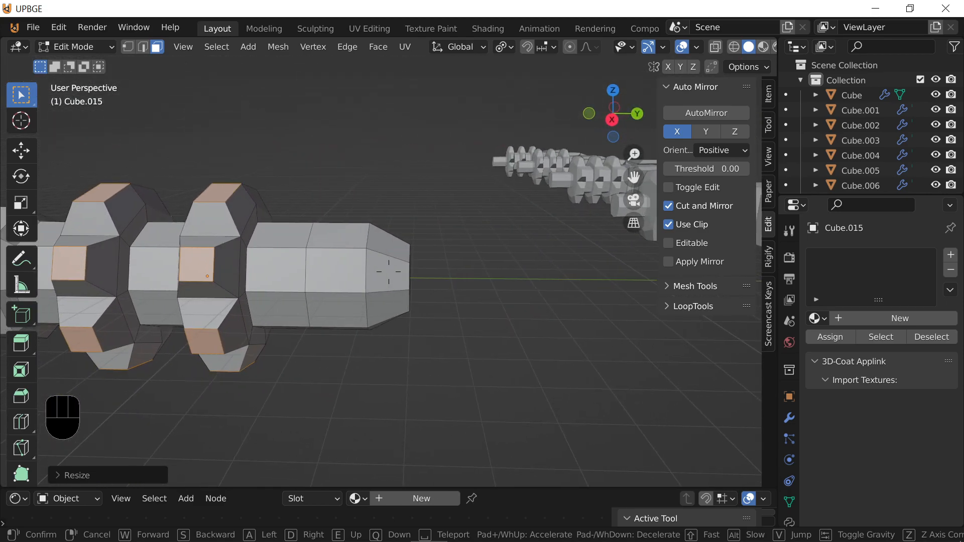
{"action": "key", "text": "a"}
{"action": "key", "text": "w"}
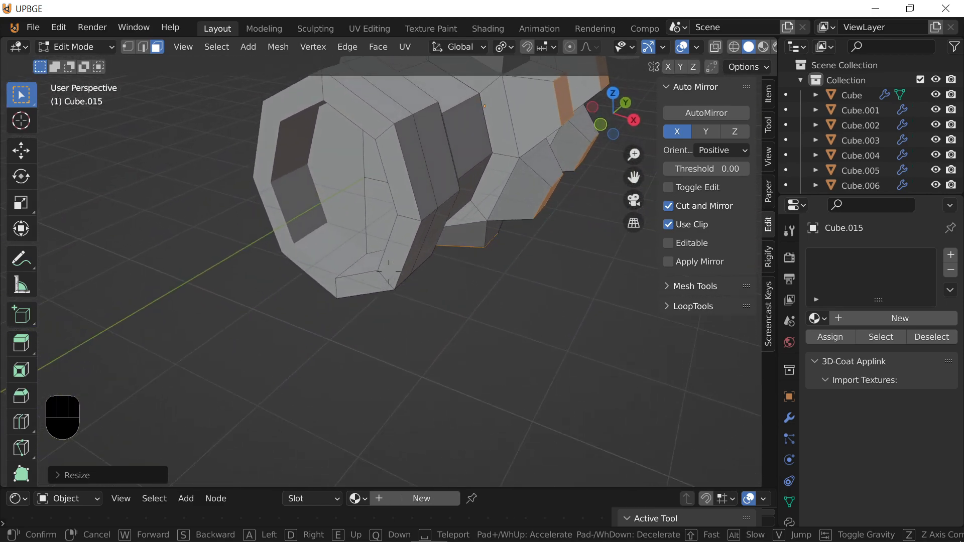
{"action": "key", "text": "e"}
{"action": "left_click", "coordinate": [388, 271]}
{"action": "left_click", "coordinate": [421, 296], "text": "alt"}
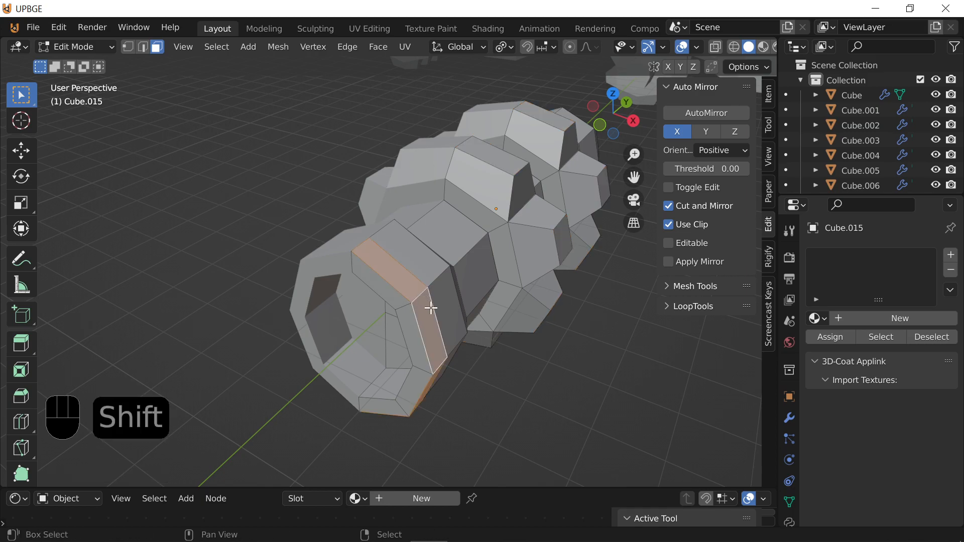
{"action": "key", "text": "alt+e"}
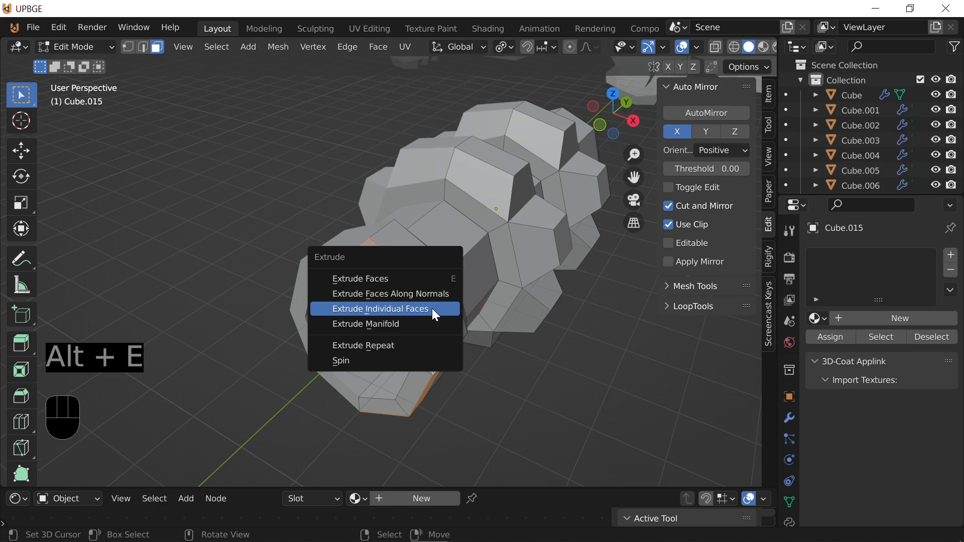
{"action": "left_click", "coordinate": [433, 312]}
{"action": "left_click", "coordinate": [469, 294]}
{"action": "key", "text": "s"}
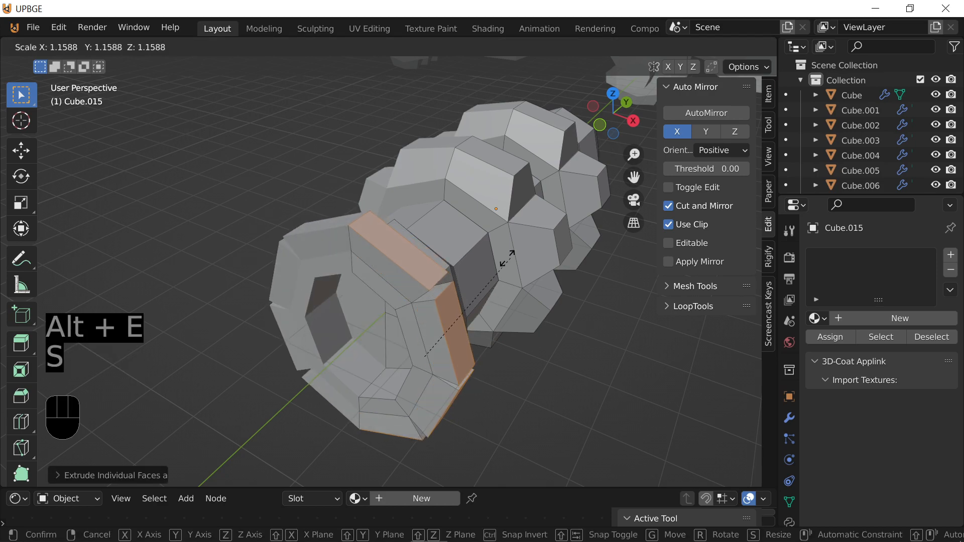
{"action": "left_click", "coordinate": [467, 280]}
Leave mesh editing and move the finished handle along the global Y axis
{"action": "key", "text": "shift+f"}
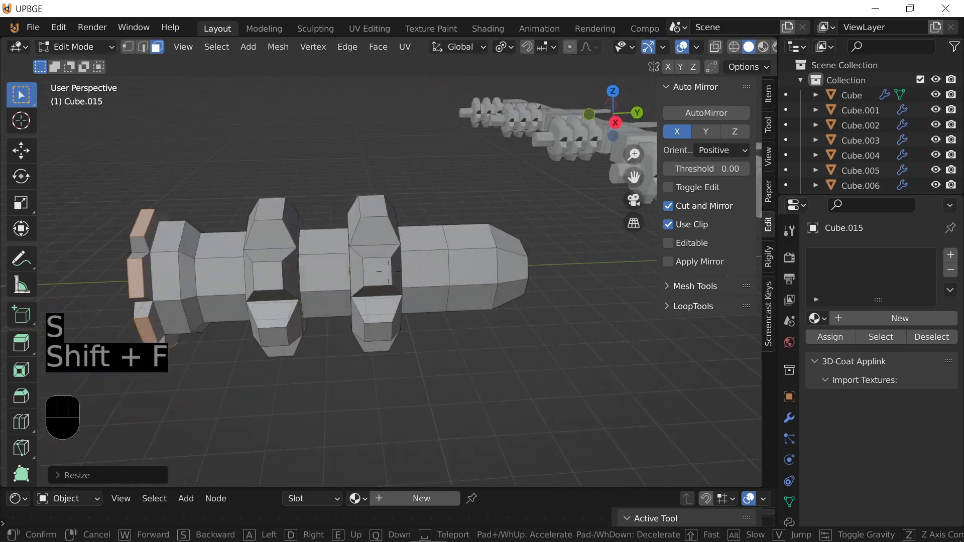
{"action": "left_click", "coordinate": [389, 272]}
{"action": "key", "text": "Tab"}
{"action": "key", "text": "g"}
{"action": "middle_click_drag", "start_coordinate": [324, 324], "coordinate": [484, 314]}
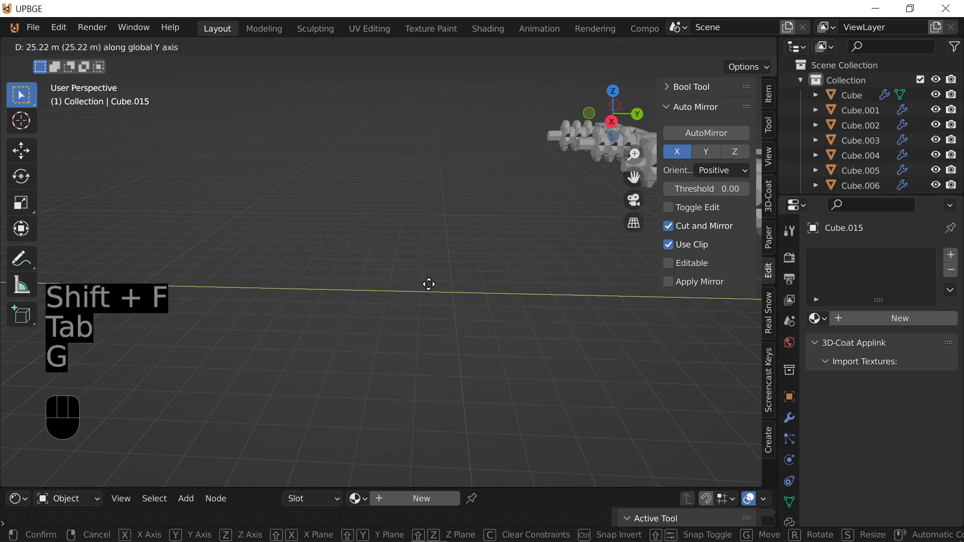
{"action": "left_click", "coordinate": [278, 321]}
Open the three-ringed handle Cube.002 for mesh editing
{"action": "key", "text": "shift+f"}
{"action": "key", "text": "d"}
{"action": "key", "text": "w"}
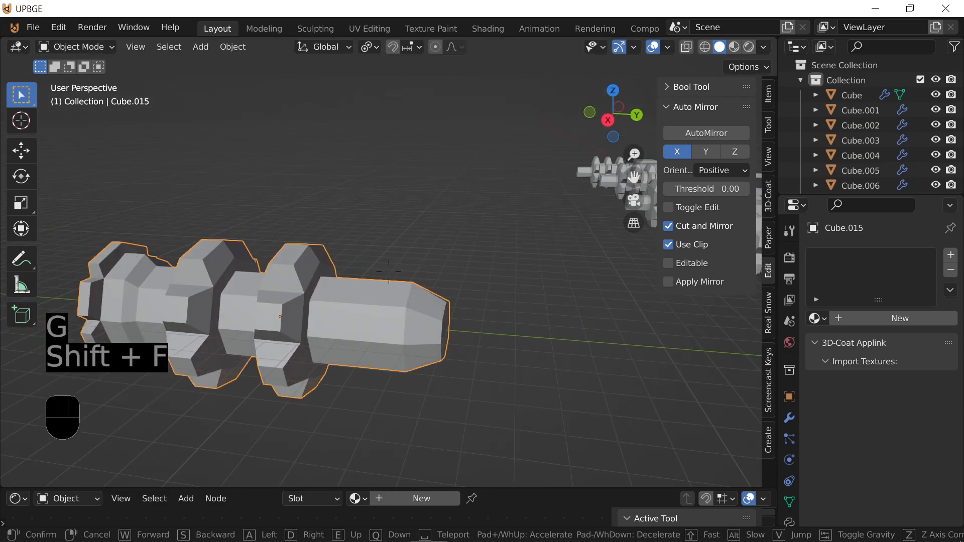
{"action": "key", "text": "a"}
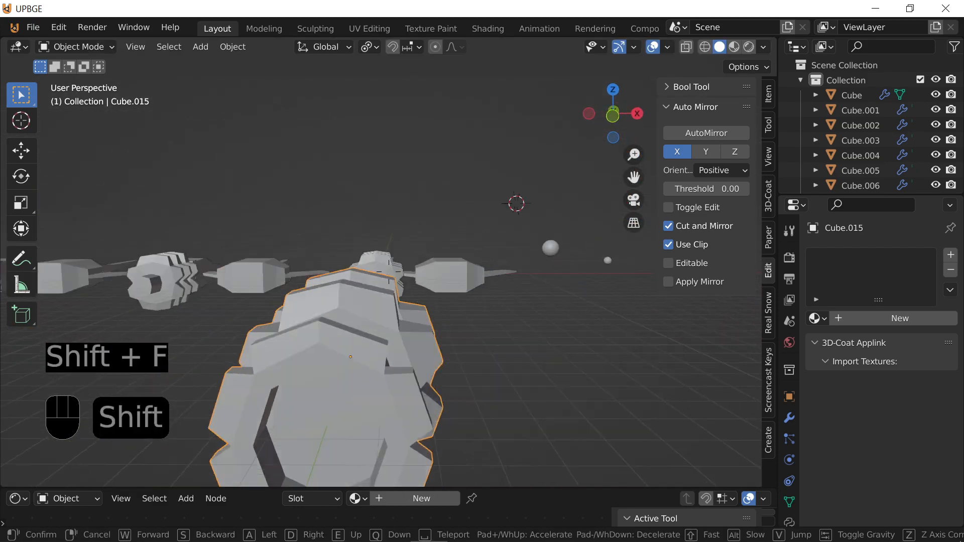
{"action": "key", "text": "e"}
{"action": "key", "text": "s"}
{"action": "key", "text": "shift+w"}
{"action": "left_click", "coordinate": [388, 271]}
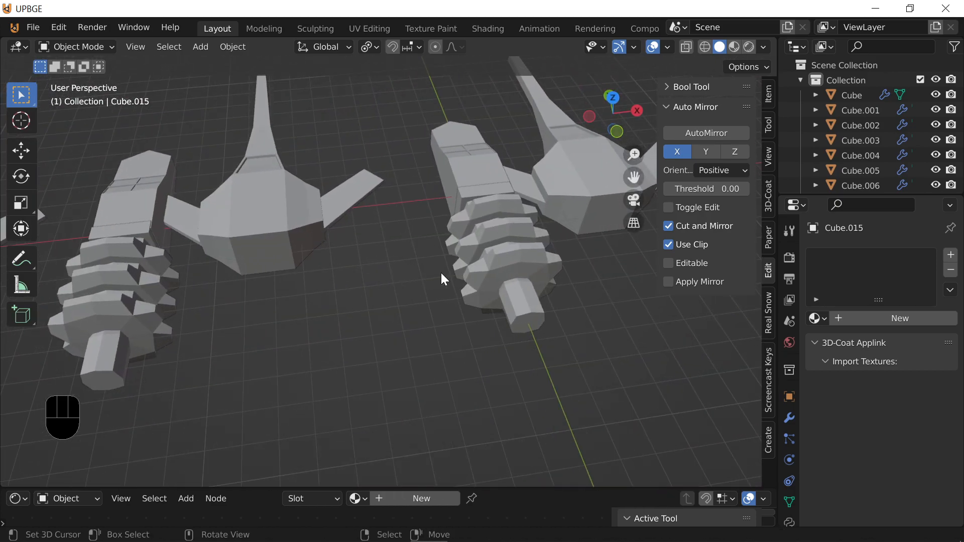
{"action": "left_click", "coordinate": [484, 269]}
{"action": "key", "text": "Tab"}
Select the three shaft face loops beside and between the raised rings of Cube.002
{"action": "key", "text": "shift+f"}
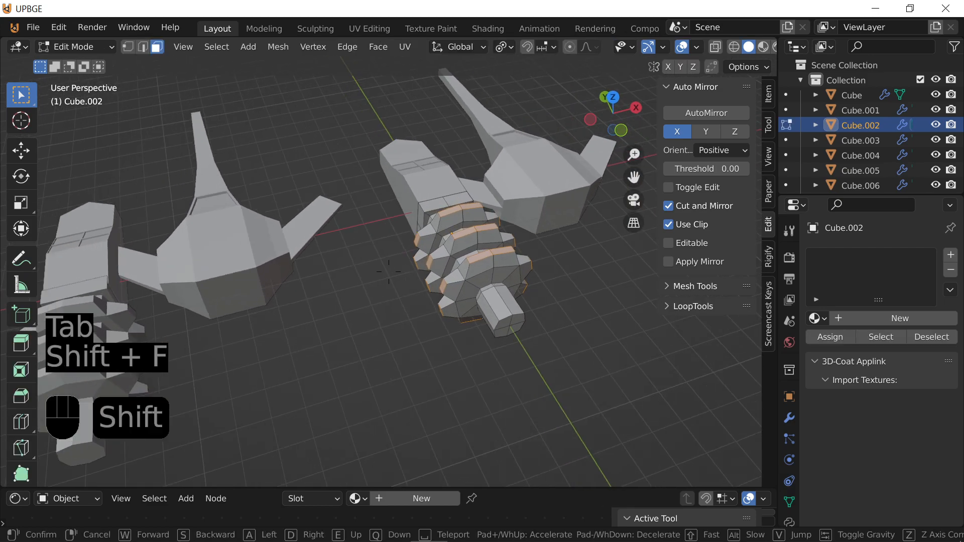
{"action": "key", "text": "w"}
{"action": "key", "text": "w"}
{"action": "left_click", "coordinate": [435, 270], "text": "alt"}
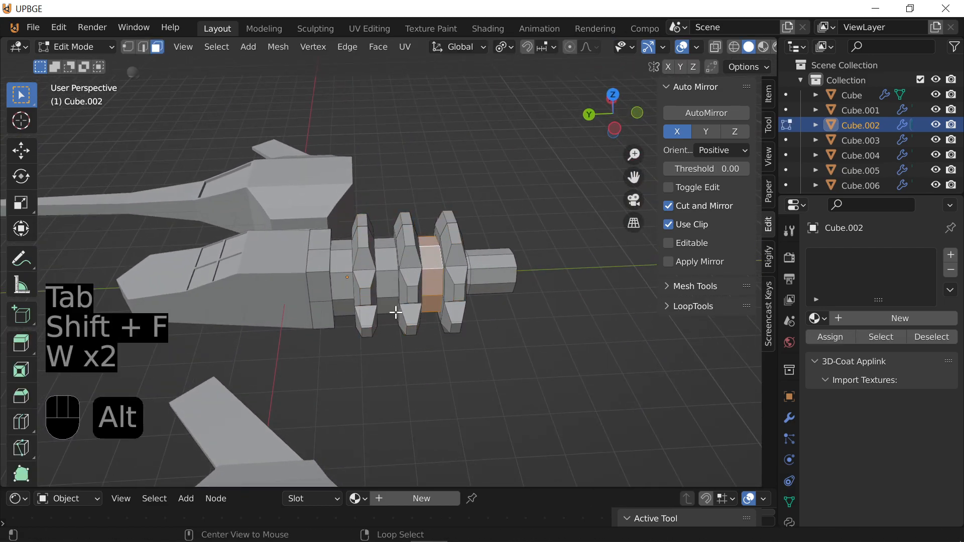
{"action": "left_click", "coordinate": [371, 271], "text": "alt+shift"}
{"action": "key", "text": "ctrl+z"}
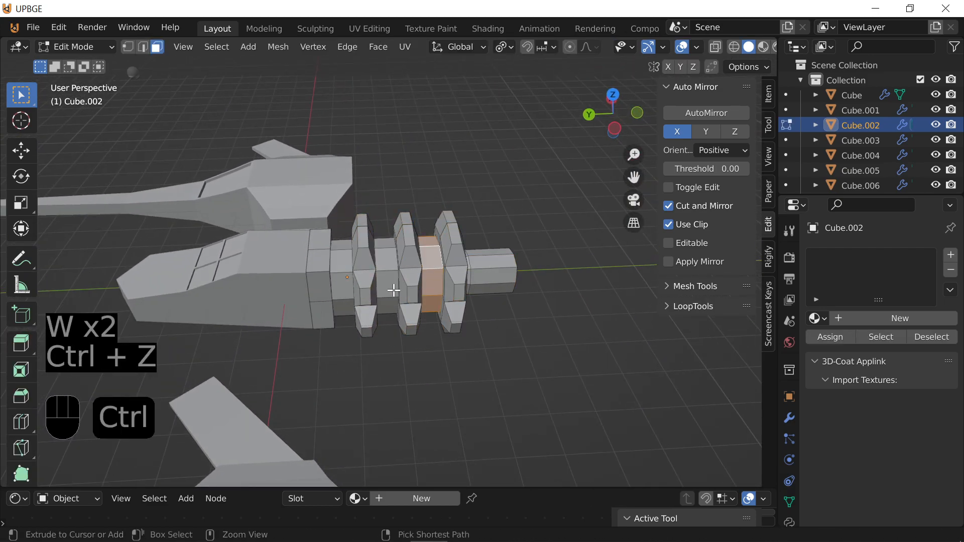
{"action": "right_click", "coordinate": [387, 279], "text": "alt+shift"}
{"action": "right_click", "coordinate": [340, 276], "text": "alt+shift"}
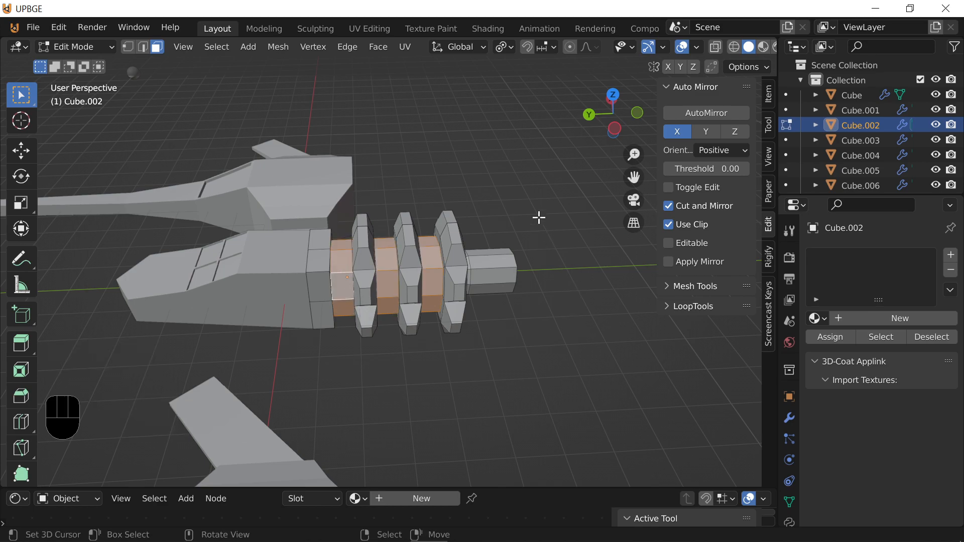
Create two materials on Cube.002, named s1 and sg, each in its own material slot
{"action": "left_click", "coordinate": [890, 321]}
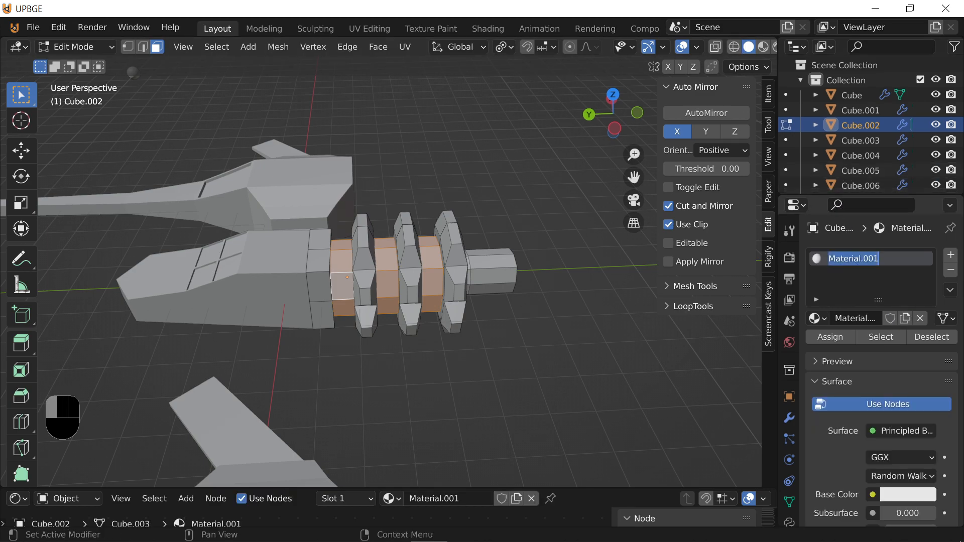
{"action": "type", "text": "s1"}
{"action": "key", "text": "Return"}
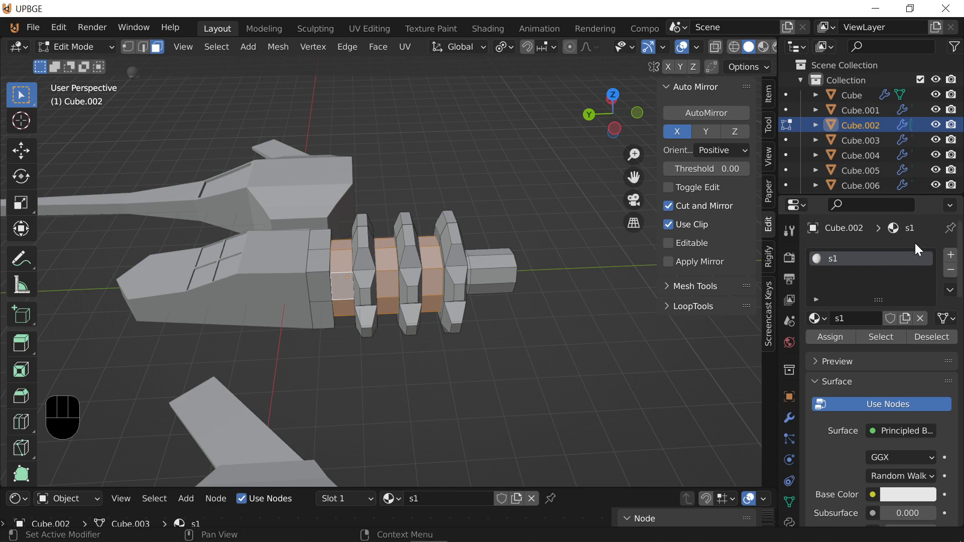
{"action": "left_click", "coordinate": [951, 255]}
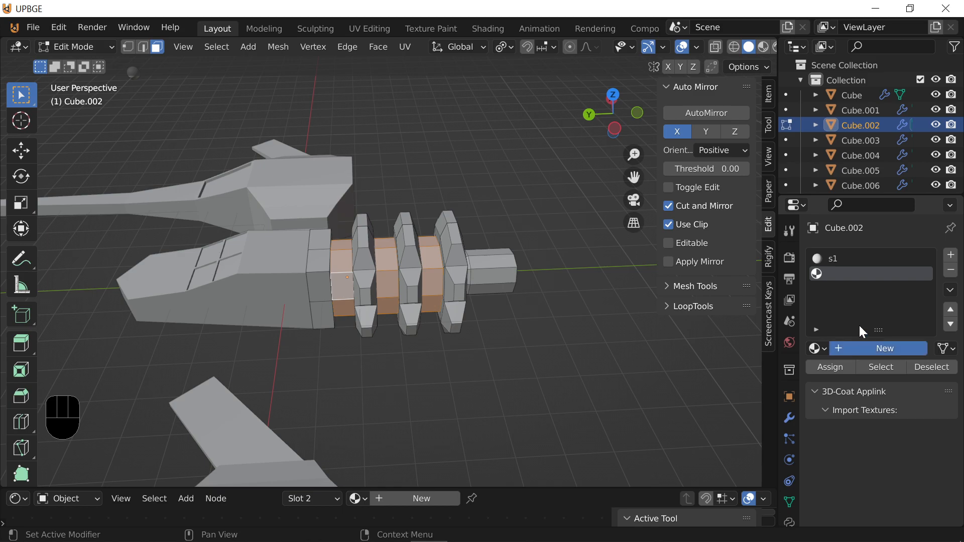
{"action": "left_click", "coordinate": [860, 346]}
{"action": "double_click", "coordinate": [842, 275]}
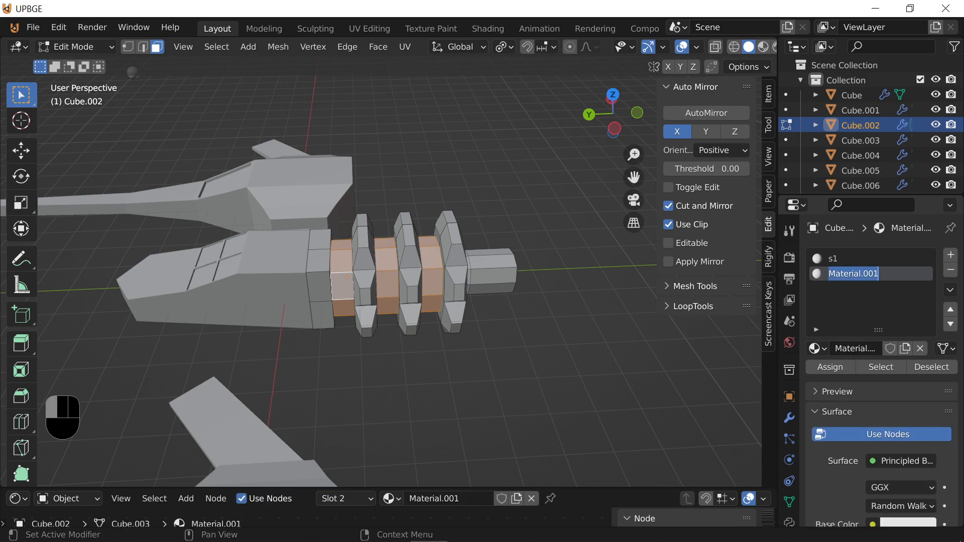
{"action": "type", "text": "s"}
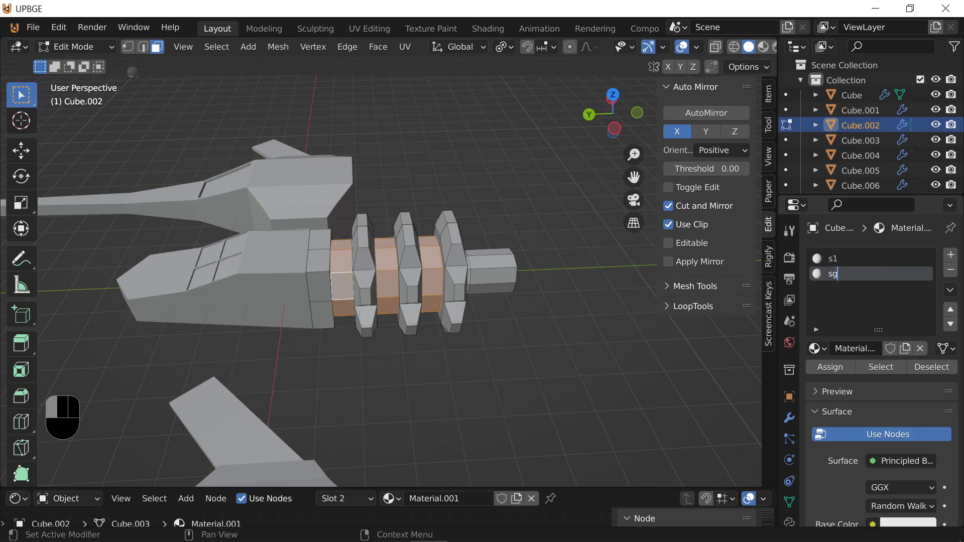
{"action": "type", "text": "g"}
{"action": "key", "text": "Return"}
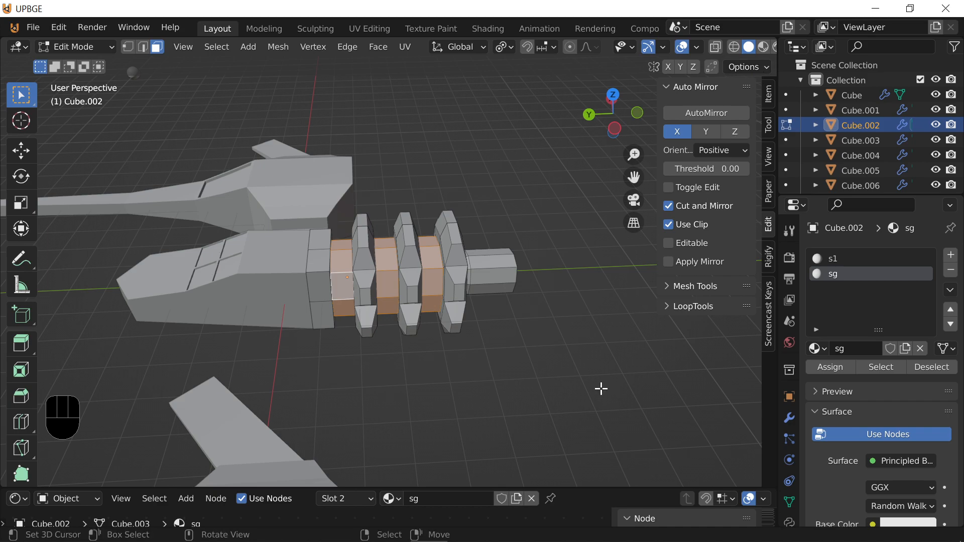
Change the Shader Editor area to the UV Editor and enlarge it upward
{"action": "left_click", "coordinate": [17, 499]}
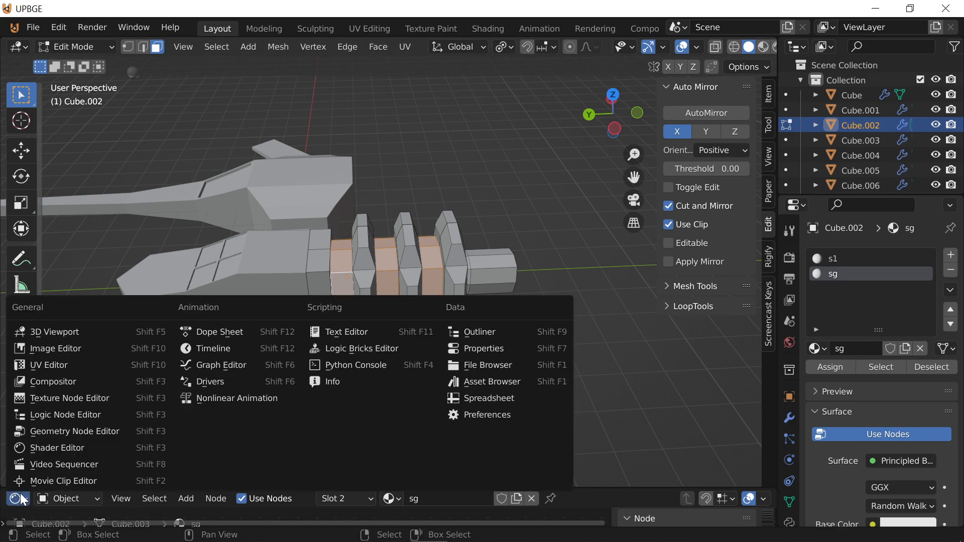
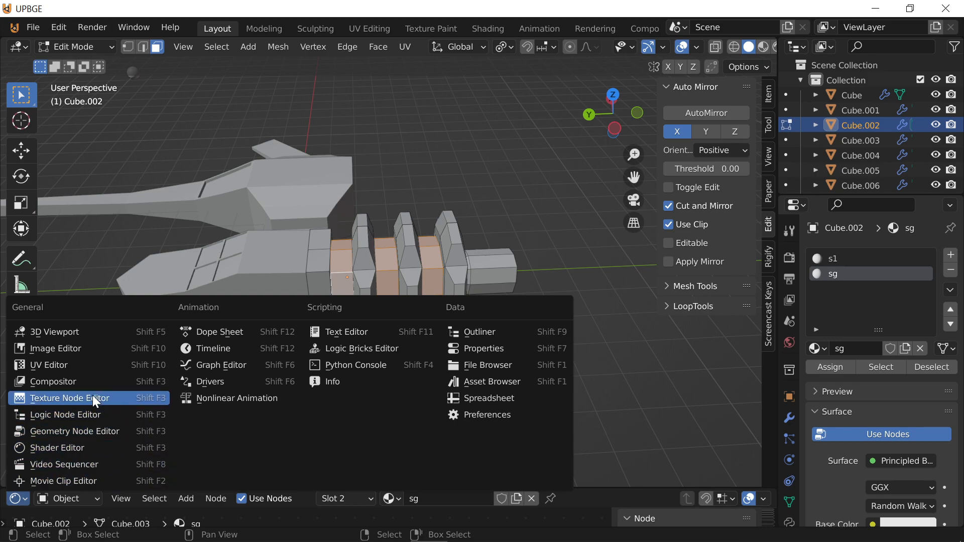
{"action": "left_click", "coordinate": [91, 366]}
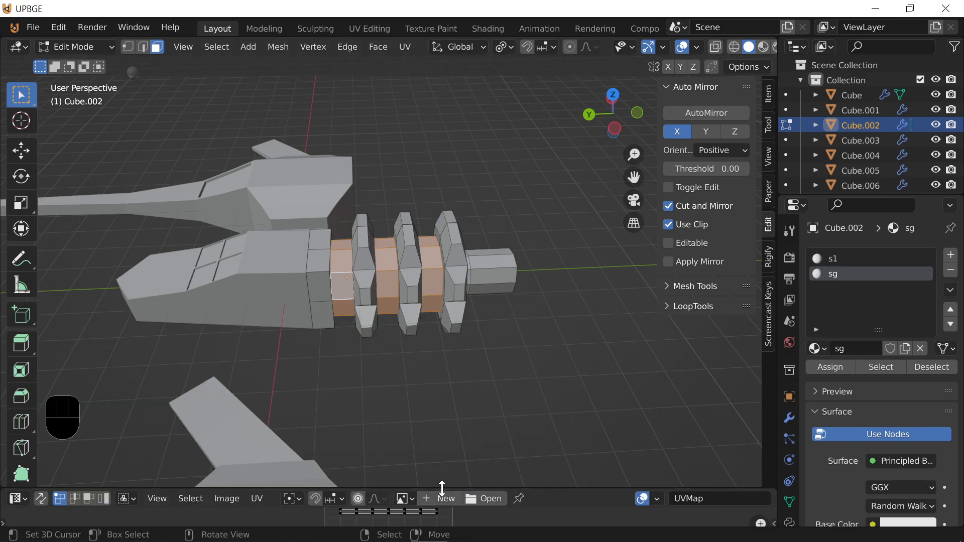
{"action": "left_click_drag", "start_coordinate": [538, 487], "coordinate": [567, 305]}
Select the whole Cube.002 mesh and scale all its UVs to 0, collapsing them to a single point
{"action": "key", "text": "a"}
{"action": "key", "text": "a"}
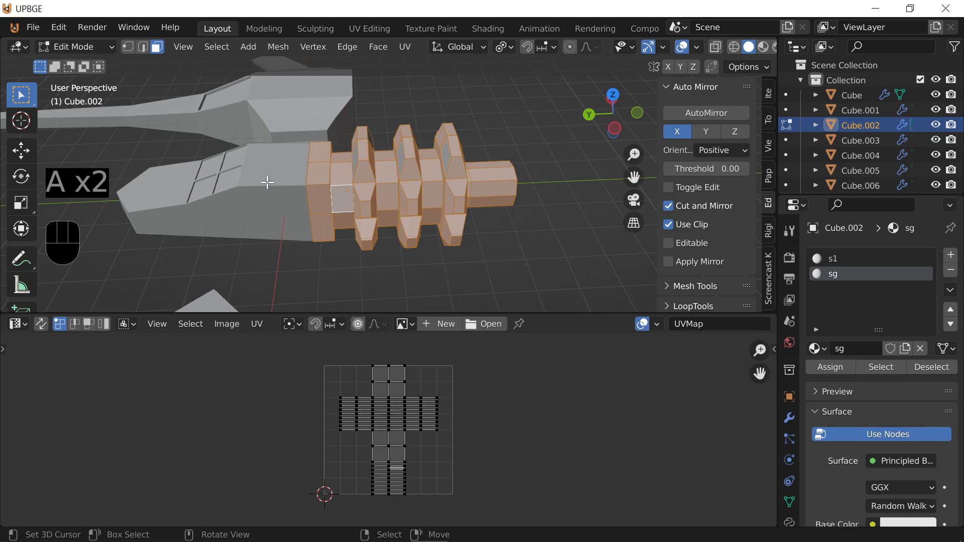
{"action": "key", "text": "a"}
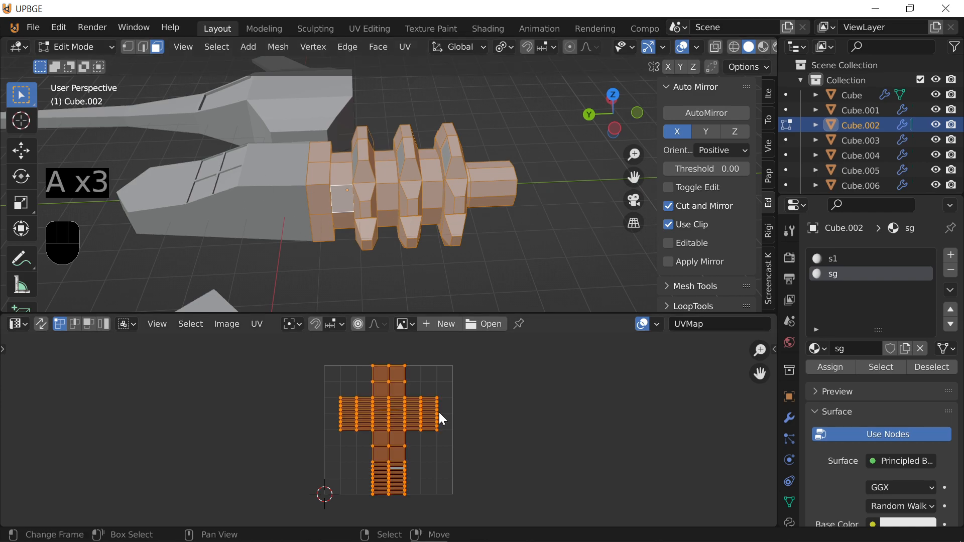
{"action": "key", "text": "s"}
{"action": "key", "text": "0"}
{"action": "key", "text": "Return"}
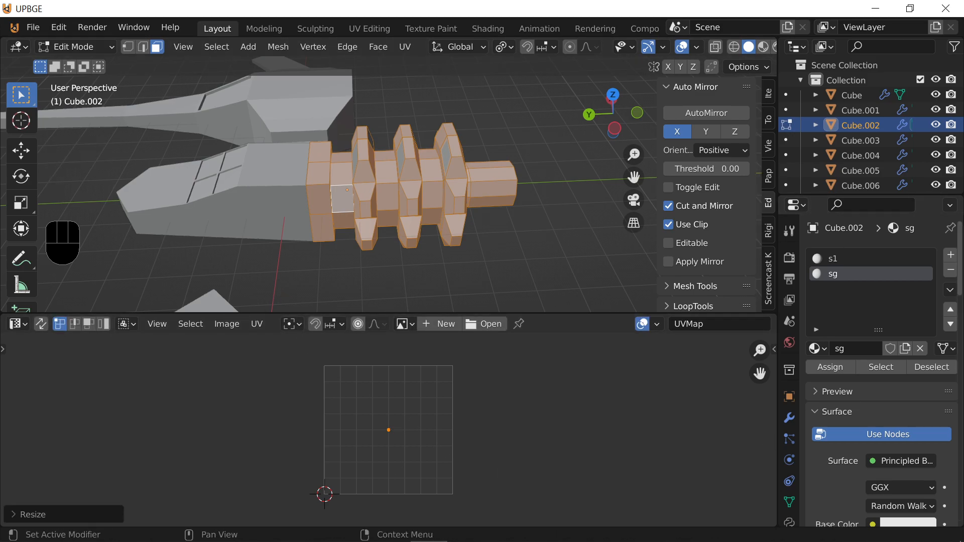
Leave Edit Mode on Cube.002 and apply its s1 material to the adjoining tapered Cube object
{"action": "left_click", "coordinate": [848, 257]}
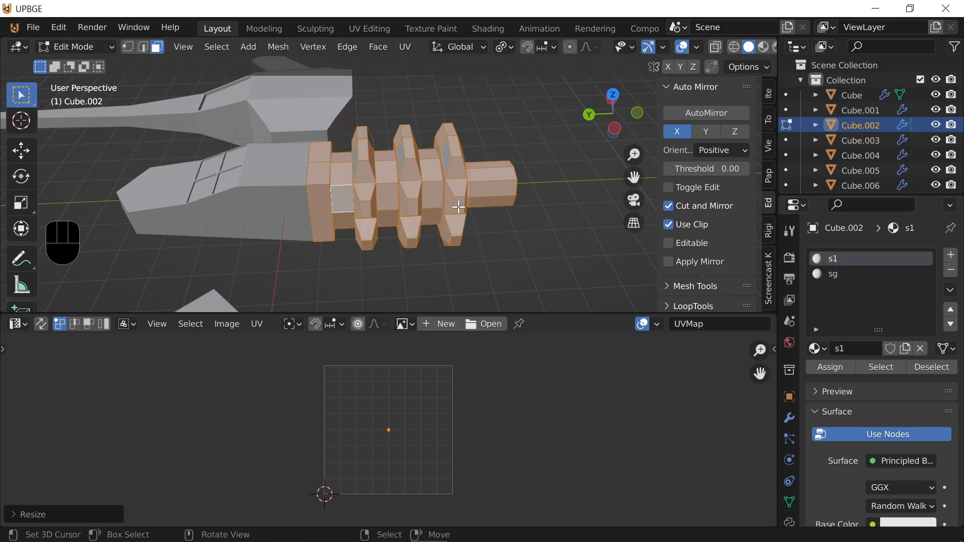
{"action": "key", "text": "Tab"}
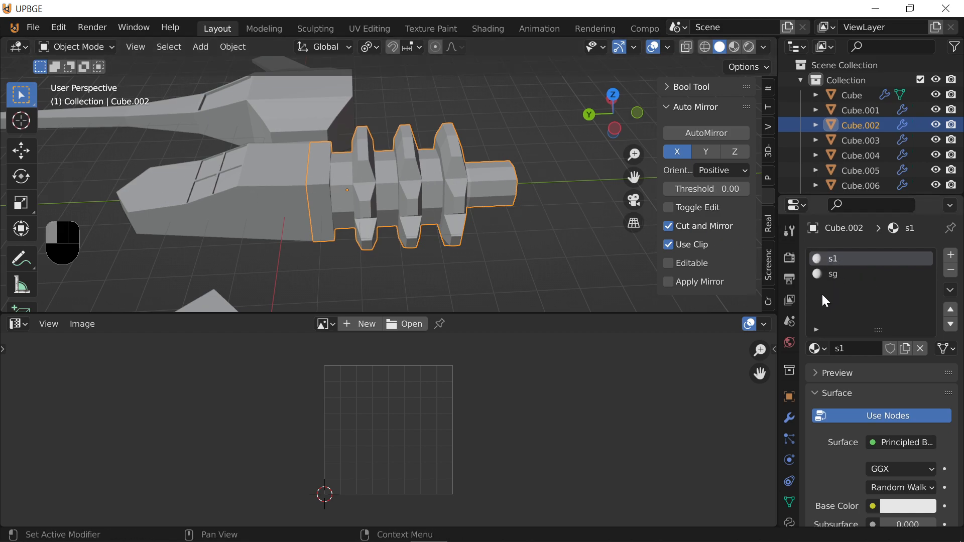
{"action": "left_click", "coordinate": [819, 258]}
{"action": "left_click_drag", "start_coordinate": [806, 319], "coordinate": [424, 150]}
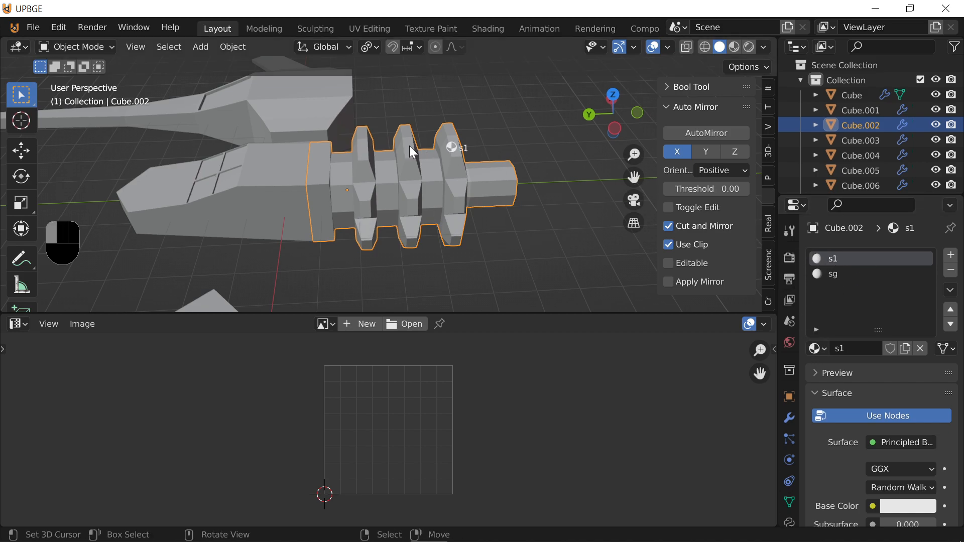
{"action": "left_click_drag", "start_coordinate": [236, 180], "coordinate": [235, 182]}
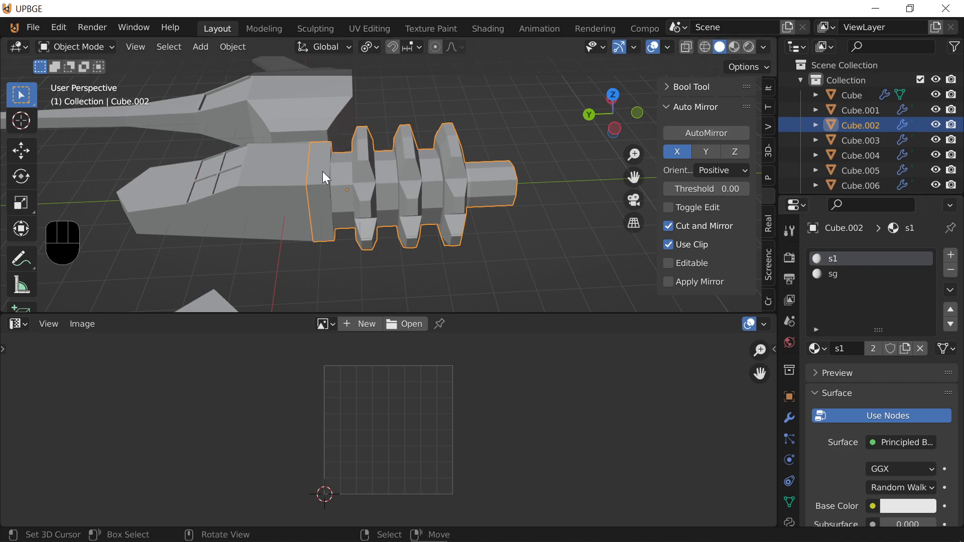
Select Cube, darken the s1 base color to value 0.146, and switch the viewport to Material Preview shading
{"action": "left_click", "coordinate": [281, 167]}
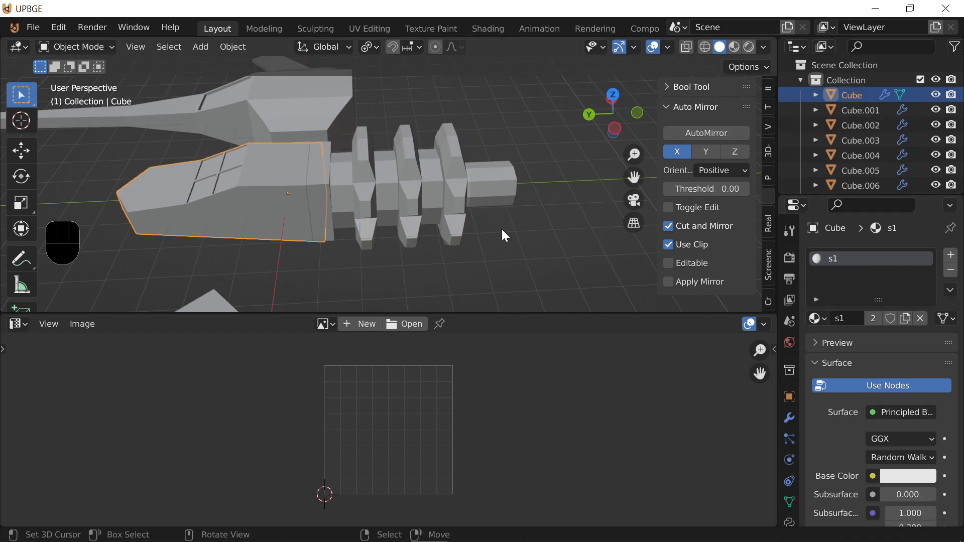
{"action": "left_click", "coordinate": [905, 478]}
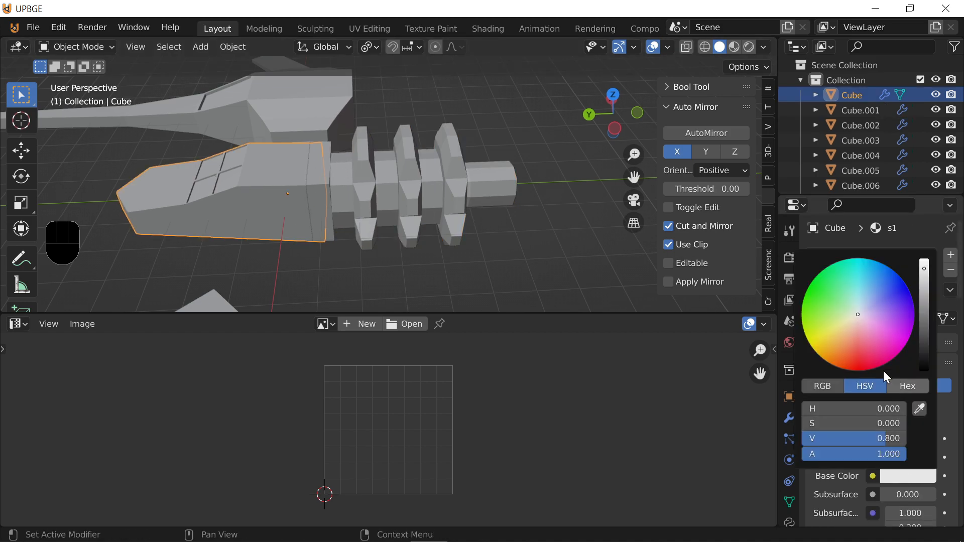
{"action": "mouse_move", "coordinate": [927, 336]}
{"action": "left_mouse_down"}
{"action": "mouse_move", "coordinate": [925, 354]}
{"action": "mouse_move", "coordinate": [924, 324]}
{"action": "left_mouse_up"}
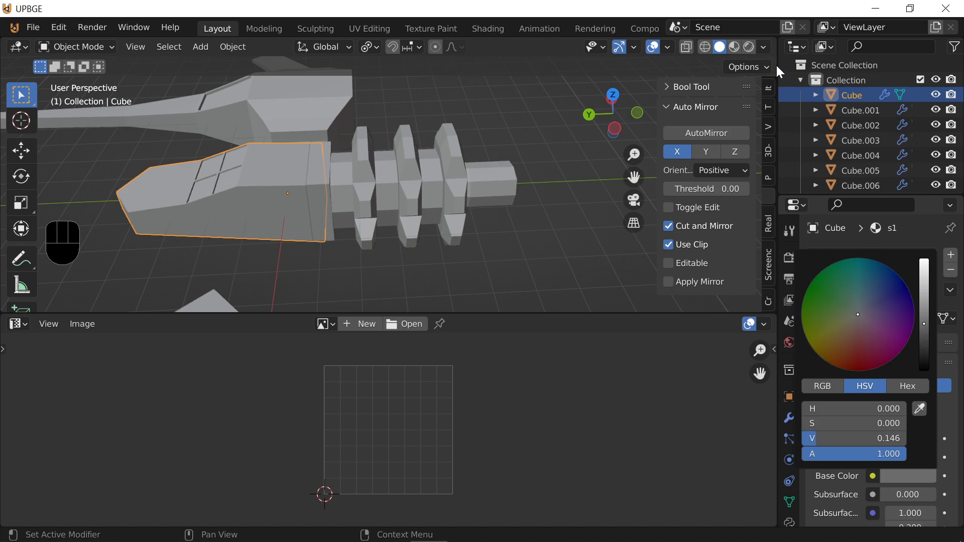
{"action": "left_click", "coordinate": [733, 49]}
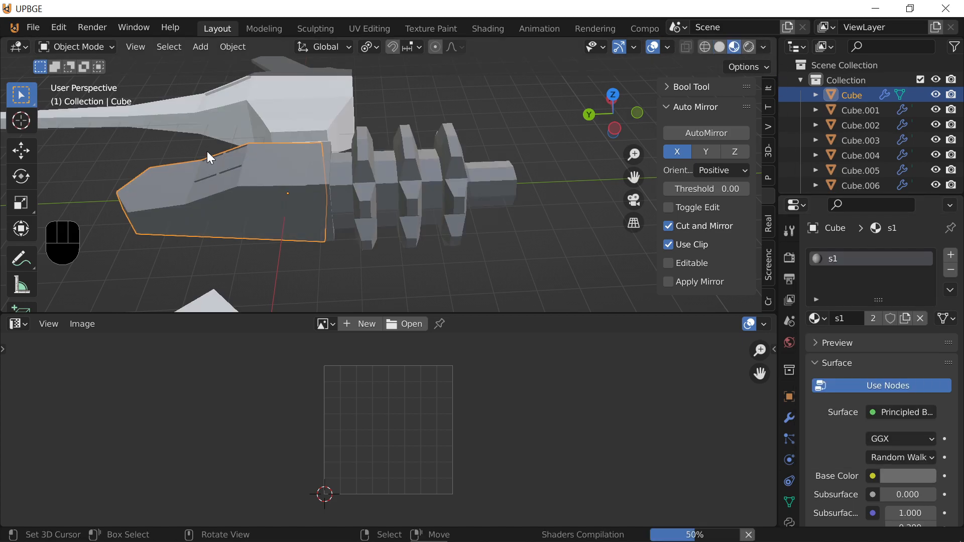
{"action": "key", "text": "shift+f"}
{"action": "key", "text": "w"}
{"action": "left_click", "coordinate": [389, 185]}
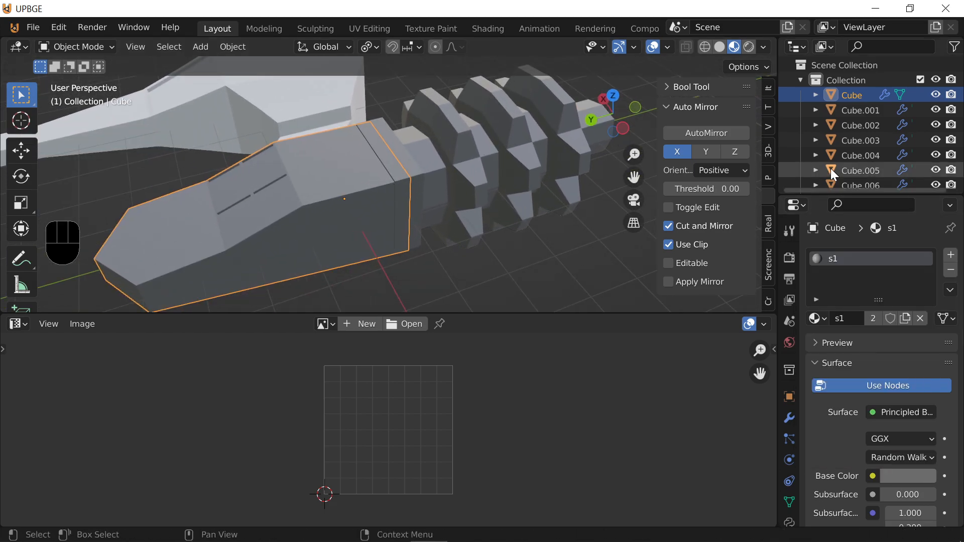
Try a green base color on material s1, with hue 0.313 and saturation 0.955
{"action": "left_click", "coordinate": [906, 473]}
{"action": "left_click_drag", "start_coordinate": [857, 316], "coordinate": [813, 303]}
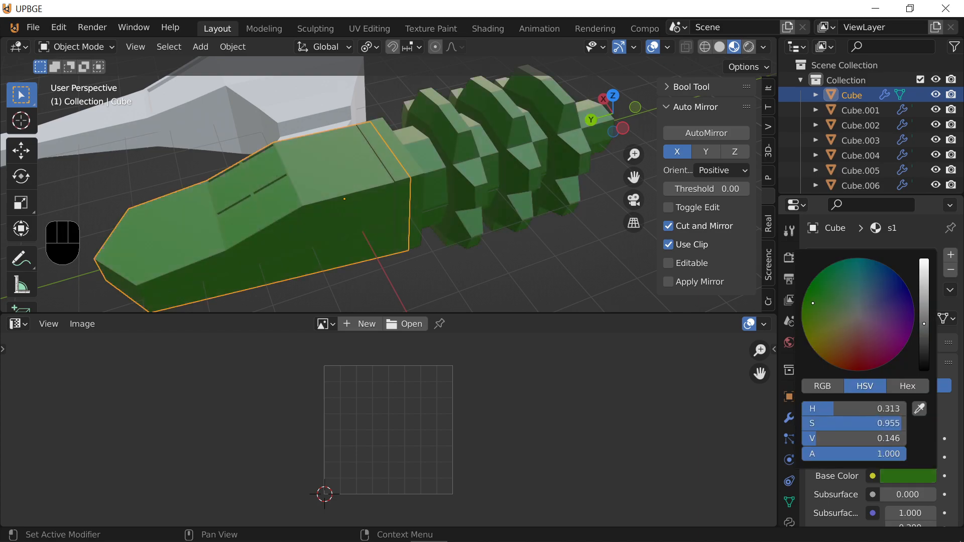
{"action": "left_click_drag", "start_coordinate": [826, 267], "coordinate": [845, 300]}
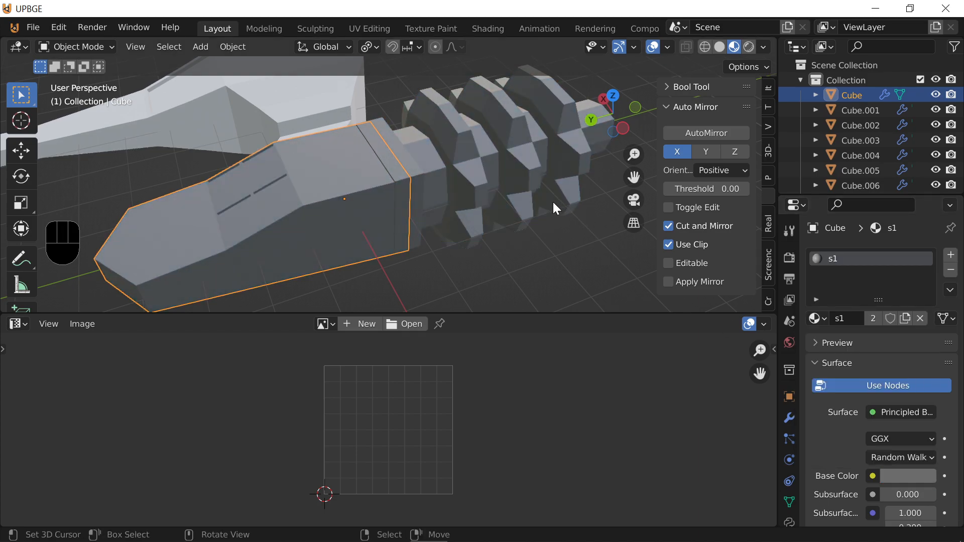
Assign material sg to the three shaft face loops beside and between the raised rings of Cube.002
{"action": "key", "text": "shift+f"}
{"action": "left_click", "coordinate": [389, 185]}
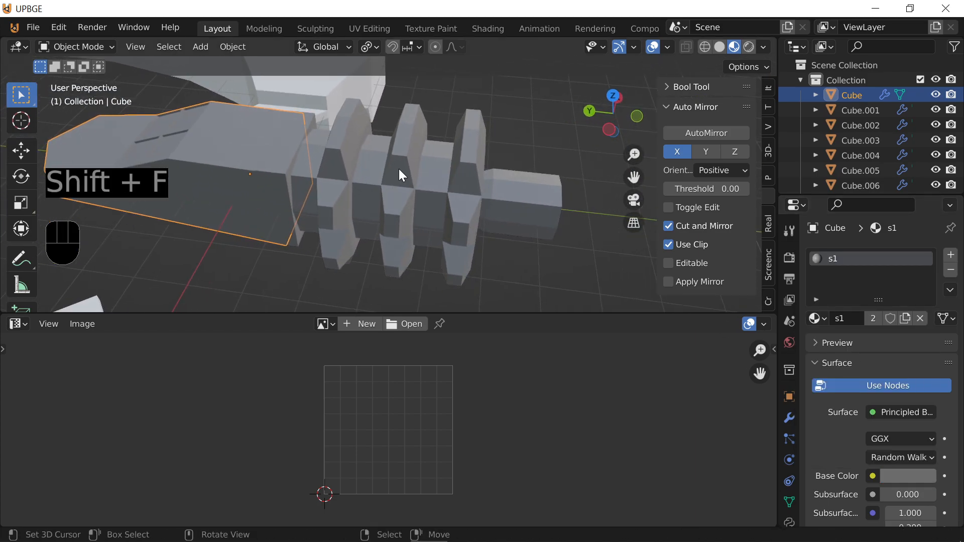
{"action": "left_click", "coordinate": [399, 169]}
{"action": "key", "text": "Tab"}
{"action": "left_click", "coordinate": [433, 181], "text": "alt"}
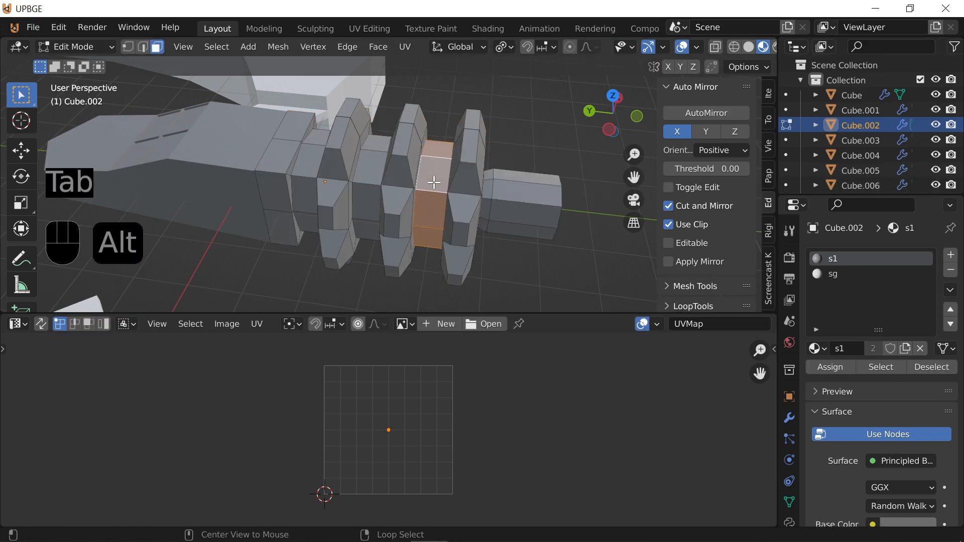
{"action": "left_click", "coordinate": [353, 190], "text": "alt+shift"}
{"action": "key", "text": "shift+f"}
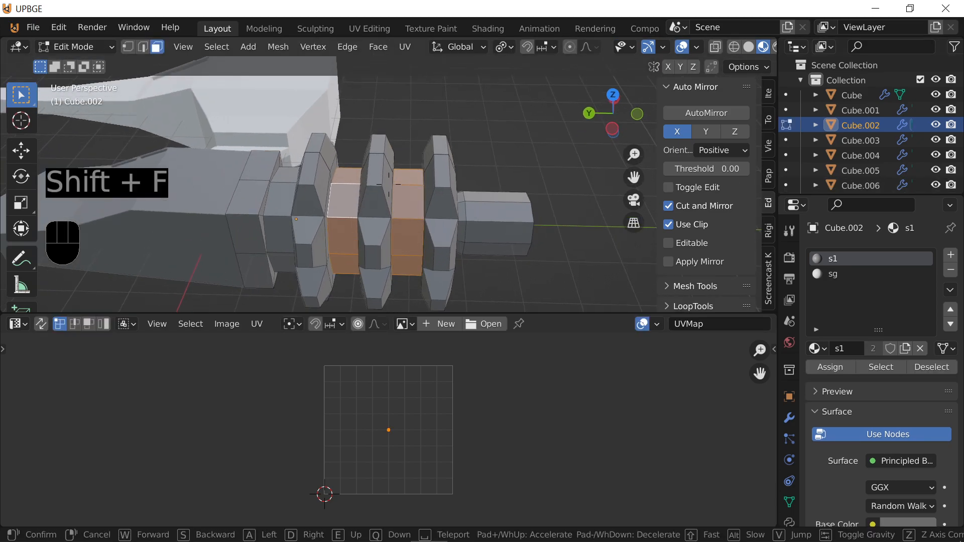
{"action": "left_click", "coordinate": [381, 206]}
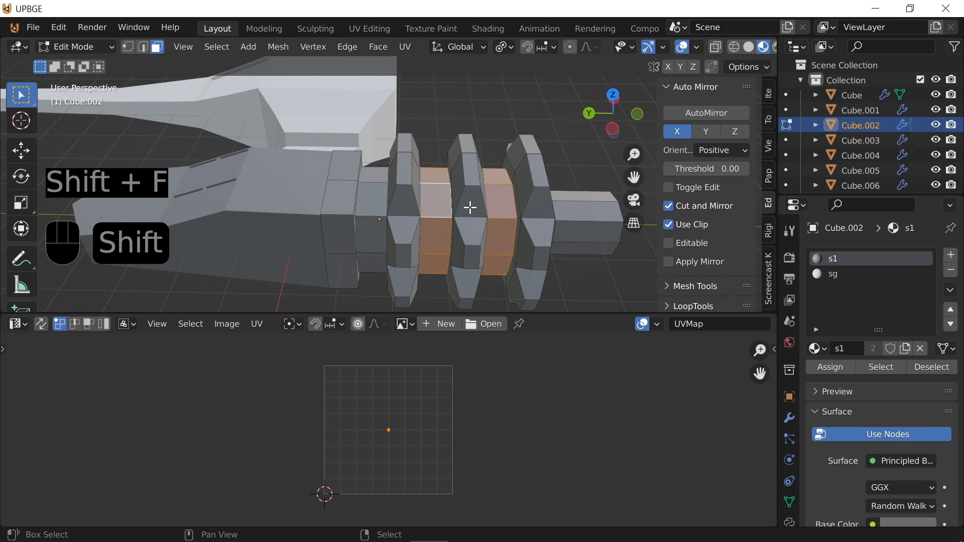
{"action": "left_click", "coordinate": [379, 211], "text": "alt+shift"}
{"action": "left_click", "coordinate": [832, 274]}
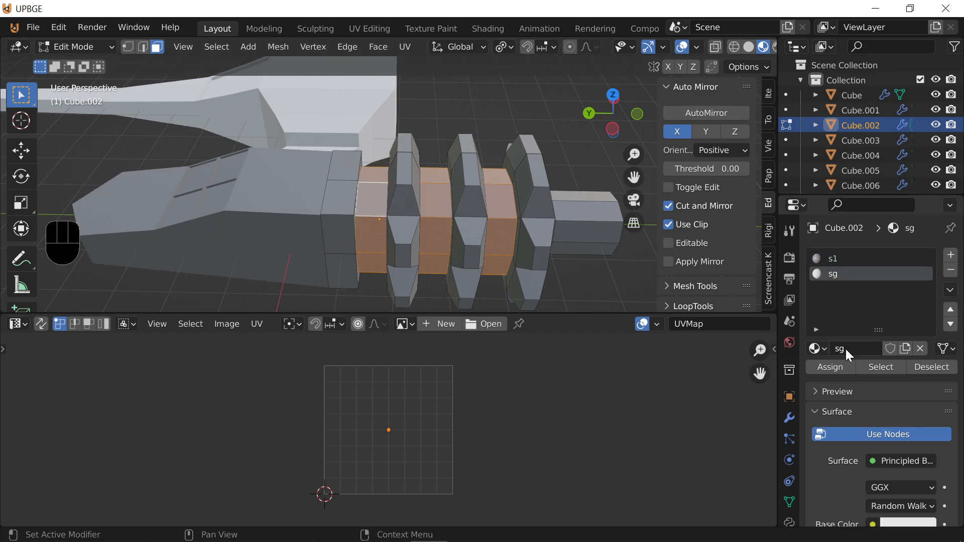
{"action": "left_click", "coordinate": [840, 370]}
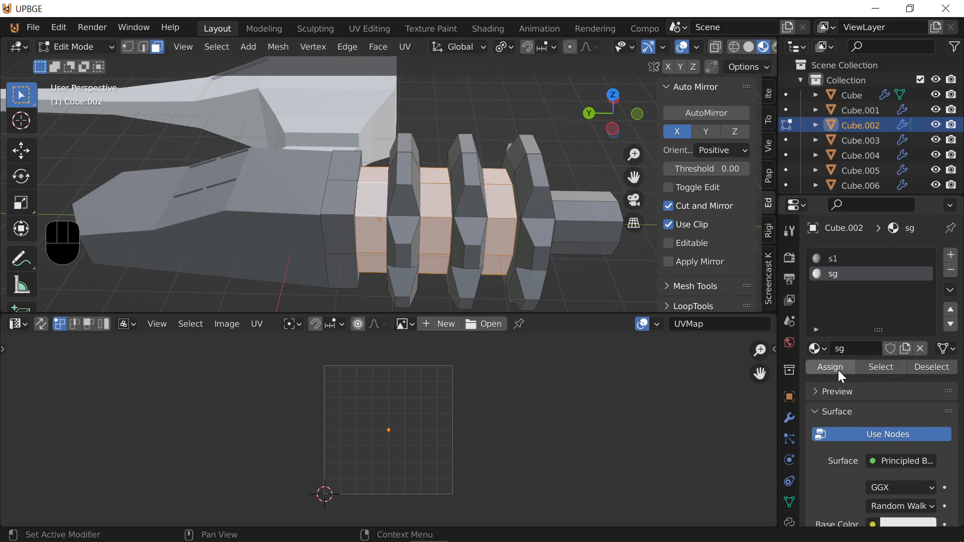
Change the surface shader of material sg to Emission
{"action": "scroll", "coordinate": [908, 451], "scroll_direction": "down", "scroll_amount": 2}
{"action": "scroll", "coordinate": [908, 451], "scroll_direction": "down", "scroll_amount": 2}
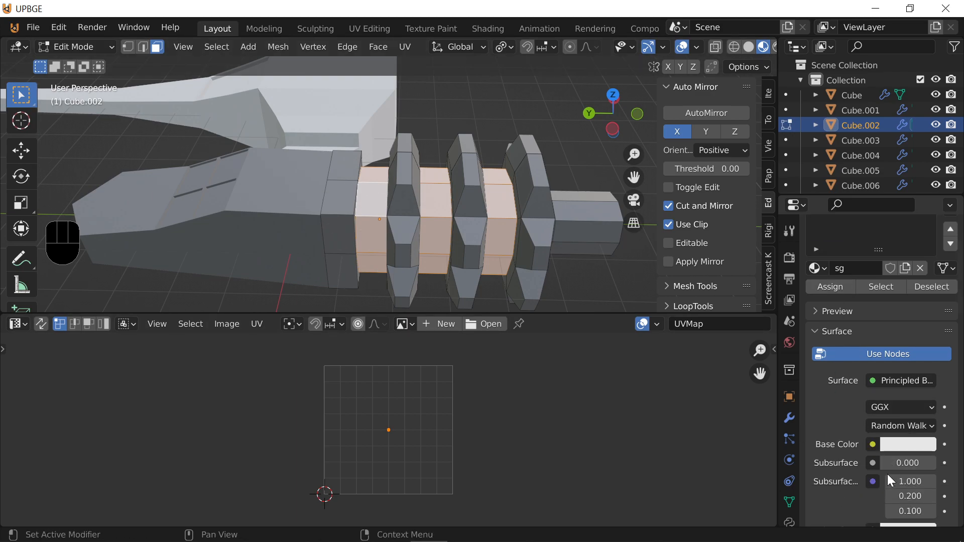
{"action": "left_click", "coordinate": [875, 442]}
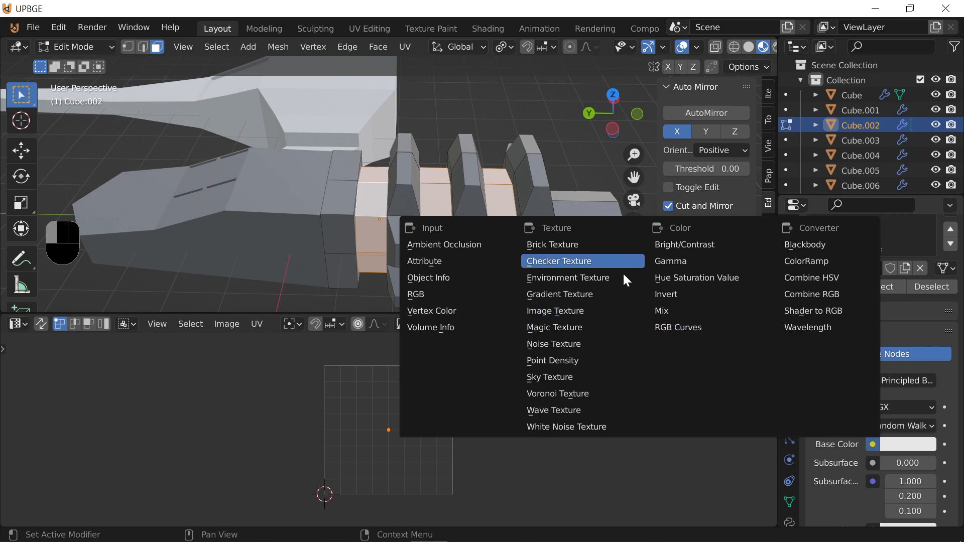
{"action": "left_click", "coordinate": [609, 312]}
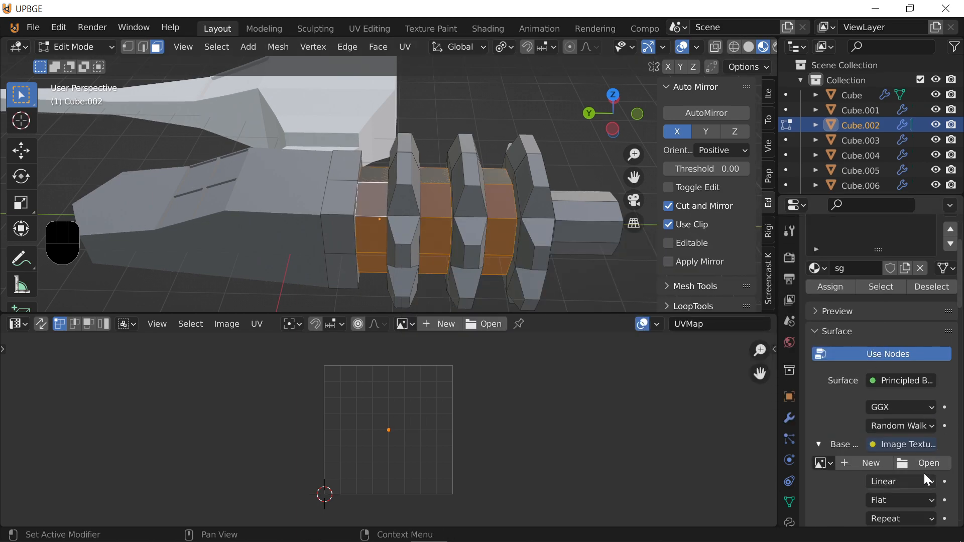
{"action": "left_click", "coordinate": [887, 377]}
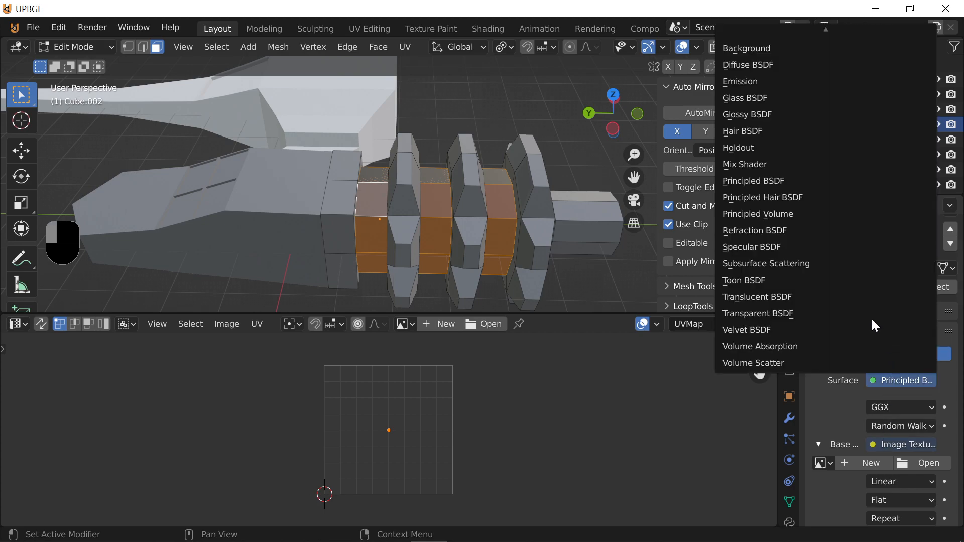
{"action": "left_click", "coordinate": [830, 81]}
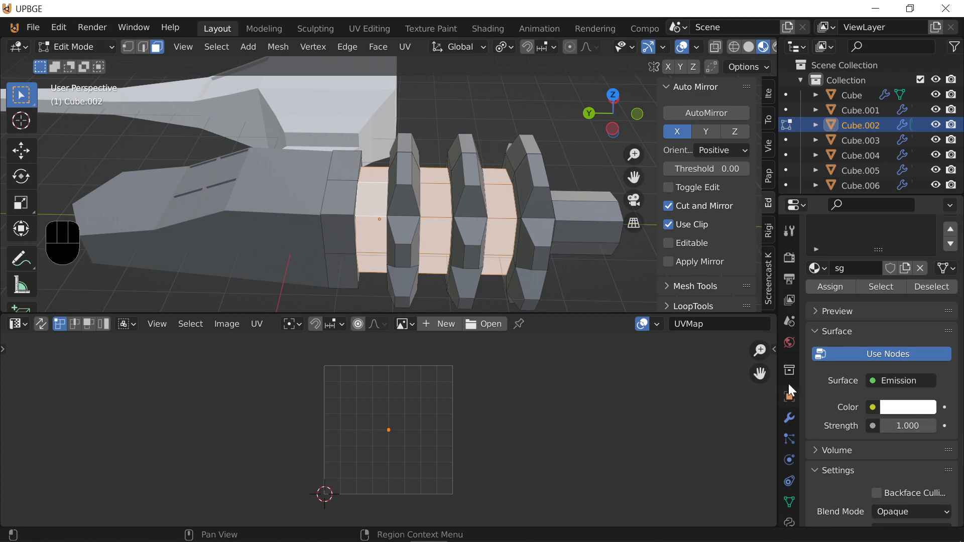
Enable Bloom in the scene's Eevee render settings
{"action": "left_click", "coordinate": [789, 258]}
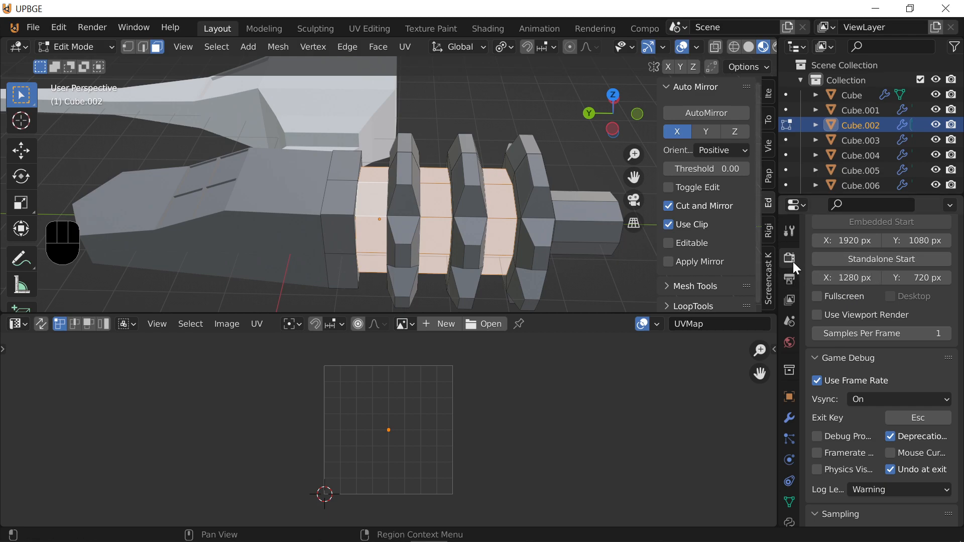
{"action": "scroll", "coordinate": [852, 415], "scroll_direction": "down", "scroll_amount": 8}
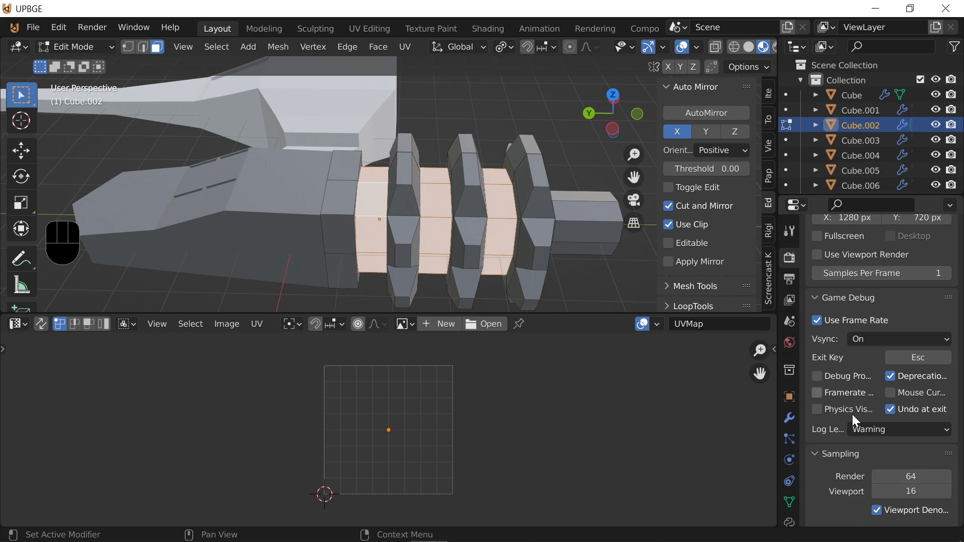
{"action": "scroll", "coordinate": [852, 414], "scroll_direction": "down", "scroll_amount": 3}
{"action": "left_click", "coordinate": [826, 438]}
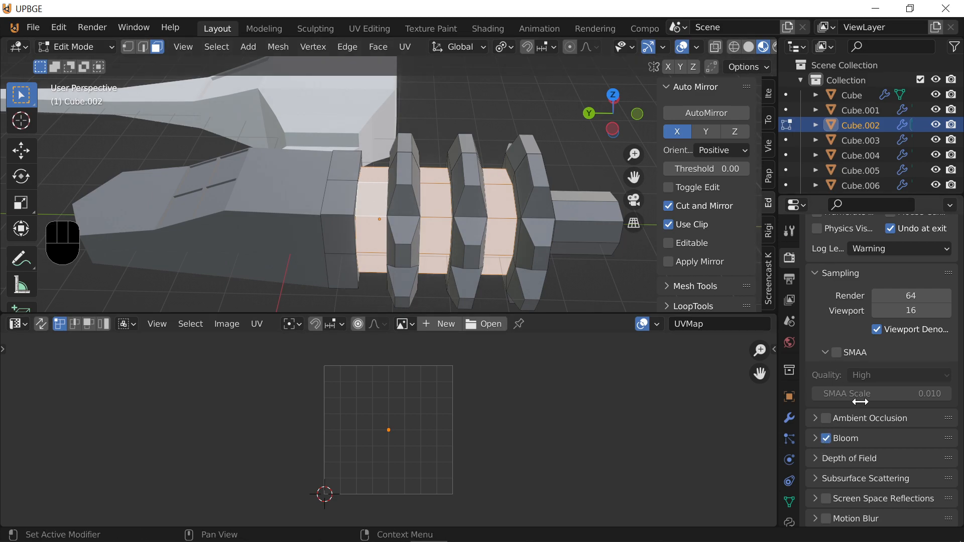
{"action": "scroll", "coordinate": [814, 417], "scroll_direction": "up", "scroll_amount": 12}
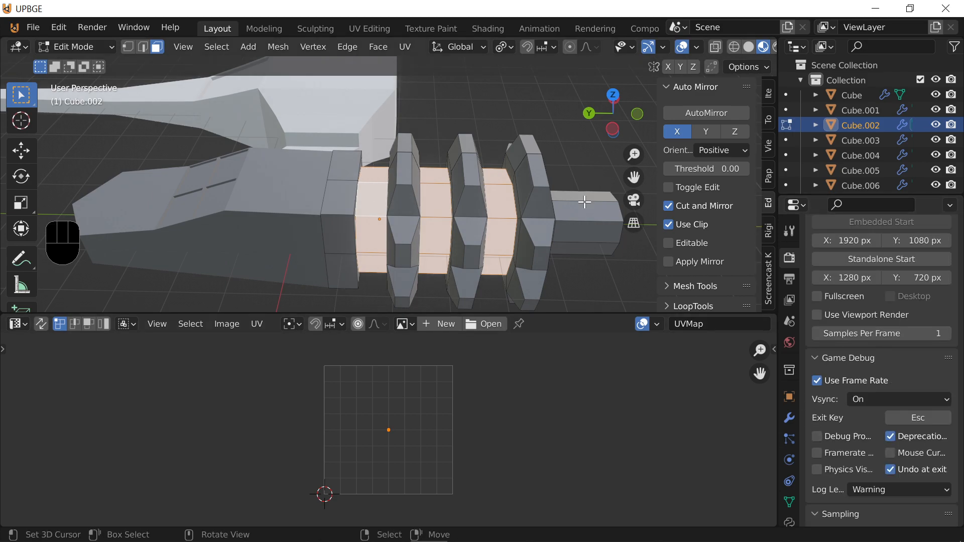
Select the sun sphere in Object Mode and set the Emission strength of its sun material to 4.500
{"action": "key", "text": "shift+f"}
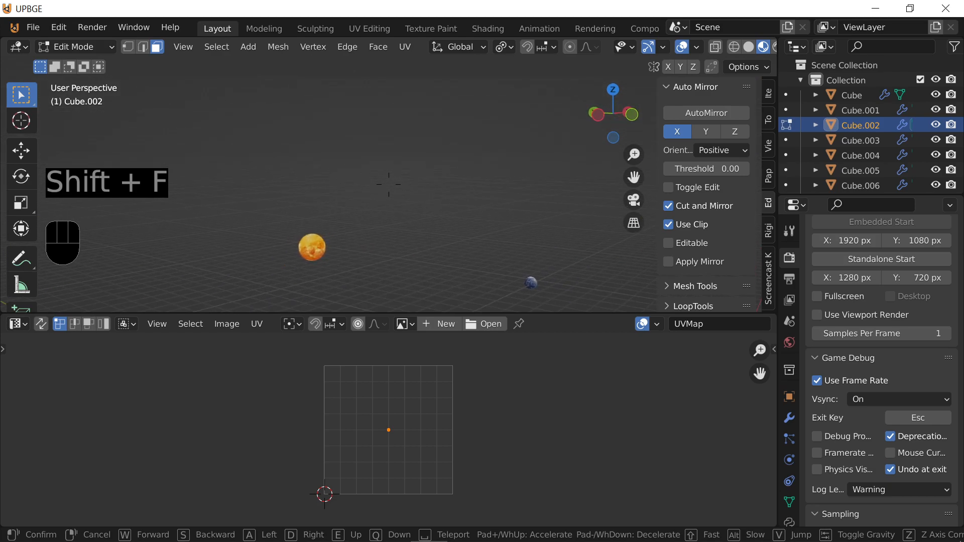
{"action": "key", "text": "shift"}
{"action": "left_click", "coordinate": [389, 174]}
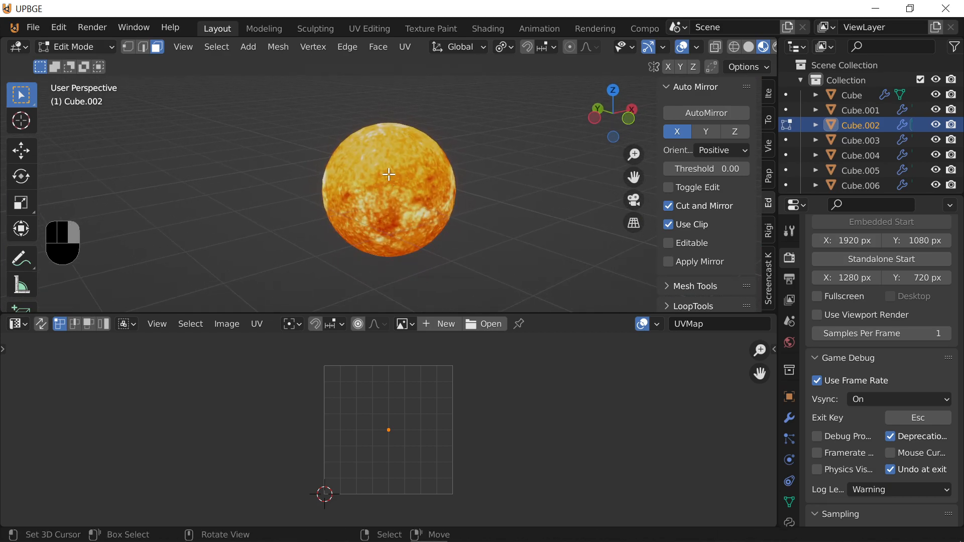
{"action": "key", "text": "Tab"}
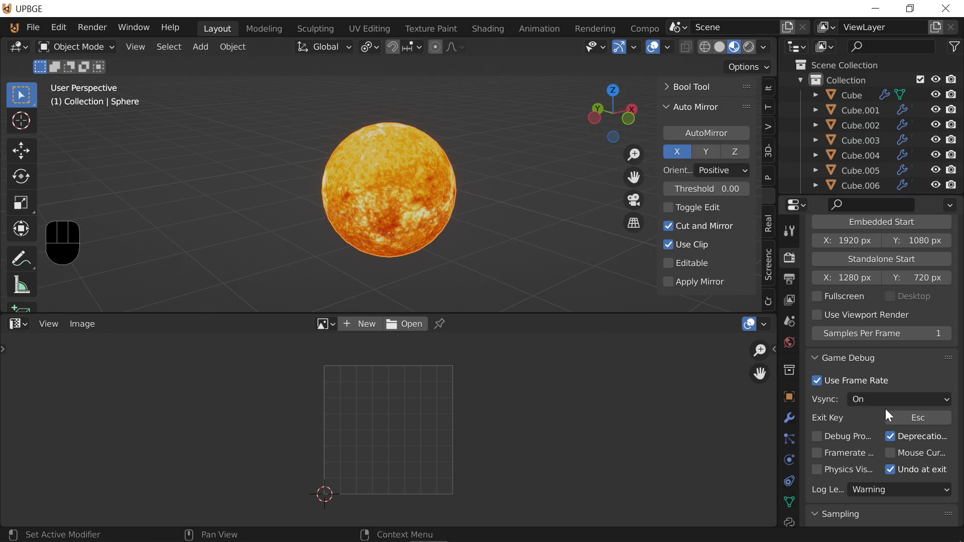
{"action": "scroll", "coordinate": [888, 416], "scroll_direction": "up", "scroll_amount": 4}
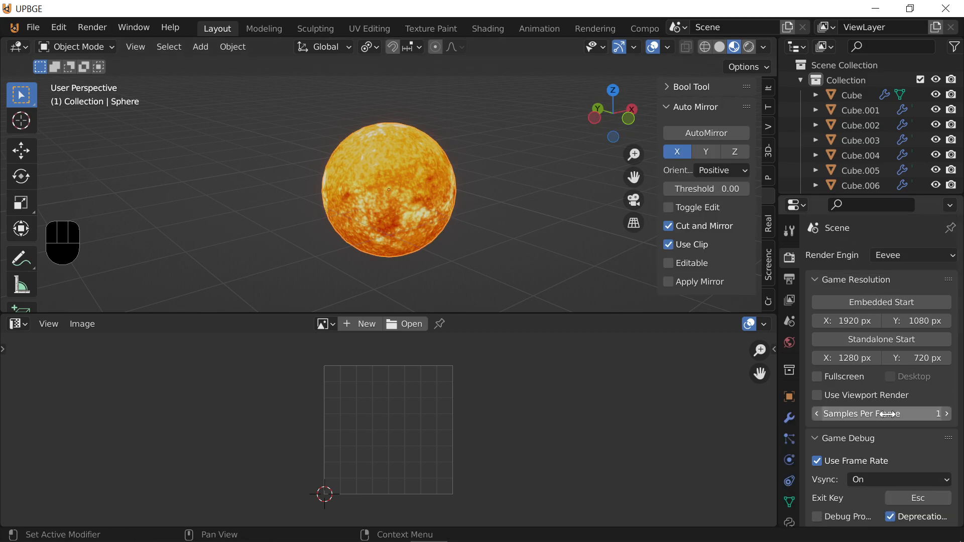
{"action": "scroll", "coordinate": [888, 415], "scroll_direction": "down", "scroll_amount": 4}
{"action": "scroll", "coordinate": [888, 415], "scroll_direction": "up", "scroll_amount": 4}
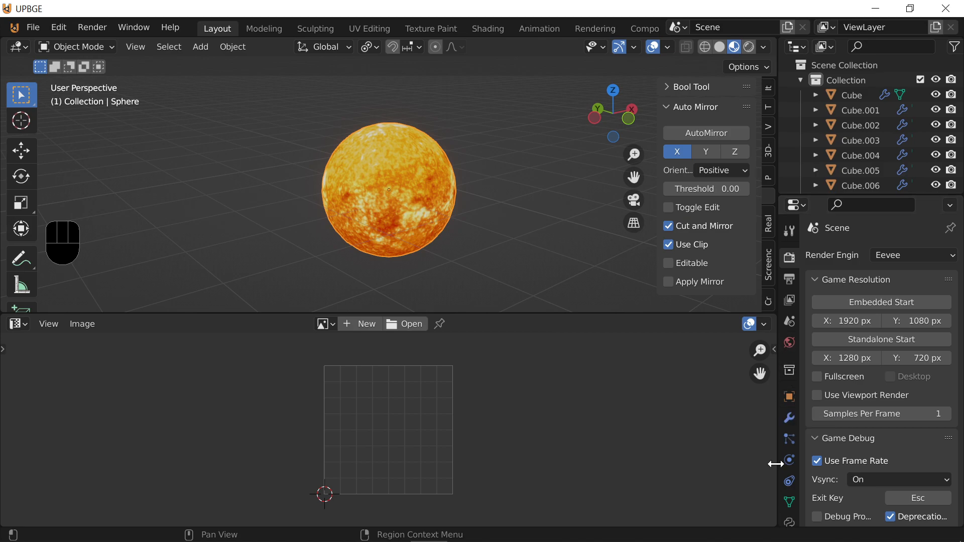
{"action": "scroll", "coordinate": [795, 488], "scroll_direction": "down", "scroll_amount": 3}
{"action": "left_click", "coordinate": [790, 482]}
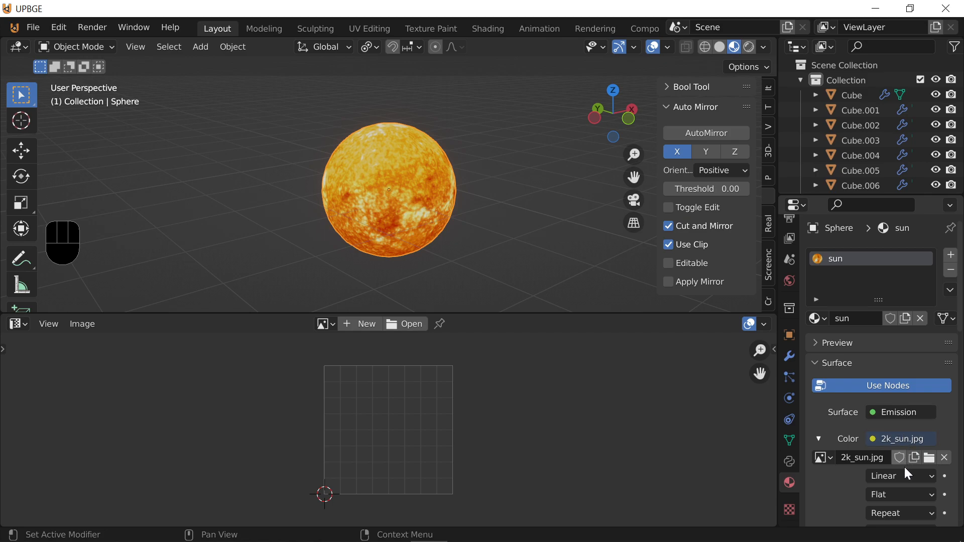
{"action": "scroll", "coordinate": [905, 465], "scroll_direction": "down", "scroll_amount": 5}
{"action": "left_click_drag", "start_coordinate": [907, 478], "coordinate": [934, 478]}
Select the ringed shaft Cube.002 and move it against the end of the Cube body
{"action": "key", "text": "shift+f"}
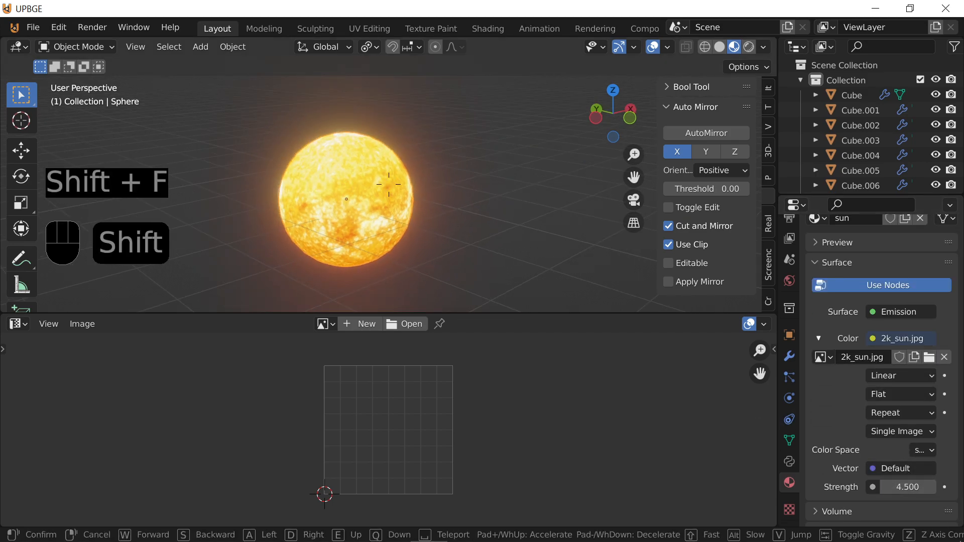
{"action": "key", "text": "shift+w"}
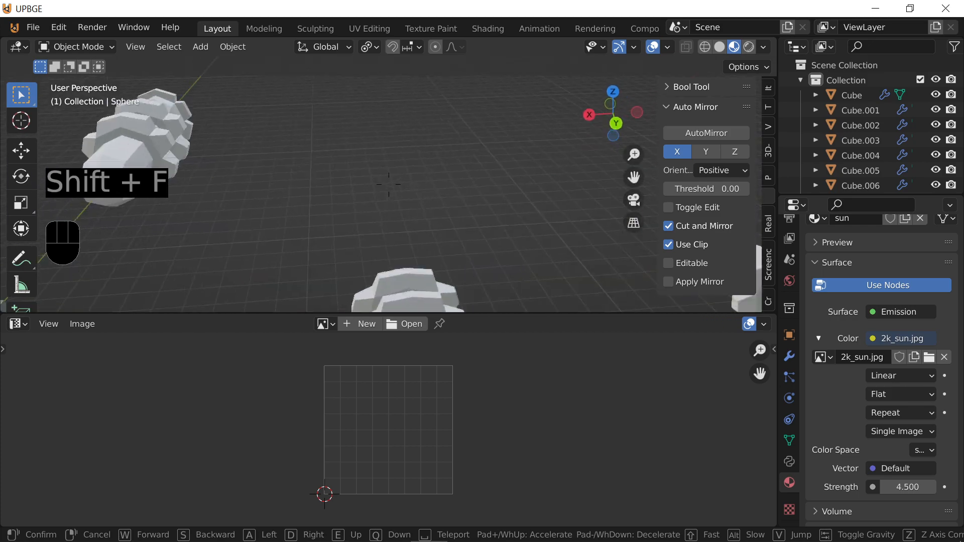
{"action": "key", "text": "shift+w"}
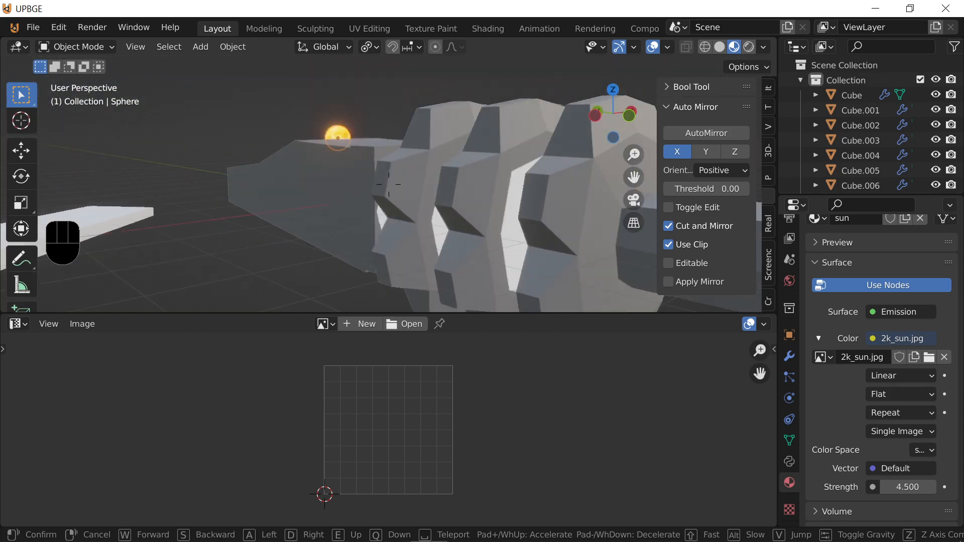
{"action": "left_click", "coordinate": [389, 185]}
{"action": "left_click", "coordinate": [330, 203]}
{"action": "key", "text": "g"}
{"action": "left_click", "coordinate": [298, 276]}
{"action": "key", "text": "shift+f"}
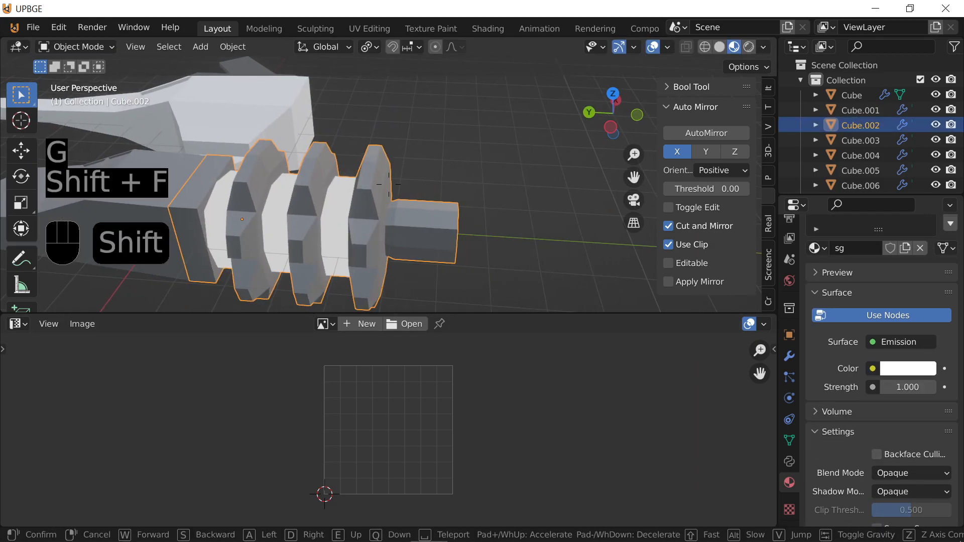
{"action": "left_click", "coordinate": [388, 185]}
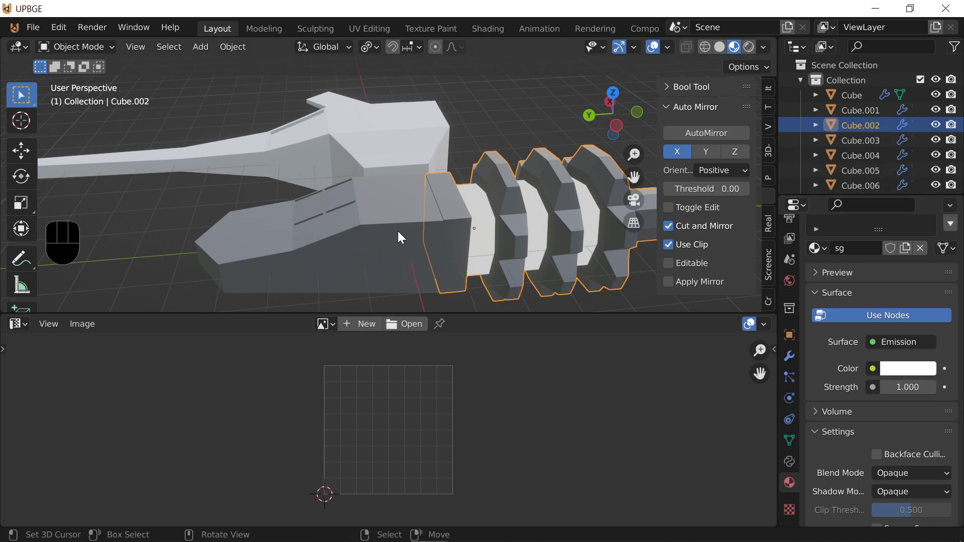
{"action": "key", "text": "Tab"}
{"action": "key", "text": "Tab"}
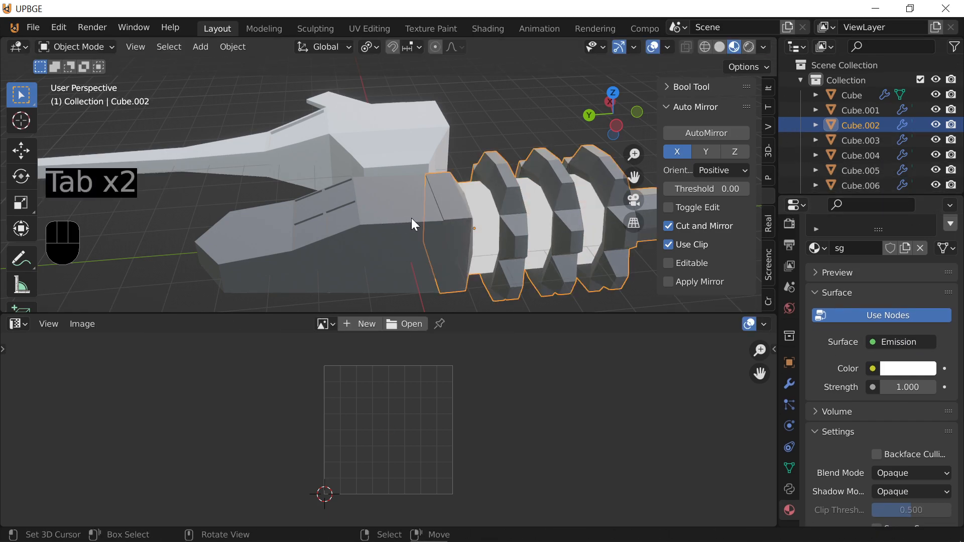
{"action": "key", "text": "ctrl+z"}
{"action": "key", "text": "ctrl+z"}
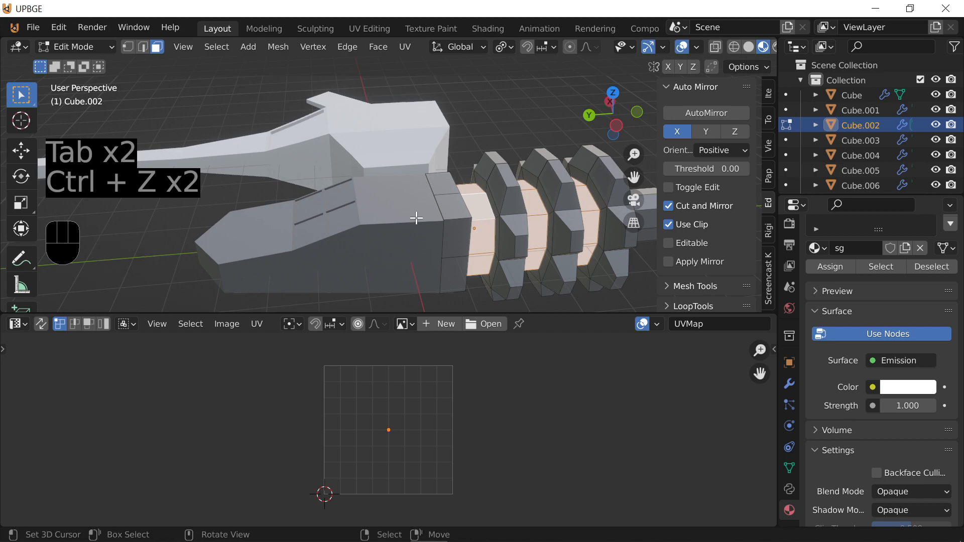
Select Cube in Object Mode and load ColorPalette2014.png from the Colors folder as an Image Texture on material s1's Base Color
{"action": "key", "text": "Tab"}
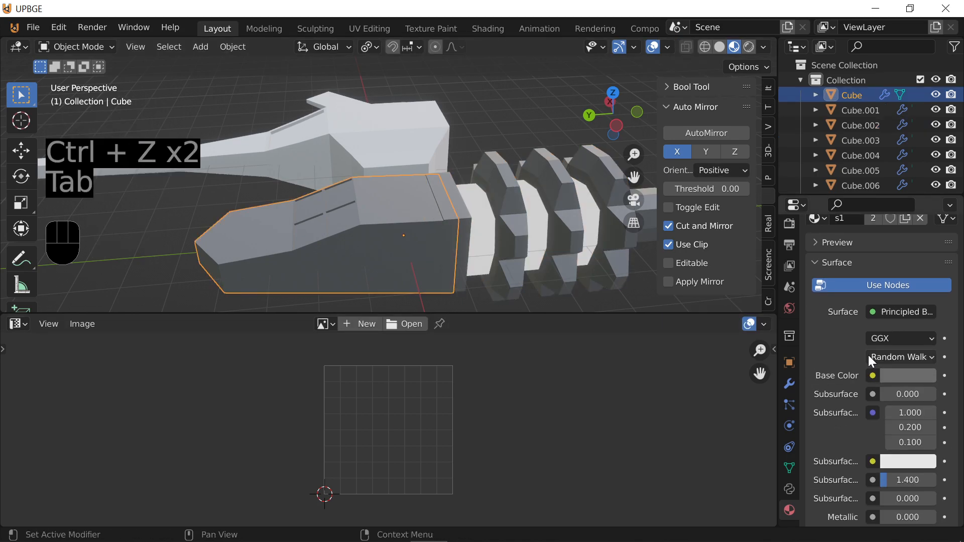
{"action": "left_click", "coordinate": [876, 375]}
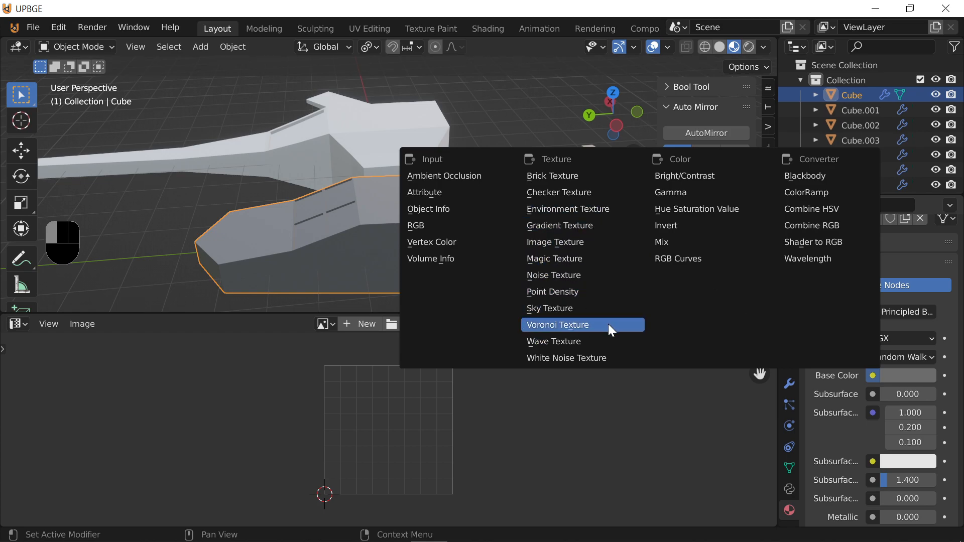
{"action": "left_click", "coordinate": [607, 238]}
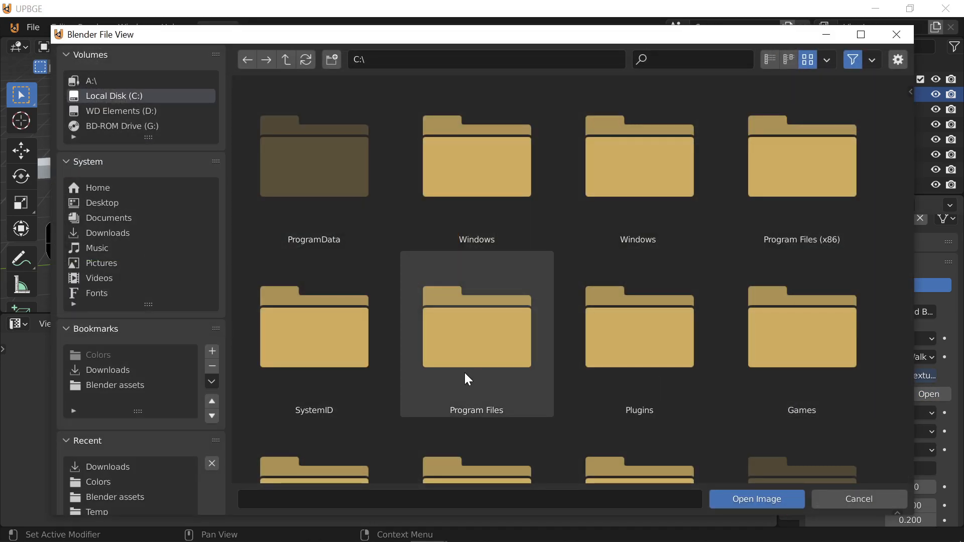
{"action": "left_click", "coordinate": [97, 482]}
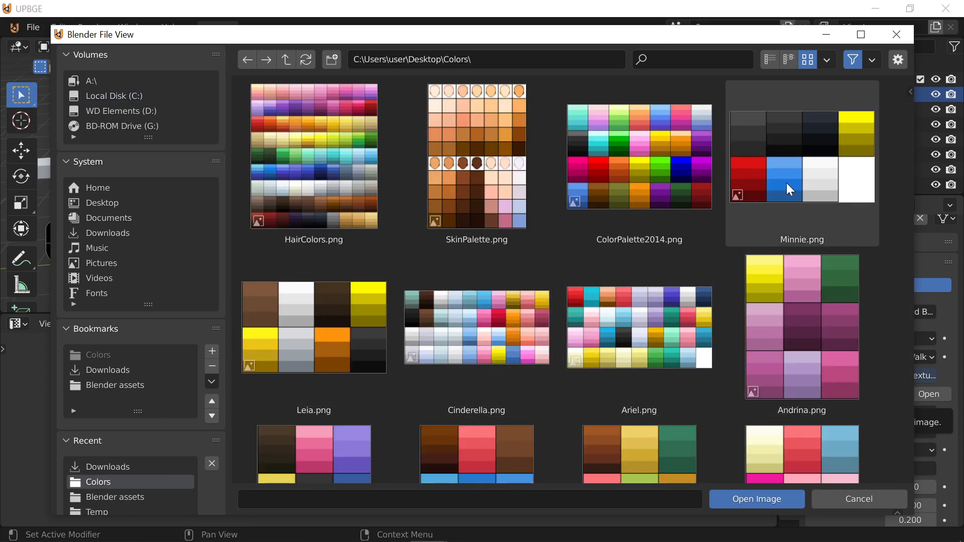
{"action": "scroll", "coordinate": [769, 195], "scroll_direction": "down", "scroll_amount": 3}
{"action": "scroll", "coordinate": [764, 203], "scroll_direction": "up", "scroll_amount": 3}
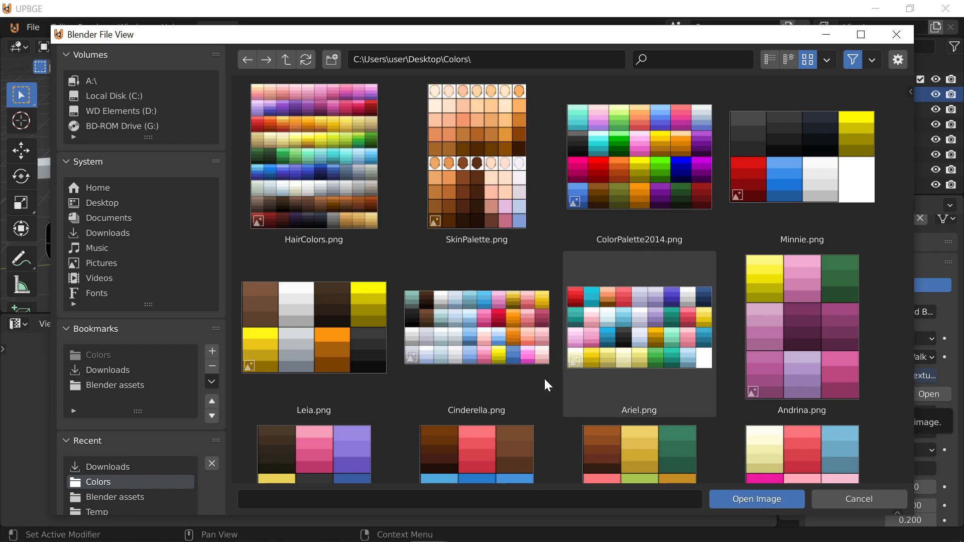
{"action": "double_click", "coordinate": [671, 142]}
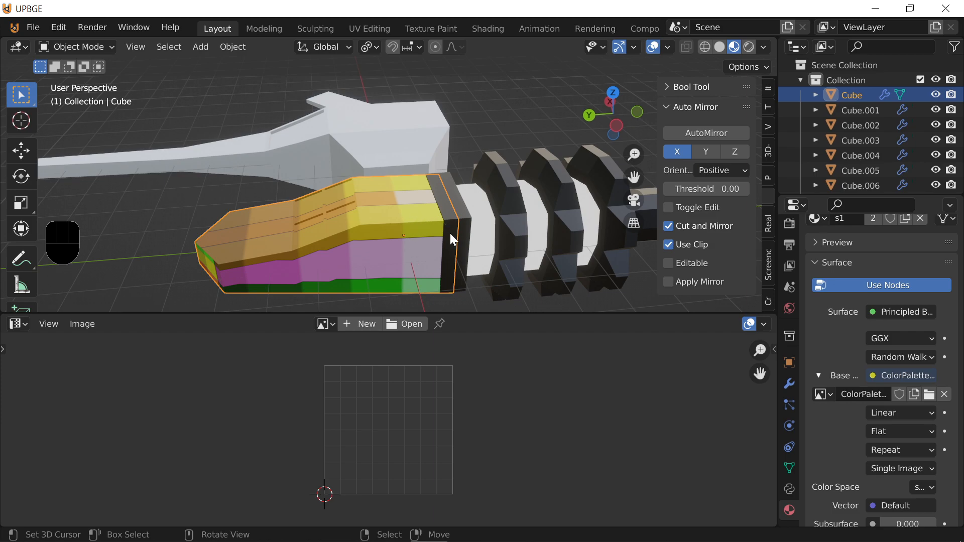
Select Cube and Cube.002, edit both together, and collapse the UVs of all their faces by scaling them to 0
{"action": "key", "text": "a"}
{"action": "key", "text": "a"}
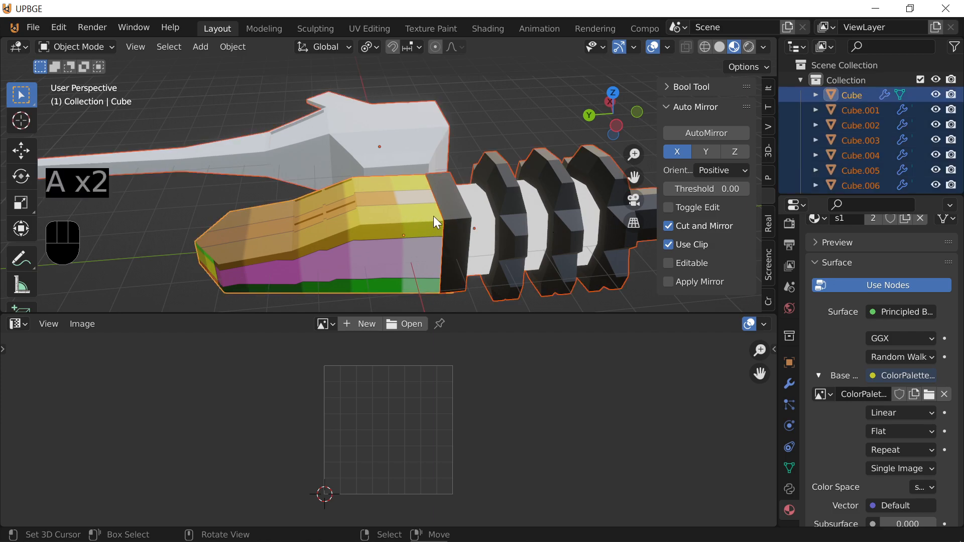
{"action": "left_click", "coordinate": [404, 230]}
{"action": "left_click", "coordinate": [500, 244], "text": "shift"}
{"action": "key", "text": "Tab"}
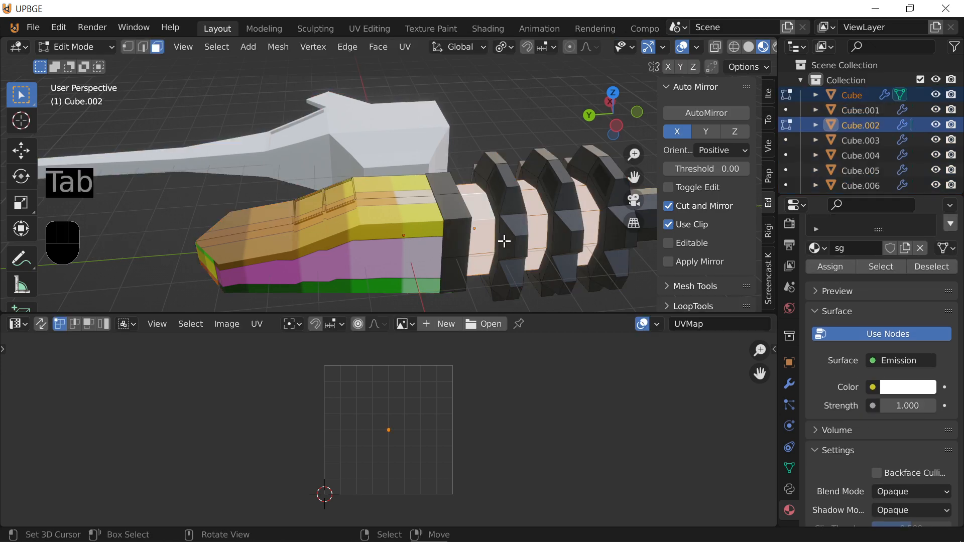
{"action": "key", "text": "a"}
{"action": "key", "text": "a"}
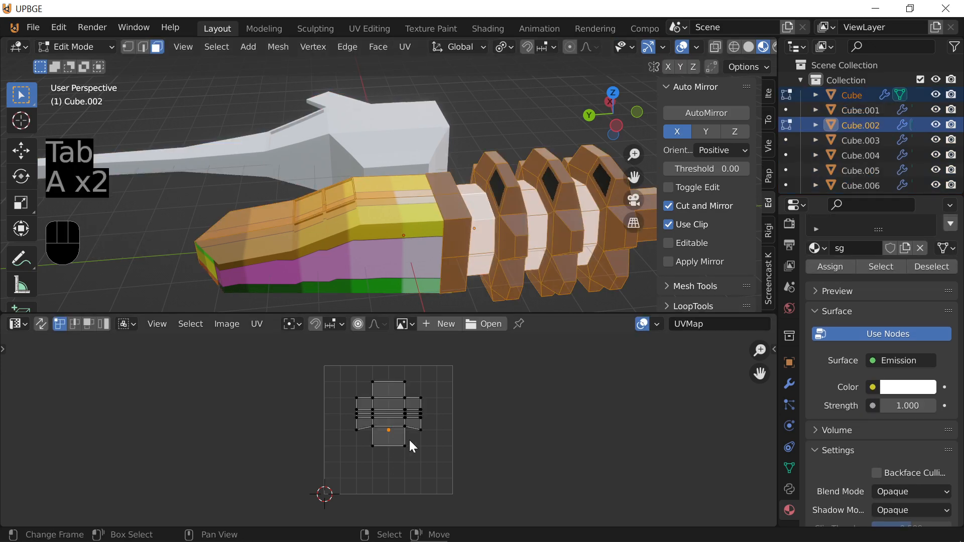
{"action": "key", "text": "a"}
{"action": "key", "text": "a"}
{"action": "key", "text": "s"}
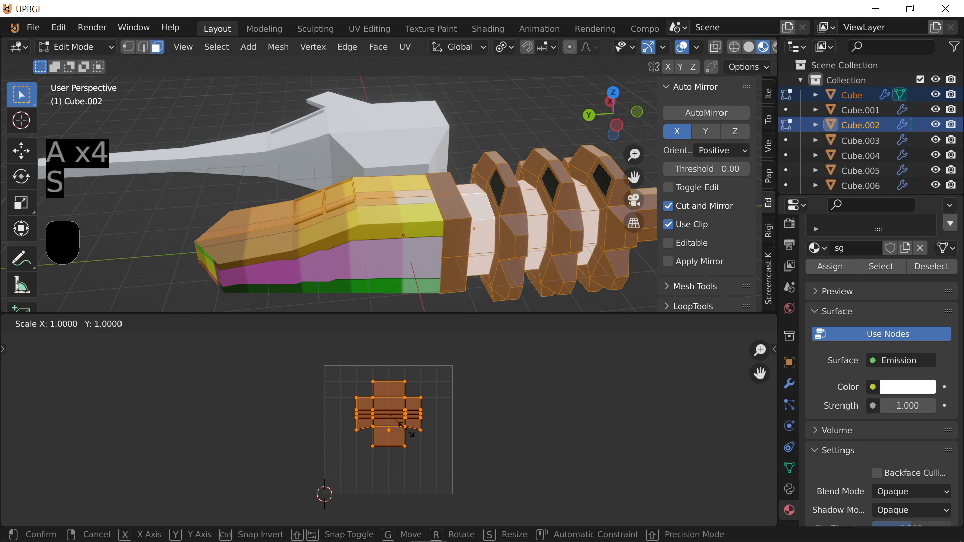
{"action": "key", "text": "0"}
{"action": "key", "text": "Return"}
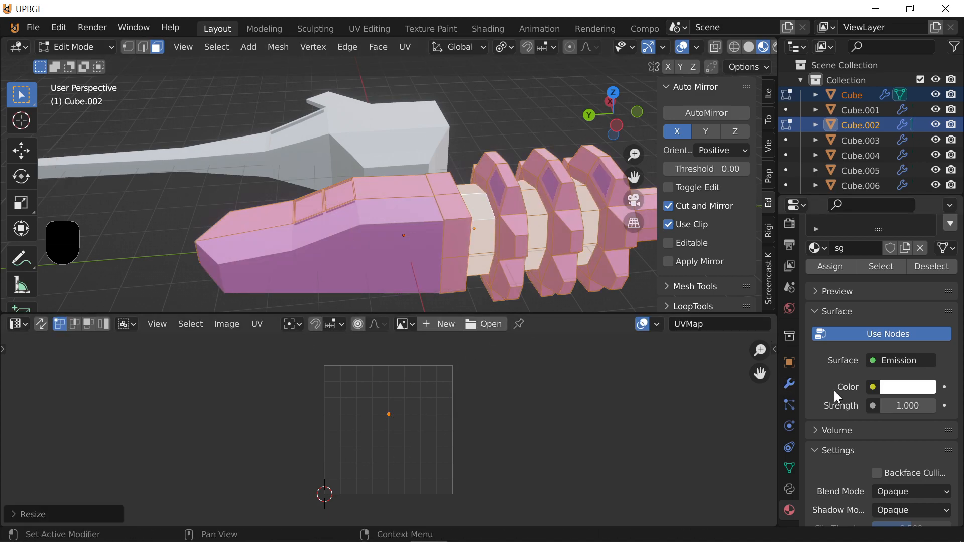
With ColorPalette2014.png shown behind the UVs, move all UVs of Cube and Cube.002 onto the dark grey swatch
{"action": "left_click", "coordinate": [410, 244]}
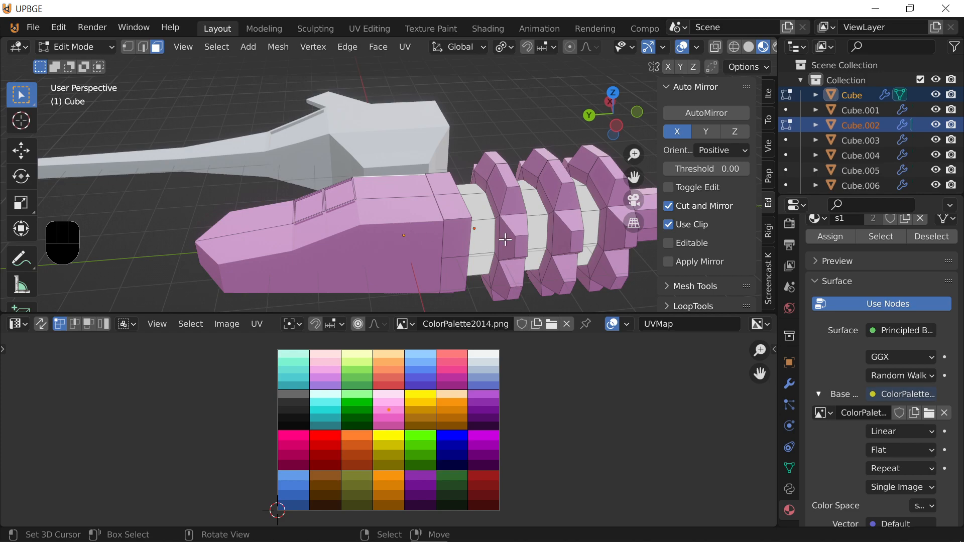
{"action": "key", "text": "a"}
{"action": "key", "text": "a"}
{"action": "key", "text": "g"}
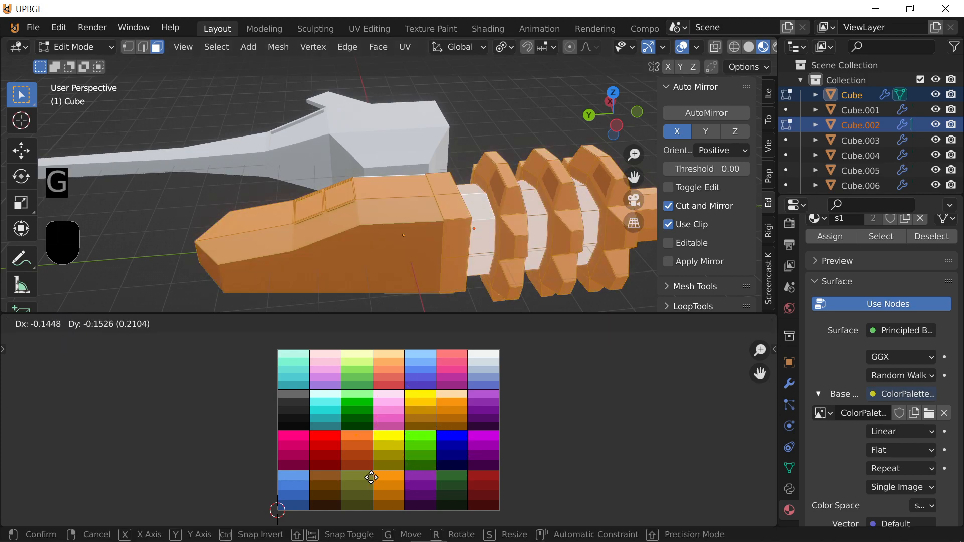
{"action": "left_click", "coordinate": [336, 446]}
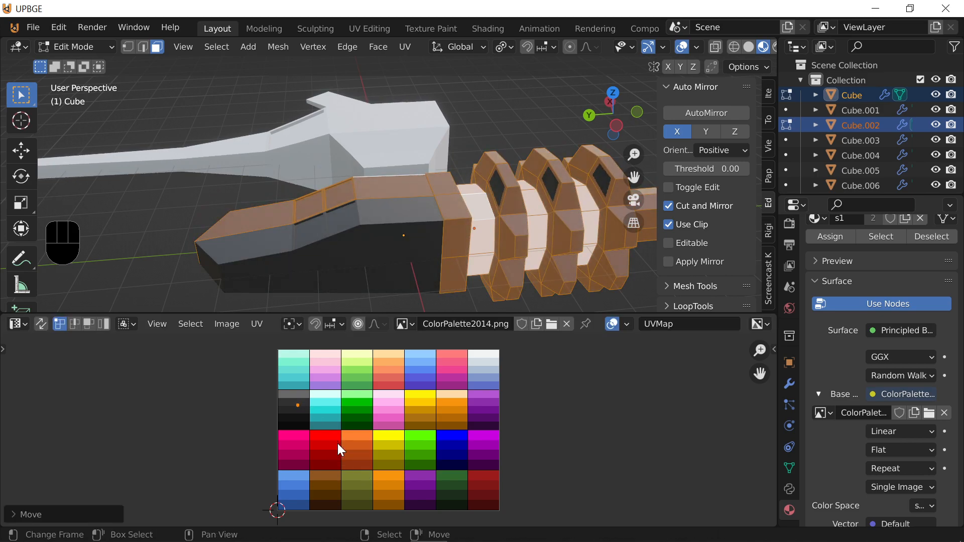
Select the three shaft face loops beside and between the raised rings of Cube.002
{"action": "left_click", "coordinate": [485, 213], "text": "alt"}
{"action": "left_click", "coordinate": [537, 215], "text": "alt+shift"}
{"action": "left_click", "coordinate": [588, 211], "text": "alt+shift"}
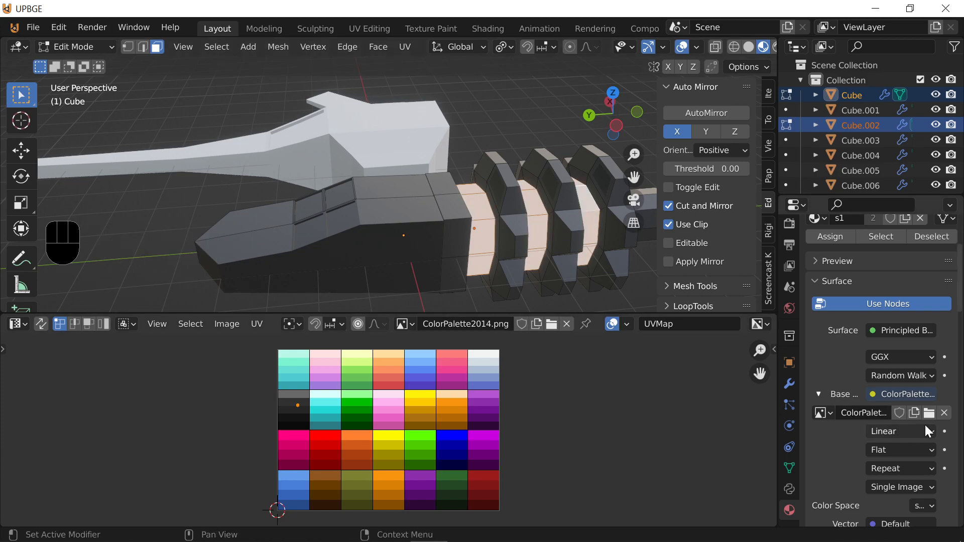
Choose Image Texture again for material s1's Base Color and pick ColorPalette2014.png as its image
{"action": "left_click", "coordinate": [870, 394]}
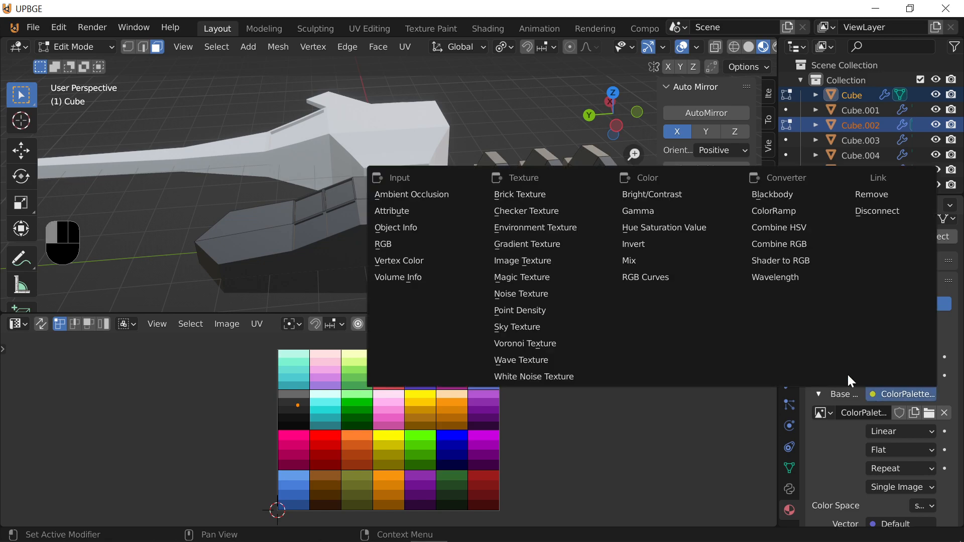
{"action": "left_click", "coordinate": [567, 261]}
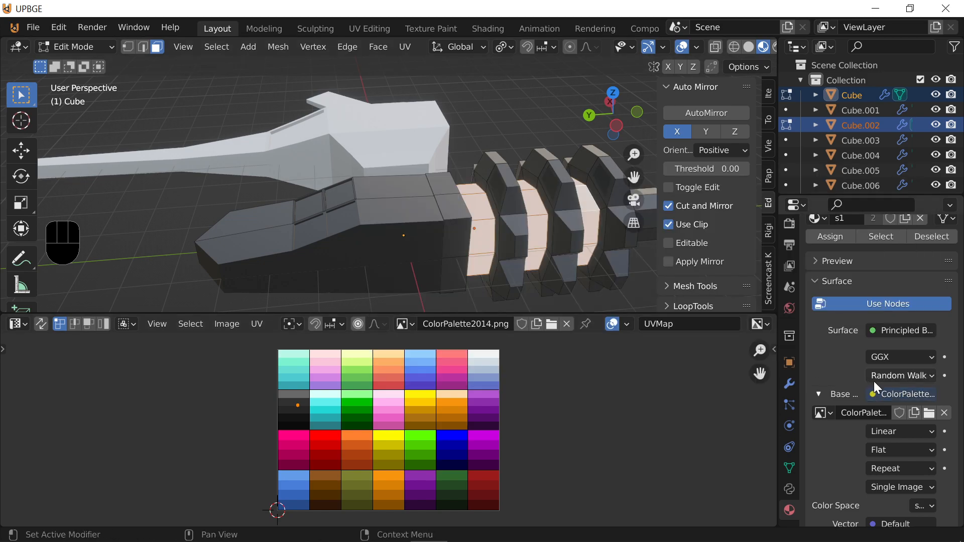
{"action": "left_click", "coordinate": [927, 414]}
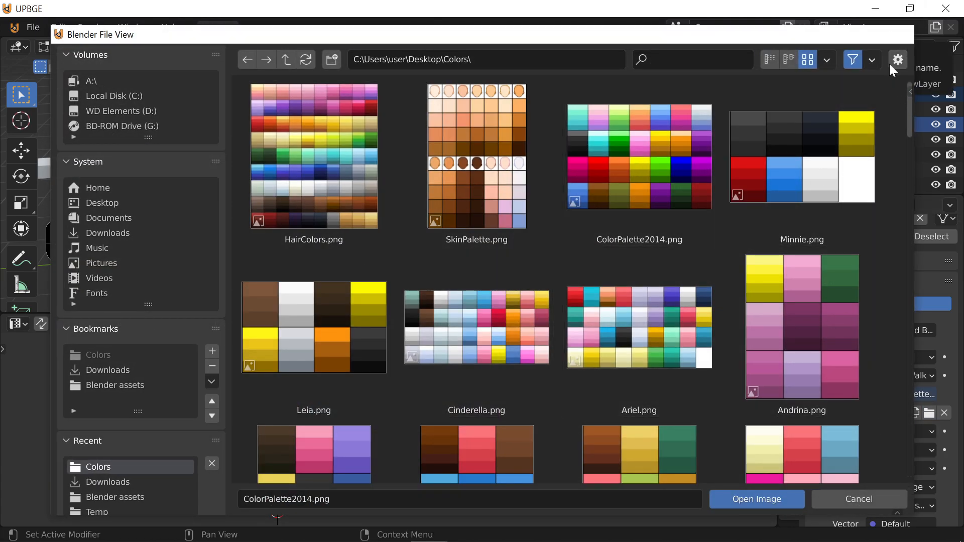
{"action": "left_click", "coordinate": [893, 39]}
{"action": "left_click", "coordinate": [826, 413]}
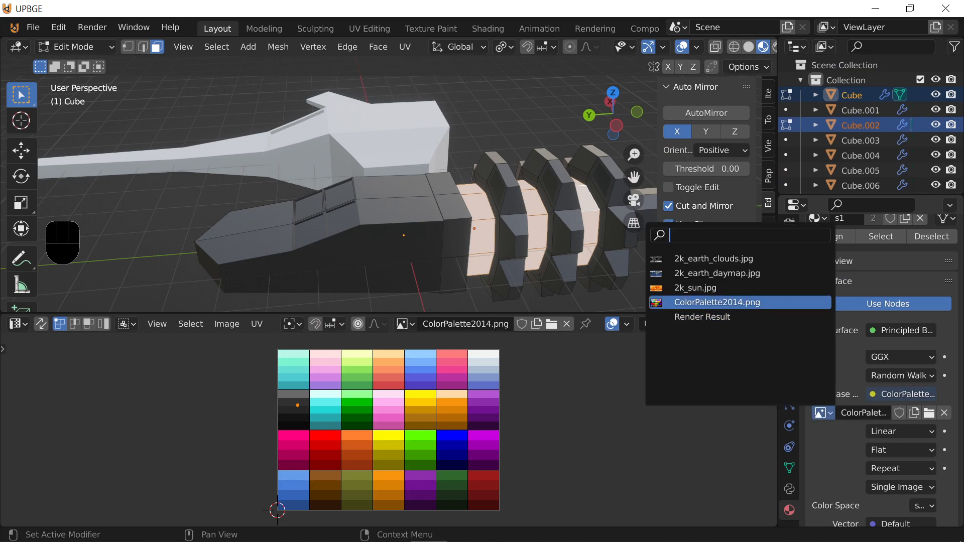
{"action": "left_click", "coordinate": [781, 303]}
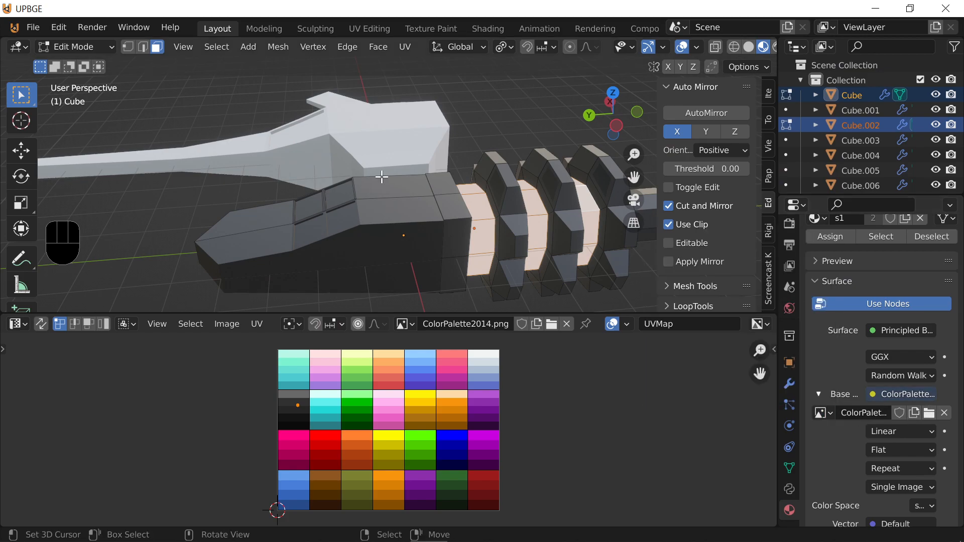
Move the UVs of the selected shaft loops onto the palette's green swatch, trying the cyan swatch first
{"action": "key", "text": "g"}
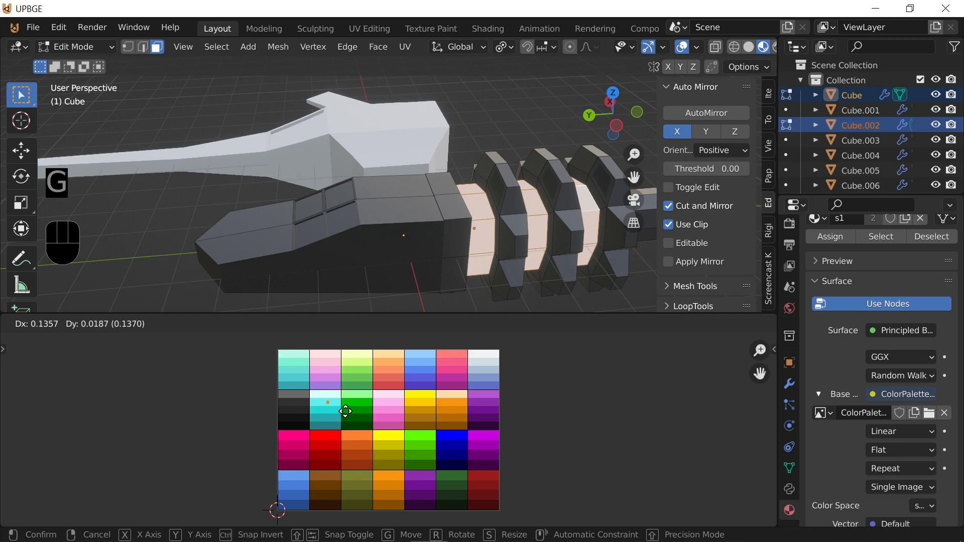
{"action": "left_click", "coordinate": [346, 415]}
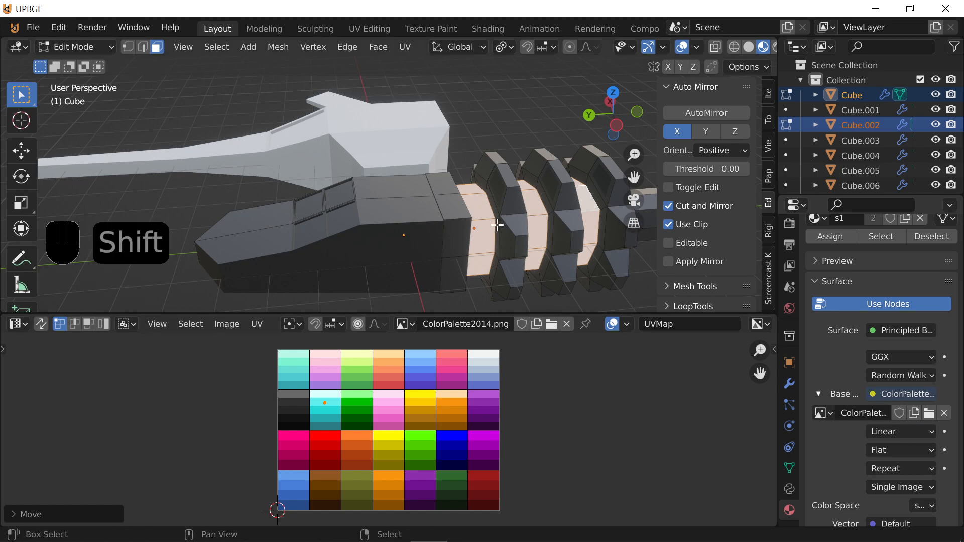
{"action": "key", "text": "shift+f"}
{"action": "key", "text": "d"}
{"action": "key", "text": "w"}
{"action": "left_click", "coordinate": [389, 184]}
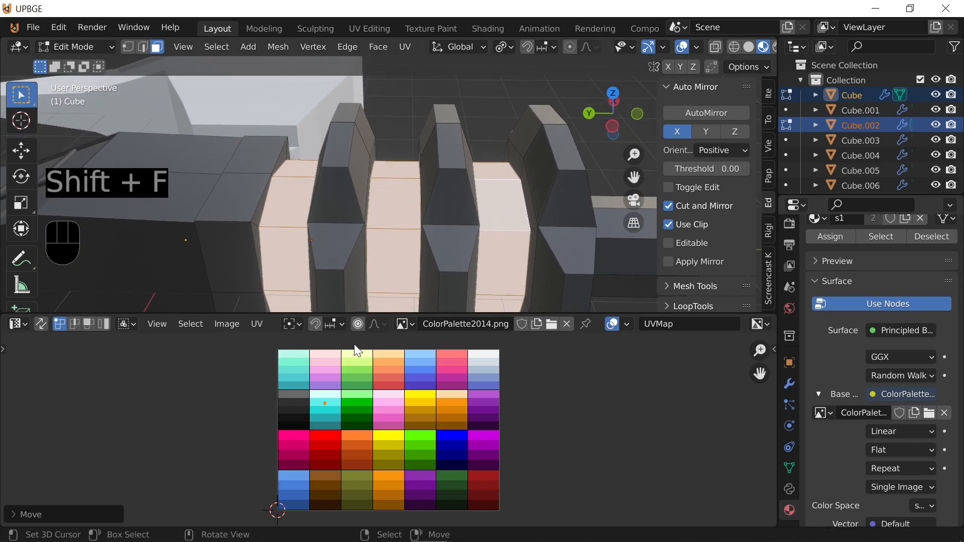
{"action": "key", "text": "g"}
{"action": "left_click", "coordinate": [396, 351]}
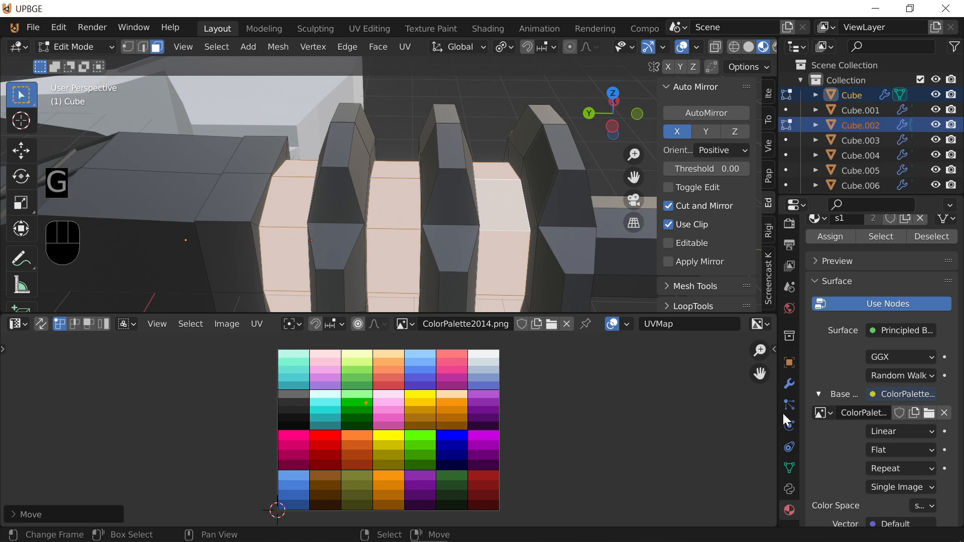
Choose Environment Texture for material sg's emission Color and pick ColorPalette2014.png as its image
{"action": "scroll", "coordinate": [865, 457], "scroll_direction": "down", "scroll_amount": 4}
{"action": "scroll", "coordinate": [865, 457], "scroll_direction": "down", "scroll_amount": 6}
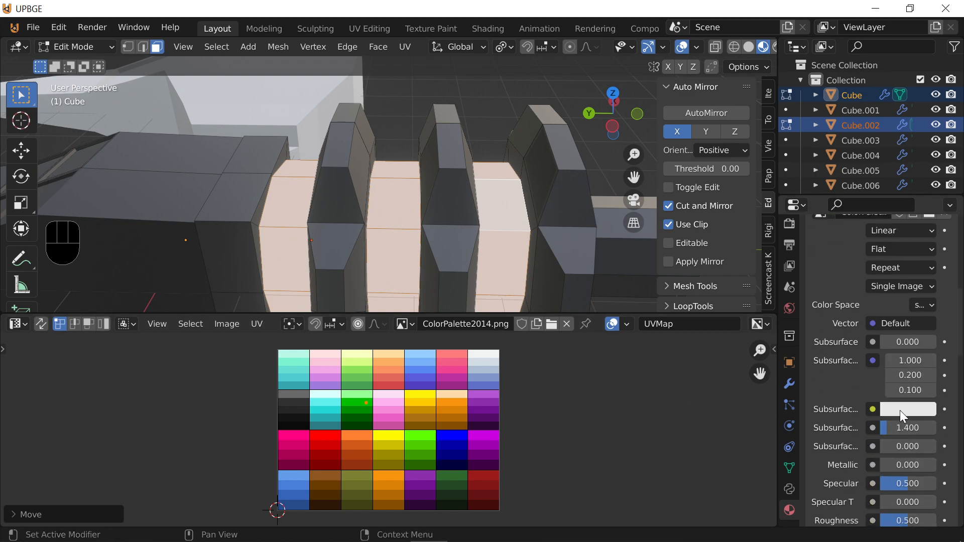
{"action": "scroll", "coordinate": [900, 412], "scroll_direction": "down", "scroll_amount": 5}
{"action": "scroll", "coordinate": [899, 414], "scroll_direction": "up", "scroll_amount": 12}
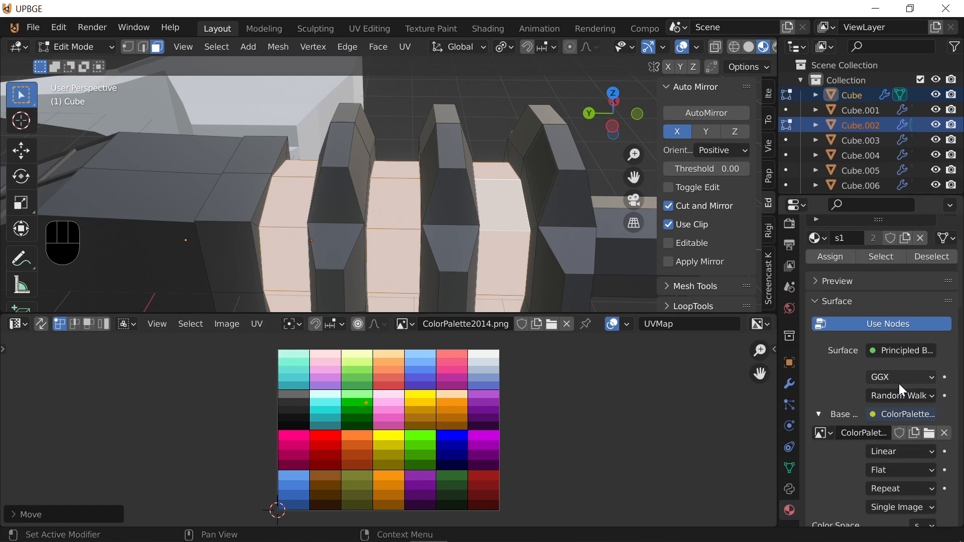
{"action": "left_click", "coordinate": [407, 246], "text": "alt"}
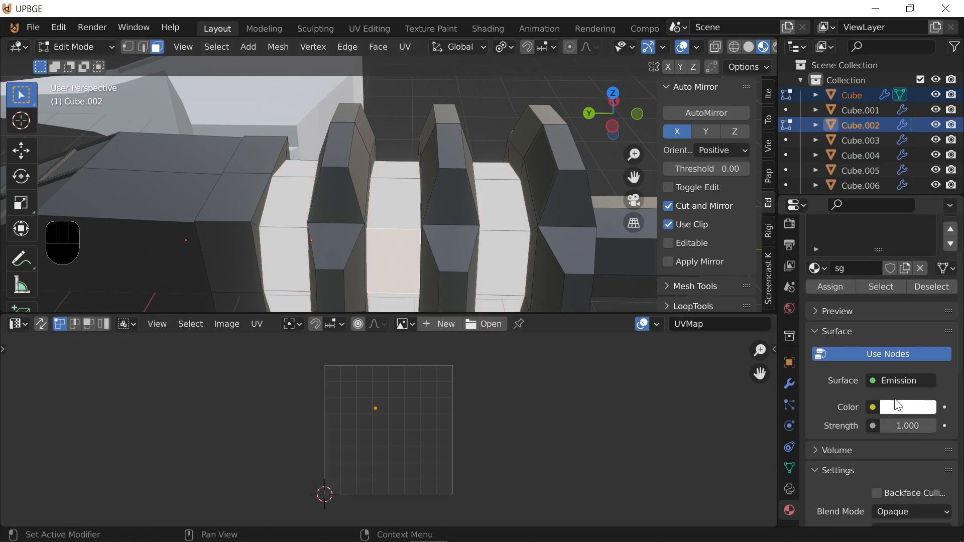
{"action": "left_click", "coordinate": [872, 408]}
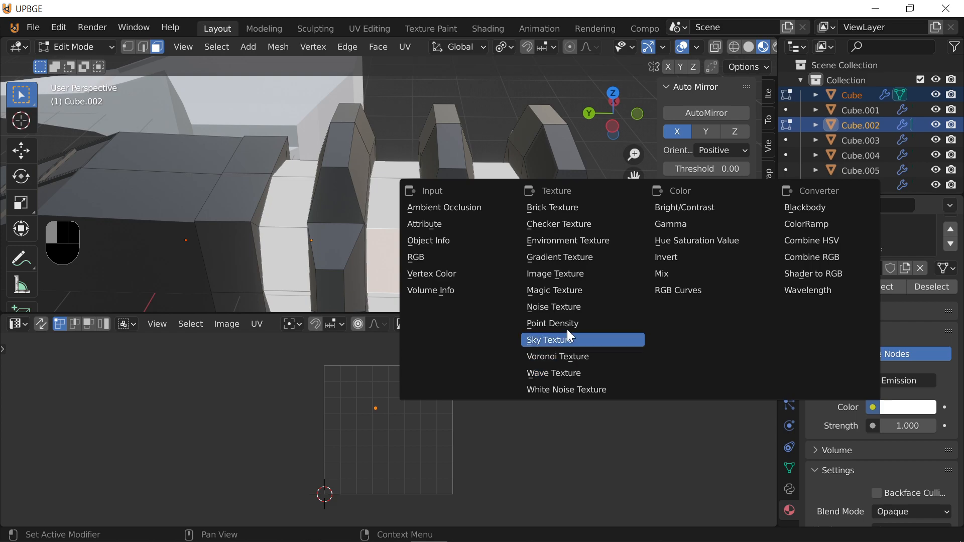
{"action": "left_click", "coordinate": [571, 242]}
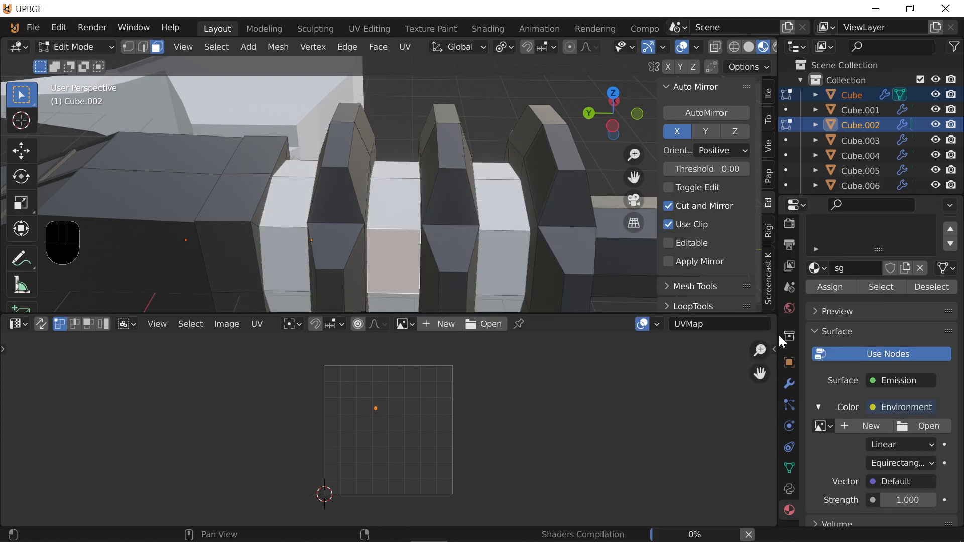
{"action": "left_click", "coordinate": [824, 427]}
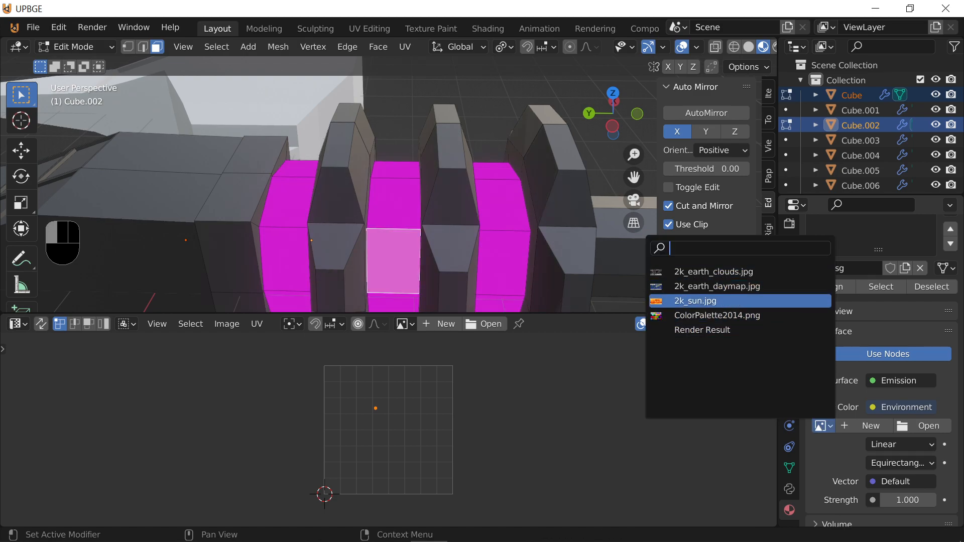
{"action": "left_click", "coordinate": [767, 317]}
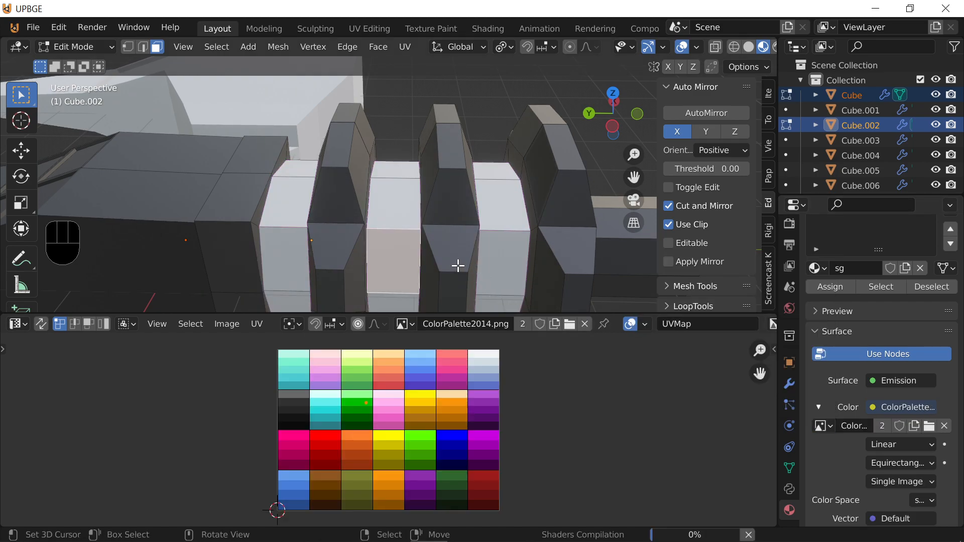
Select all three sg-coloured shaft face loops between the raised rings of Cube.002
{"action": "left_click", "coordinate": [510, 224], "text": "alt"}
{"action": "left_click", "coordinate": [408, 241], "text": "alt+shift"}
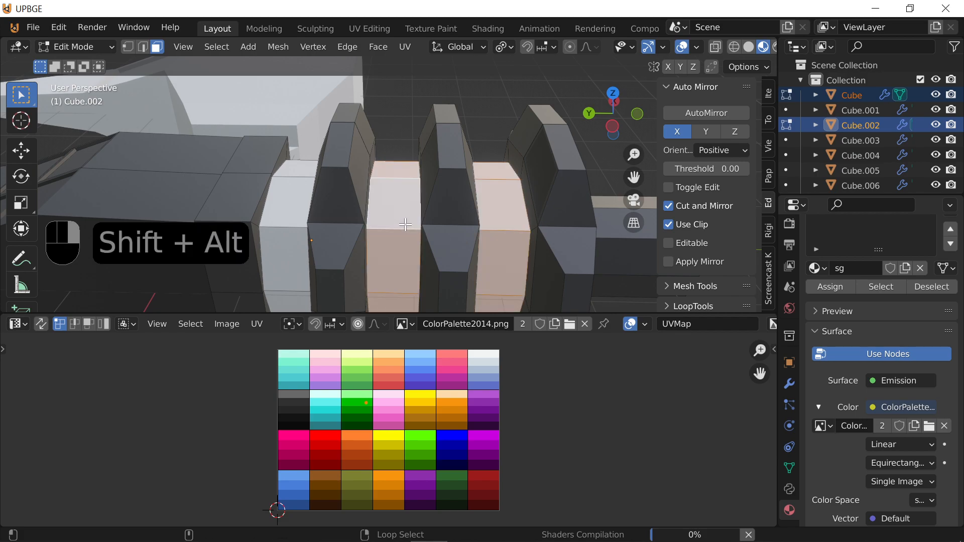
{"action": "left_click", "coordinate": [290, 226], "text": "alt+shift"}
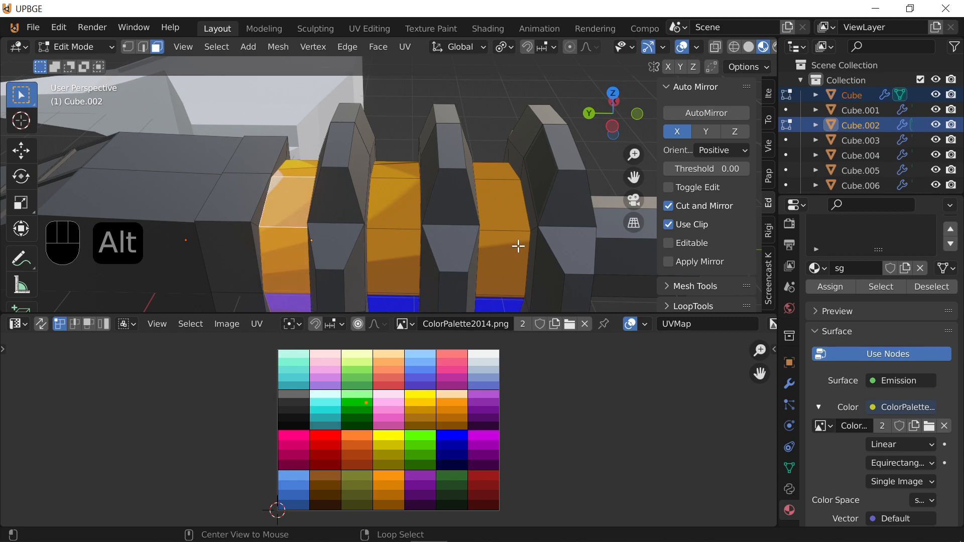
{"action": "left_click", "coordinate": [394, 226], "text": "alt+shift"}
{"action": "left_click", "coordinate": [500, 233], "text": "alt+shift"}
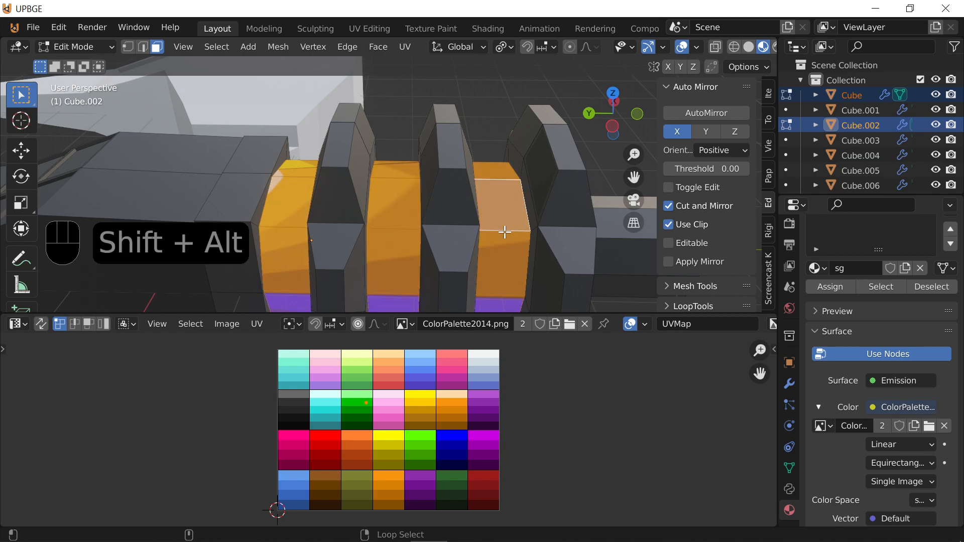
Scale the selected loops' UVs to 0 and try moving them to another palette swatch
{"action": "key", "text": "a"}
{"action": "key", "text": "a"}
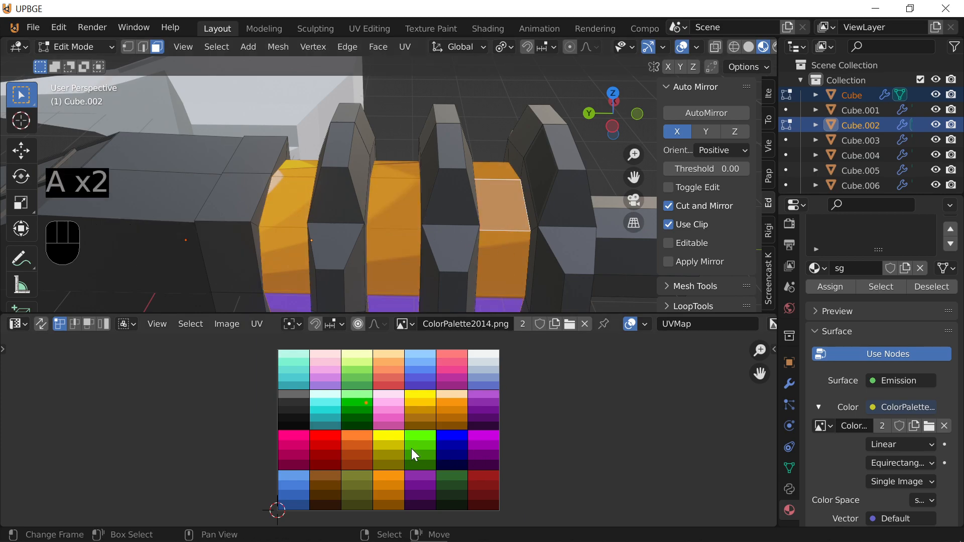
{"action": "key", "text": "s"}
{"action": "key", "text": "0"}
{"action": "left_click", "coordinate": [417, 455]}
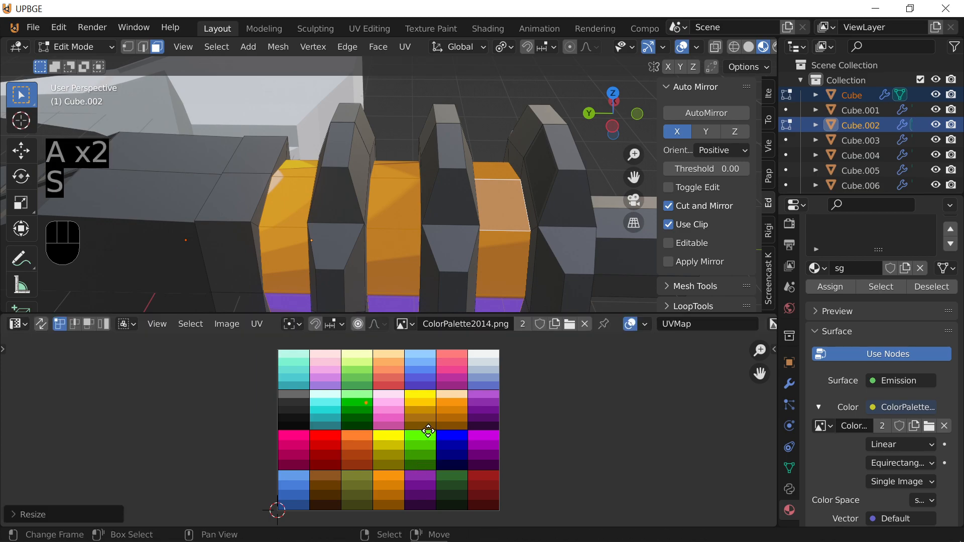
{"action": "key", "text": "g"}
{"action": "right_click", "coordinate": [449, 480]}
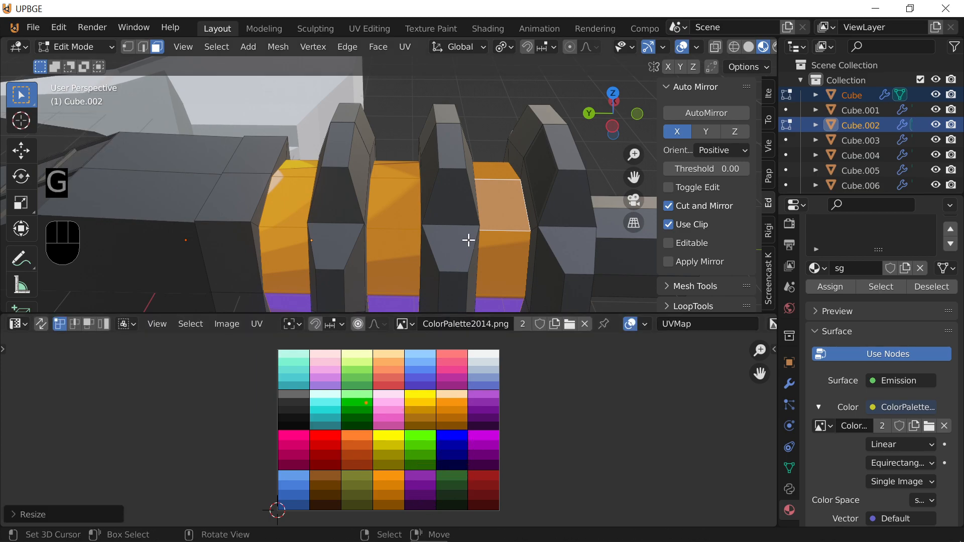
Reselect the three shaft face loops of Cube.002, starting from the one nearest the narrow end
{"action": "key", "text": "shift+f"}
{"action": "left_click", "coordinate": [390, 137]}
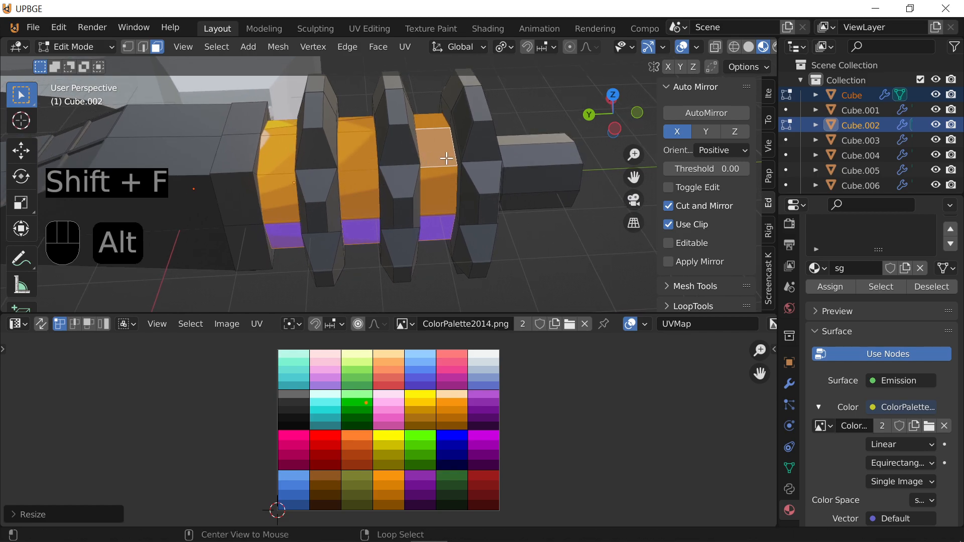
{"action": "left_click", "coordinate": [439, 172], "text": "alt"}
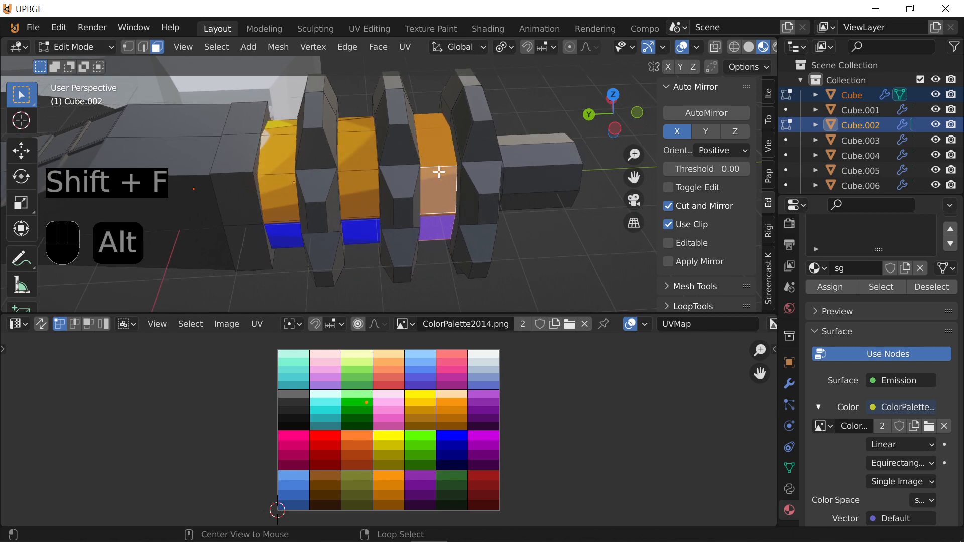
{"action": "left_click", "coordinate": [437, 216], "text": "alt"}
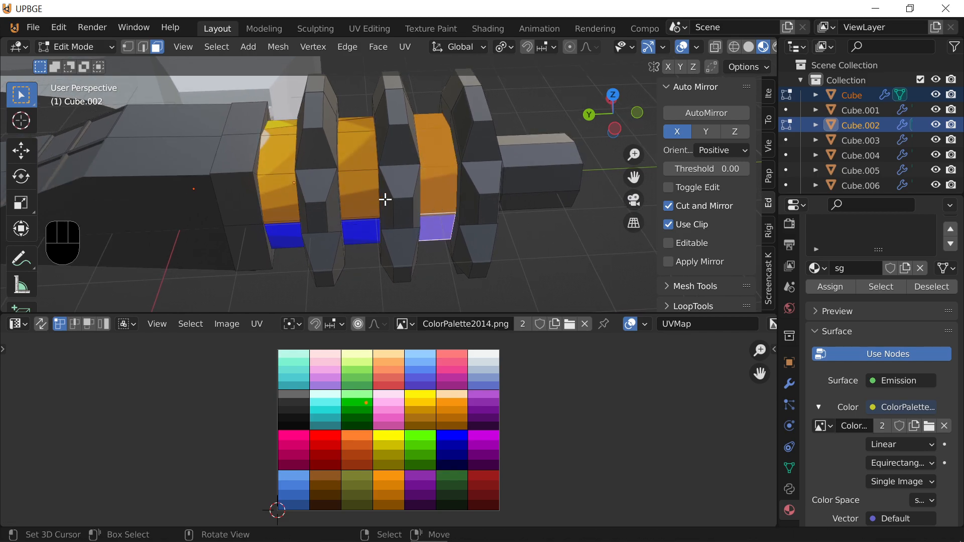
{"action": "key", "text": "shift+f"}
{"action": "left_click", "coordinate": [398, 181]}
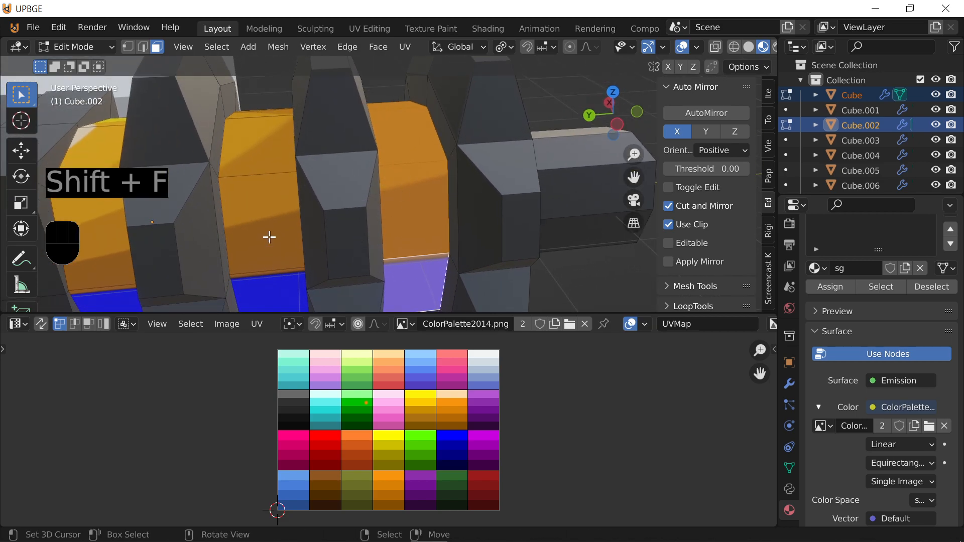
{"action": "left_click", "coordinate": [263, 182], "text": "alt+shift"}
{"action": "left_click", "coordinate": [99, 191], "text": "alt+shift"}
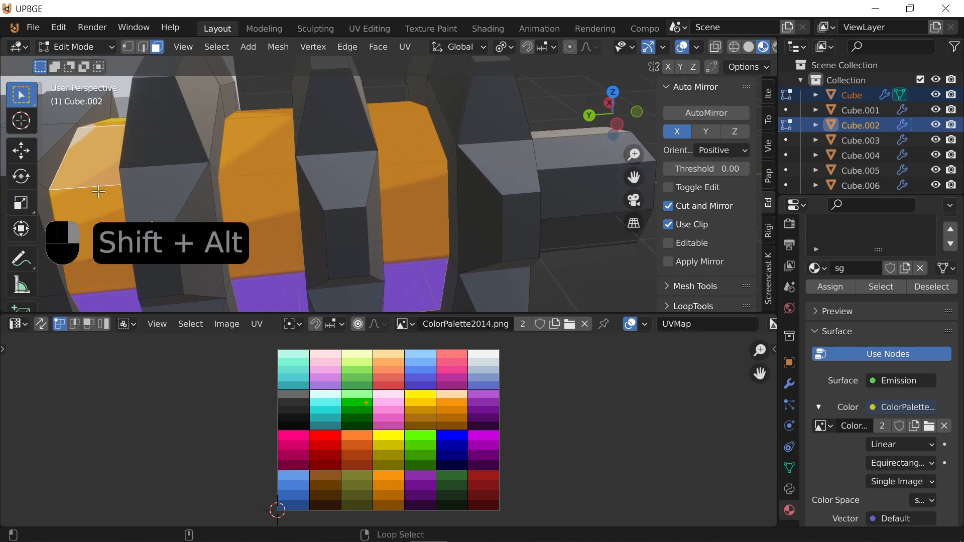
Try to move all UVs of the reselected shaft loops from the green swatch towards the pink one
{"action": "key", "text": "a"}
{"action": "key", "text": "a"}
{"action": "key", "text": "g"}
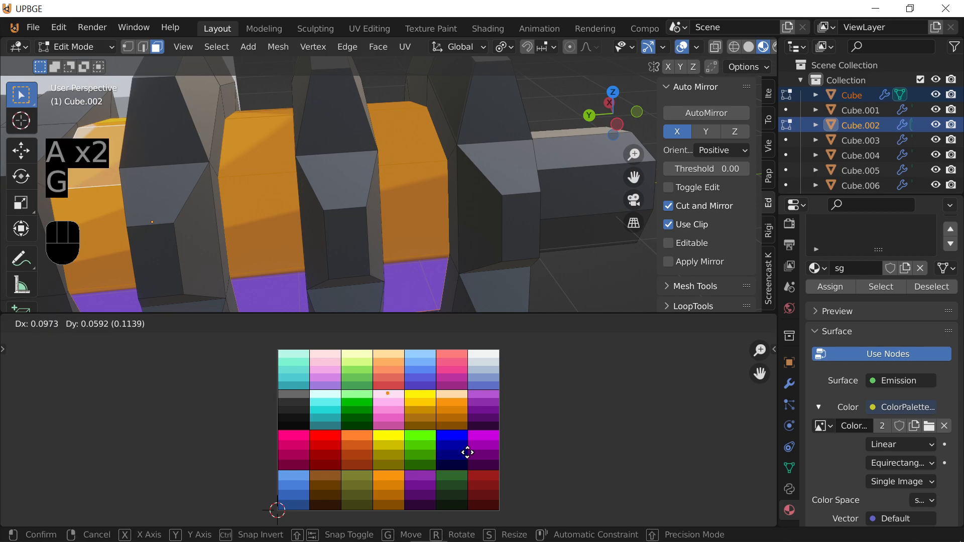
{"action": "left_click", "coordinate": [465, 450]}
Assign material sg to the selected shaft face loops
{"action": "scroll", "coordinate": [897, 408], "scroll_direction": "up", "scroll_amount": 4}
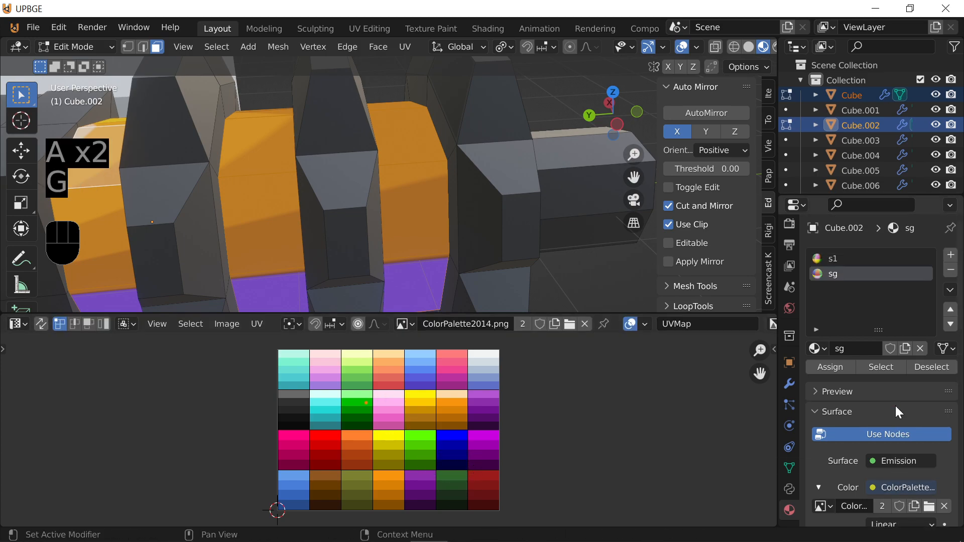
{"action": "left_click", "coordinate": [820, 364]}
{"action": "left_click", "coordinate": [819, 365]}
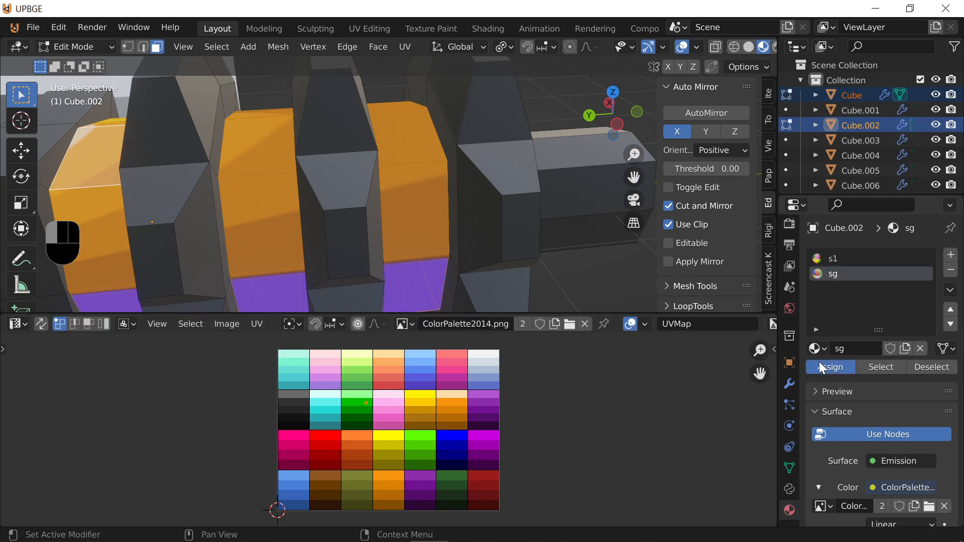
Try again to move the shaft loops' UVs across the colour palette
{"action": "key", "text": "g"}
{"action": "right_click", "coordinate": [370, 262]}
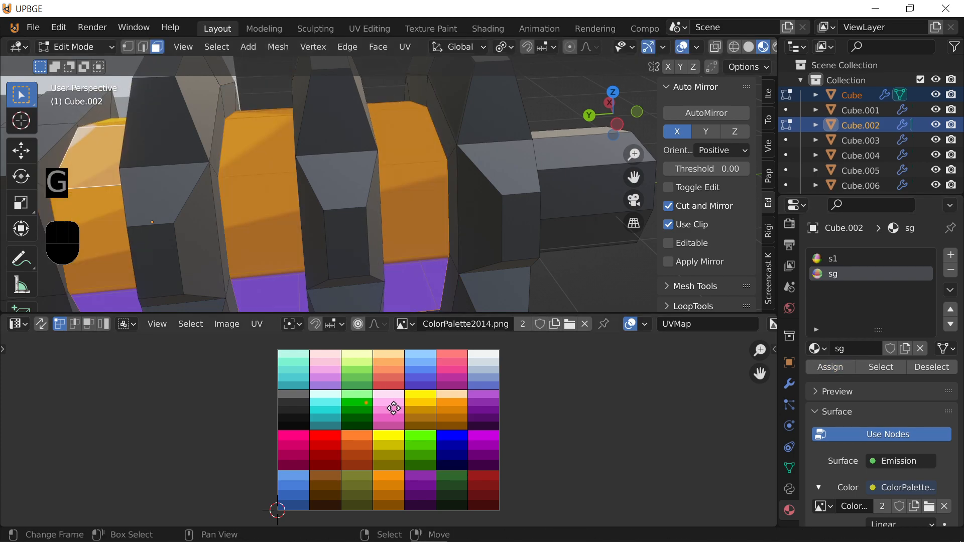
{"action": "key", "text": "g"}
{"action": "right_click", "coordinate": [371, 415]}
Unlink the image from sg's emission Color texture and pick ColorPalette2014.png again
{"action": "scroll", "coordinate": [924, 495], "scroll_direction": "down", "scroll_amount": 12}
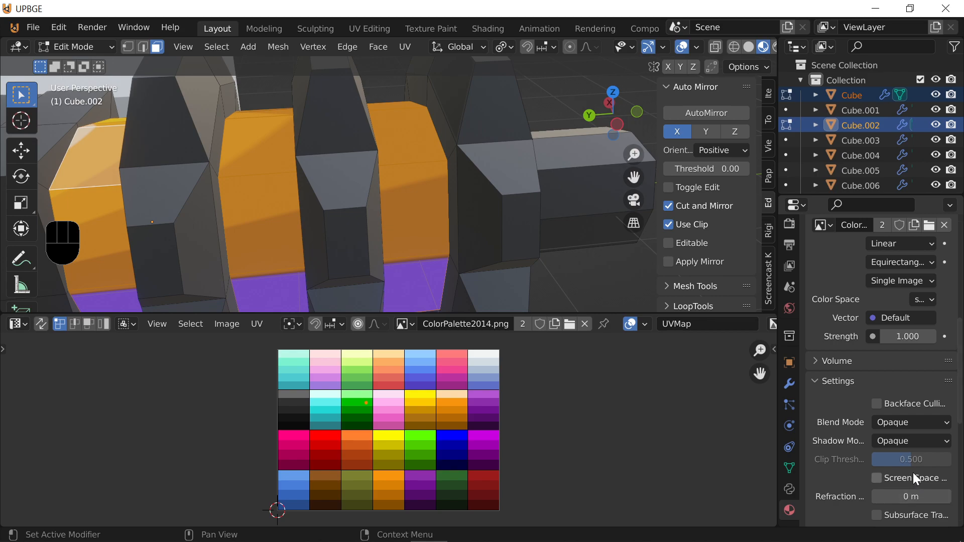
{"action": "scroll", "coordinate": [914, 475], "scroll_direction": "up", "scroll_amount": 5}
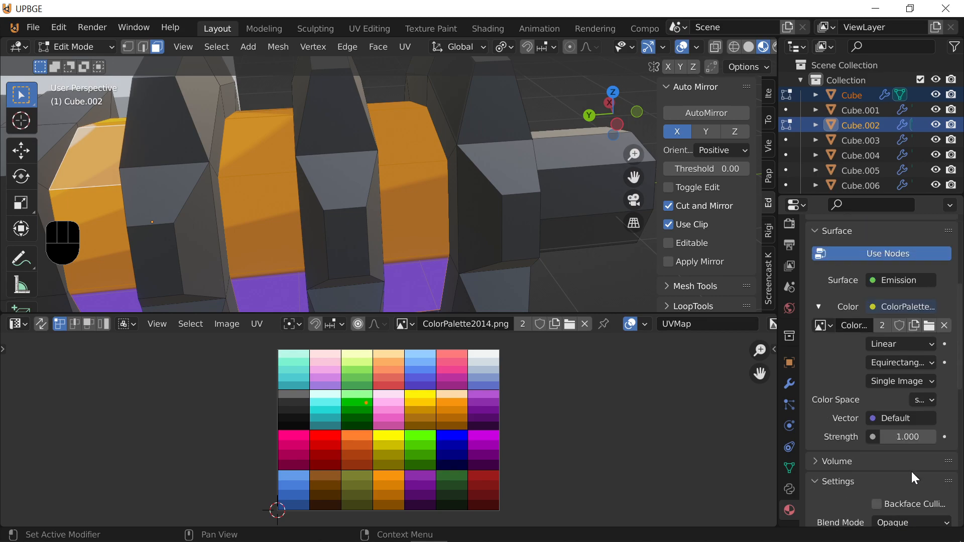
{"action": "scroll", "coordinate": [911, 470], "scroll_direction": "up", "scroll_amount": 5}
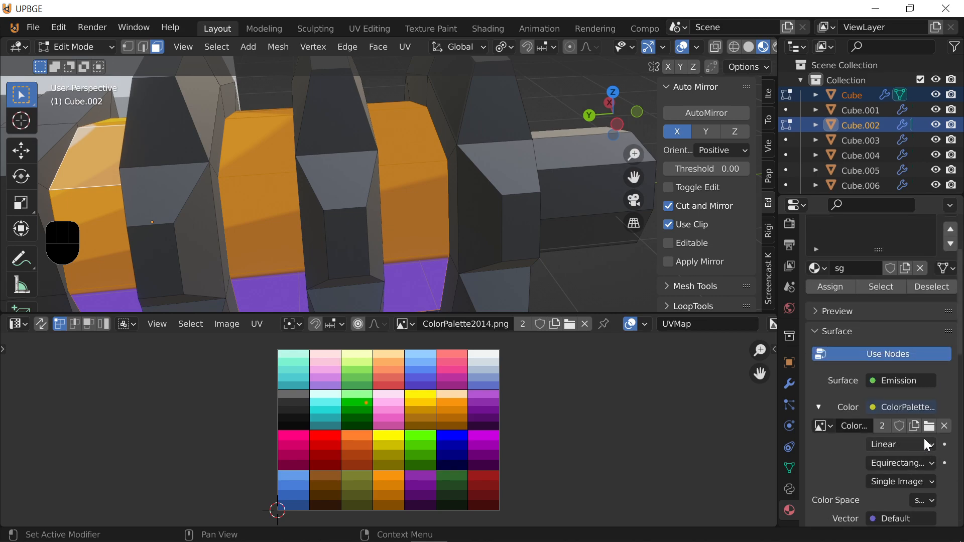
{"action": "left_click", "coordinate": [945, 426]}
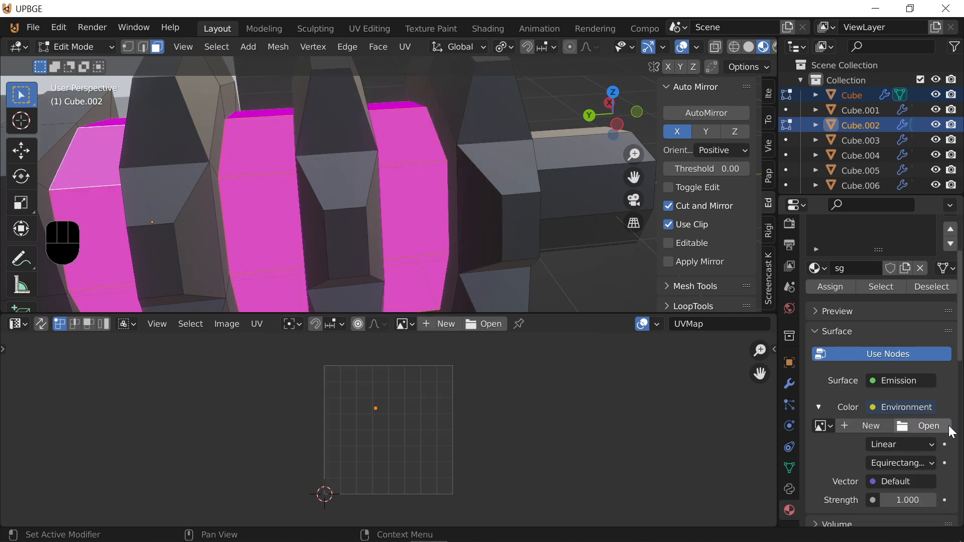
{"action": "left_click", "coordinate": [822, 426]}
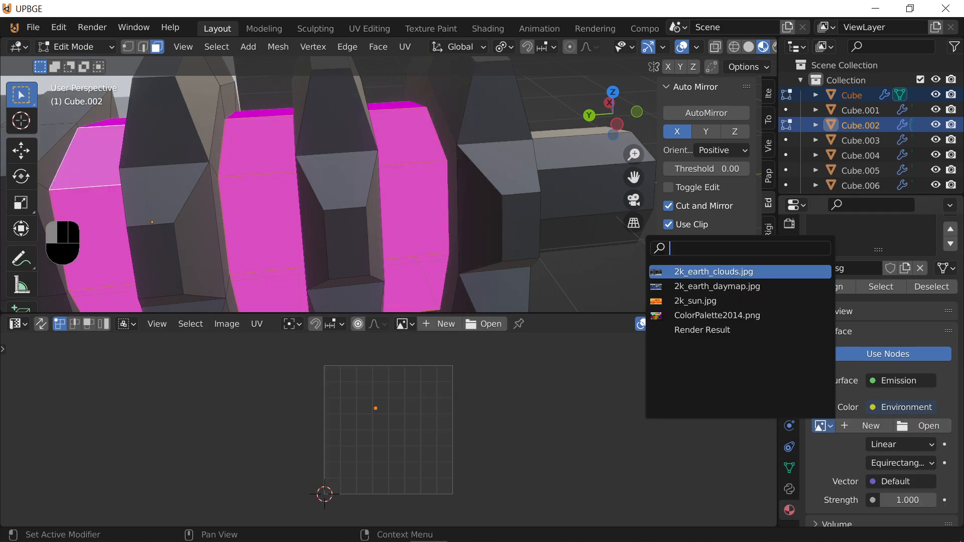
{"action": "left_click", "coordinate": [733, 315]}
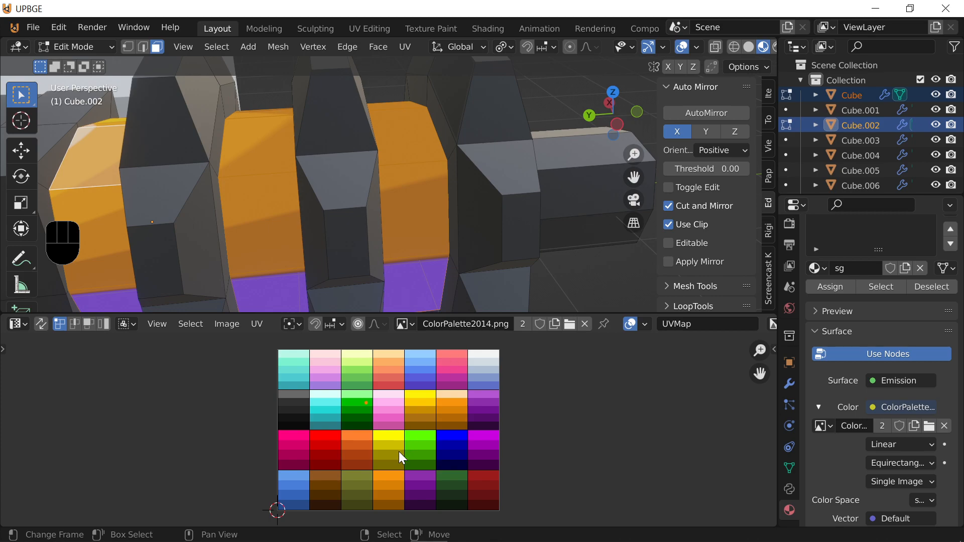
Try rescaling all UVs of the selected shaft loops on the palette
{"action": "scroll", "coordinate": [399, 451], "scroll_direction": "up", "scroll_amount": 5}
{"action": "scroll", "coordinate": [395, 463], "scroll_direction": "down", "scroll_amount": 5}
{"action": "scroll", "coordinate": [390, 464], "scroll_direction": "up", "scroll_amount": 3}
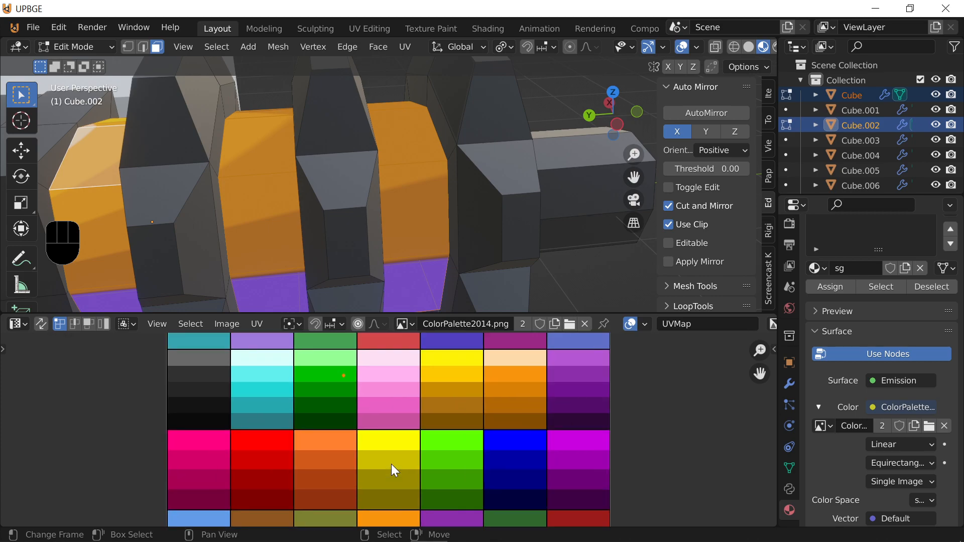
{"action": "key", "text": "a"}
{"action": "key", "text": "a"}
{"action": "key", "text": "s"}
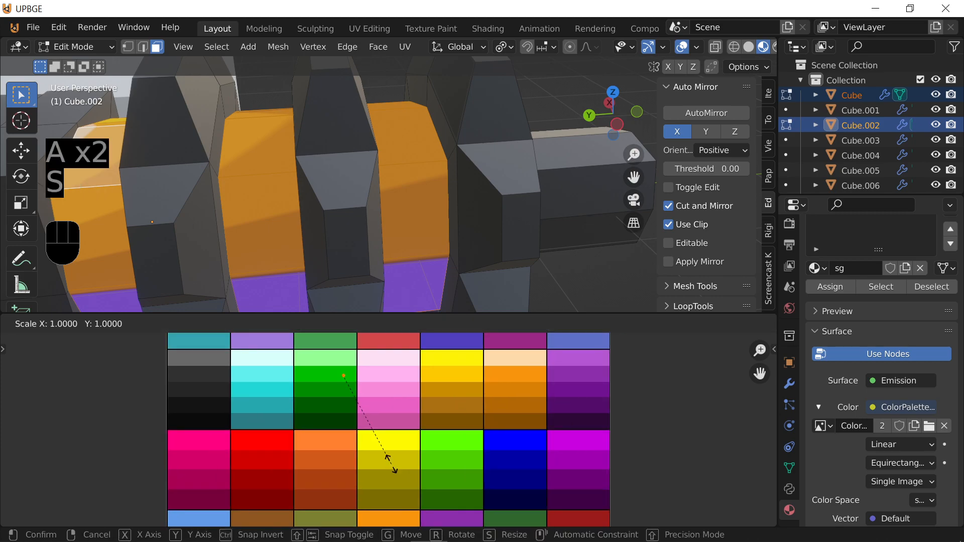
{"action": "left_click", "coordinate": [391, 464]}
{"action": "scroll", "coordinate": [391, 464], "scroll_direction": "down", "scroll_amount": 4}
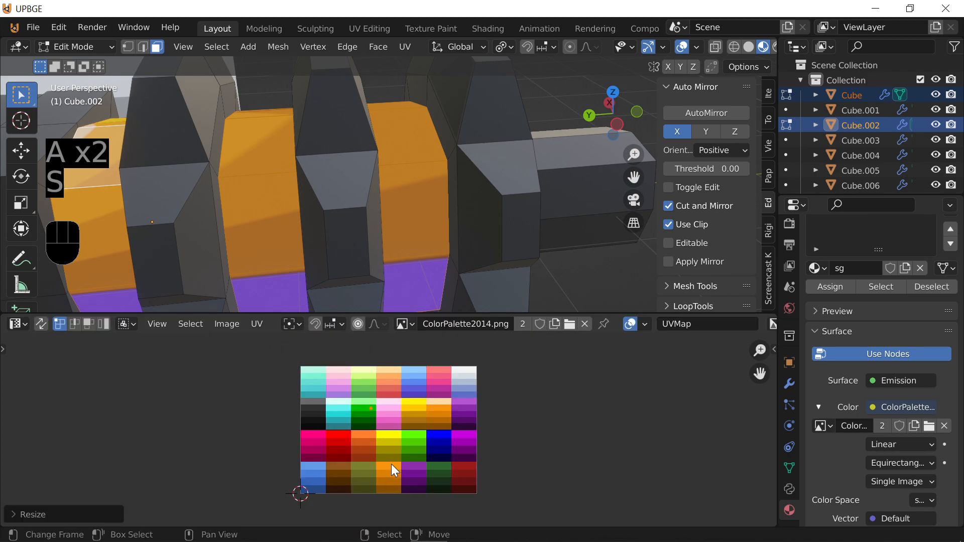
Try moving the selected shaft face loops away from the rings in the 3D view
{"action": "key", "text": "shift+f"}
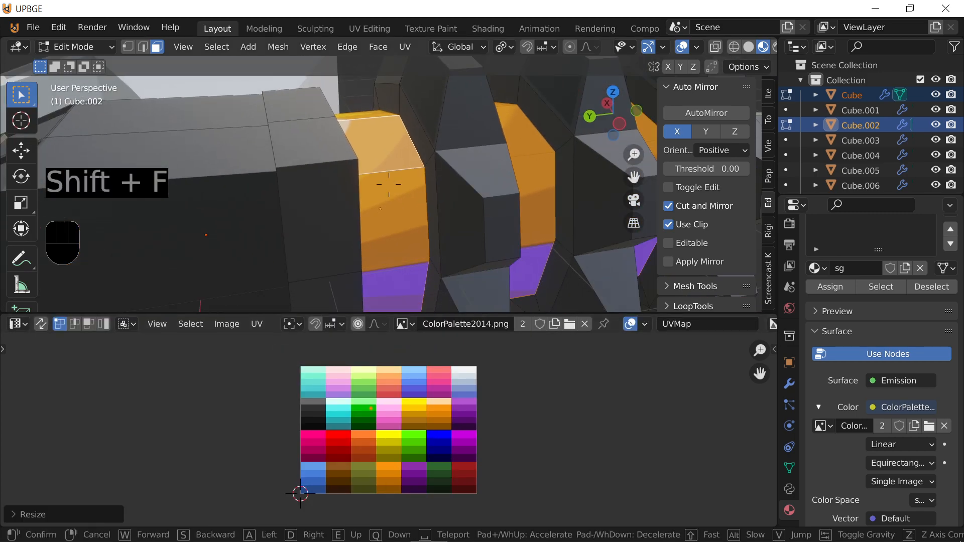
{"action": "key", "text": "s"}
{"action": "key", "text": "e"}
{"action": "left_click", "coordinate": [388, 185]}
{"action": "key", "text": "g"}
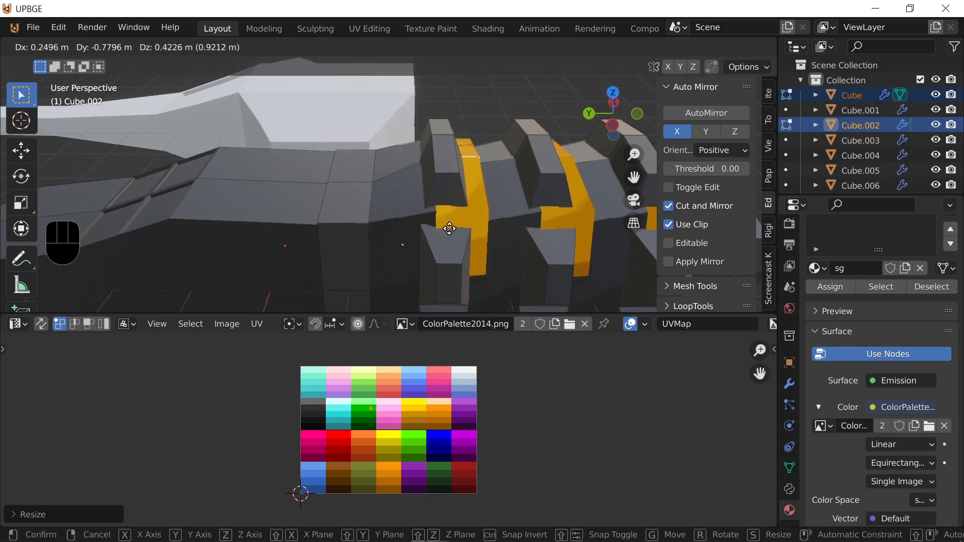
{"action": "left_click", "coordinate": [449, 232]}
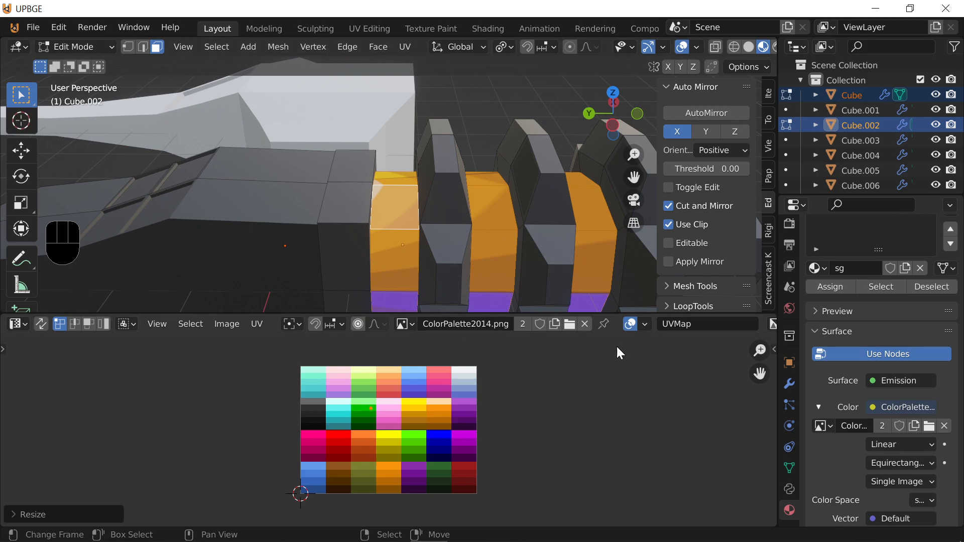
Set the interpolation of sg's palette texture to Closest
{"action": "left_click", "coordinate": [883, 442]}
{"action": "left_click", "coordinate": [878, 408]}
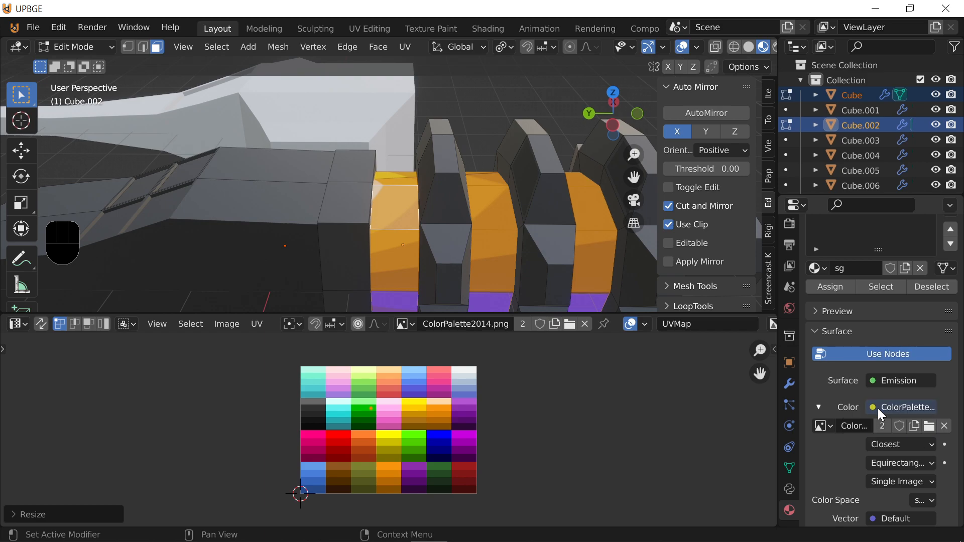
Cancel moving the shaft faces and display sg's node tree in the Shader Editor, focused on the ColorPalette2014.png texture node
{"action": "key", "text": "g"}
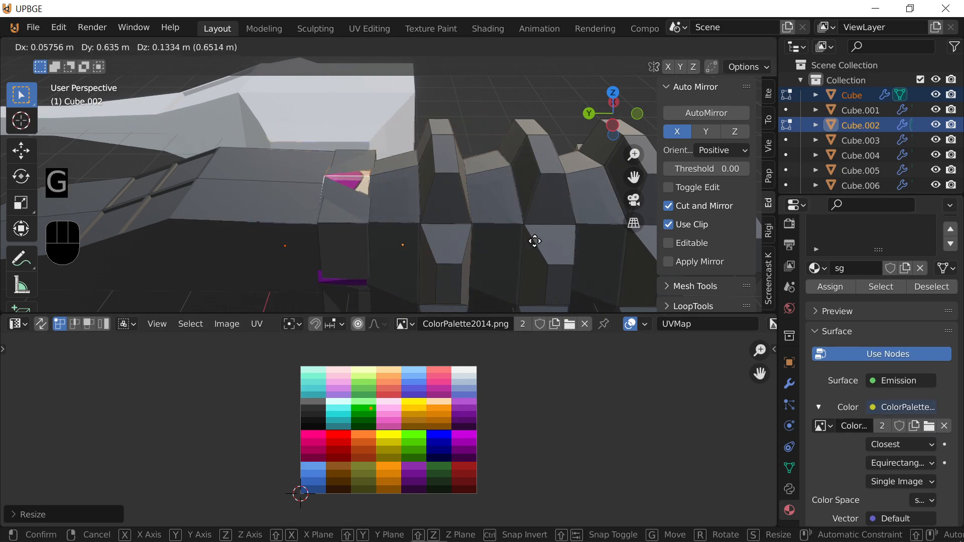
{"action": "key", "text": "Escape"}
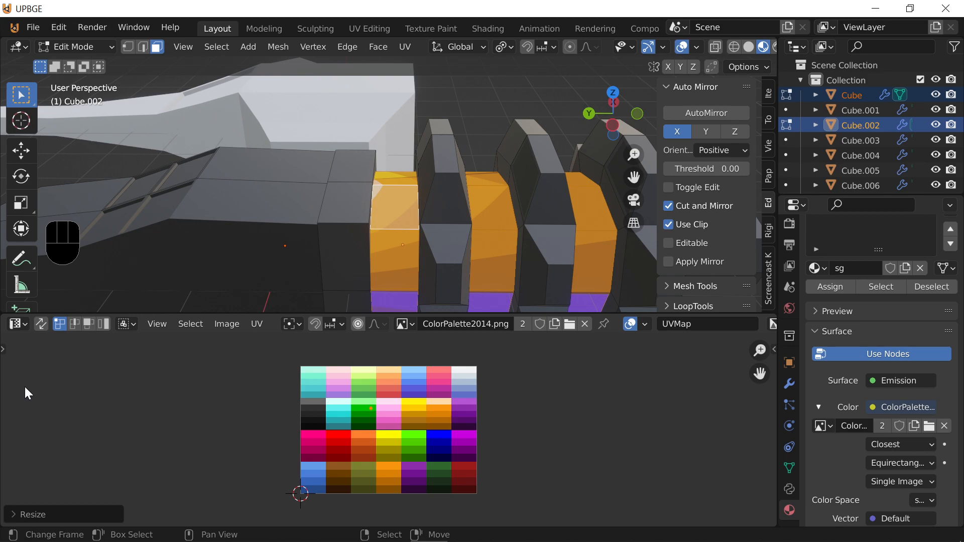
{"action": "left_click", "coordinate": [18, 324]}
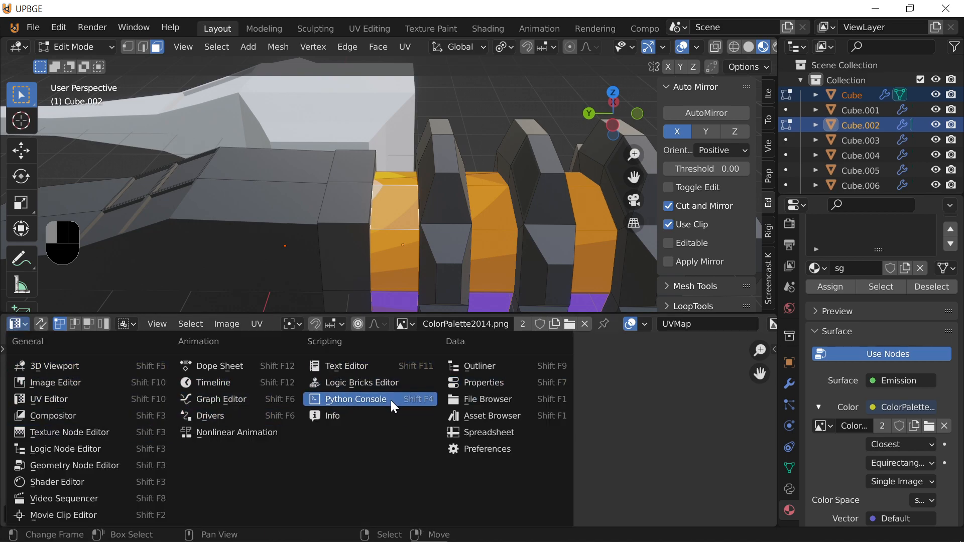
{"action": "left_click", "coordinate": [120, 483]}
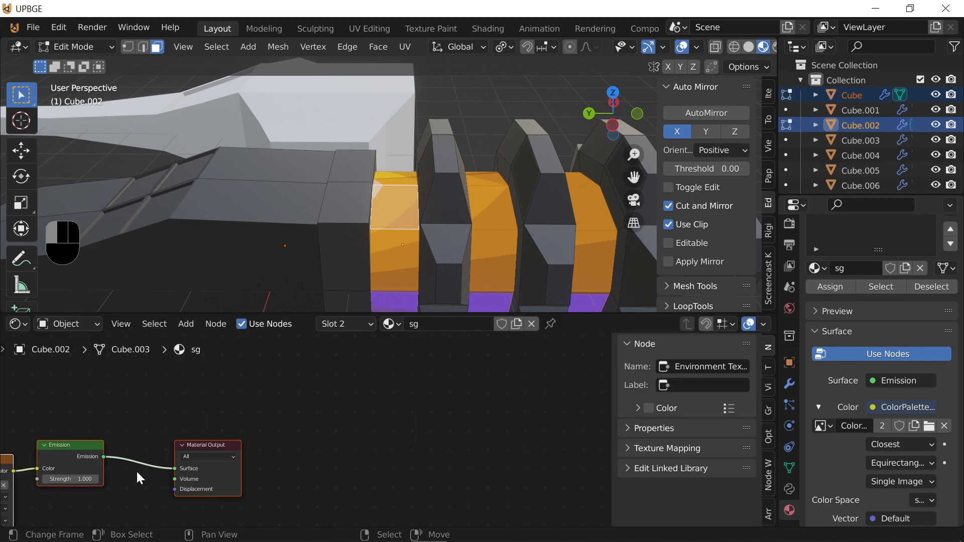
{"action": "middle_click_drag", "start_coordinate": [249, 458], "coordinate": [370, 404], "text": "shift"}
{"action": "scroll", "coordinate": [370, 405], "scroll_direction": "up", "scroll_amount": 2}
{"action": "scroll", "coordinate": [371, 415], "scroll_direction": "up", "scroll_amount": 1}
{"action": "middle_click_drag", "start_coordinate": [257, 453], "coordinate": [463, 428], "text": "shift"}
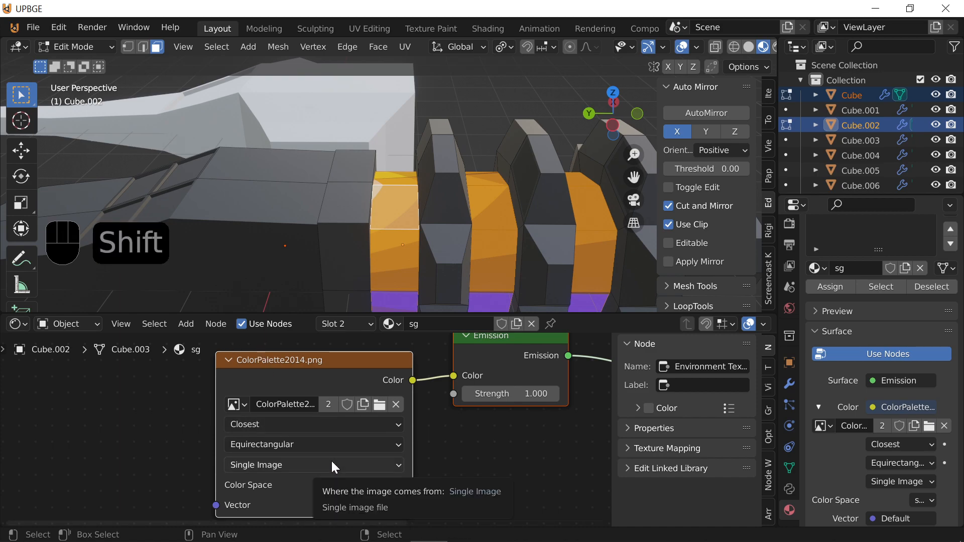
Add texture coordinate and mapping setups to all selected nodes of the sg material at once
{"action": "key", "text": "ctrl+t"}
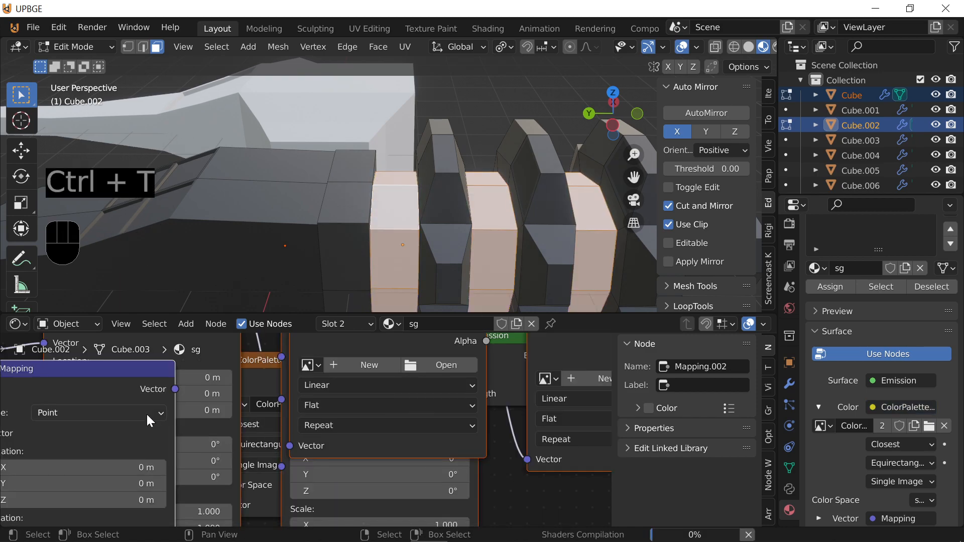
{"action": "key", "text": "g"}
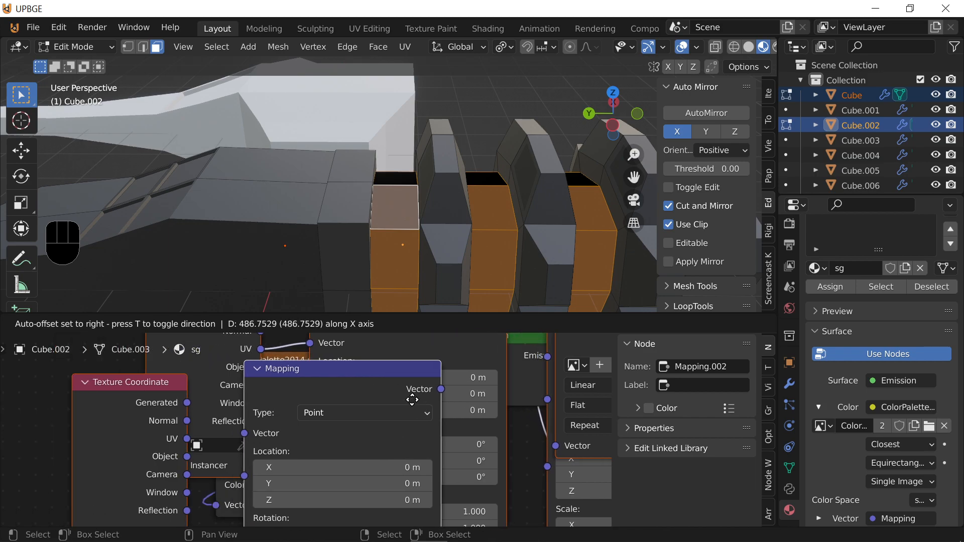
{"action": "left_click", "coordinate": [172, 416]}
{"action": "scroll", "coordinate": [212, 420], "scroll_direction": "down", "scroll_amount": 8}
{"action": "scroll", "coordinate": [213, 425], "scroll_direction": "down", "scroll_amount": 6}
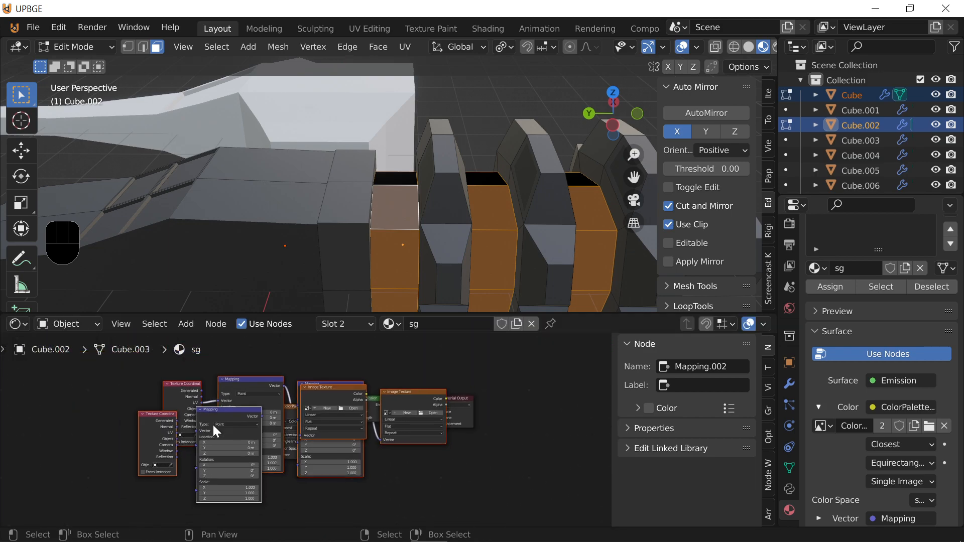
Try to undo the addition of the surplus mapping setups in sg's node tree
{"action": "key", "text": "ctrl+z"}
{"action": "scroll", "coordinate": [213, 425], "scroll_direction": "down", "scroll_amount": 4}
{"action": "scroll", "coordinate": [213, 425], "scroll_direction": "up", "scroll_amount": 5}
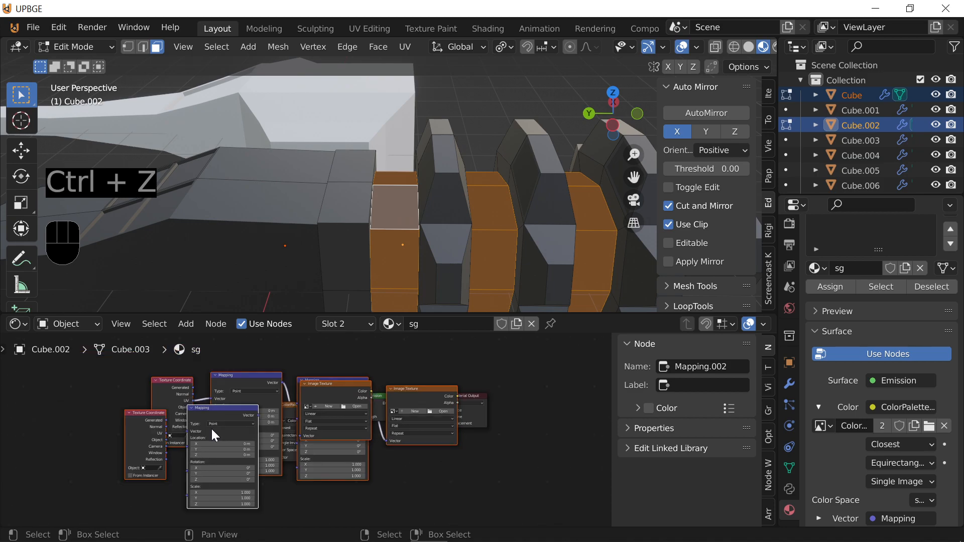
{"action": "scroll", "coordinate": [212, 429], "scroll_direction": "down", "scroll_amount": 4}
{"action": "key", "text": "ctrl+z"}
{"action": "scroll", "coordinate": [212, 429], "scroll_direction": "up", "scroll_amount": 5}
{"action": "scroll", "coordinate": [212, 431], "scroll_direction": "up", "scroll_amount": 1}
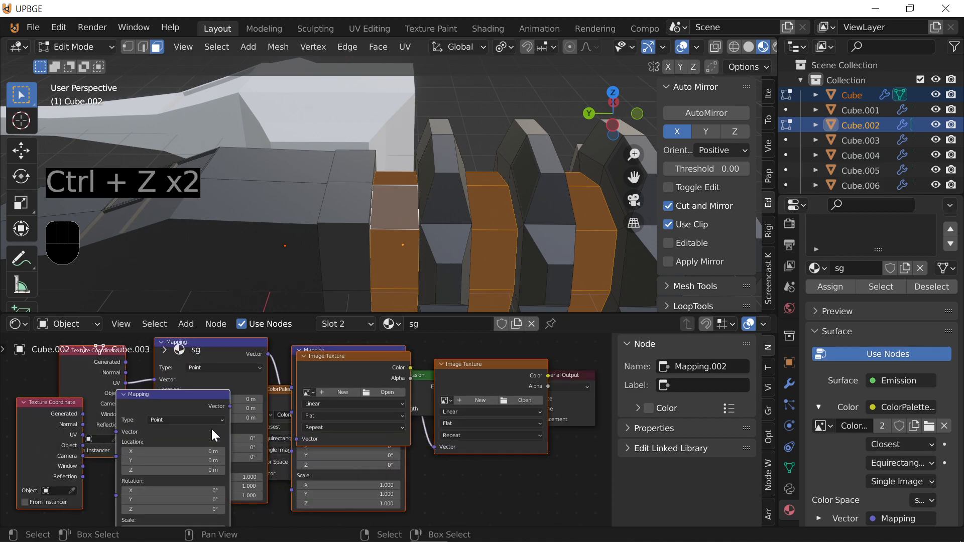
{"action": "key", "text": "ctrl+z"}
{"action": "key", "text": "ctrl+z"}
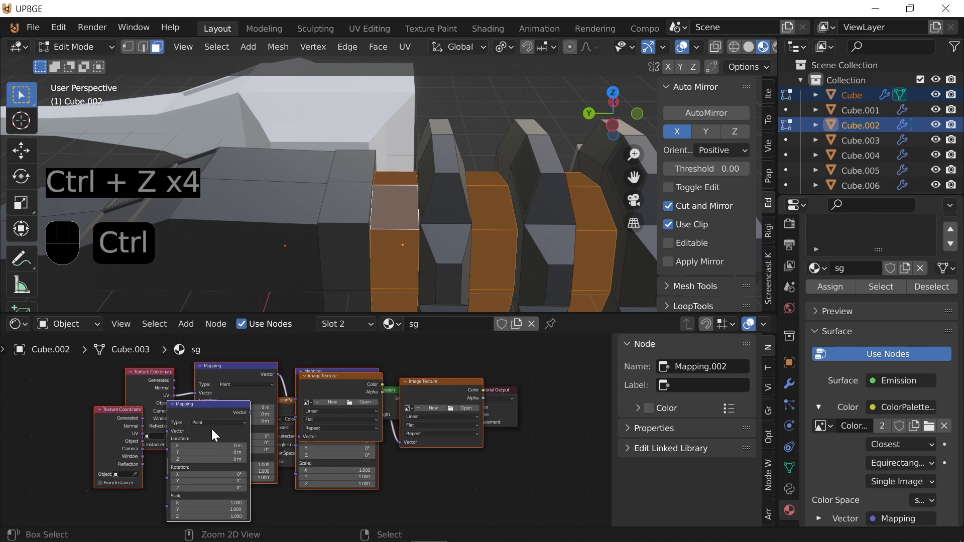
Delete the surplus front Mapping node and two Texture Coordinate nodes from sg's node tree
{"action": "key", "text": "g"}
{"action": "left_click", "coordinate": [73, 427]}
{"action": "key", "text": "x"}
{"action": "left_click", "coordinate": [204, 420]}
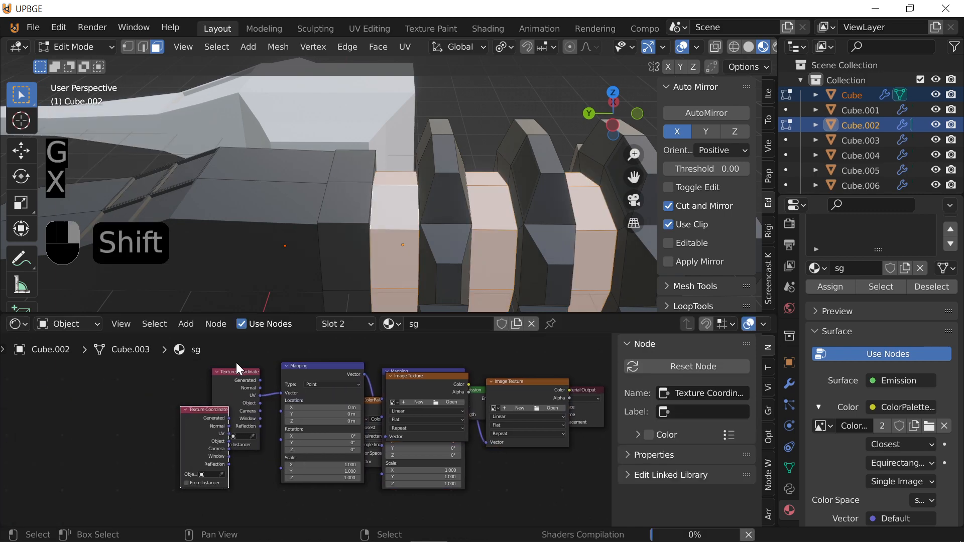
{"action": "left_click", "coordinate": [232, 380], "text": "shift"}
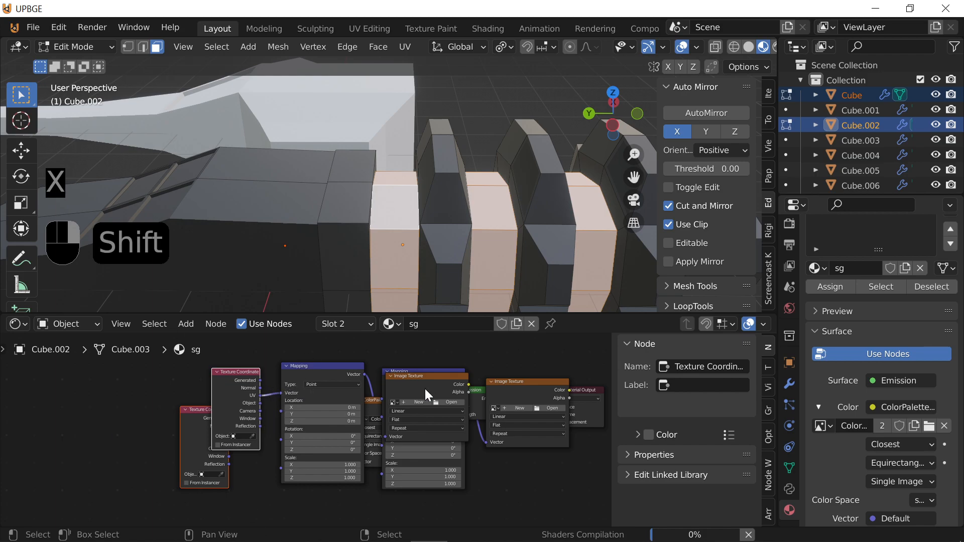
{"action": "key", "text": "x"}
{"action": "scroll", "coordinate": [420, 399], "scroll_direction": "up", "scroll_amount": 1}
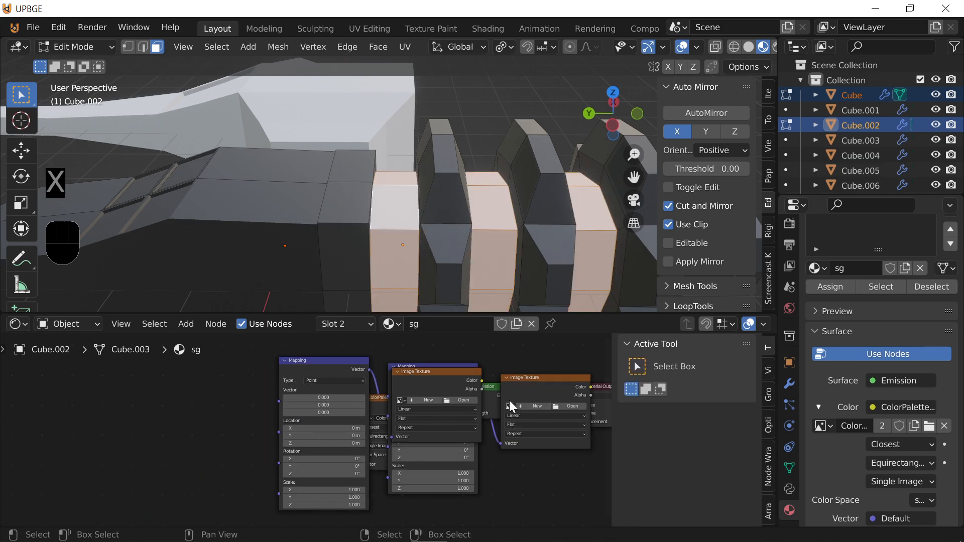
Delete the remaining Texture Coordinate node and the Mapping.001 node from sg's node tree
{"action": "left_click", "coordinate": [327, 372]}
{"action": "key", "text": "g"}
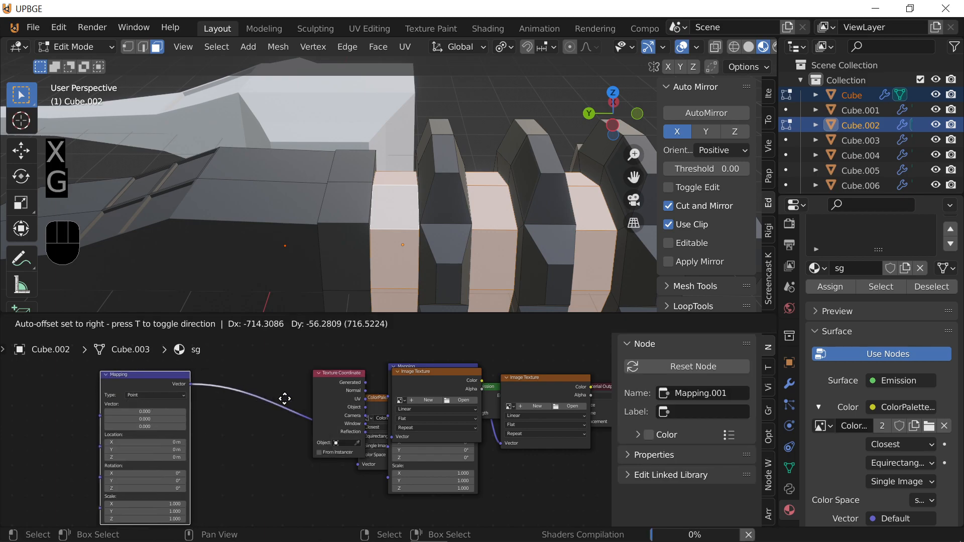
{"action": "key", "text": "Escape"}
{"action": "left_click", "coordinate": [329, 399]}
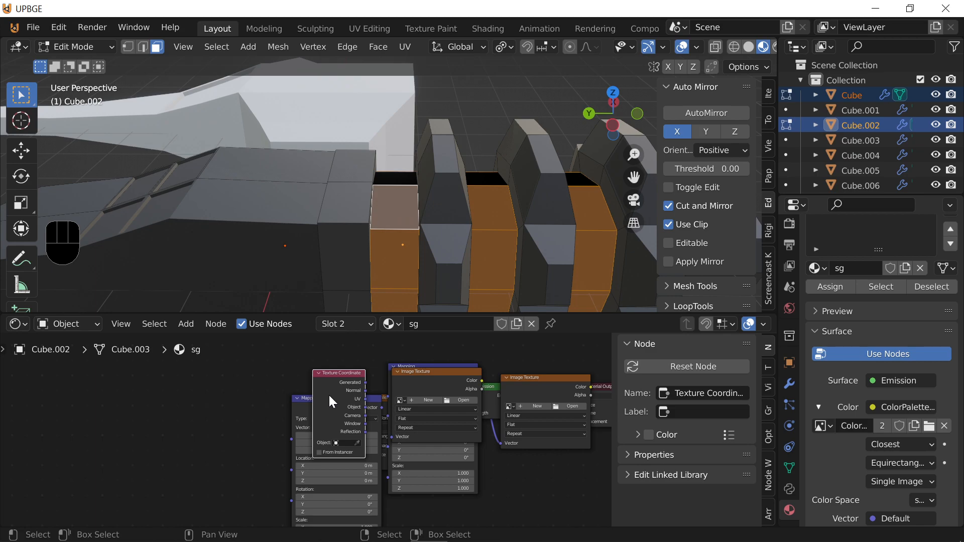
{"action": "left_click", "coordinate": [299, 431], "text": "shift"}
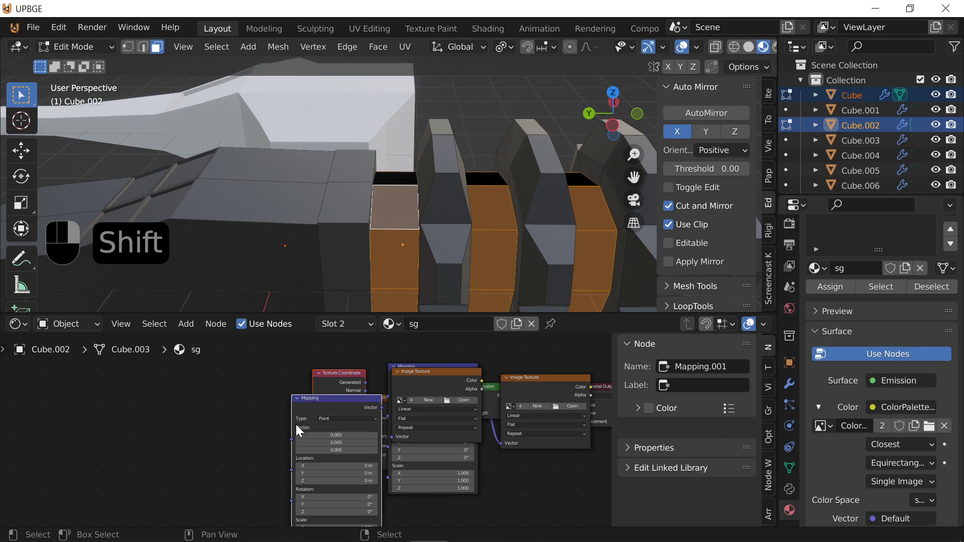
{"action": "key", "text": "g"}
{"action": "left_click", "coordinate": [110, 411]}
{"action": "key", "text": "x"}
{"action": "right_click", "coordinate": [425, 414]}
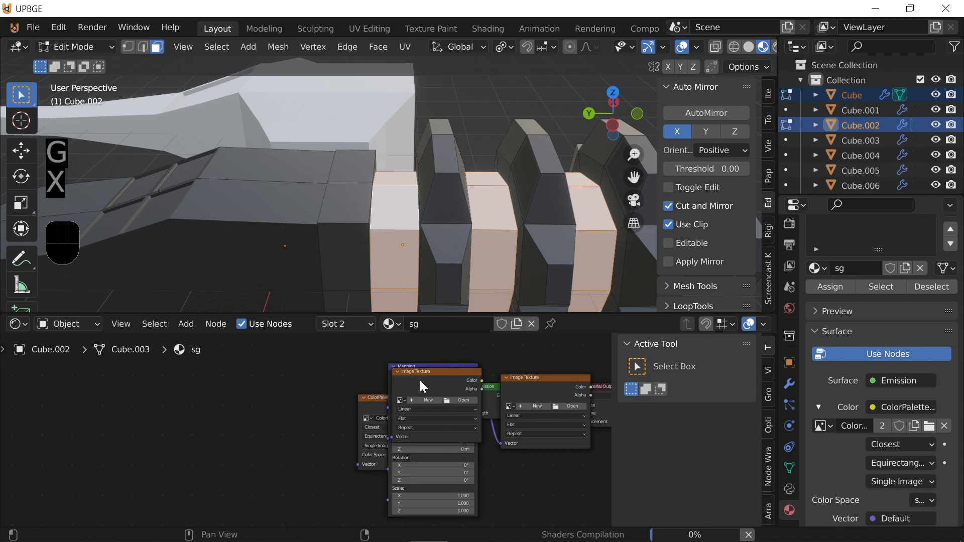
Delete both empty Image Texture nodes and the last Mapping node, leaving the palette texture, Emission and Material Output
{"action": "left_click", "coordinate": [456, 432]}
{"action": "key", "text": "g"}
{"action": "left_click", "coordinate": [219, 384]}
{"action": "key", "text": "x"}
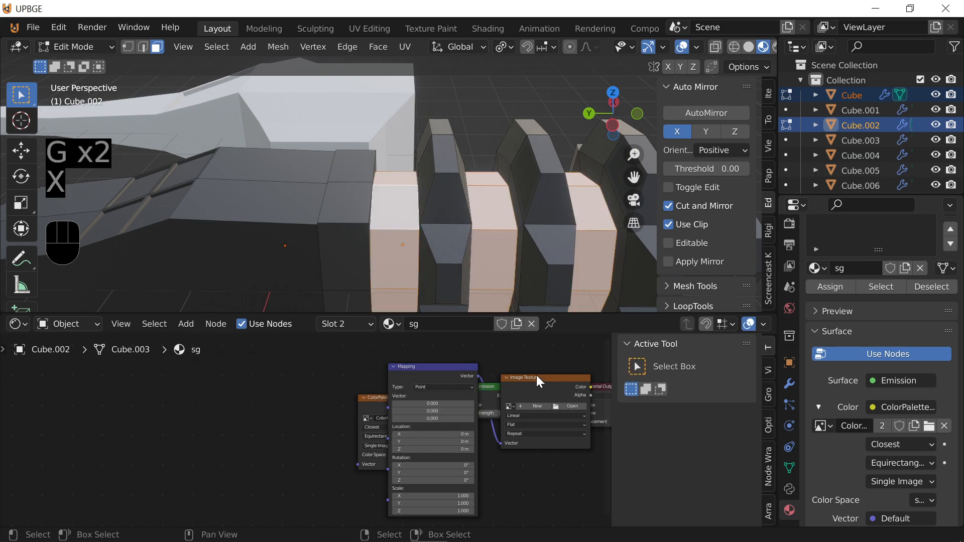
{"action": "left_click", "coordinate": [528, 395]}
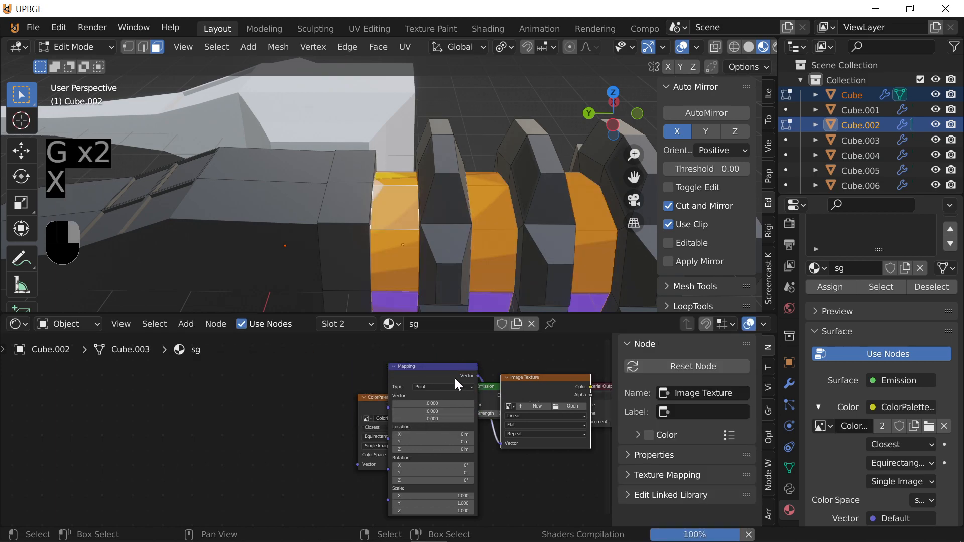
{"action": "right_click", "coordinate": [441, 389]}
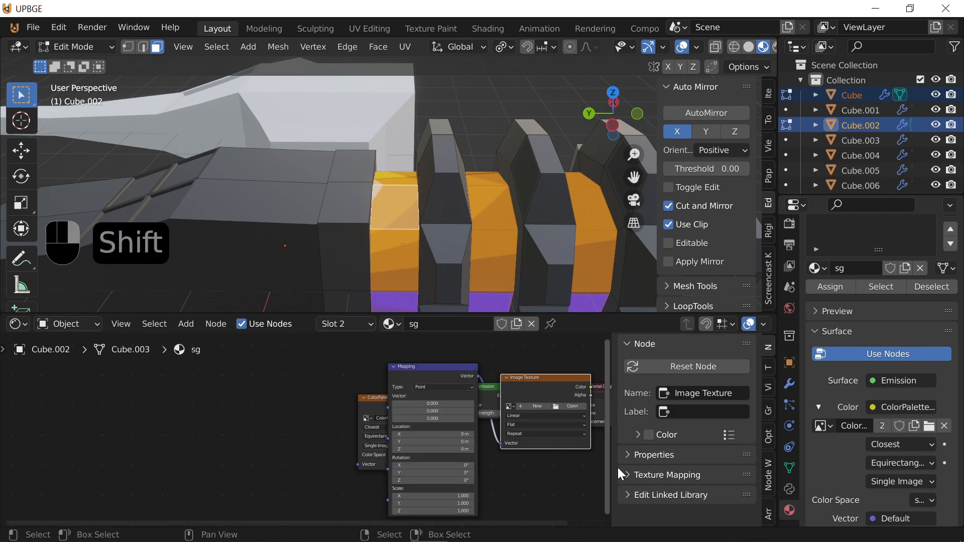
{"action": "left_click", "coordinate": [427, 373], "text": "shift"}
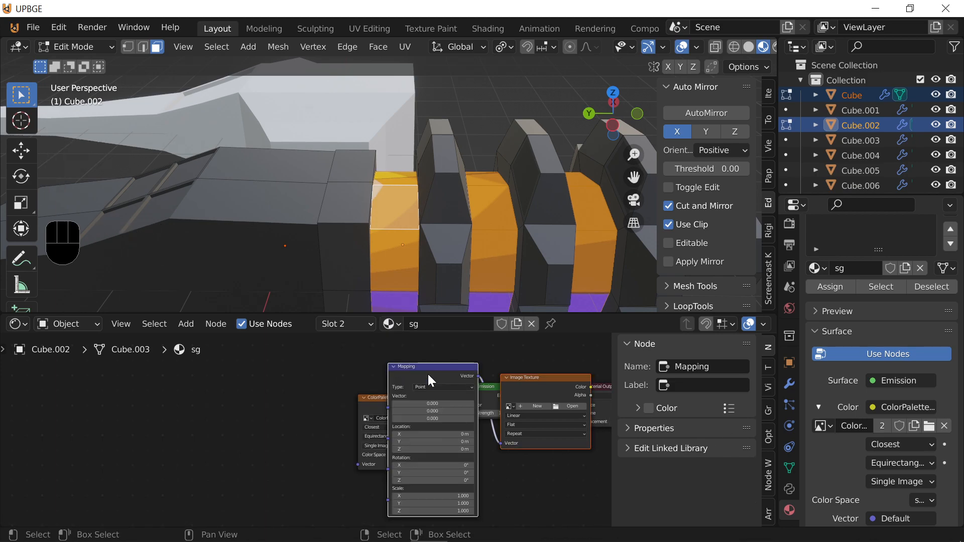
{"action": "key", "text": "g"}
{"action": "left_click", "coordinate": [165, 377]}
{"action": "key", "text": "x"}
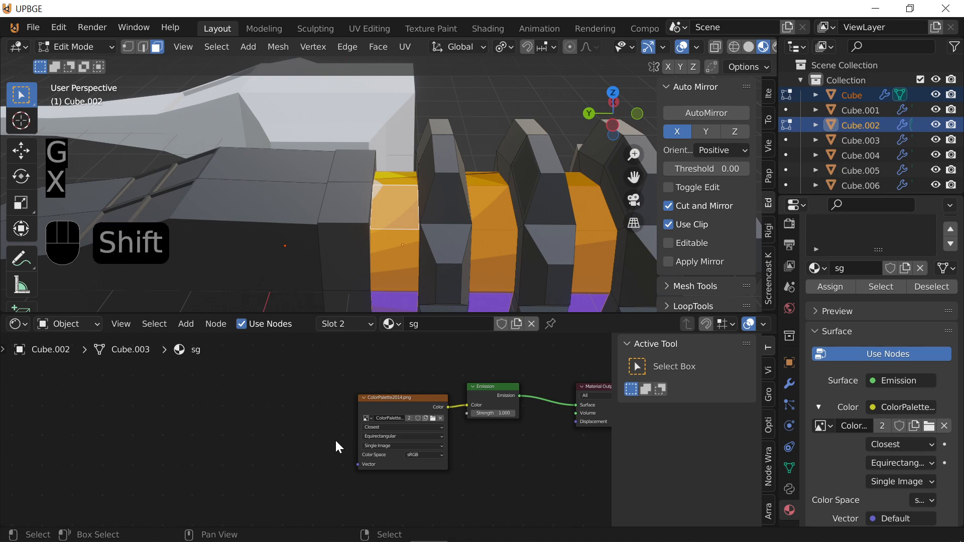
Add Texture Coordinate and Mapping nodes to the ColorPalette2014.png texture alone and connect the UV output to the Mapping vector
{"action": "left_click", "coordinate": [408, 403]}
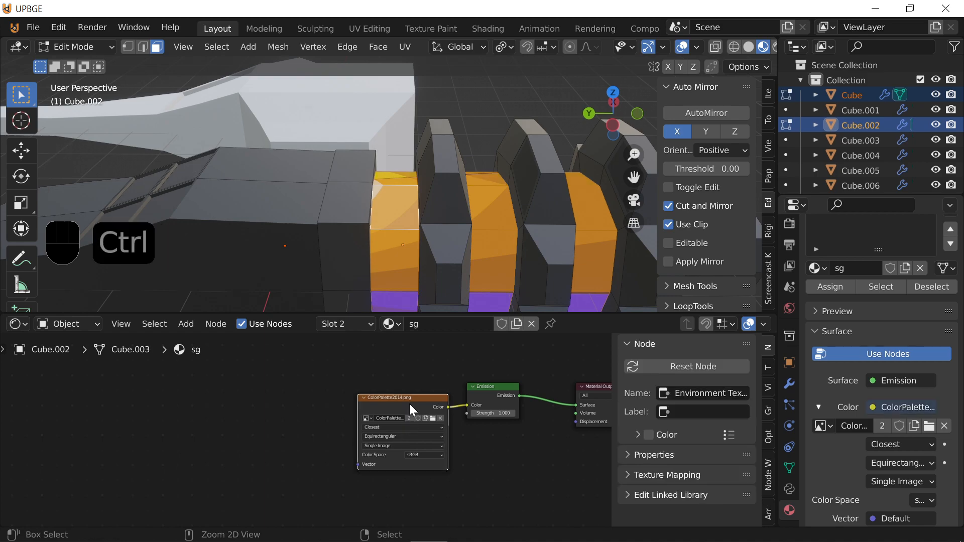
{"action": "key", "text": "ctrl+t"}
{"action": "scroll", "coordinate": [327, 471], "scroll_direction": "up", "scroll_amount": 2}
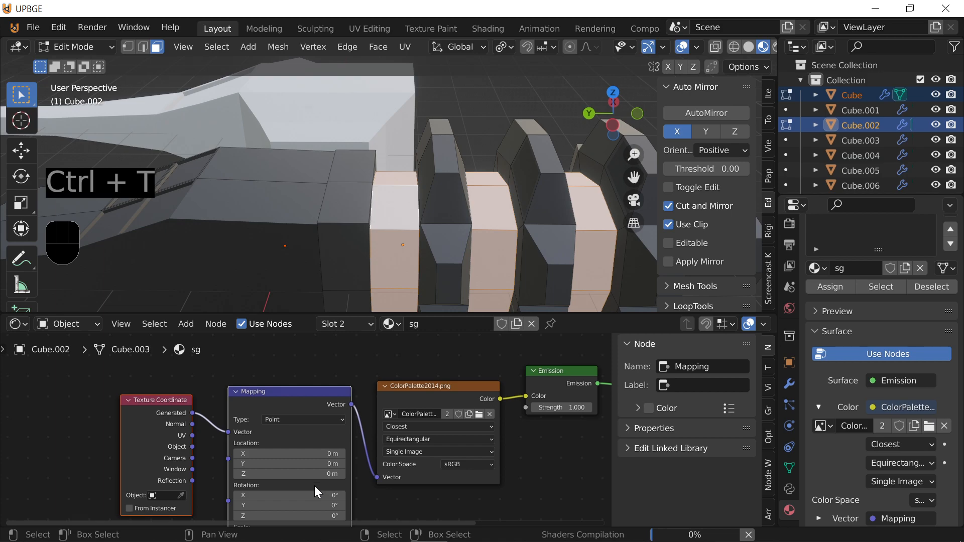
{"action": "scroll", "coordinate": [314, 486], "scroll_direction": "up", "scroll_amount": 2}
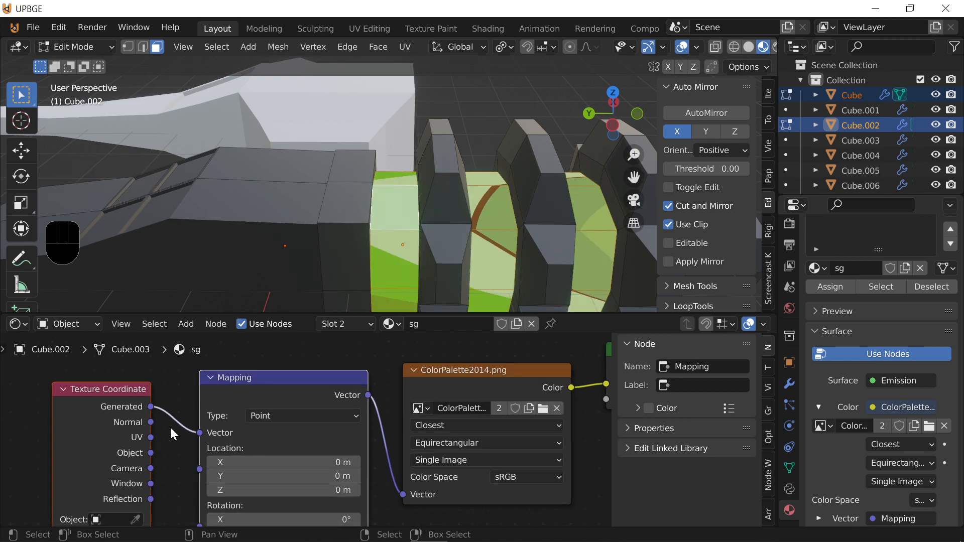
{"action": "left_click_drag", "start_coordinate": [150, 437], "coordinate": [199, 433]}
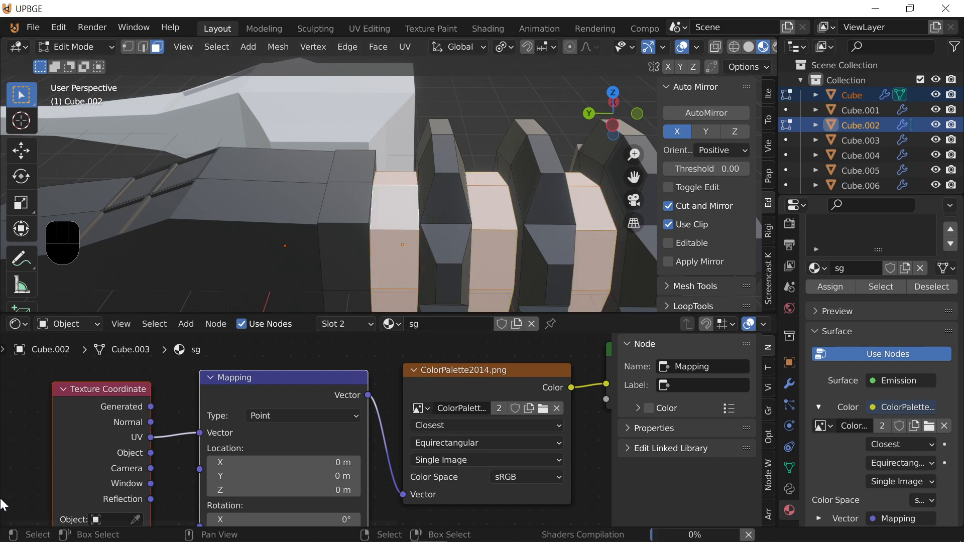
Return to the UV Editor and try moving all UVs of the selected shaft loops across the palette
{"action": "left_click", "coordinate": [14, 324]}
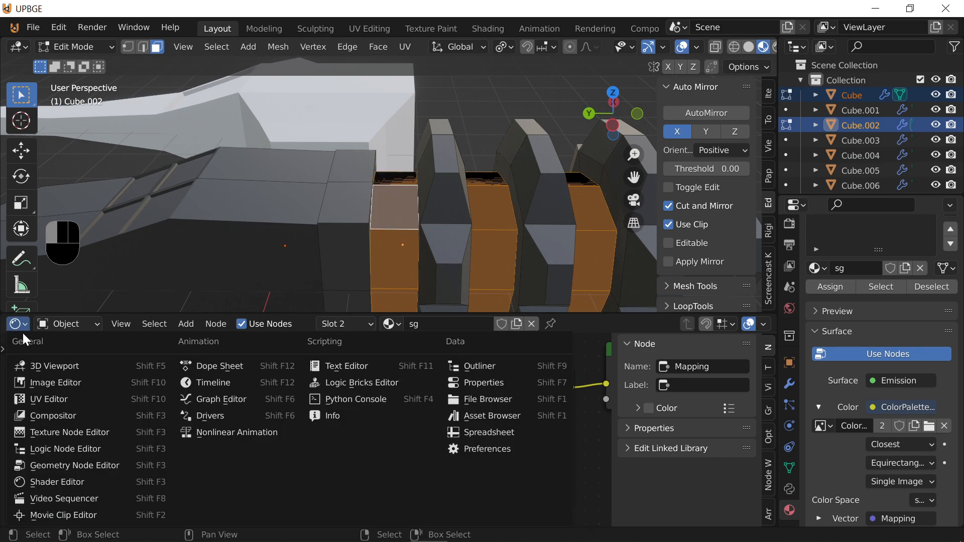
{"action": "left_click", "coordinate": [60, 402]}
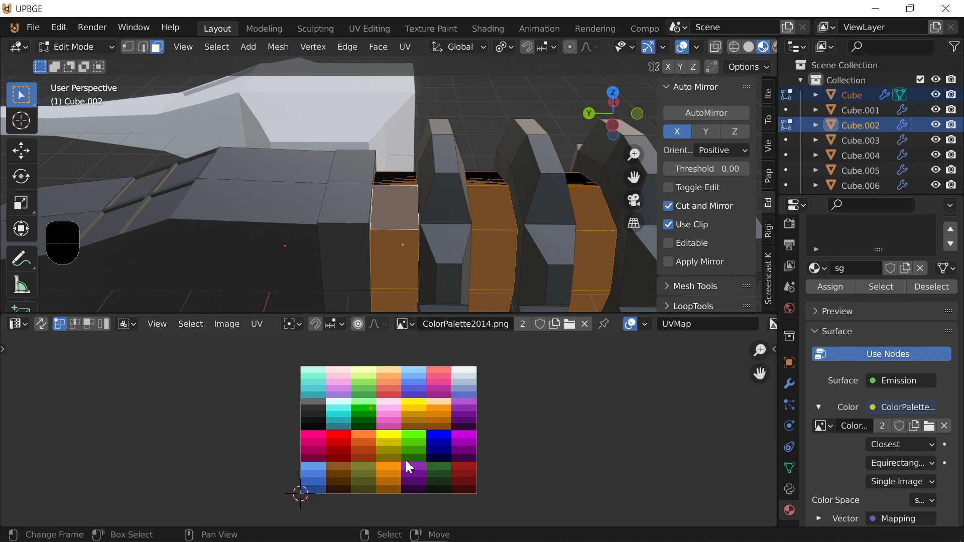
{"action": "key", "text": "a"}
{"action": "key", "text": "a"}
{"action": "key", "text": "g"}
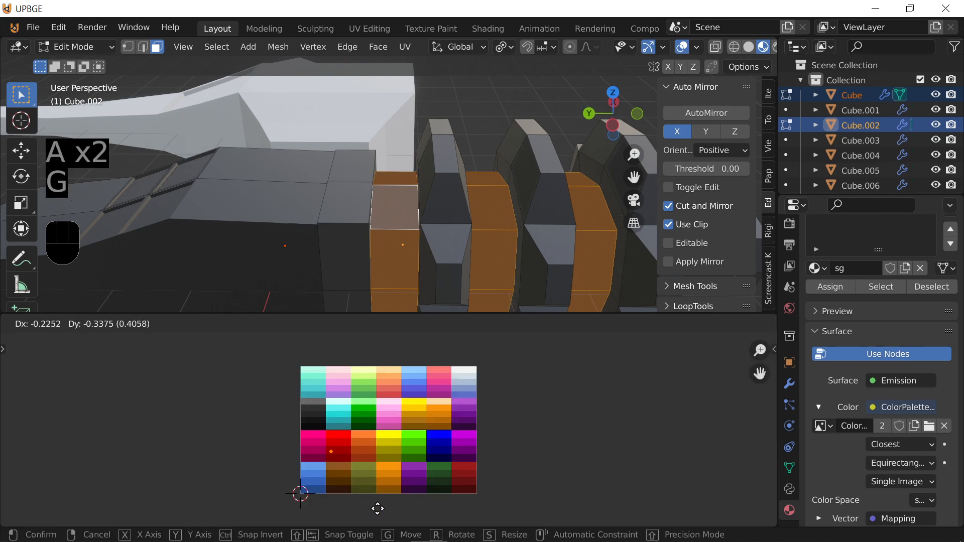
{"action": "left_click", "coordinate": [413, 466]}
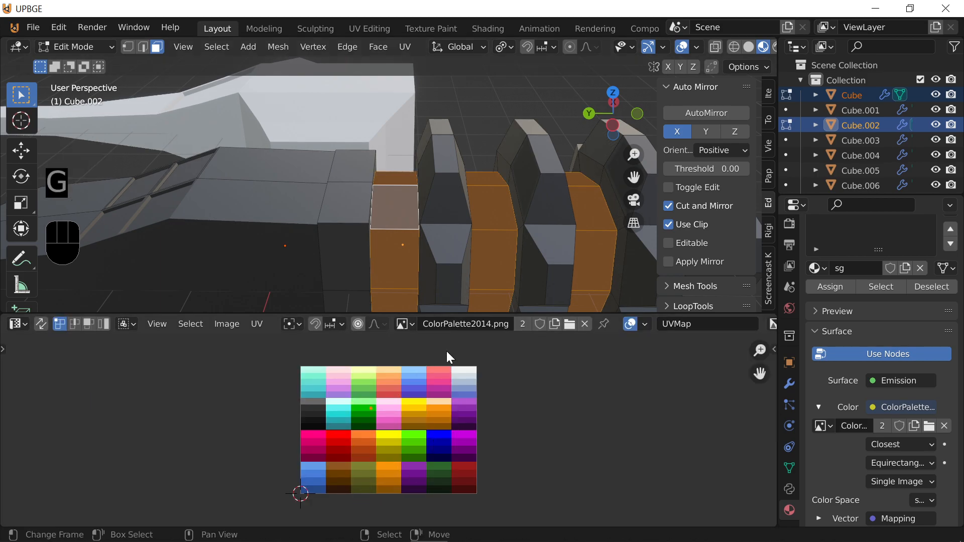
Move the shaft loops' UVs onto the palette's bright yellow swatch and return to Object Mode
{"action": "scroll", "coordinate": [443, 405], "scroll_direction": "up", "scroll_amount": 4}
{"action": "key", "text": "g"}
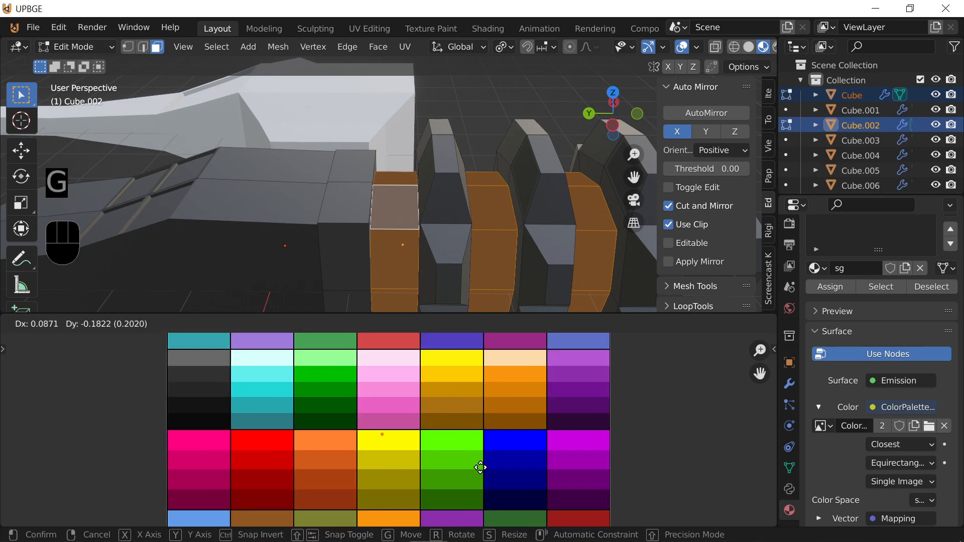
{"action": "left_click", "coordinate": [482, 475]}
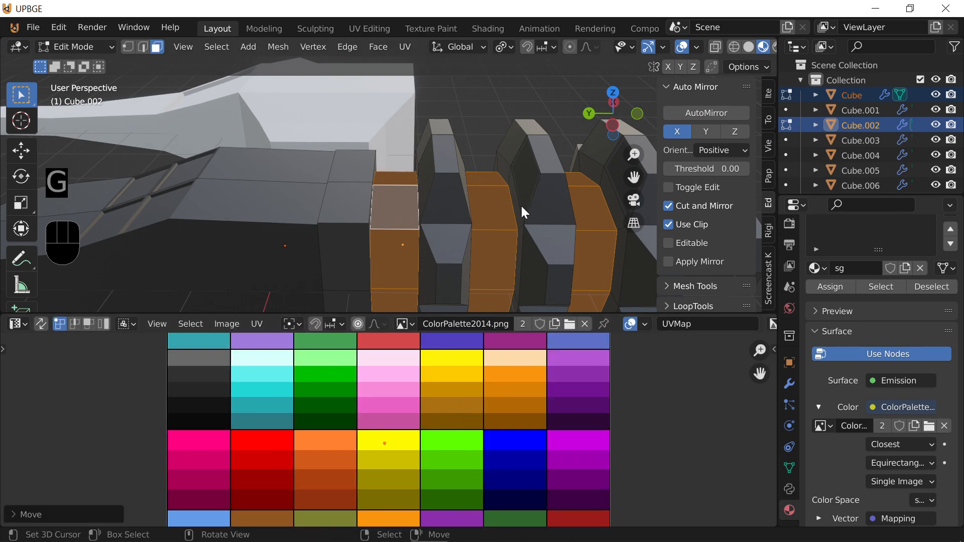
{"action": "key", "text": "Tab"}
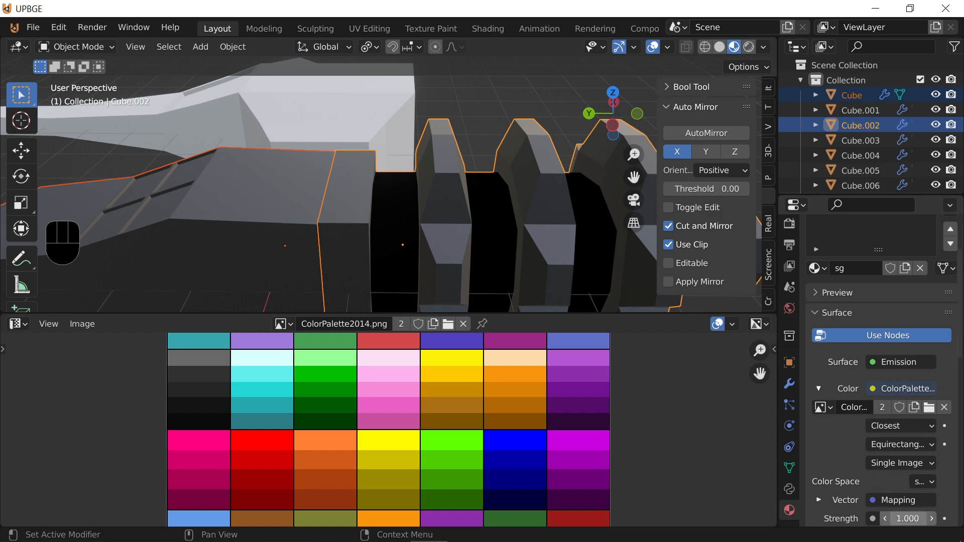
{"action": "scroll", "coordinate": [897, 429], "scroll_direction": "down", "scroll_amount": 2}
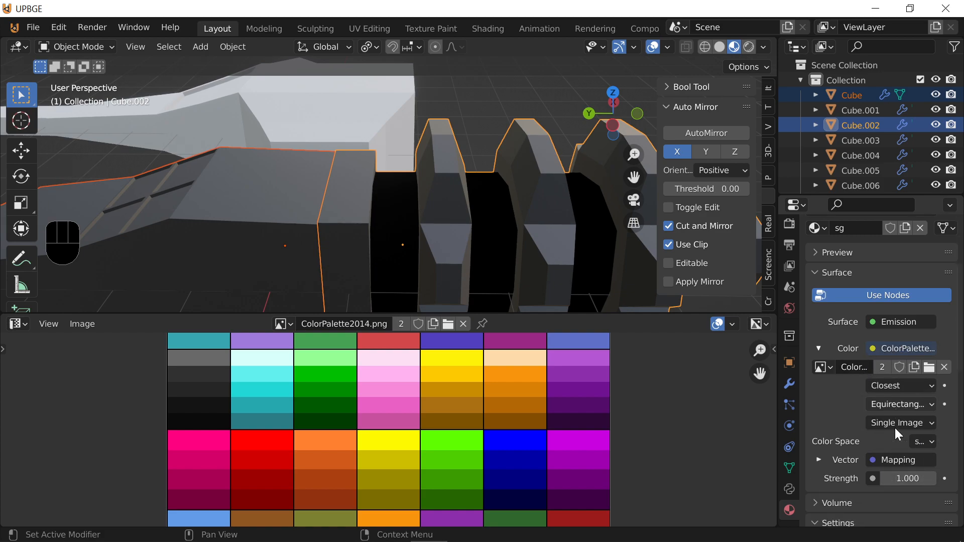
Review the sg material's settings and unwrap the selected shaft loop faces over the palette
{"action": "scroll", "coordinate": [894, 426], "scroll_direction": "down", "scroll_amount": 8}
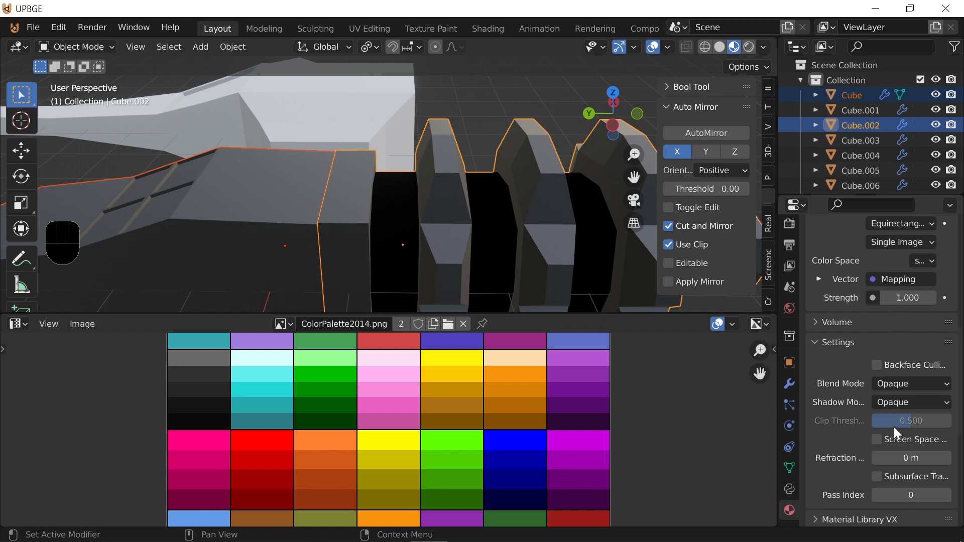
{"action": "scroll", "coordinate": [897, 398], "scroll_direction": "up", "scroll_amount": 10}
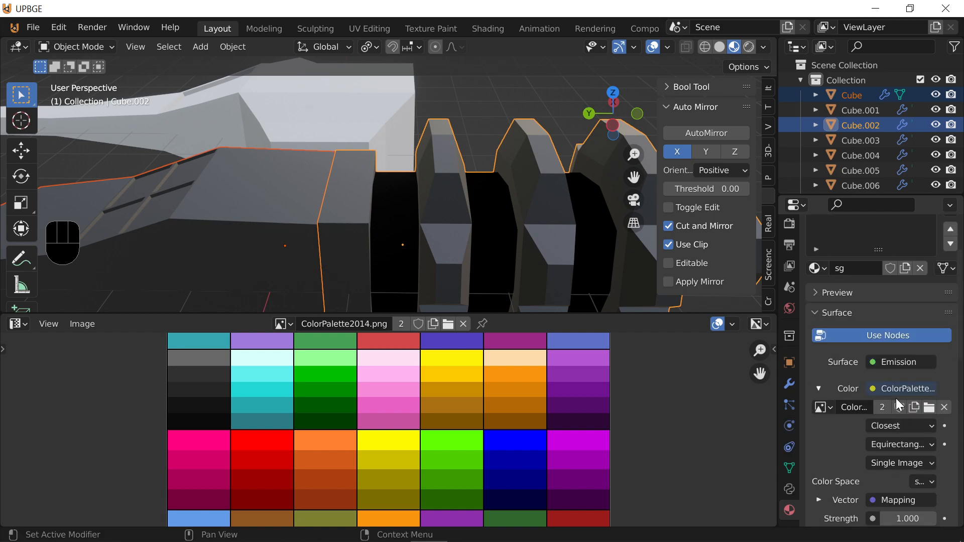
{"action": "scroll", "coordinate": [896, 399], "scroll_direction": "up", "scroll_amount": 3}
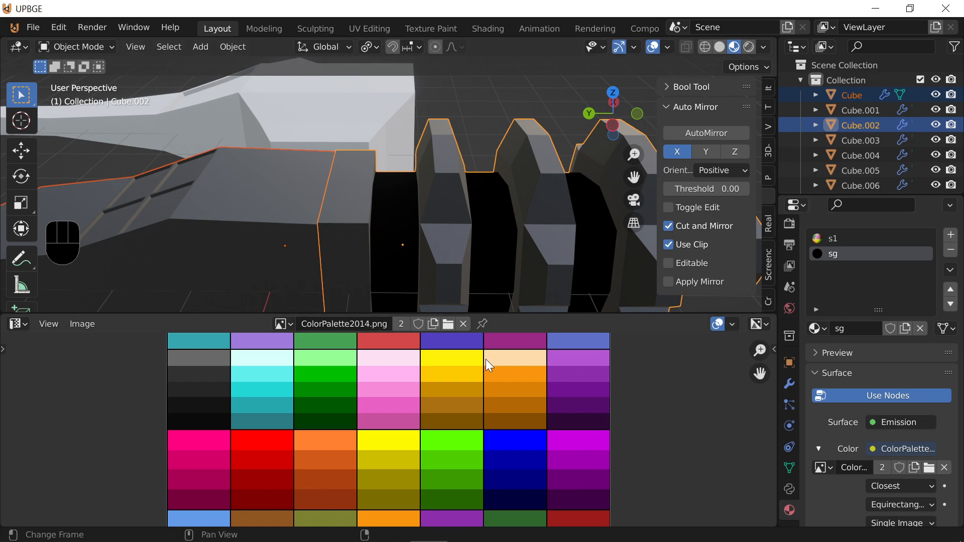
{"action": "key", "text": "Tab"}
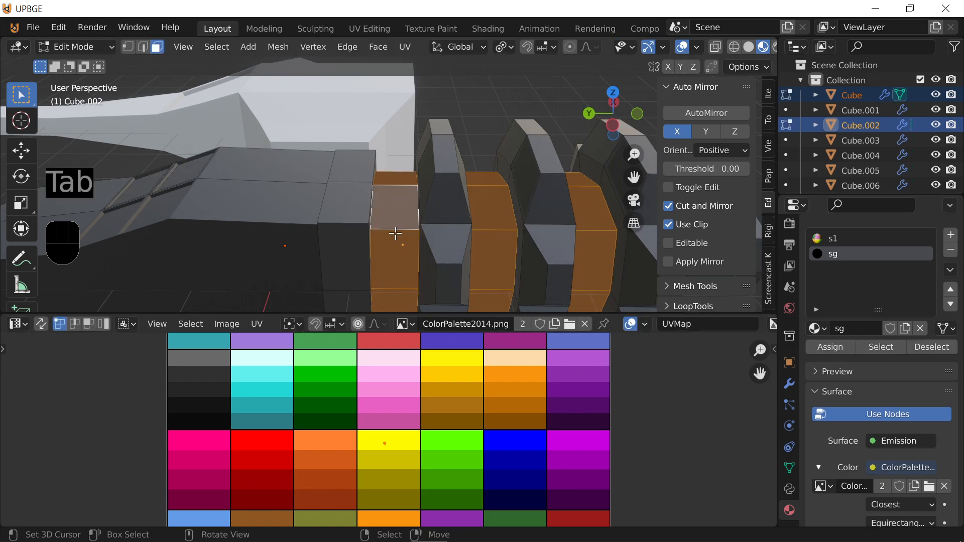
{"action": "key", "text": "u"}
{"action": "left_click", "coordinate": [396, 234]}
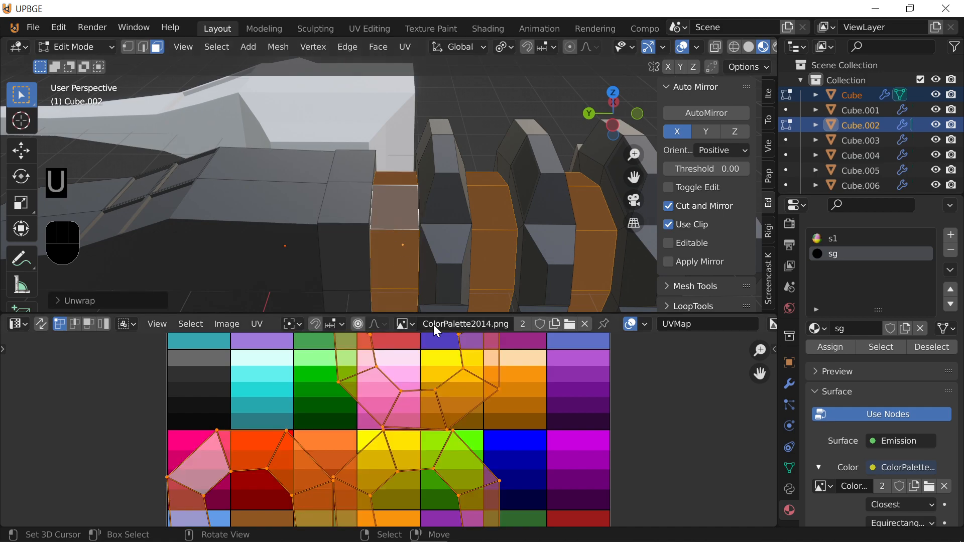
Examine the sg material's surface, blend and other settings for the cause of the black shaft loops
{"action": "key", "text": "Tab"}
{"action": "key", "text": "Tab"}
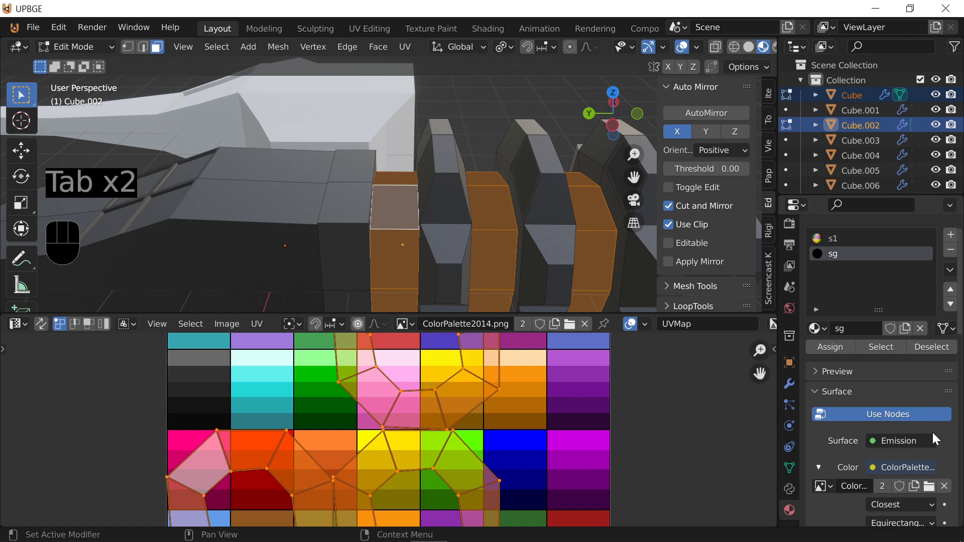
{"action": "scroll", "coordinate": [936, 452], "scroll_direction": "down", "scroll_amount": 5}
{"action": "scroll", "coordinate": [938, 464], "scroll_direction": "down", "scroll_amount": 9}
{"action": "scroll", "coordinate": [938, 471], "scroll_direction": "down", "scroll_amount": 8}
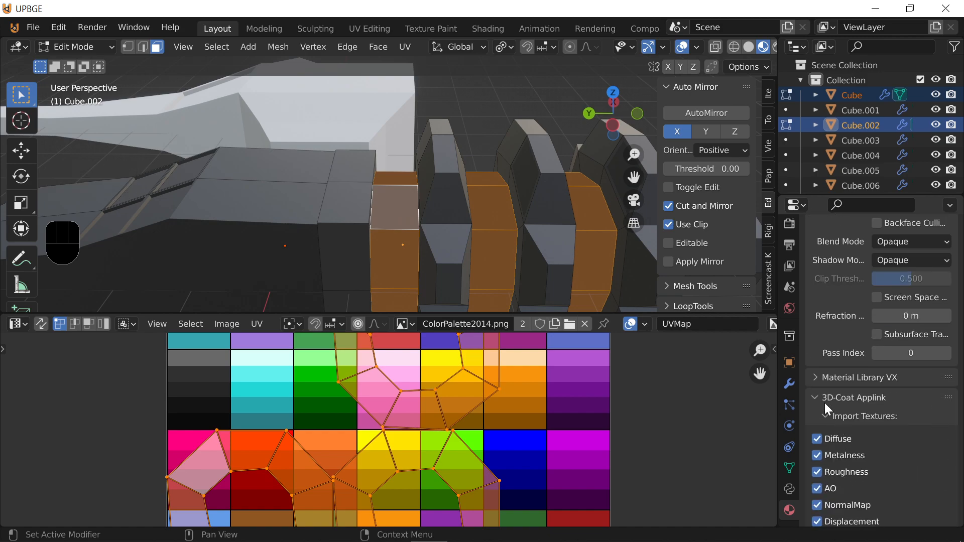
{"action": "scroll", "coordinate": [824, 403], "scroll_direction": "down", "scroll_amount": 5}
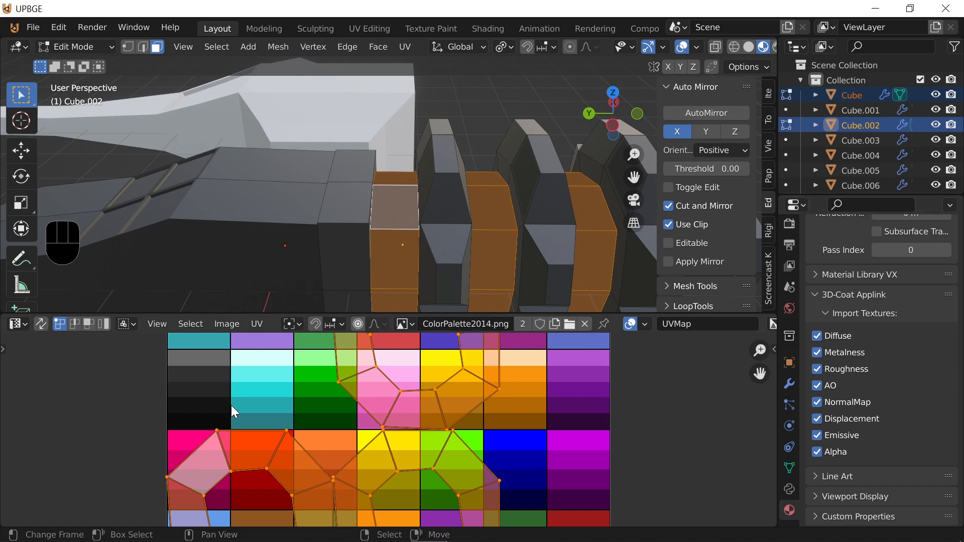
{"action": "key", "text": "Tab"}
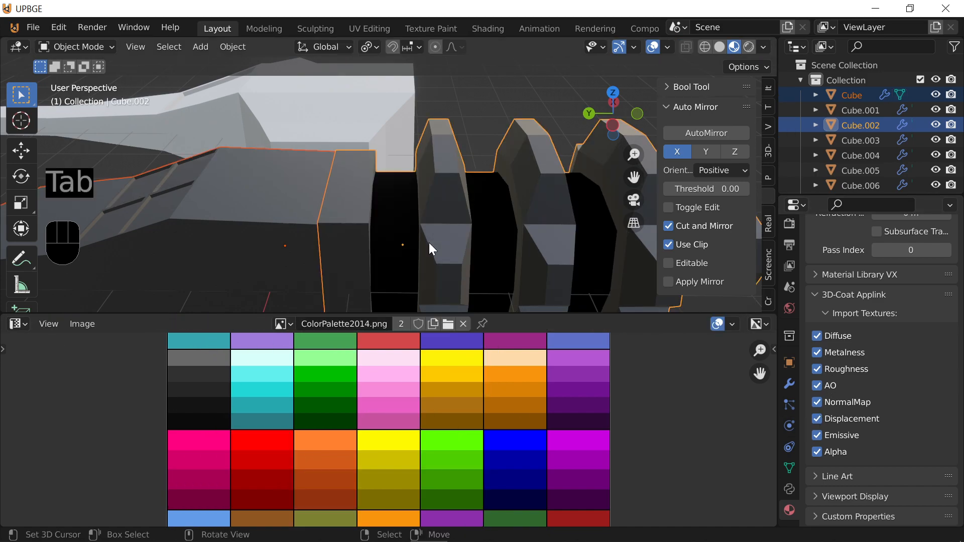
{"action": "key", "text": "Tab"}
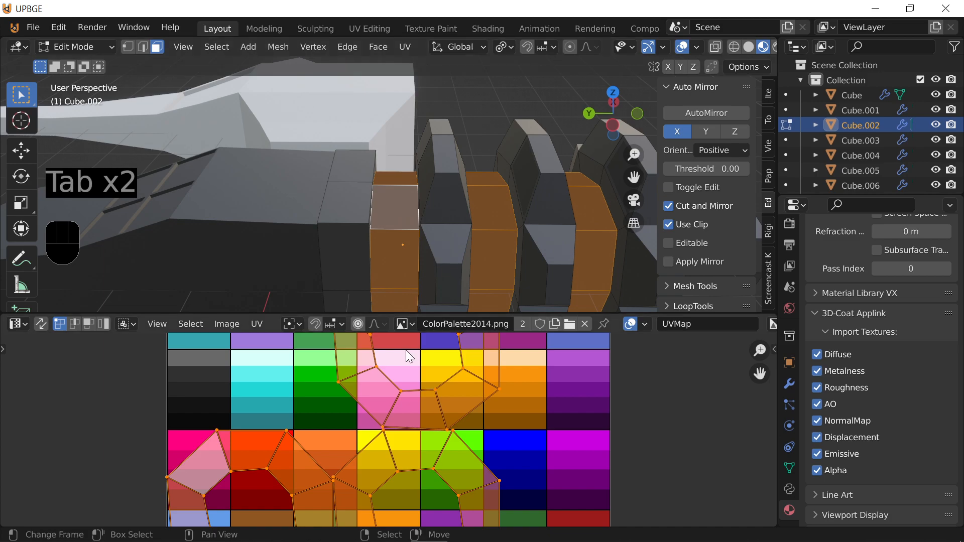
{"action": "scroll", "coordinate": [859, 376], "scroll_direction": "up", "scroll_amount": 10}
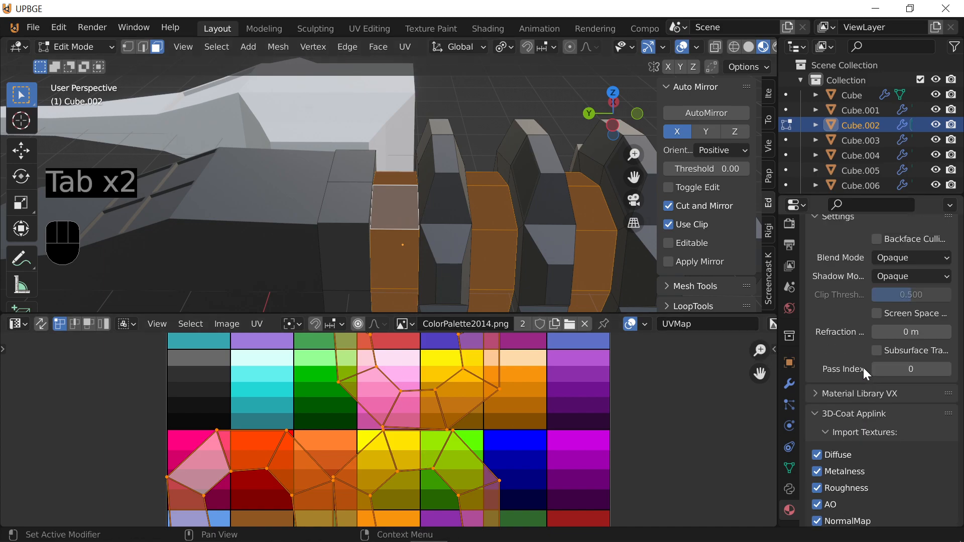
{"action": "scroll", "coordinate": [855, 380], "scroll_direction": "up", "scroll_amount": 1}
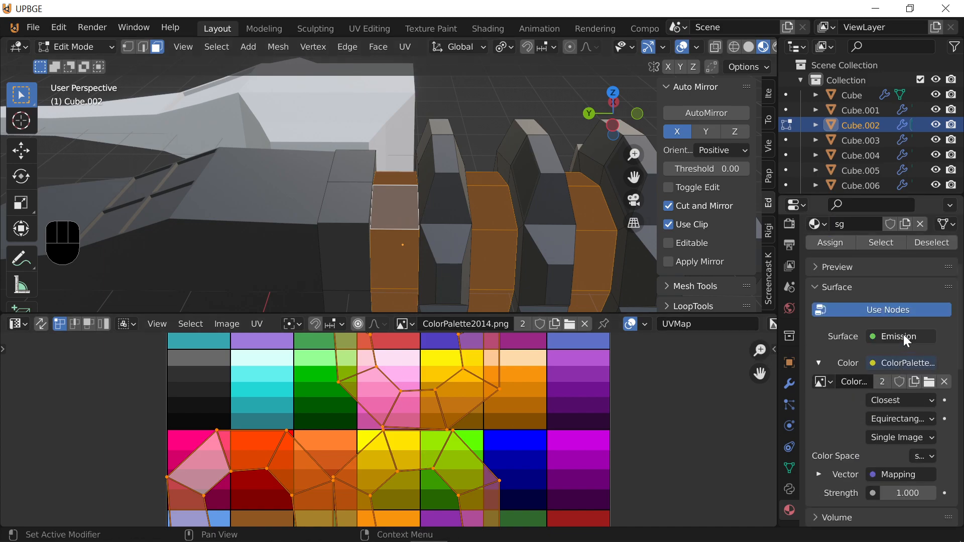
Unlink the palette image from the sg material's Environment Texture and reload ColorPalette2014.png from the Colors folder
{"action": "left_click", "coordinate": [944, 382]}
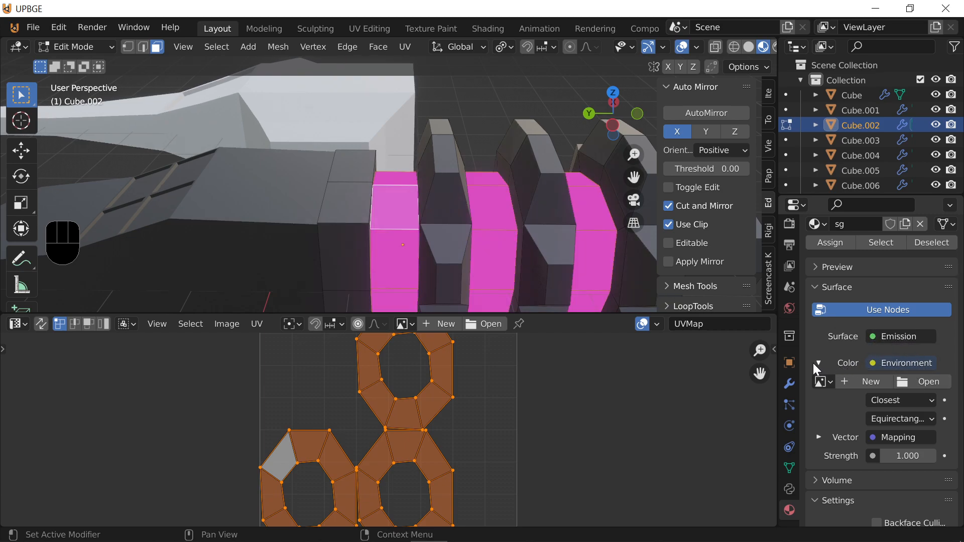
{"action": "left_click", "coordinate": [923, 382]}
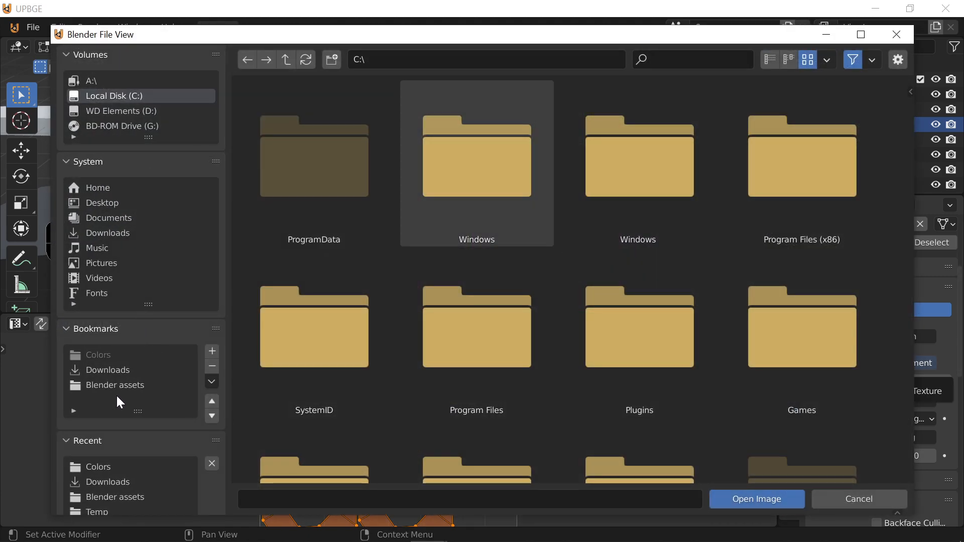
{"action": "left_click", "coordinate": [100, 466]}
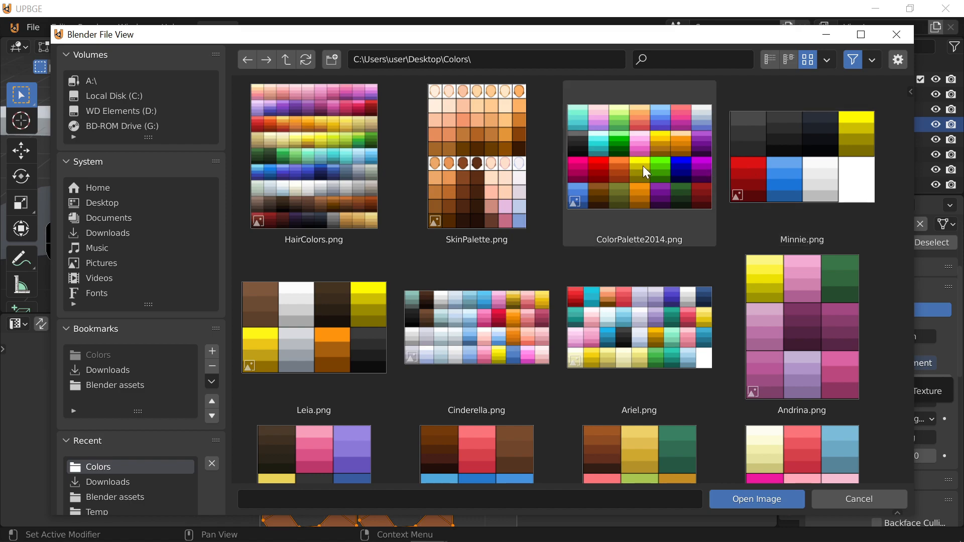
{"action": "double_click", "coordinate": [618, 155]}
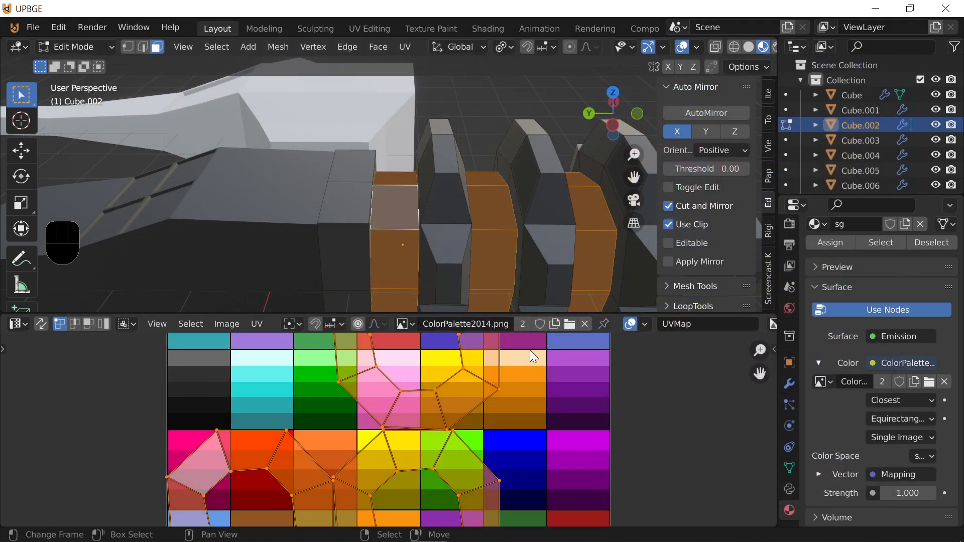
Scale the shaft loops' UVs to 0, move them onto the palette's green swatch and return to Object Mode
{"action": "key", "text": "a"}
{"action": "key", "text": "a"}
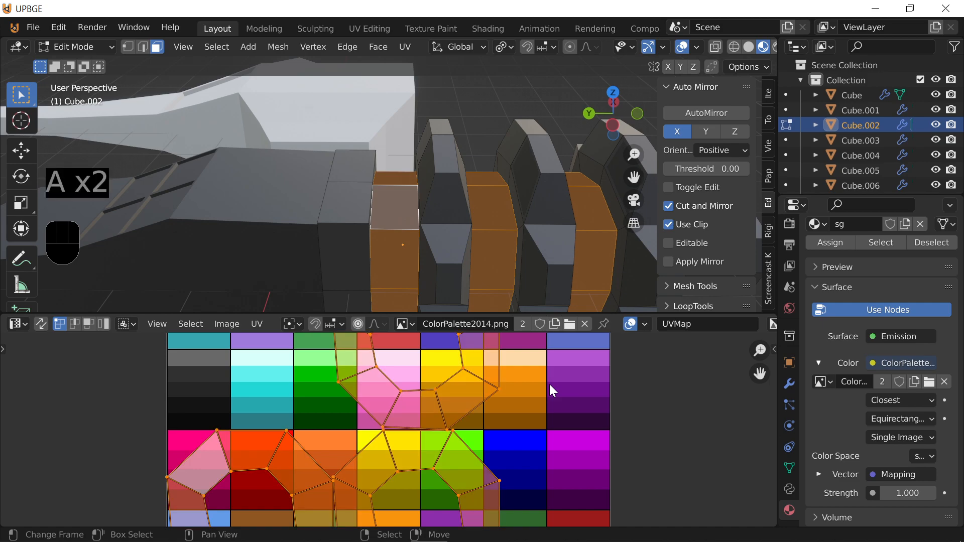
{"action": "key", "text": "s"}
{"action": "key", "text": "0"}
{"action": "key", "text": "Return"}
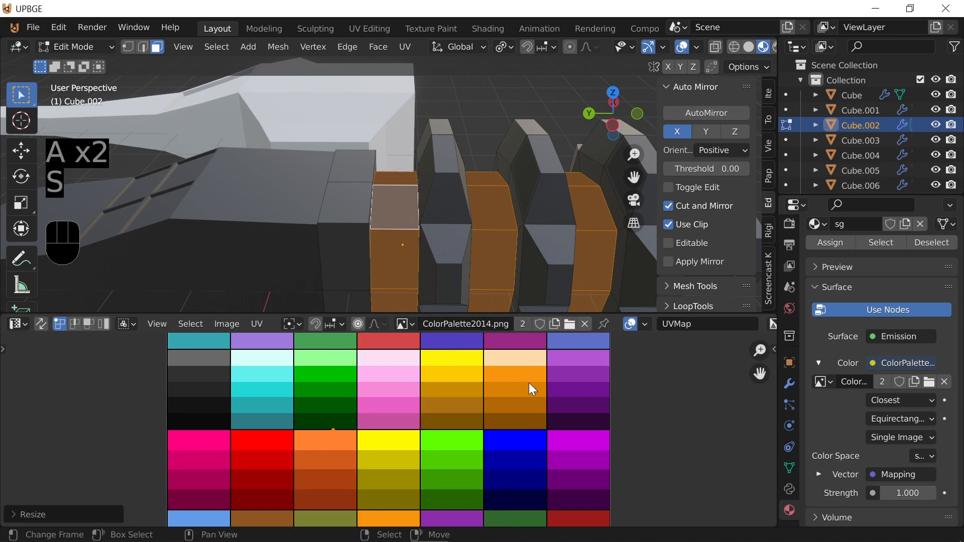
{"action": "key", "text": "g"}
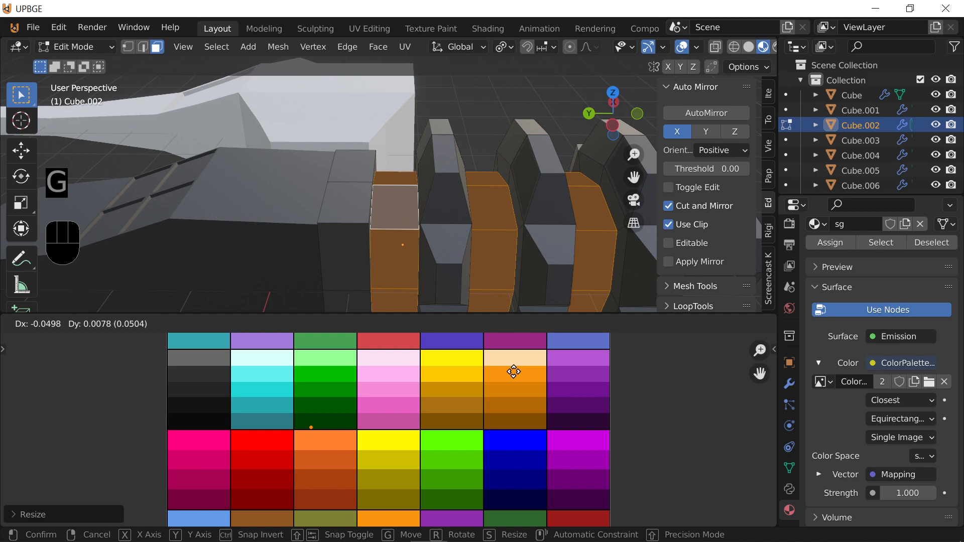
{"action": "left_click", "coordinate": [517, 333]}
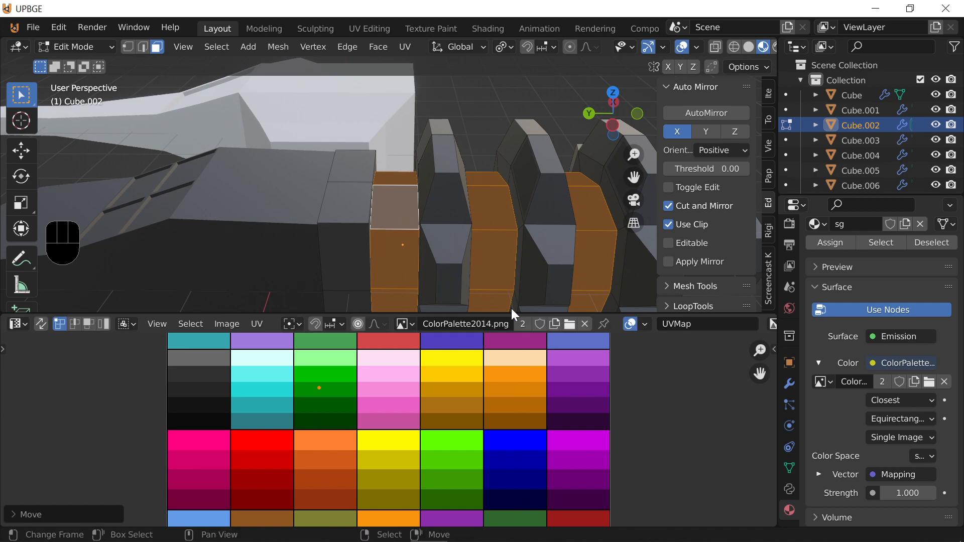
{"action": "key", "text": "Tab"}
{"action": "key", "text": "shift+f"}
{"action": "left_click", "coordinate": [388, 182]}
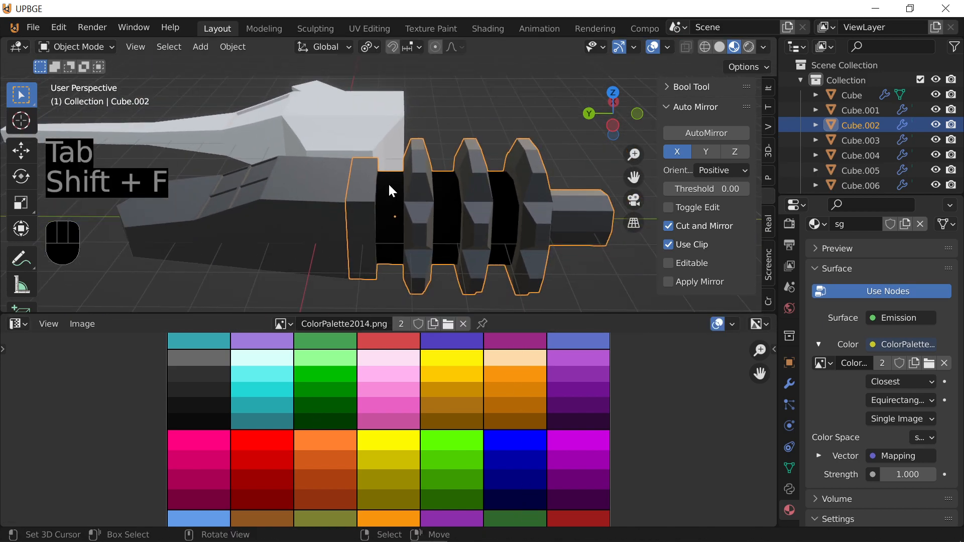
Check the colour space, projection and interpolation options of the sg material's palette texture
{"action": "left_click", "coordinate": [926, 436]}
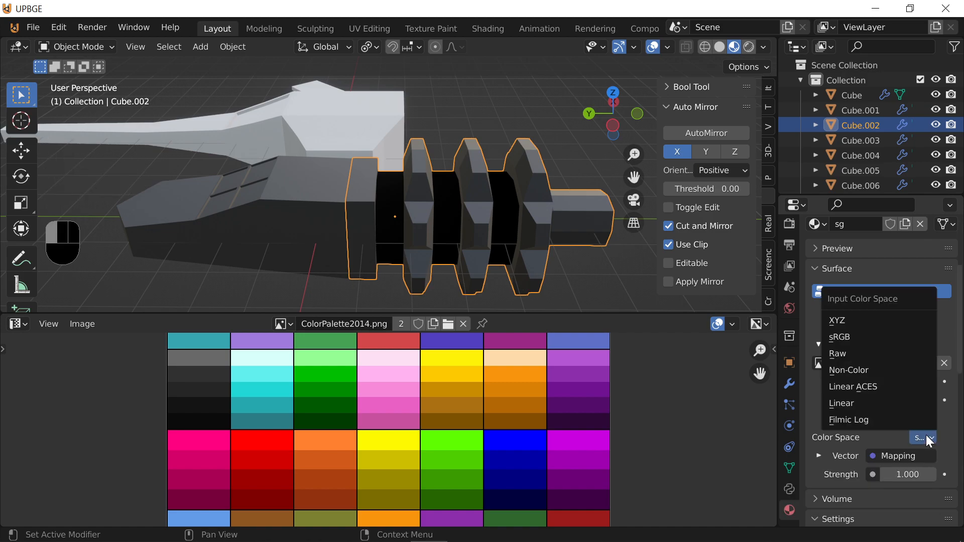
{"action": "left_click", "coordinate": [926, 435]}
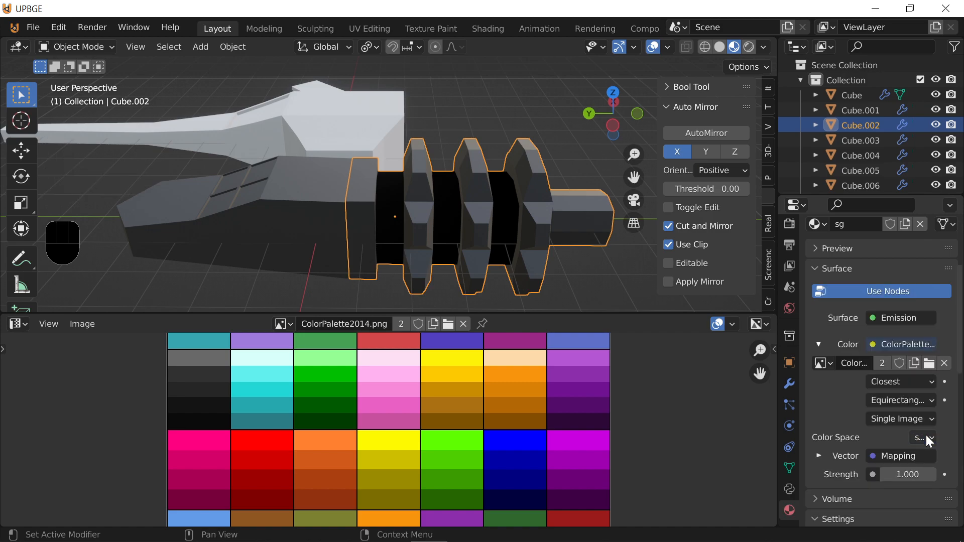
{"action": "left_click", "coordinate": [902, 400]}
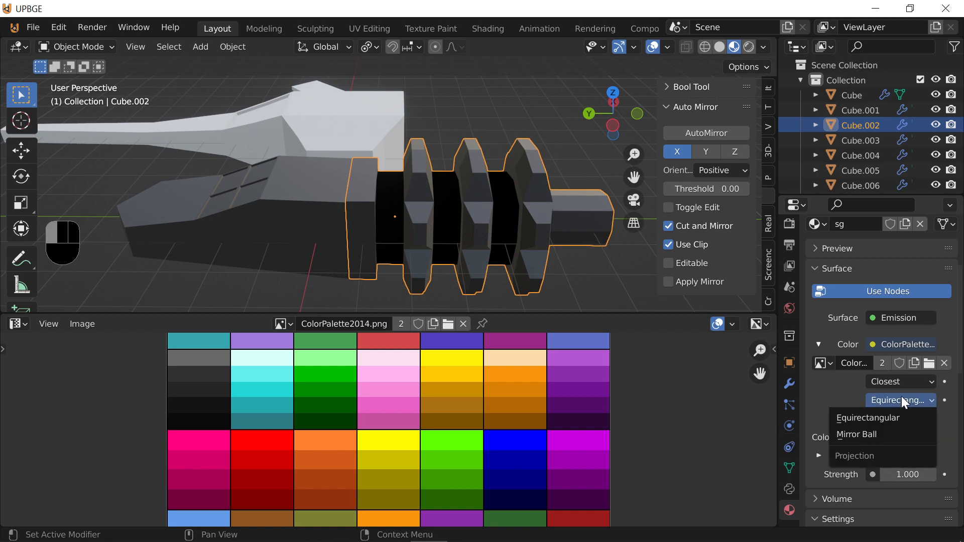
{"action": "left_click", "coordinate": [903, 398]}
{"action": "left_click", "coordinate": [902, 382]}
{"action": "left_click", "coordinate": [903, 381]}
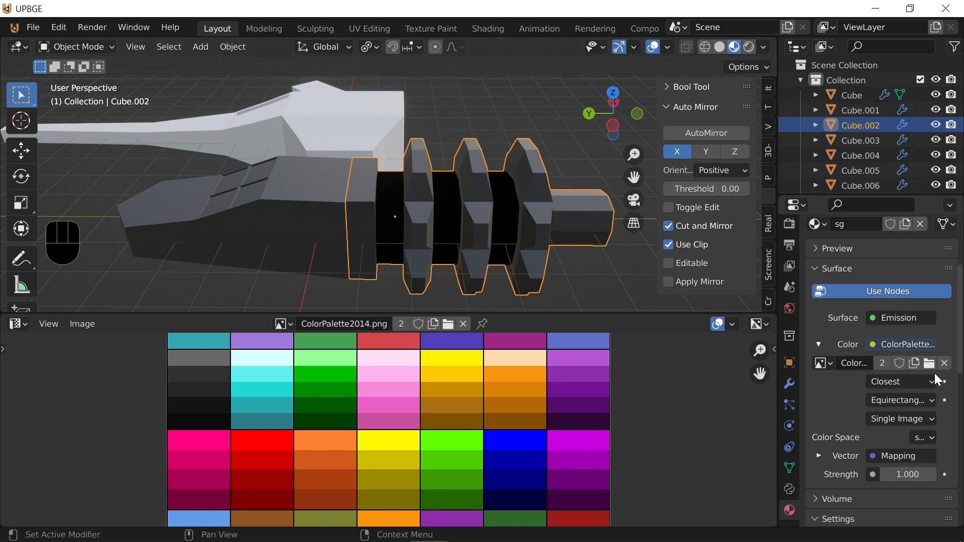
Unlink the palette image and remove the Environment Texture from the sg material's Emission colour
{"action": "left_click", "coordinate": [944, 363]}
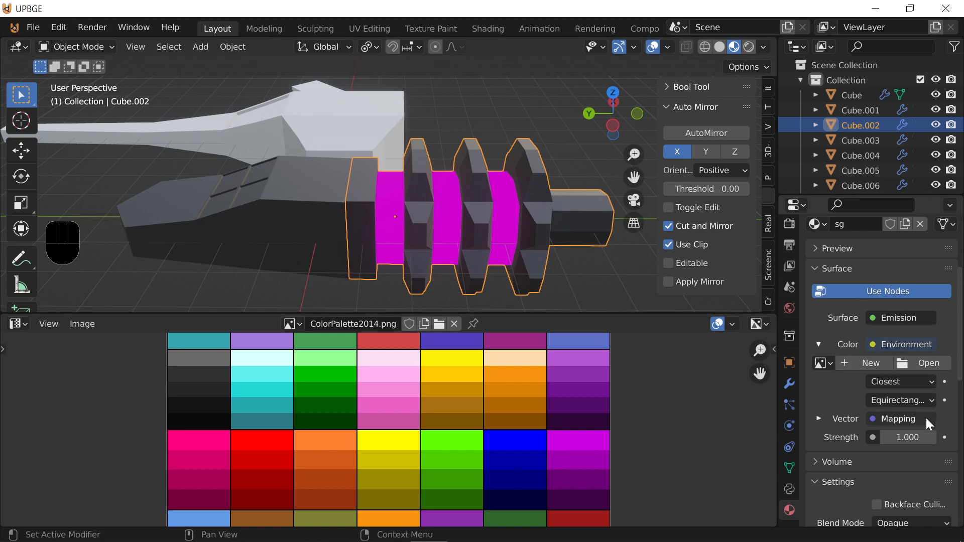
{"action": "left_click", "coordinate": [820, 345]}
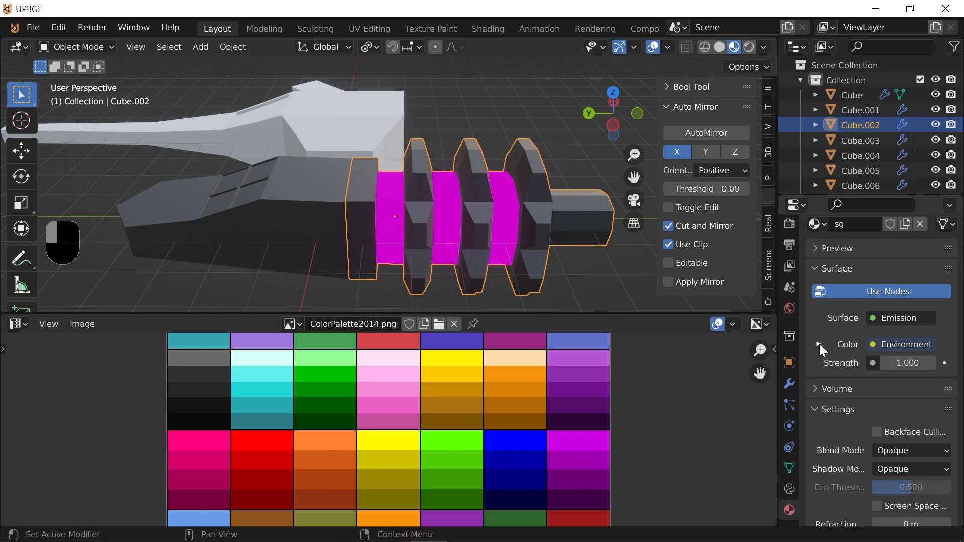
{"action": "left_click", "coordinate": [820, 344]}
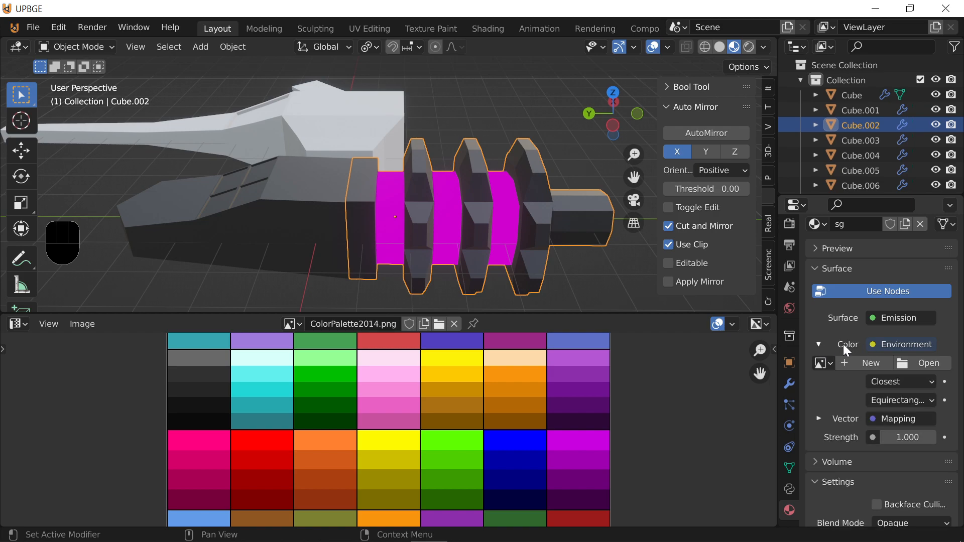
{"action": "left_click", "coordinate": [873, 345]}
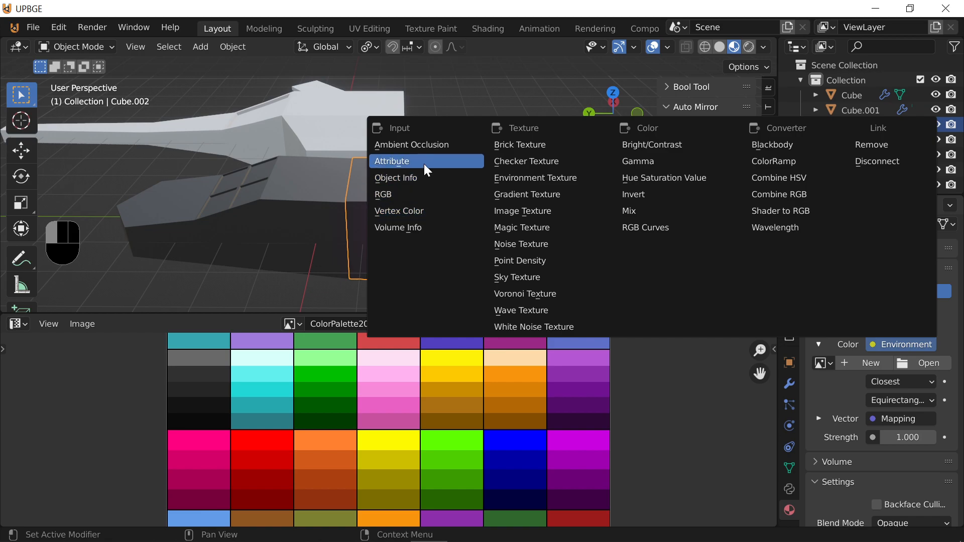
{"action": "left_click", "coordinate": [879, 143]}
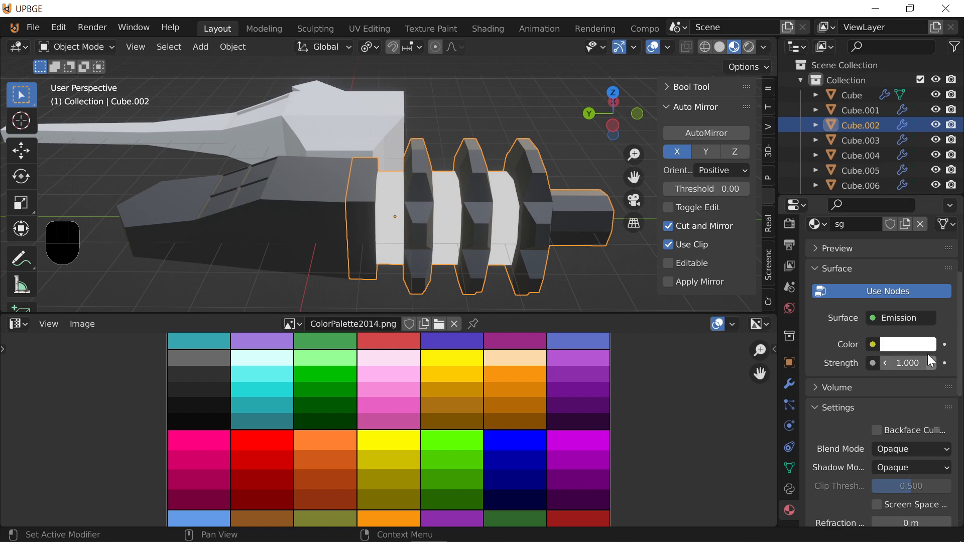
Set the sg material's Emission colour to orange and its strength to 8.1
{"action": "left_click", "coordinate": [906, 345]}
{"action": "mouse_move", "coordinate": [868, 206]}
{"action": "left_mouse_down"}
{"action": "mouse_move", "coordinate": [862, 240]}
{"action": "mouse_move", "coordinate": [808, 211]}
{"action": "mouse_move", "coordinate": [860, 239]}
{"action": "mouse_move", "coordinate": [832, 233]}
{"action": "left_mouse_up"}
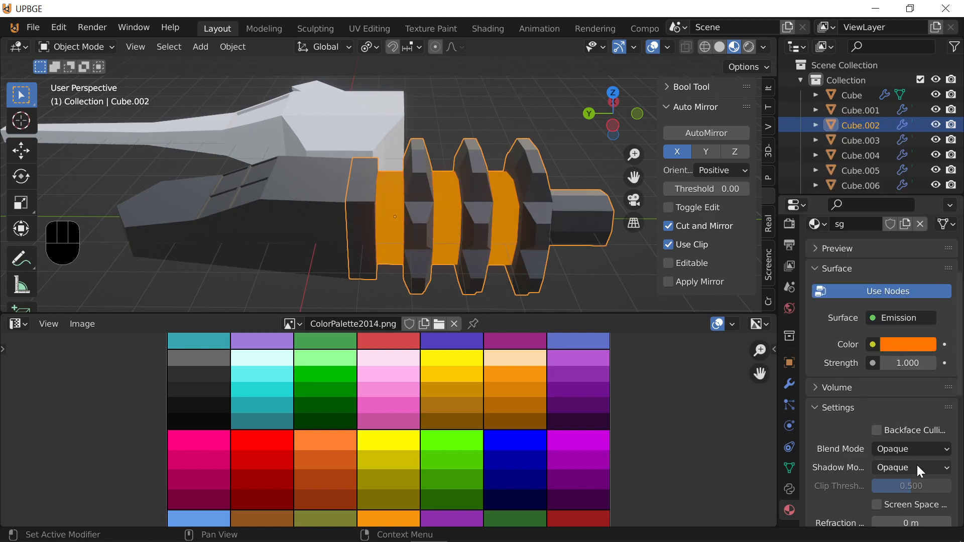
{"action": "mouse_move", "coordinate": [908, 363]}
{"action": "left_mouse_down"}
{"action": "mouse_move", "coordinate": [954, 363]}
{"action": "mouse_move", "coordinate": [904, 363]}
{"action": "left_mouse_up"}
In Edit Mode on the dark front body, move the UVs of its two inset panel faces onto a teal palette swatch, then return to Object Mode
{"action": "key", "text": "shift+f"}
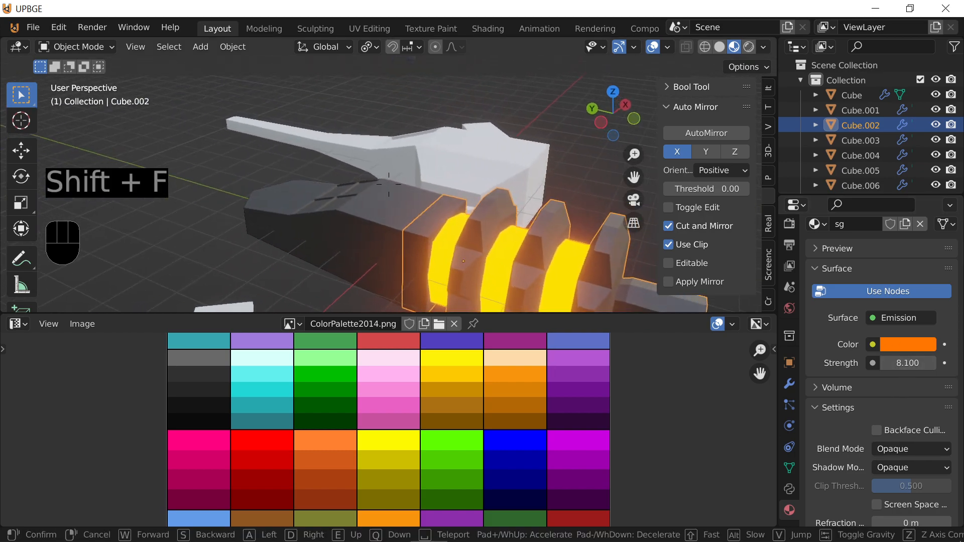
{"action": "key", "text": "shift+s"}
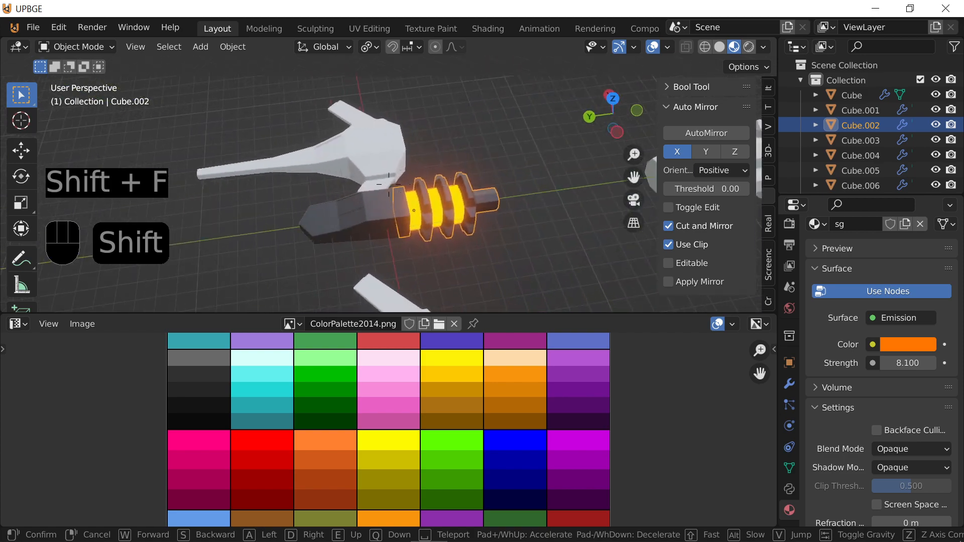
{"action": "left_click", "coordinate": [392, 224]}
{"action": "left_click", "coordinate": [392, 224]}
{"action": "key", "text": "Tab"}
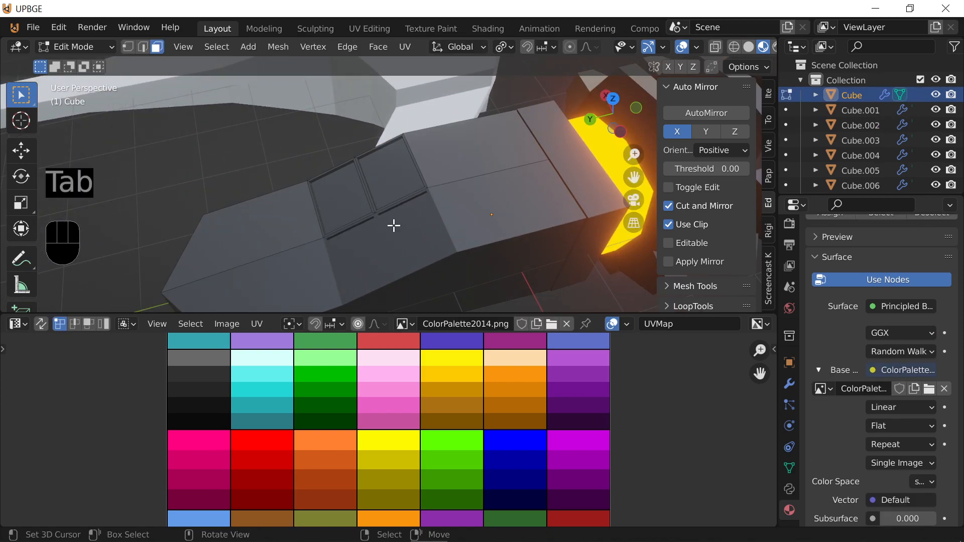
{"action": "left_click", "coordinate": [388, 191]}
{"action": "left_click", "coordinate": [357, 204], "text": "shift"}
{"action": "key", "text": "g"}
{"action": "left_click", "coordinate": [334, 454]}
{"action": "key", "text": "Tab"}
{"action": "key", "text": "shift+f"}
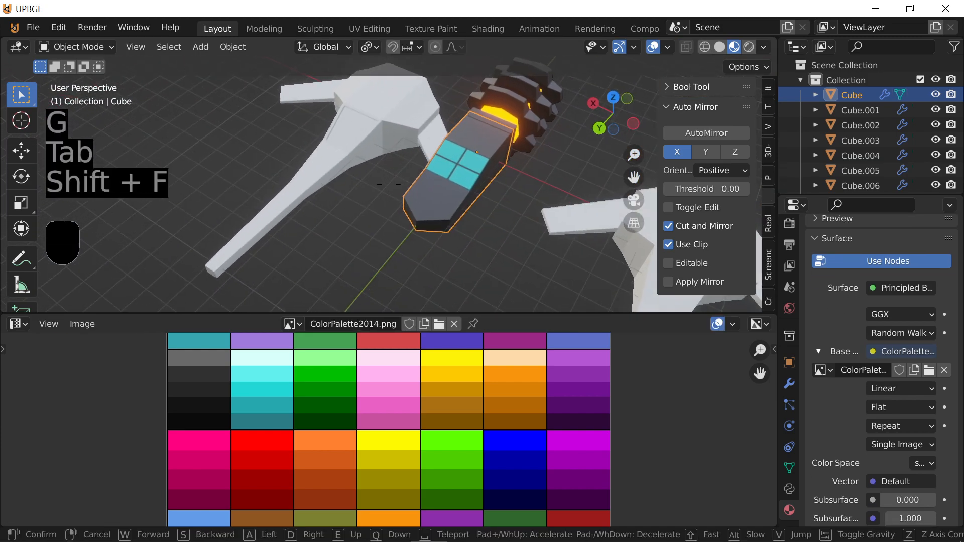
In Edit Mode on the dark front body, add two lengthwise loop cuts beside its centre line to outline a narrow stripe
{"action": "left_click", "coordinate": [370, 248]}
{"action": "key", "text": "Tab"}
{"action": "key", "text": "ctrl+r"}
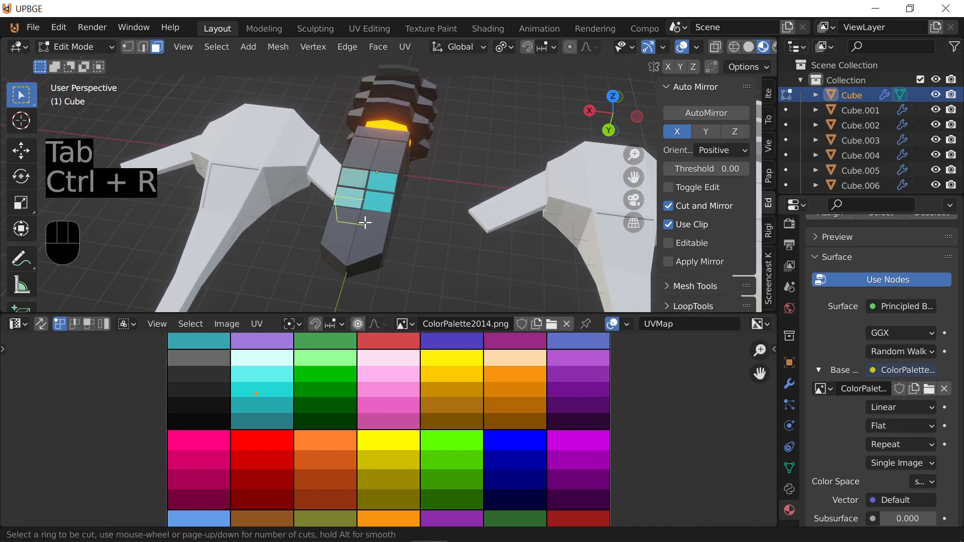
{"action": "left_click", "coordinate": [379, 150]}
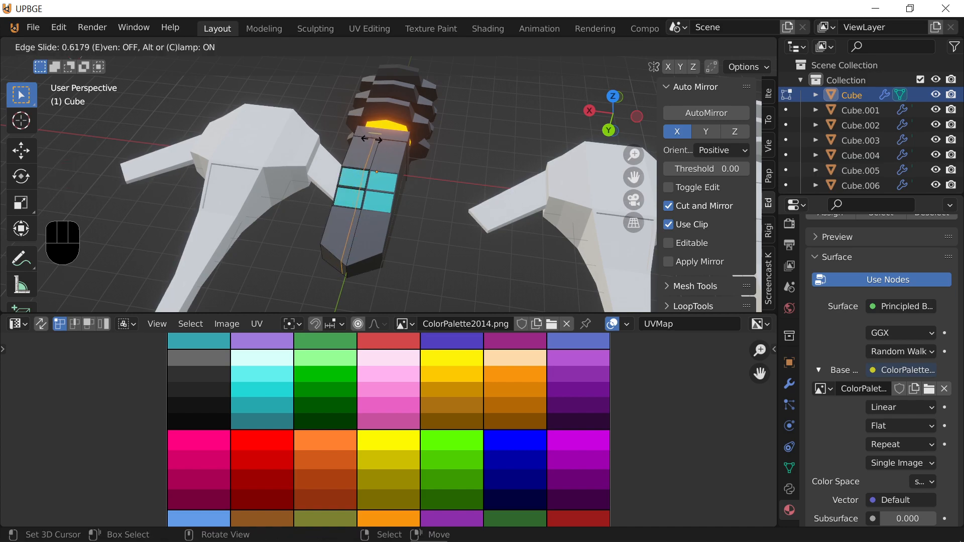
{"action": "left_click", "coordinate": [372, 139]}
{"action": "key", "text": "ctrl+r"}
{"action": "left_click", "coordinate": [370, 140]}
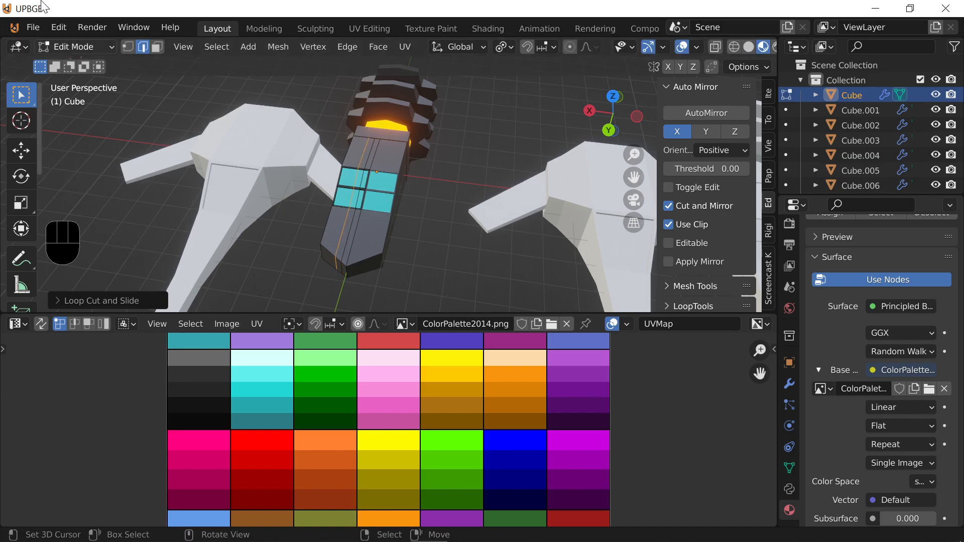
Move the UVs of the narrow stripe faces before and behind the teal panels onto the bright red palette swatch, then return to Object Mode
{"action": "left_click", "coordinate": [366, 154], "text": "shift"}
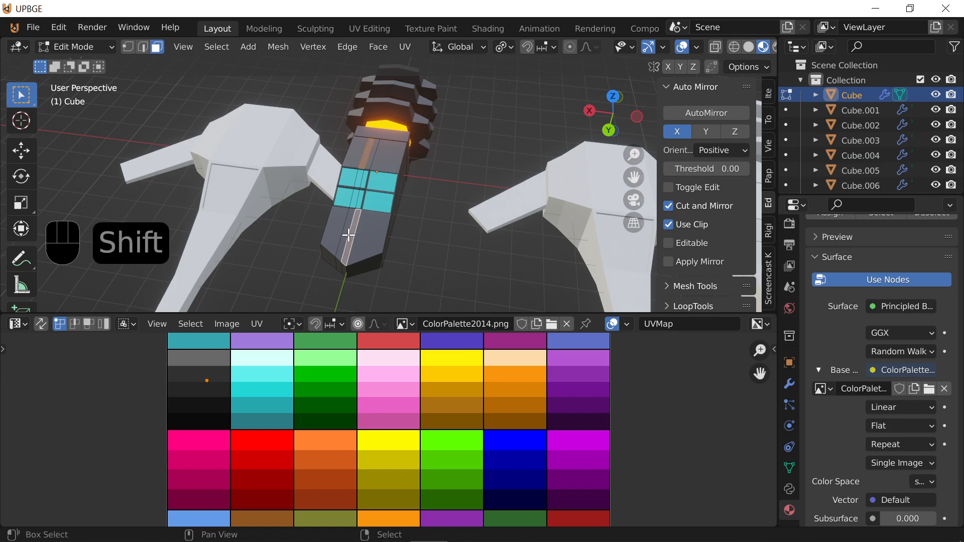
{"action": "key", "text": "shift+f"}
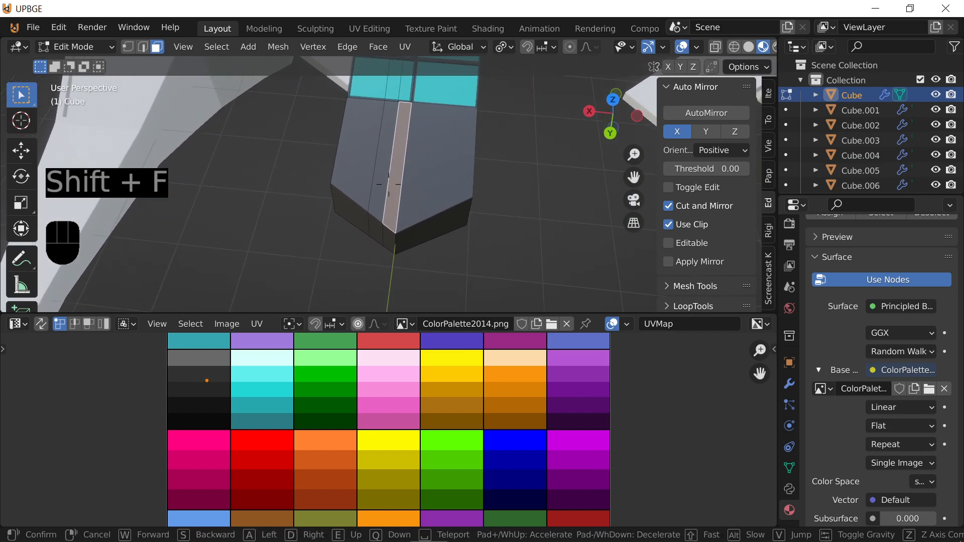
{"action": "left_click", "coordinate": [395, 192]}
{"action": "left_click", "coordinate": [372, 187], "text": "shift"}
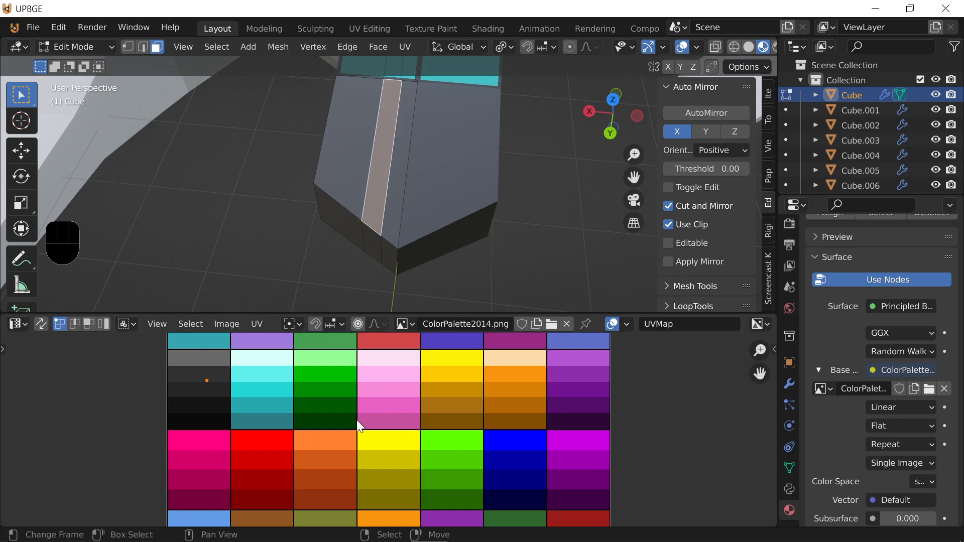
{"action": "key", "text": "g"}
{"action": "left_click", "coordinate": [418, 473]}
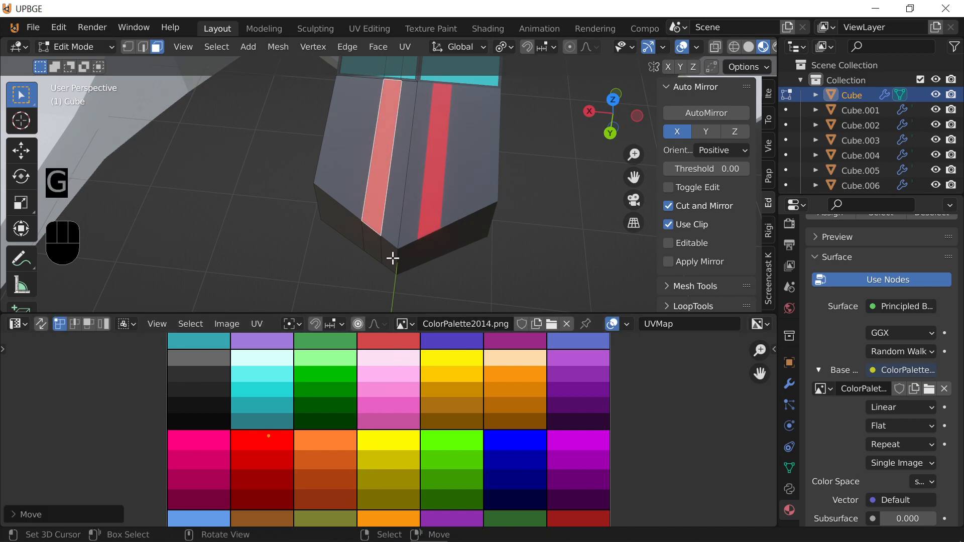
{"action": "key", "text": "Tab"}
Examine the red stripes, teal panels and glowing rings of the coloured model from several sides
{"action": "key", "text": "shift+f"}
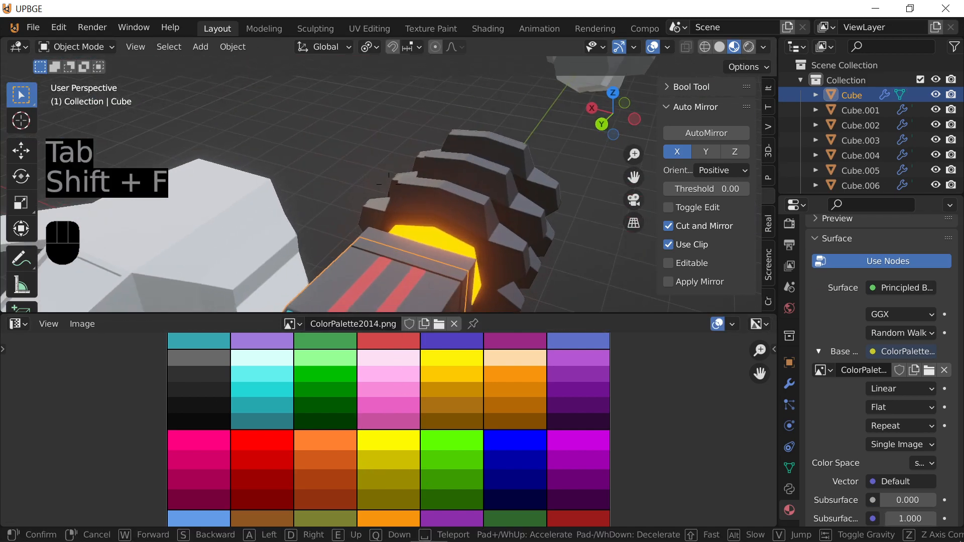
{"action": "key", "text": "s"}
{"action": "key", "text": "d"}
{"action": "key", "text": "d"}
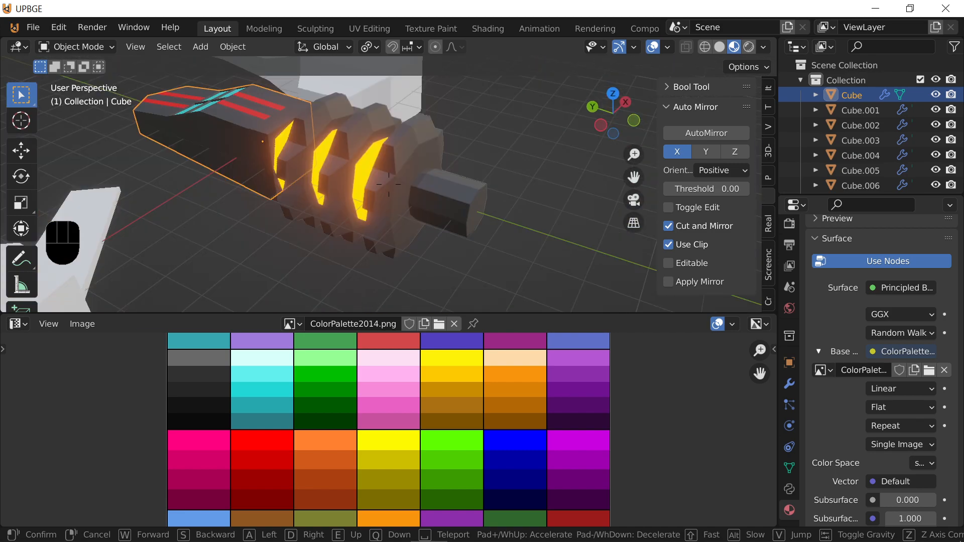
{"action": "key", "text": "e"}
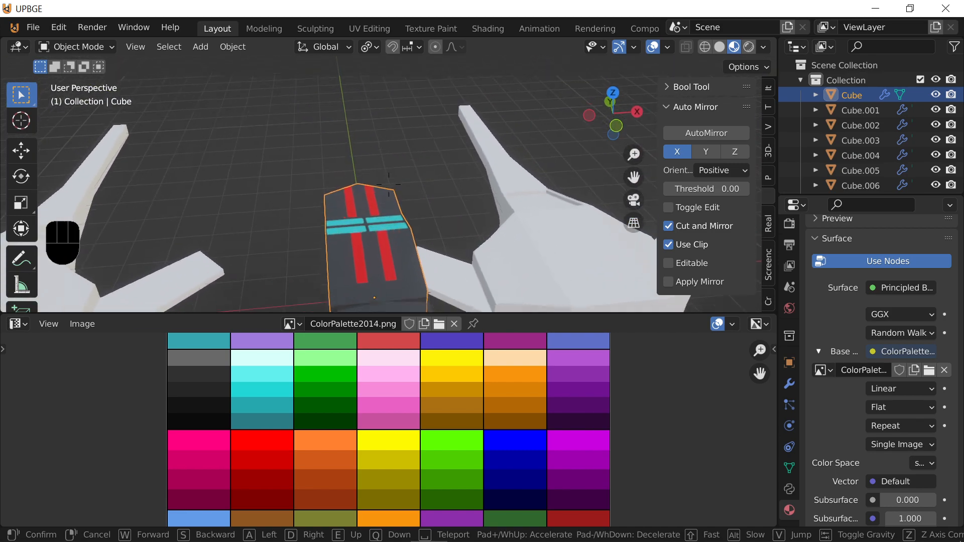
{"action": "key", "text": "a"}
{"action": "key", "text": "s"}
{"action": "key", "text": "a"}
{"action": "key", "text": "w"}
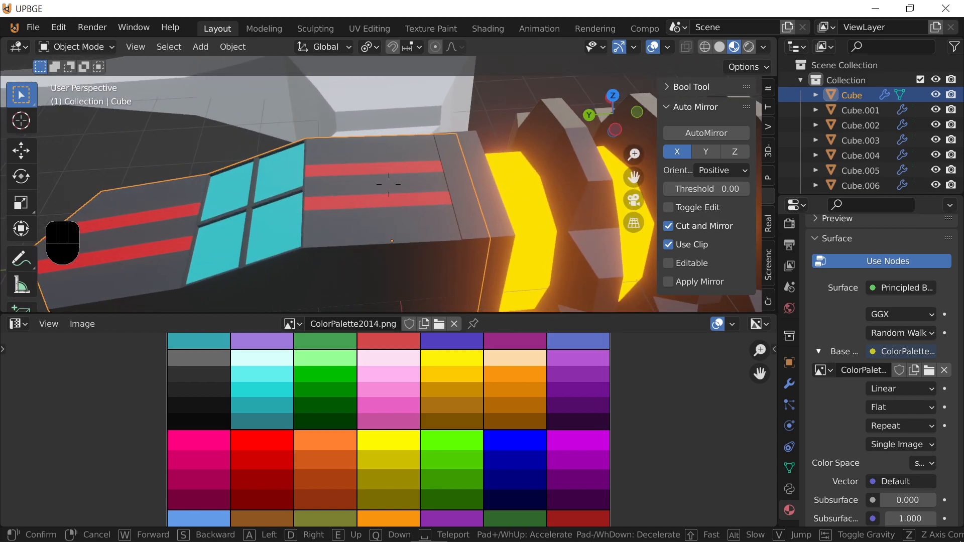
{"action": "left_click", "coordinate": [416, 213]}
Try to move the striped front body away from the glowing ring section
{"action": "key", "text": "g"}
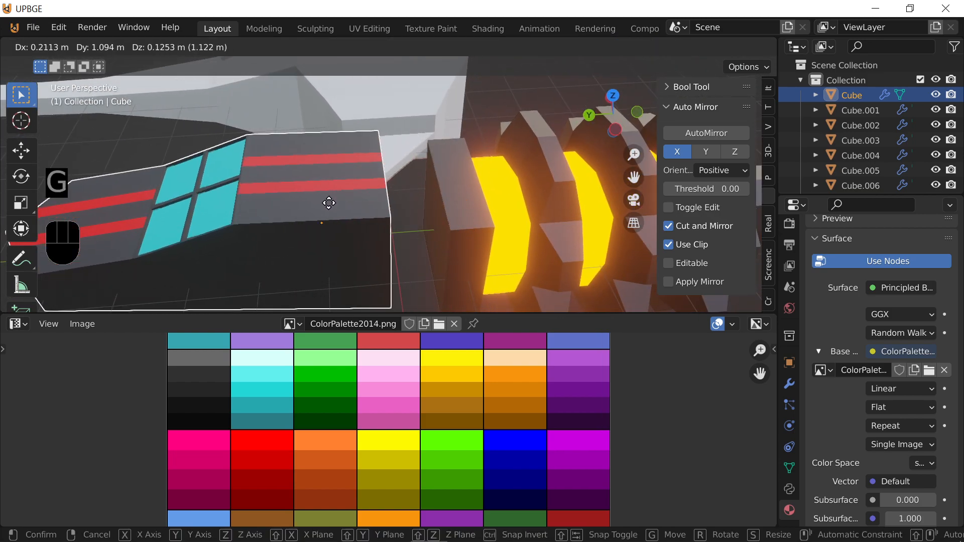
{"action": "left_click", "coordinate": [327, 210]}
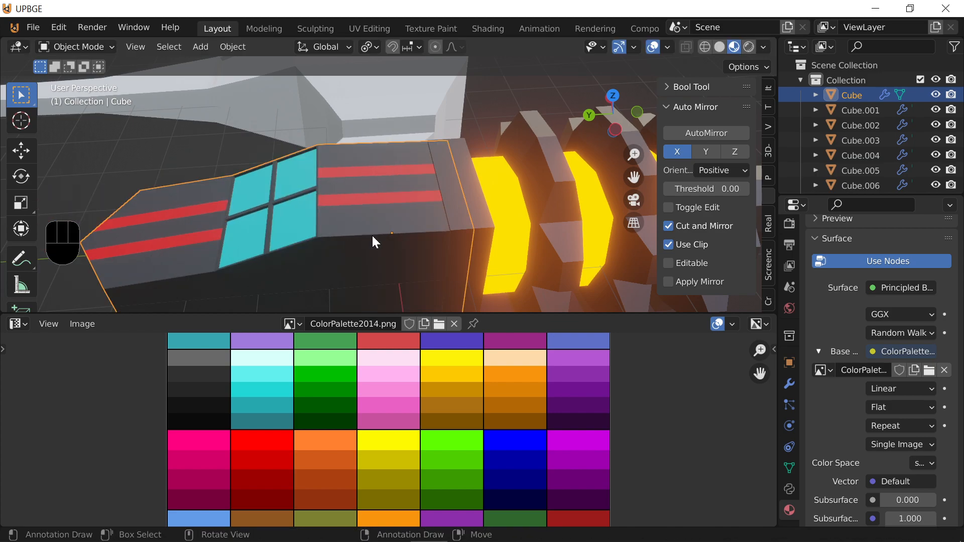
{"action": "scroll", "coordinate": [631, 377], "scroll_direction": "down", "scroll_amount": 2}
{"action": "scroll", "coordinate": [628, 385], "scroll_direction": "up", "scroll_amount": 2}
{"action": "scroll", "coordinate": [516, 242], "scroll_direction": "down", "scroll_amount": 4}
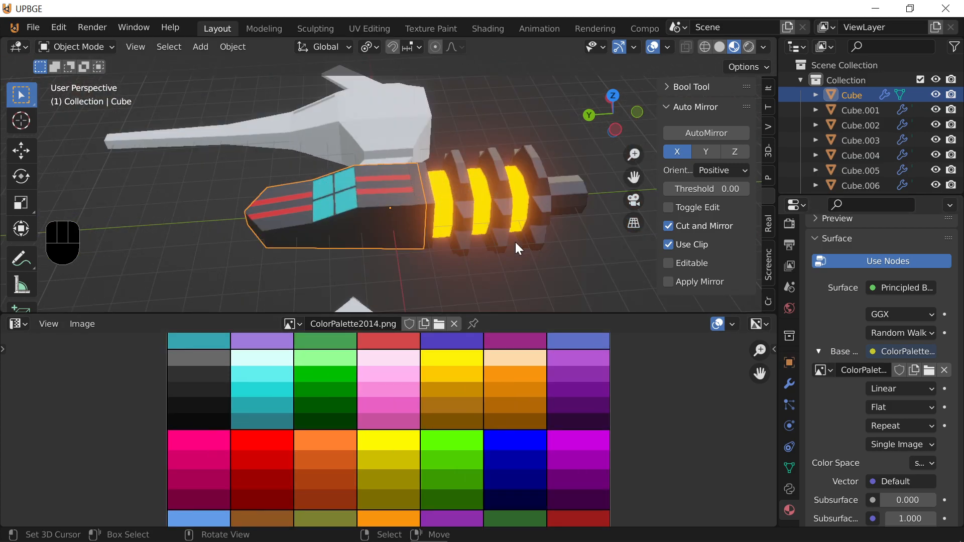
Select the white winged part Cube.001 beside the coloured model and enter Edit Mode
{"action": "key", "text": "shift+f"}
{"action": "key", "text": "s"}
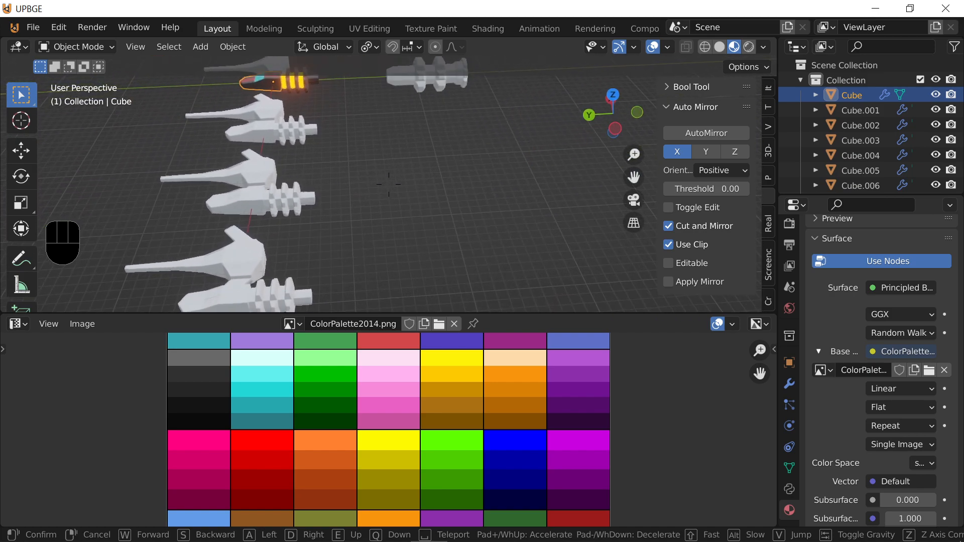
{"action": "key", "text": "shift+d"}
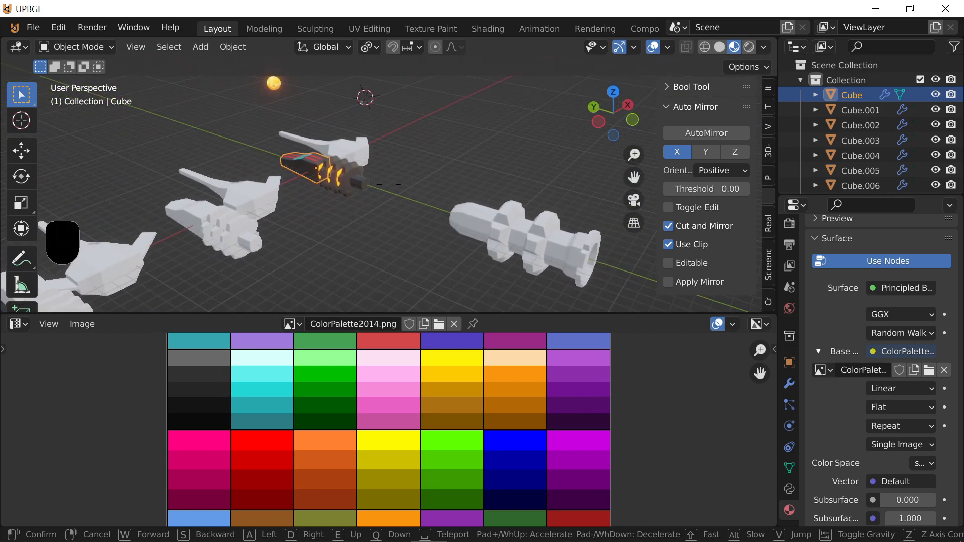
{"action": "key", "text": "shift+w"}
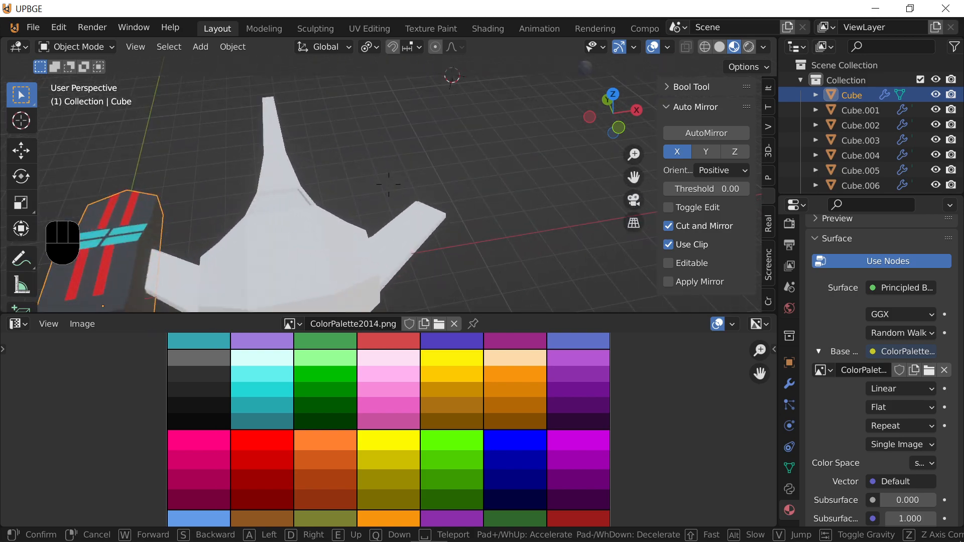
{"action": "key", "text": "d"}
{"action": "left_click", "coordinate": [408, 213]}
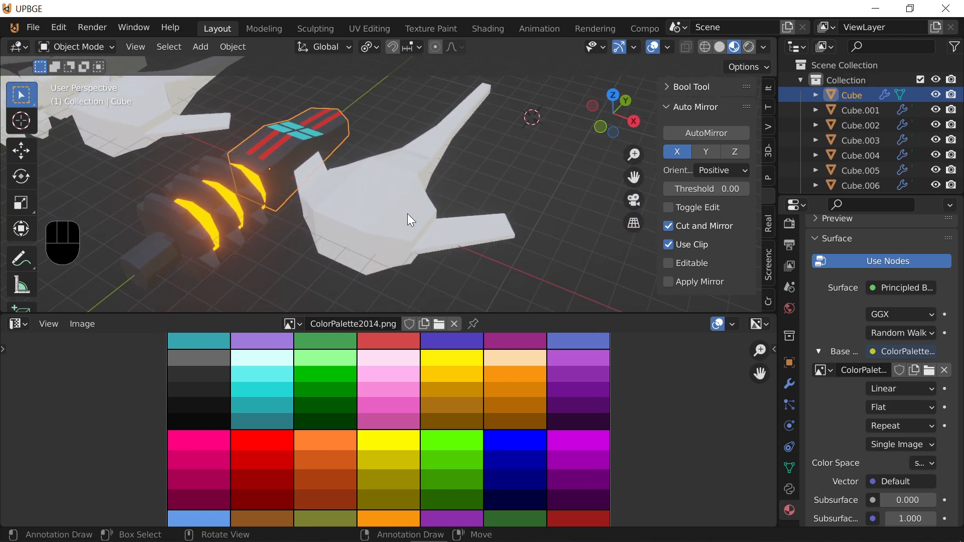
{"action": "left_click", "coordinate": [461, 250]}
{"action": "key", "text": "Tab"}
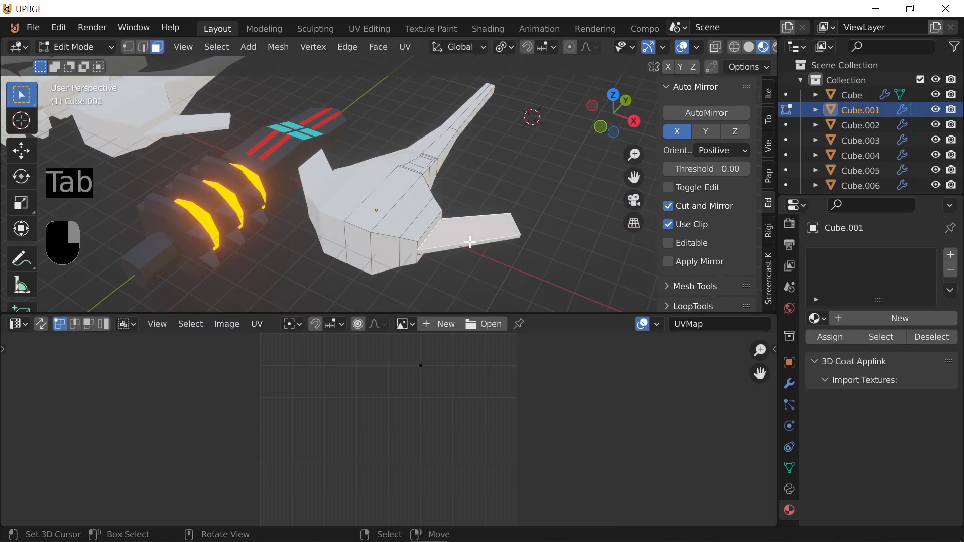
Select all geometry linked to the side fin and try to move it away from the winged body
{"action": "key", "text": "ctrl+l"}
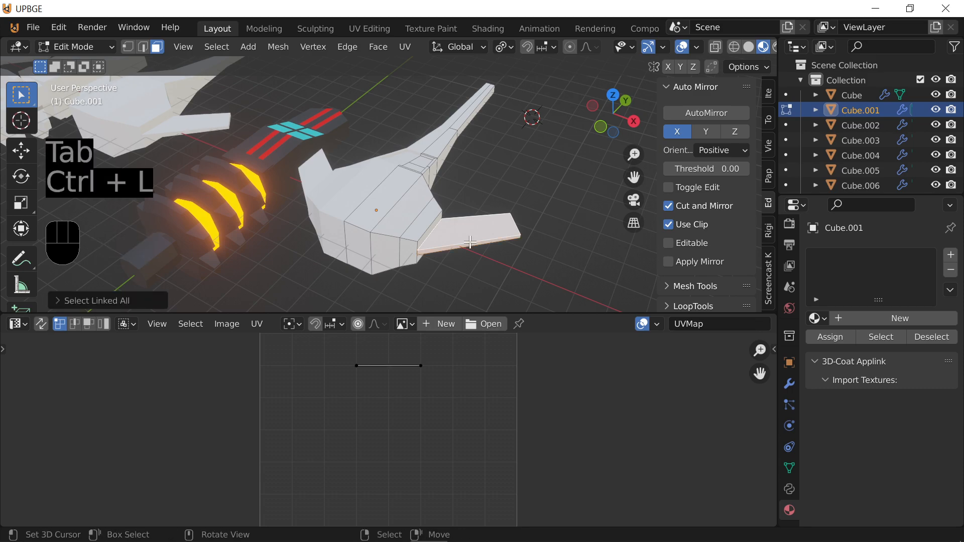
{"action": "key", "text": "g"}
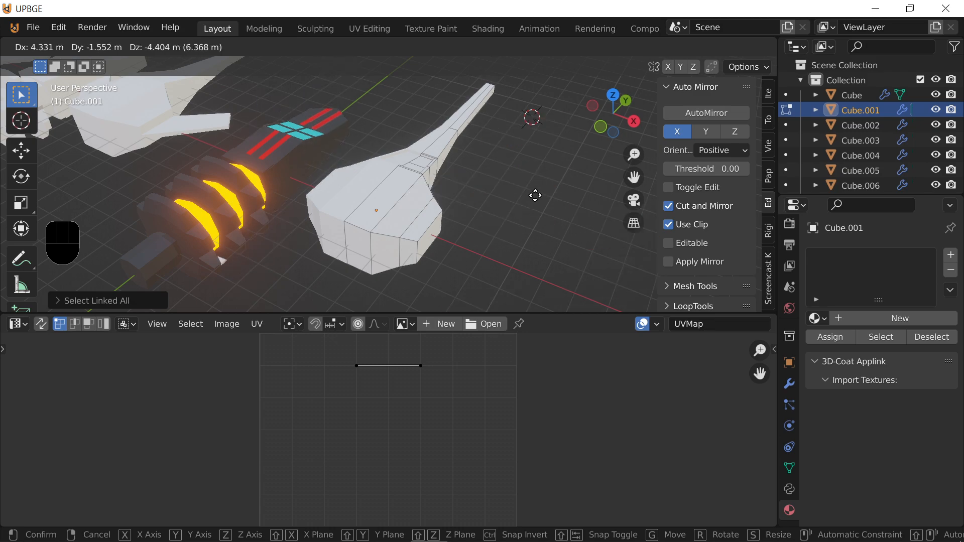
{"action": "right_click", "coordinate": [718, 78]}
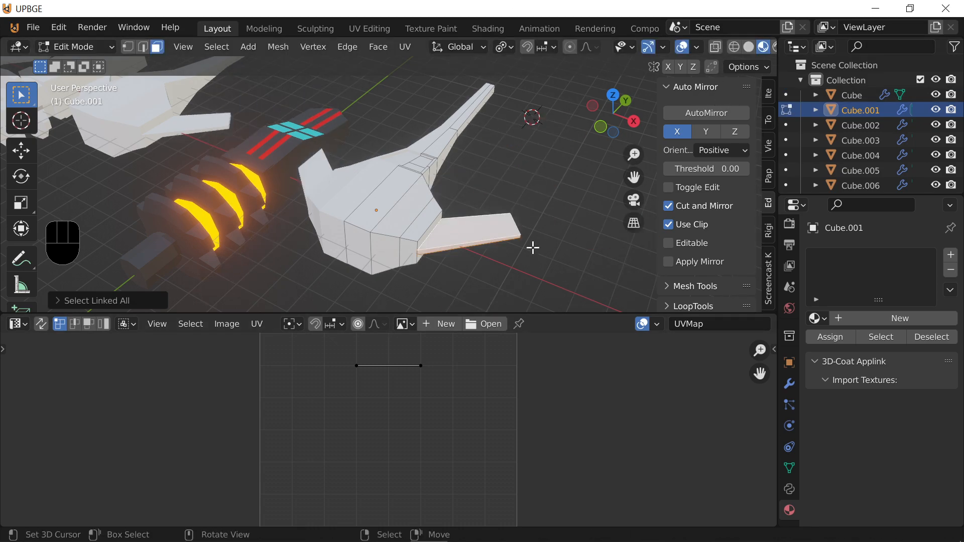
Extrude the side fin's end face about 2.3 m outward, then move it far forward along Y to form a long arm
{"action": "key", "text": "shift+f"}
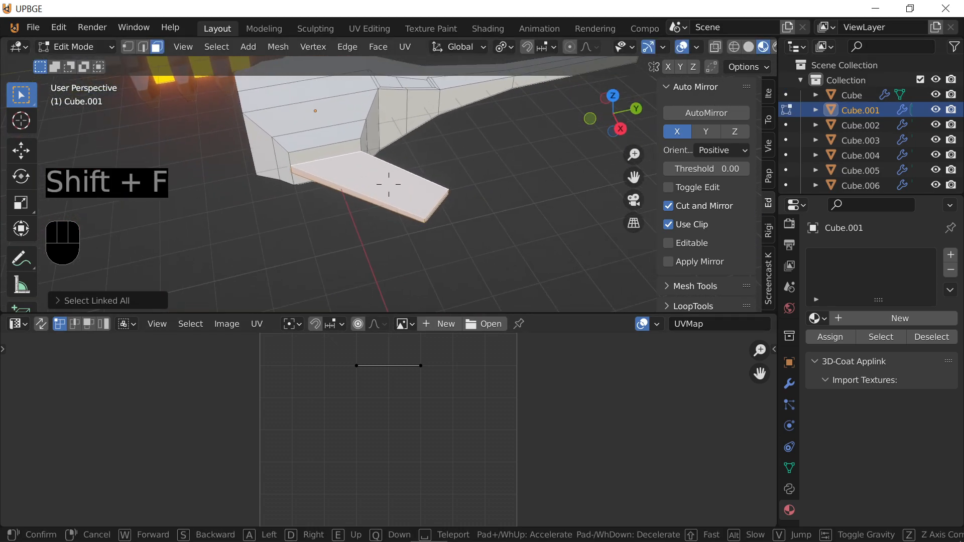
{"action": "left_click", "coordinate": [385, 185]}
{"action": "key", "text": "e"}
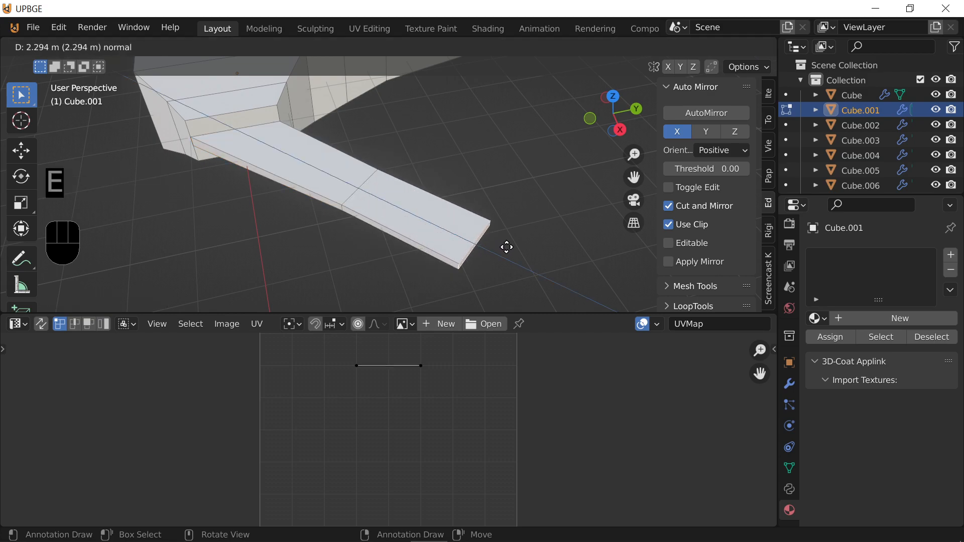
{"action": "left_click", "coordinate": [506, 247]}
{"action": "key", "text": "g"}
{"action": "key", "text": "y"}
{"action": "left_click", "coordinate": [327, 181]}
Move the long arm's end face inward by about 3.46 m along X, then scale it along X
{"action": "key", "text": "shift+f"}
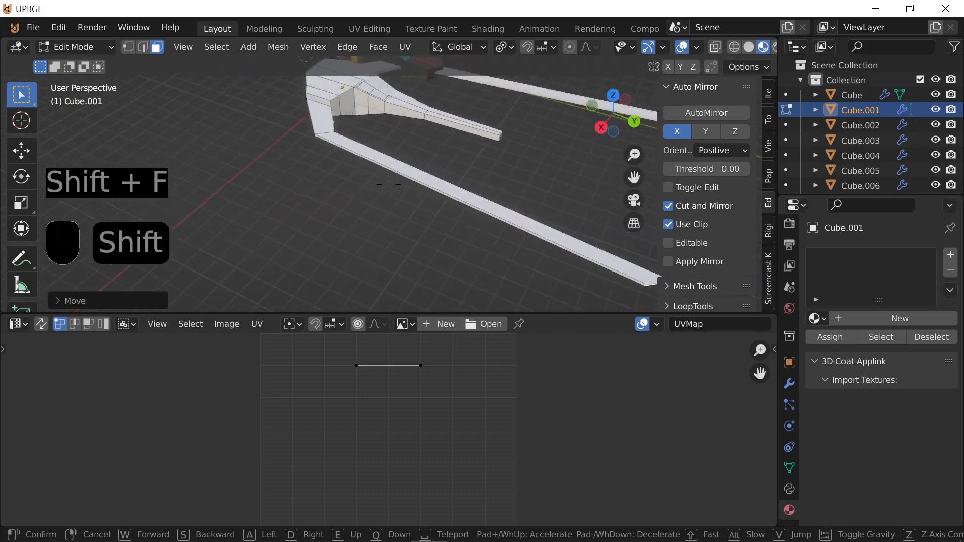
{"action": "left_click", "coordinate": [389, 183]}
{"action": "key", "text": "g"}
{"action": "key", "text": "x"}
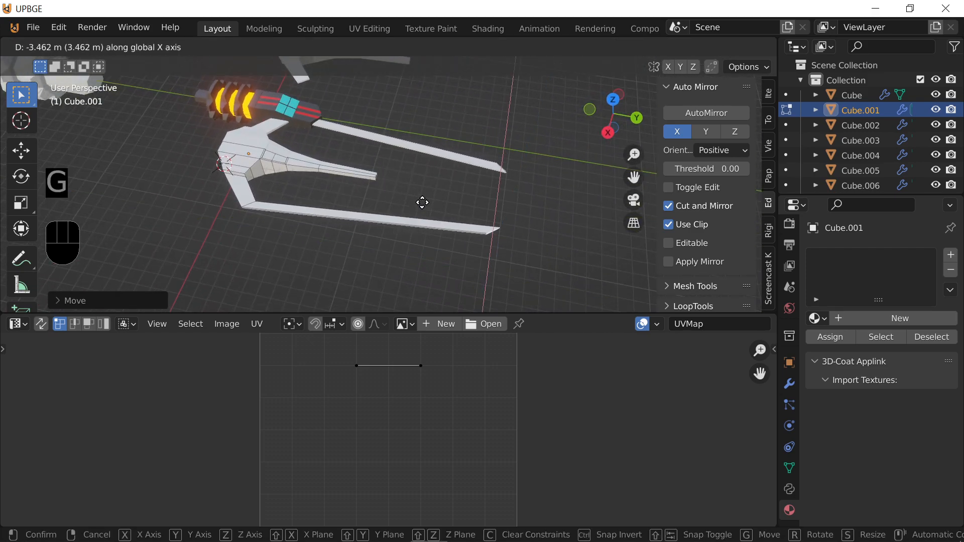
{"action": "left_click", "coordinate": [419, 218]}
{"action": "key", "text": "s"}
{"action": "key", "text": "x"}
{"action": "left_click", "coordinate": [422, 209]}
Add a loop cut across the middle of the long arm and move it upward to bend the arm
{"action": "key", "text": "shift+f"}
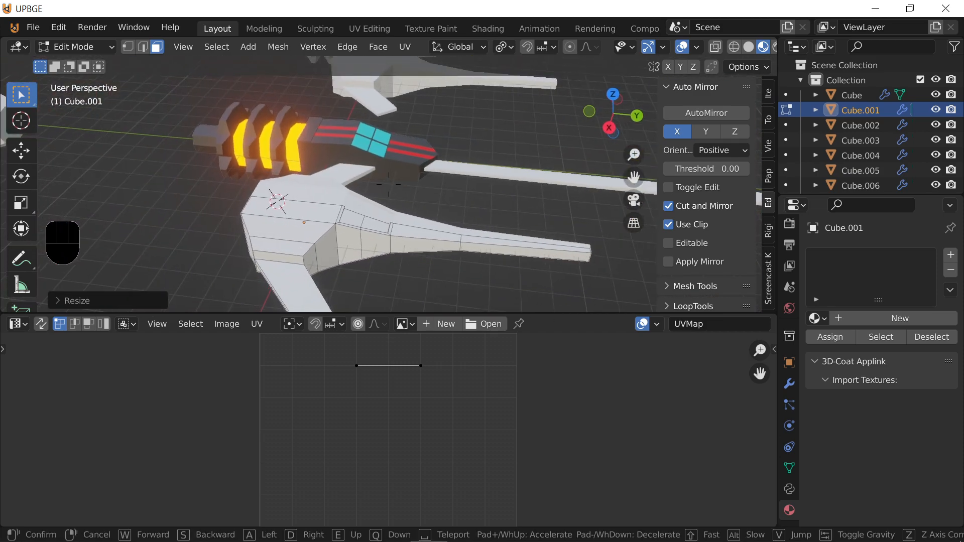
{"action": "key", "text": "w"}
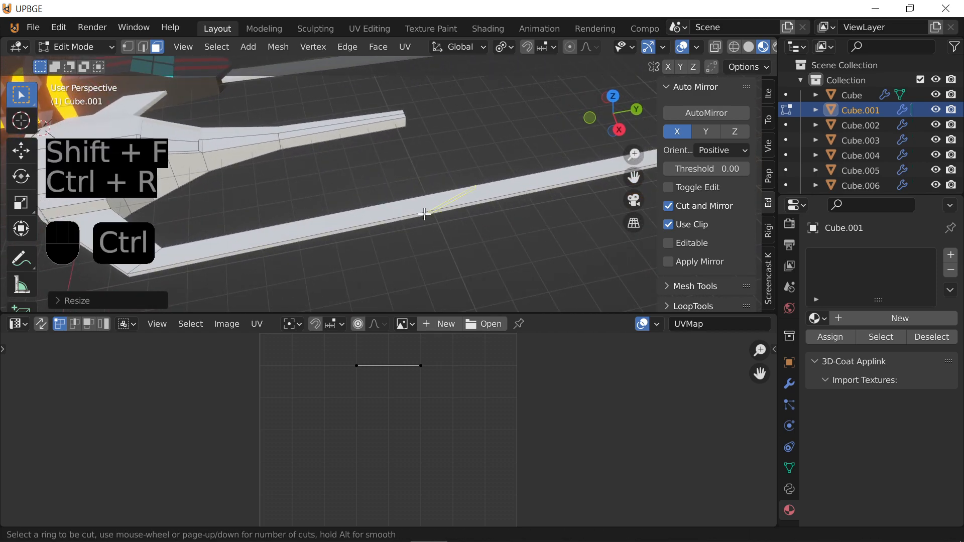
{"action": "left_click", "coordinate": [425, 214]}
{"action": "key", "text": "g"}
{"action": "left_click", "coordinate": [625, 148]}
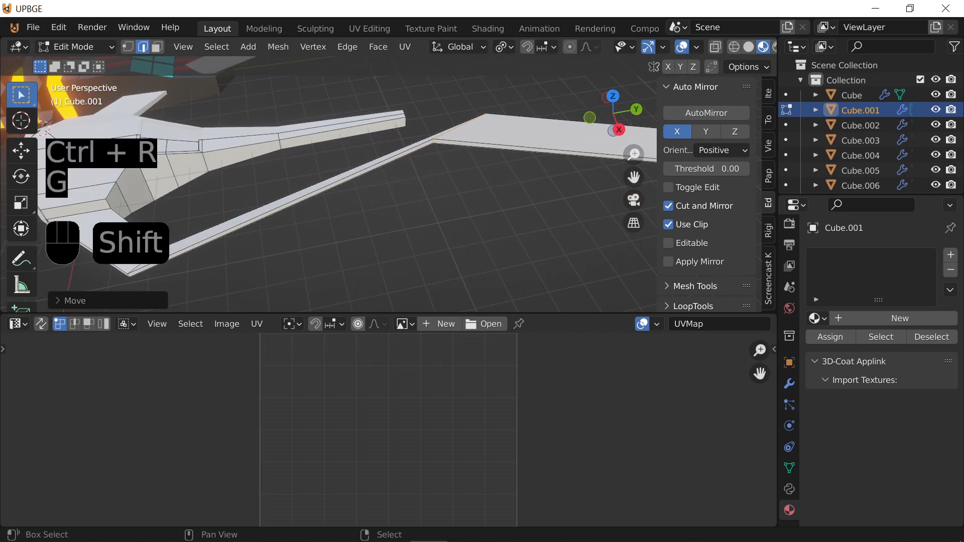
Lower the arm's middle edge loop by about 6.26 m along Z to bend the arm downward
{"action": "key", "text": "shift+f"}
{"action": "right_click", "coordinate": [388, 184]}
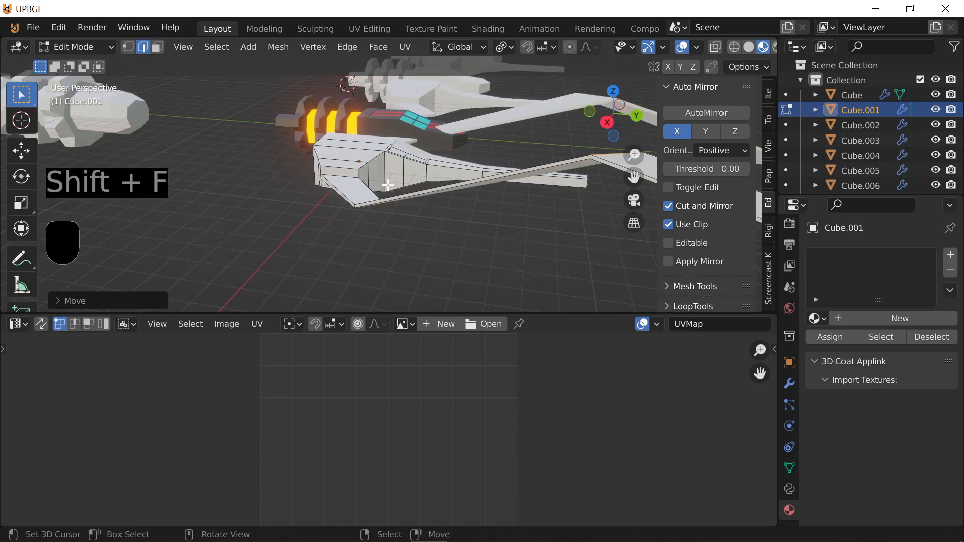
{"action": "key", "text": "g"}
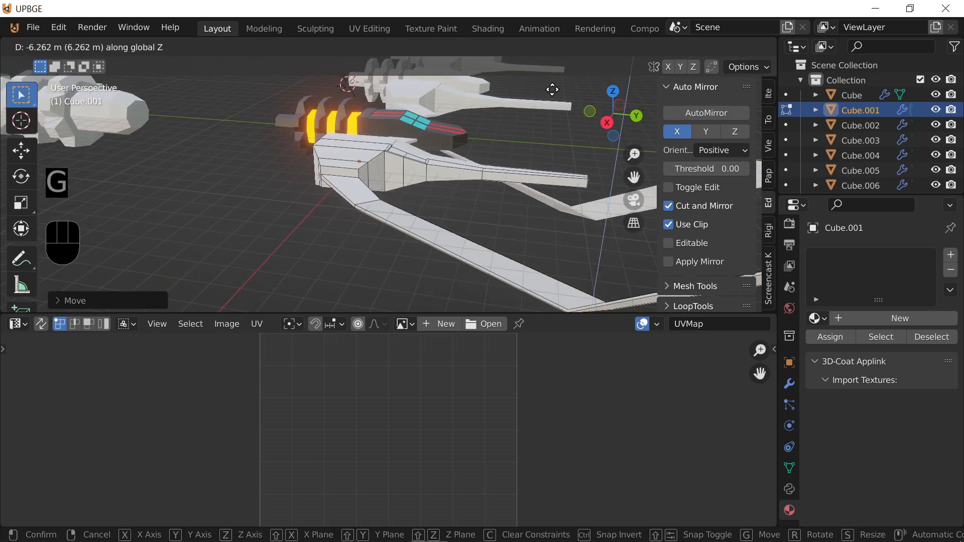
{"action": "left_click", "coordinate": [552, 89]}
Fly around the scene to examine the winged part's bent arms, the neighbouring ship parts and the Earth model up close
{"action": "key", "text": "shift+f"}
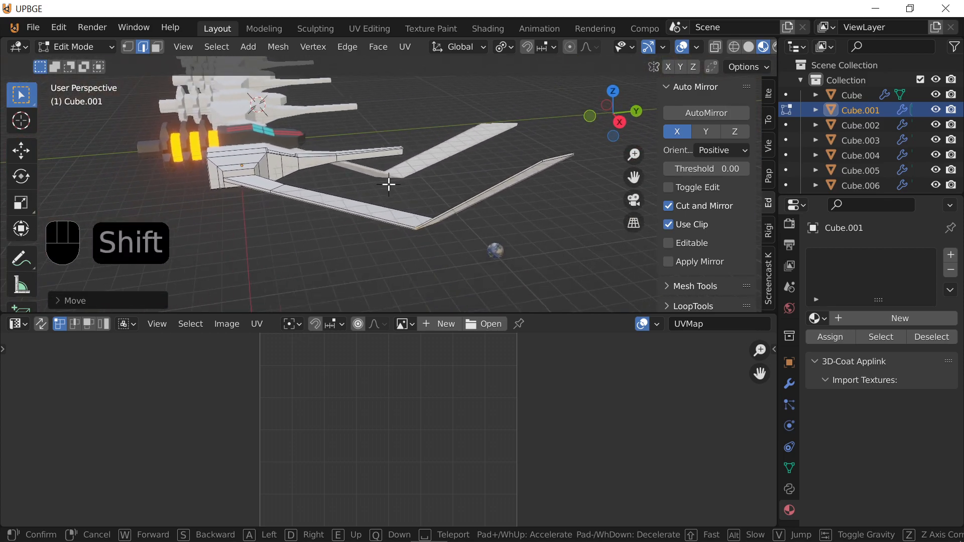
{"action": "key", "text": "shift+f"}
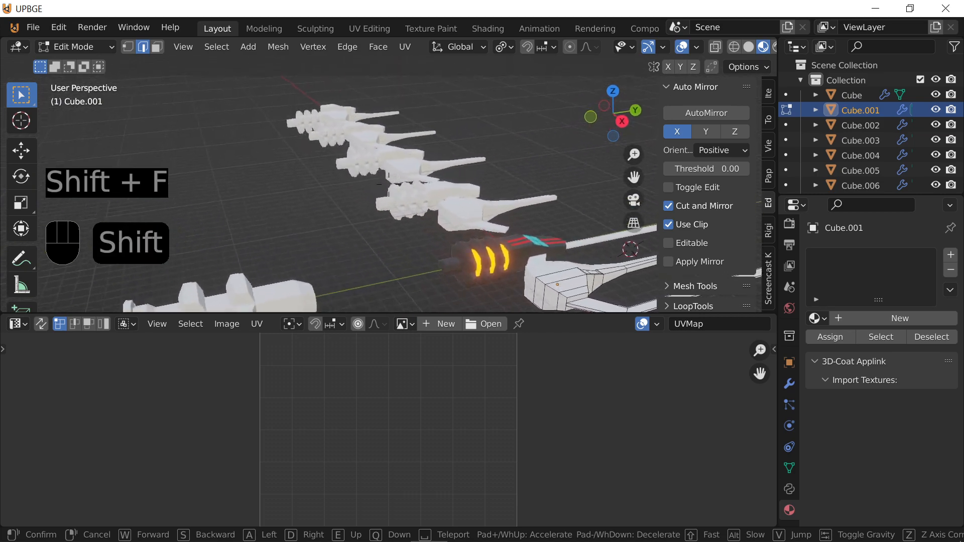
{"action": "key", "text": "shift+a"}
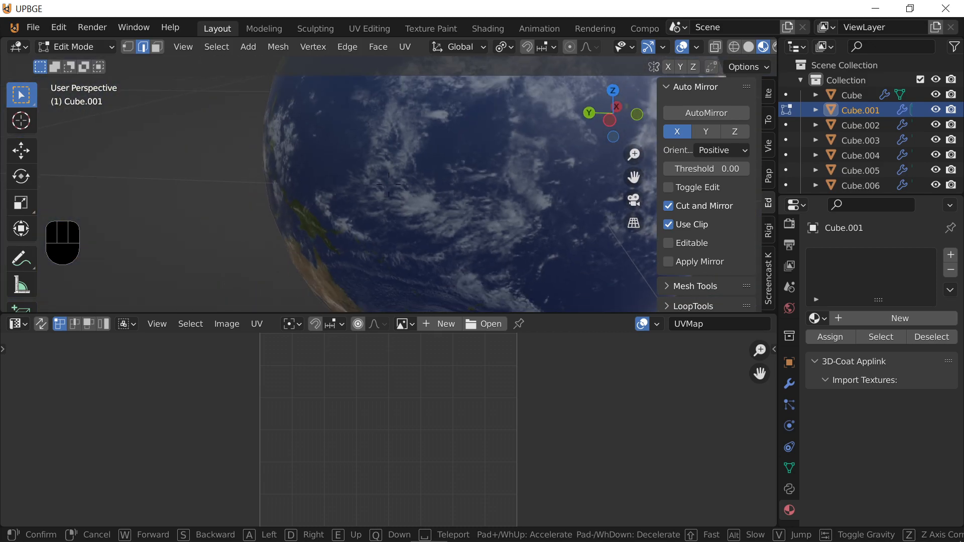
{"action": "key", "text": "d"}
{"action": "key", "text": "d"}
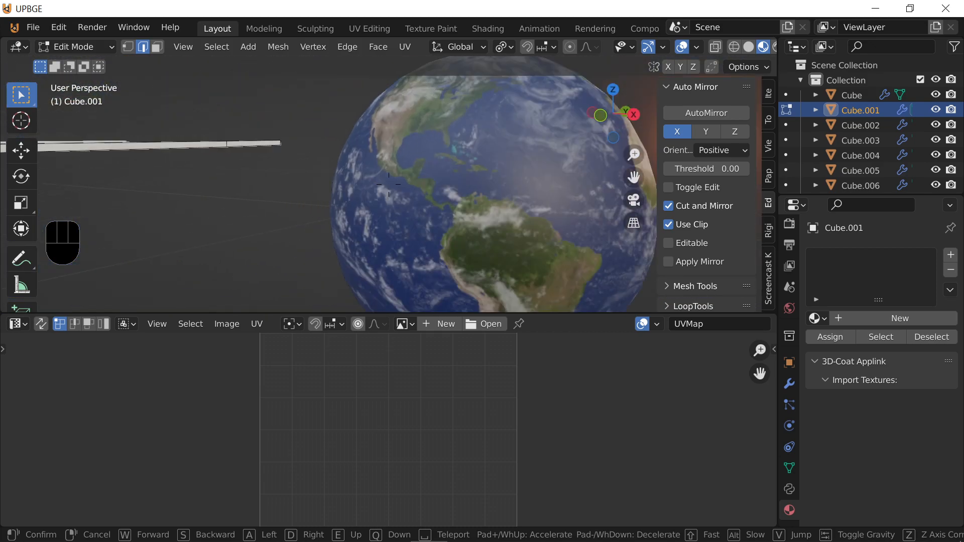
{"action": "key", "text": "d"}
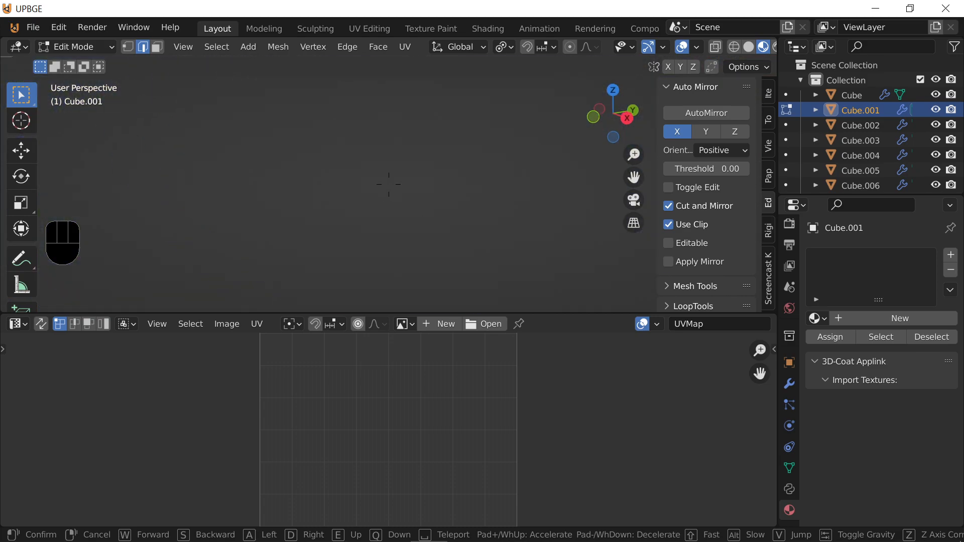
{"action": "key", "text": "a"}
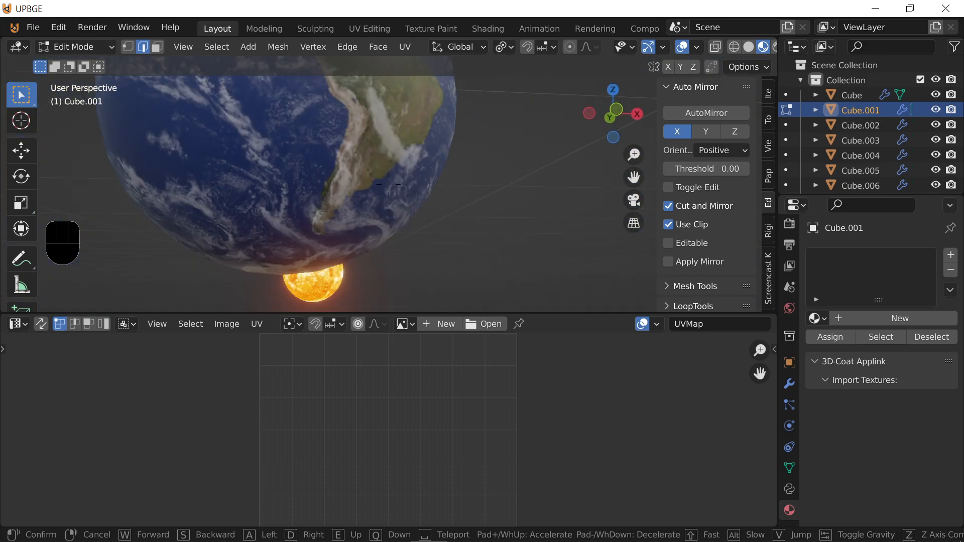
{"action": "key", "text": "a"}
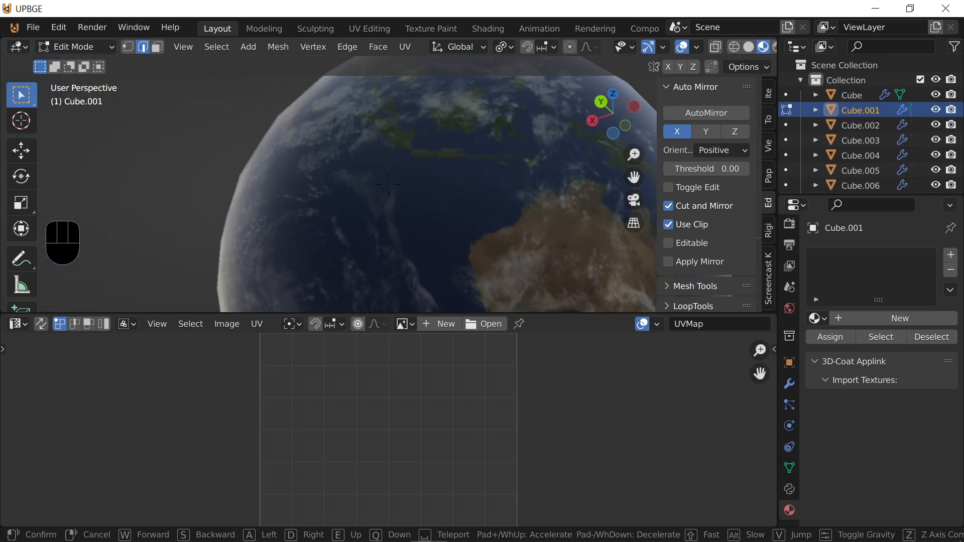
{"action": "key", "text": "a"}
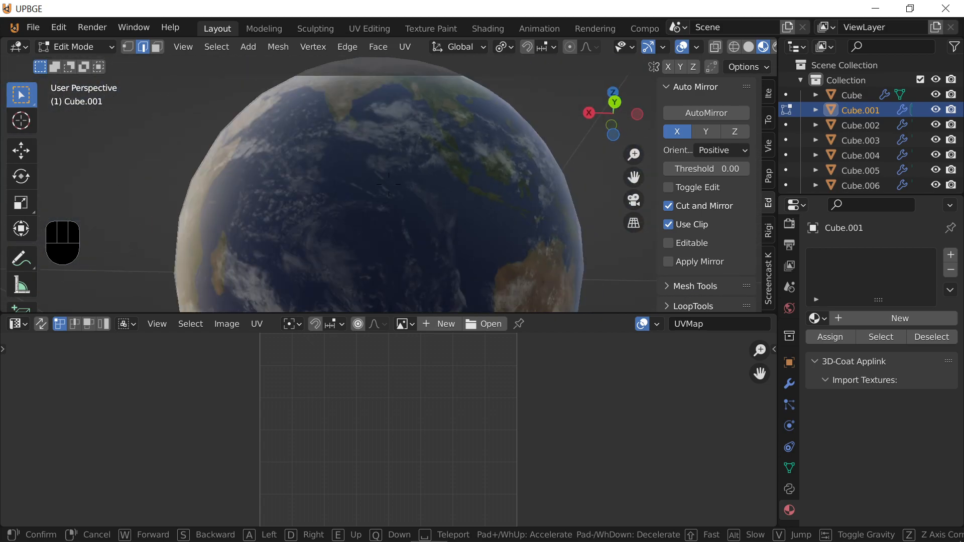
{"action": "key", "text": "w"}
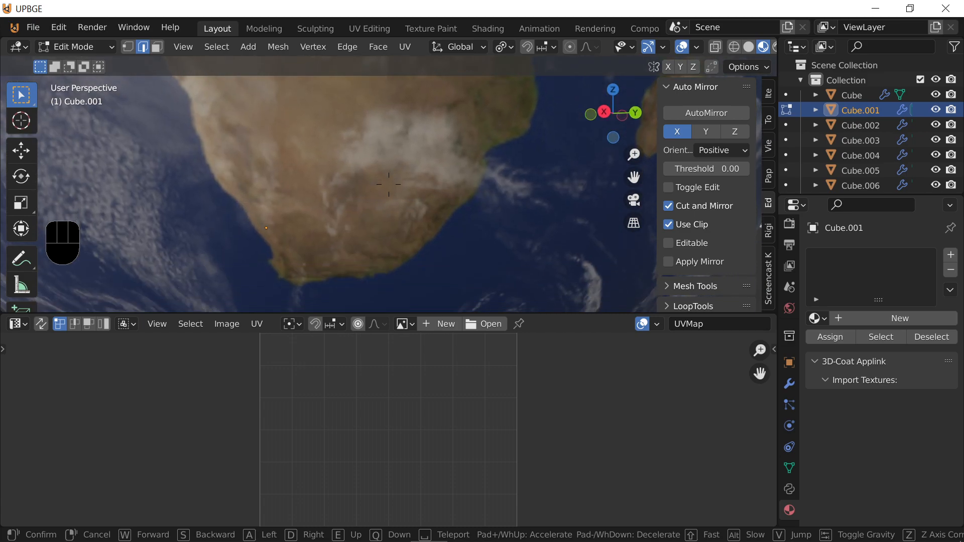
{"action": "left_click", "coordinate": [384, 185]}
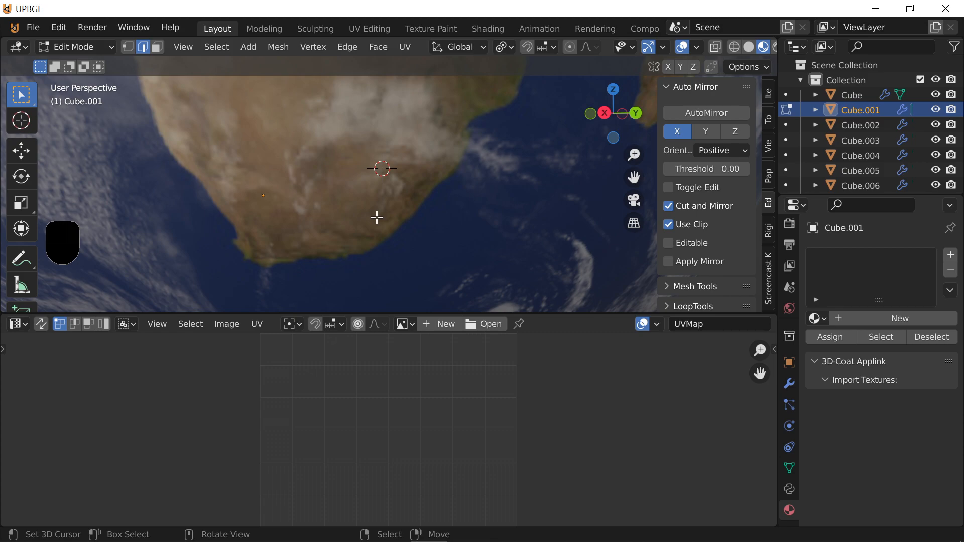
Exit Edit Mode and move the long-armed winged part sideways, away from the dark ship body with the glowing rings
{"action": "key", "text": "shift+f"}
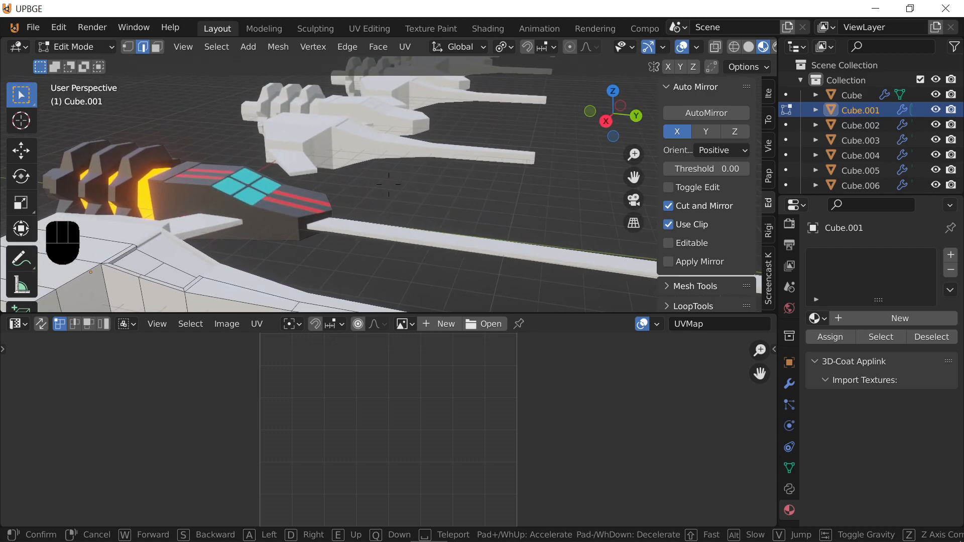
{"action": "key", "text": "shift+d"}
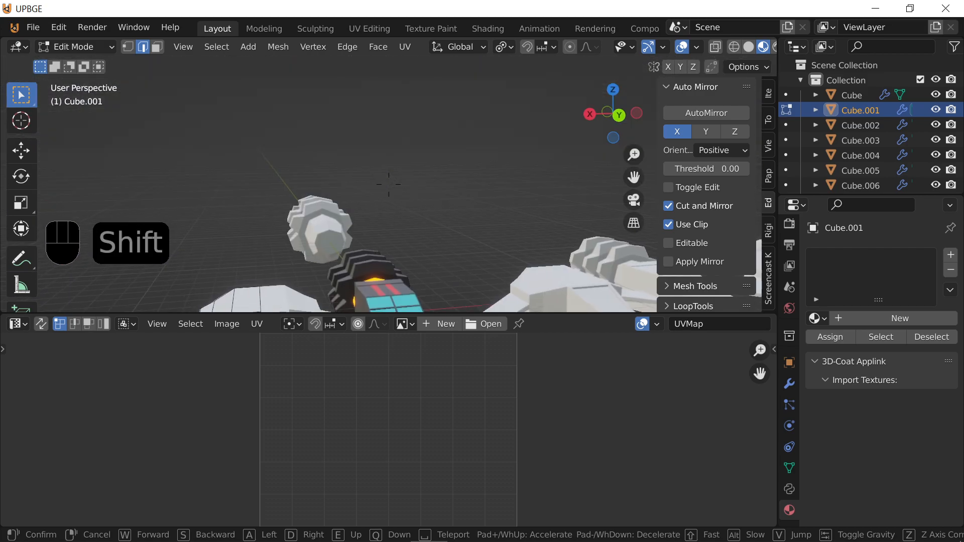
{"action": "left_click", "coordinate": [389, 184]}
{"action": "key", "text": "Tab"}
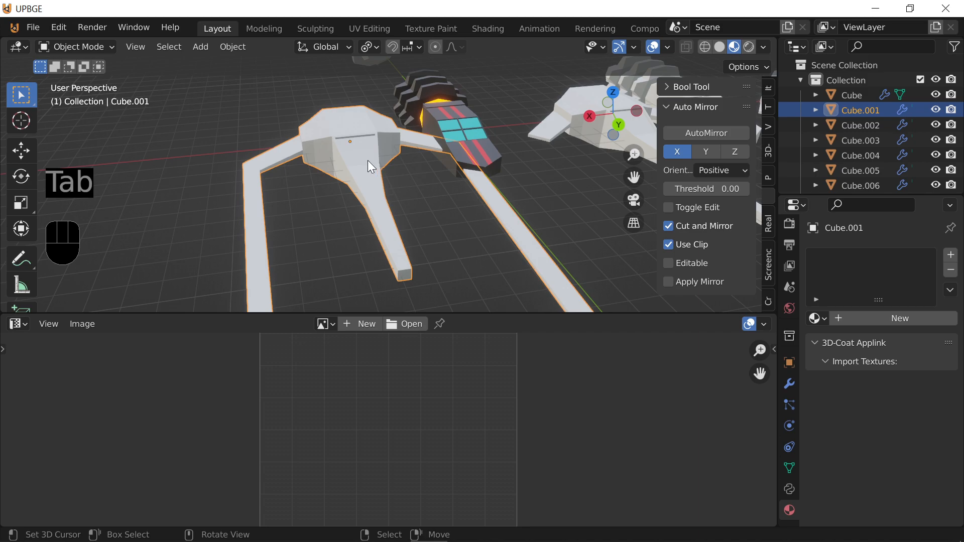
{"action": "key", "text": "g"}
{"action": "left_click", "coordinate": [200, 168]}
Fly around the scene to examine the separated ship parts and the glowing sun from several sides
{"action": "key", "text": "shift+f"}
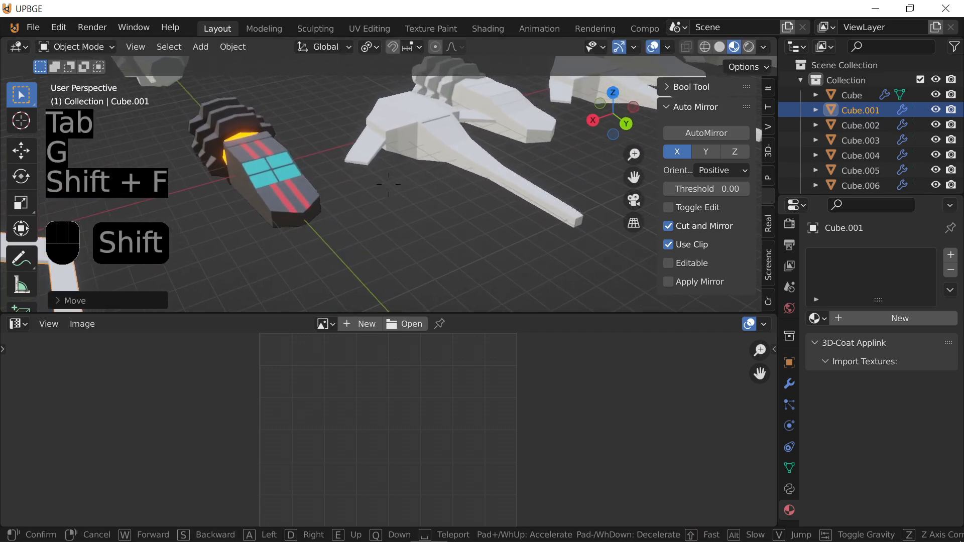
{"action": "left_click", "coordinate": [389, 184]}
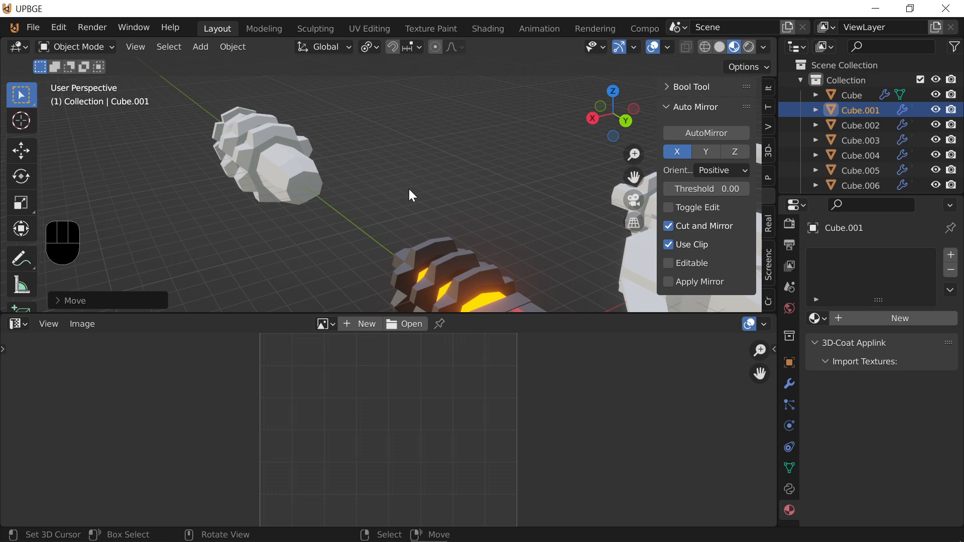
{"action": "key", "text": "shift+f"}
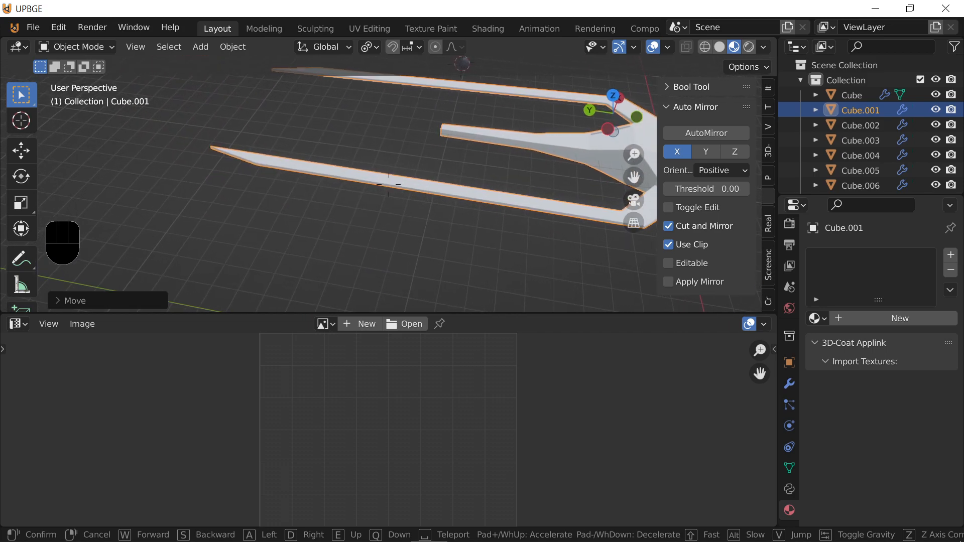
{"action": "key", "text": "shift"}
{"action": "key", "text": "shift+w"}
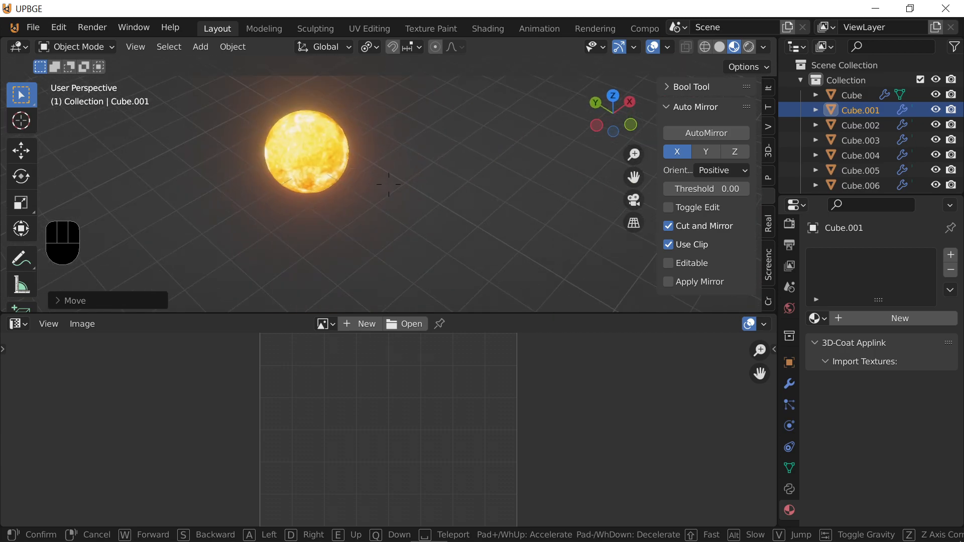
{"action": "key", "text": "w"}
{"action": "key", "text": "w"}
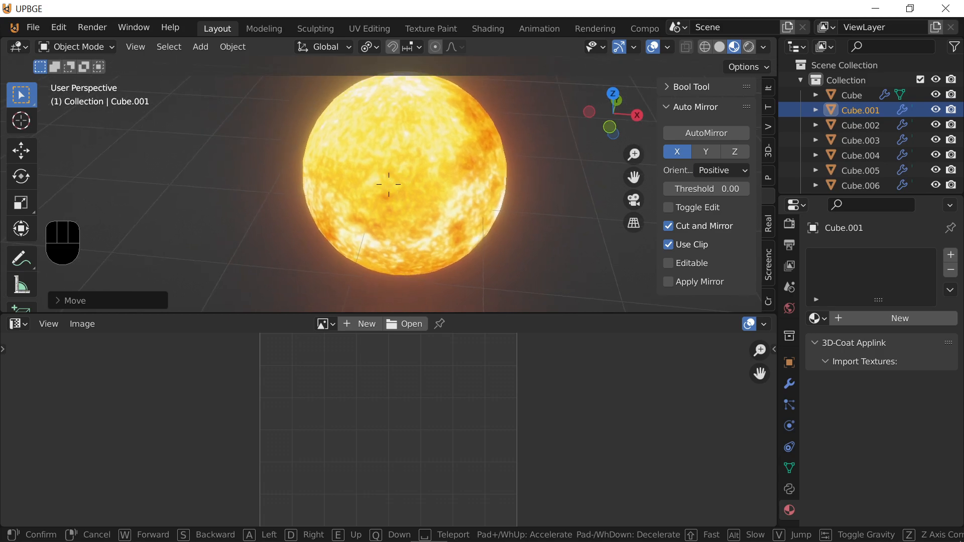
{"action": "key", "text": "w"}
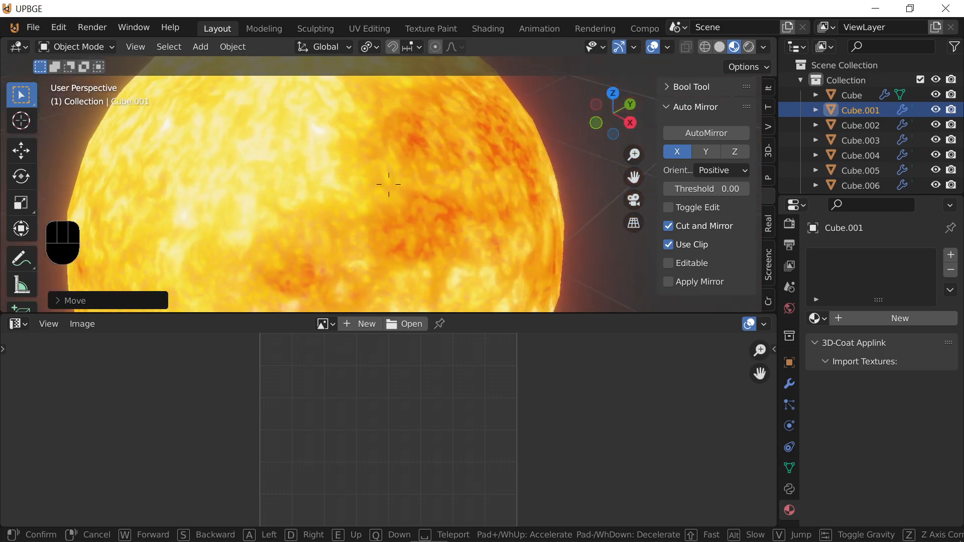
{"action": "key", "text": "s"}
{"action": "left_click", "coordinate": [389, 183]}
{"action": "key", "text": "shift+f"}
{"action": "key", "text": "w"}
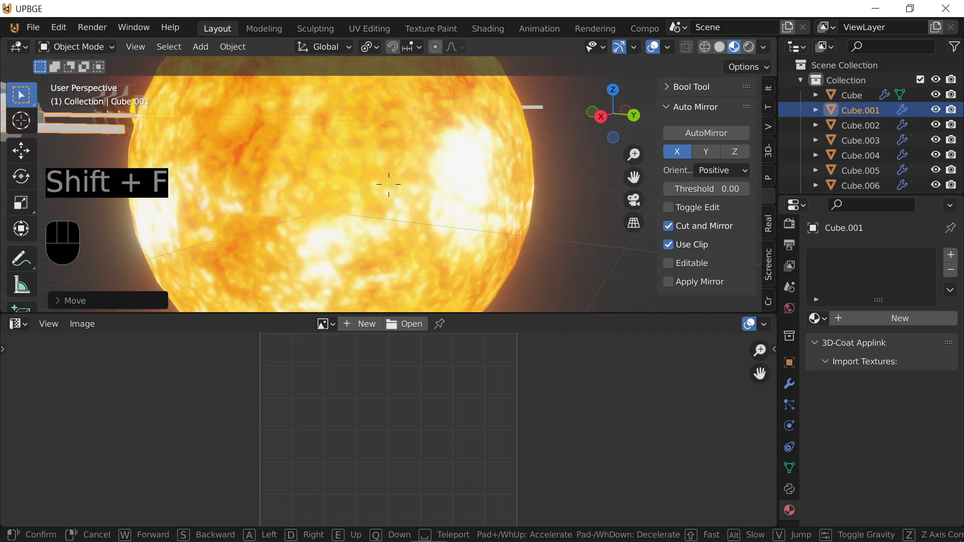
{"action": "key", "text": "d"}
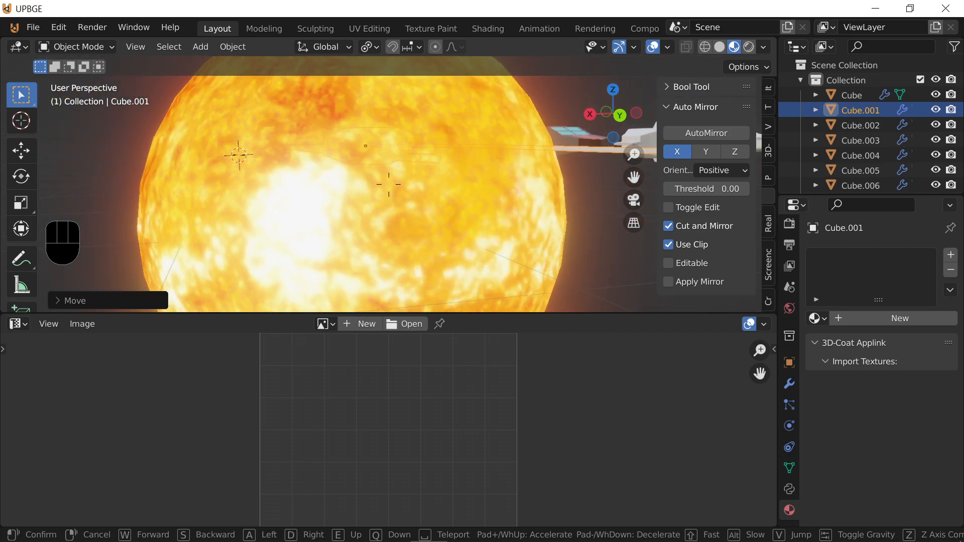
{"action": "key", "text": "d"}
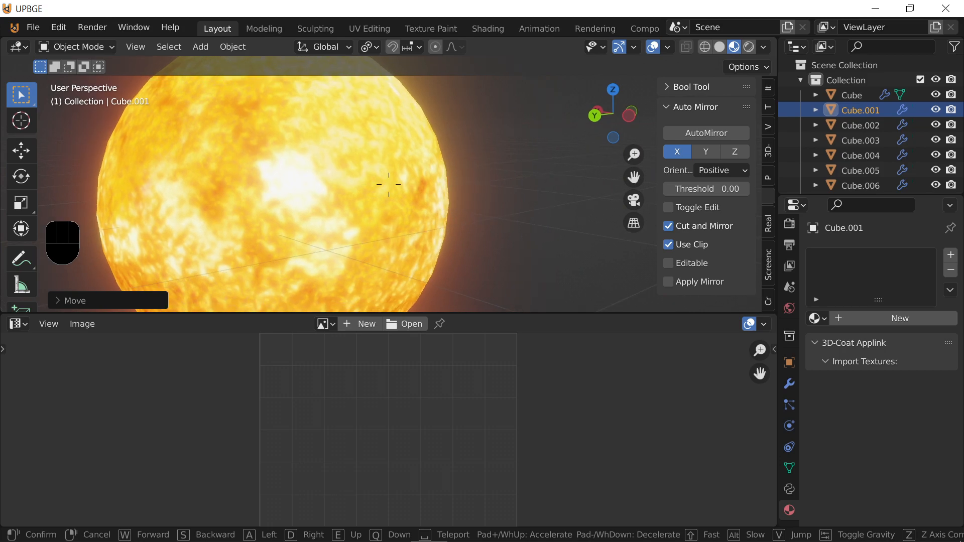
{"action": "left_click", "coordinate": [388, 185]}
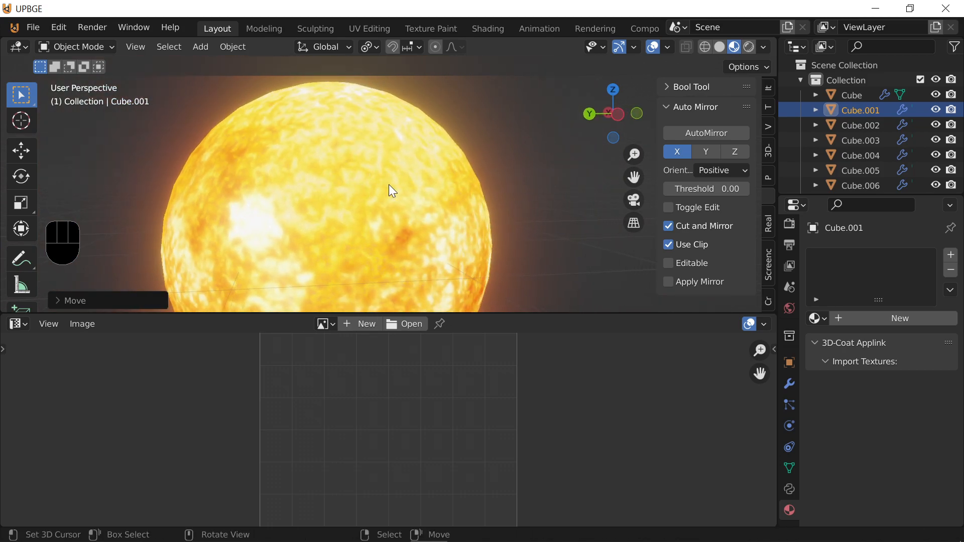
Open the recent project file space tutorial.blend by way of the splash screen
{"action": "left_click", "coordinate": [28, 29]}
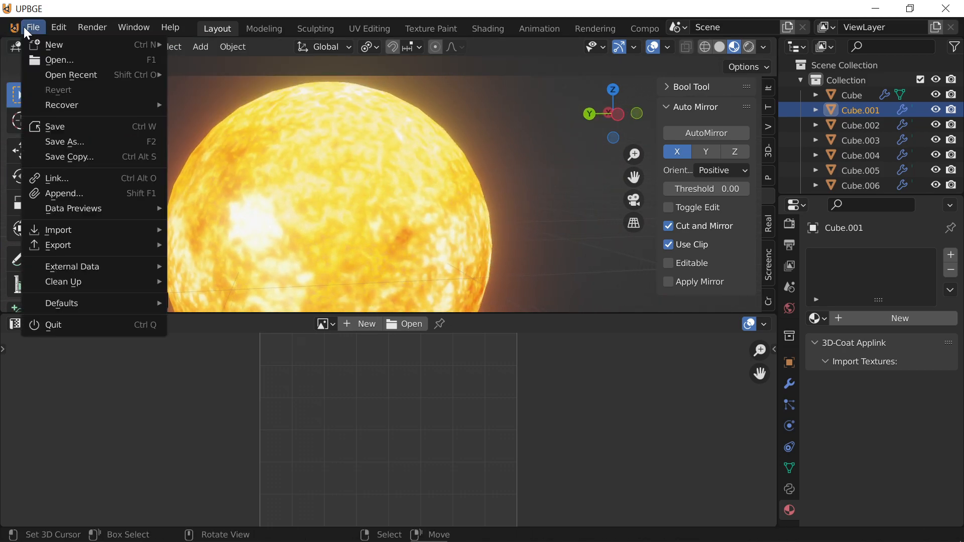
{"action": "mouse_move", "coordinate": [54, 26]}
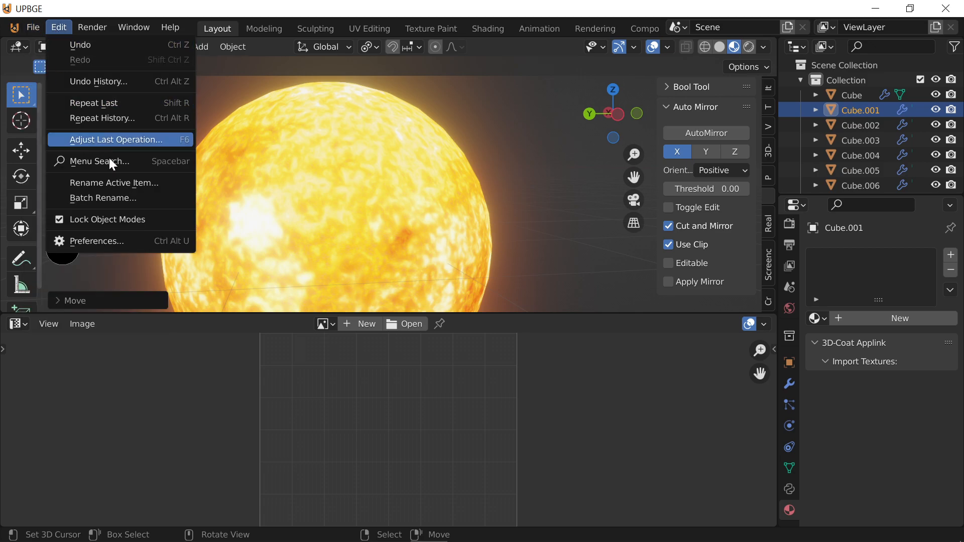
{"action": "left_click", "coordinate": [167, 26]}
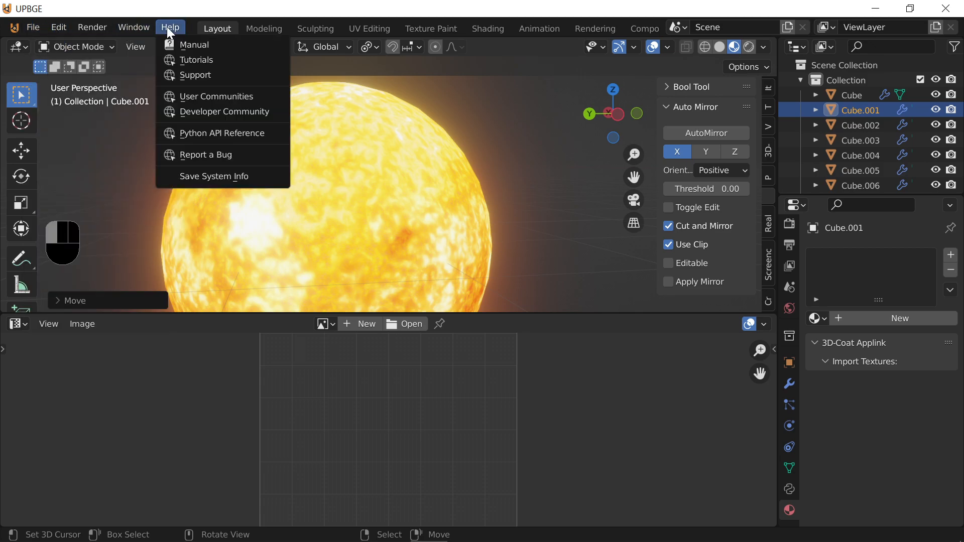
{"action": "left_click", "coordinate": [31, 28]}
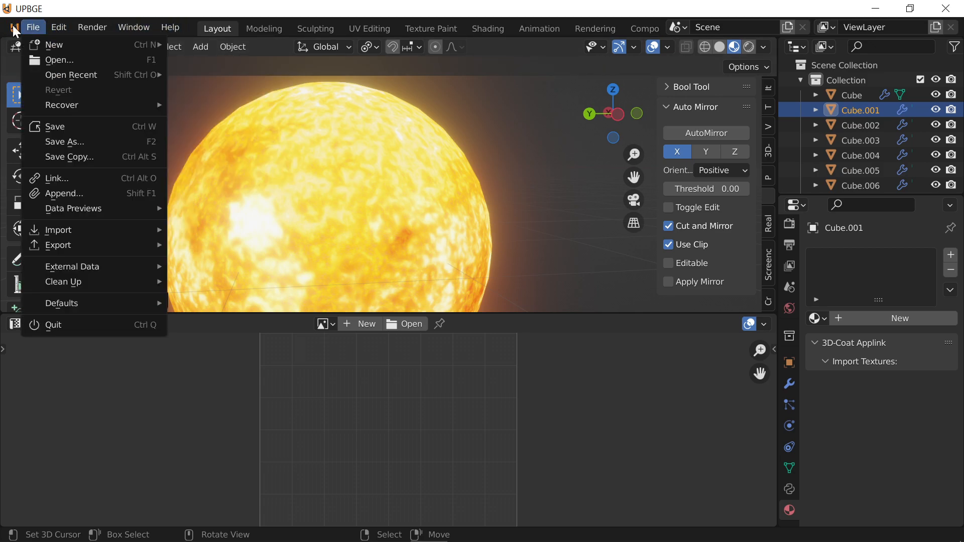
{"action": "left_click", "coordinate": [13, 28]}
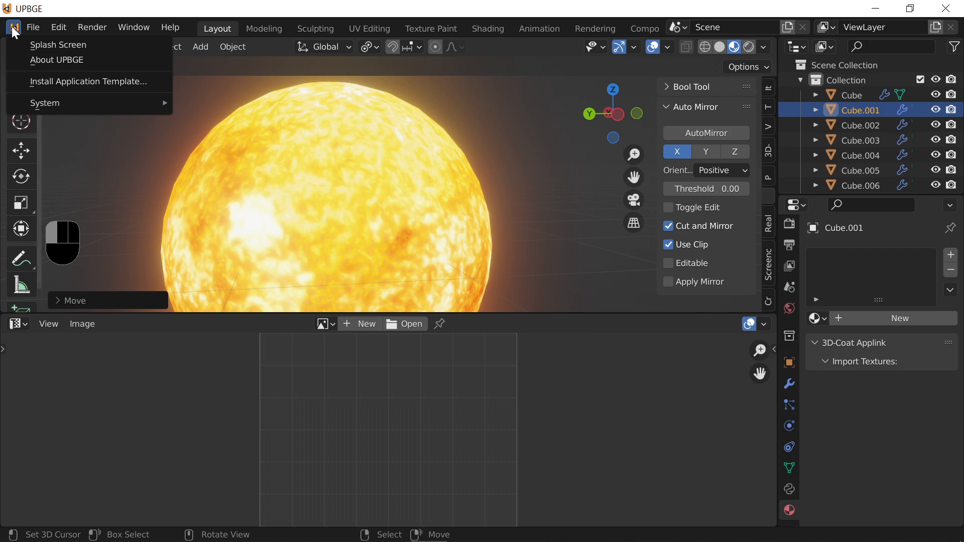
{"action": "left_click", "coordinate": [82, 46]}
{"action": "left_click", "coordinate": [526, 326]}
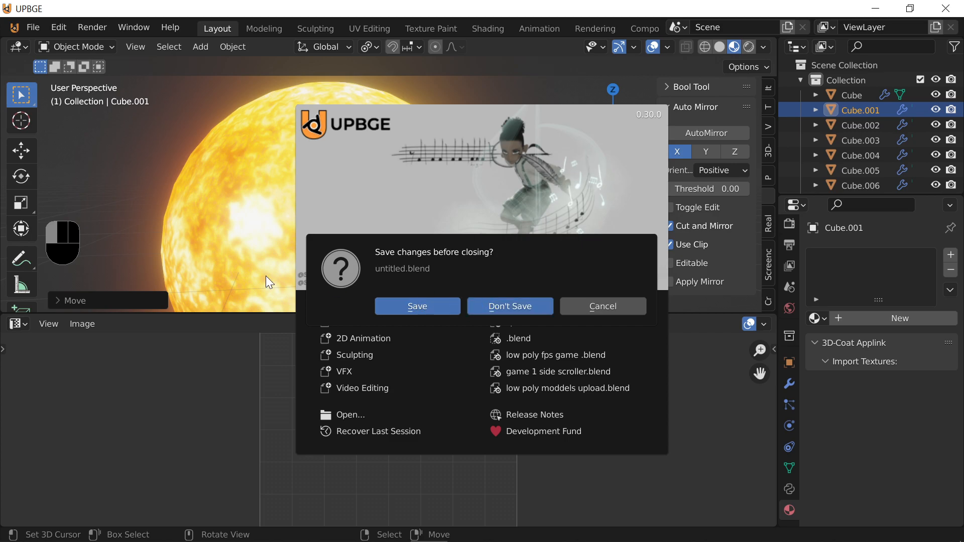
Examine the ships, planets and cubes of the space scene, including through the camera with rendered shading
{"action": "key", "text": "shift+grave"}
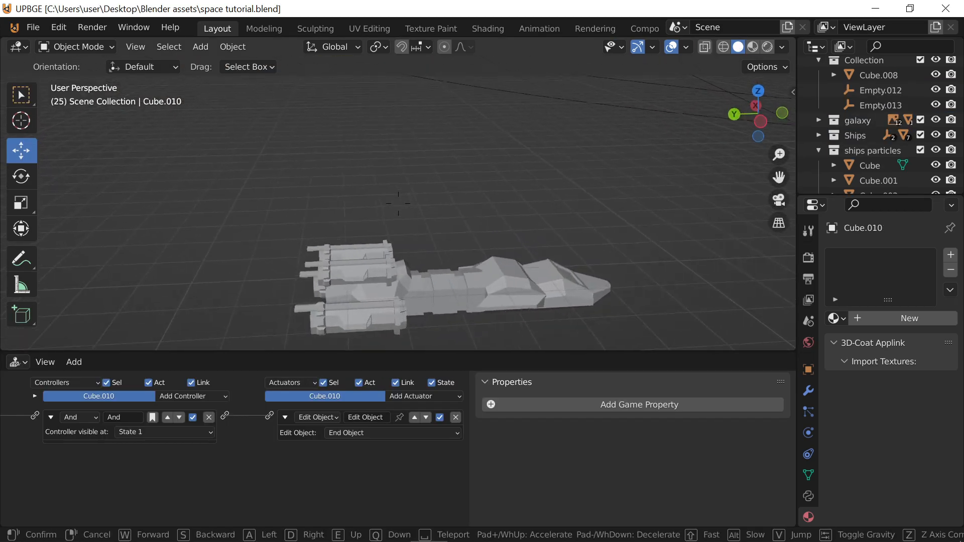
{"action": "key", "text": "a"}
{"action": "key", "text": "e"}
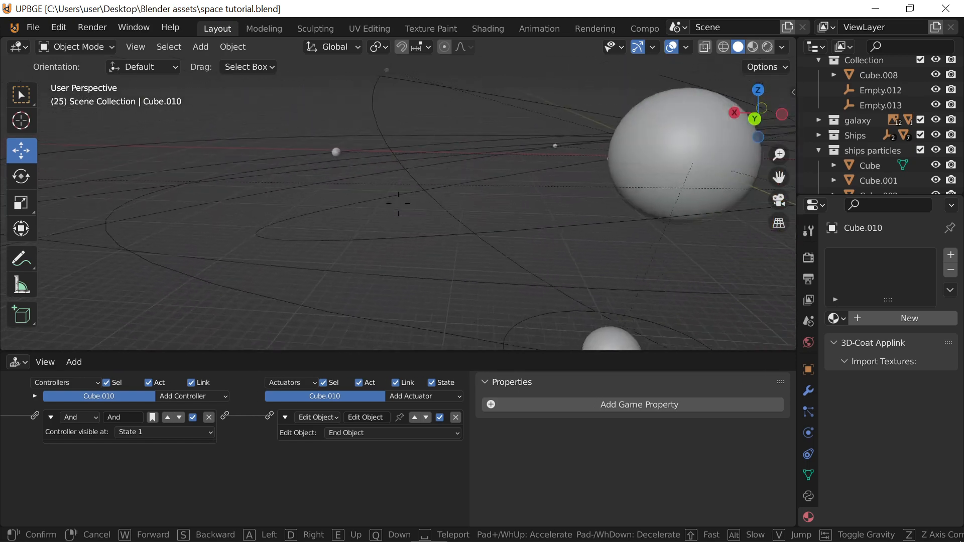
{"action": "key", "text": "w"}
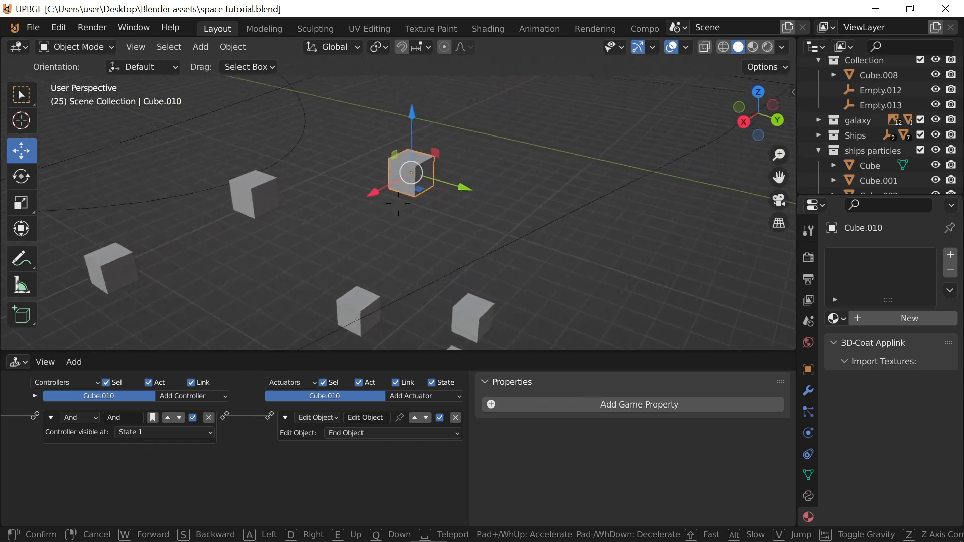
{"action": "left_click", "coordinate": [399, 204]}
{"action": "key", "text": "KP_0"}
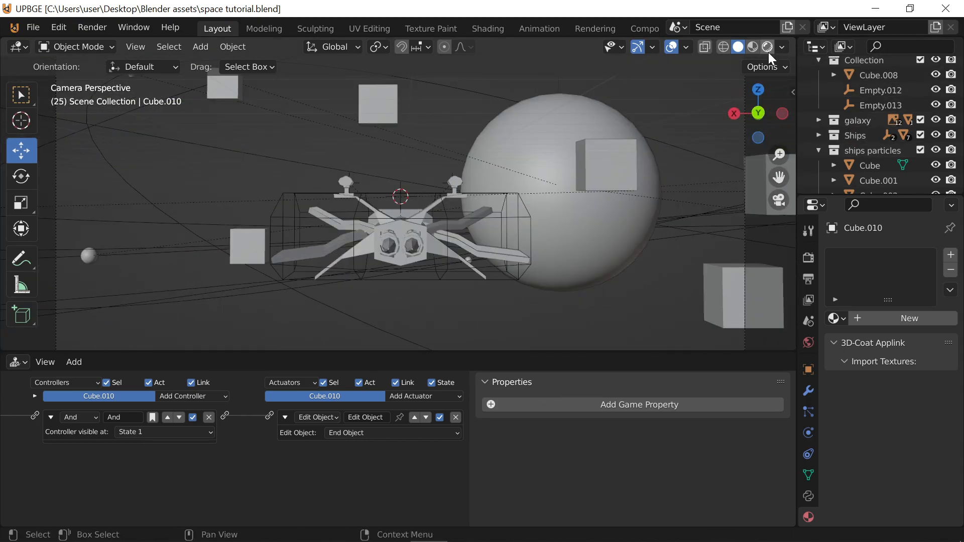
{"action": "key", "text": "shift+z"}
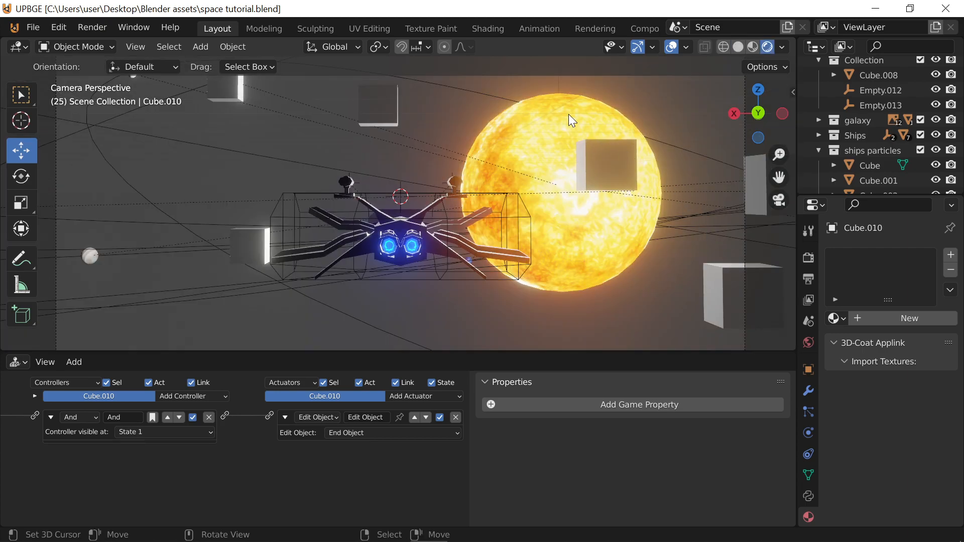
{"action": "scroll", "coordinate": [401, 180], "scroll_direction": "down", "scroll_amount": 4}
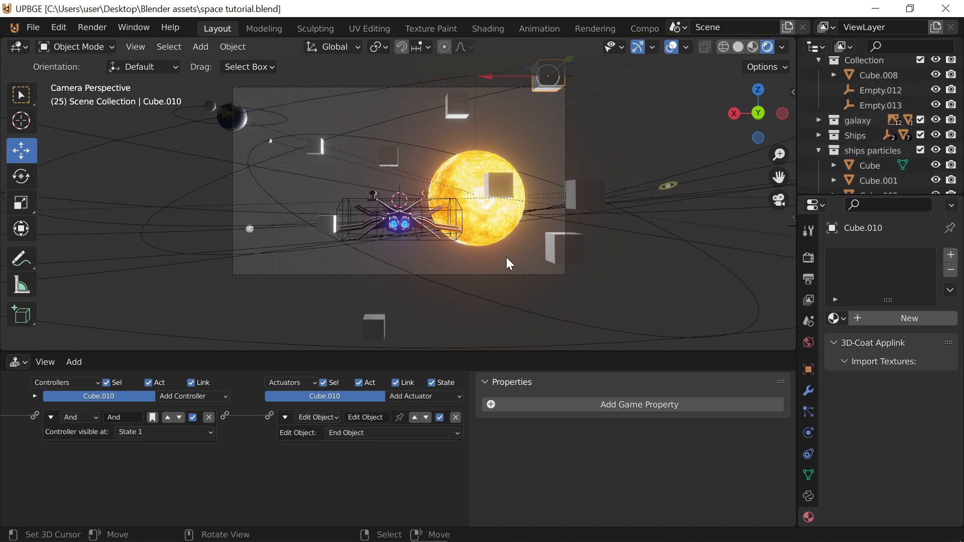
Select the camera behind the ship and raise it about 0.19 m along Z while looking through it
{"action": "middle_click_drag", "start_coordinate": [511, 257], "coordinate": [502, 257]}
{"action": "key", "text": "shift+grave"}
{"action": "left_click", "coordinate": [316, 159]}
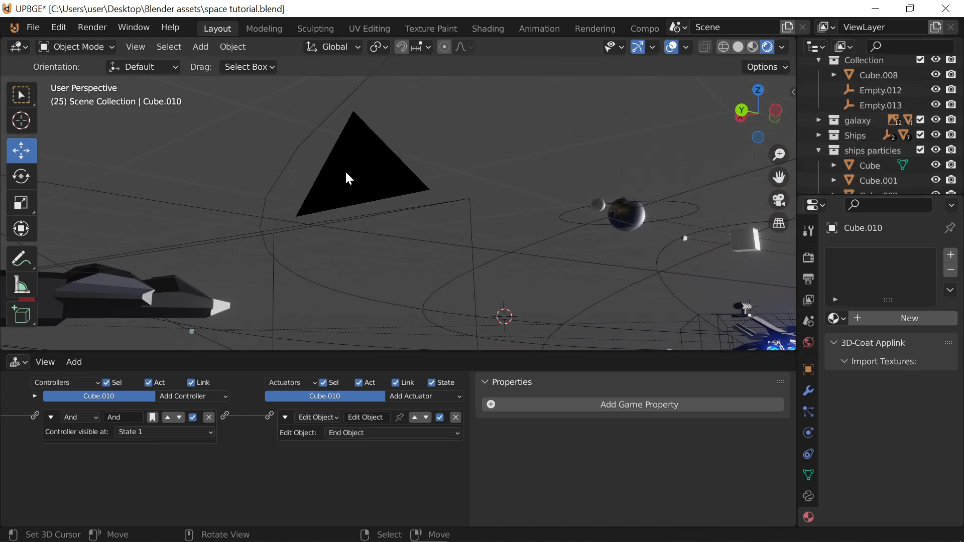
{"action": "left_click", "coordinate": [342, 178]}
{"action": "key", "text": "ctrl+KP_0"}
{"action": "key", "text": "g"}
{"action": "key", "text": "z"}
{"action": "left_click", "coordinate": [487, 196]}
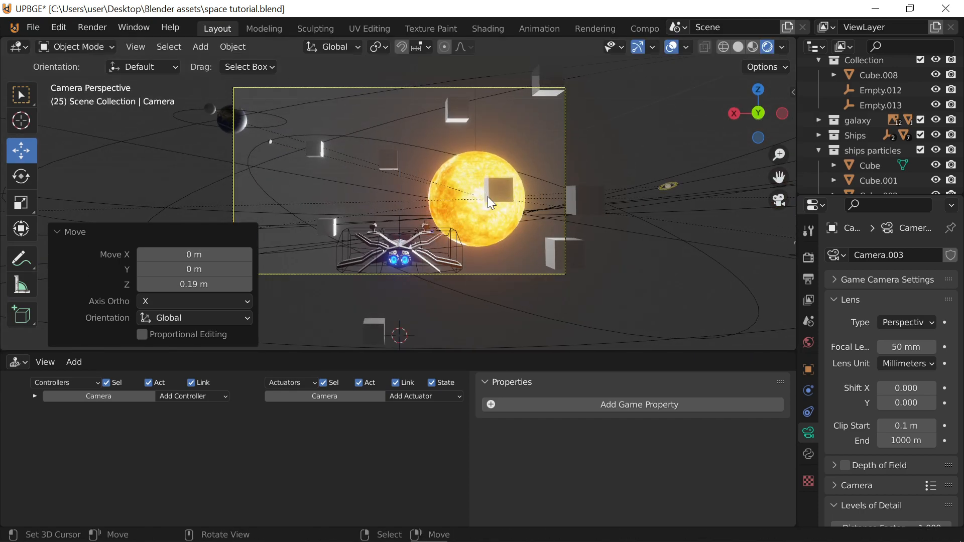
Tilt the camera about the X axis and raise it a further 0.09 m or so along Z
{"action": "key", "text": "r"}
{"action": "key", "text": "x"}
{"action": "left_click", "coordinate": [497, 201]}
{"action": "key", "text": "g"}
{"action": "key", "text": "z"}
{"action": "left_click", "coordinate": [496, 197]}
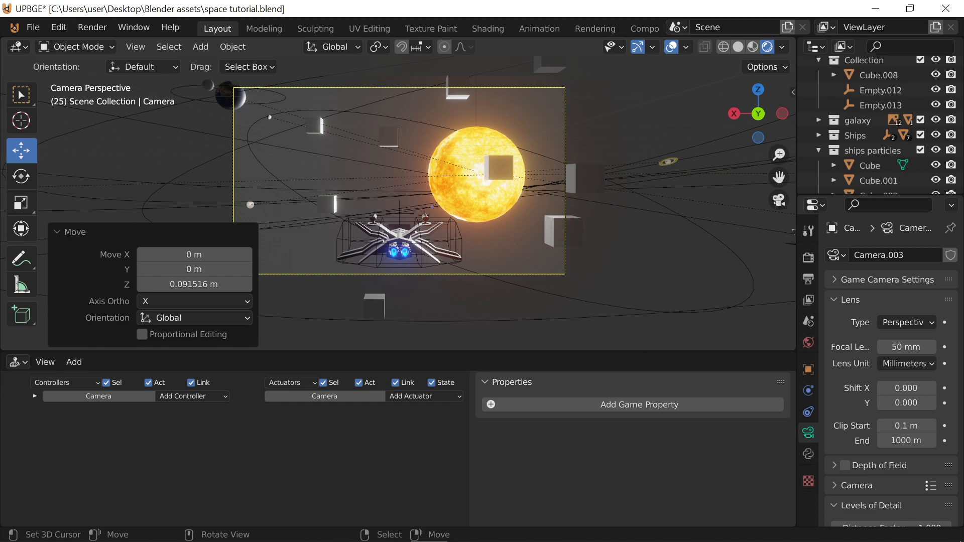
Run the game to test the ship flight from the adjusted camera, and end the play session
{"action": "key", "text": "p"}
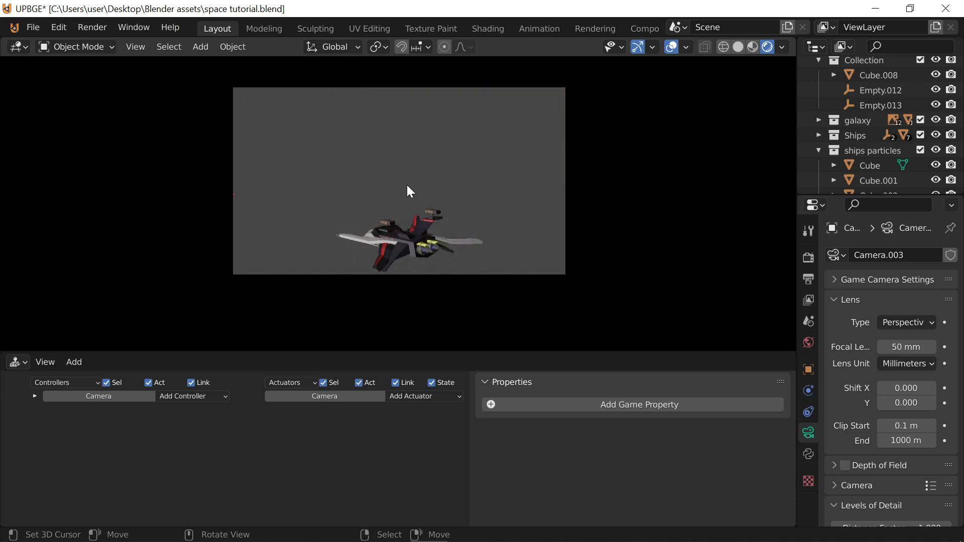
{"action": "key", "text": "Escape"}
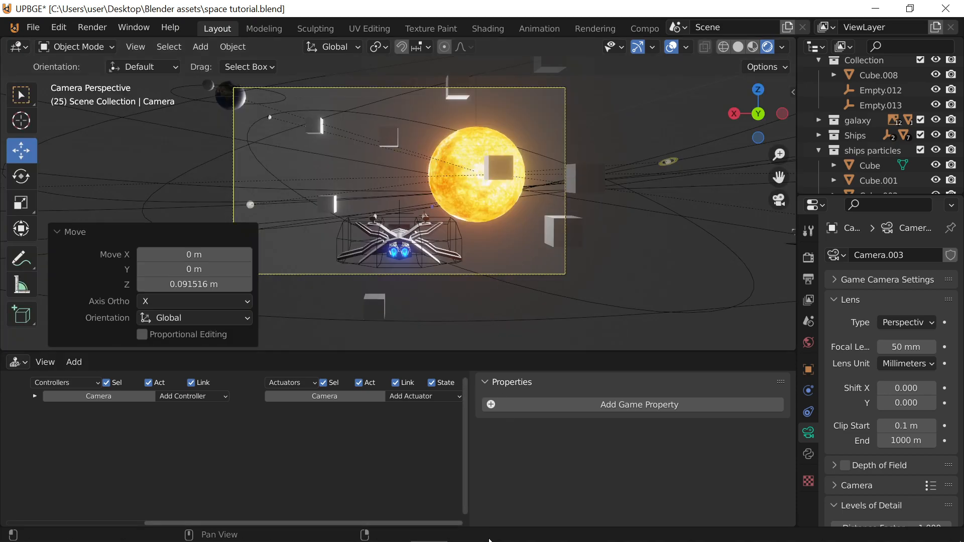
{"action": "mouse_move", "coordinate": [392, 541]}
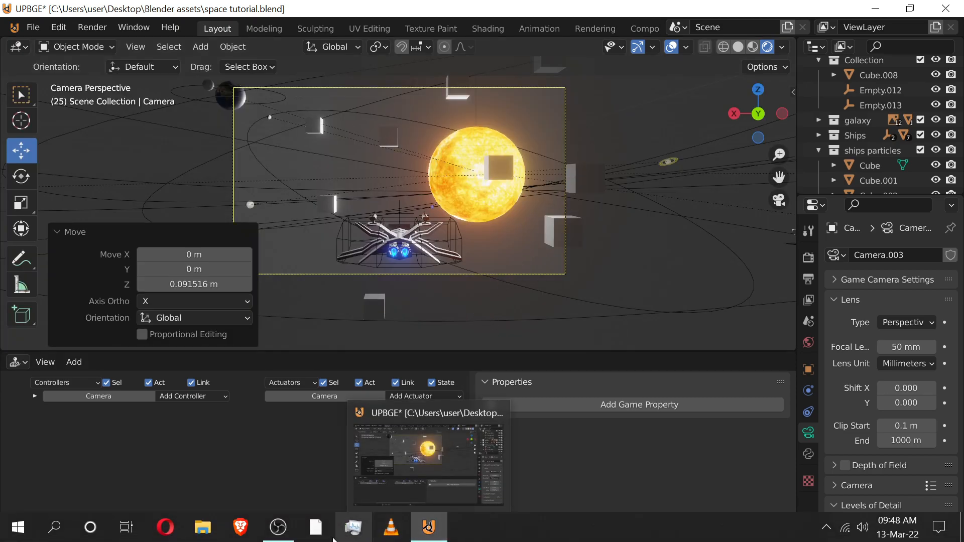